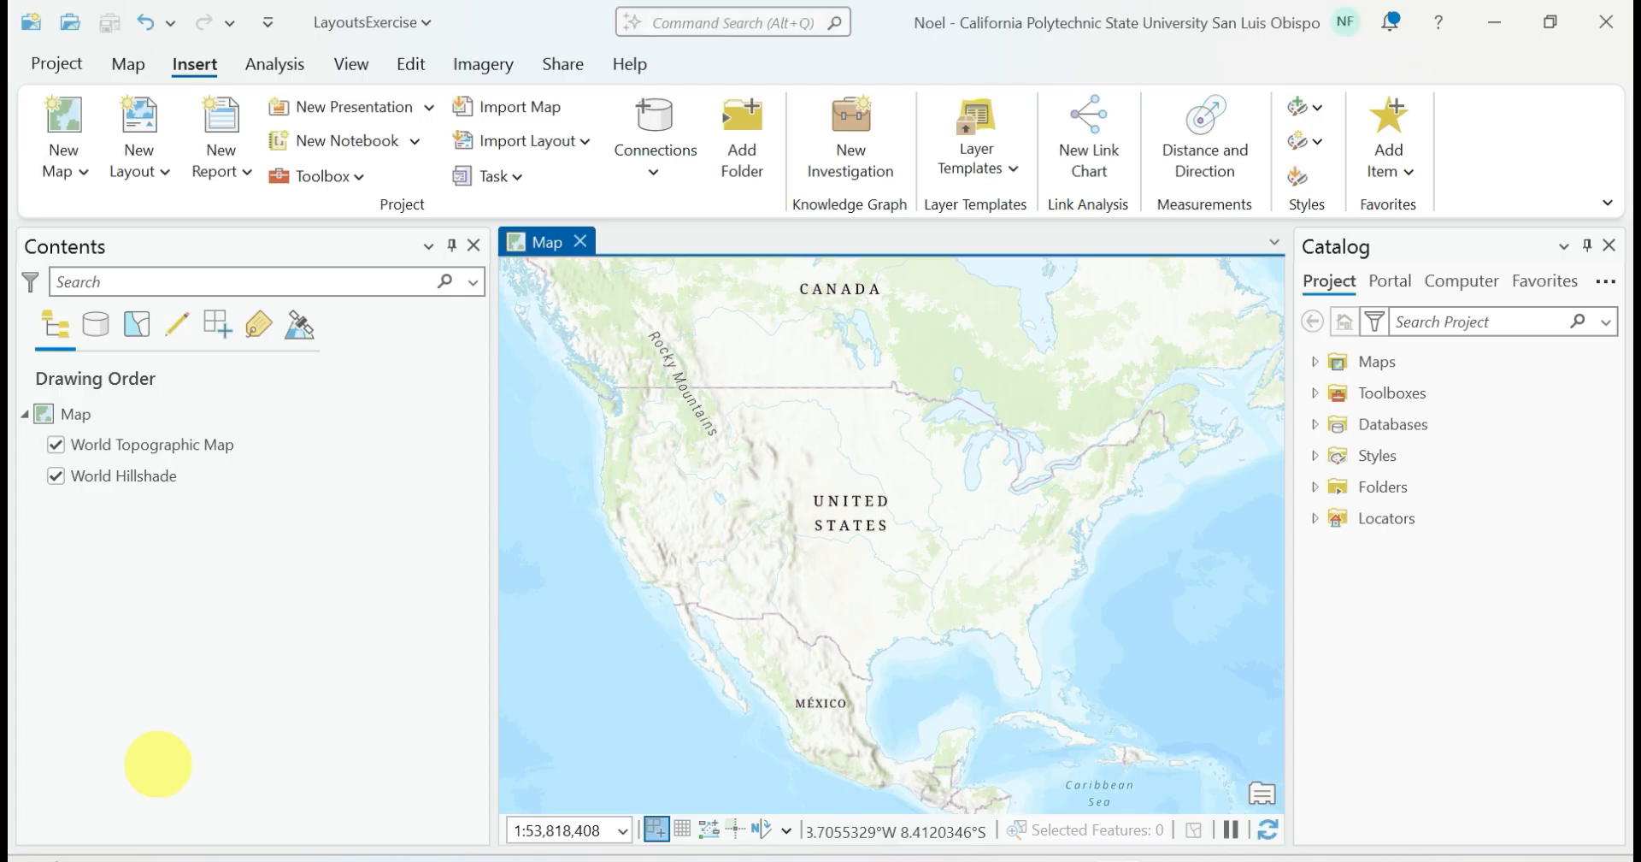
left_click(452, 411)
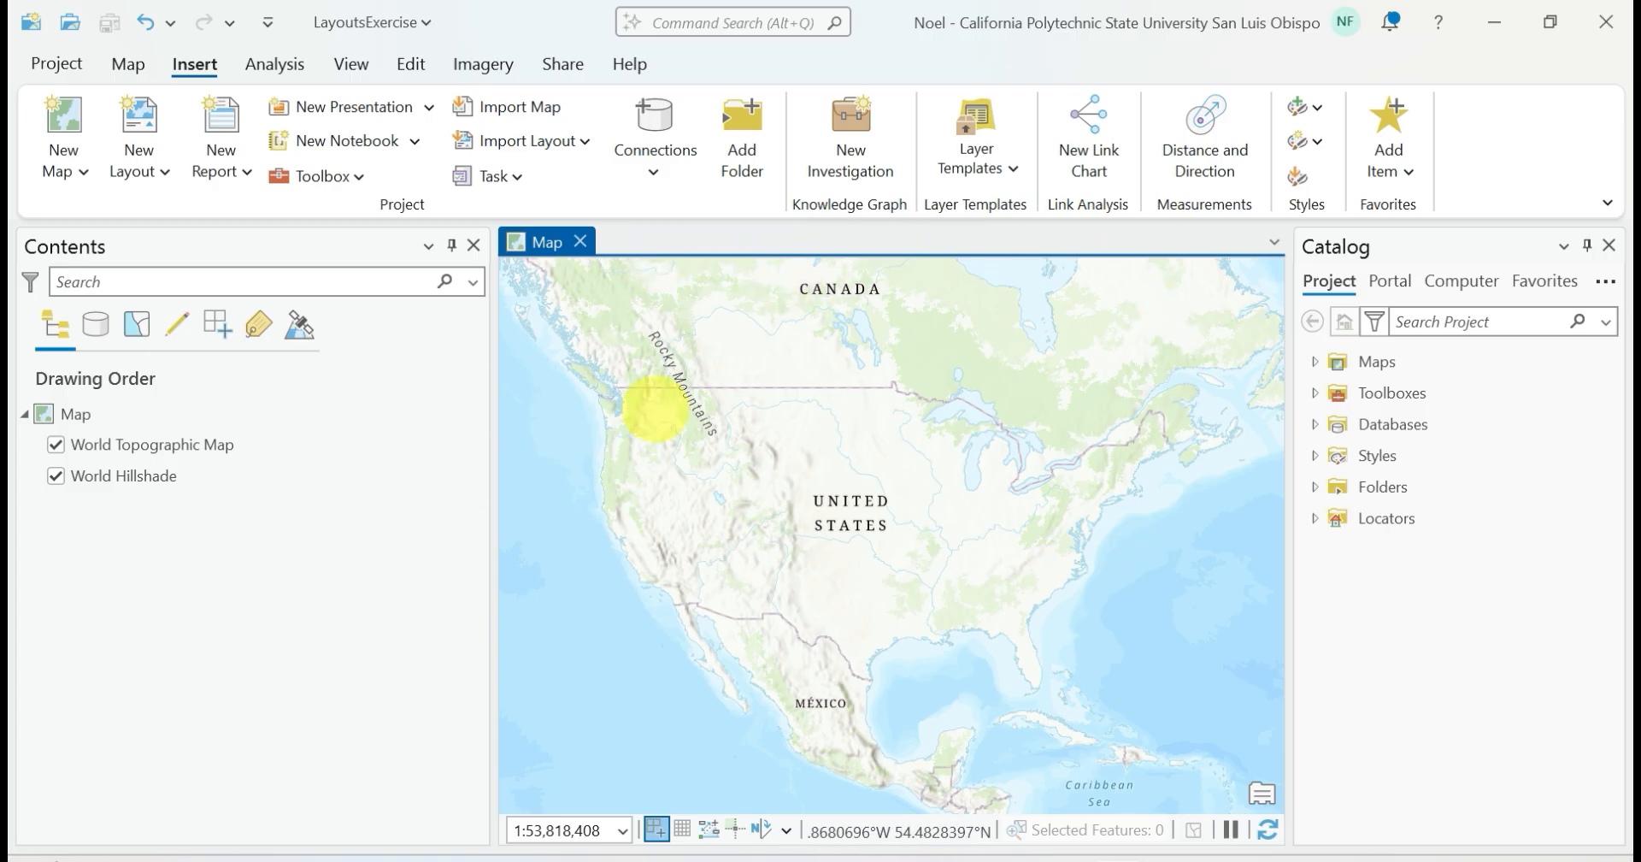
scroll(678, 515, "up", 5)
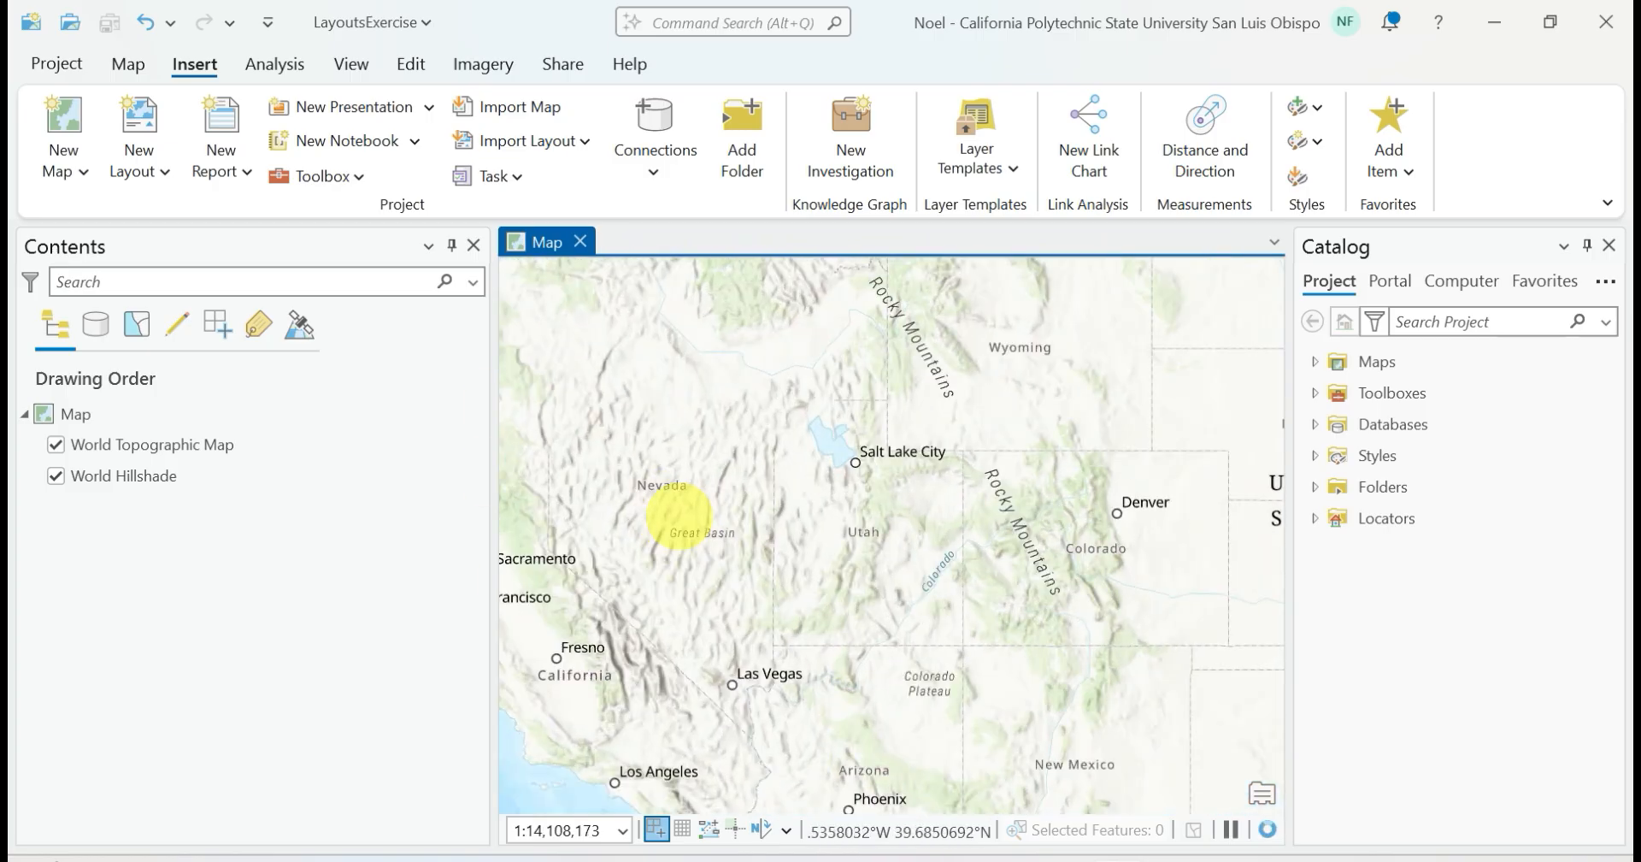
scroll(678, 516, "down", 5)
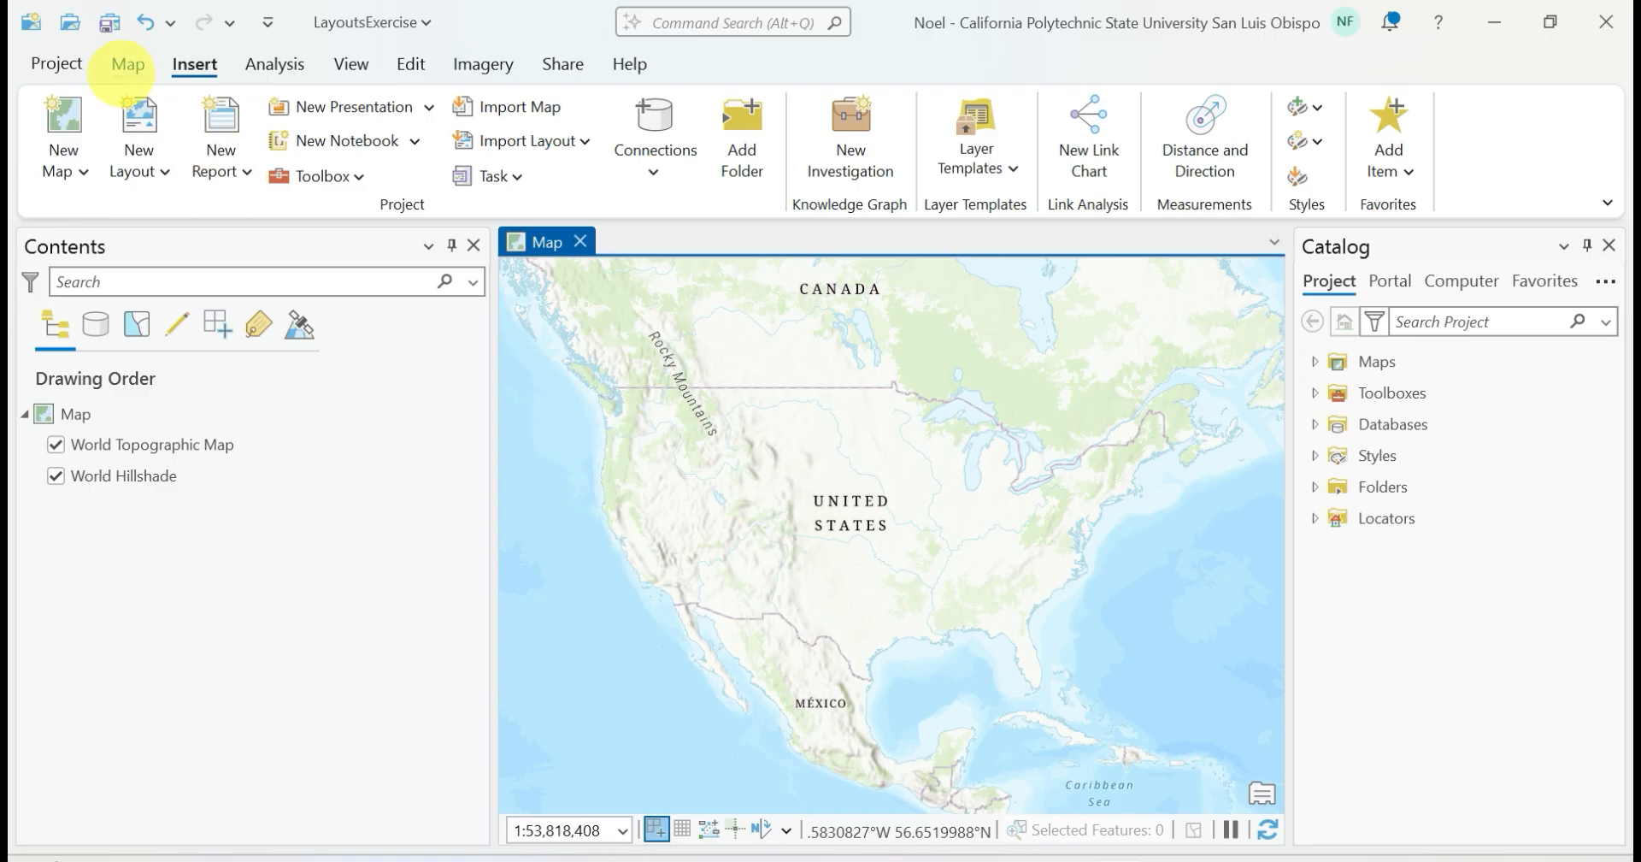
Change the map's basemap to Imagery Hybrid
left_click(127, 65)
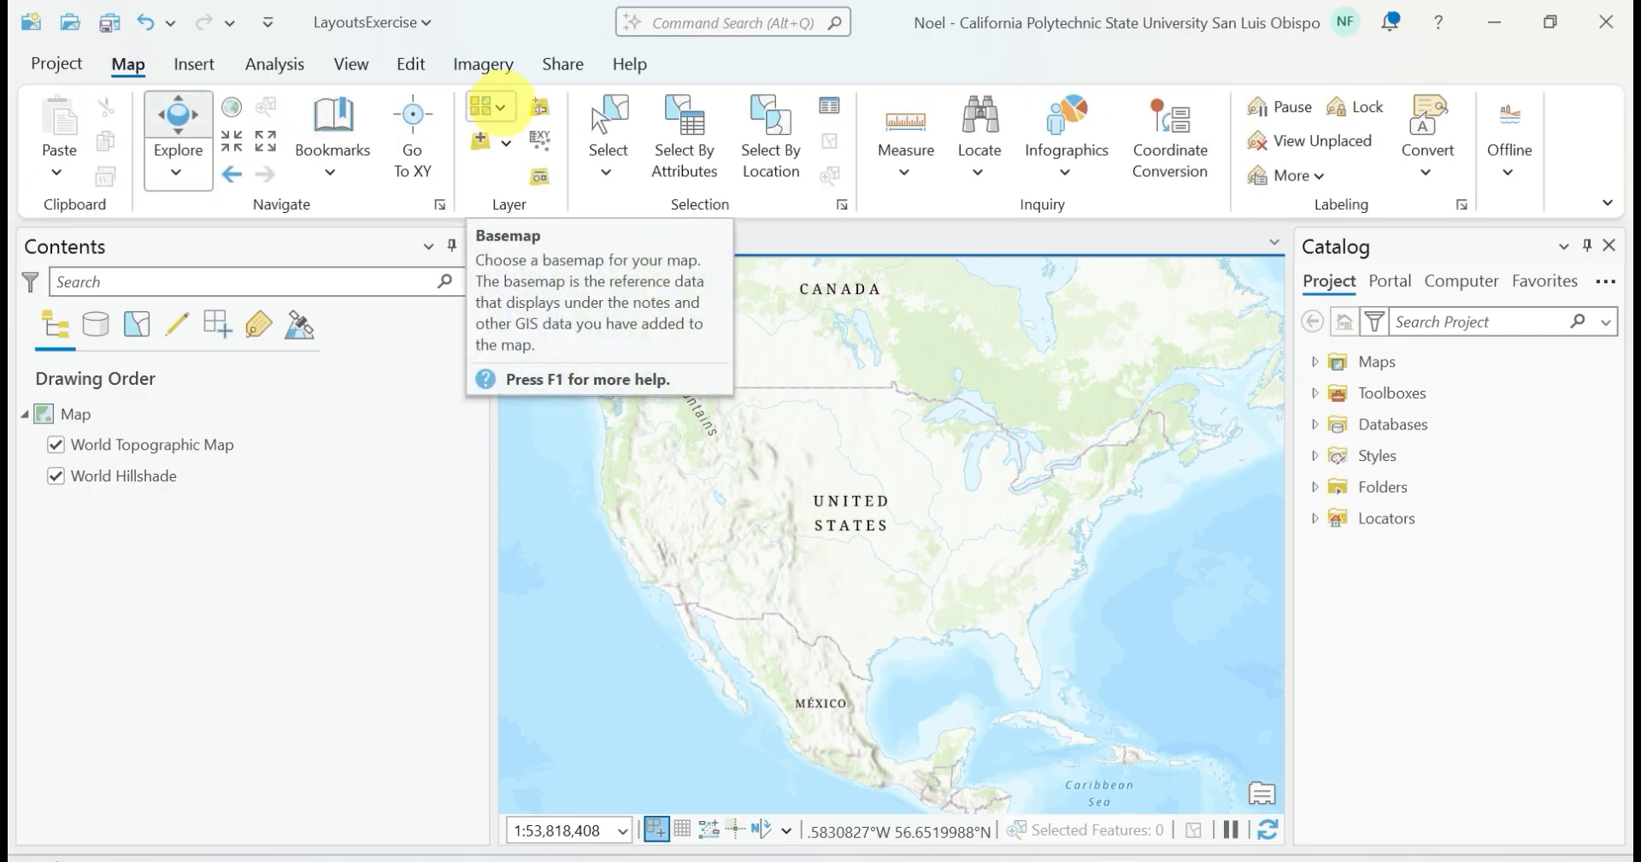
left_click(499, 108)
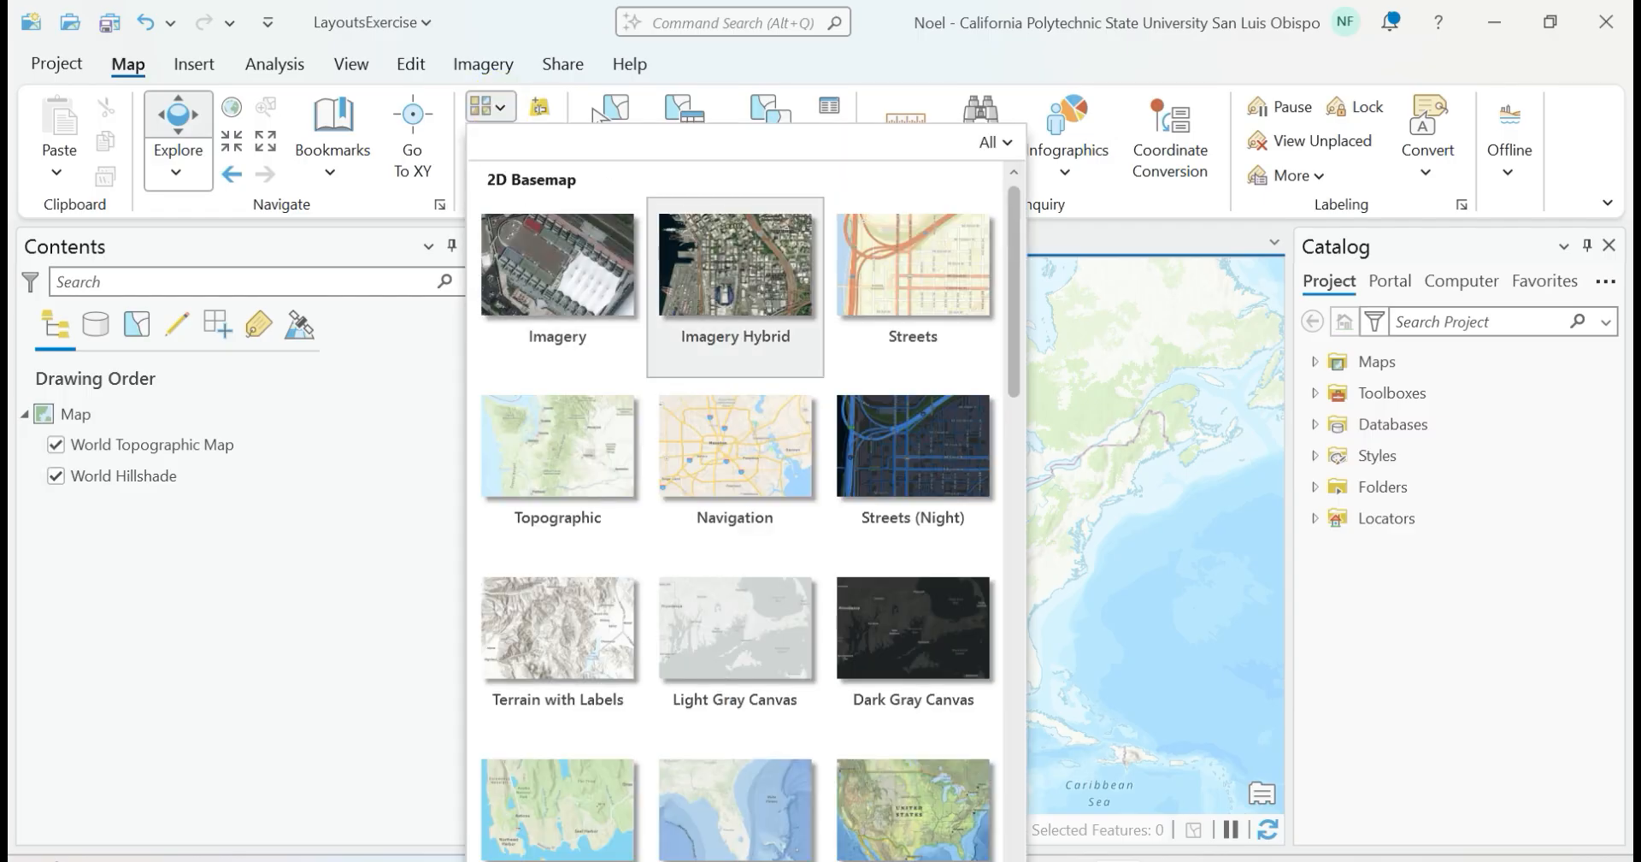
left_click(740, 256)
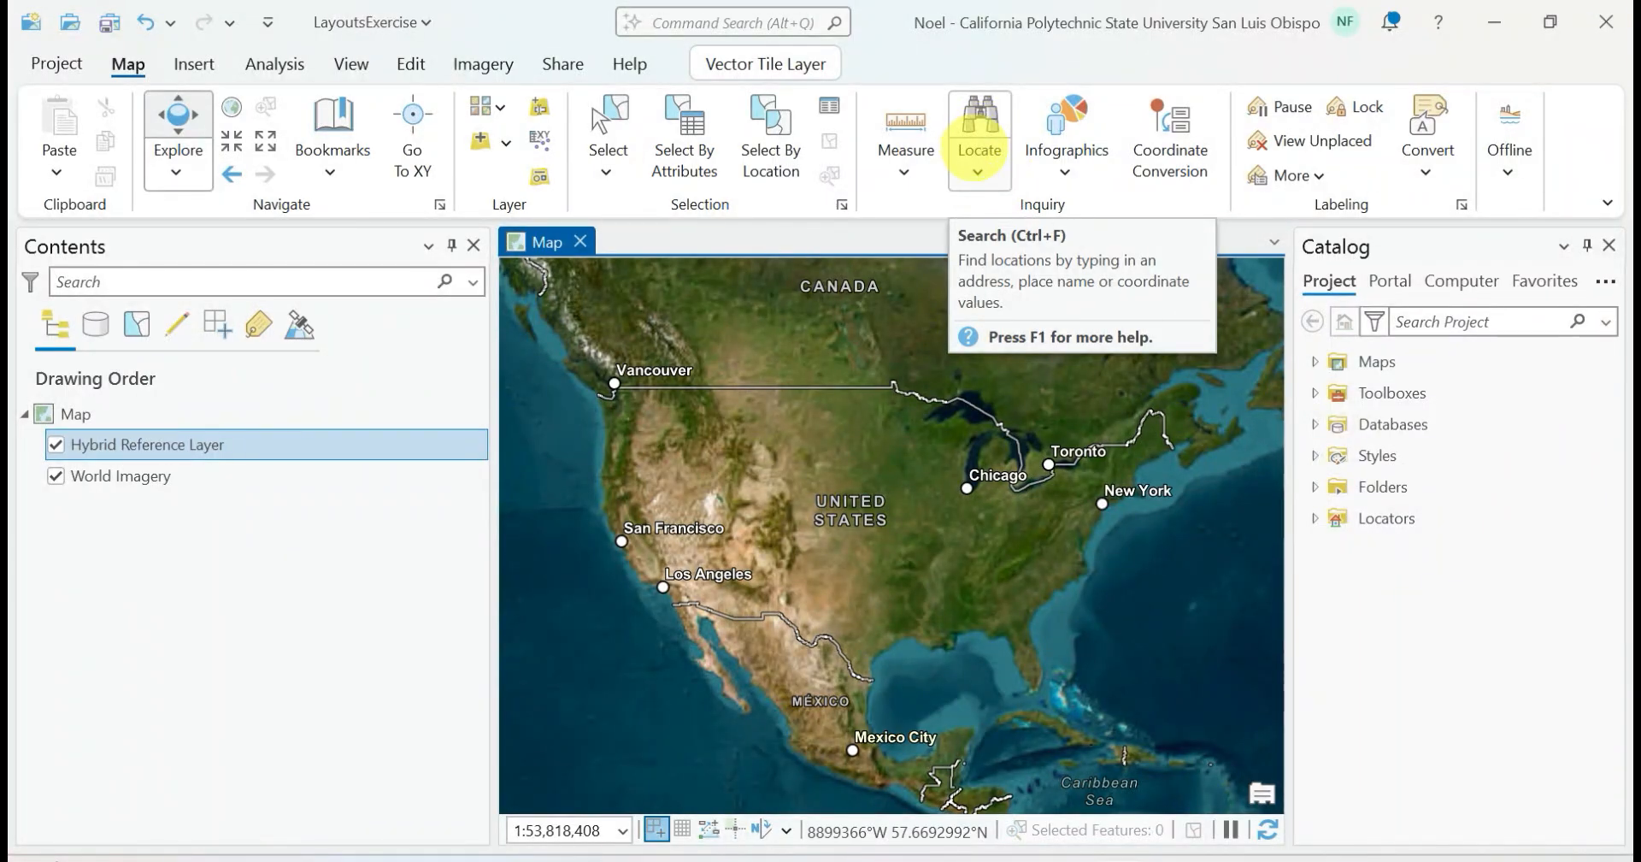
Locate San Luis Obispo, CA, USA on the map and close the Locate pane
left_click(977, 170)
left_click(989, 203)
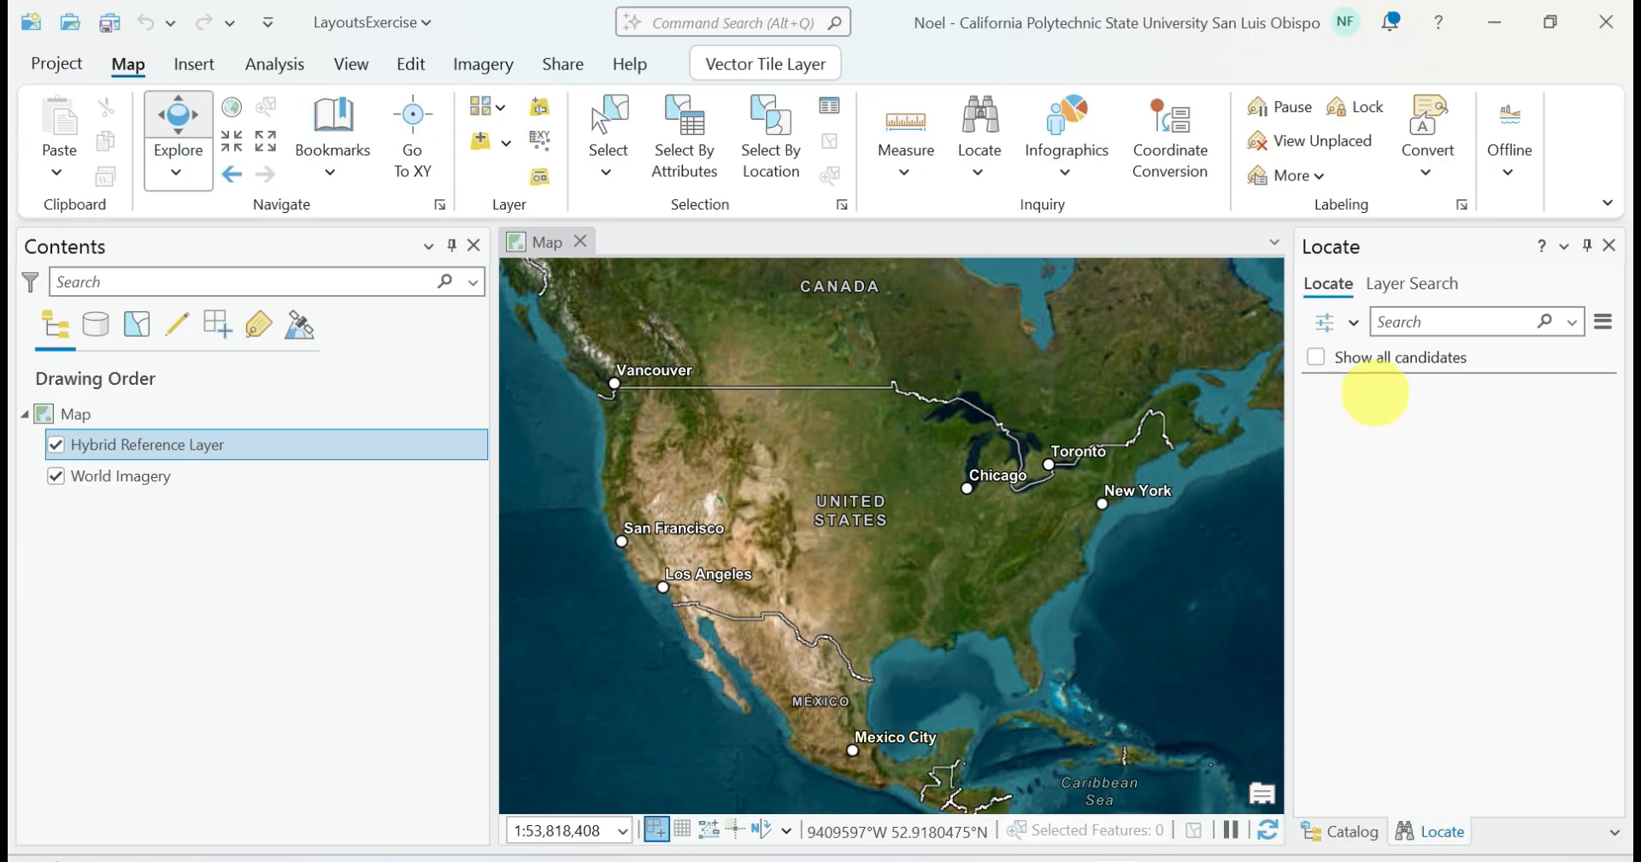
left_click(1441, 323)
type("San L")
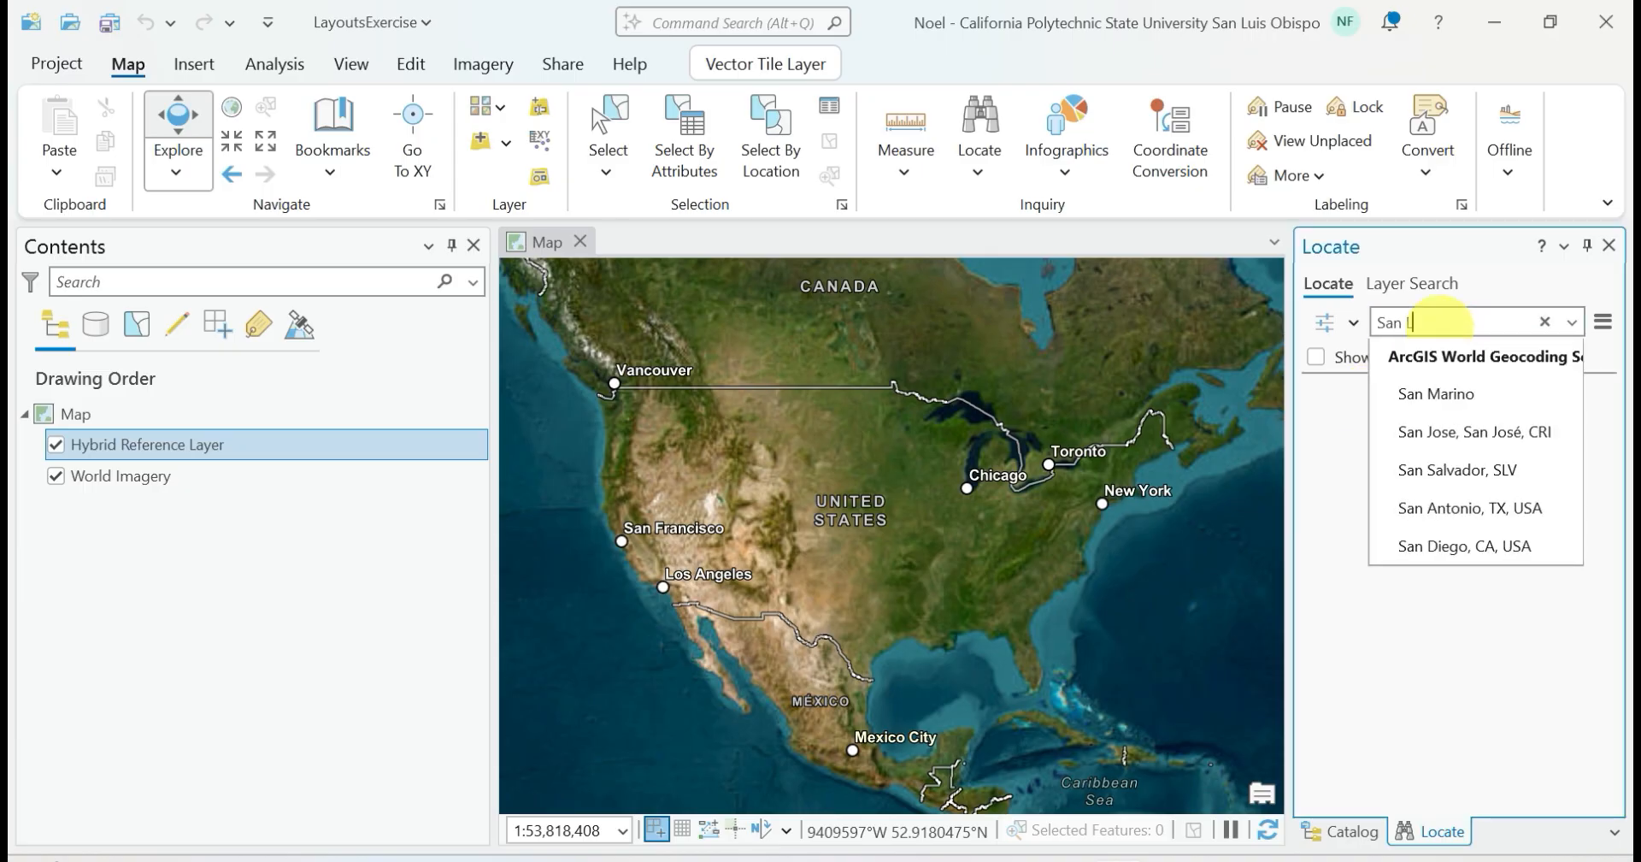
type("uis Obispo")
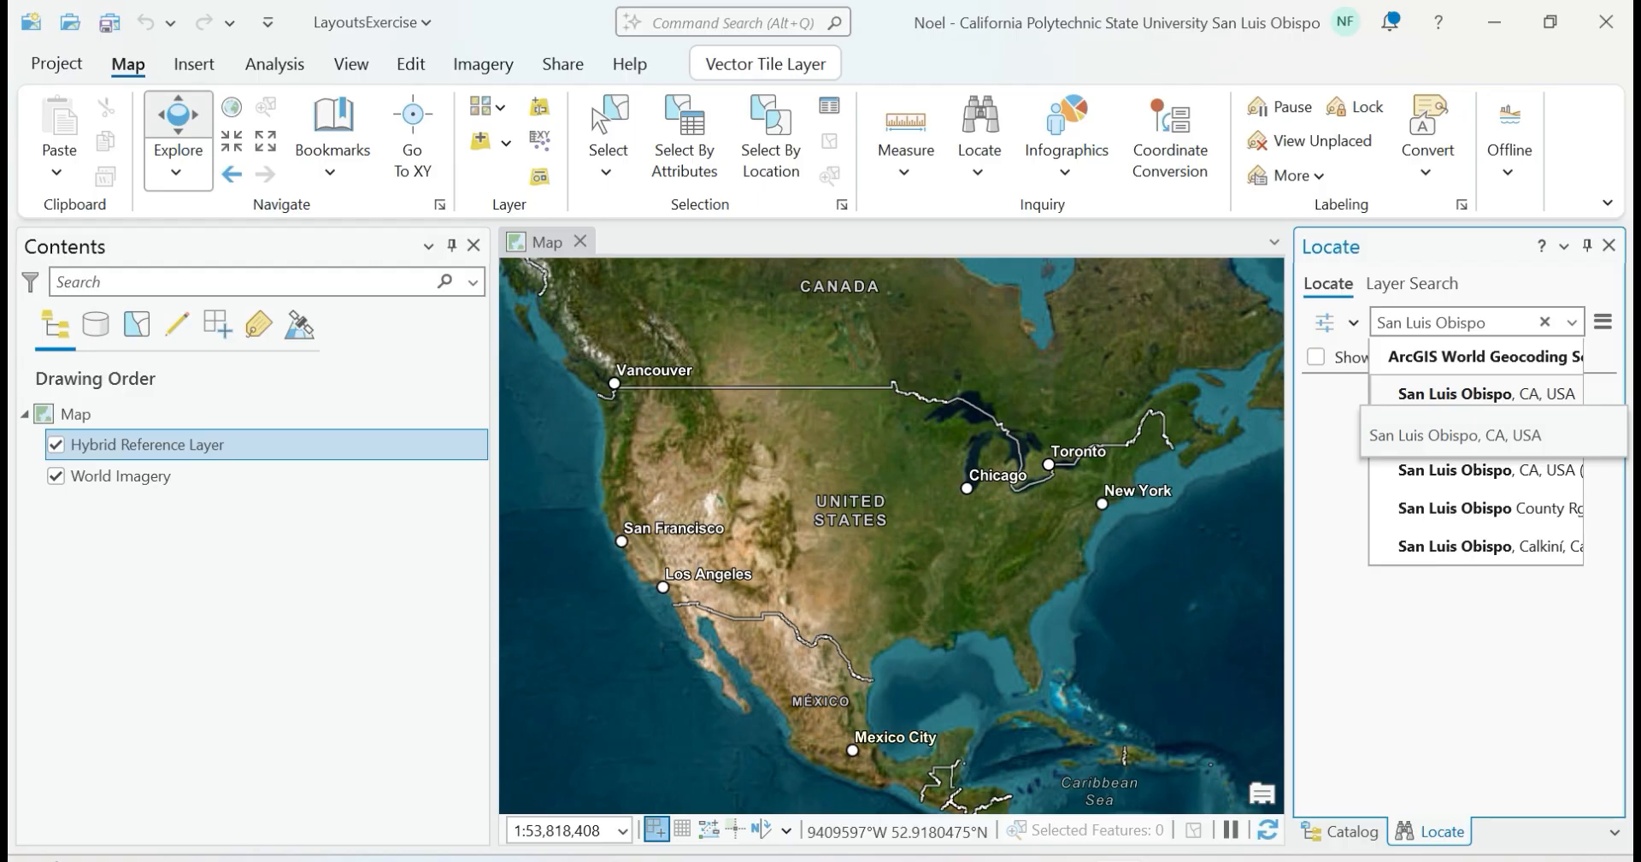
left_click(1419, 394)
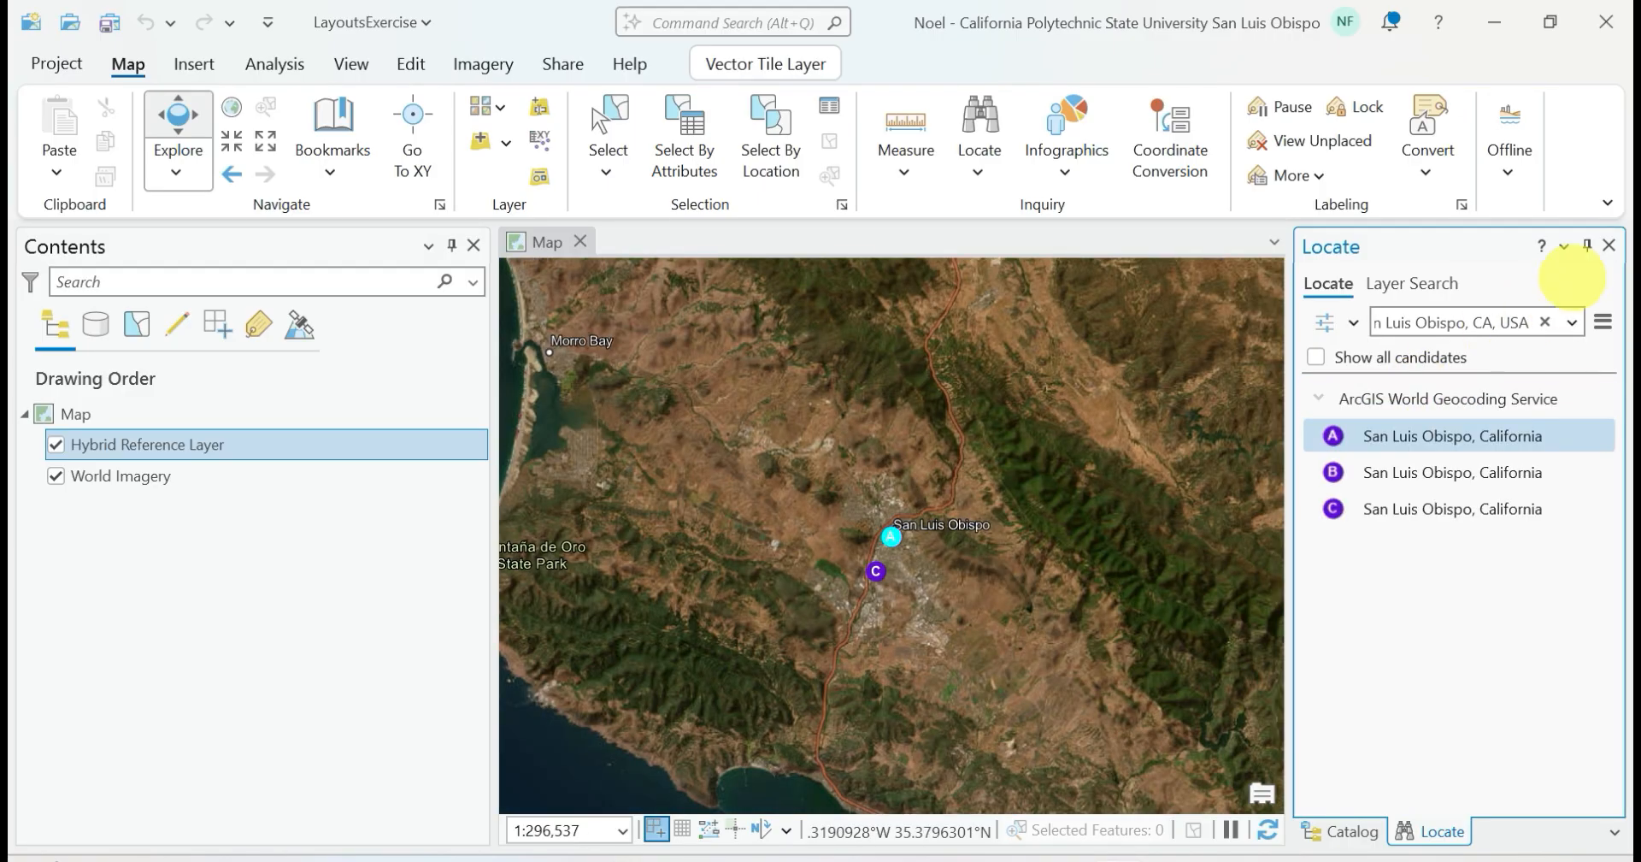
left_click(1609, 245)
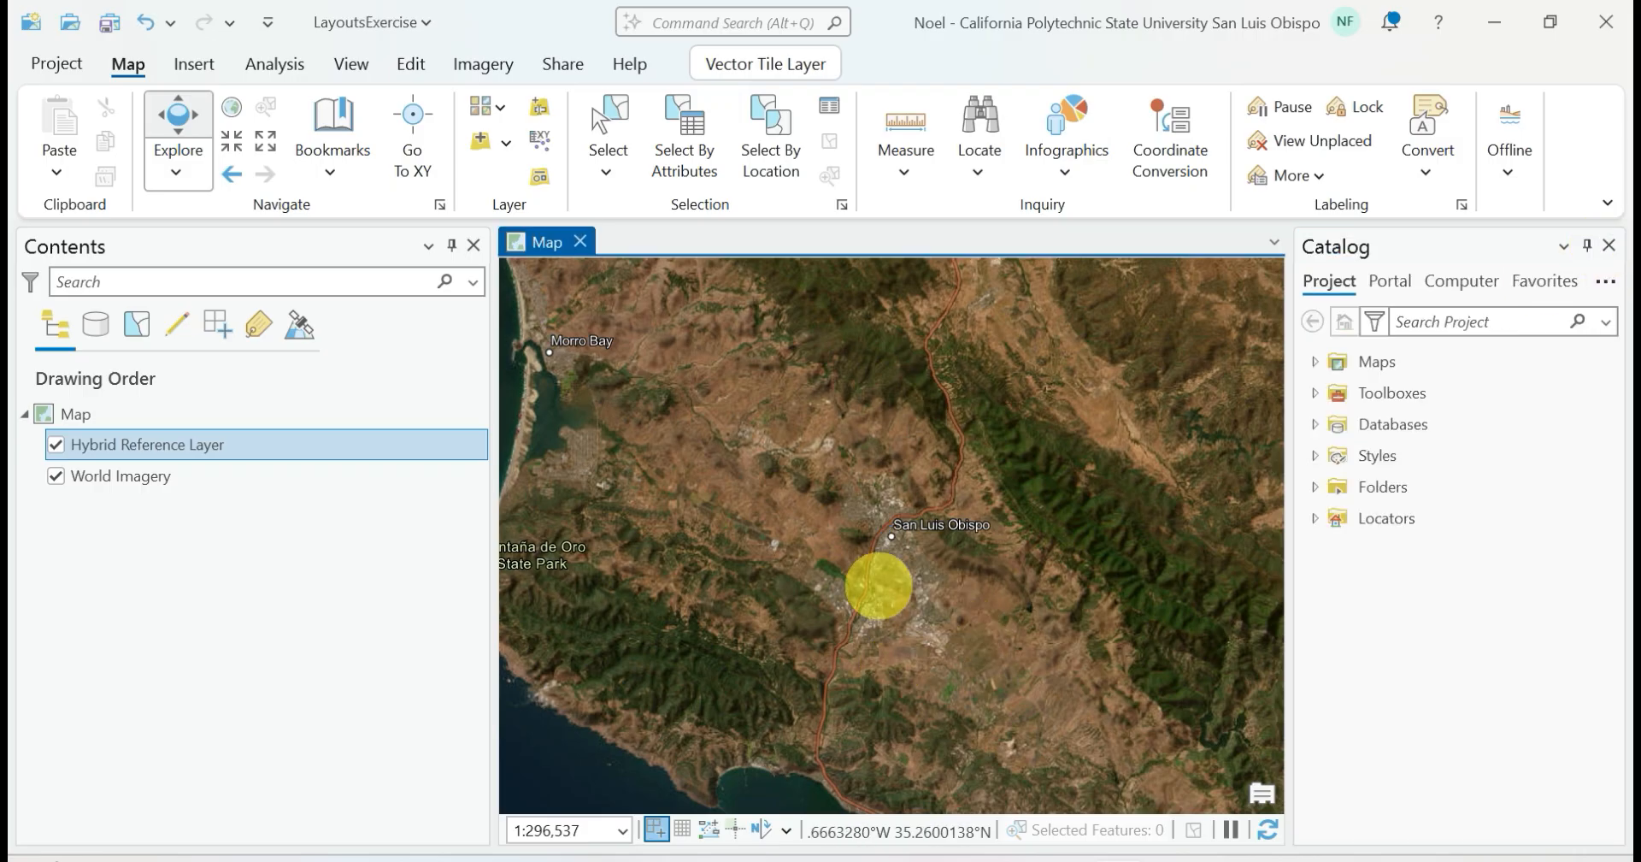
Centre the map on the California Polytechnic State University campus and set the map scale to 1:20,000
scroll(879, 586, "up", 3)
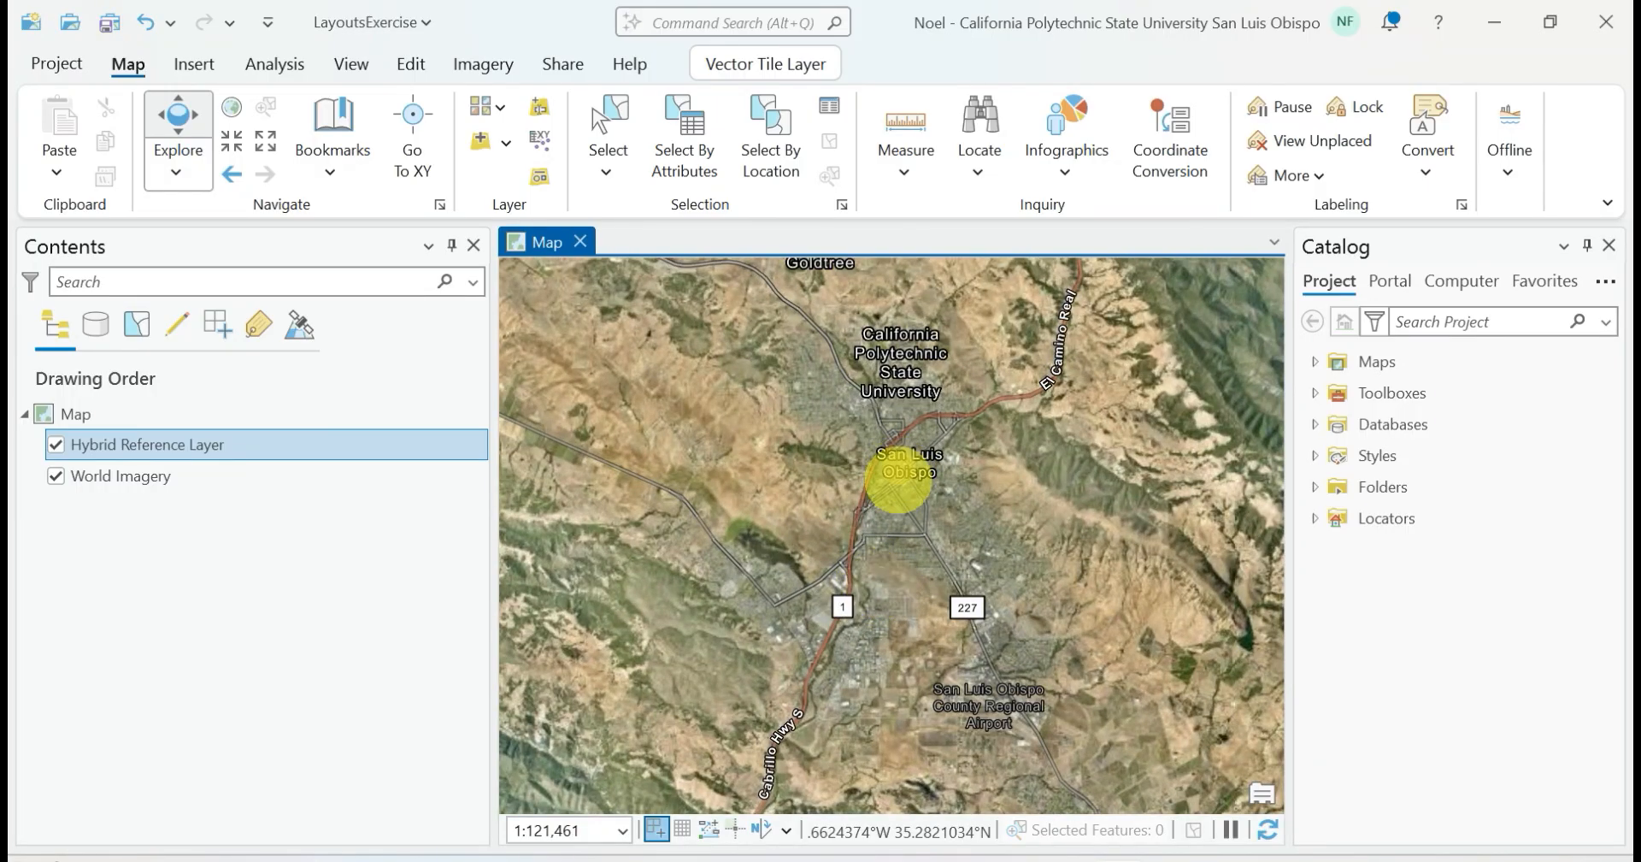
left_click_drag(898, 476, 868, 608)
scroll(878, 560, "up", 4)
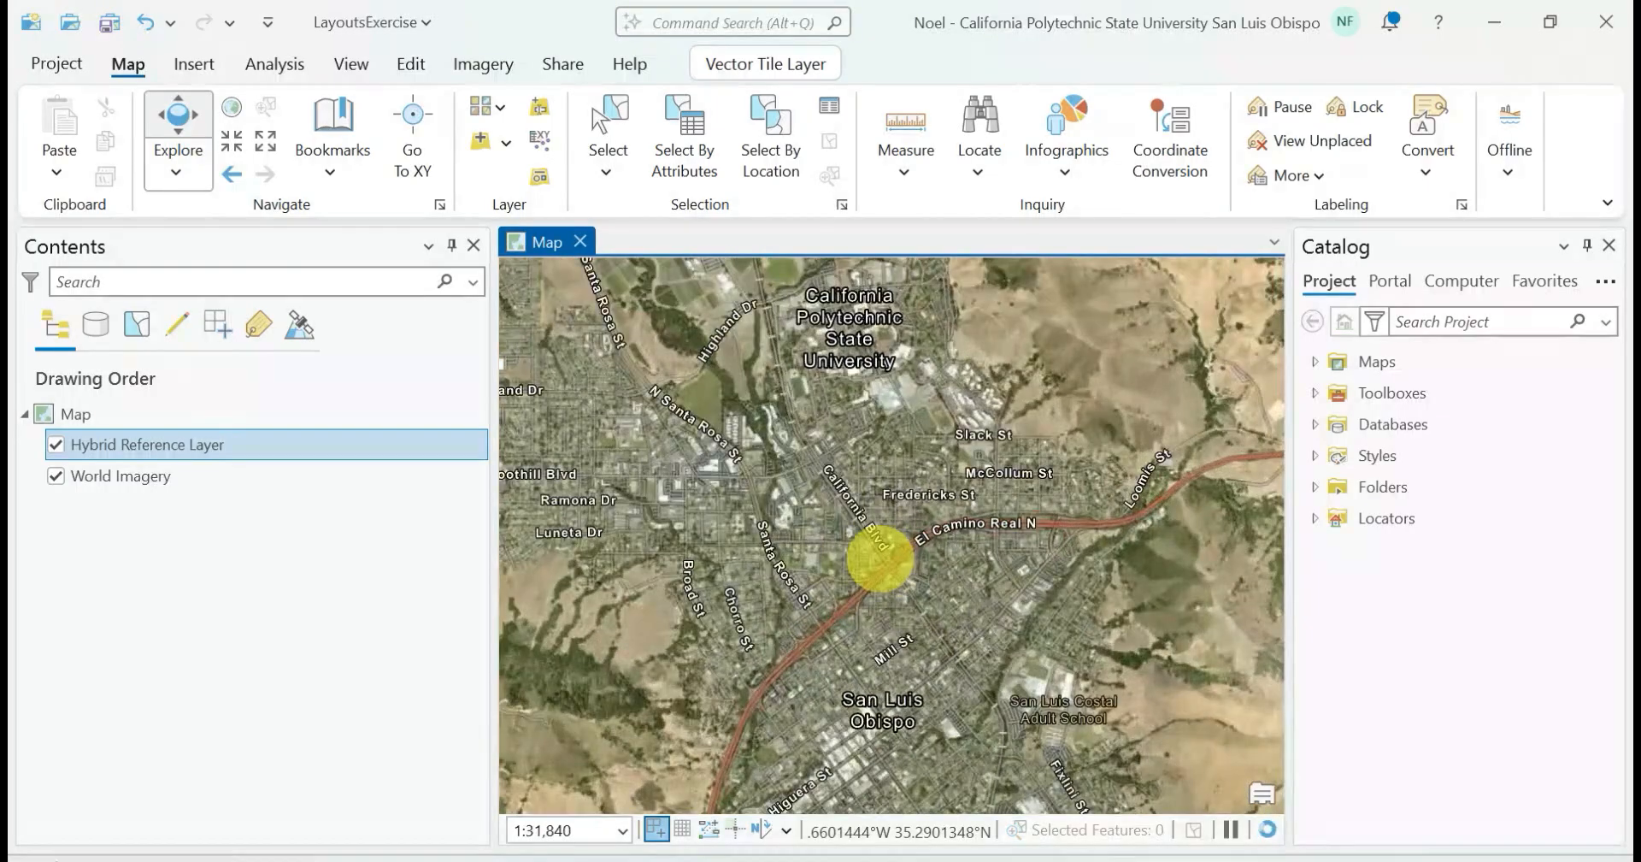
left_click_drag(972, 463, 1032, 612)
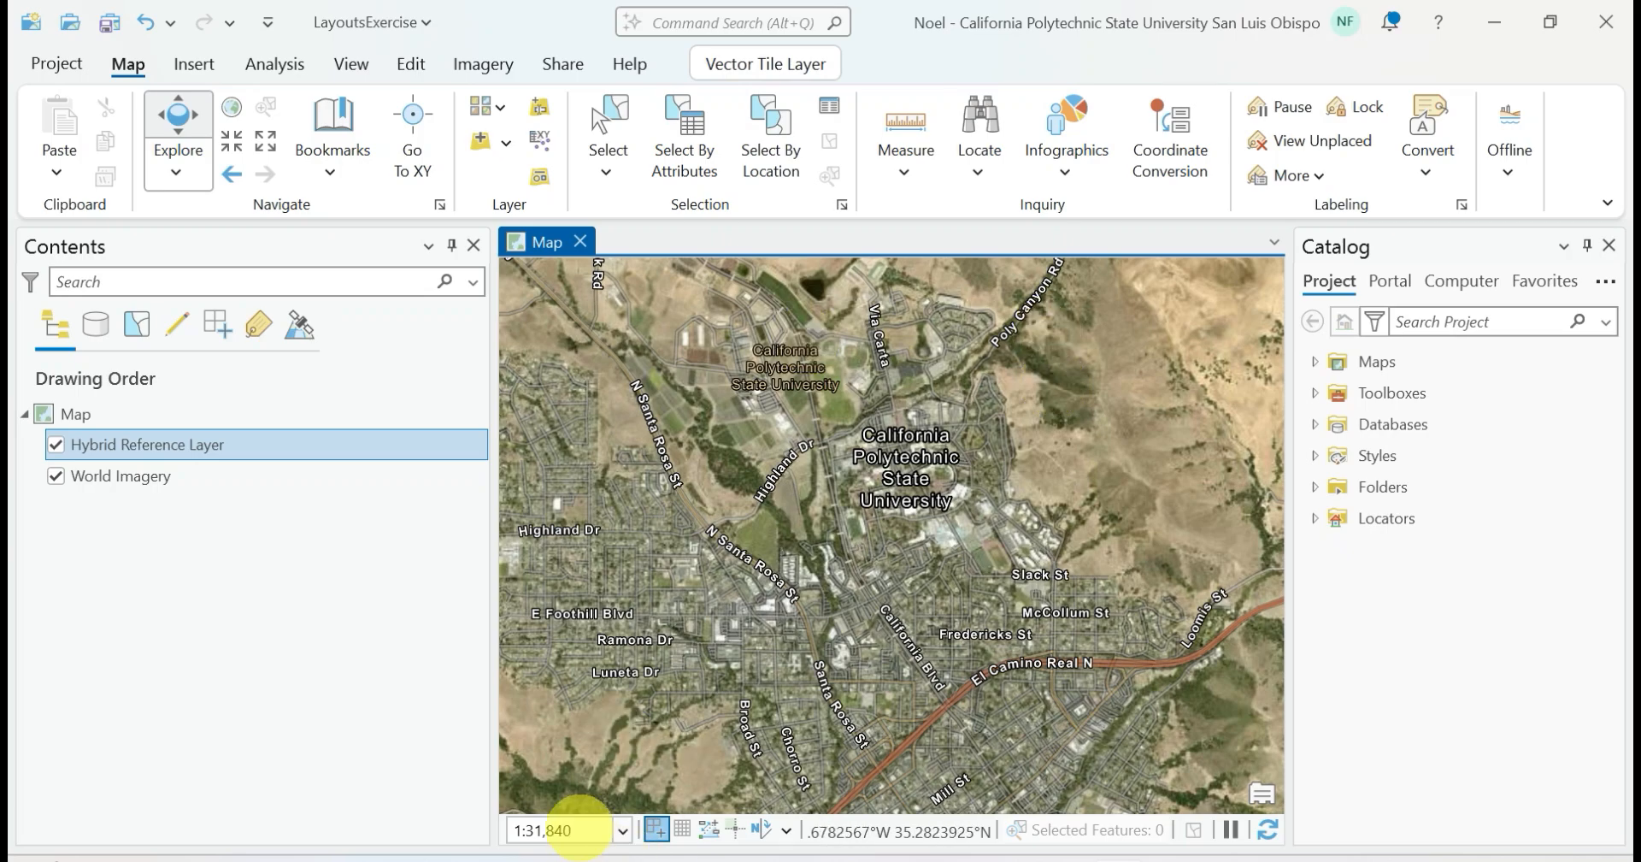
left_click(581, 828)
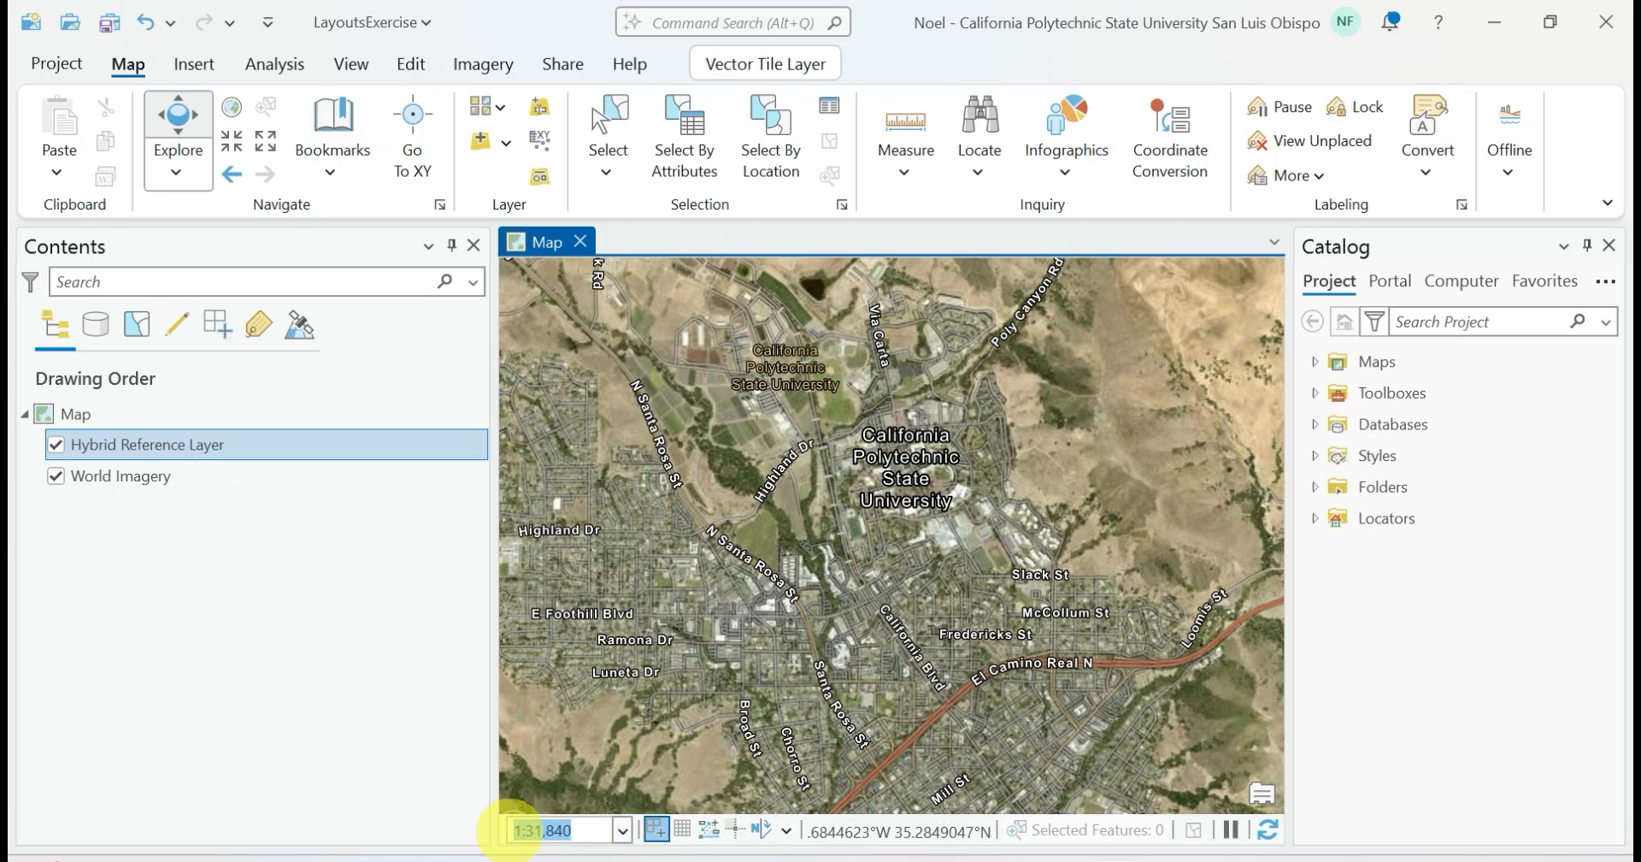
type("20,")
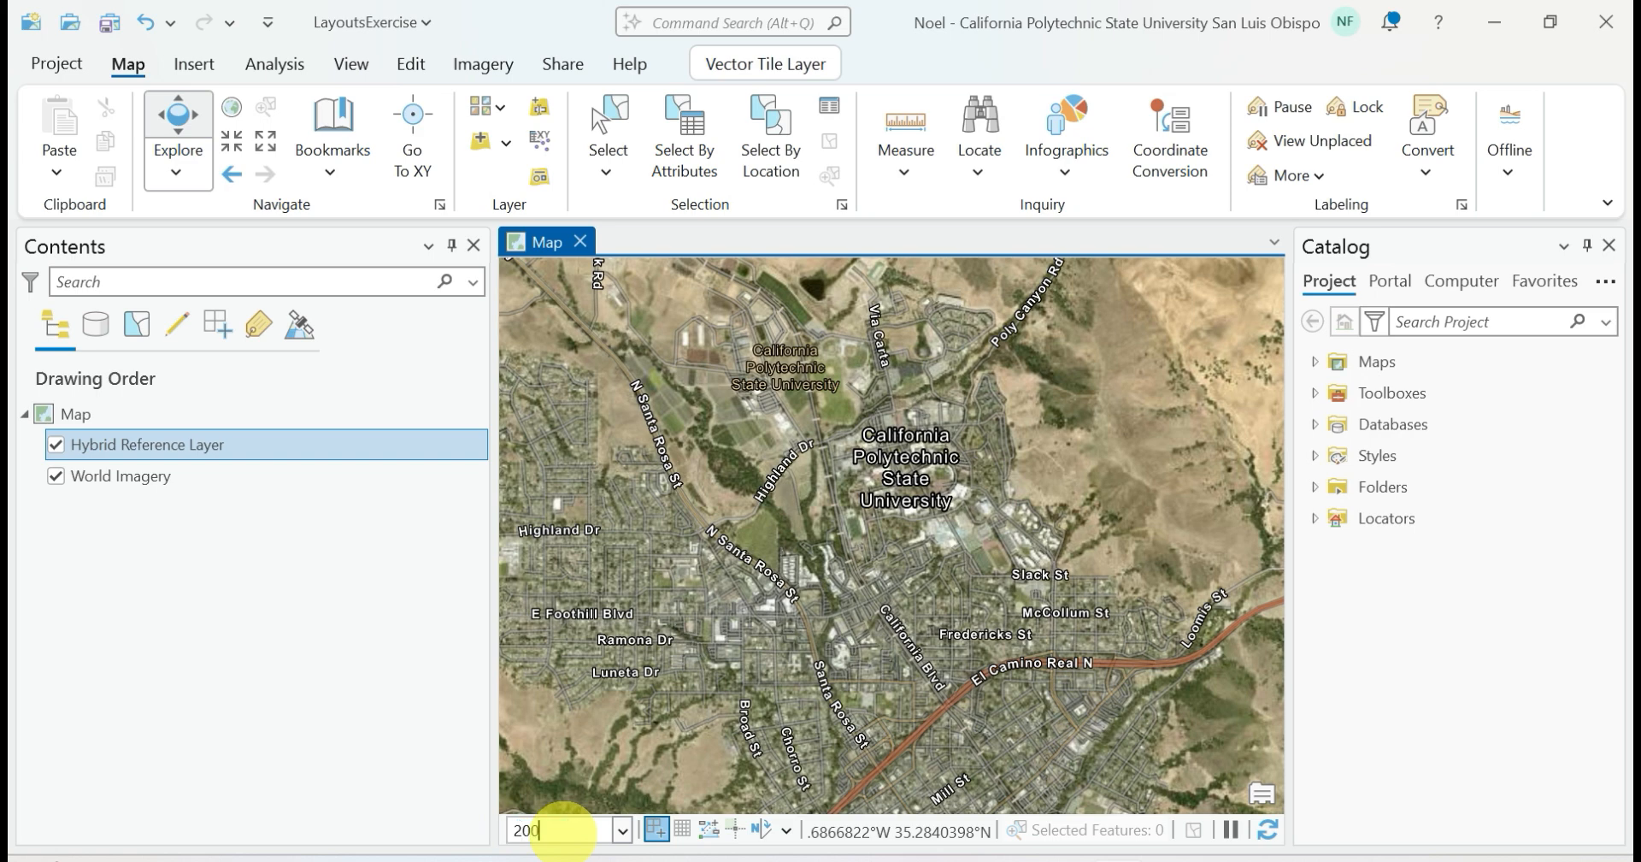
type("0000")
key("Return")
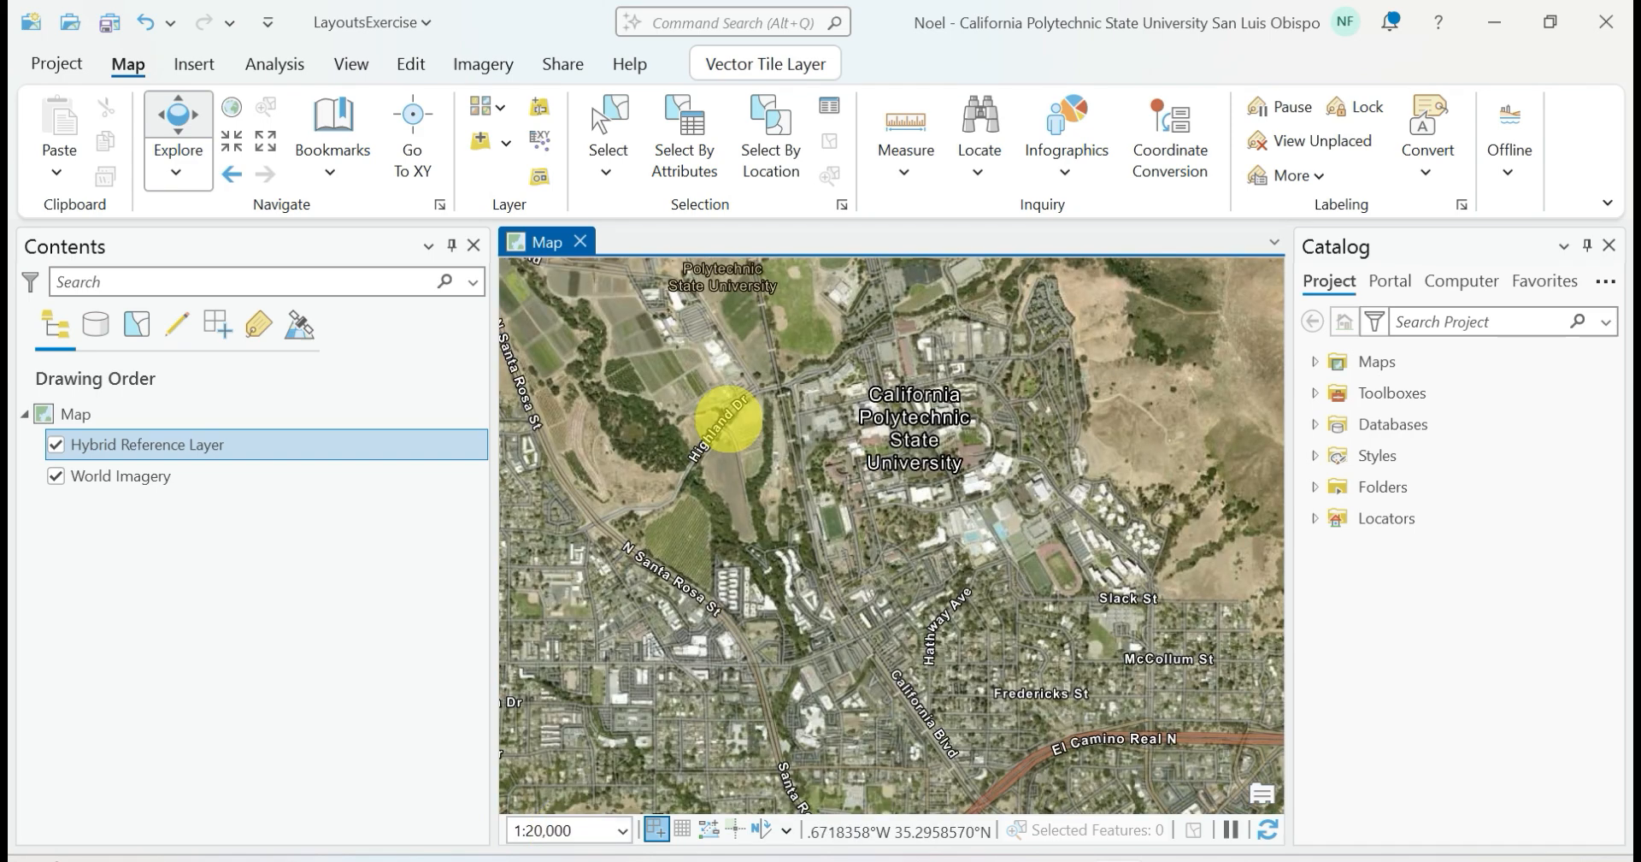
left_click_drag(1034, 445, 1014, 521)
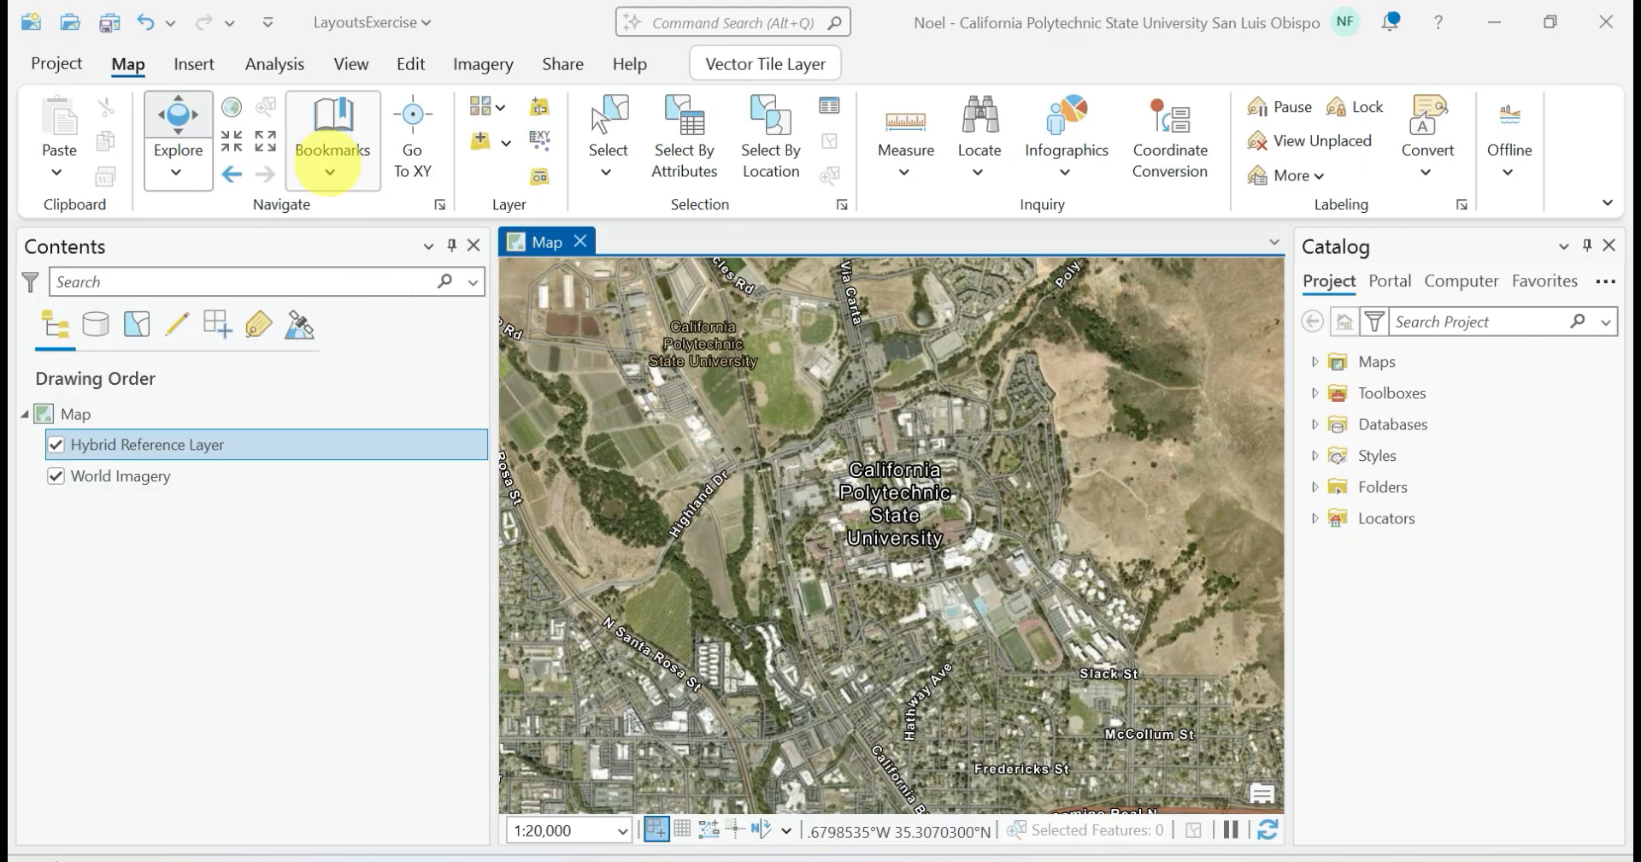
Create a bookmark of the current campus view named SLO
left_click(329, 162)
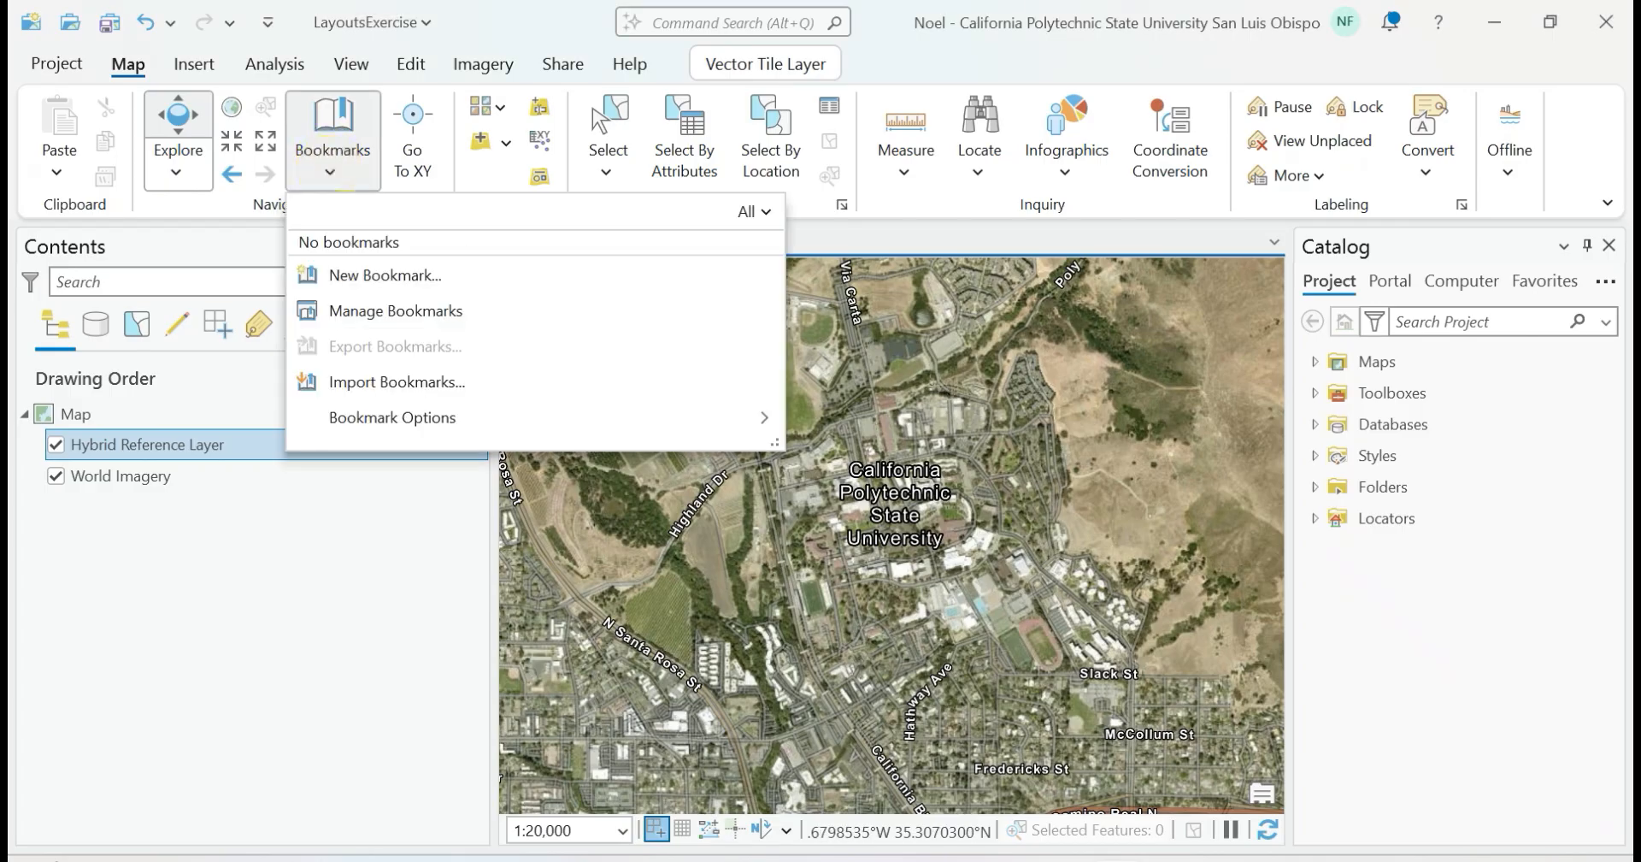
left_click(351, 272)
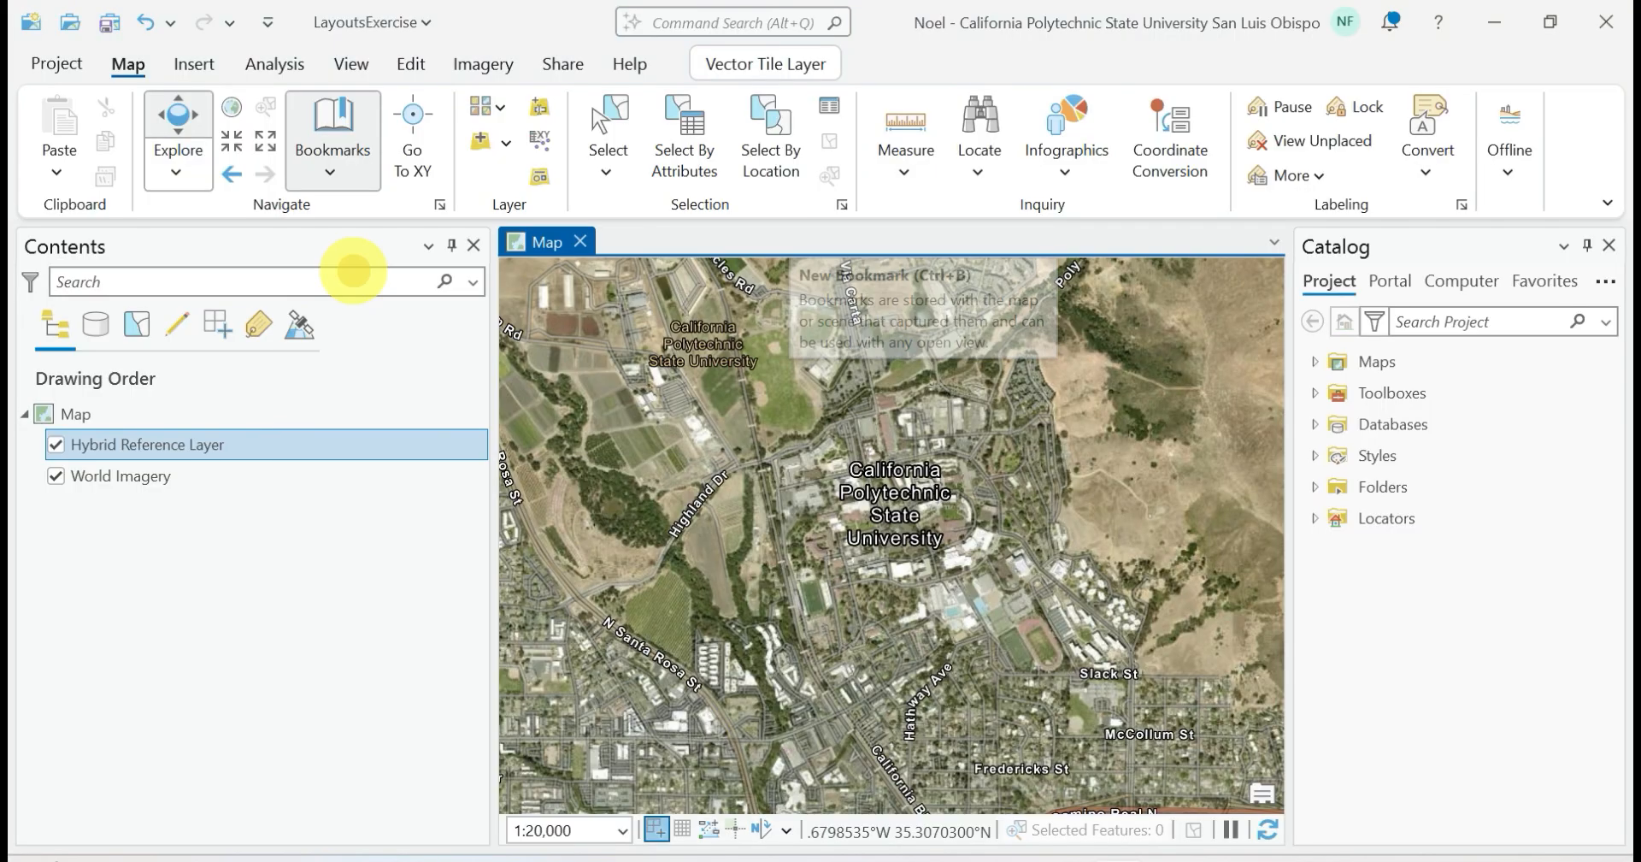
type("SLO")
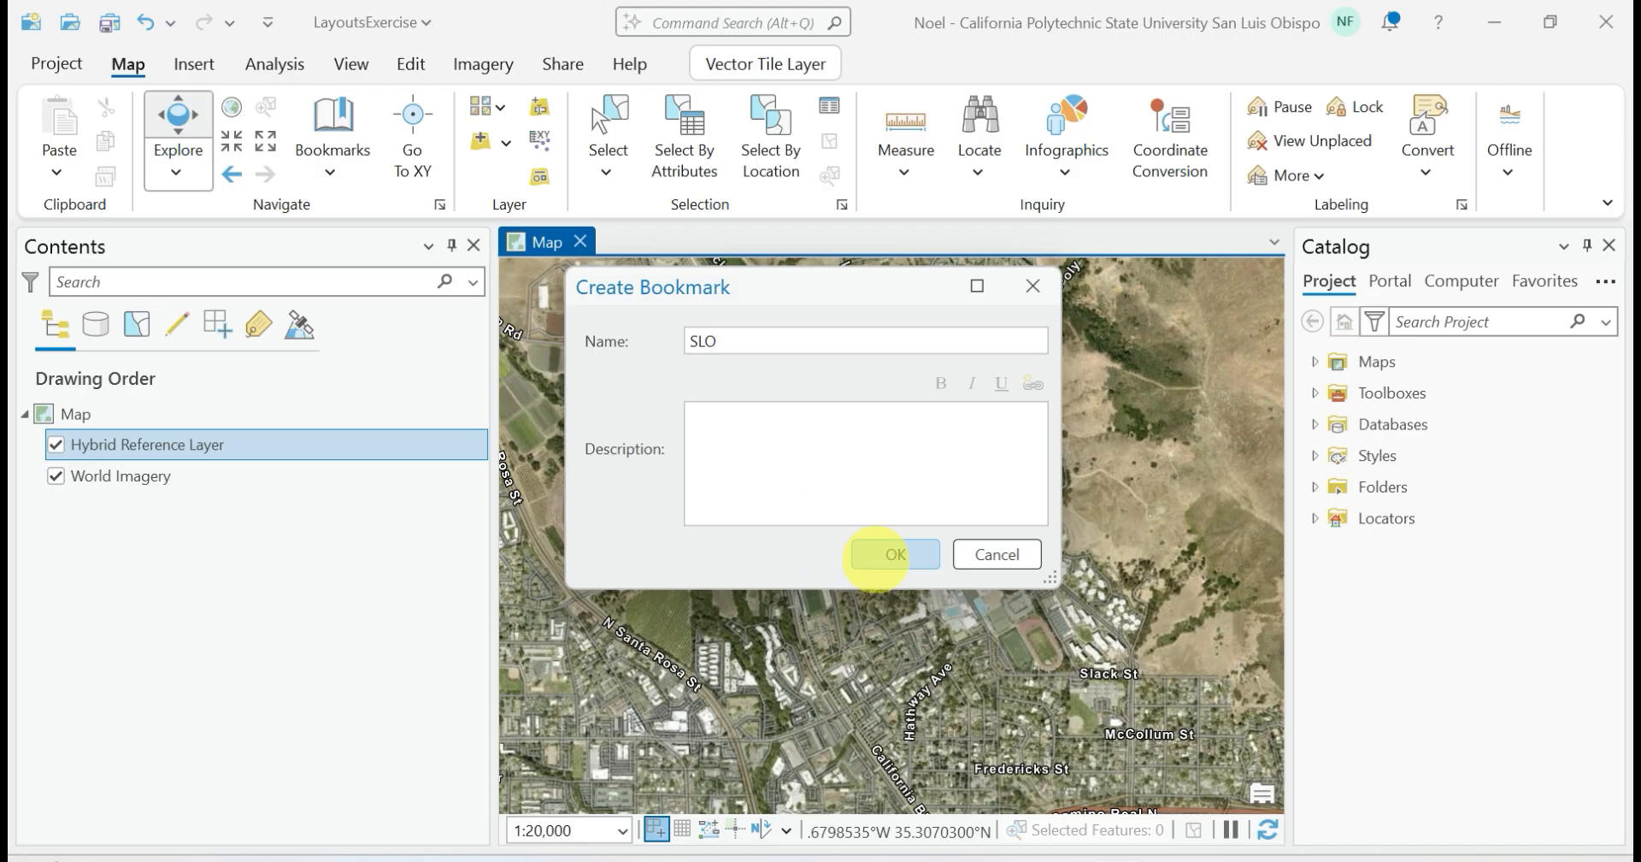
left_click(876, 556)
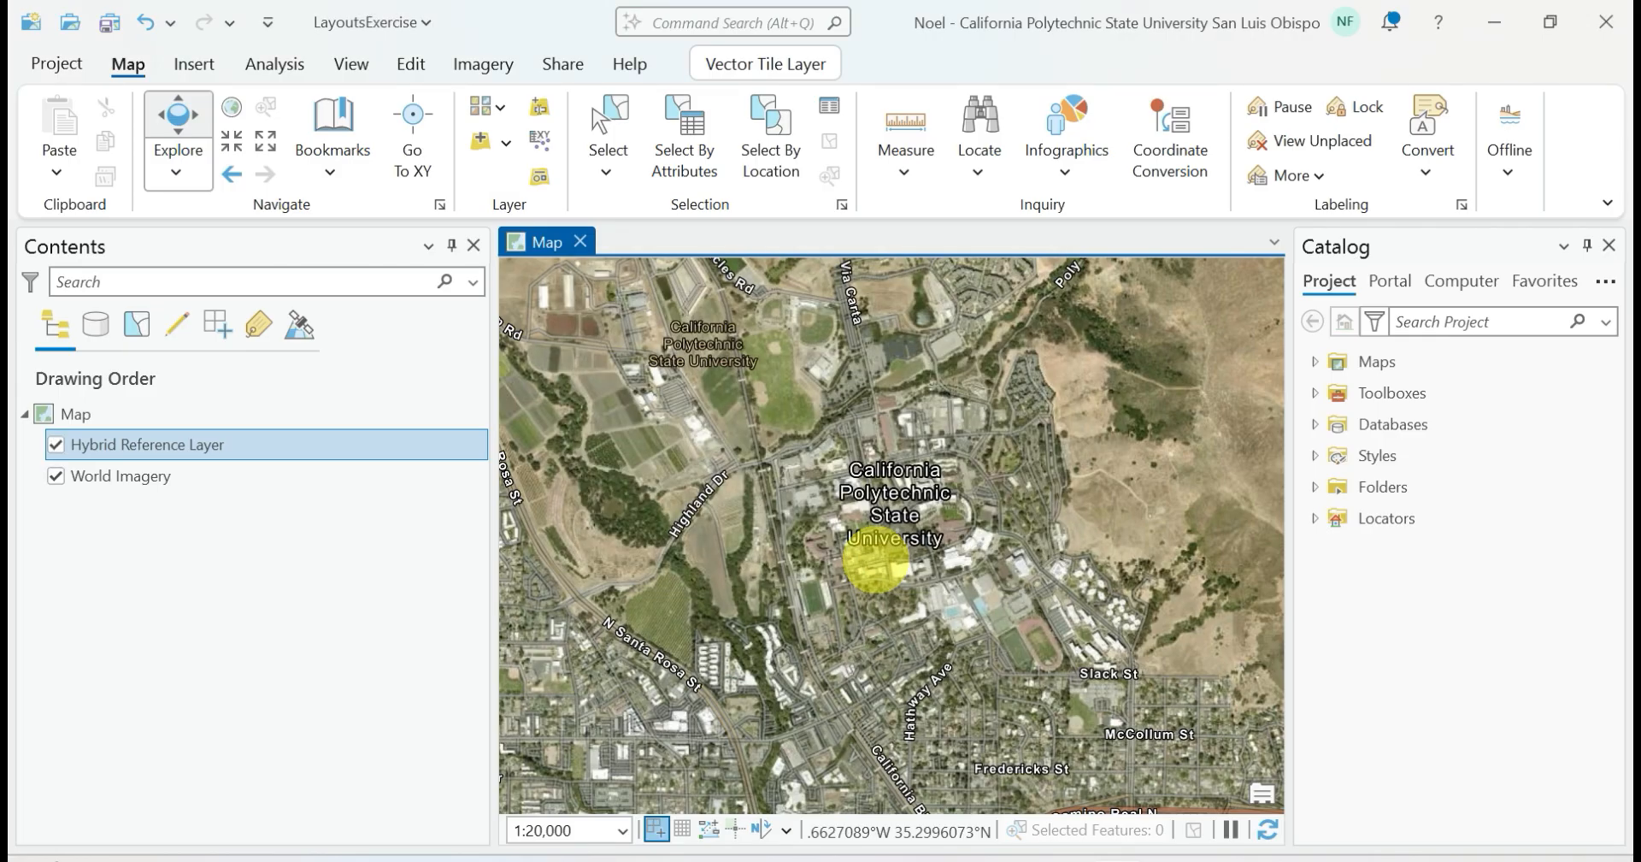
Move the map away to Bakersfield and return to the campus extent using the SLO bookmark
scroll(961, 469, "down", 4)
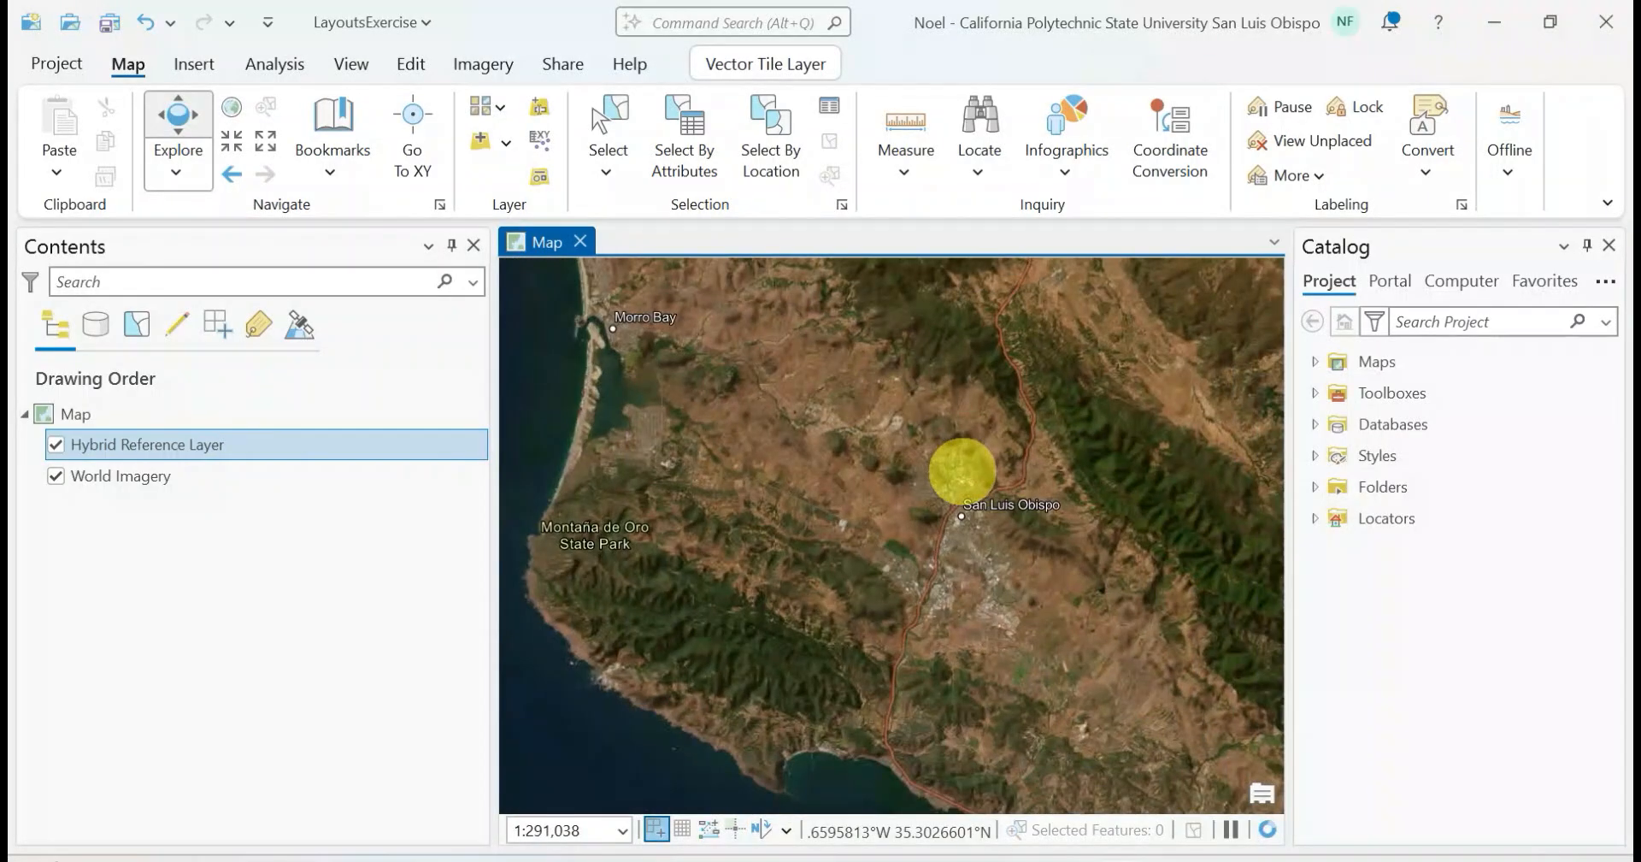
scroll(776, 601, "down", 3)
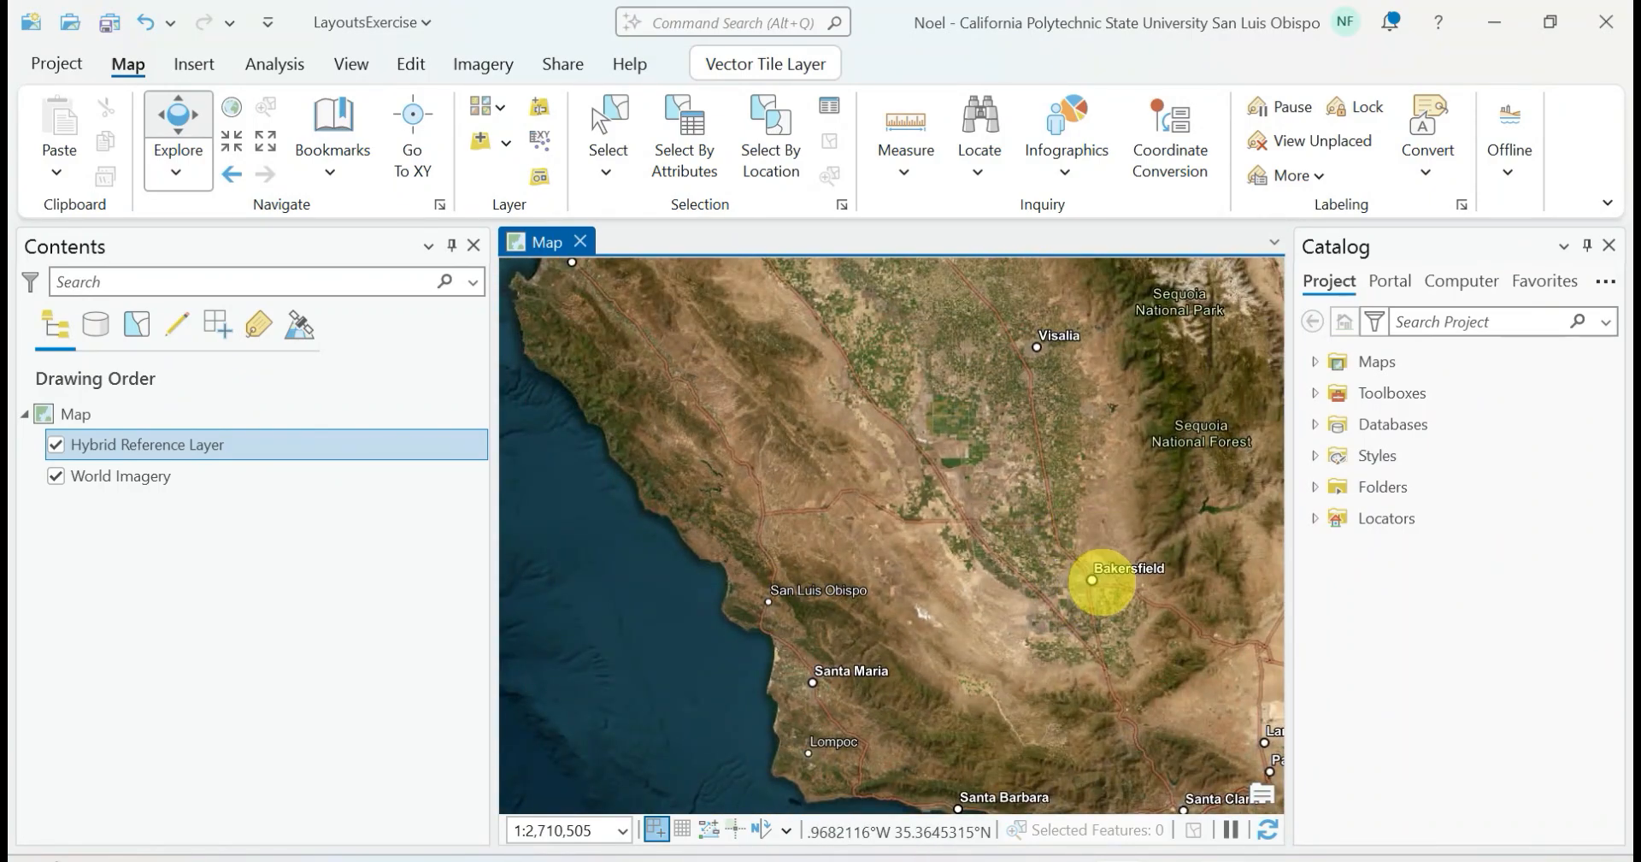
scroll(1105, 580, "up", 2)
scroll(1103, 581, "up", 3)
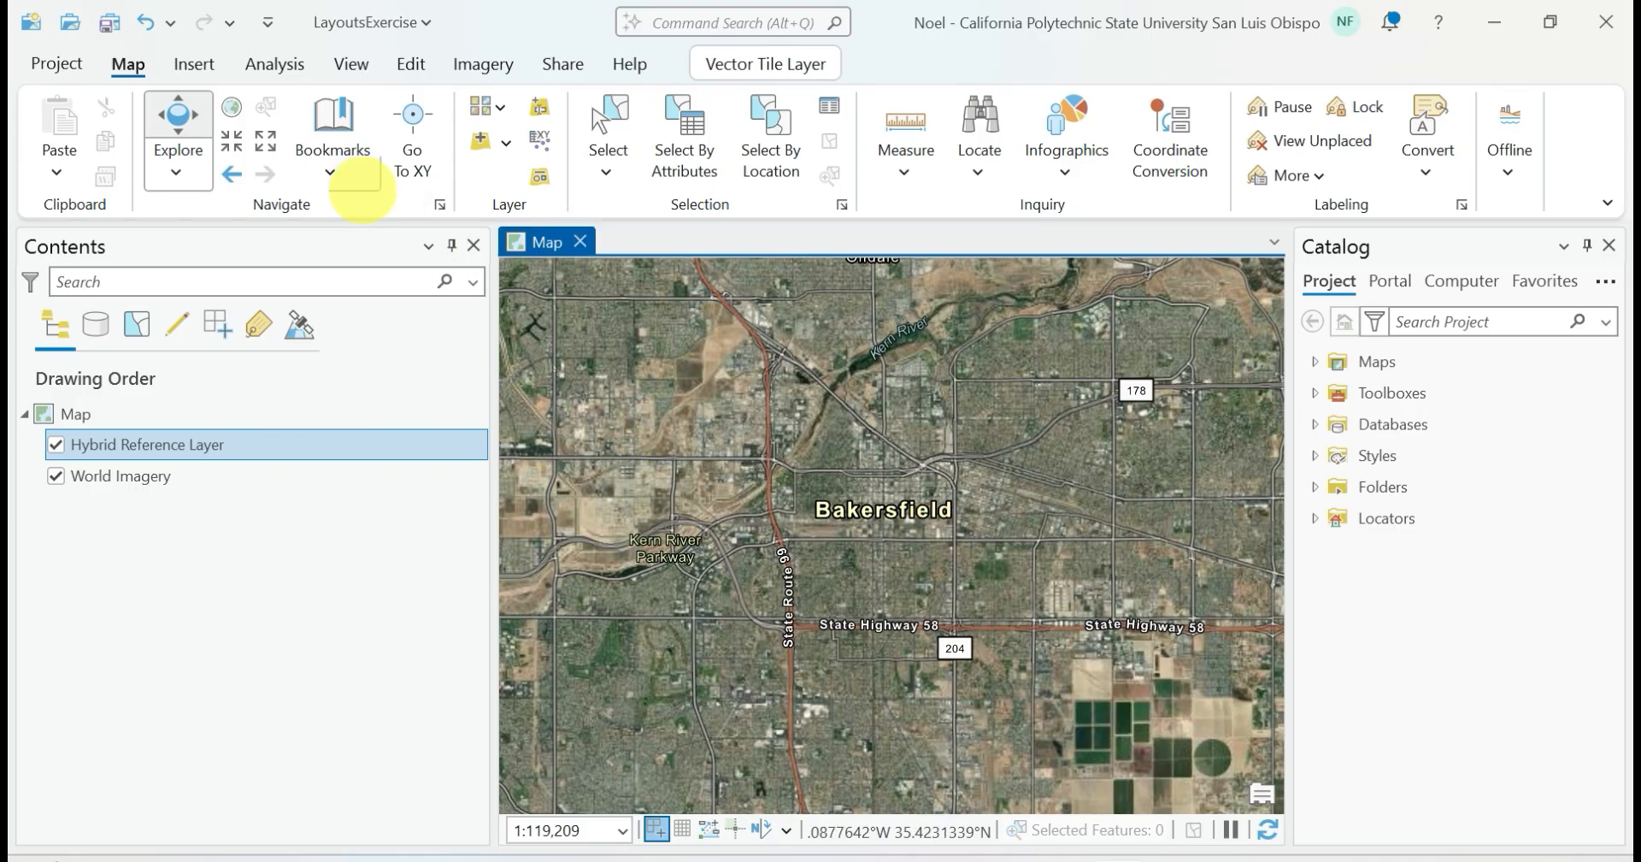
left_click(330, 158)
left_click(384, 293)
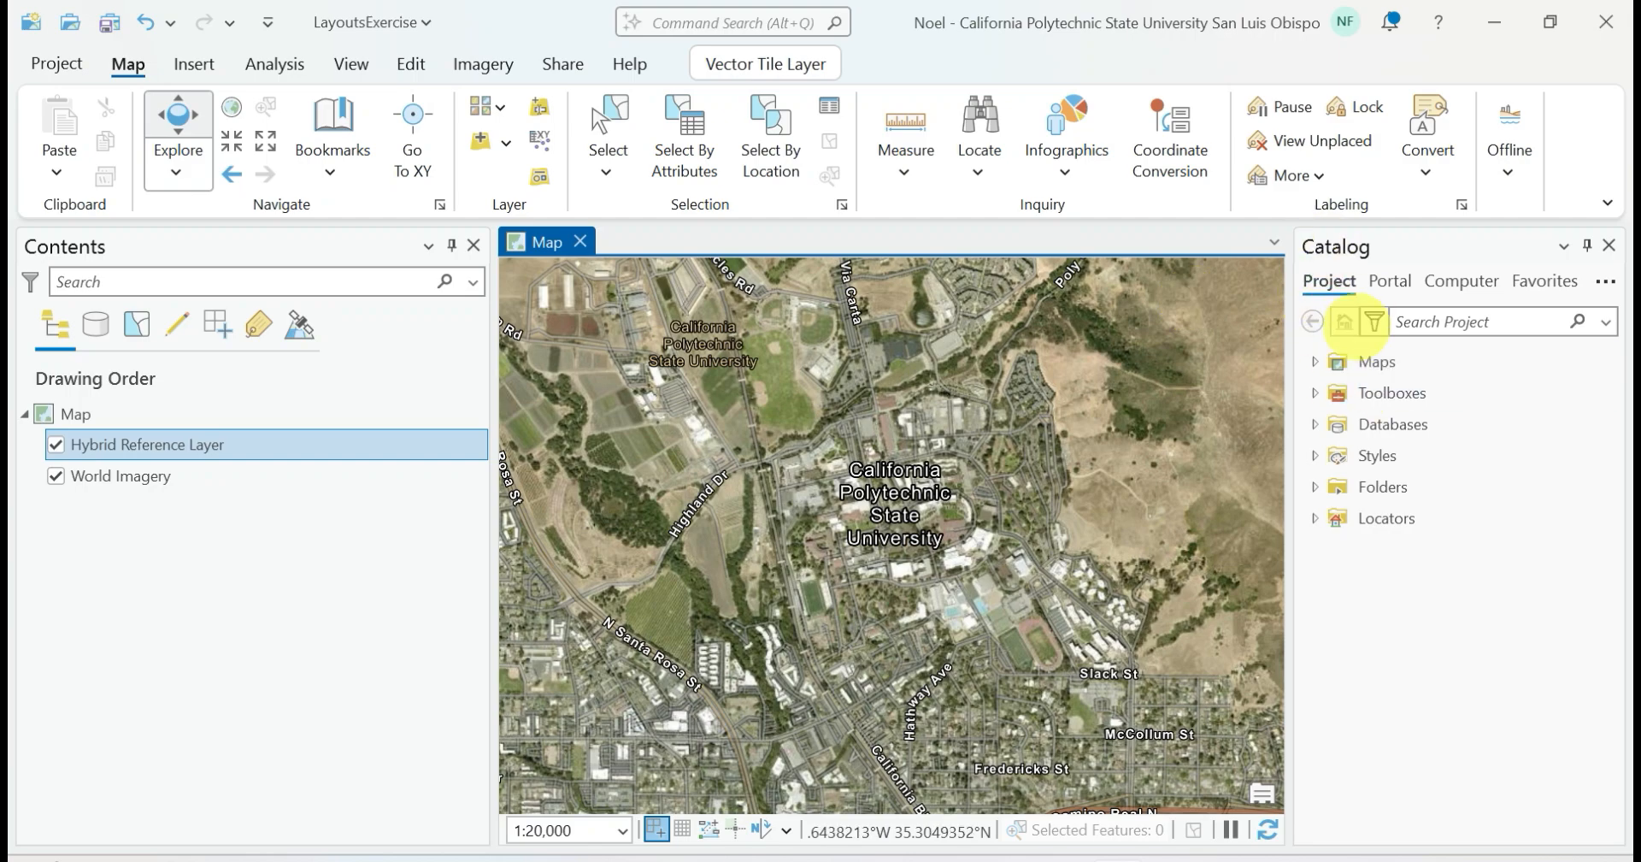
Expand the project's Maps folder in the Catalog and rename the map as Imagery
left_click(1314, 361)
left_click(1325, 361)
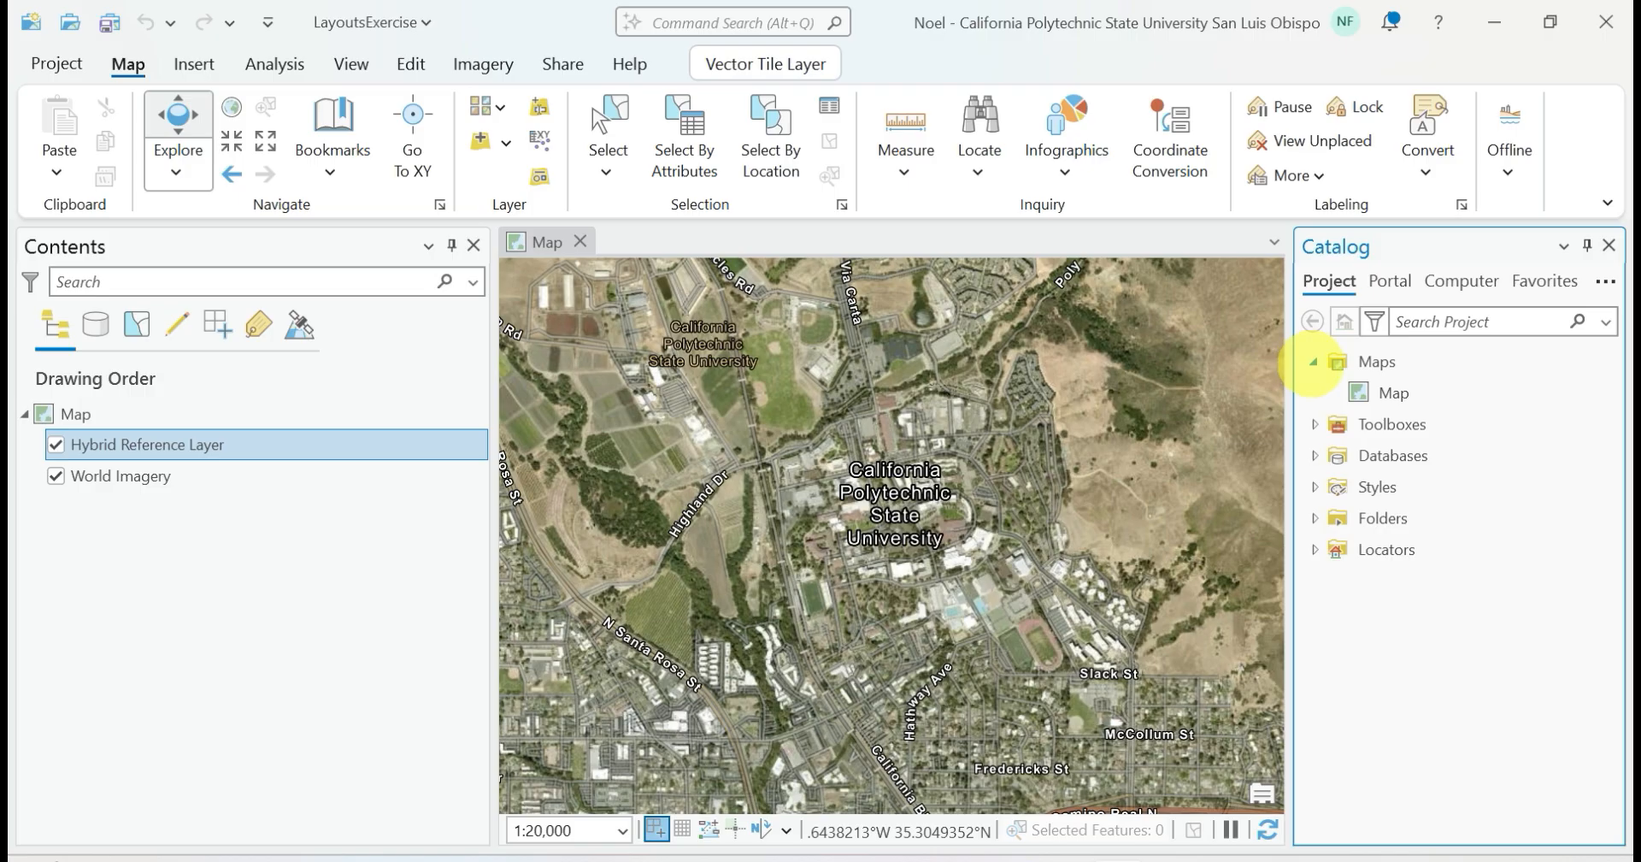
left_click(1402, 393)
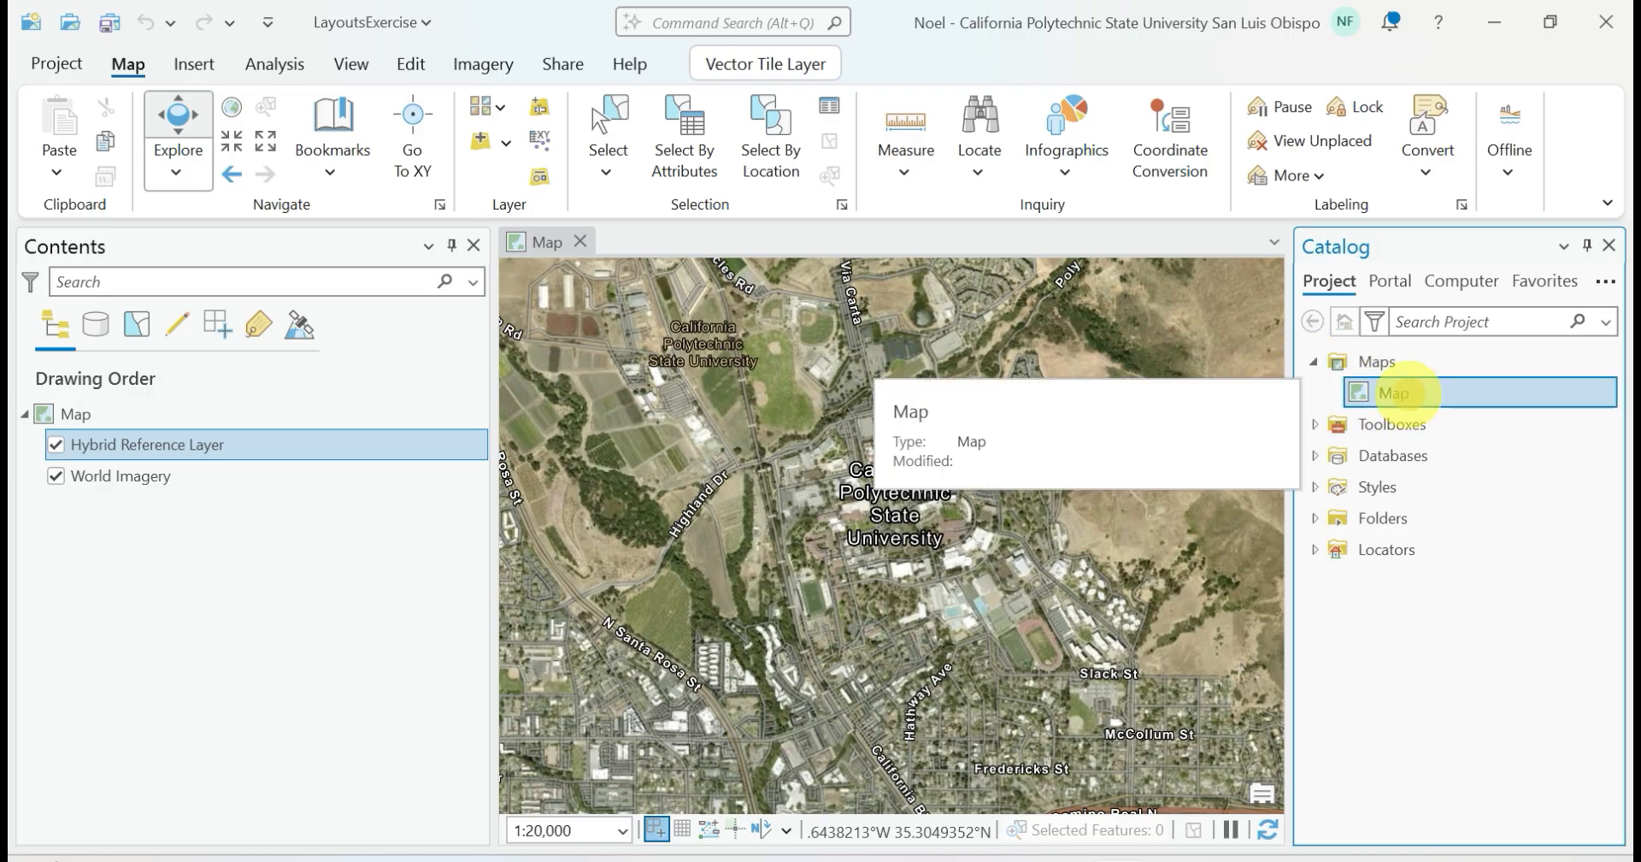
right_click(1406, 393)
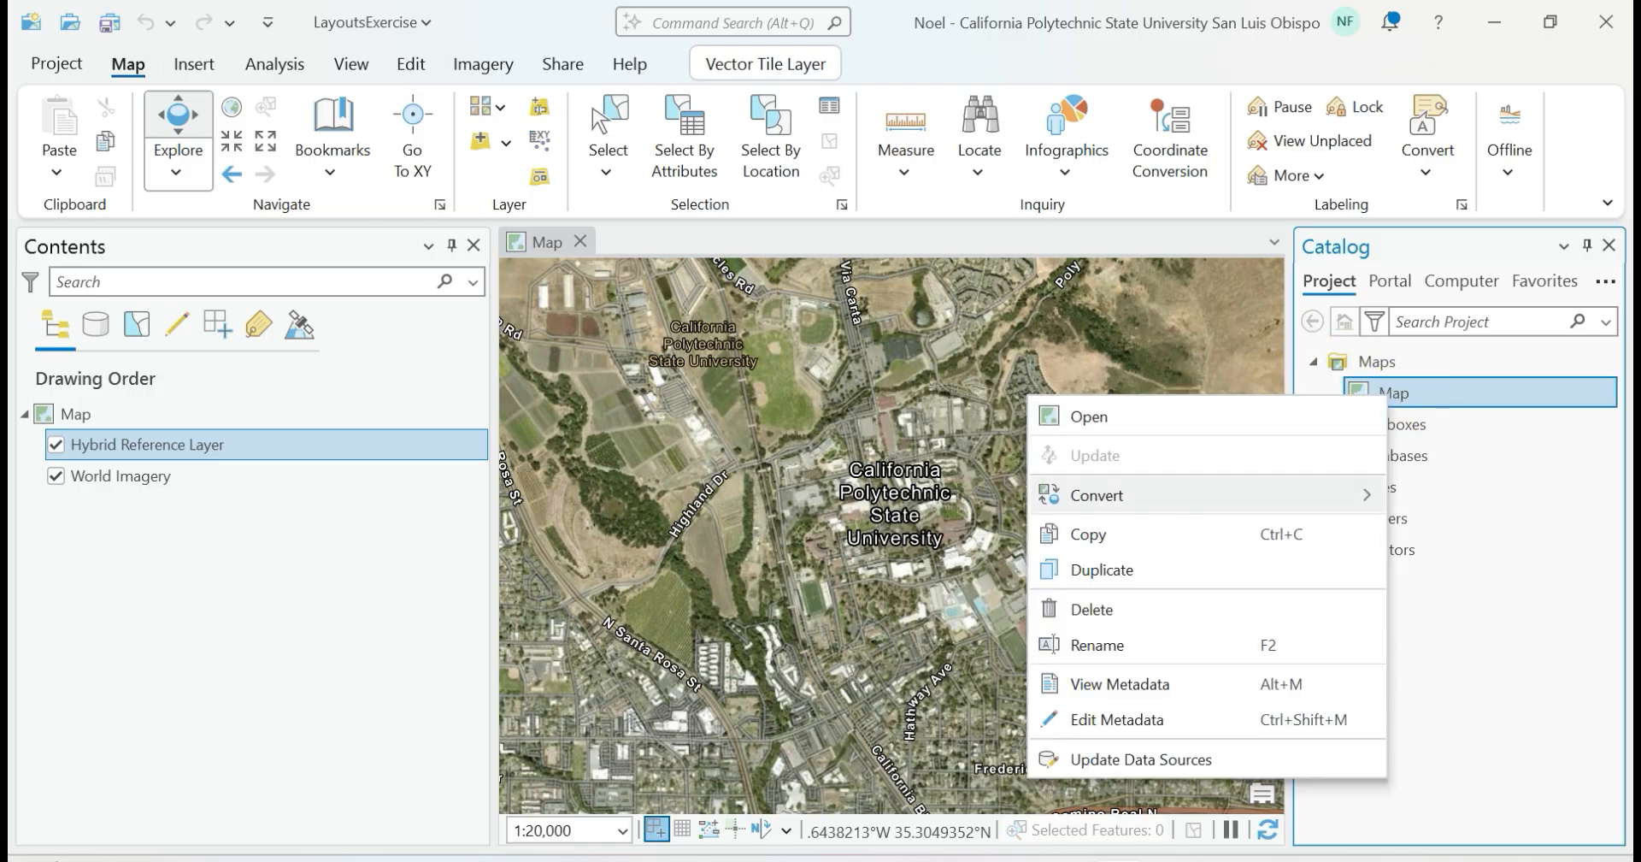
left_click(1125, 643)
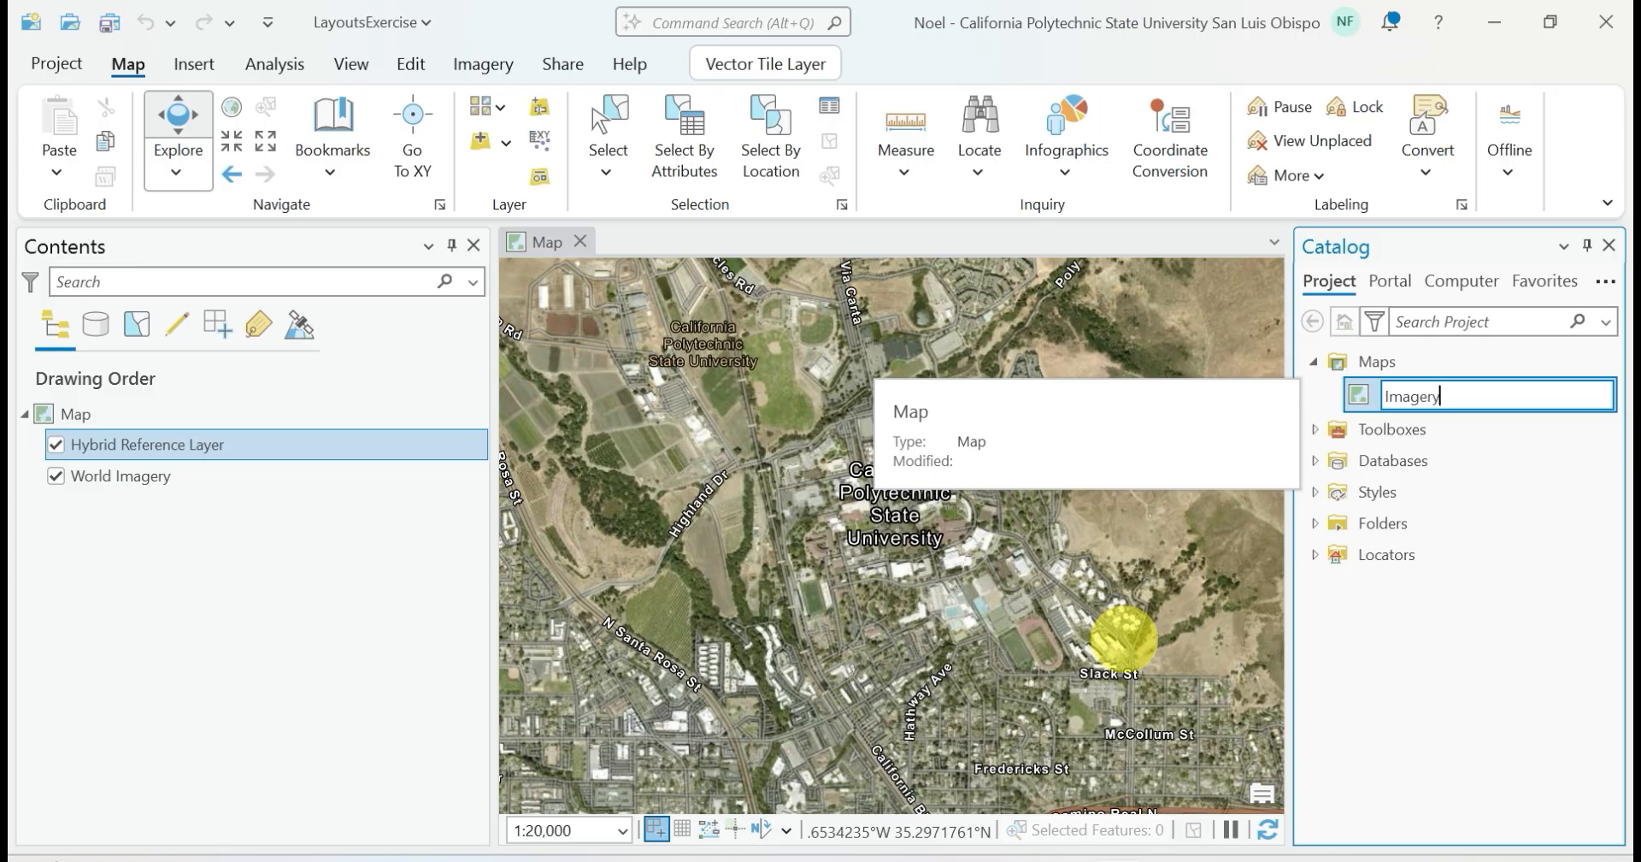
type("Imagery")
key("Return")
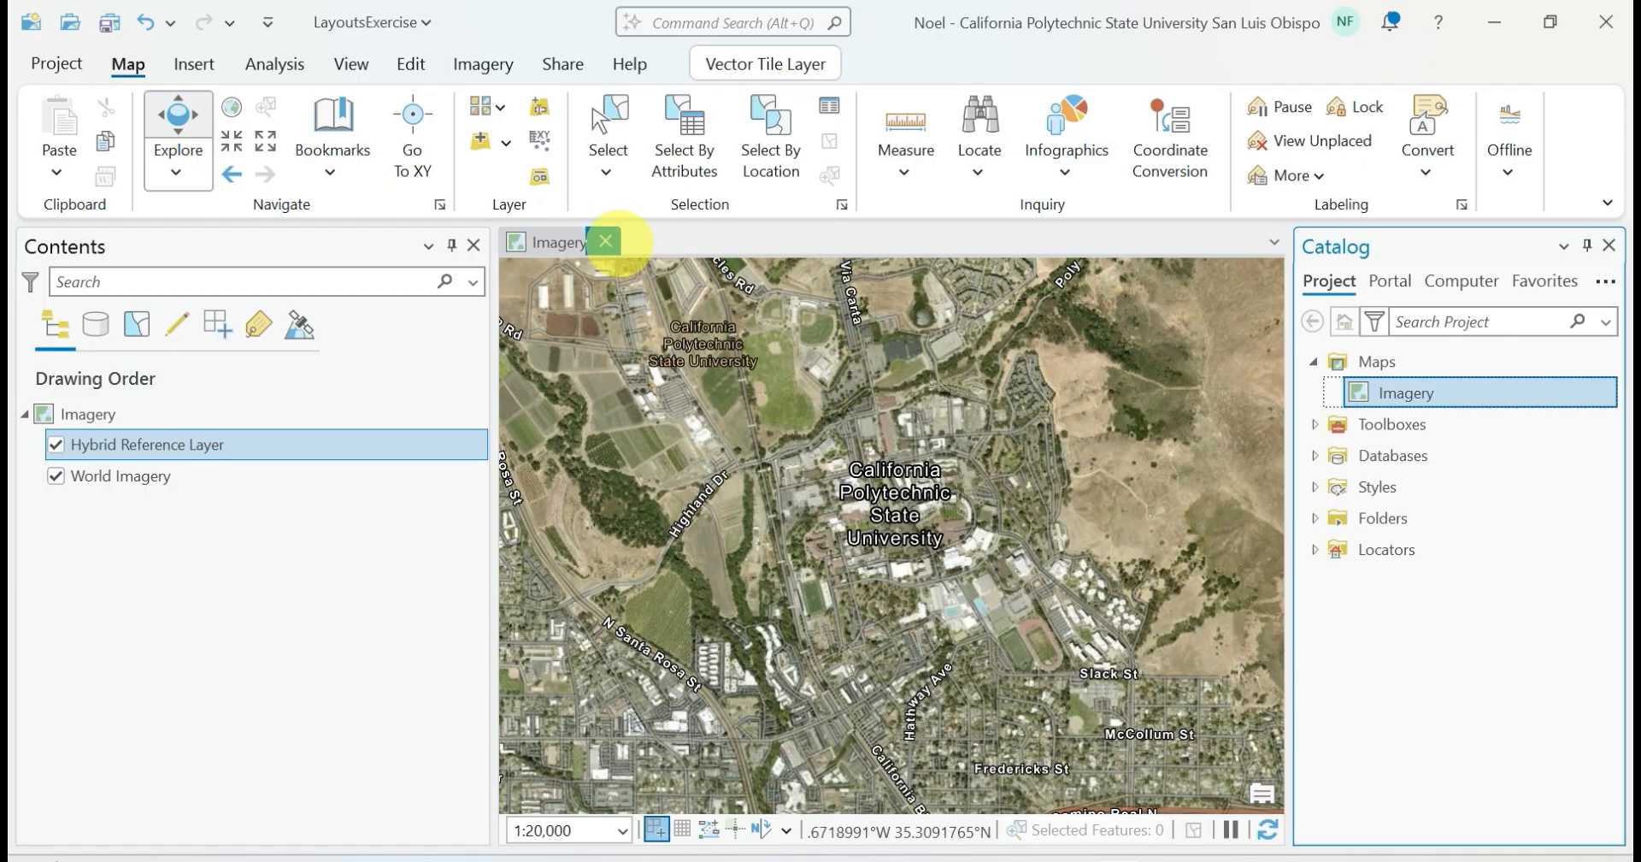
Close the Imagery map view, and close and reopen the Catalog pane
left_click(603, 241)
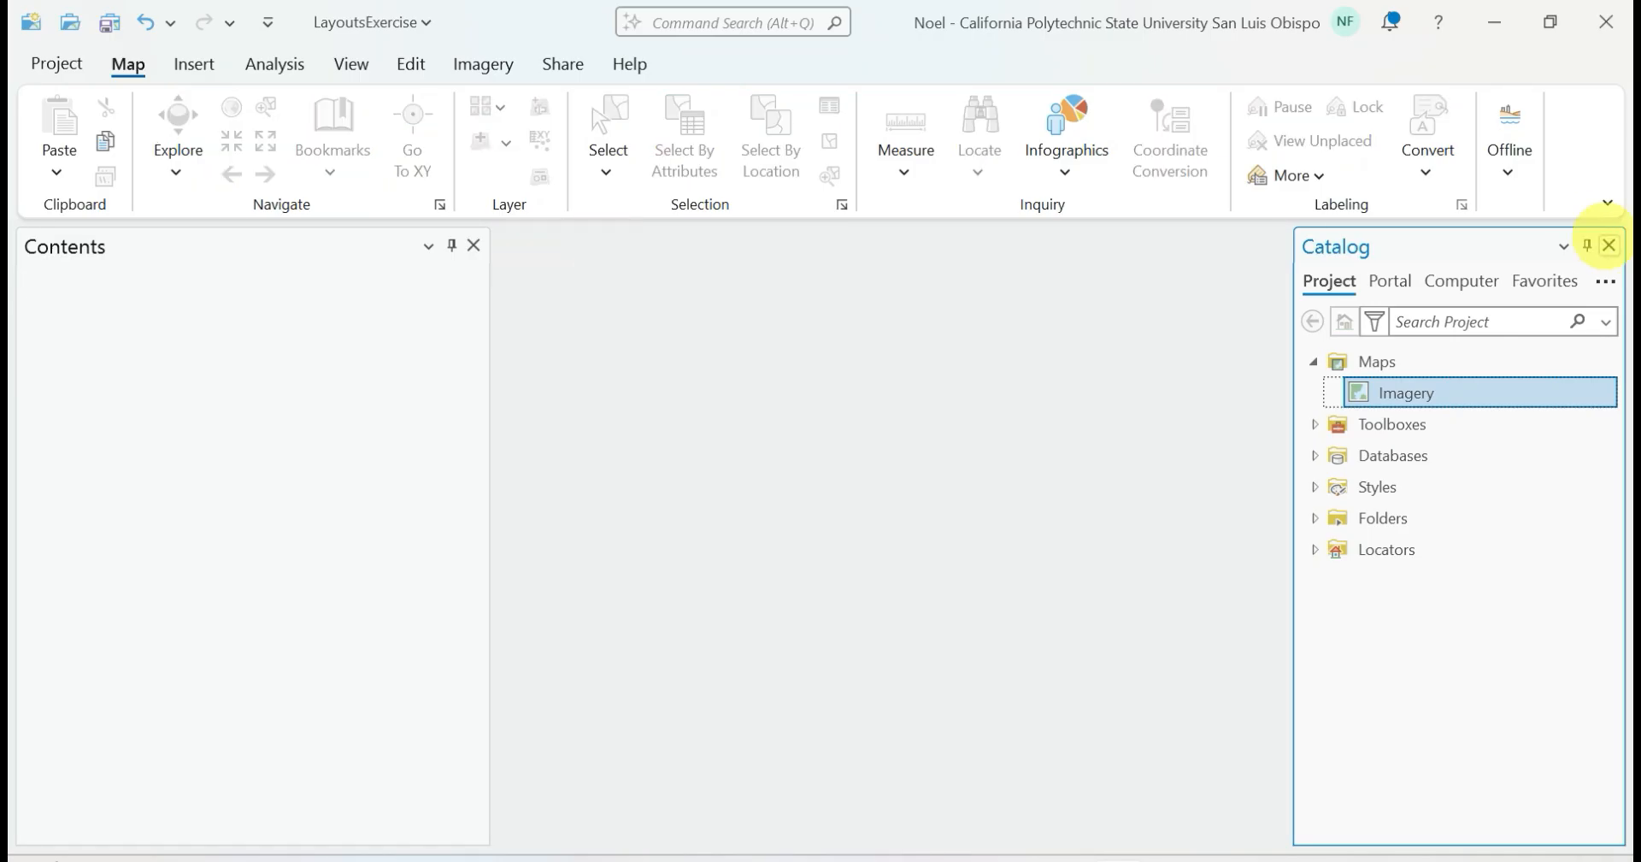
left_click(1610, 246)
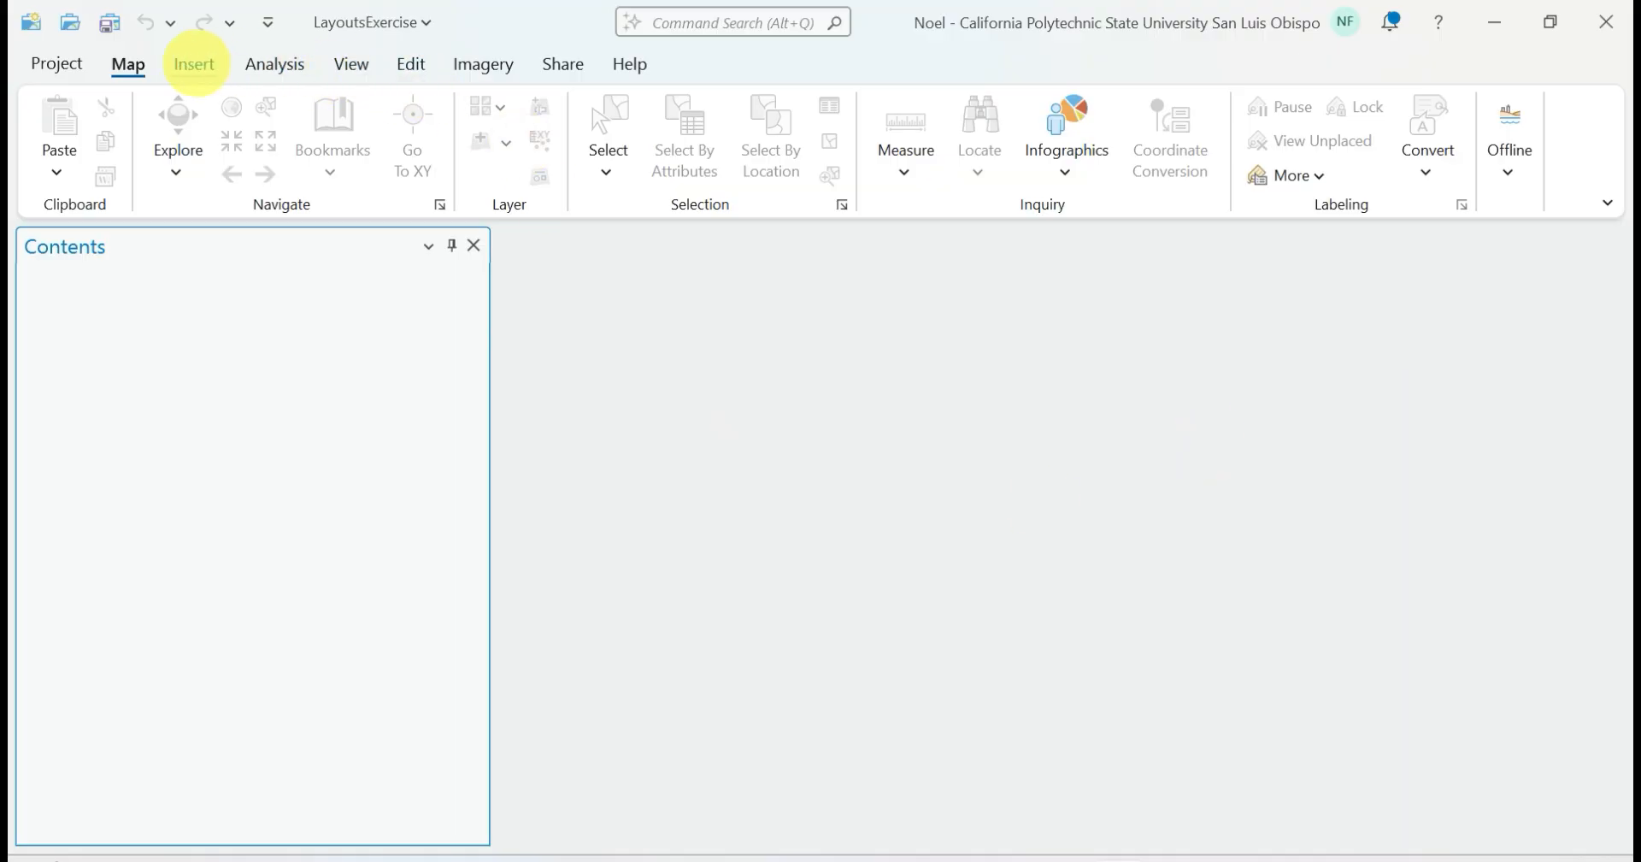
left_click(350, 65)
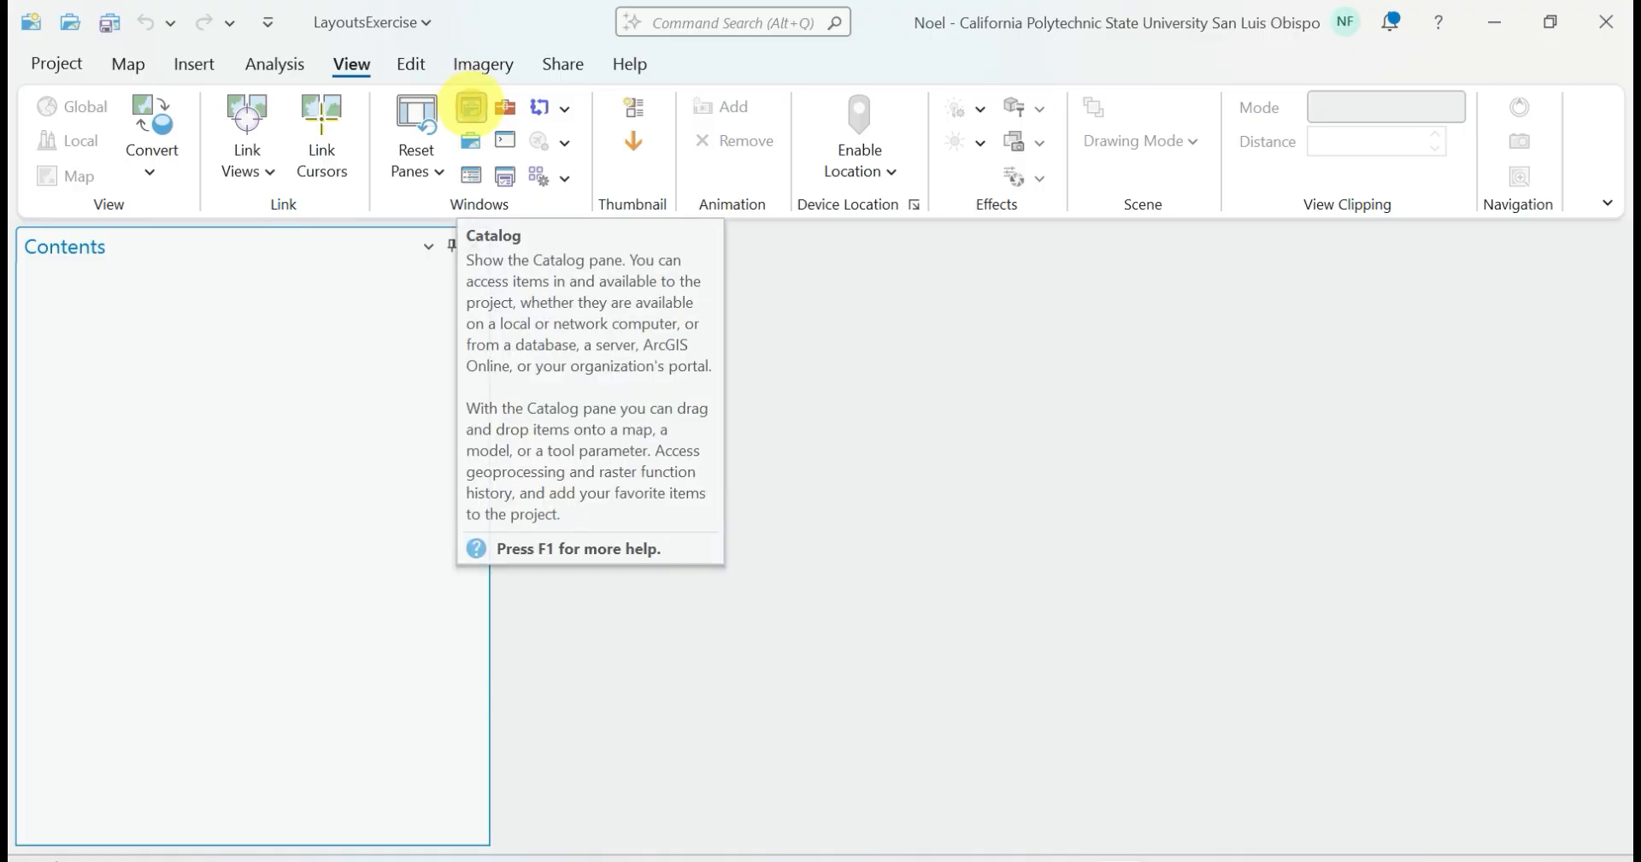
left_click(471, 107)
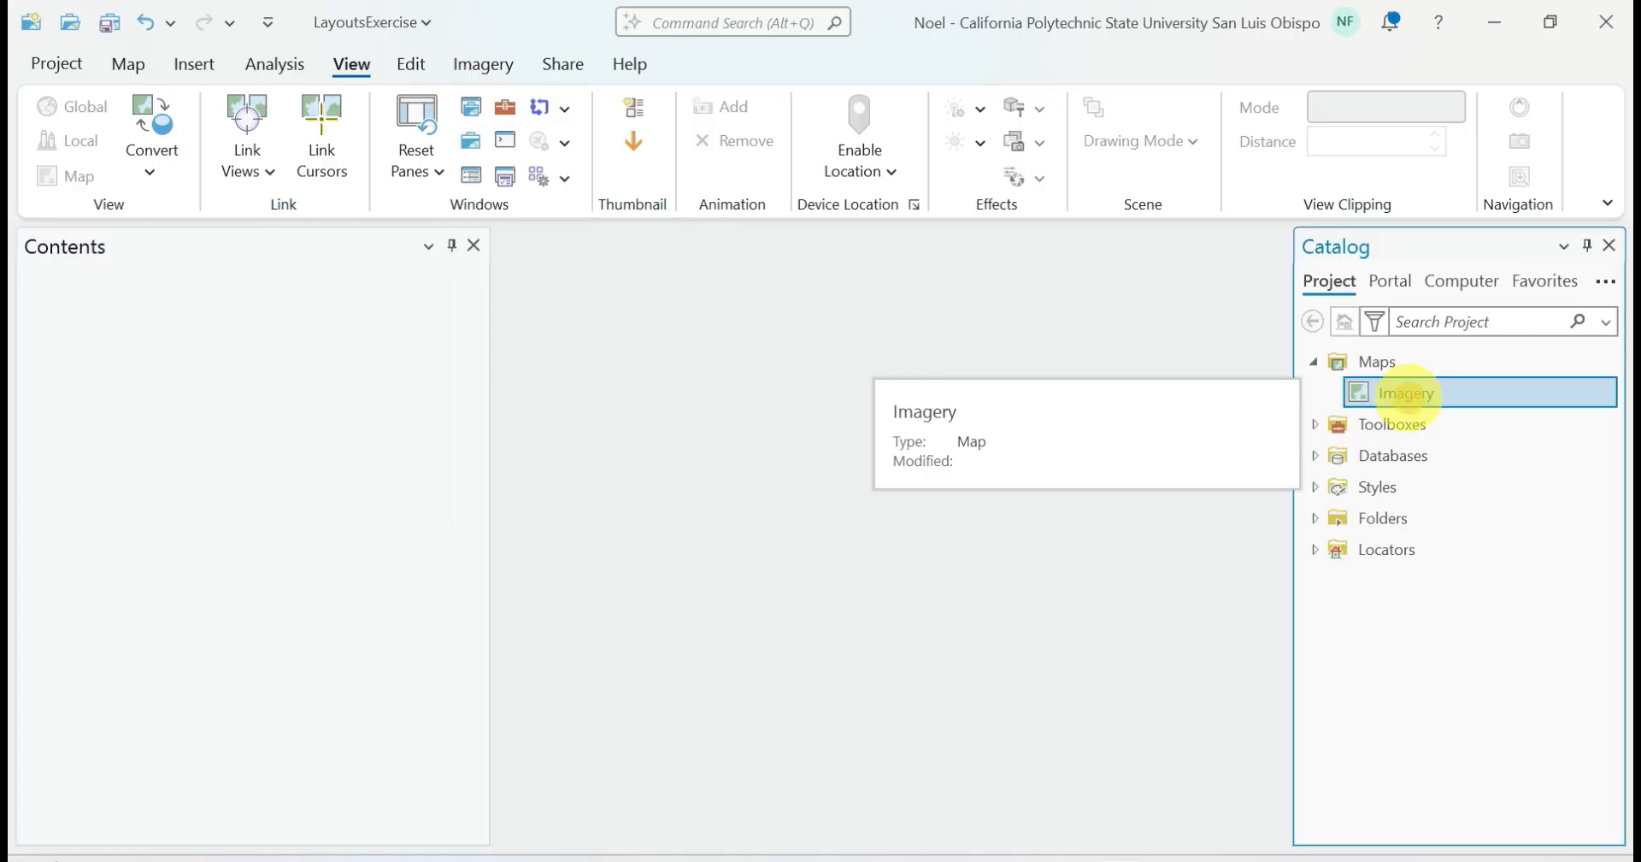
Reopen the Imagery map from the project and go to the campus extent using the SLO bookmark
double_click(1406, 393)
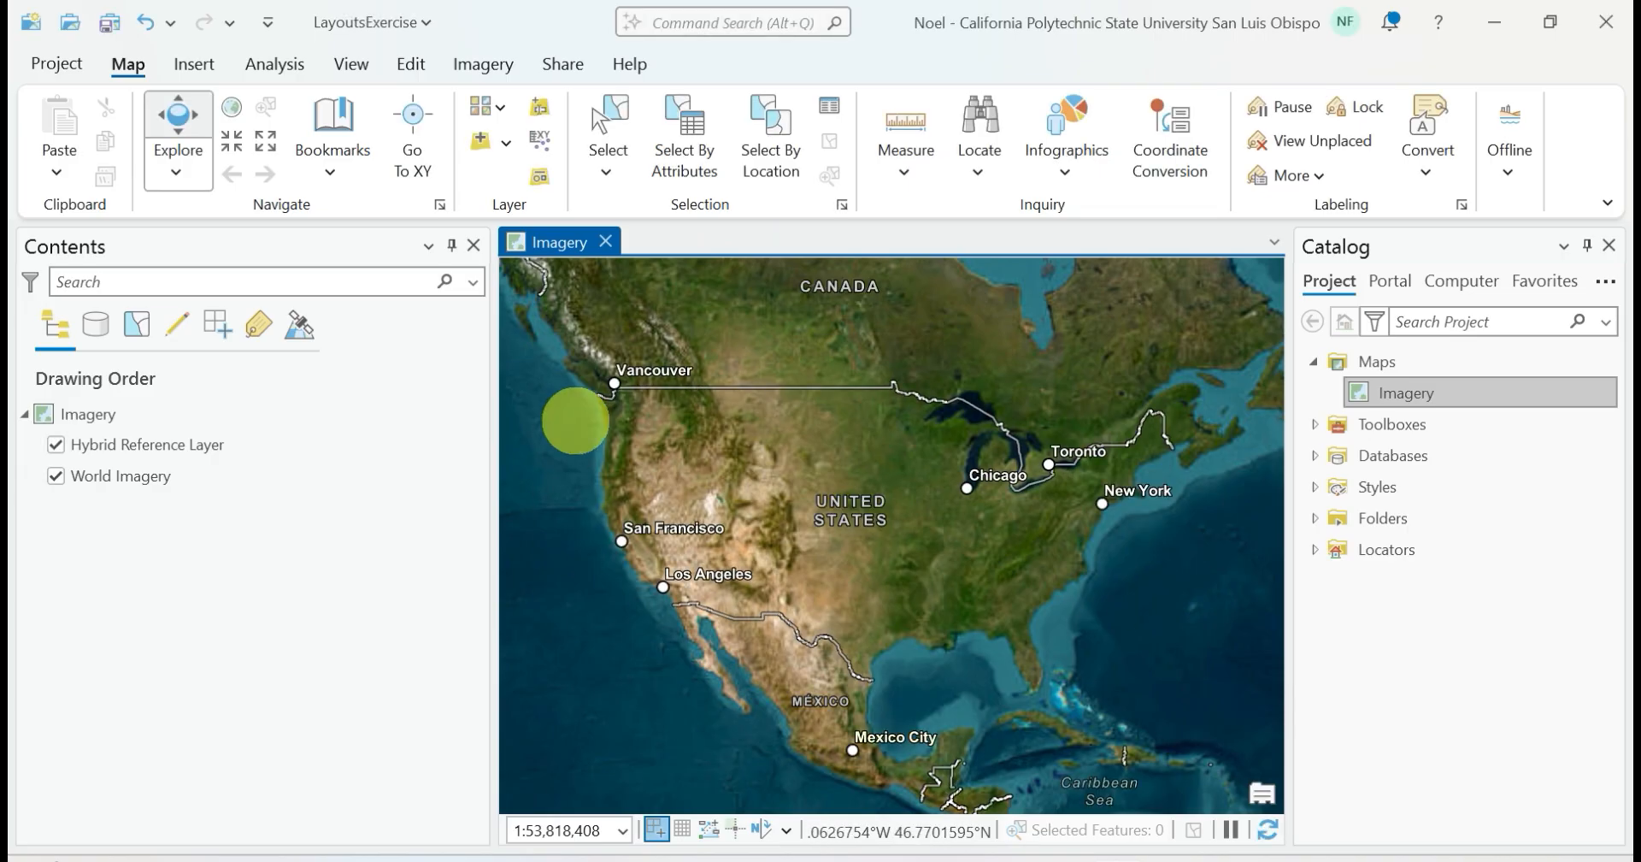
left_click(331, 171)
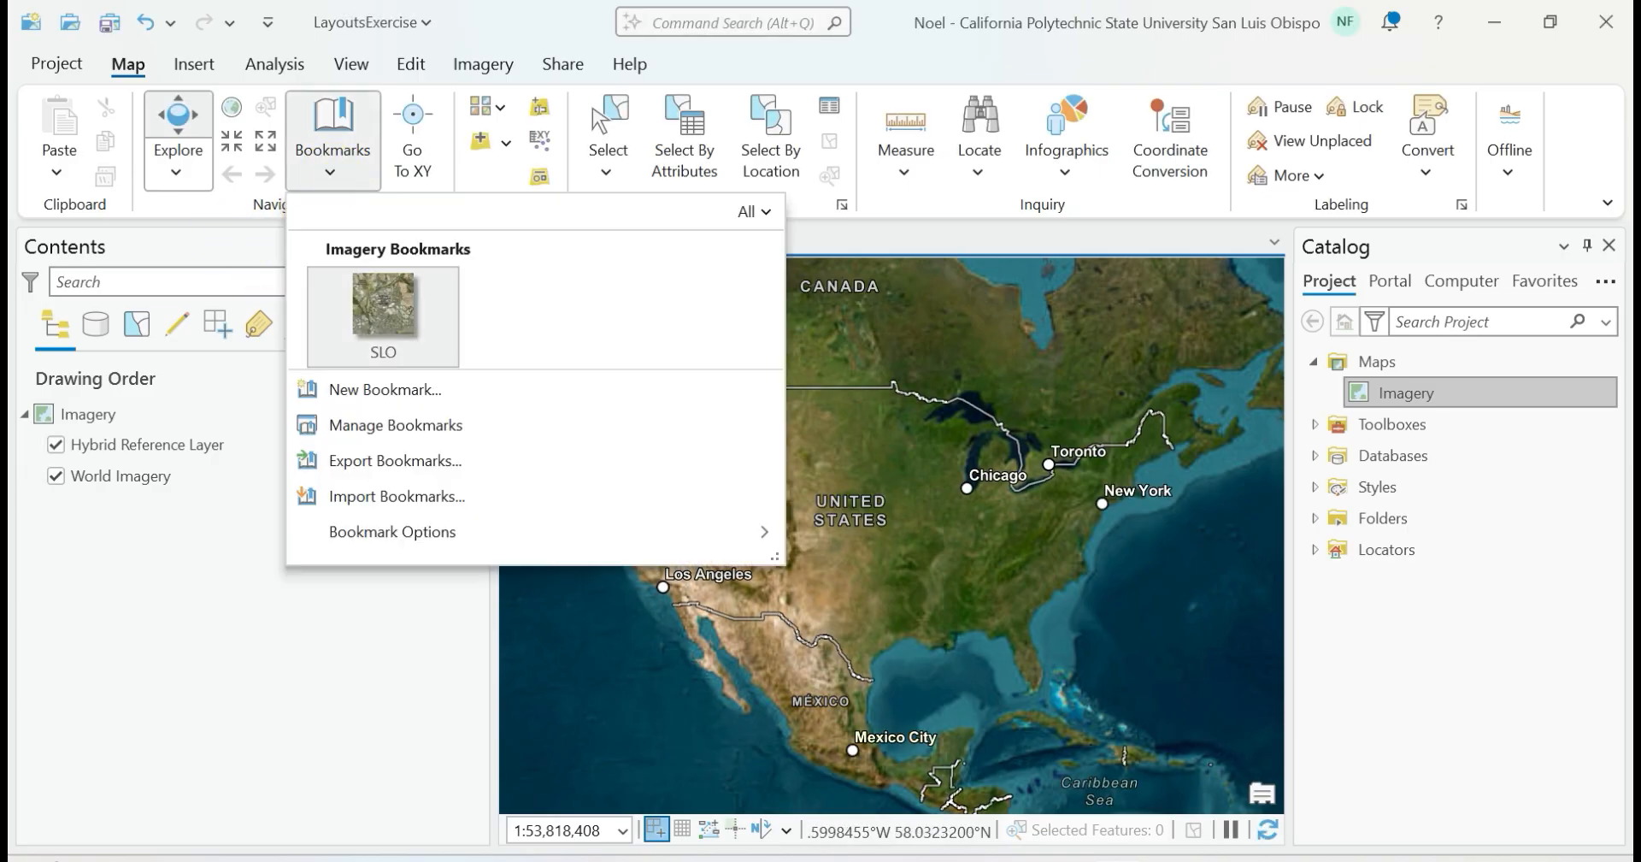
left_click(383, 303)
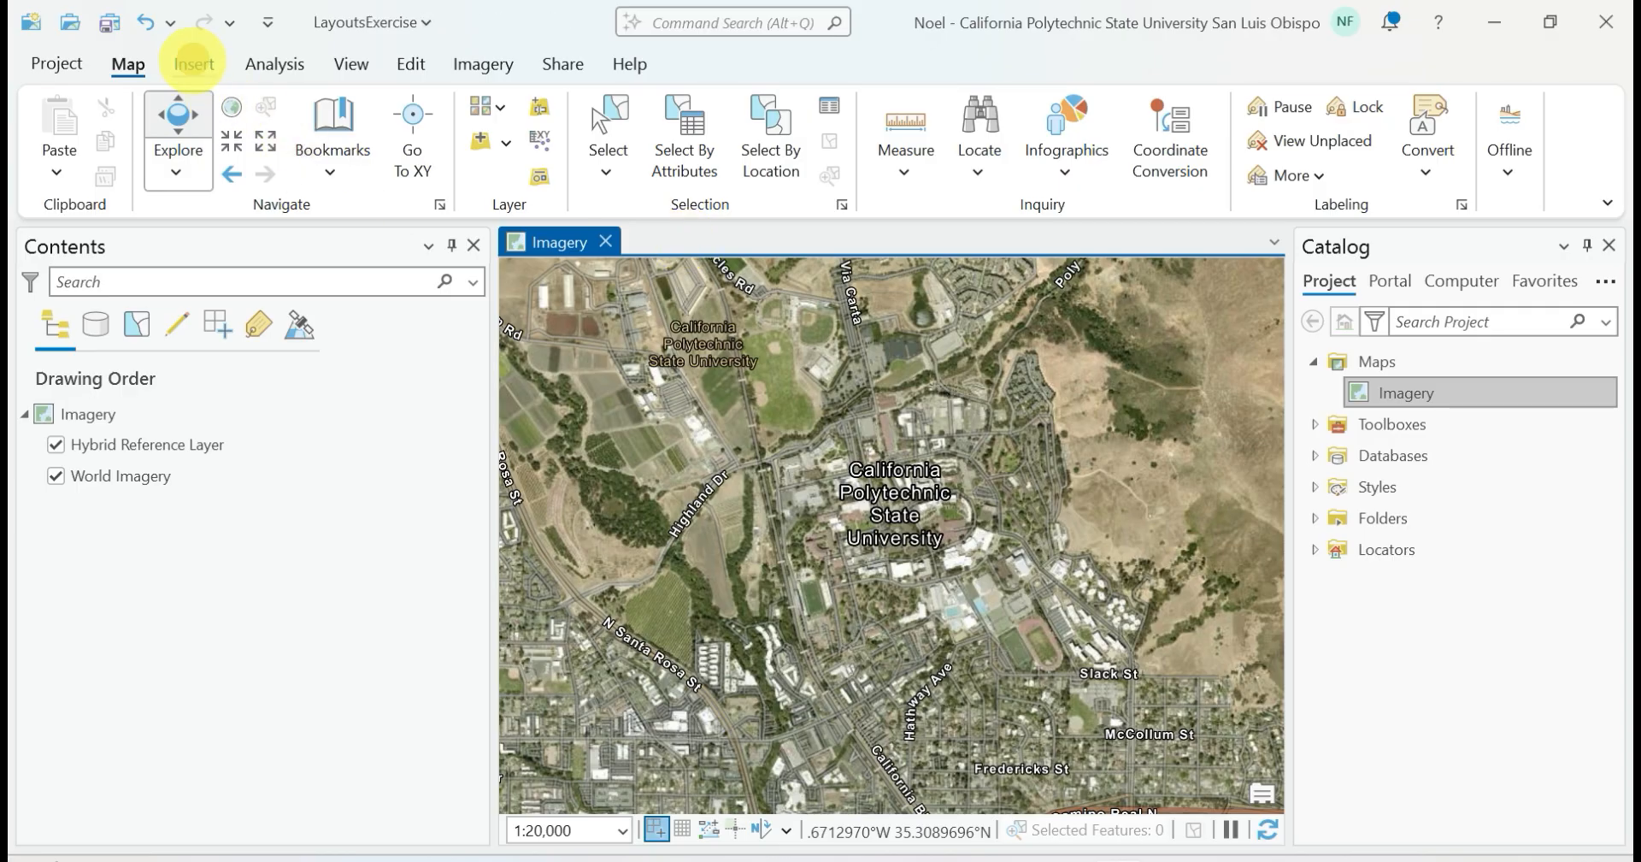
Add a new map to the project and rename it as Topo in its properties
left_click(194, 64)
left_click(63, 160)
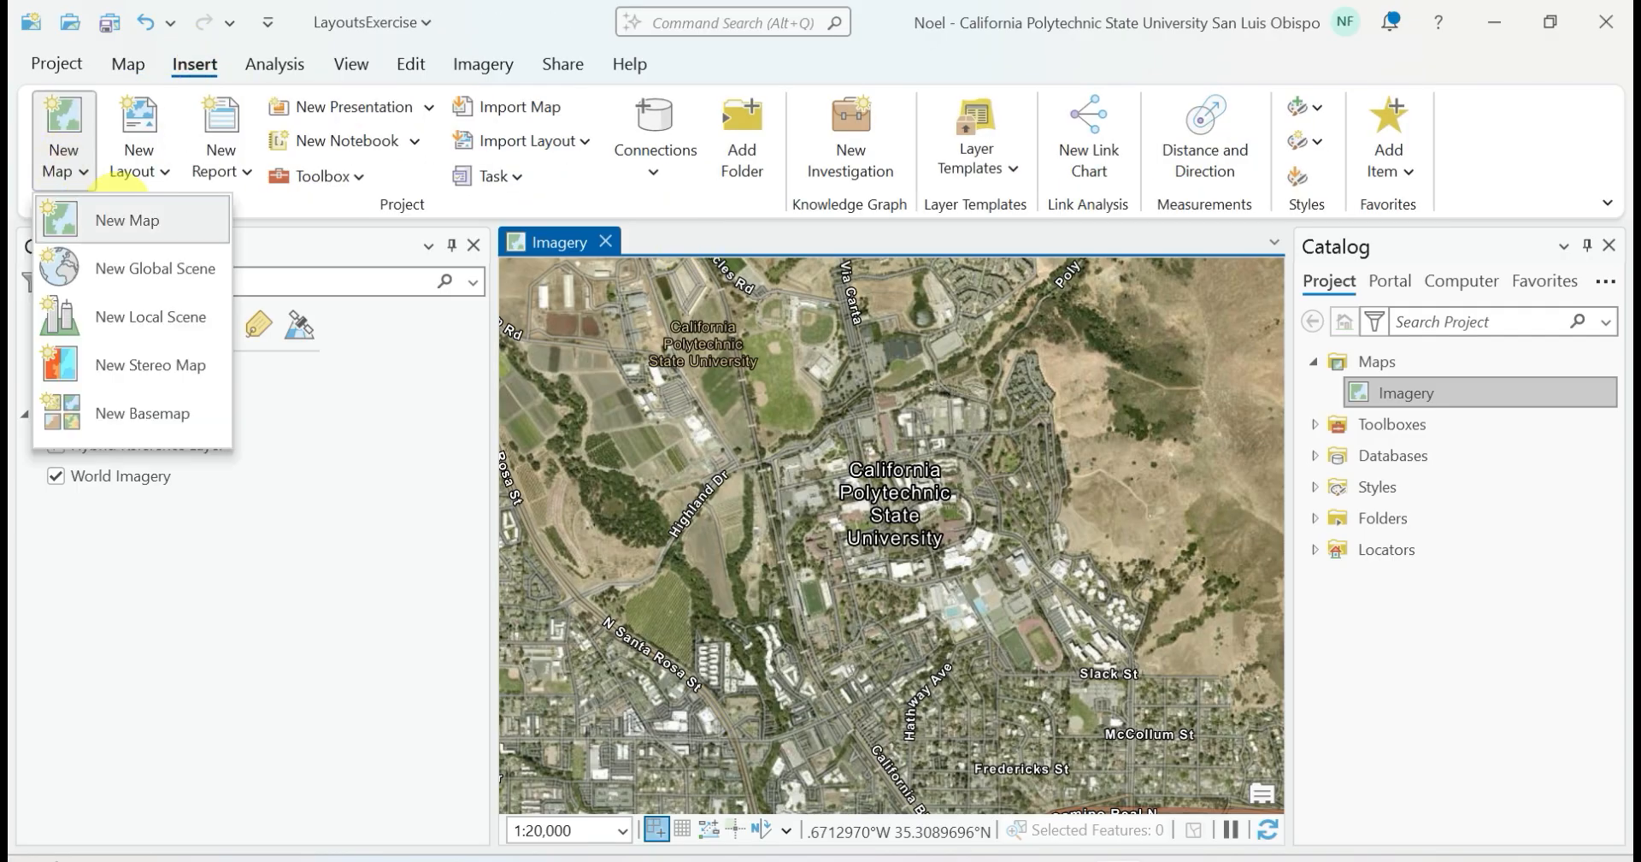
left_click(118, 219)
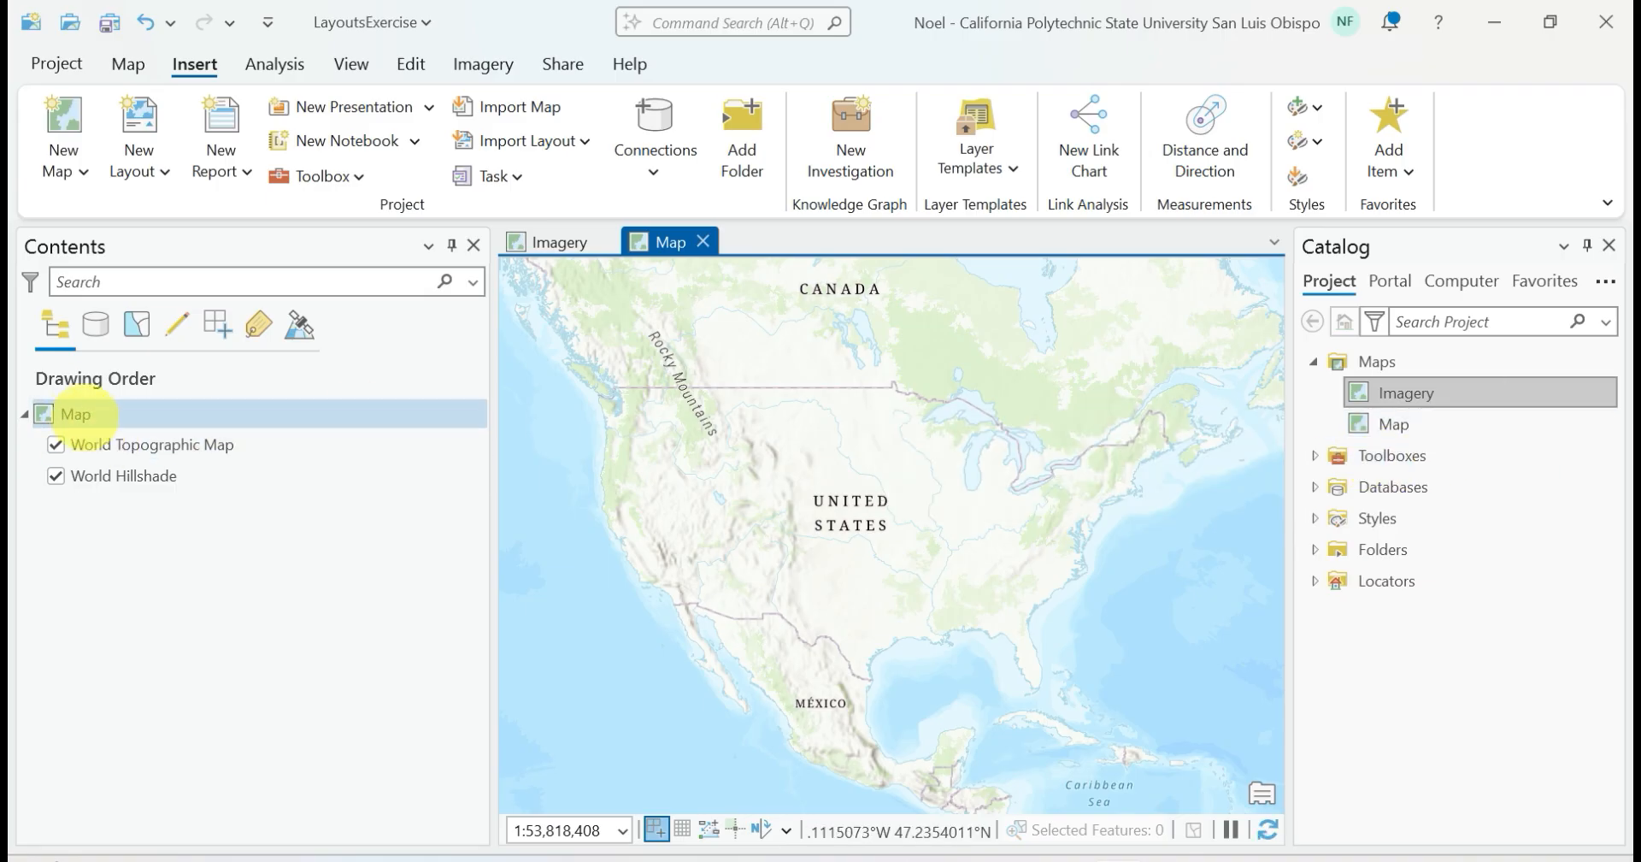
right_click(75, 414)
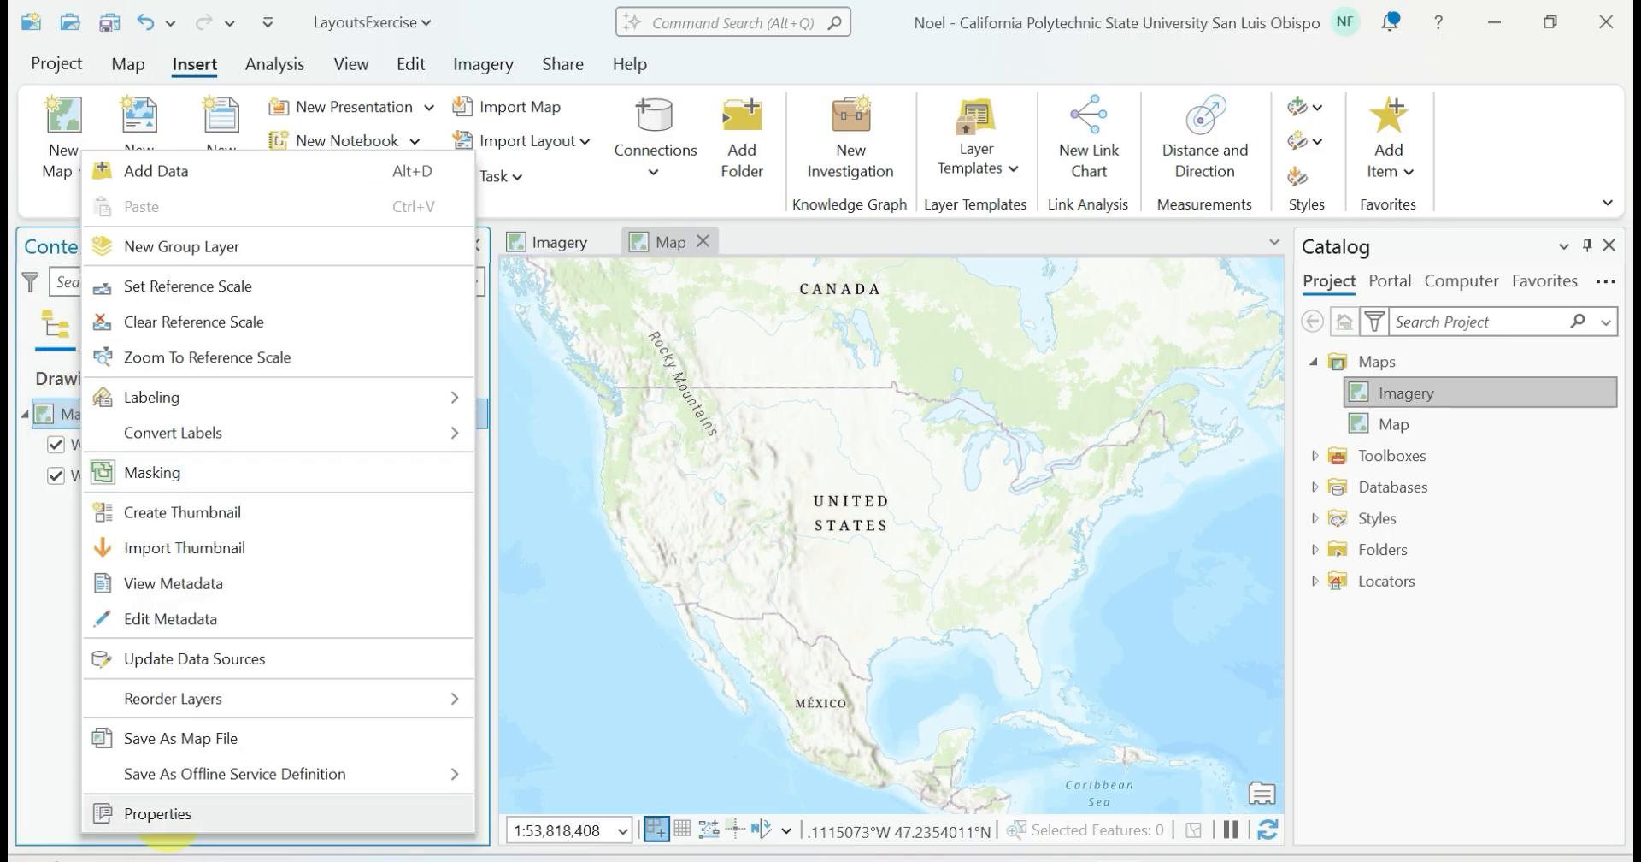
left_click(167, 812)
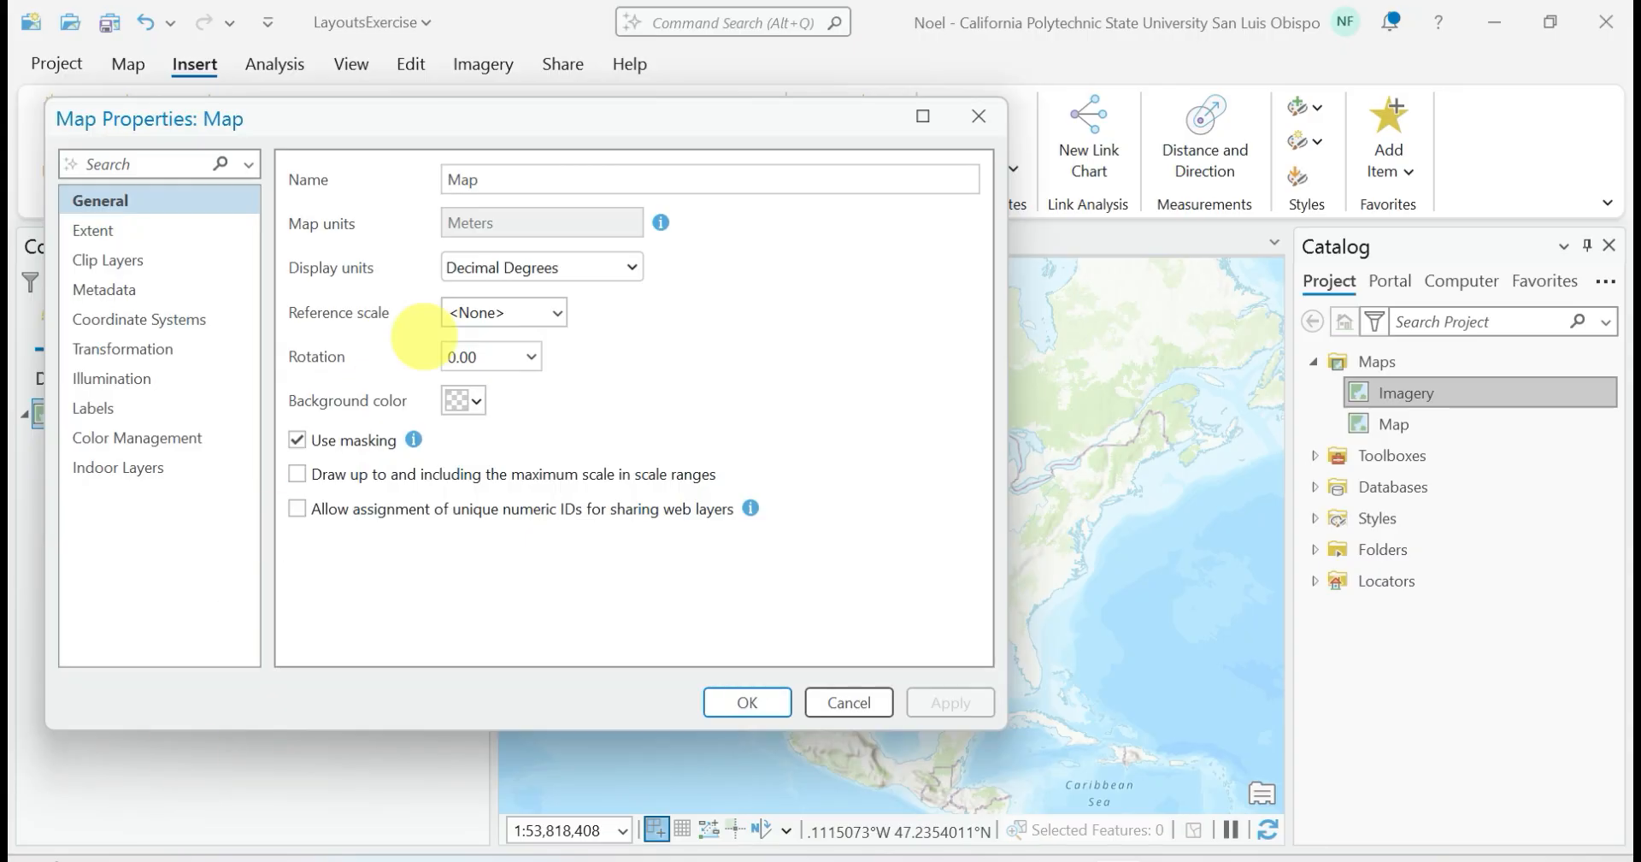
left_click_drag(514, 175, 420, 179)
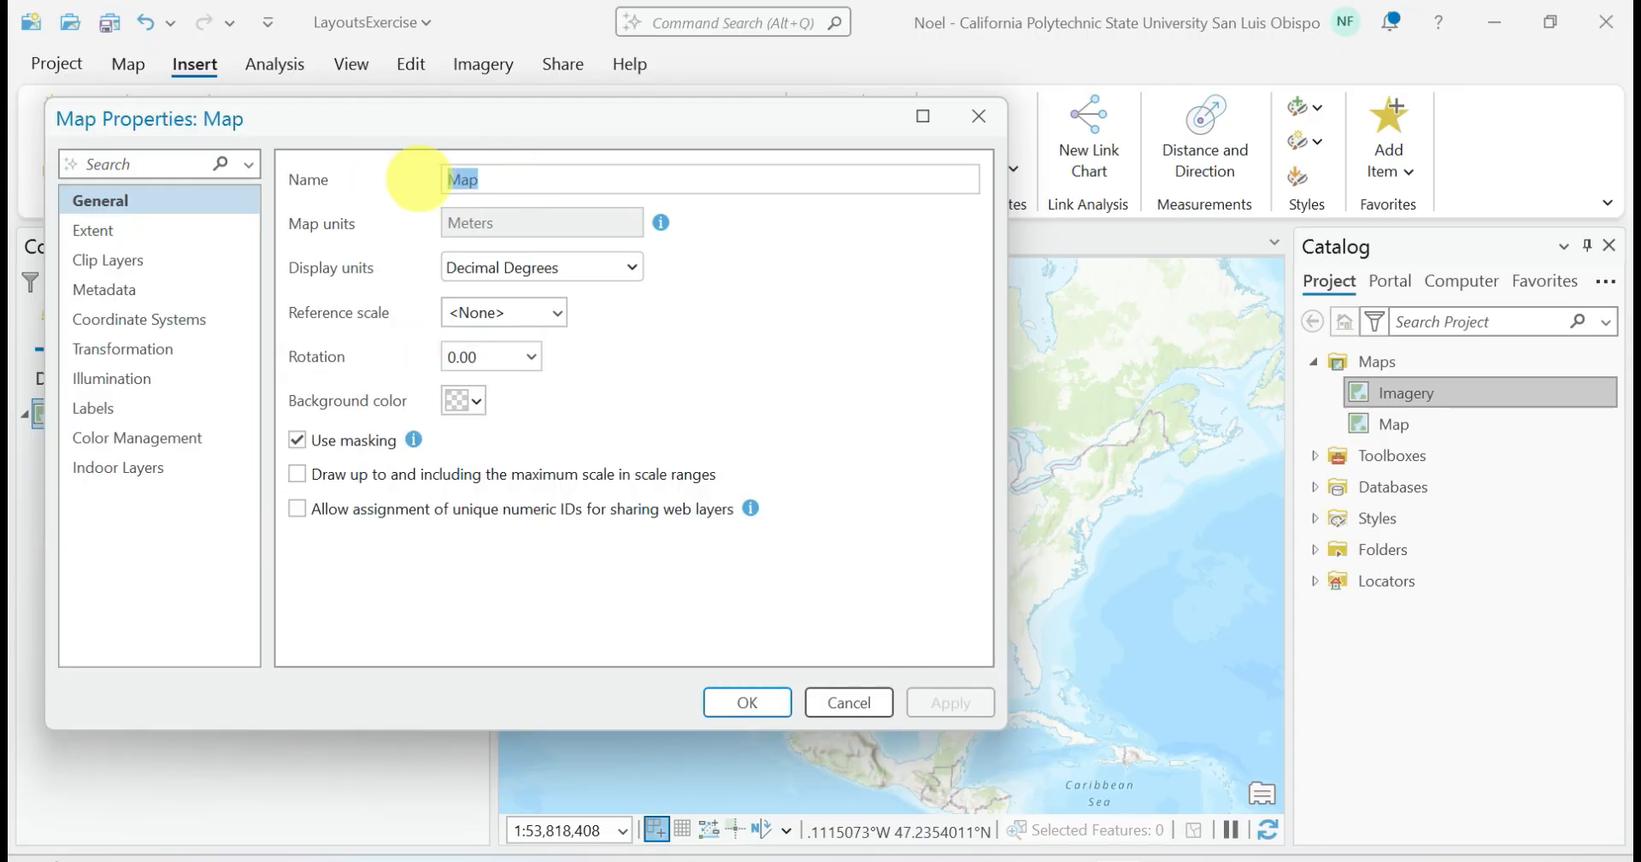
type("Topo")
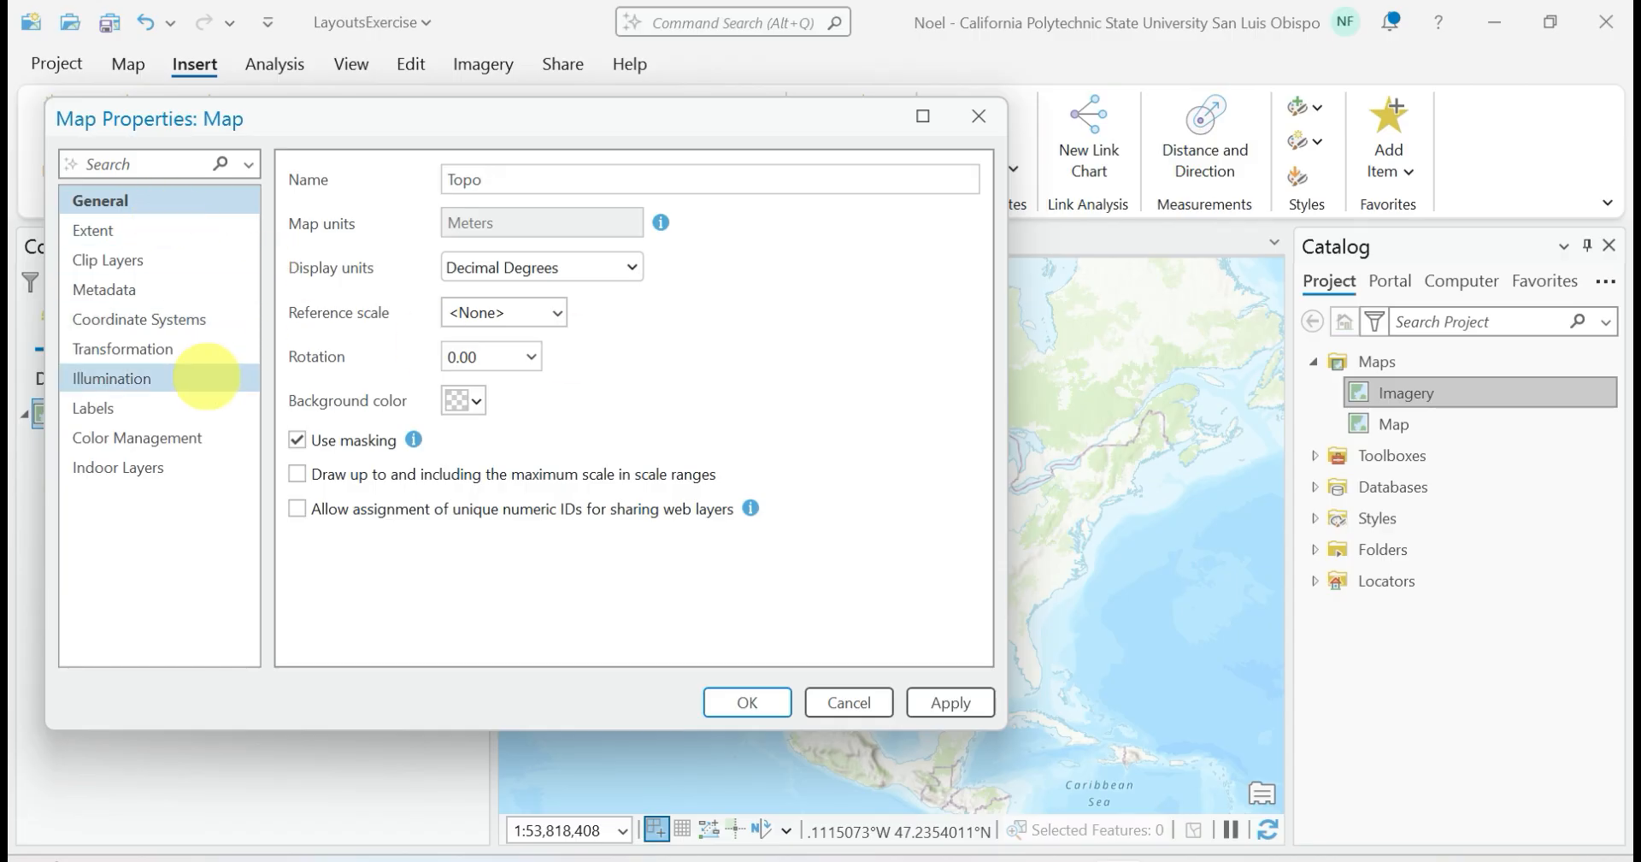
left_click(745, 701)
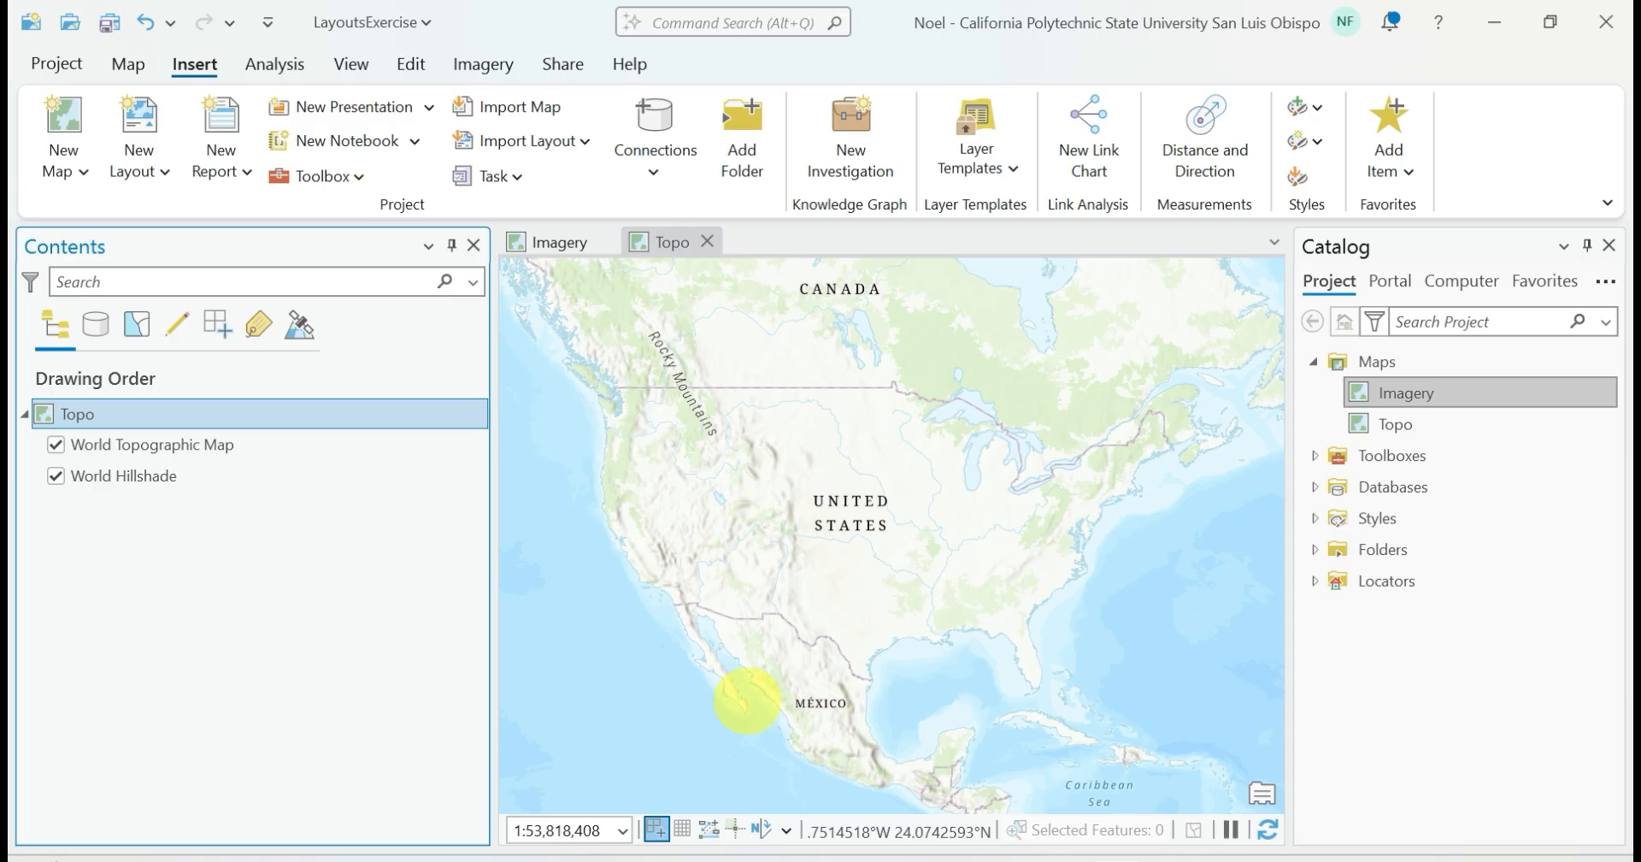
Change the Topo map's basemap to USA Topo Maps and go to the campus using the SLO bookmark
left_click(129, 64)
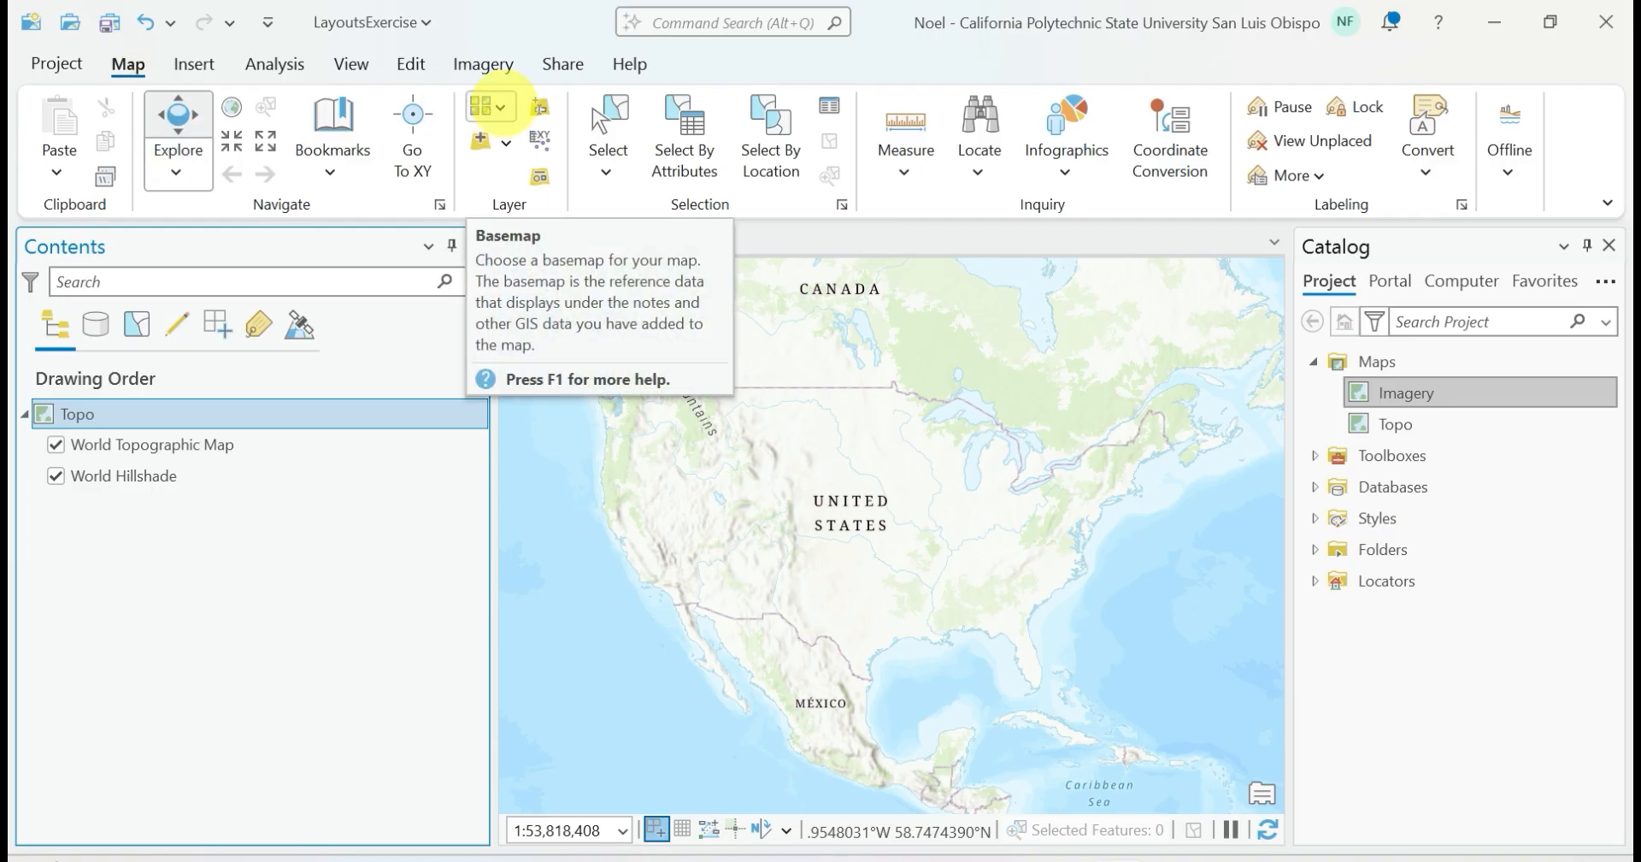
left_click(494, 108)
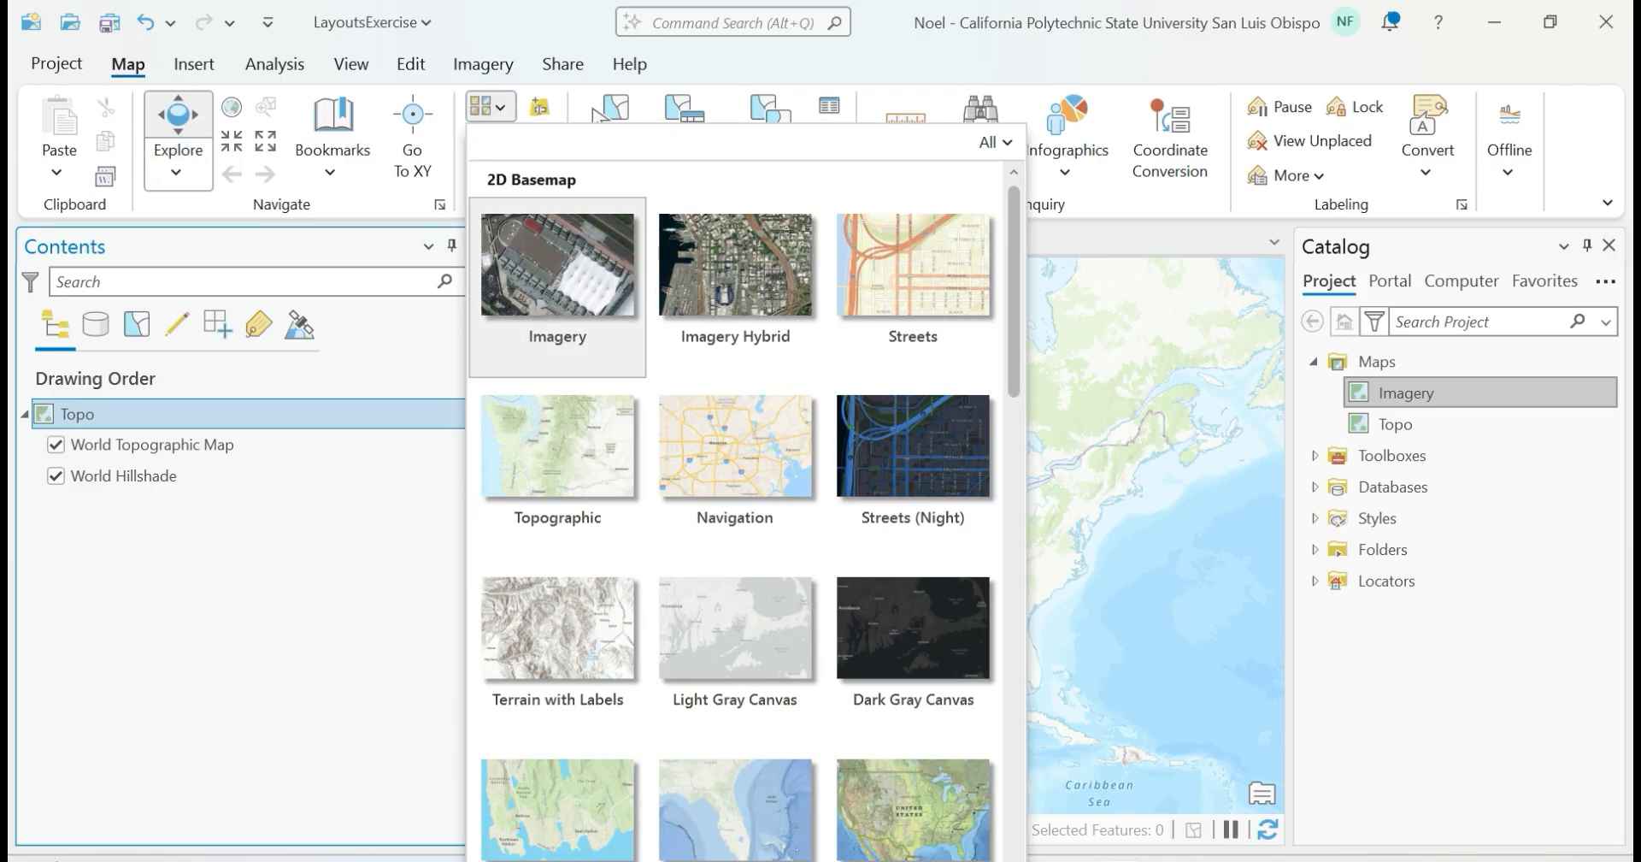
left_click_drag(1014, 329, 1017, 524)
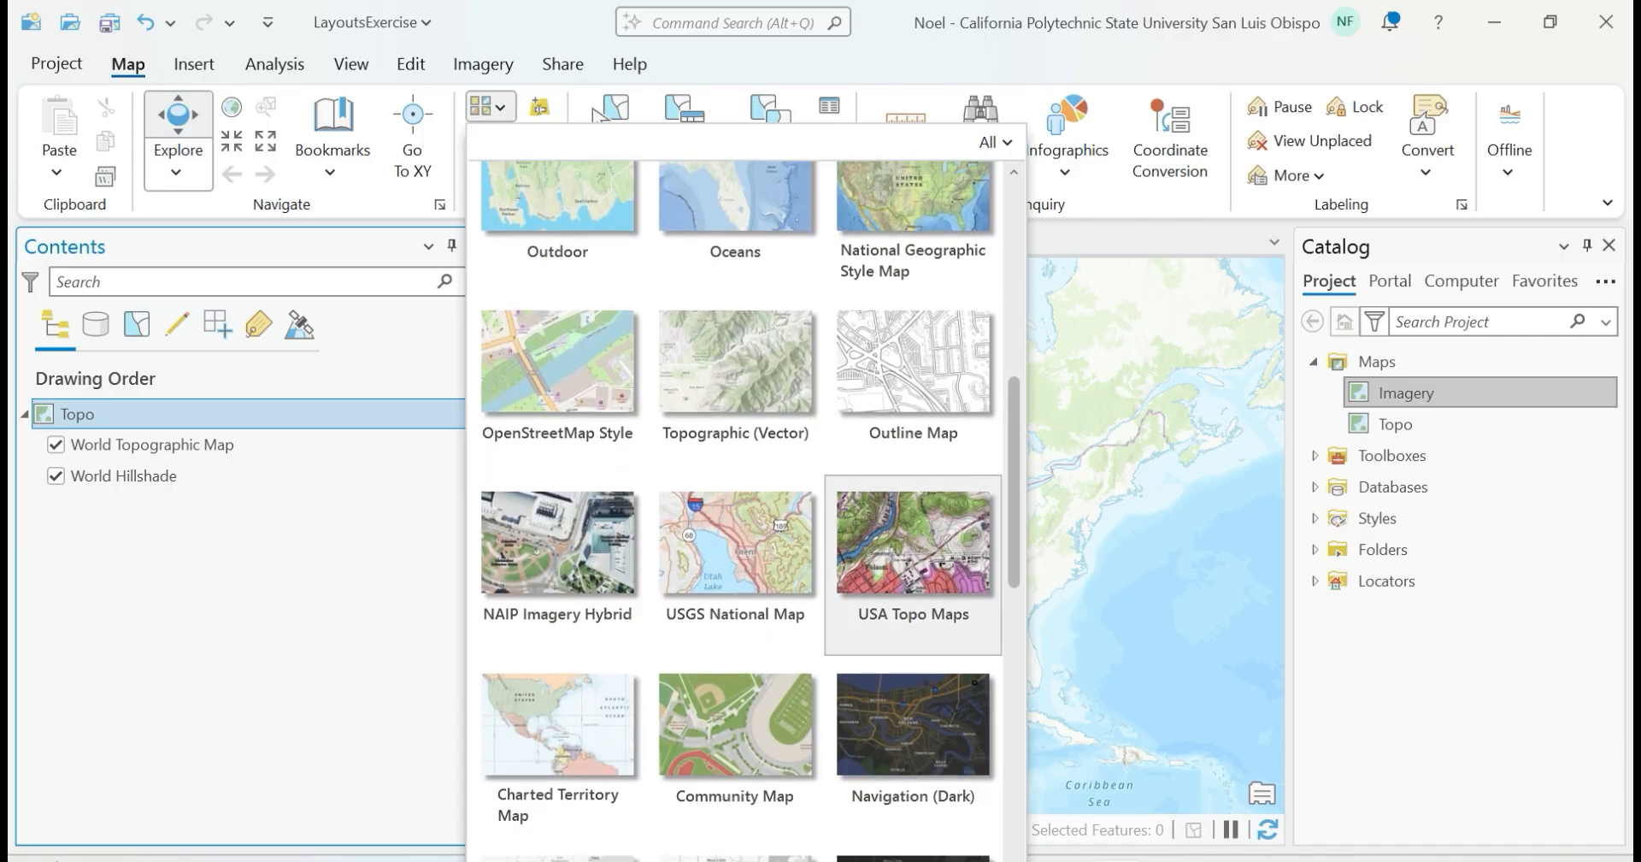
left_click(935, 539)
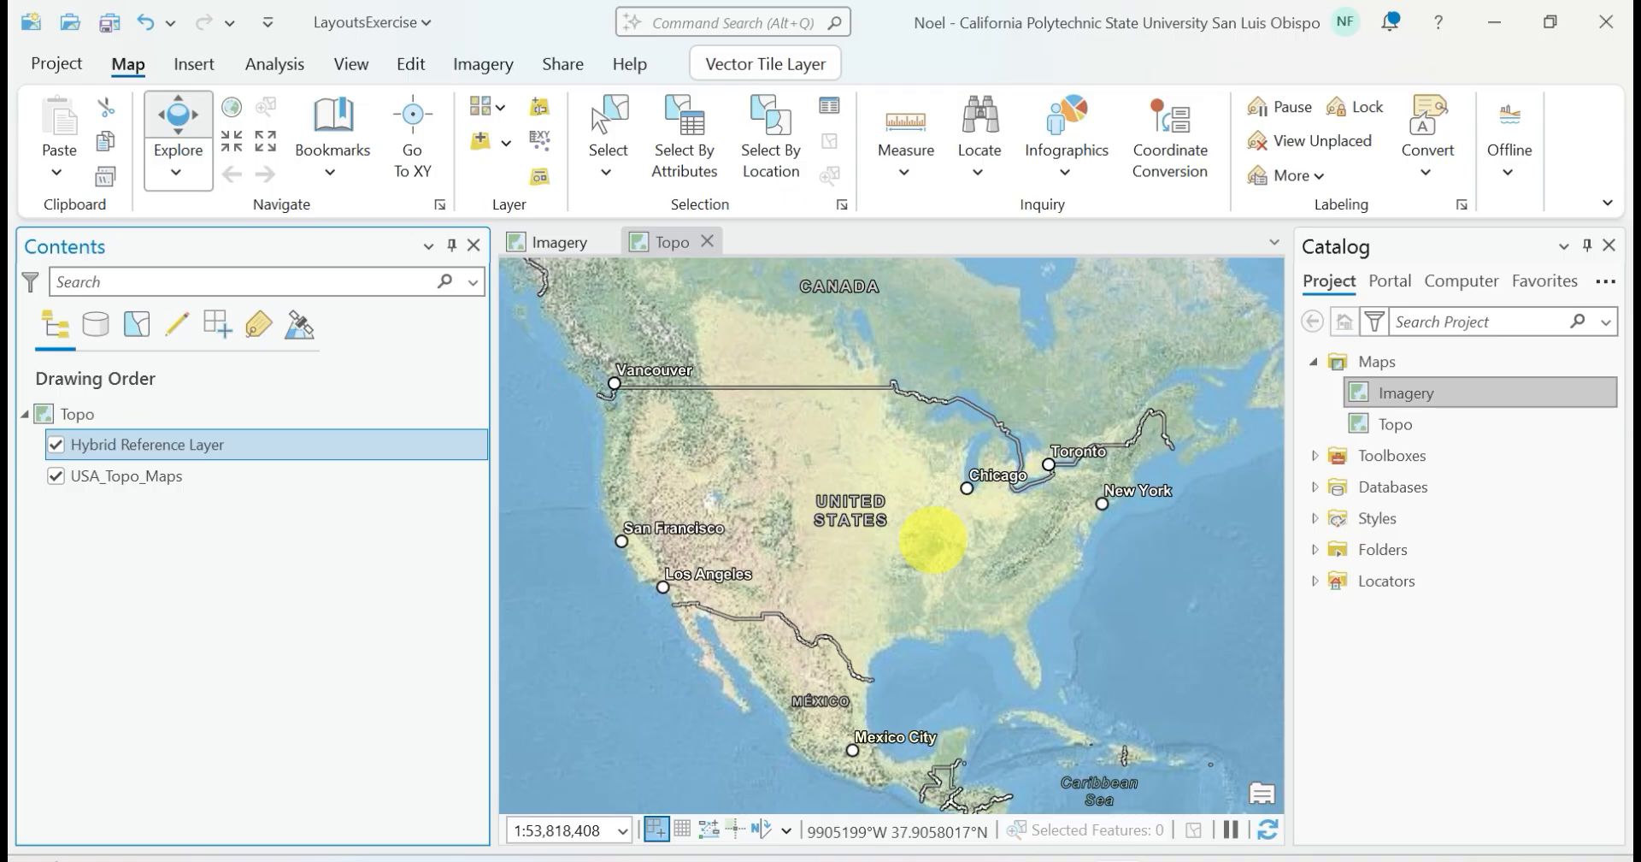
left_click(338, 170)
left_click(367, 303)
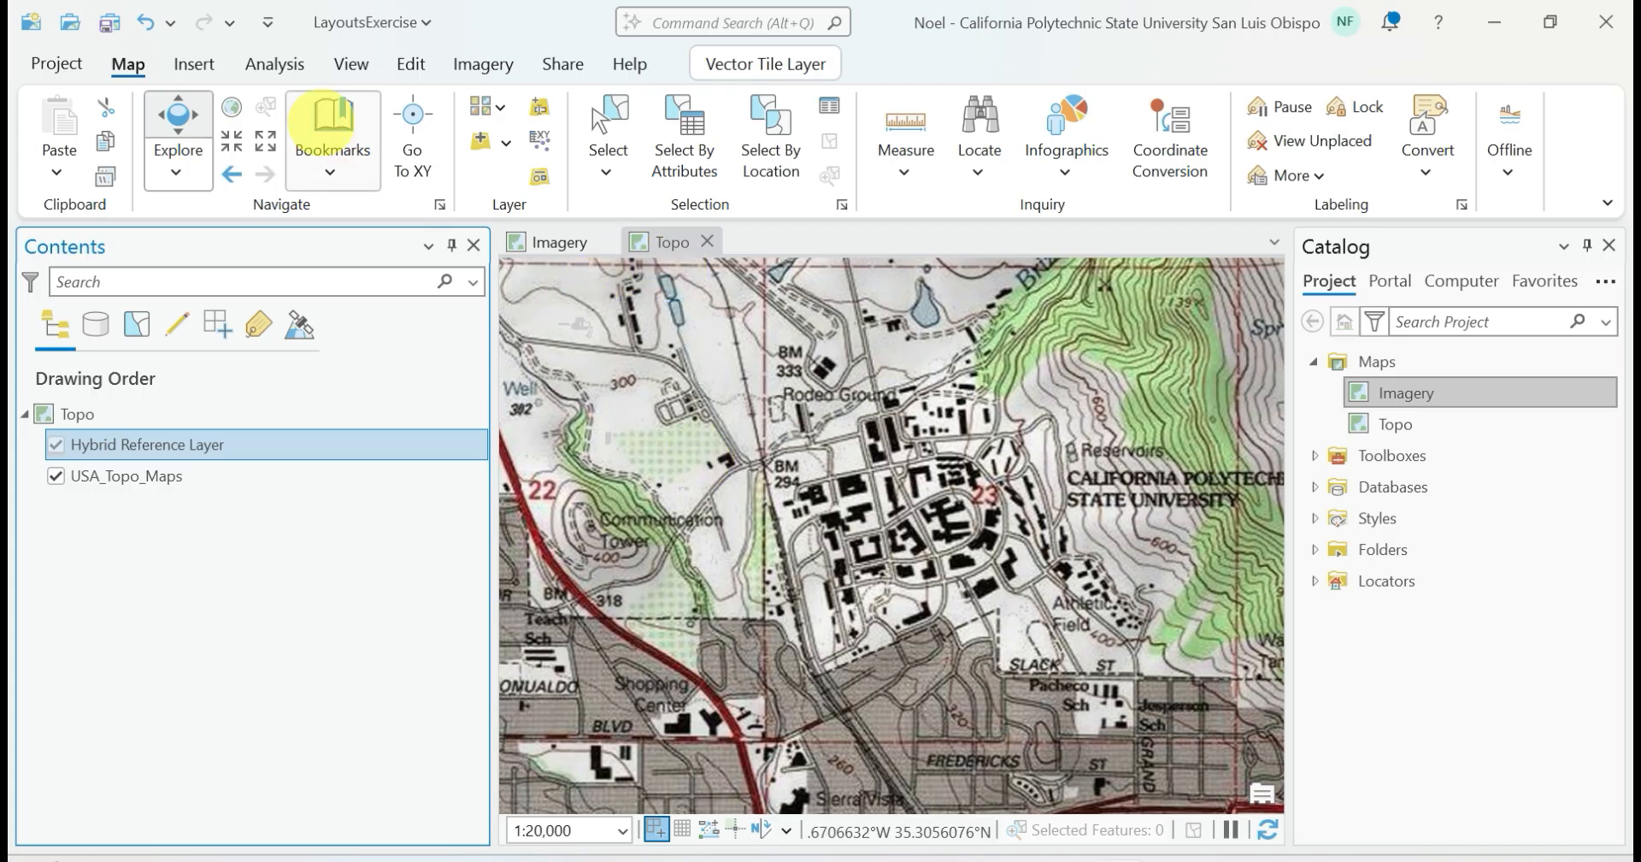
Create a new ANSI portrait layout with Letter page size, 8.5 x 11 inches
left_click(194, 65)
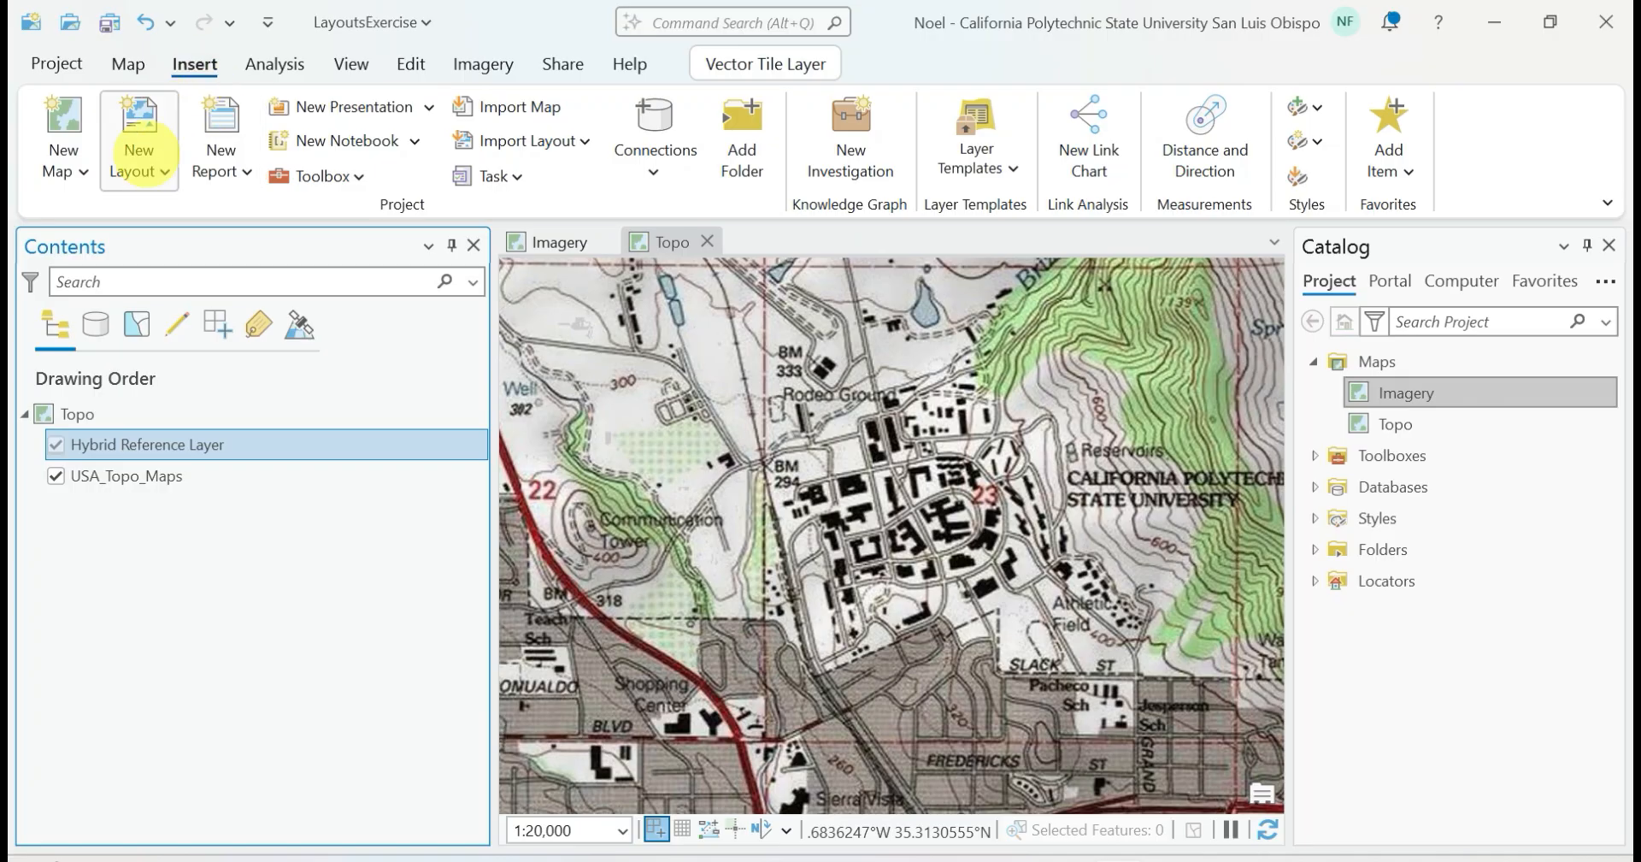
left_click(139, 154)
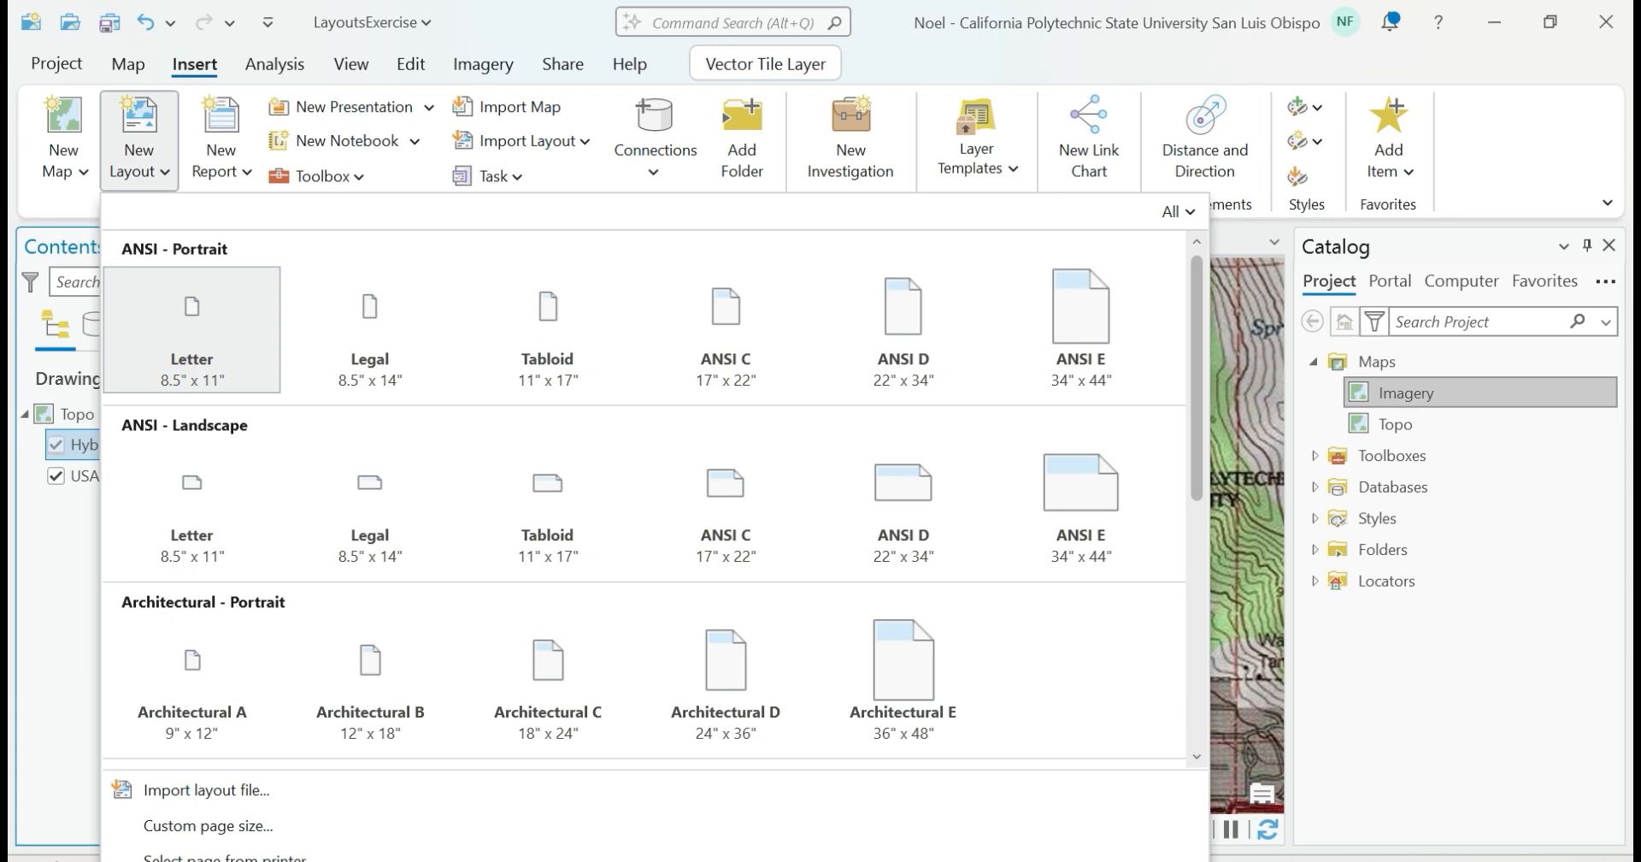
left_click(195, 315)
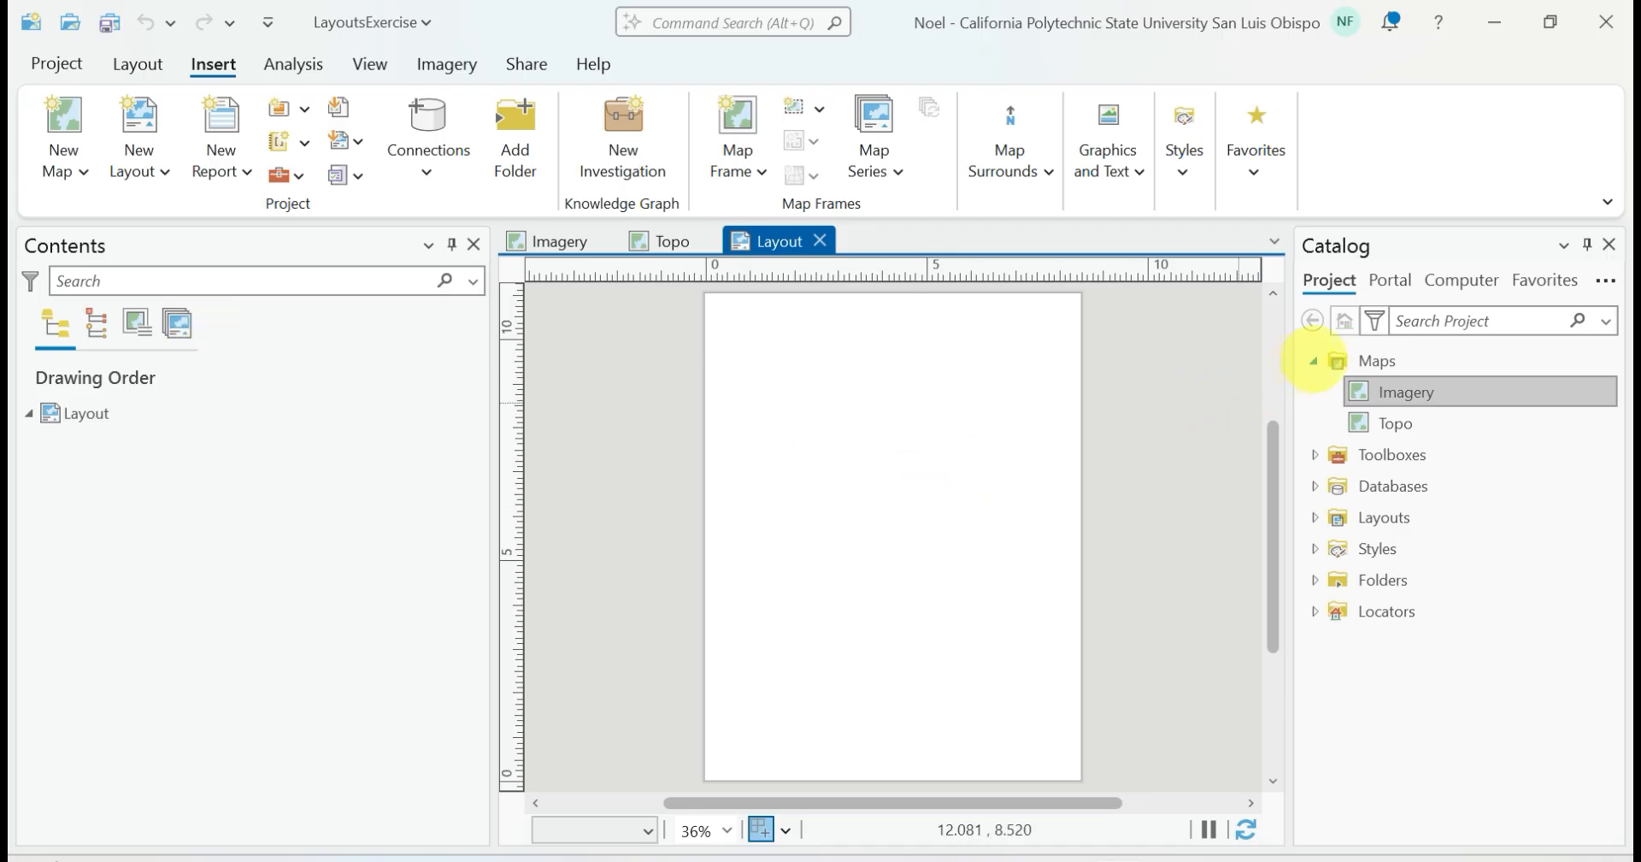
Collapse the Maps folder, expand the Layouts folder in the Catalog, and rename the new layout as CalPoly in its properties
left_click(1314, 360)
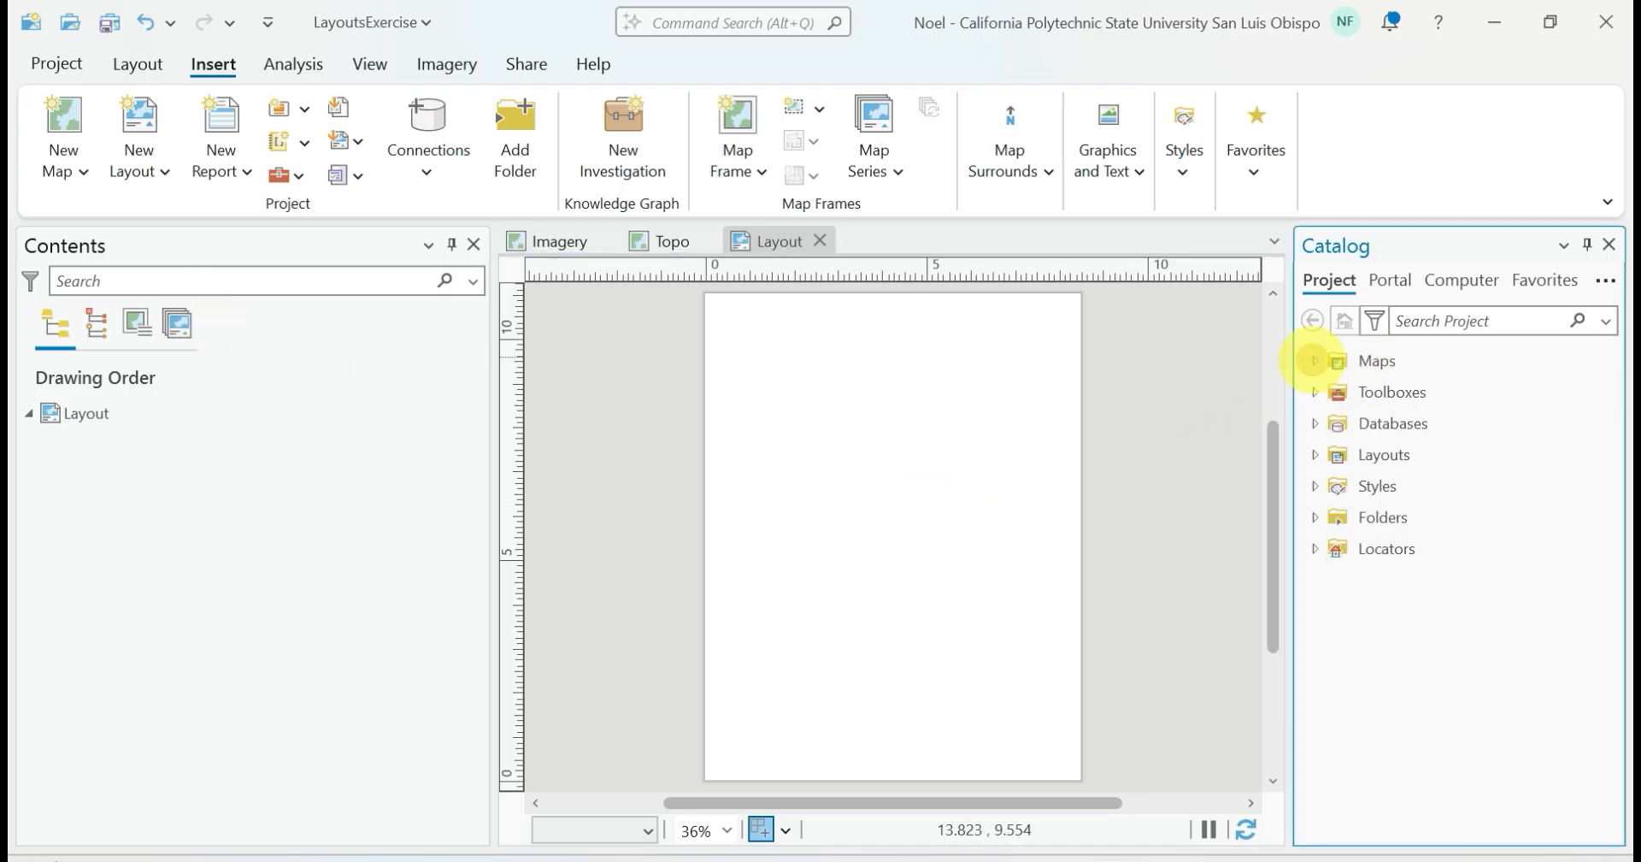
left_click(1314, 454)
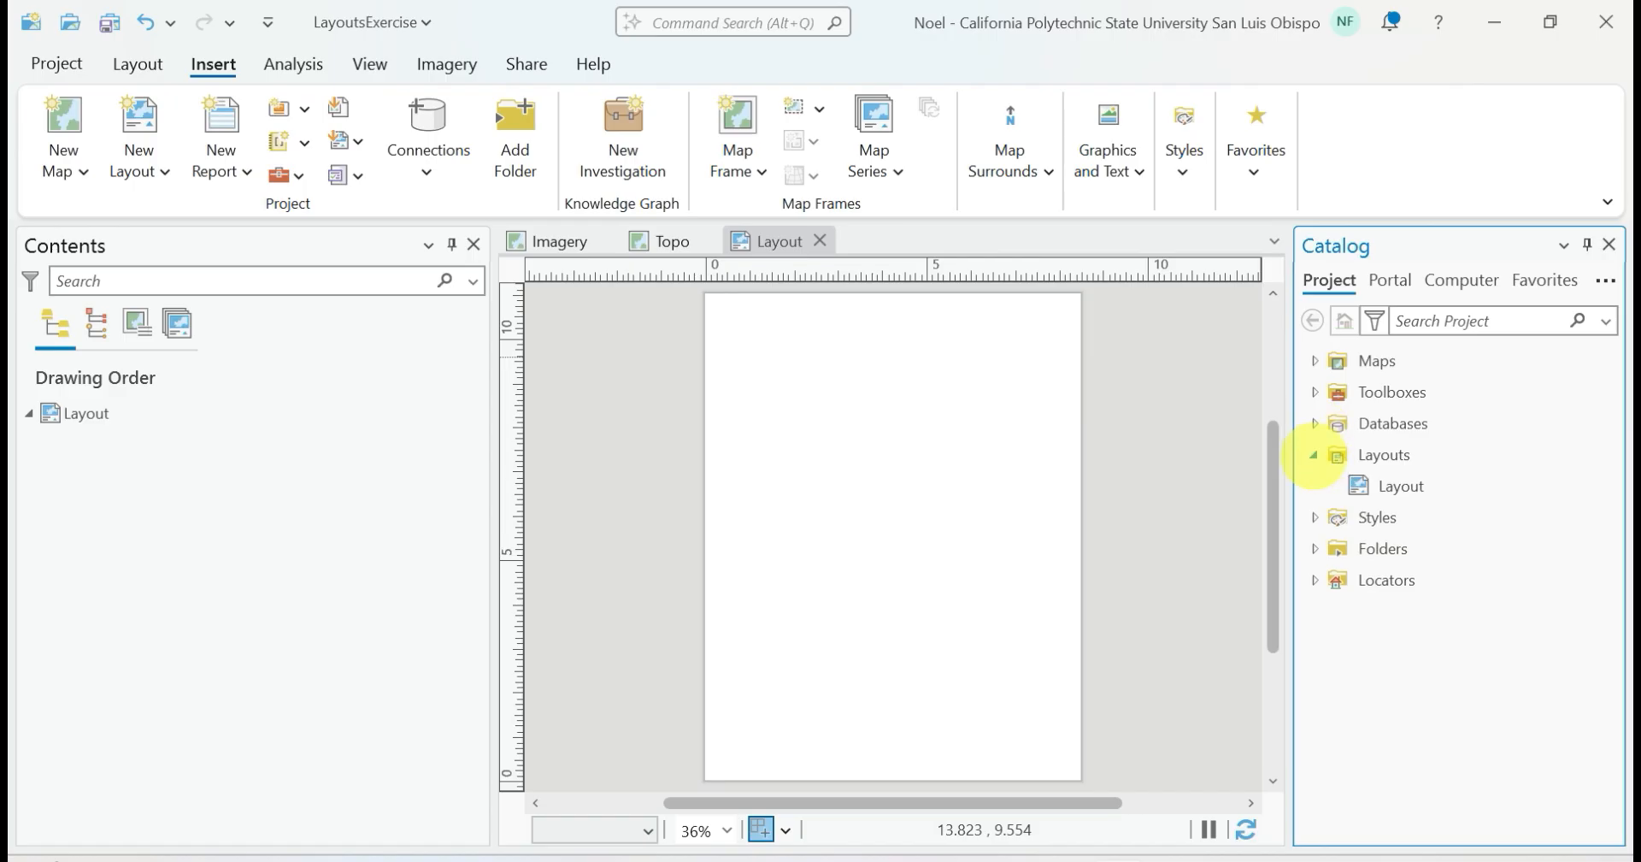
right_click(1434, 482)
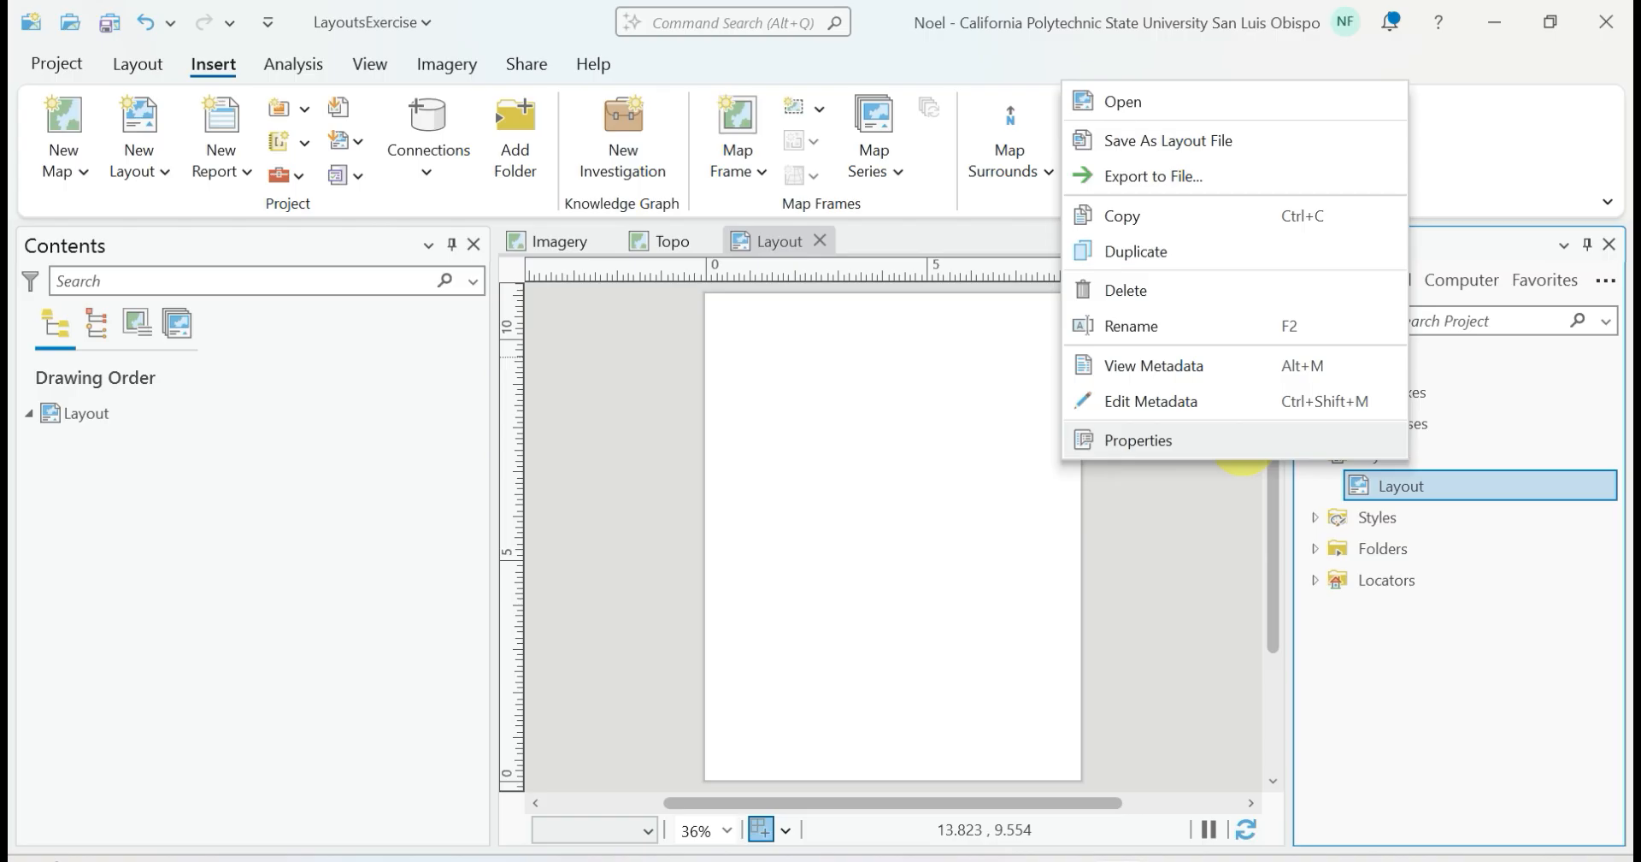
left_click(1239, 440)
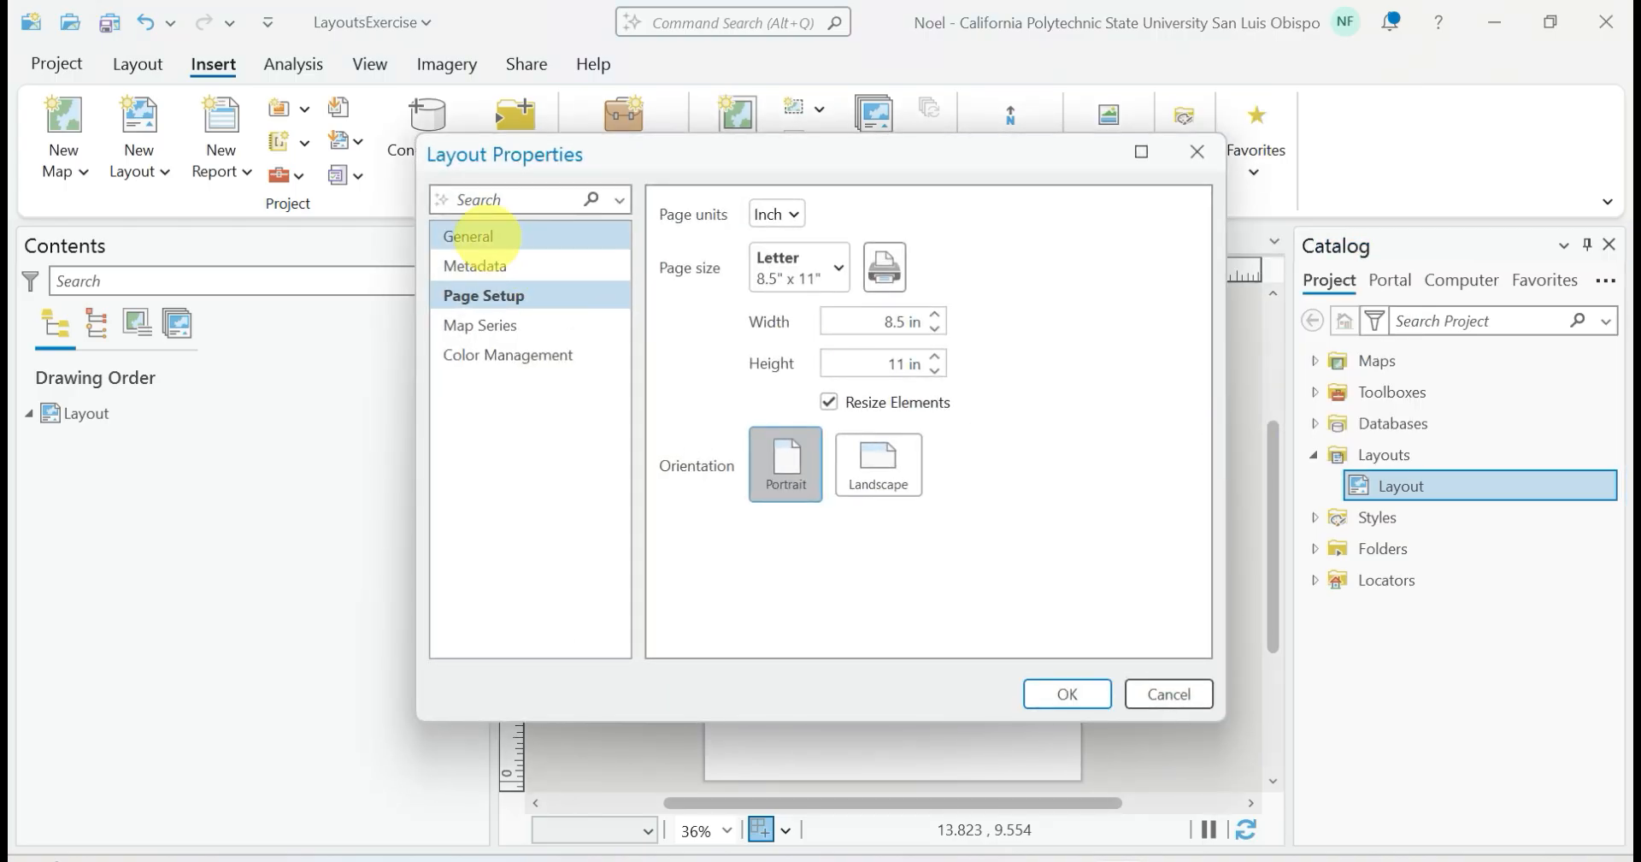
left_click(475, 236)
left_click(850, 215)
left_click_drag(868, 215, 788, 214)
type("CalPoly")
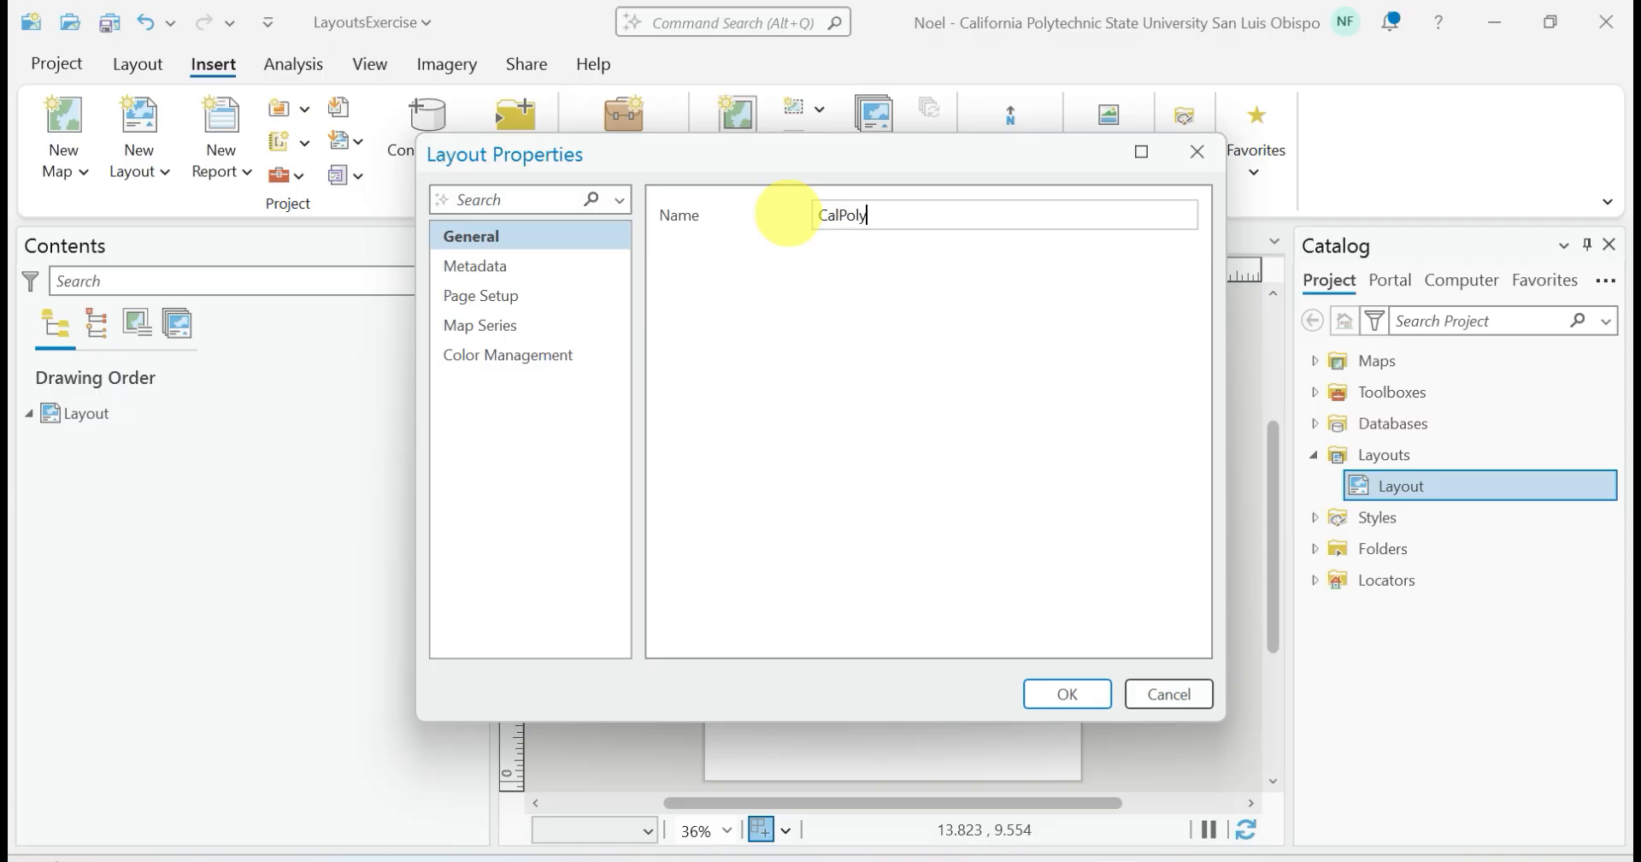
left_click(1082, 693)
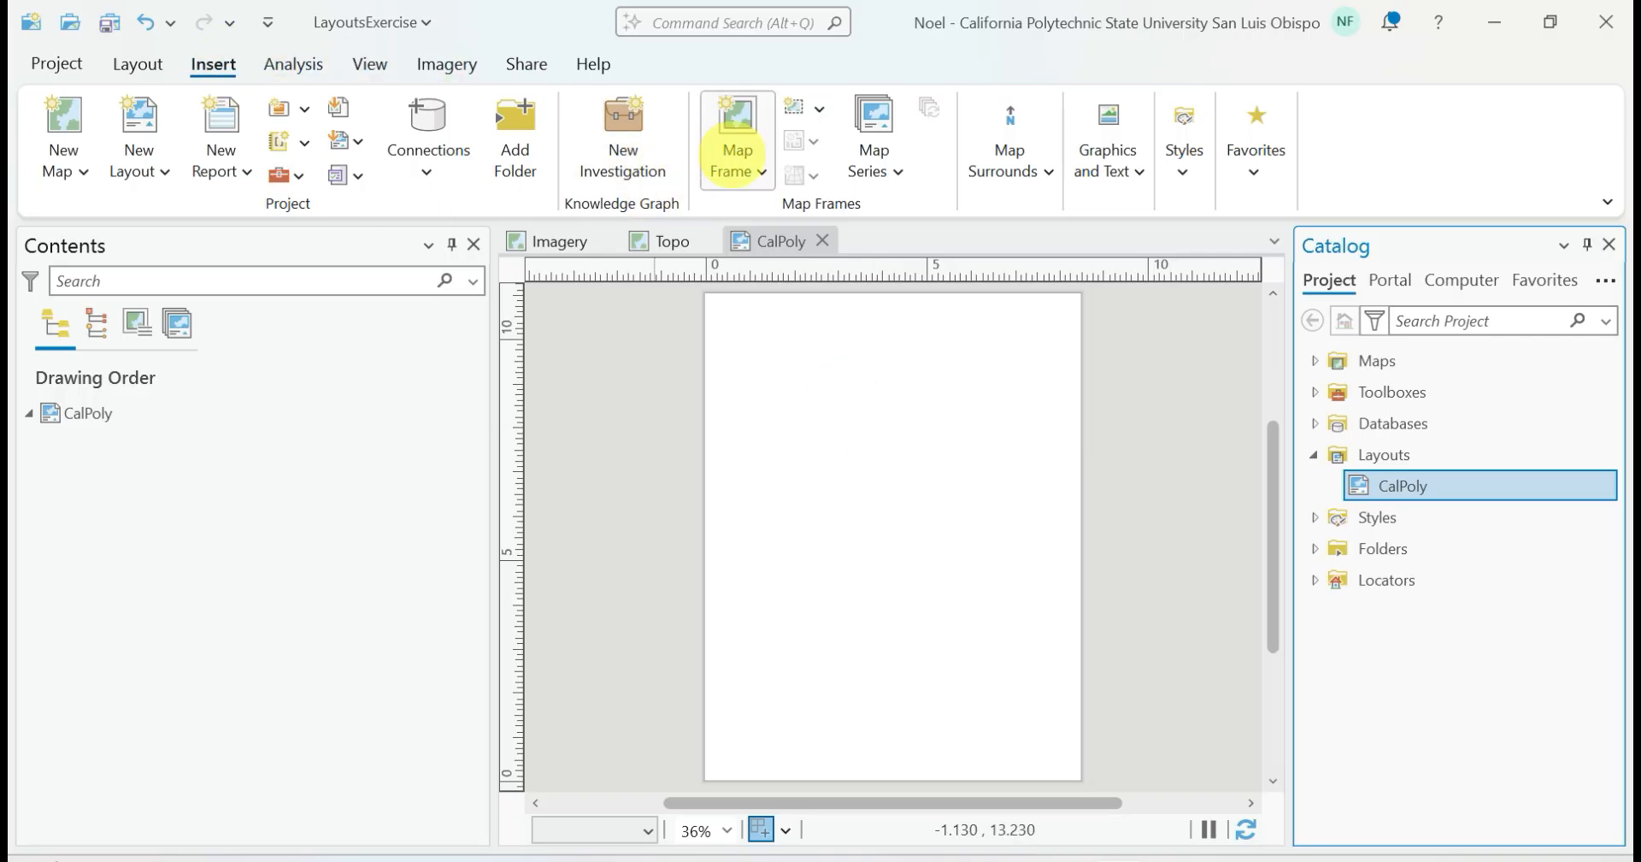
Insert a map frame of the Imagery map's SLO bookmark across the page's upper half and extend it to the page's top-left corner
left_click(731, 154)
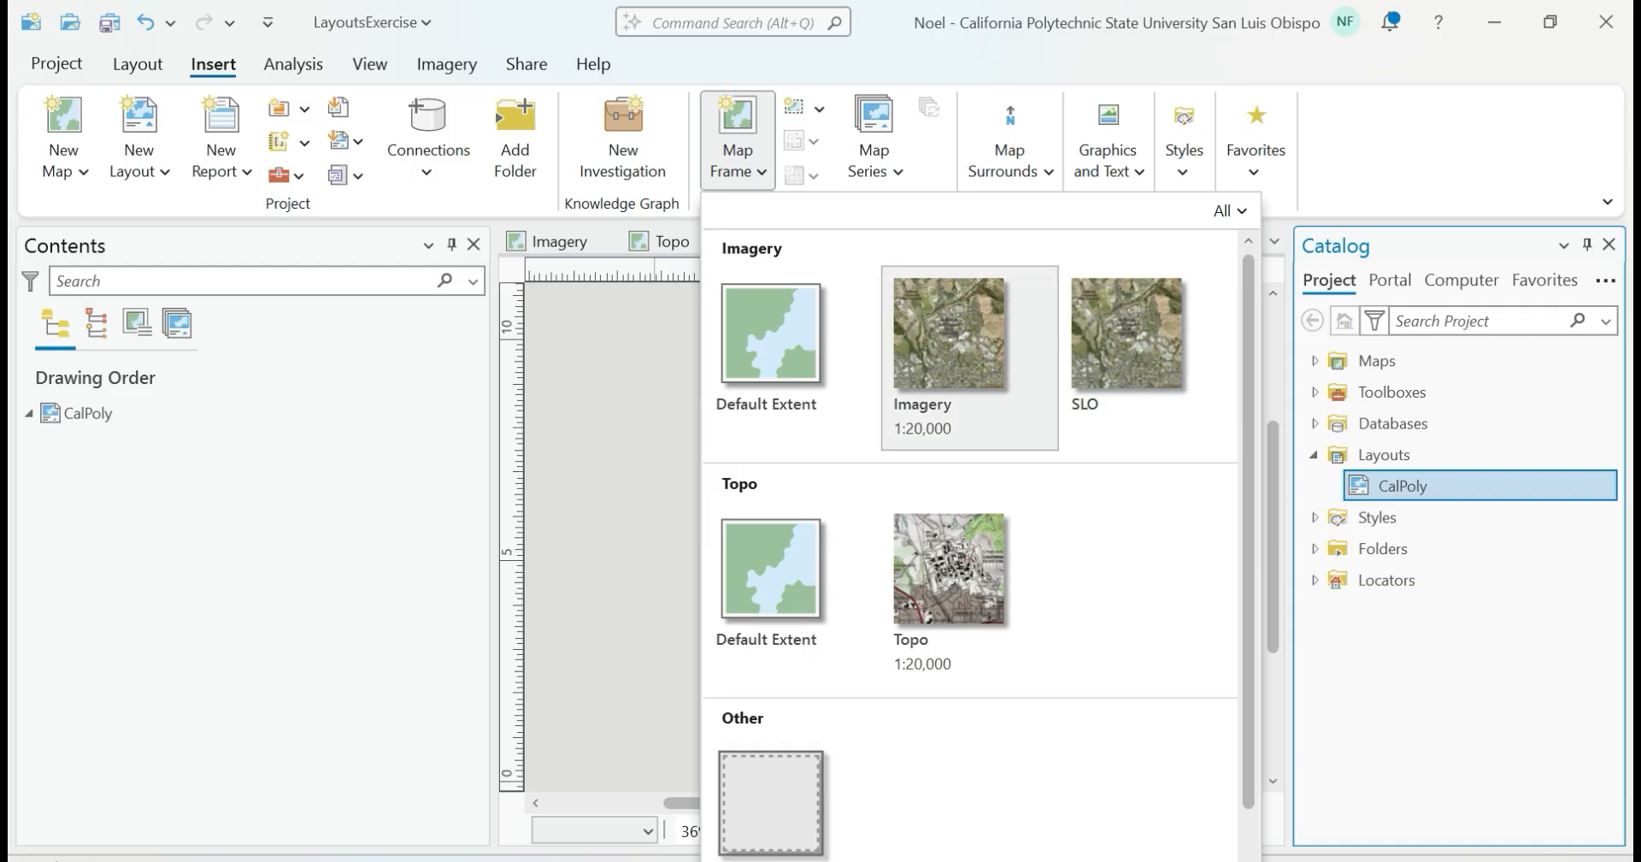
left_click(1090, 318)
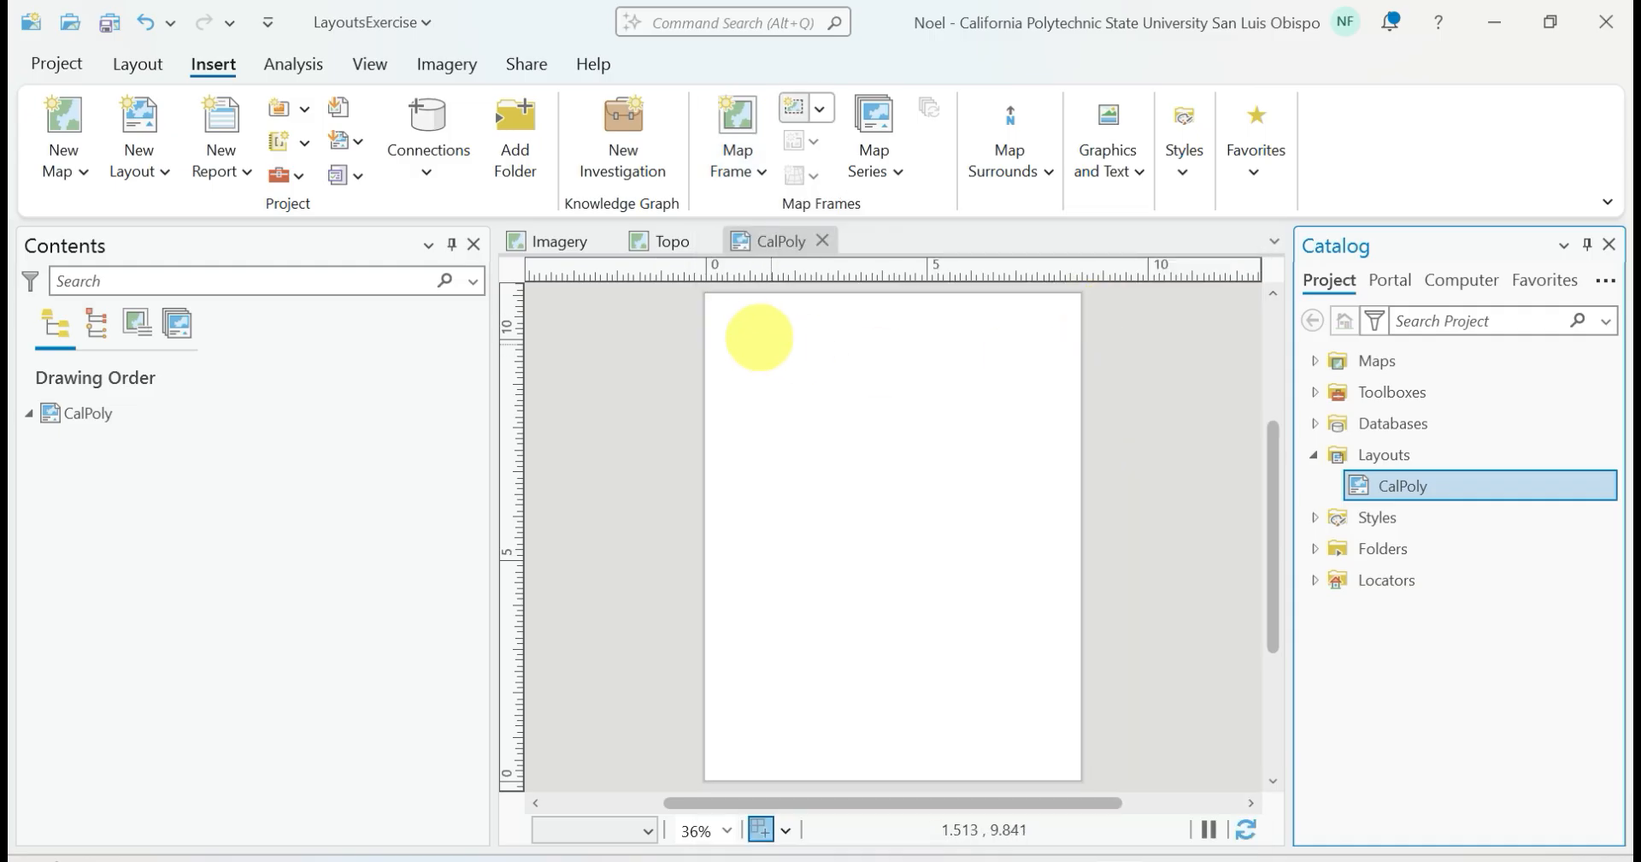
left_click(709, 300)
left_click_drag(709, 300, 1080, 525)
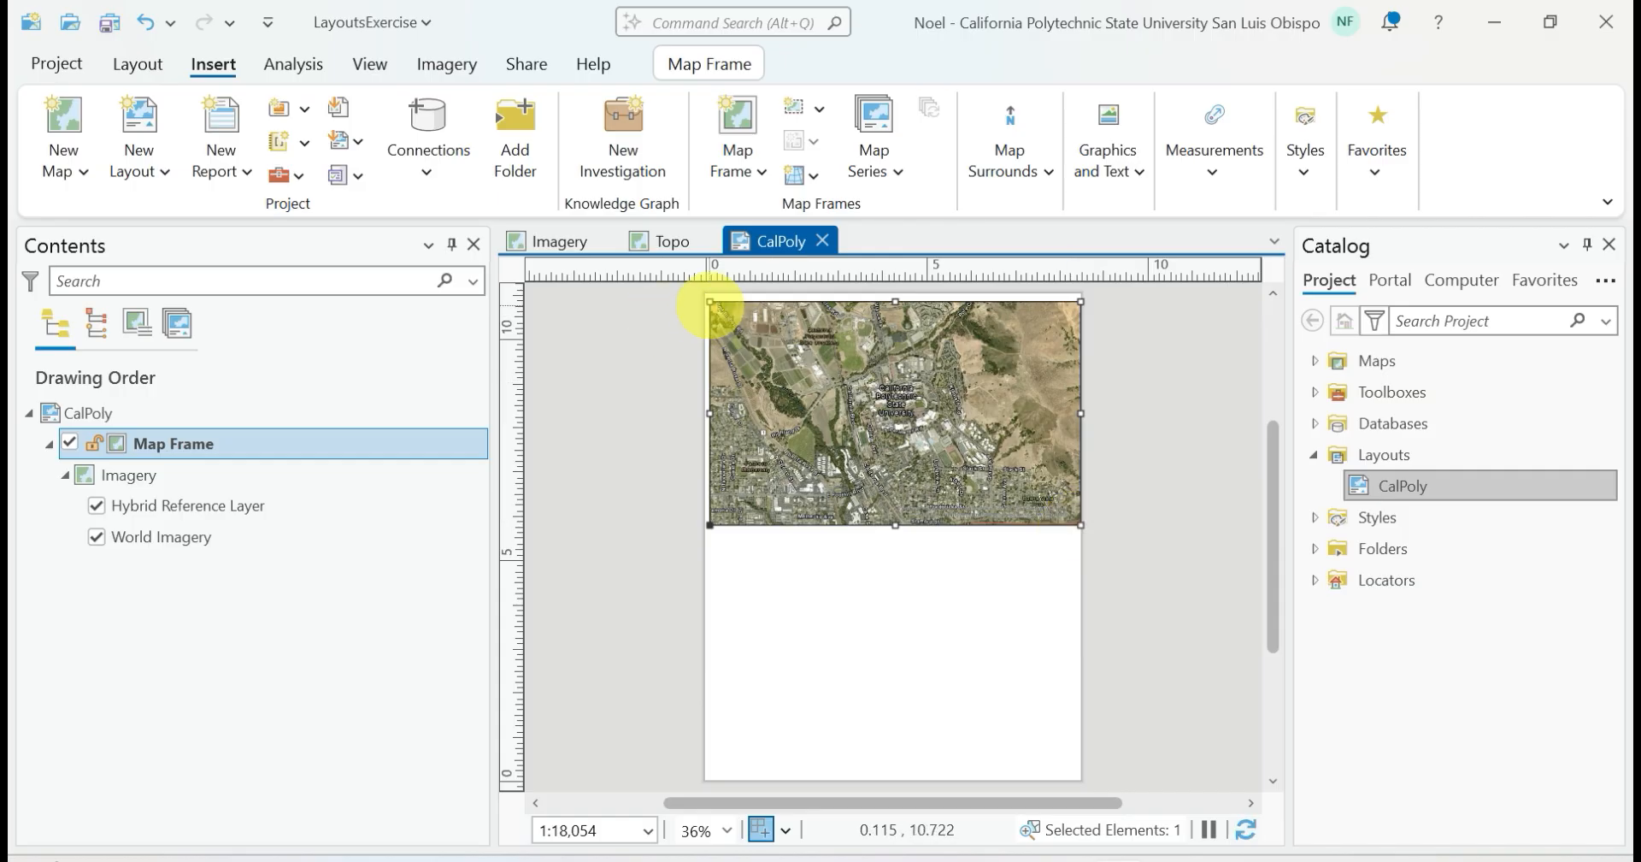
left_click_drag(709, 302, 706, 294)
left_click(649, 454)
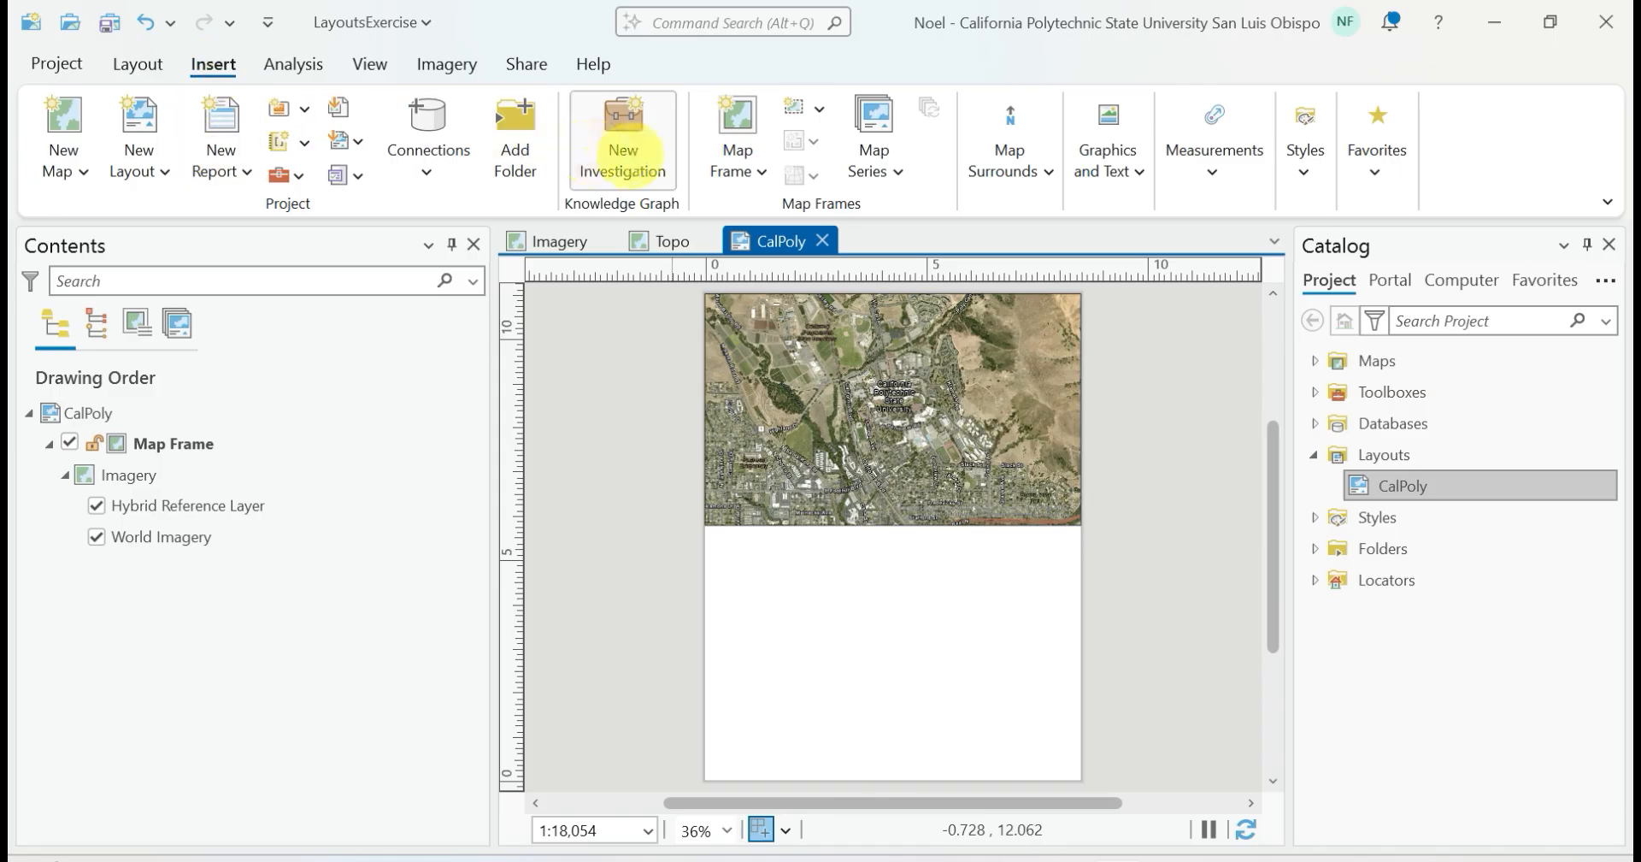
Insert a map frame of the Topo map at 1:20,000 across the page width below the imagery frame
left_click(722, 157)
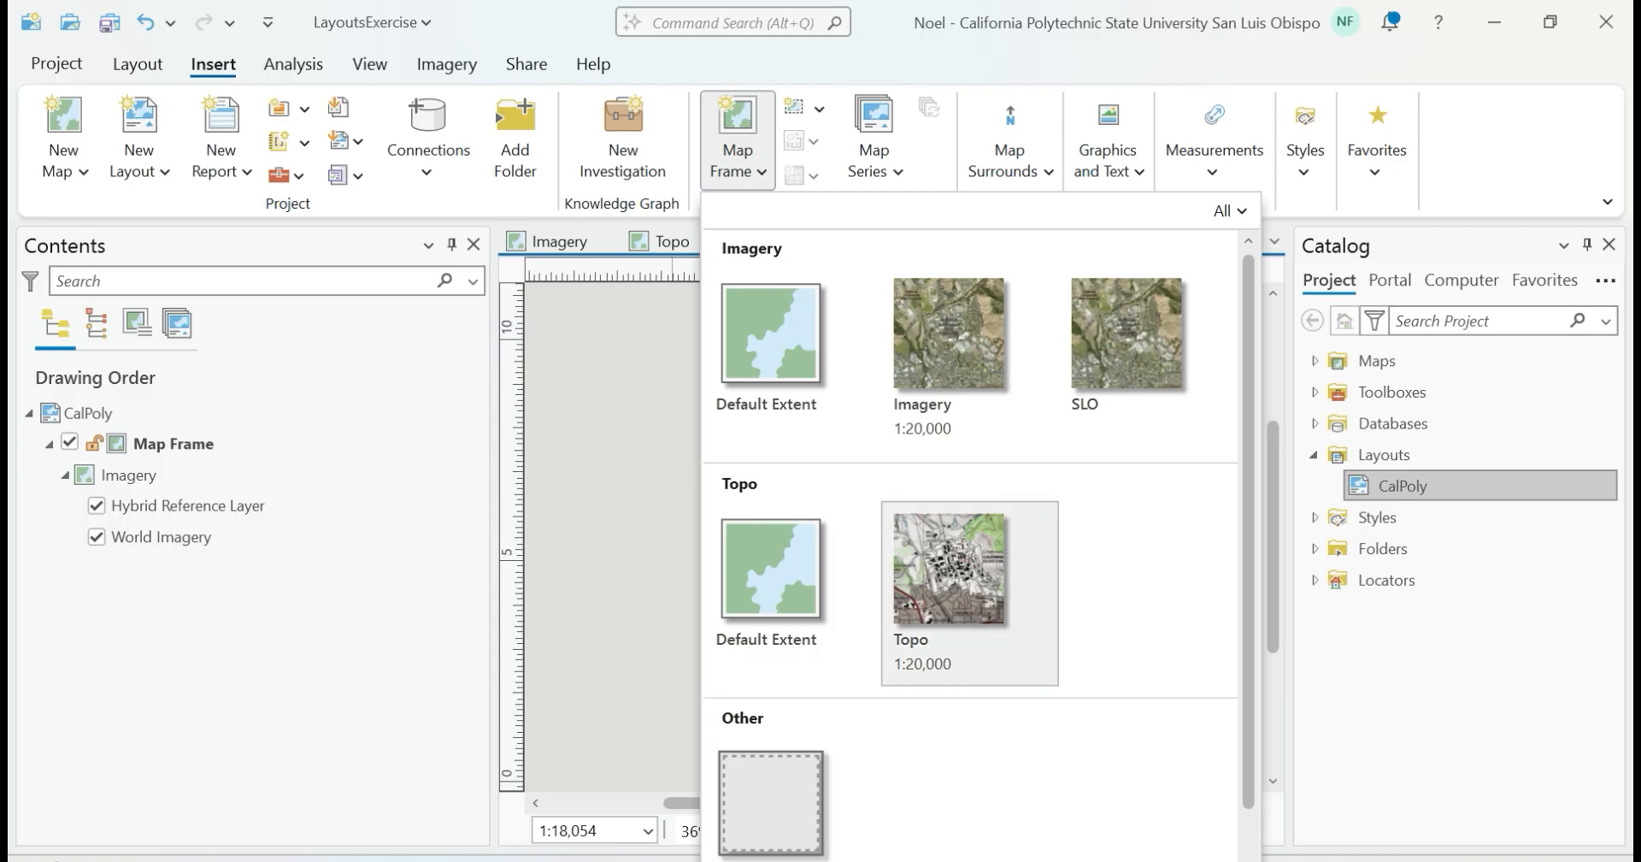
left_click(938, 542)
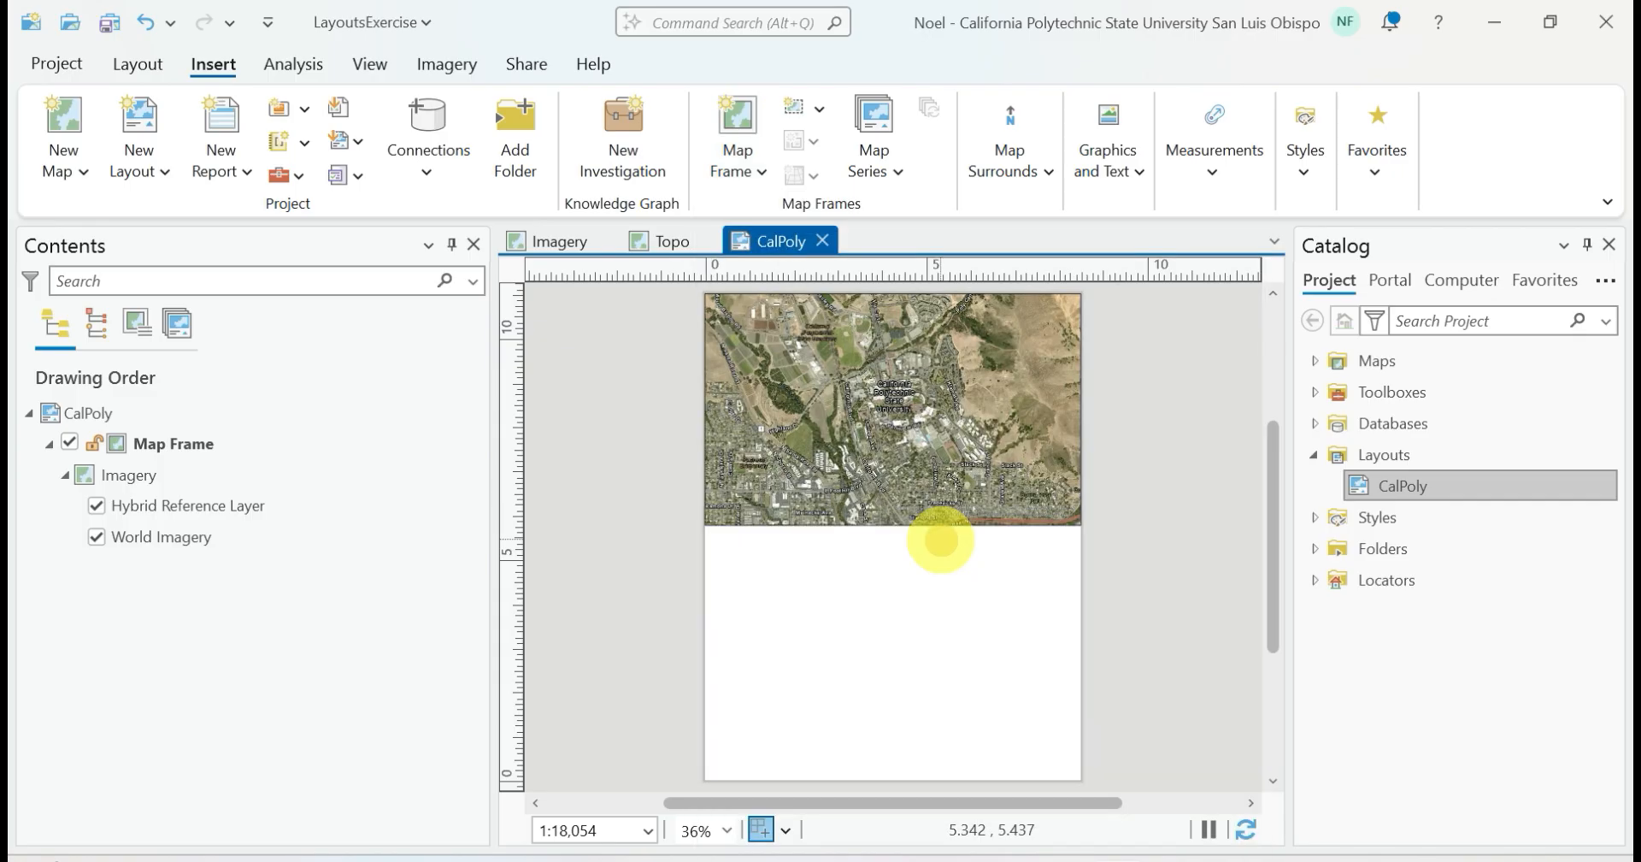
left_click_drag(704, 543, 1079, 754)
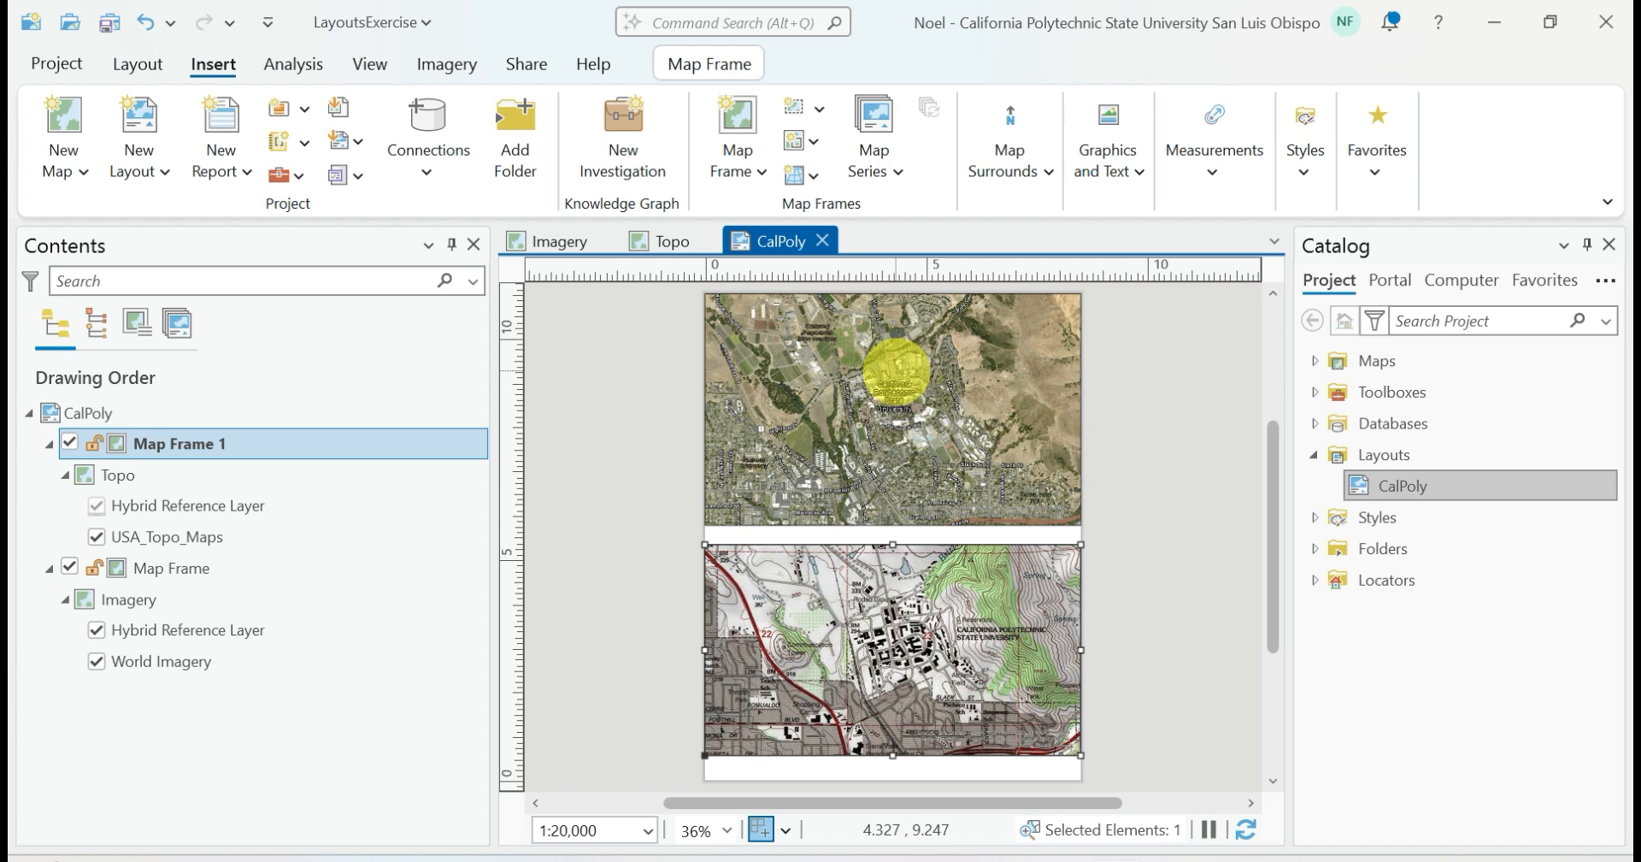
Rename the map frame showing the Imagery map as Imagery in its element properties
left_click(896, 371)
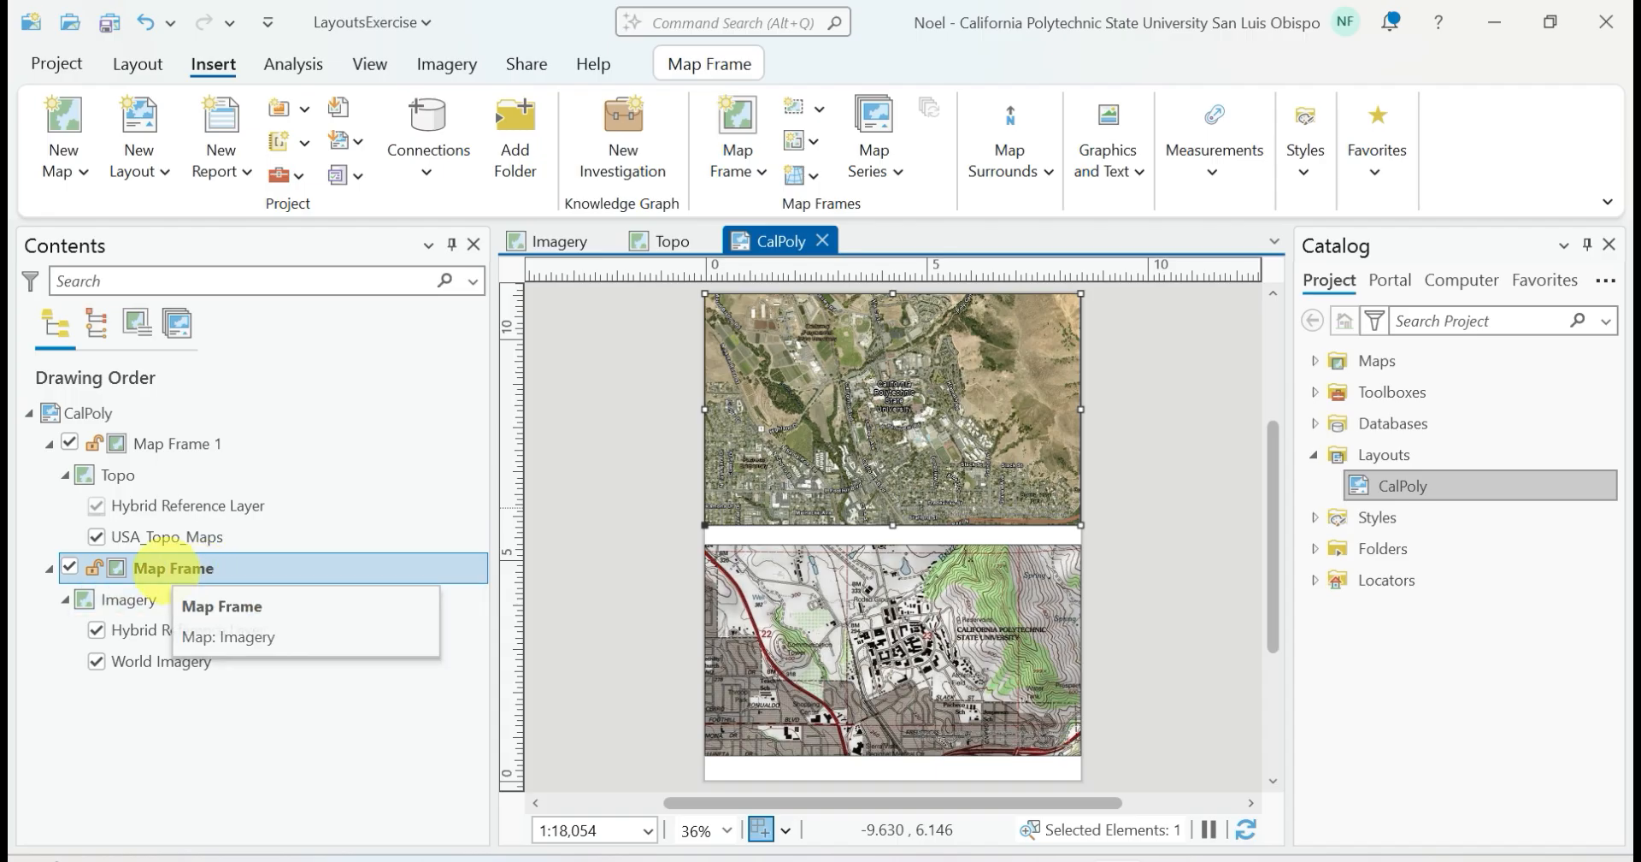
right_click(163, 567)
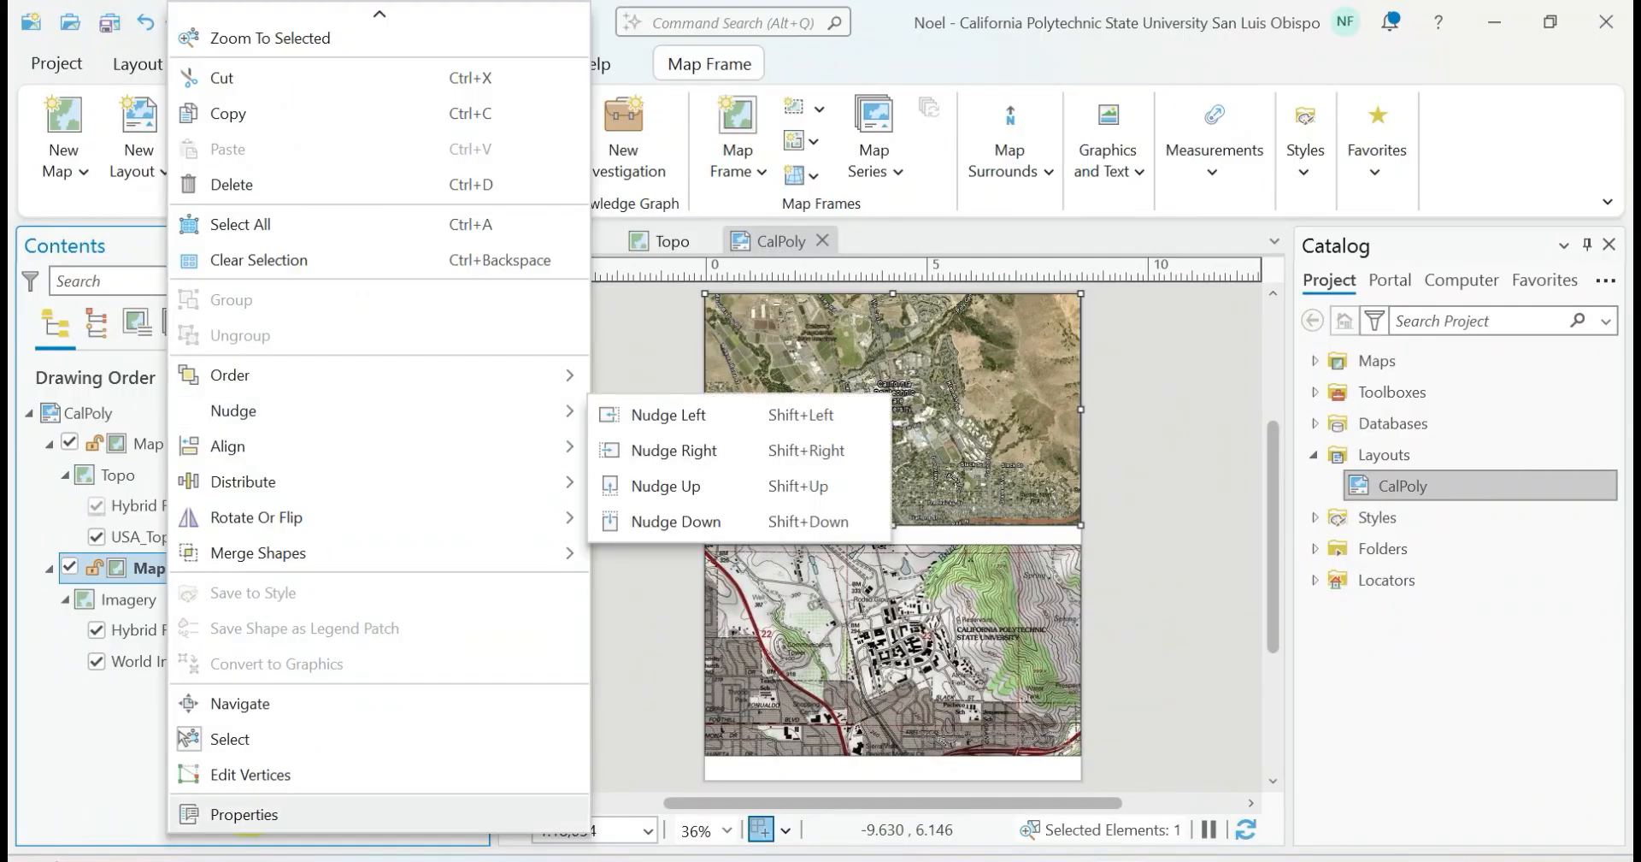
left_click(249, 806)
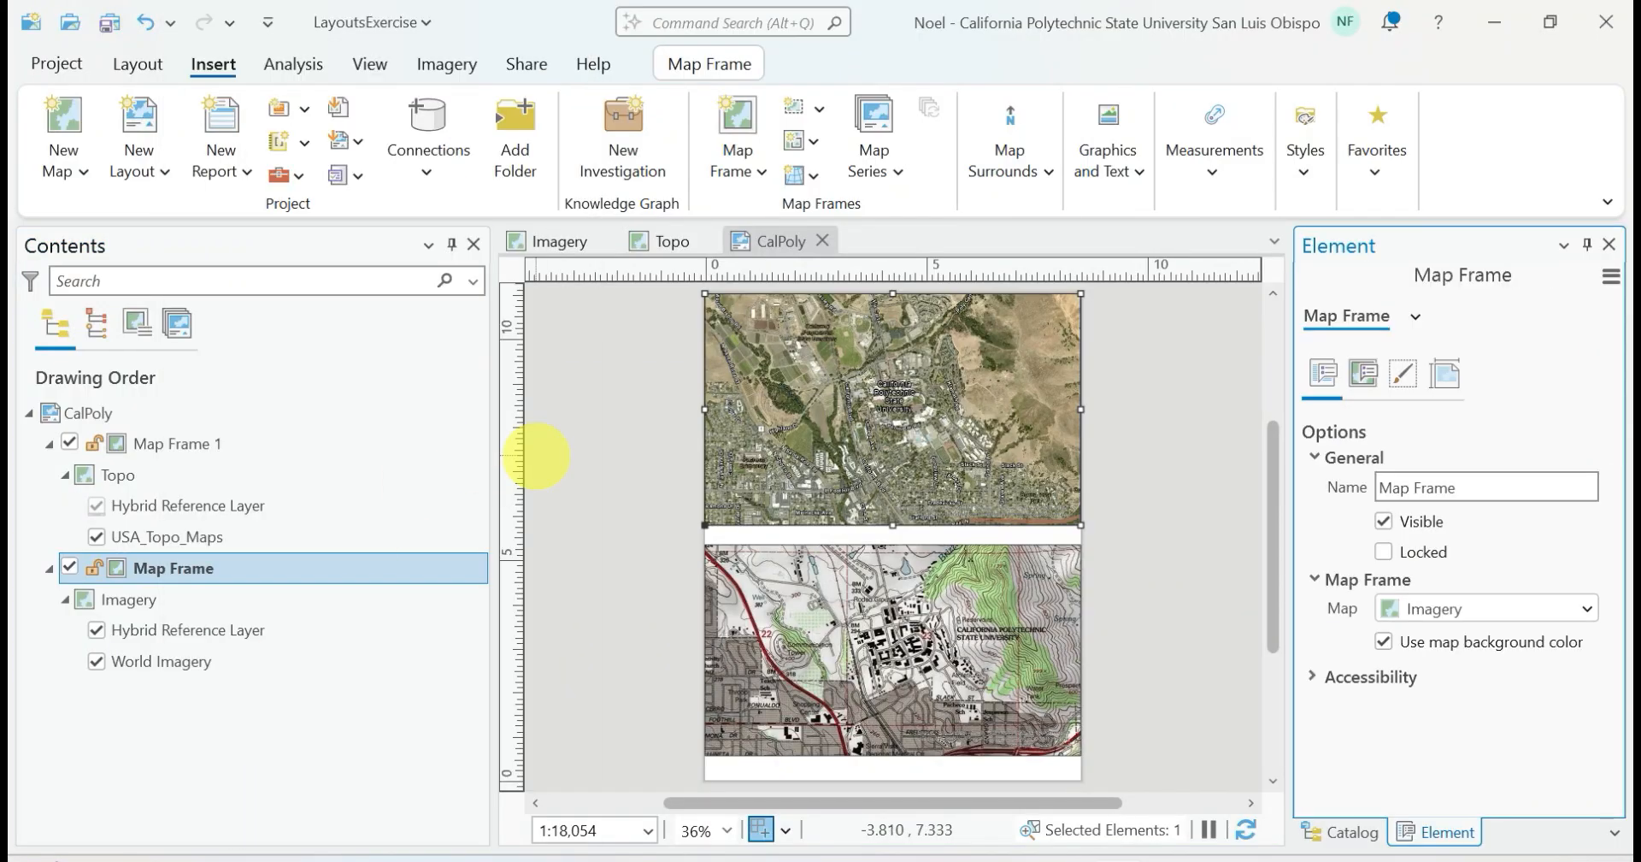
left_click(1476, 486)
left_click_drag(1477, 486, 1375, 492)
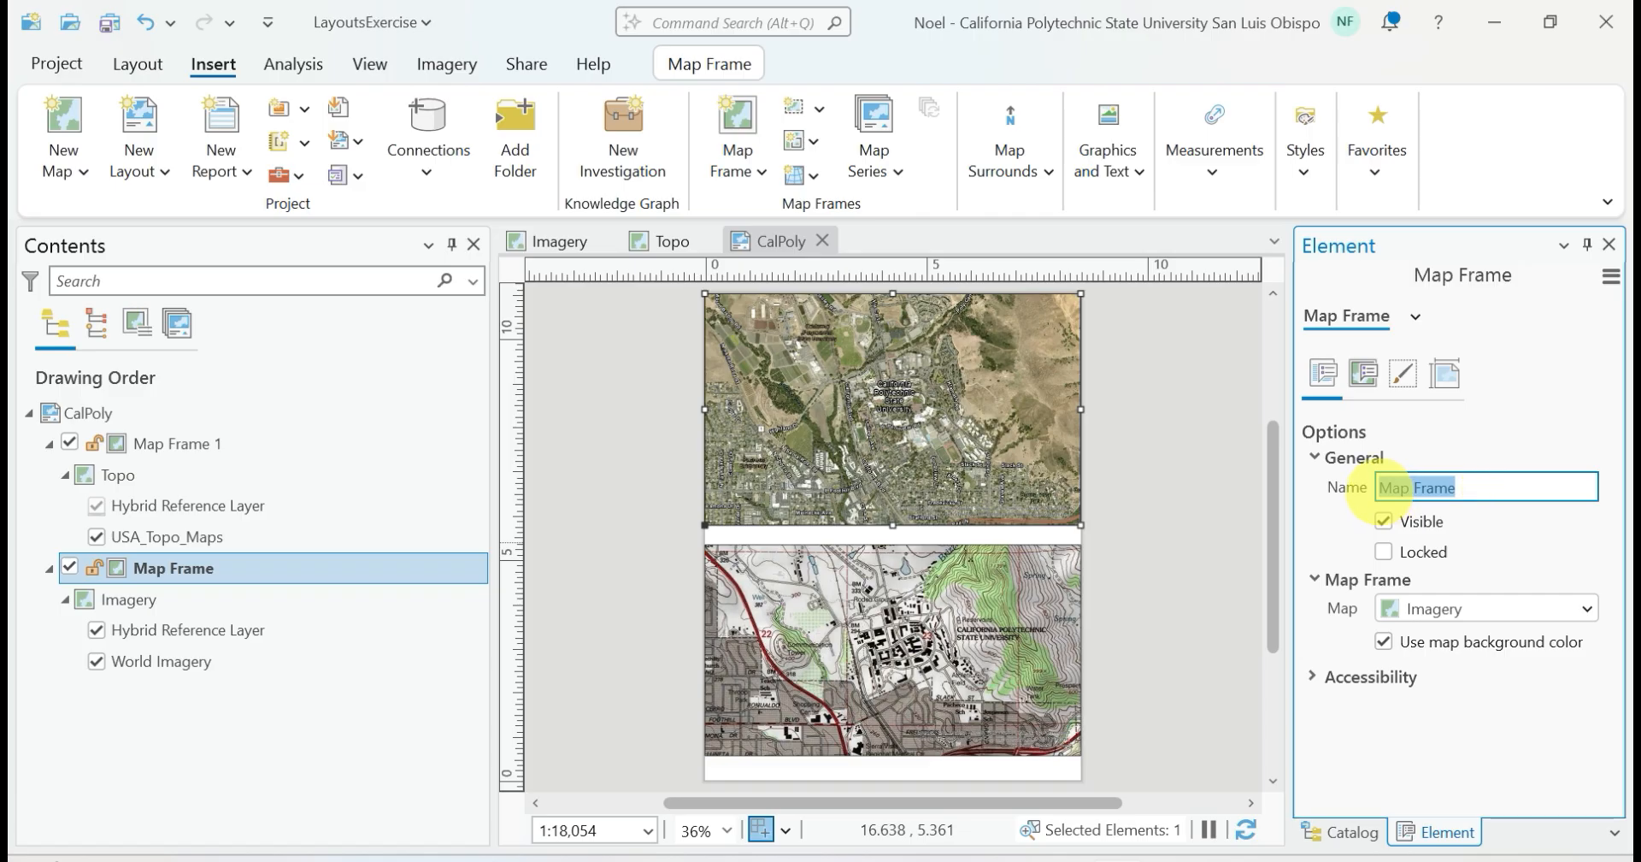
key("BackSpace")
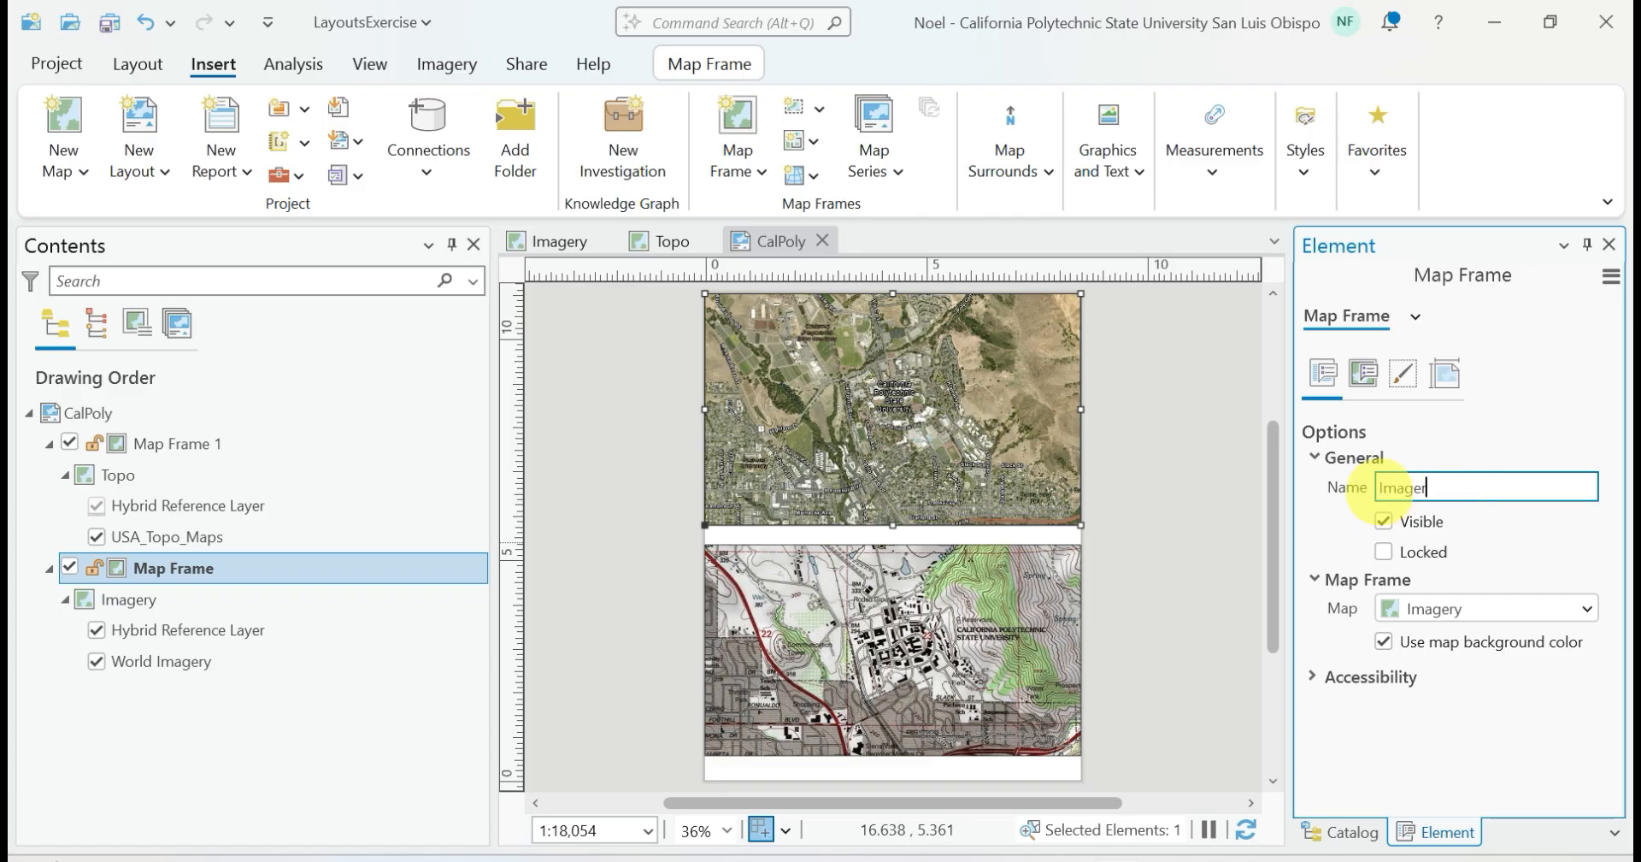
left_click(1191, 560)
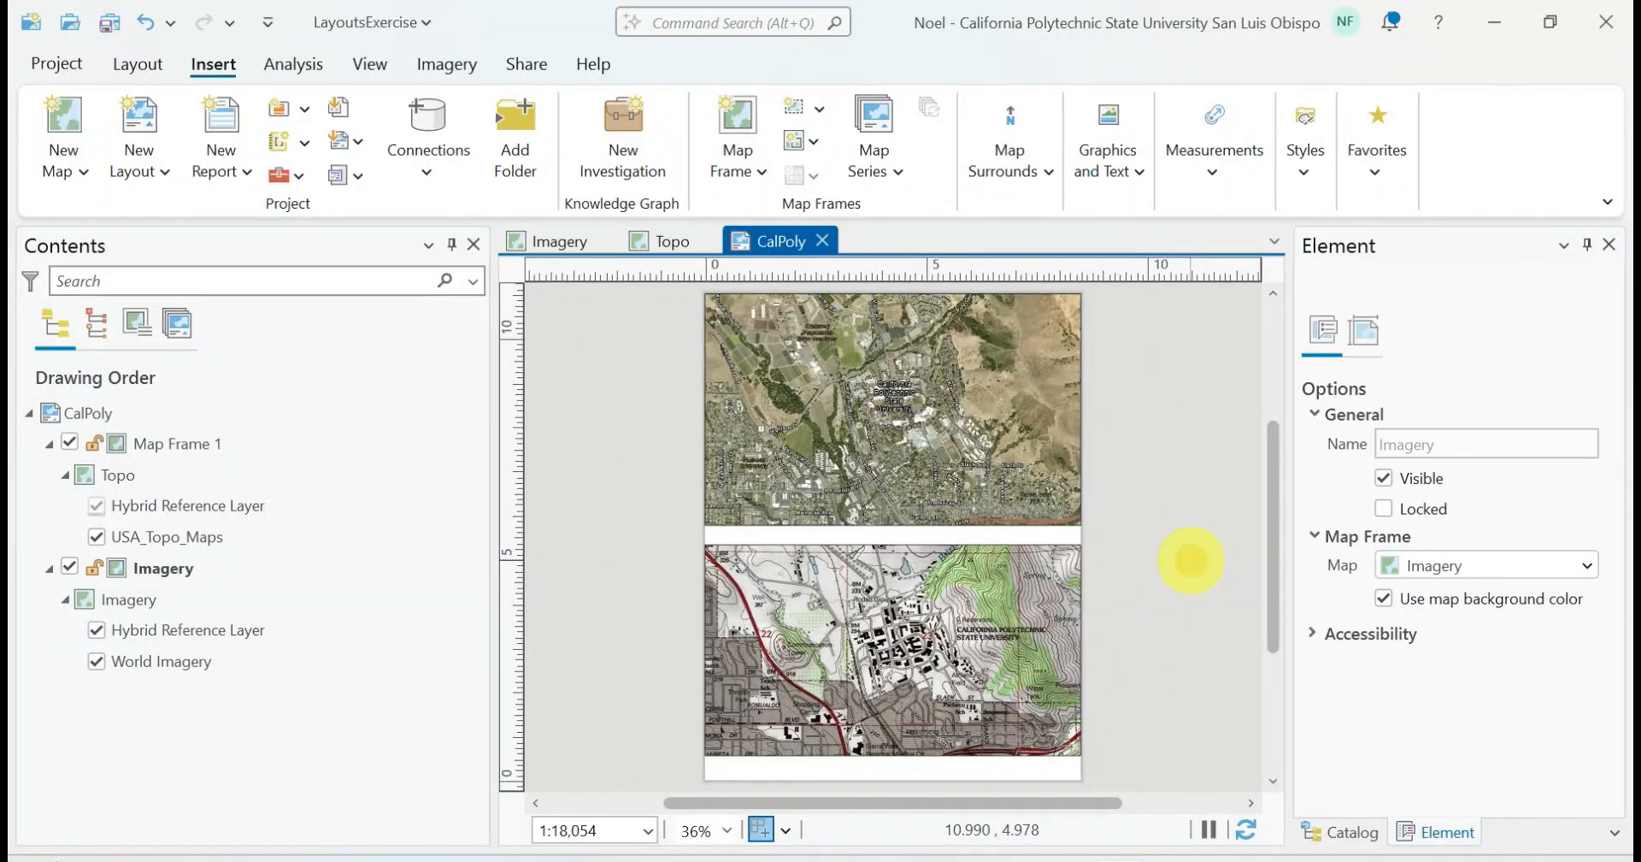
left_click(257, 597)
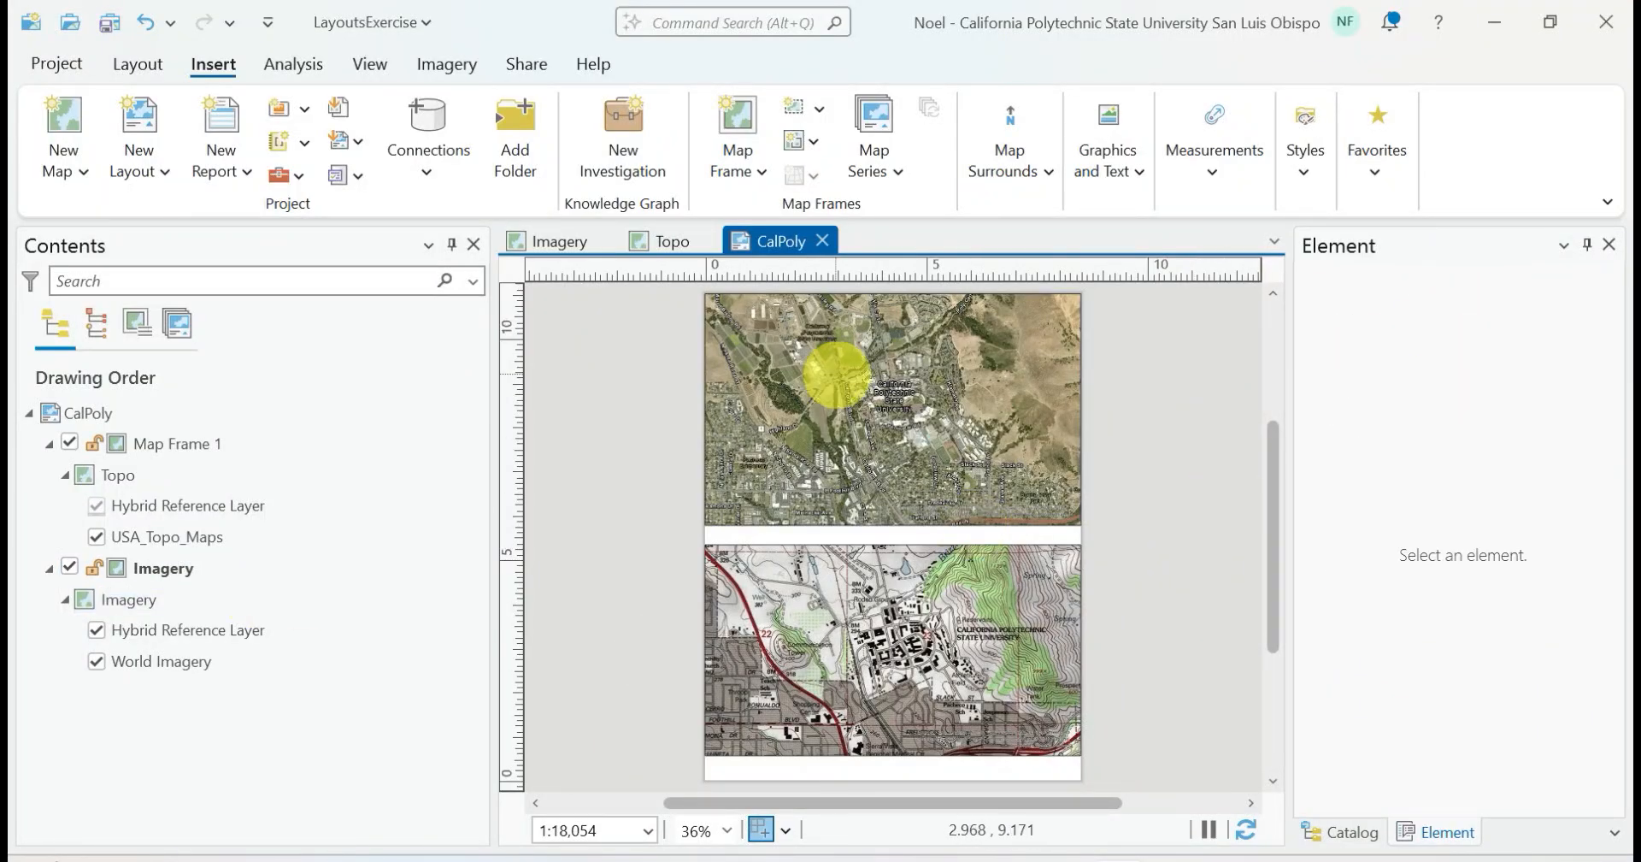
Rename the map frame showing the Topo map as Topo in its element properties
left_click(831, 376)
left_click(829, 634)
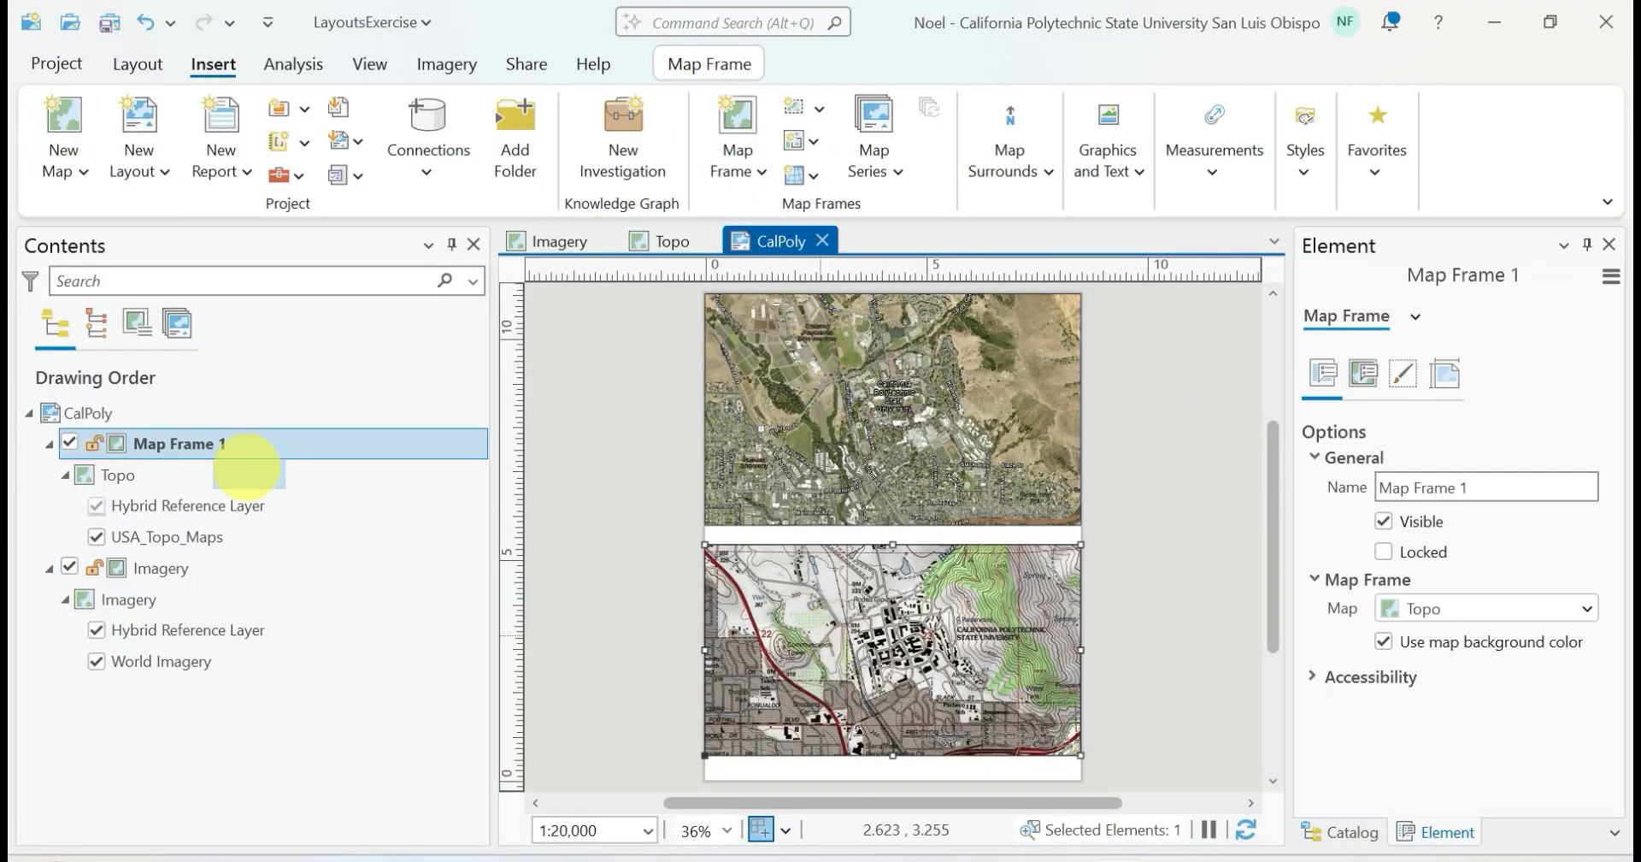
right_click(175, 443)
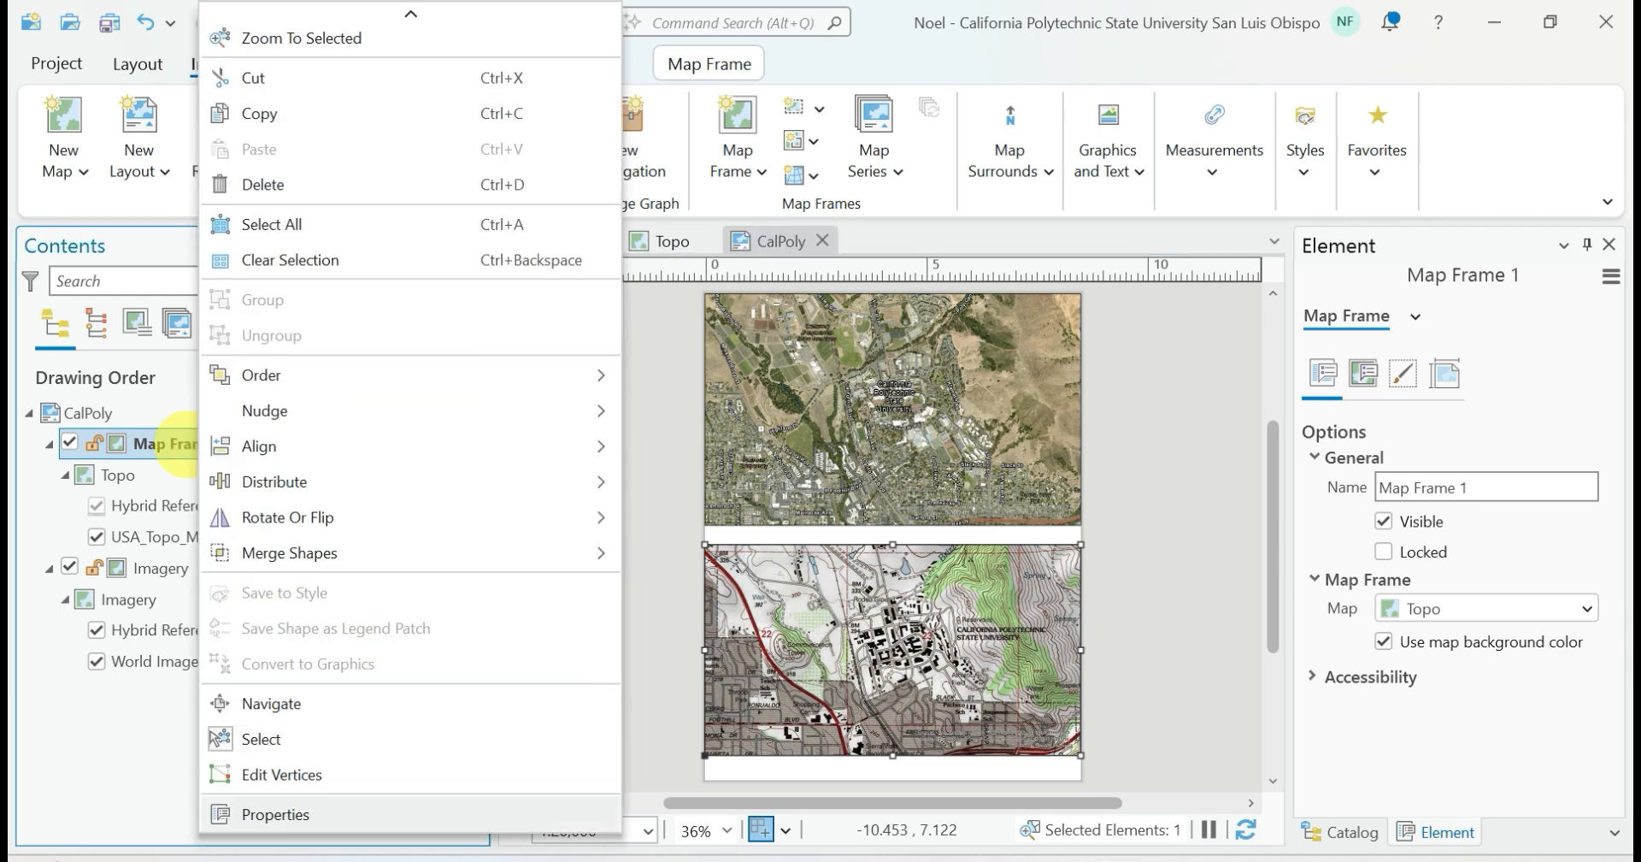
left_click(276, 812)
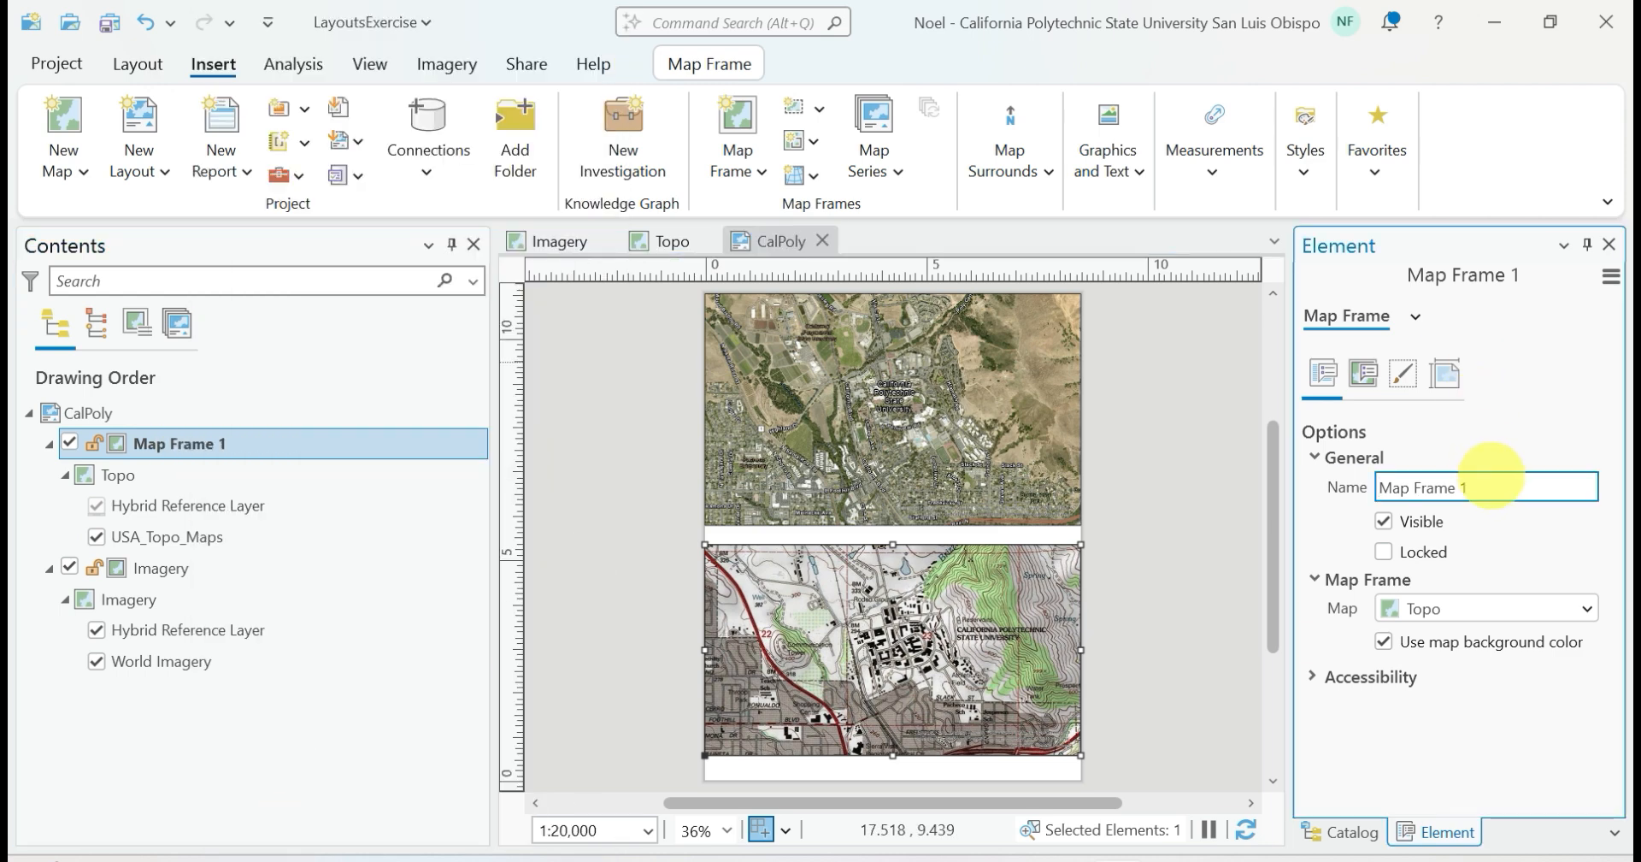
key("ctrl+a")
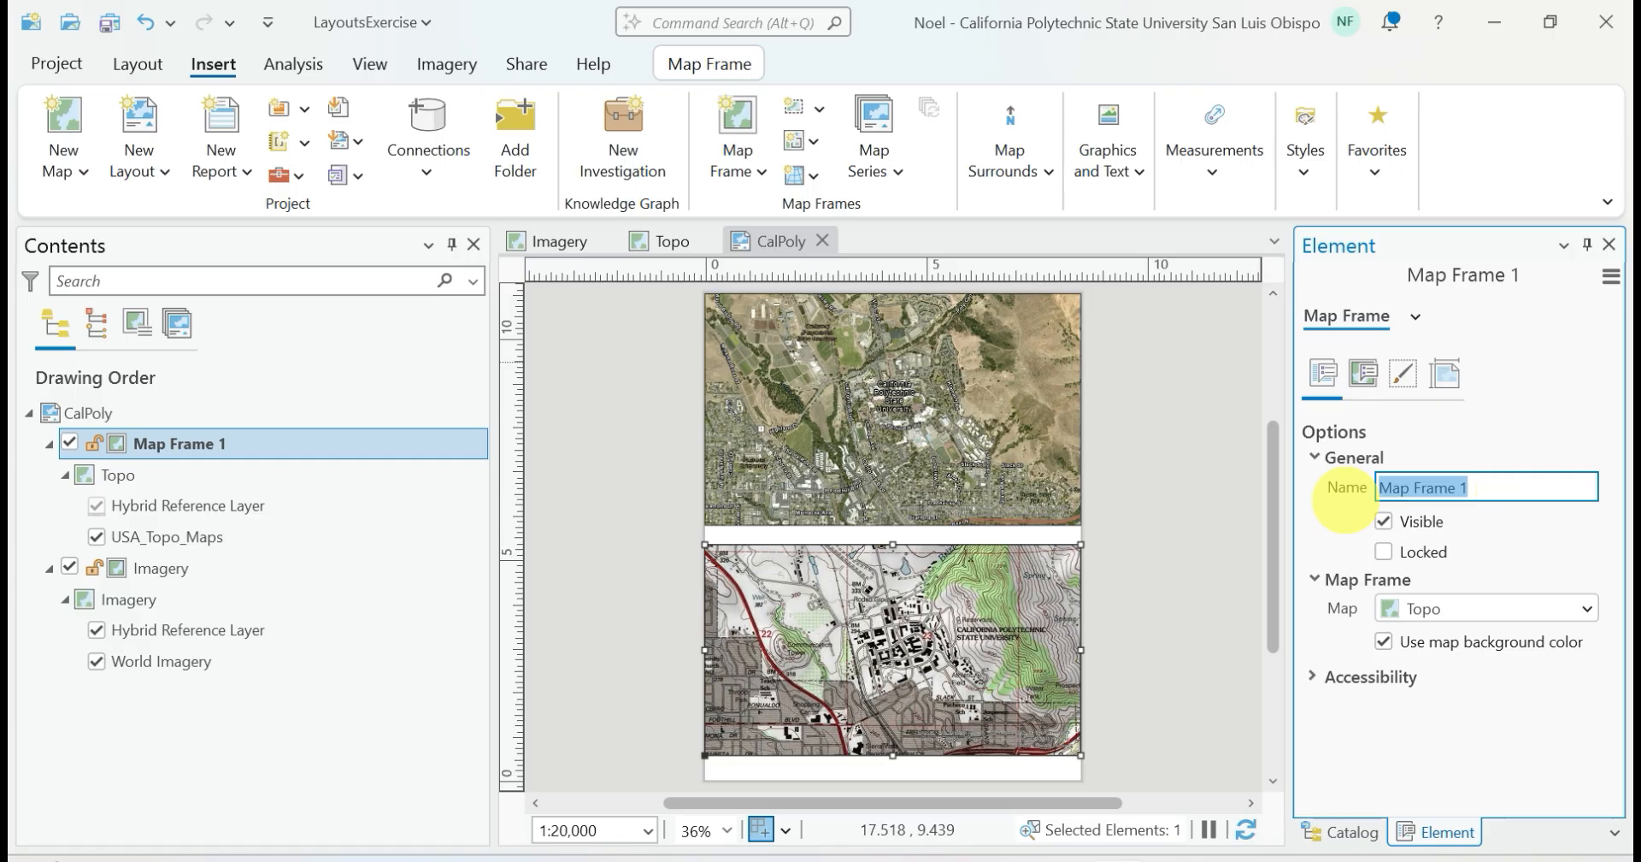
type("Topo")
left_click(1263, 469)
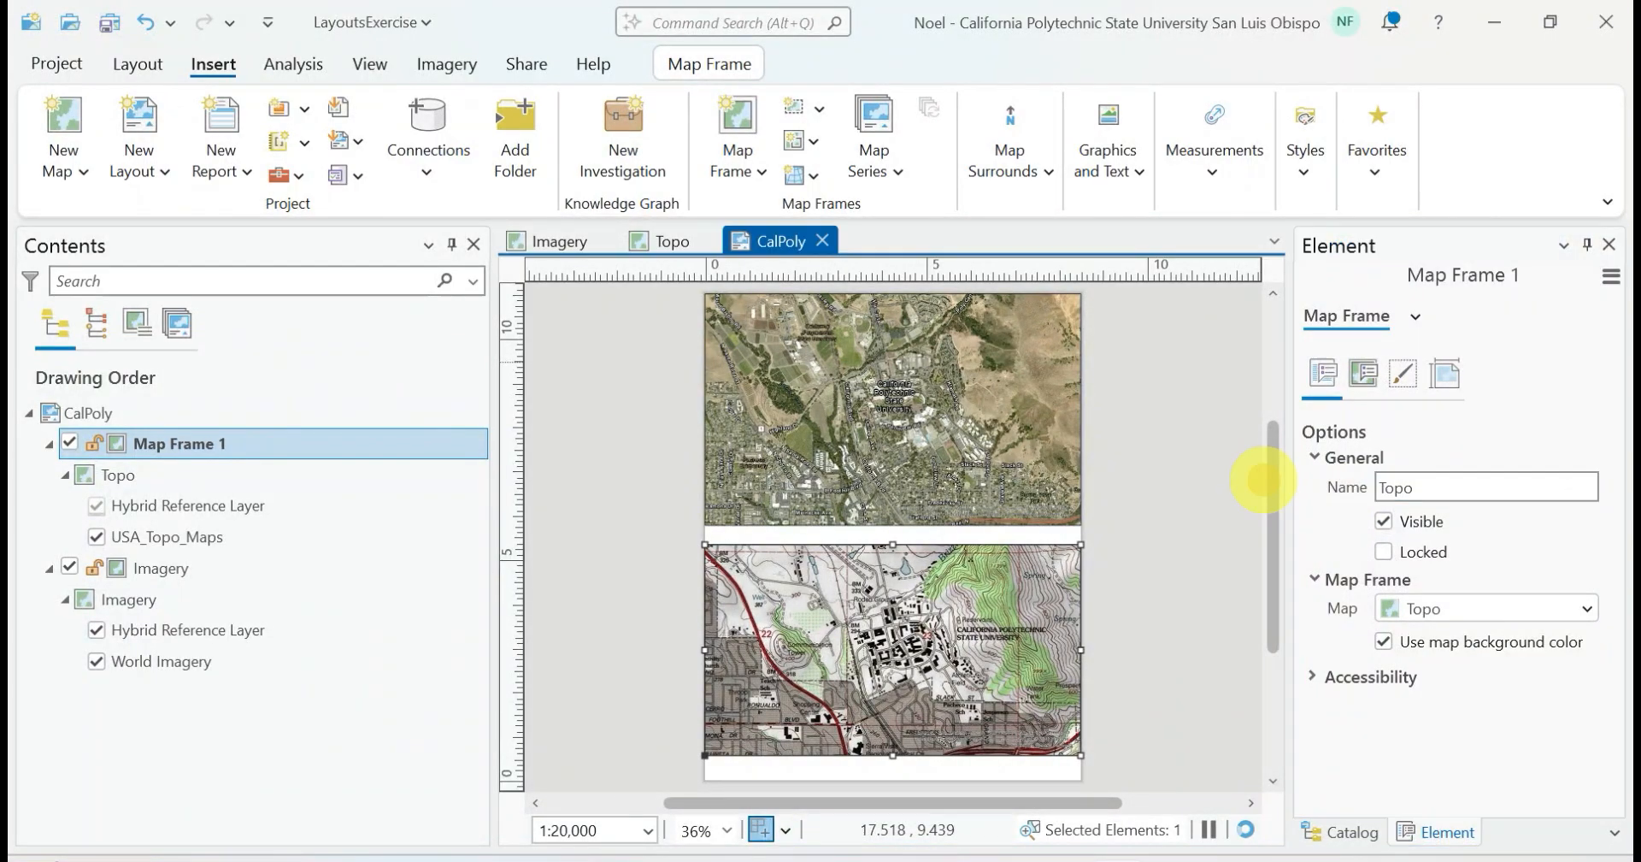
left_click(1202, 476)
Activate the Imagery map frame, set its extent with the SLO bookmark, and close the activation
left_click(855, 609)
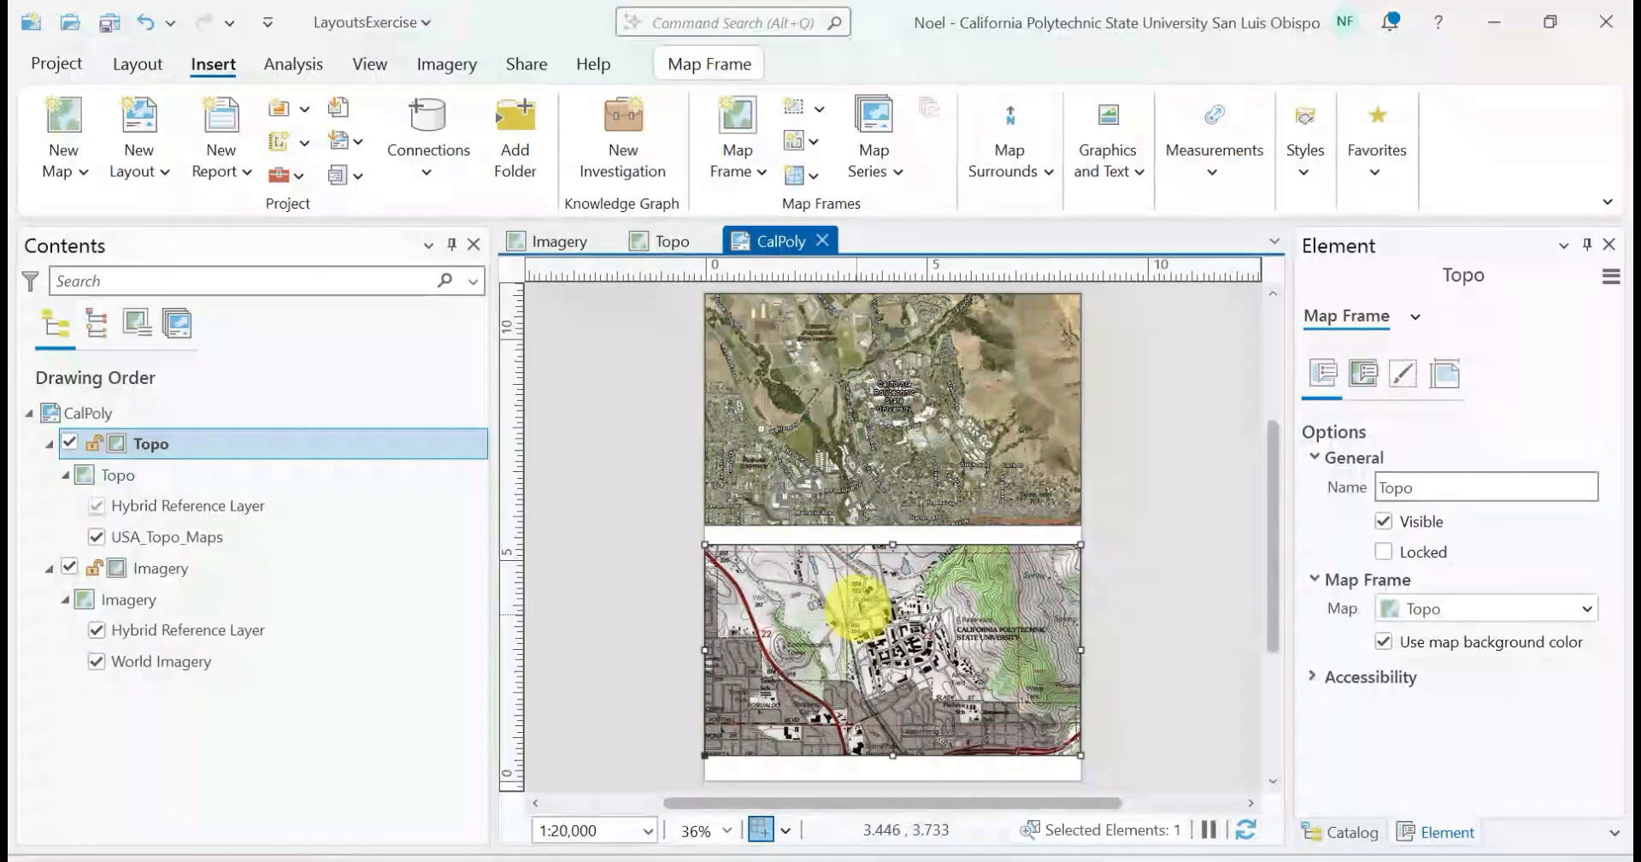
left_click(861, 400)
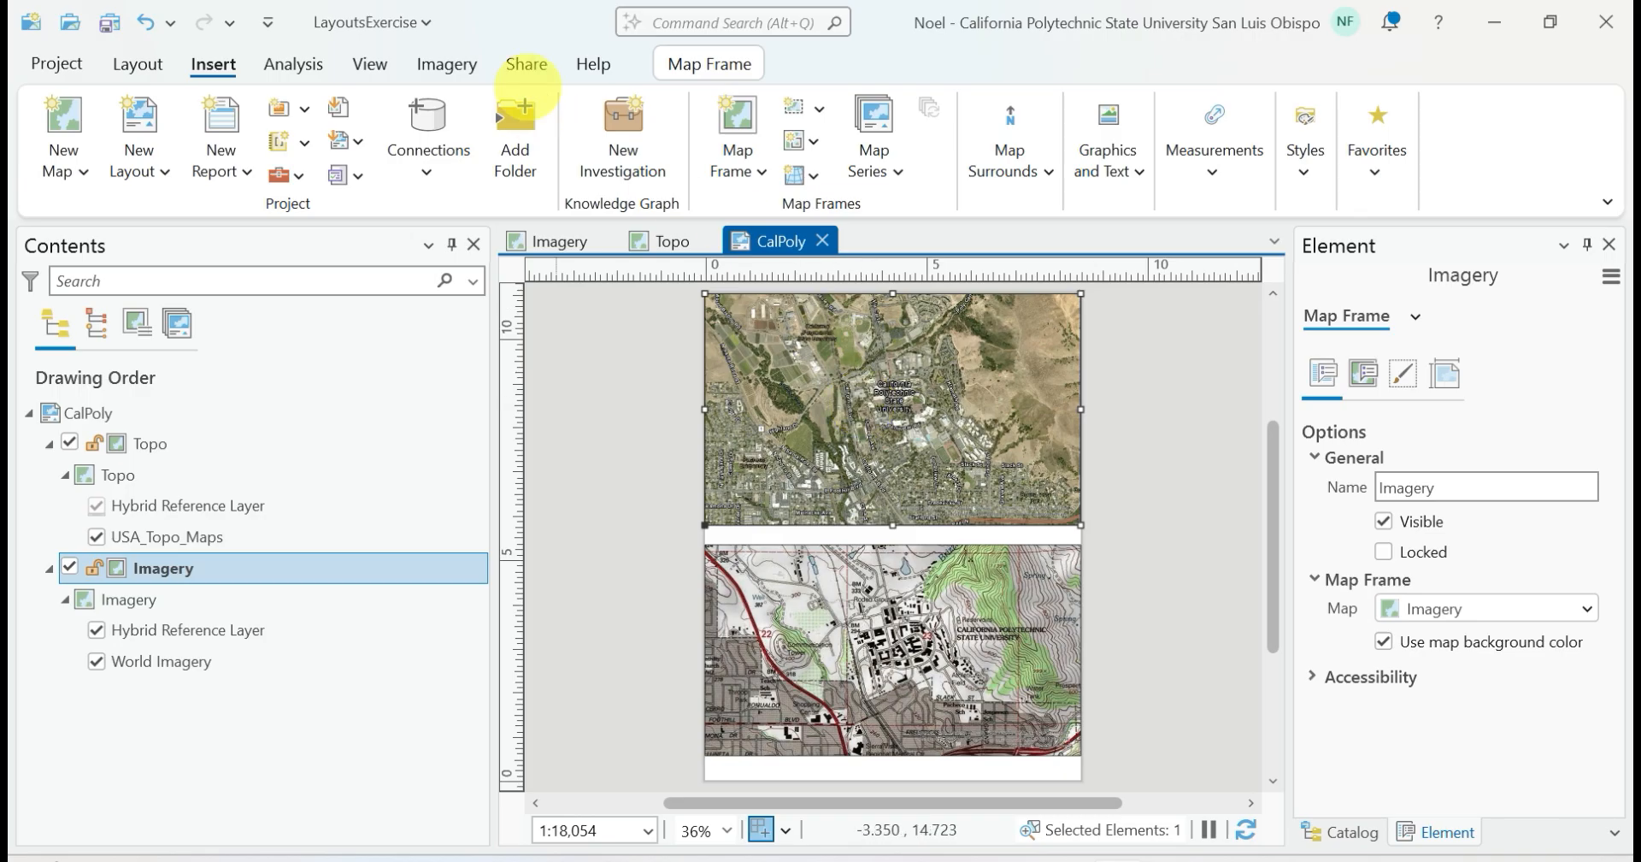
left_click(142, 63)
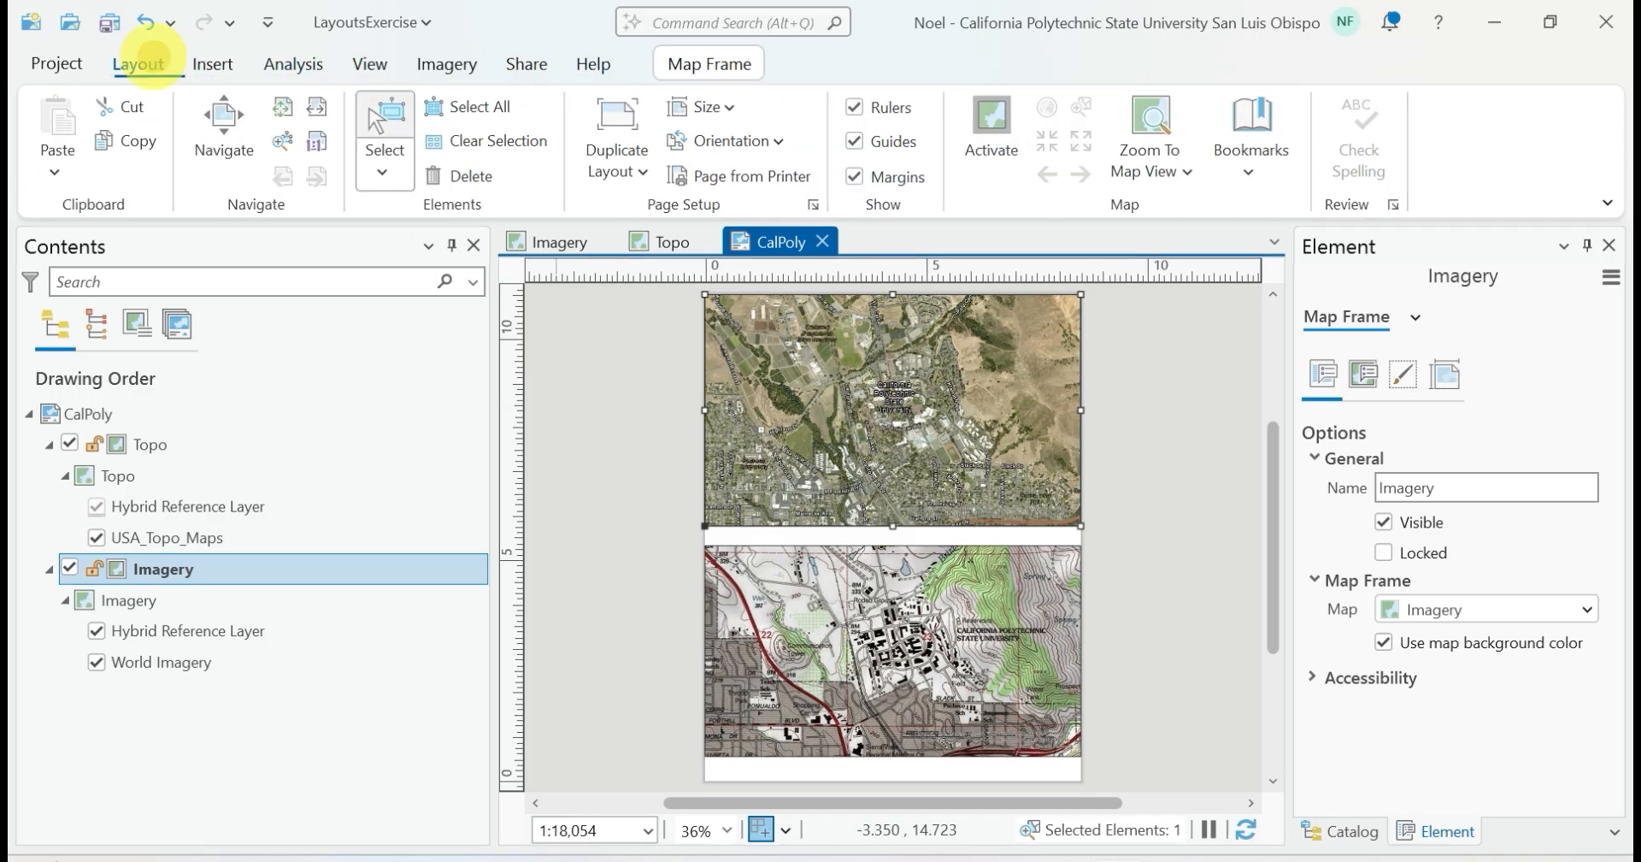
left_click(993, 120)
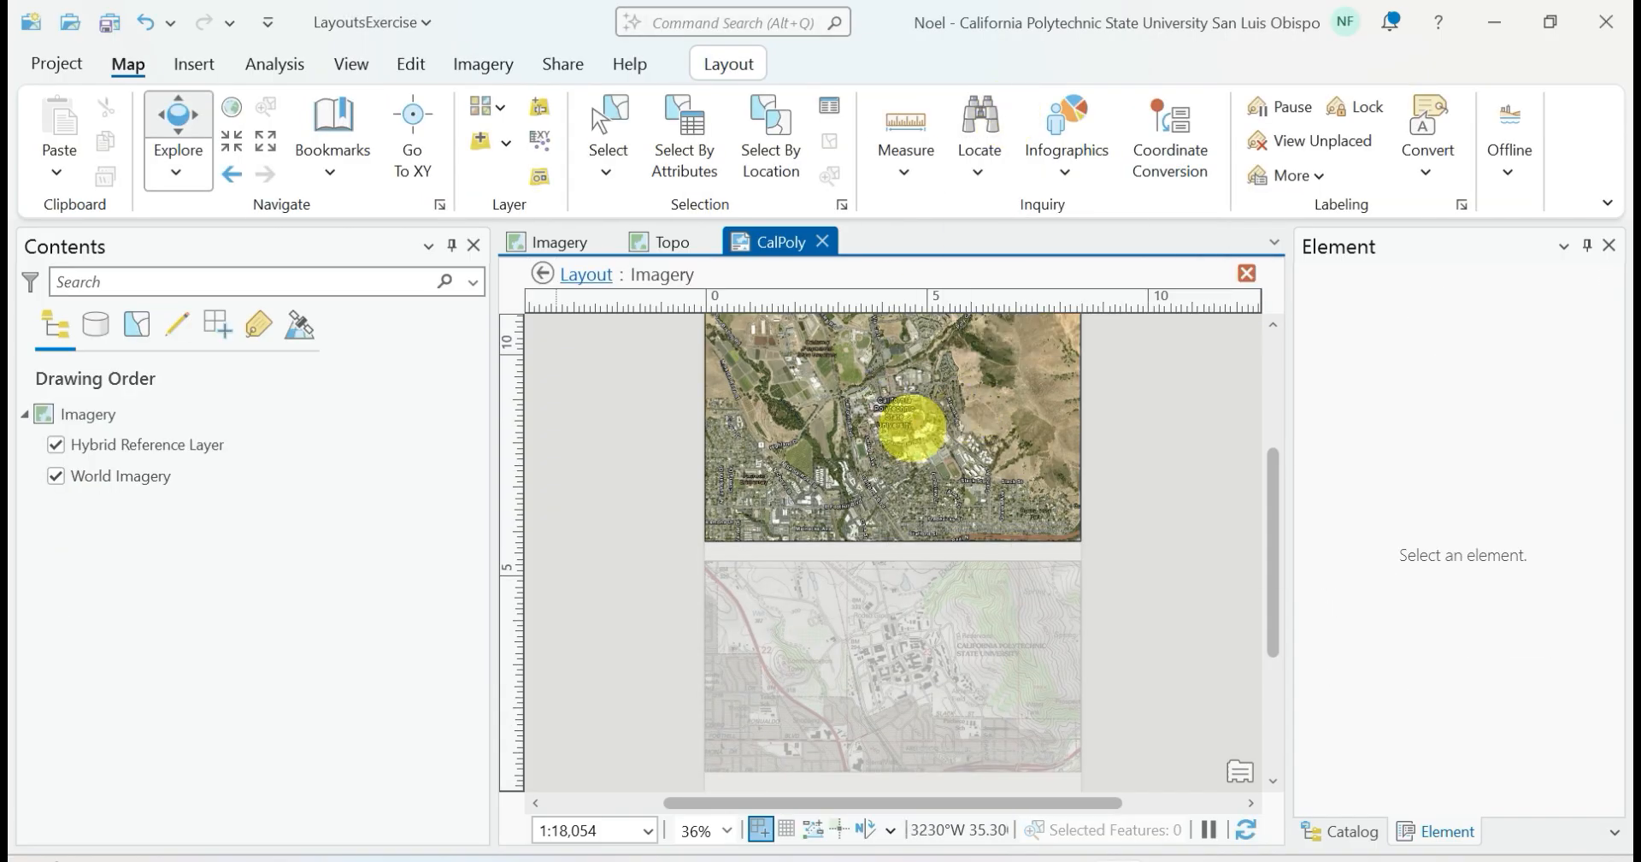
scroll(912, 428, "up", 2)
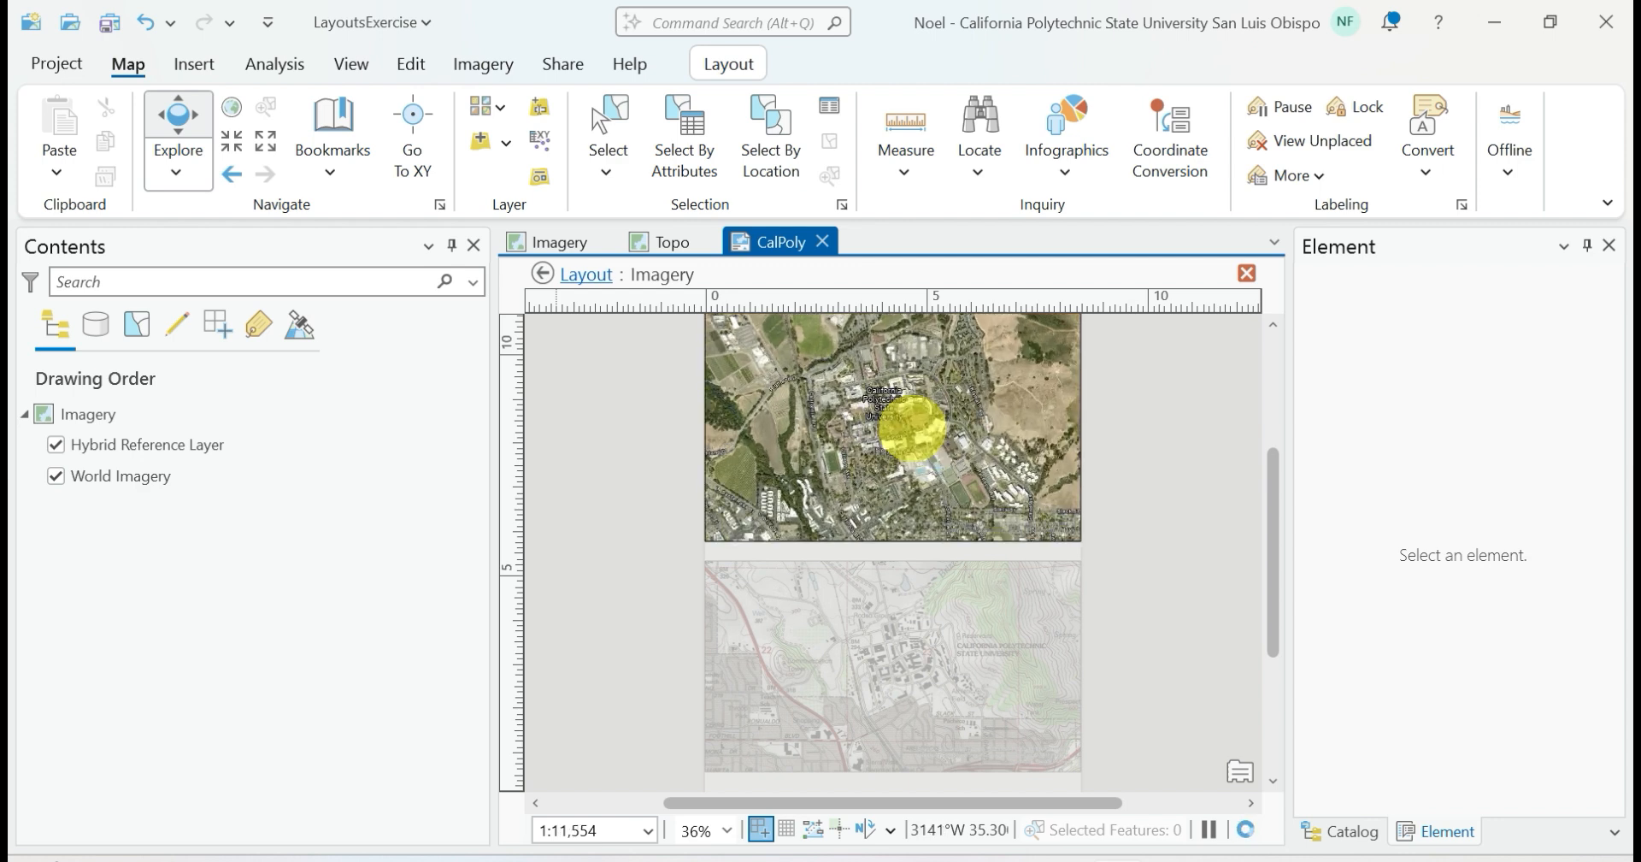
scroll(912, 428, "up", 4)
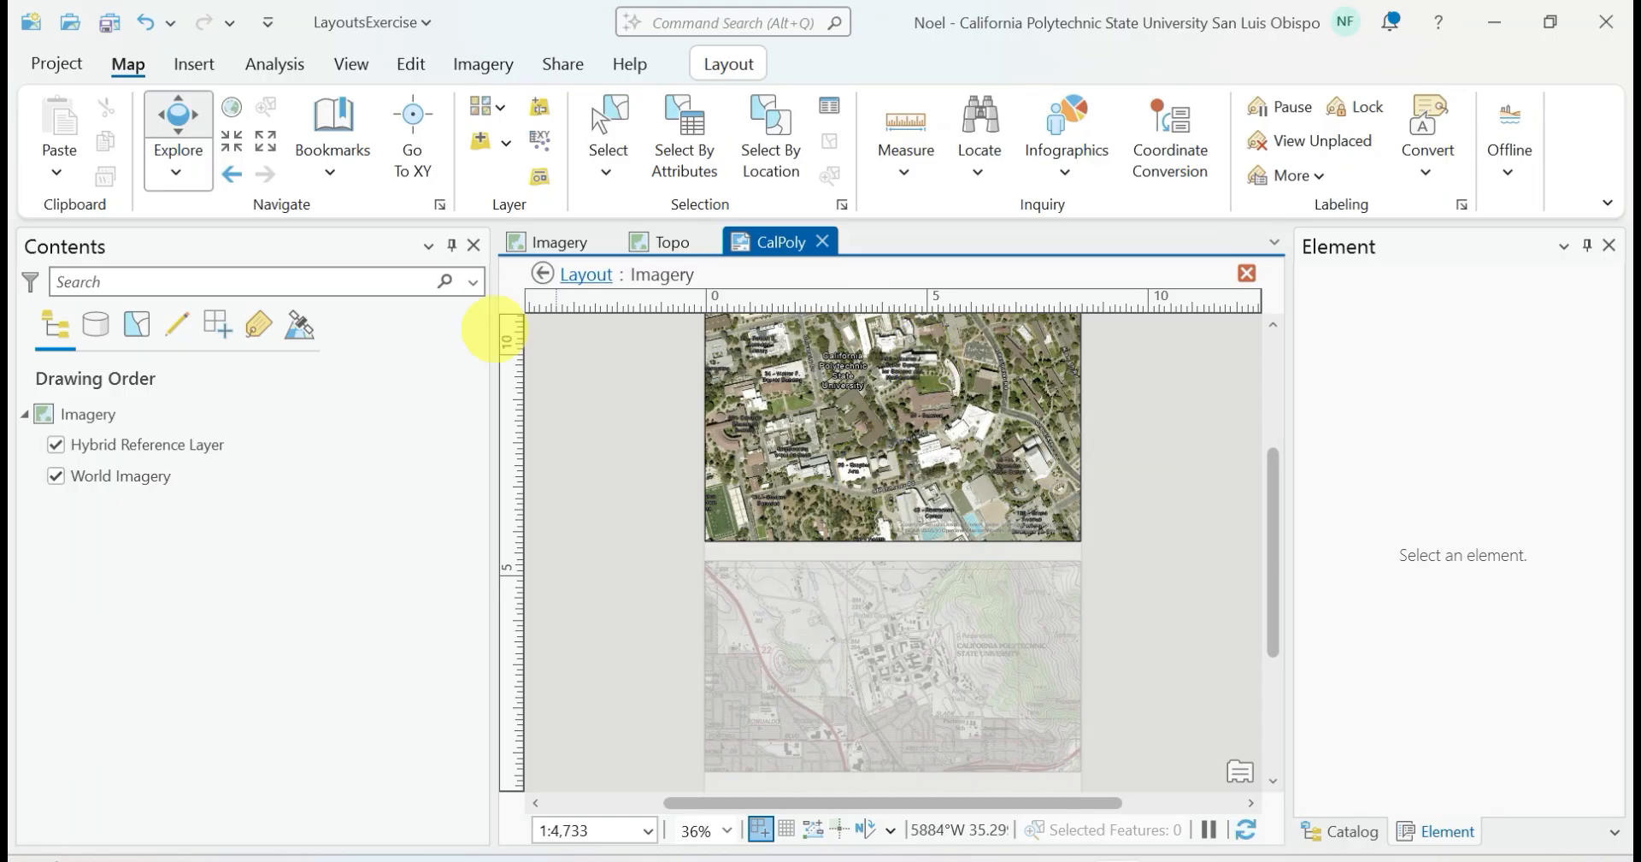
left_click(329, 154)
left_click(376, 318)
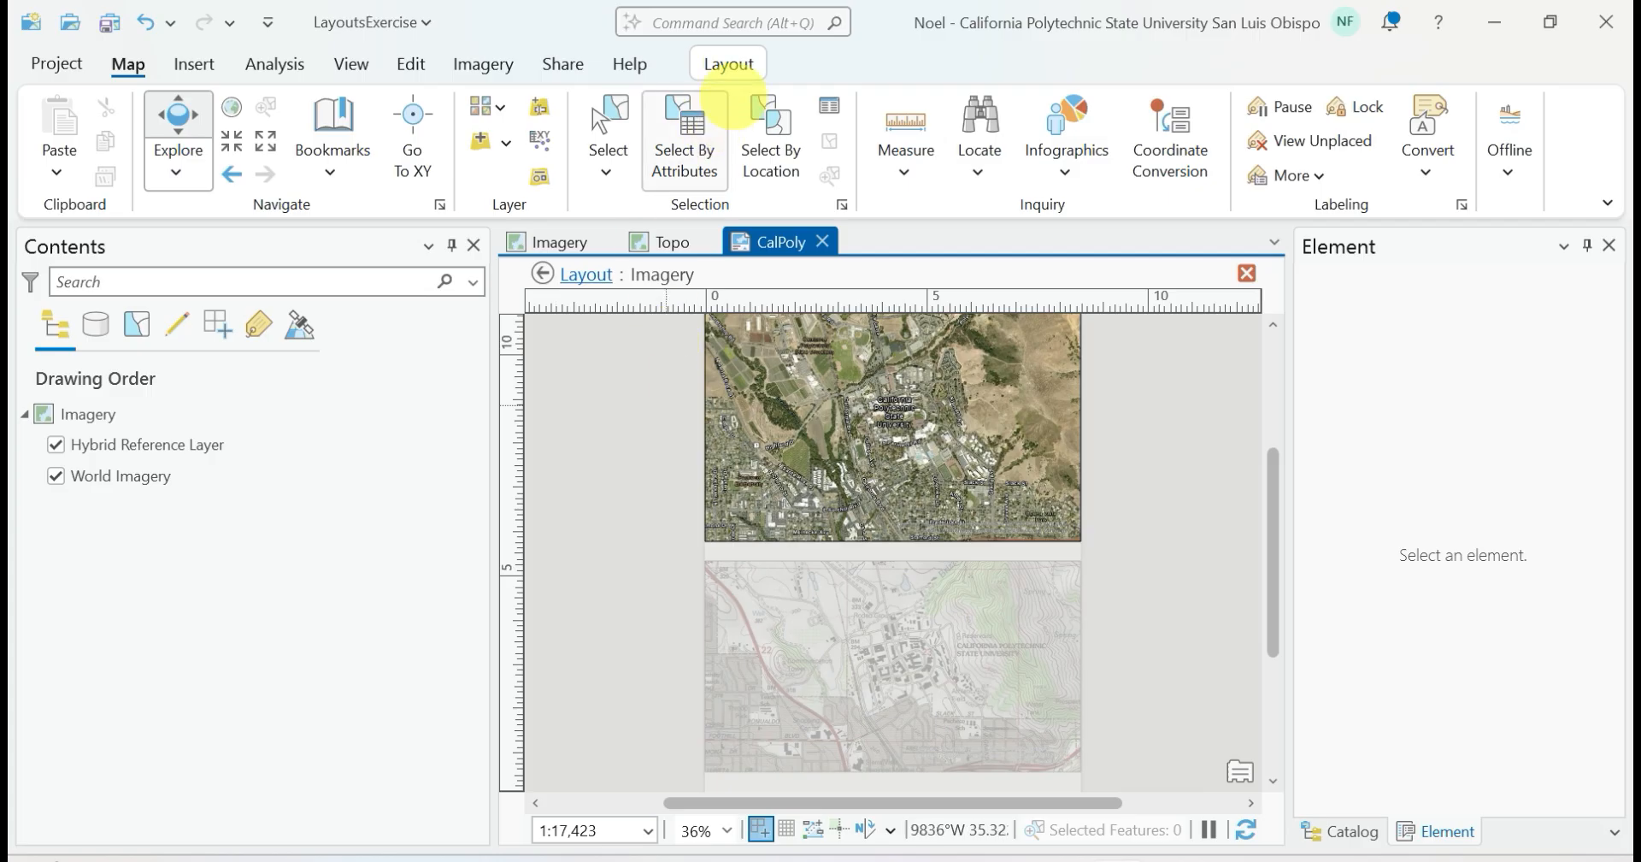
left_click(729, 63)
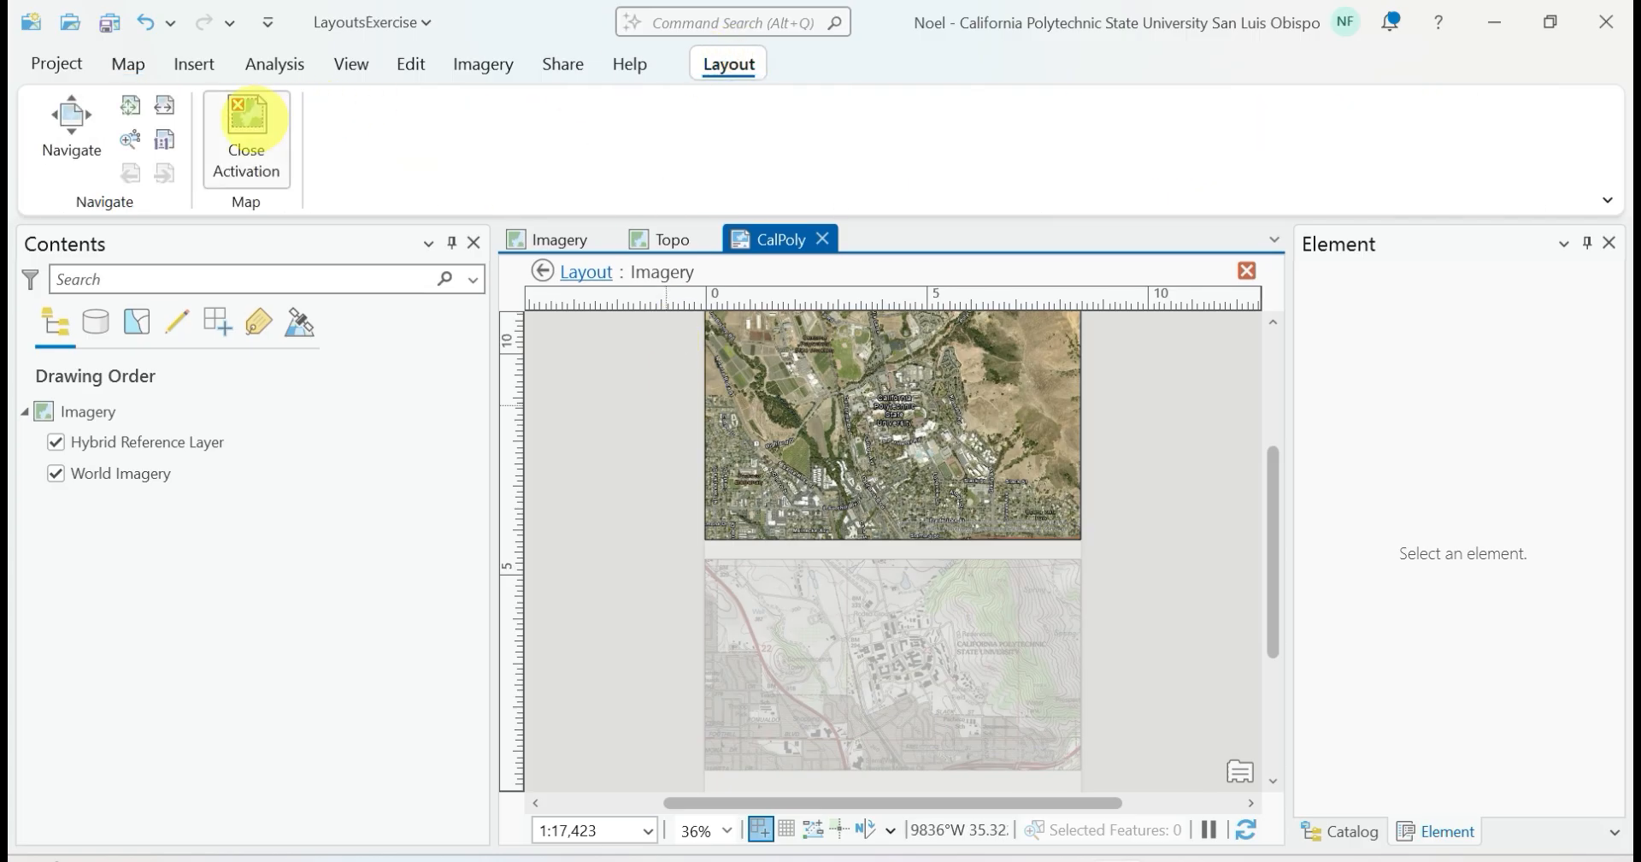
left_click(247, 128)
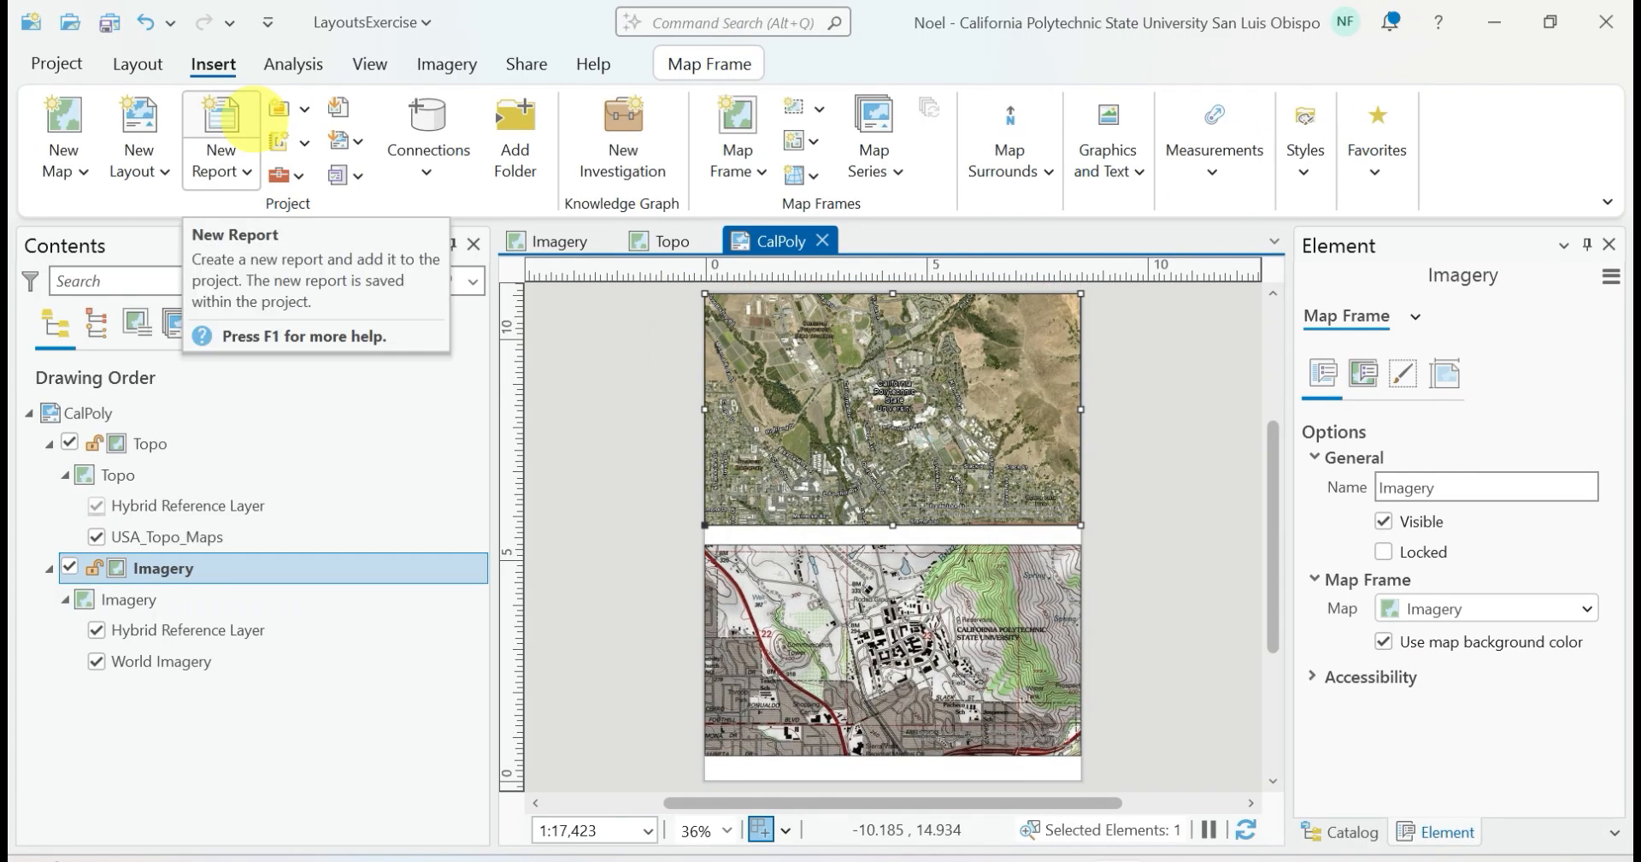
Activate the Topo map frame, apply the SLO bookmark to its extent, and close the activation
left_click(868, 588)
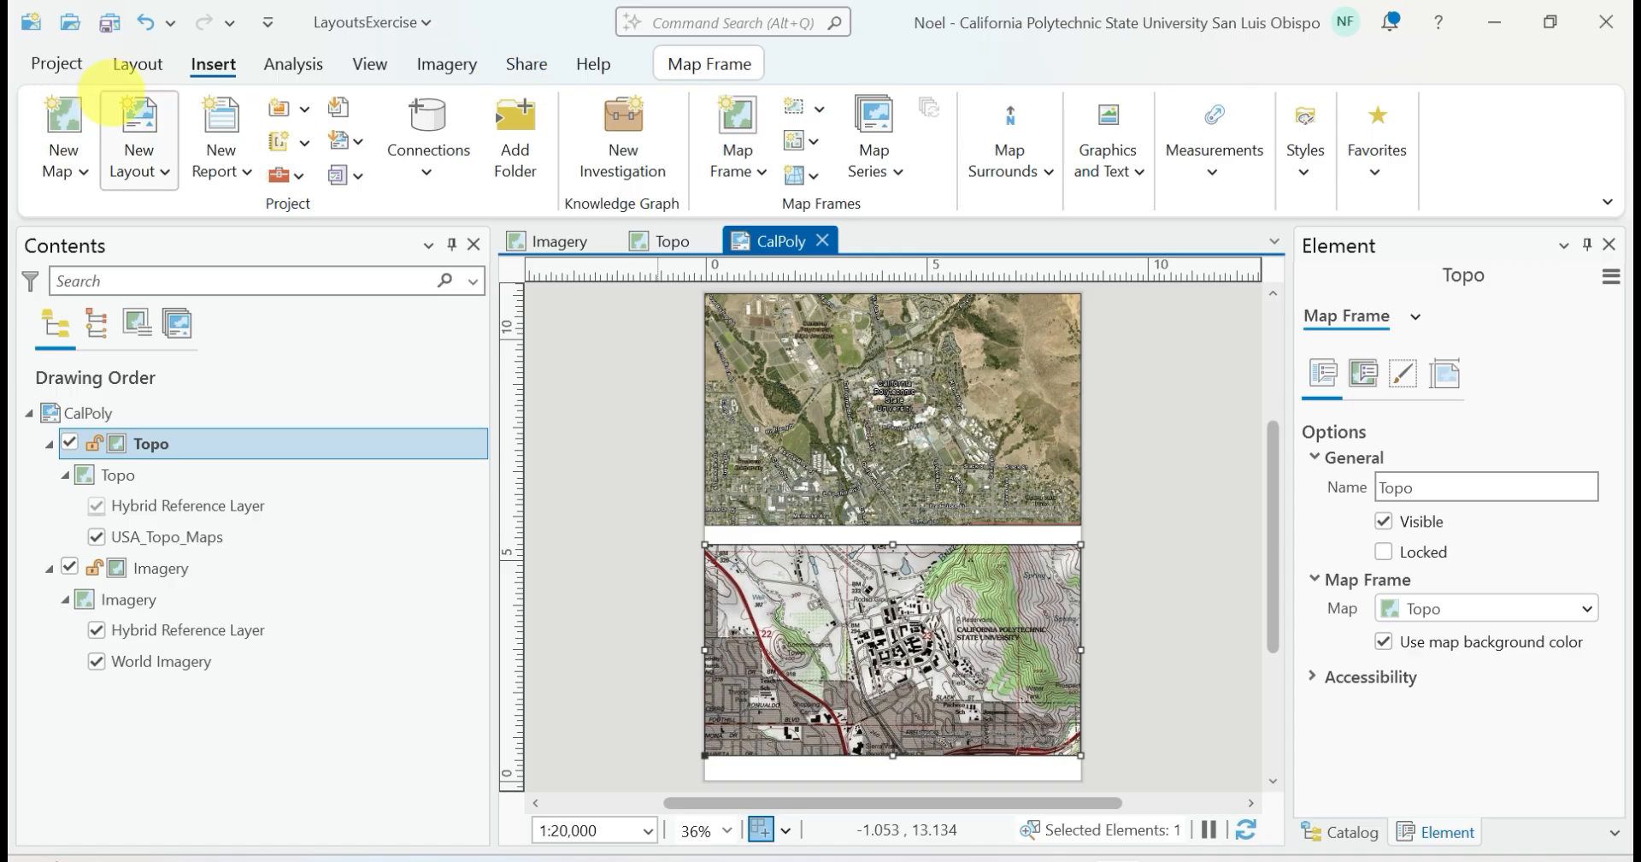
left_click(137, 64)
left_click(991, 137)
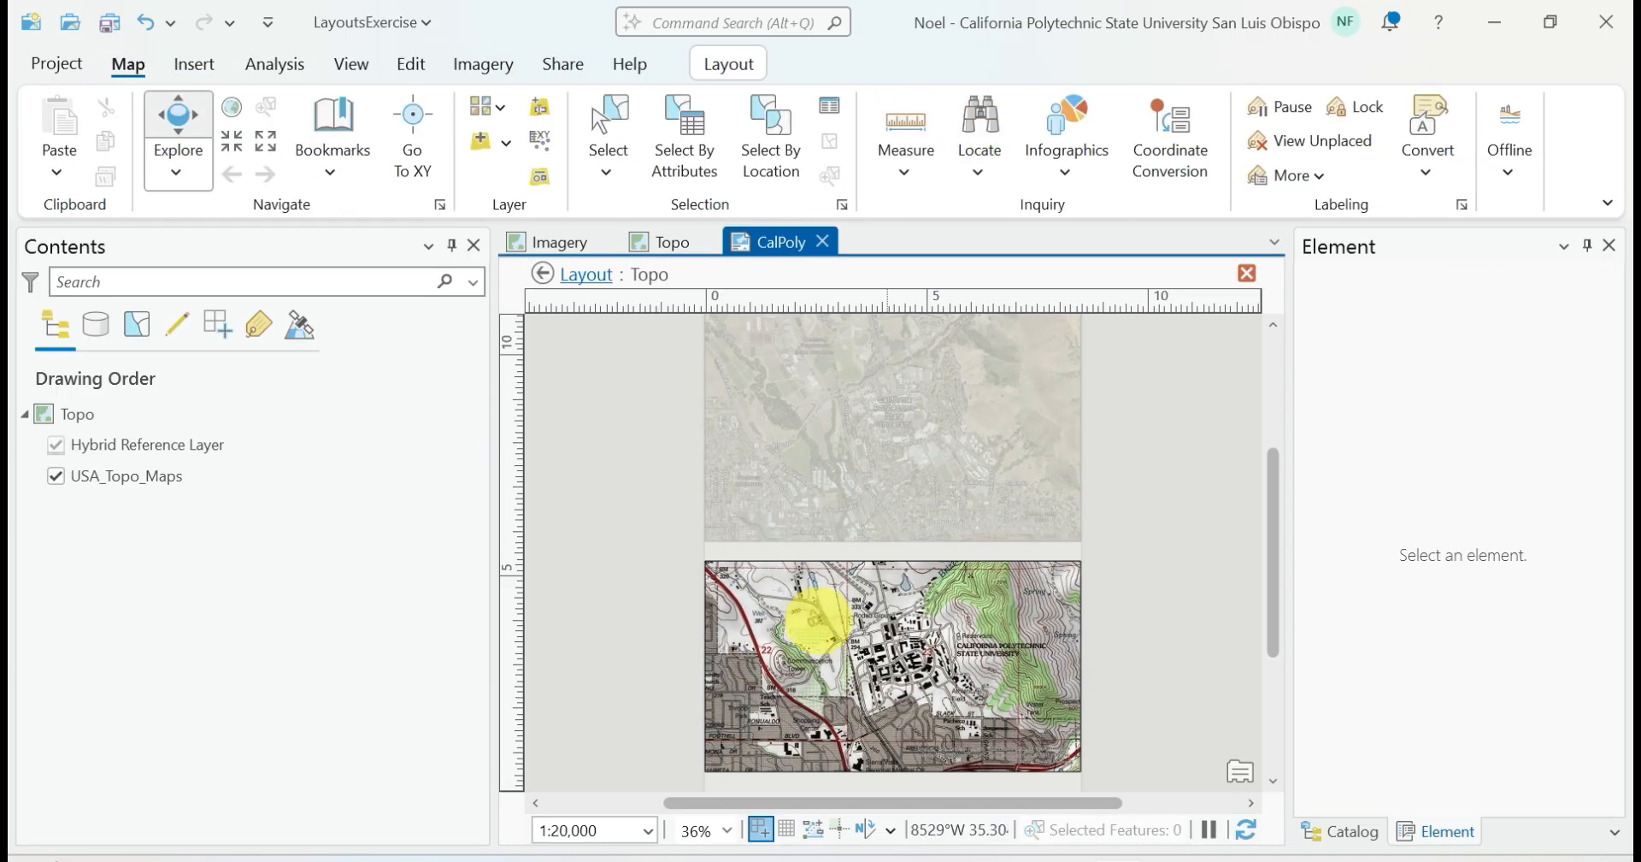
left_click(330, 166)
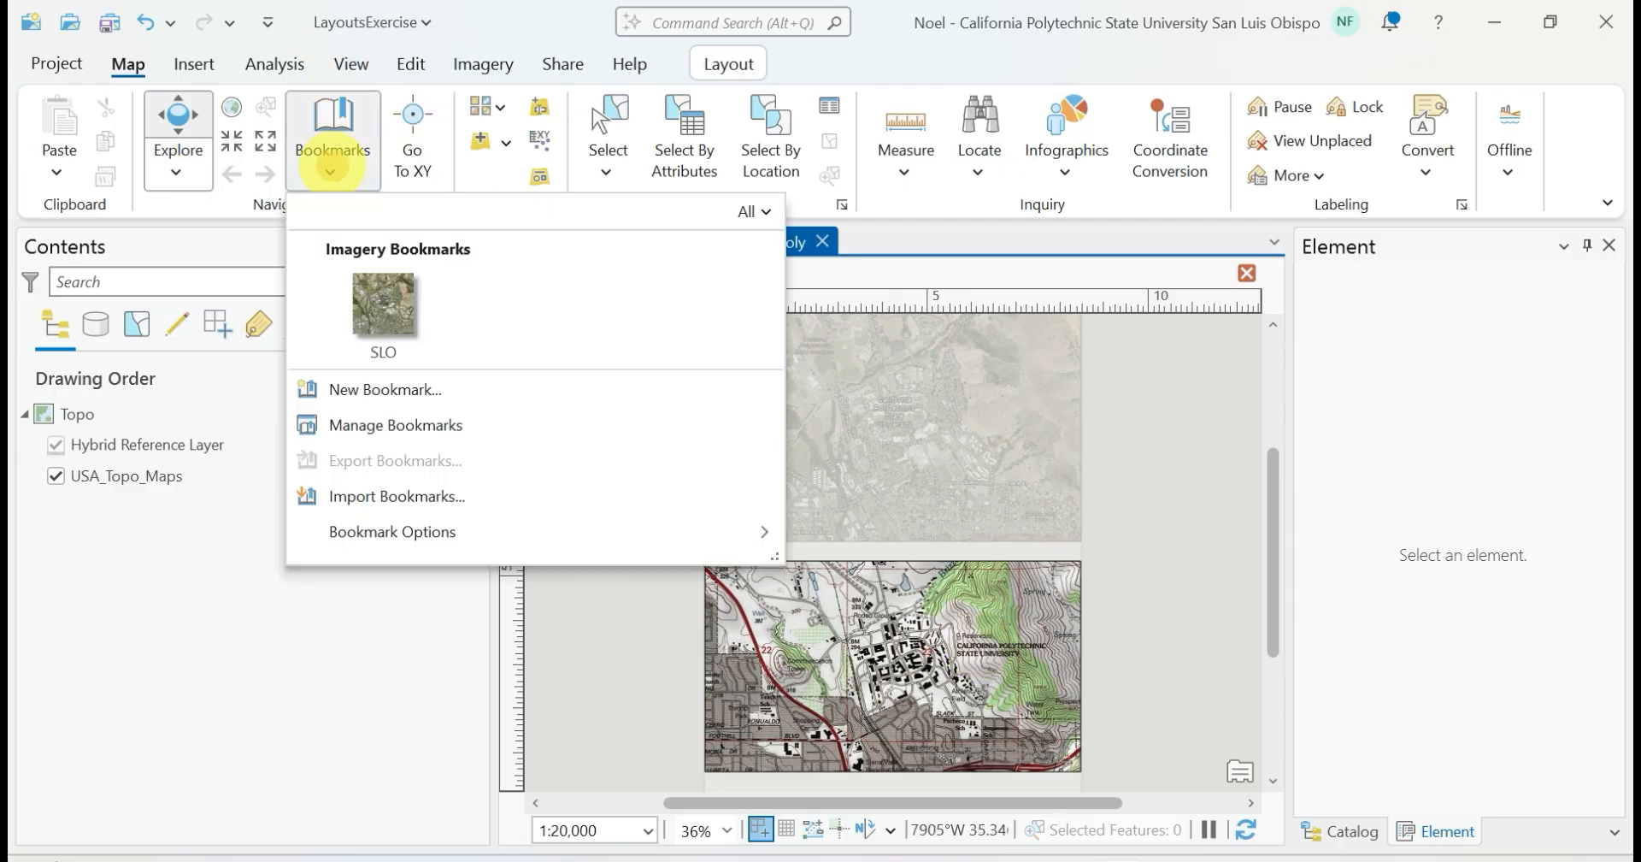
left_click(406, 317)
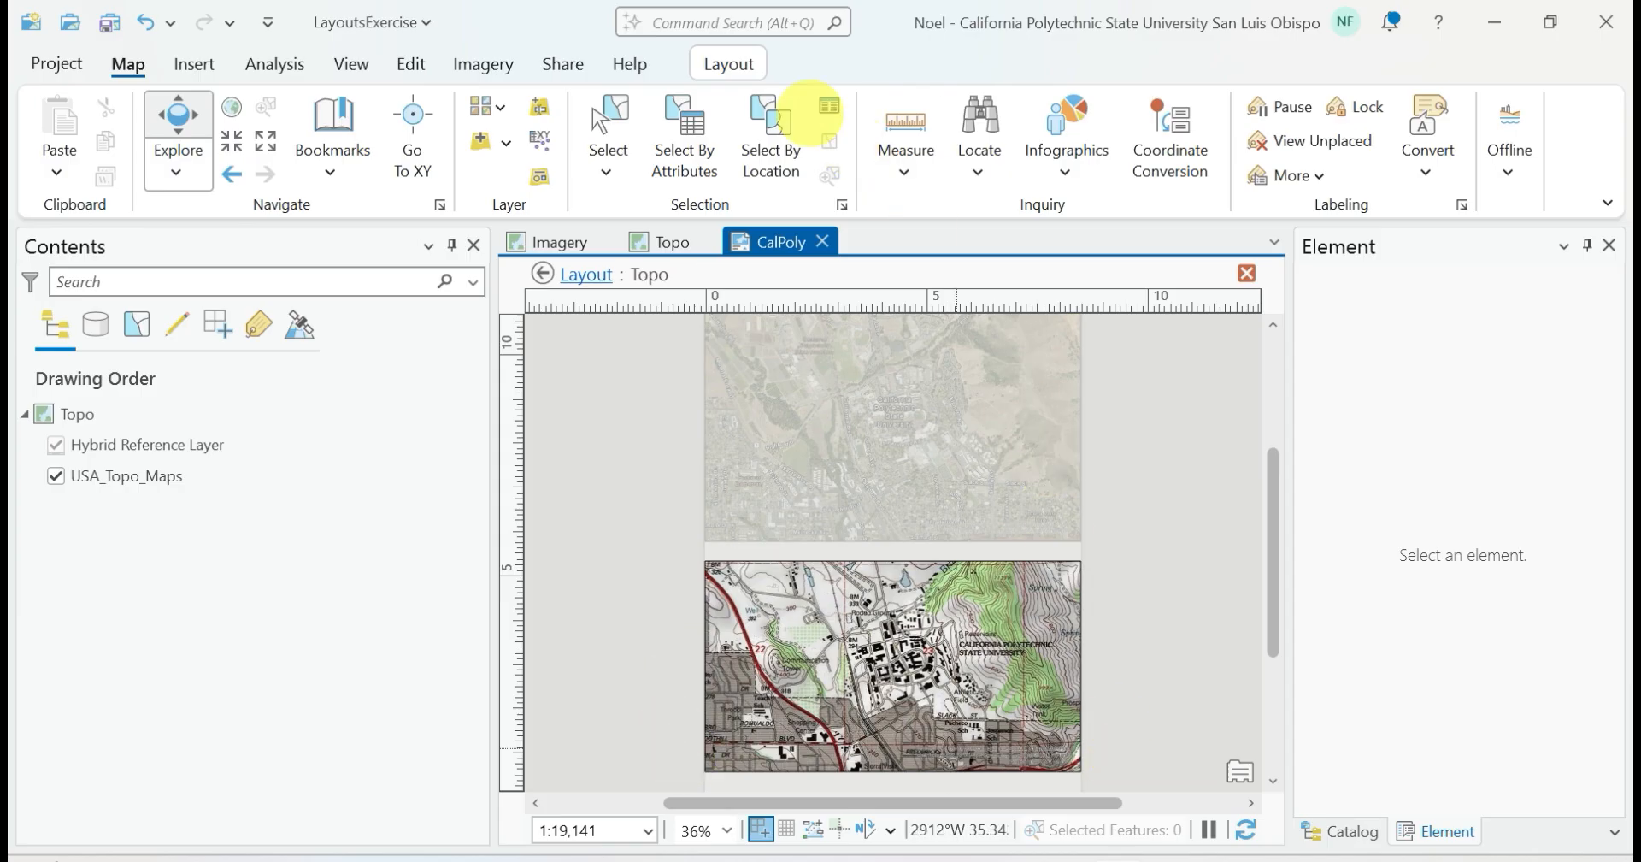
left_click(729, 63)
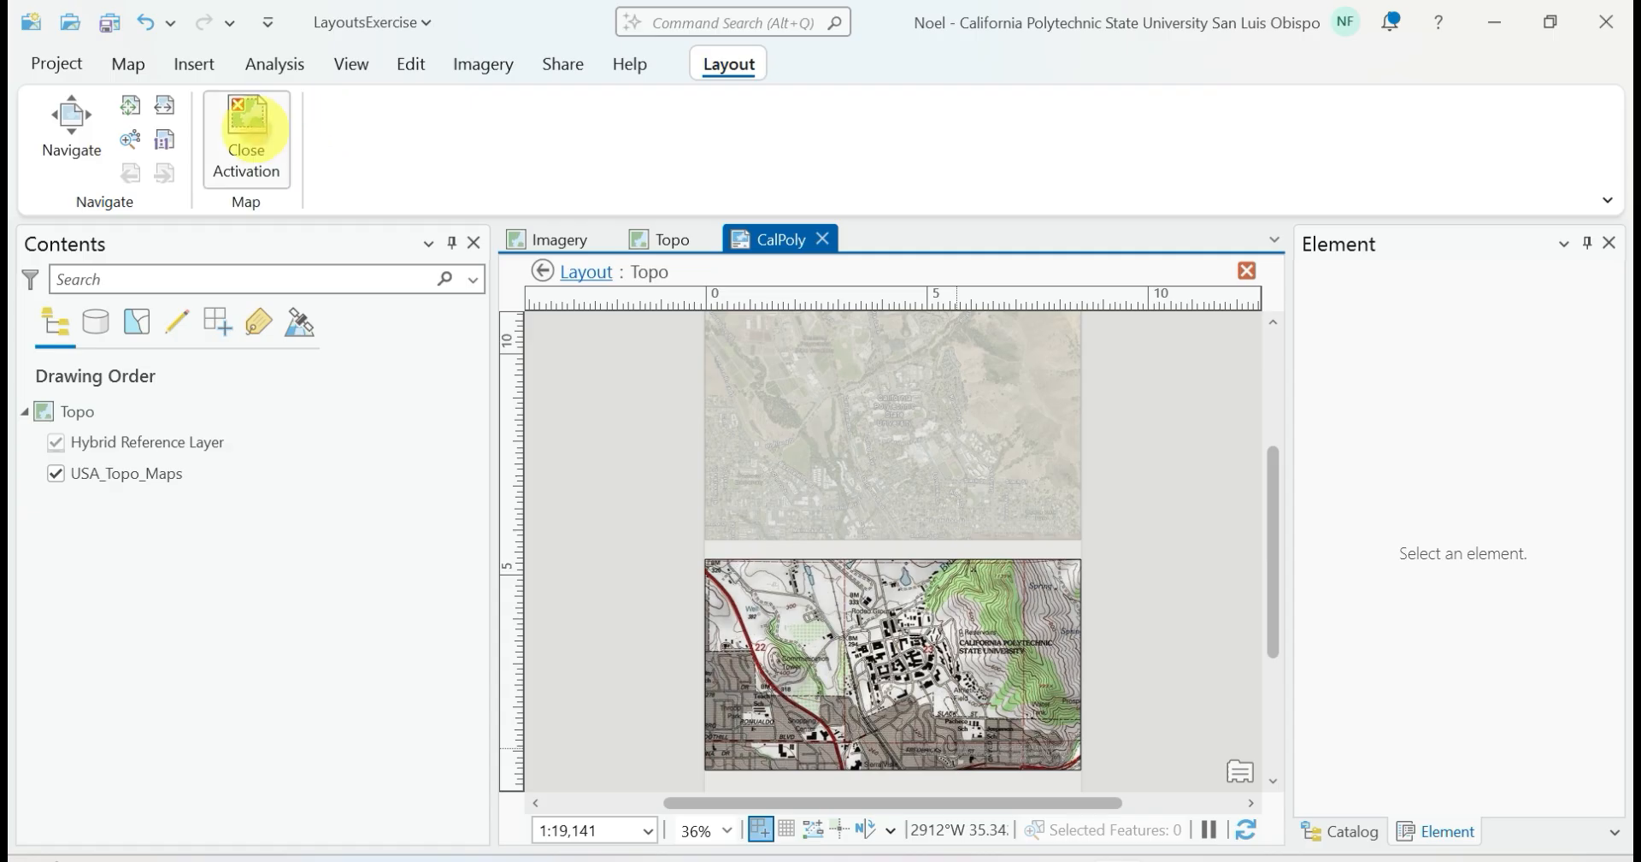
left_click(246, 130)
left_click(630, 443)
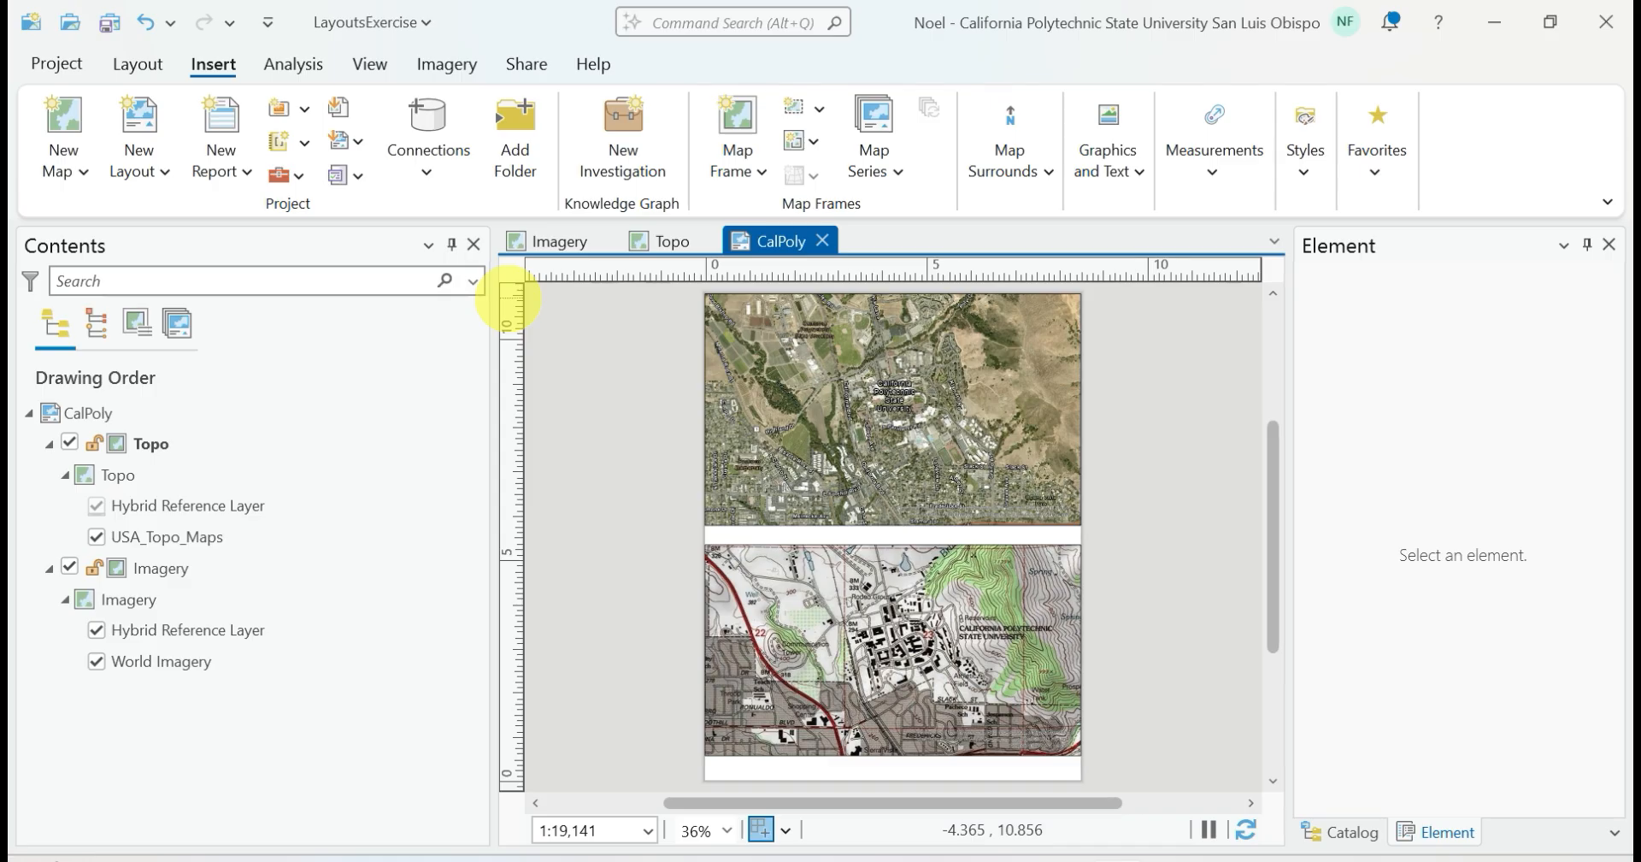
Add two horizontal guides, one just below the page's top edge and one along the Imagery frame's bottom edge
right_click(510, 300)
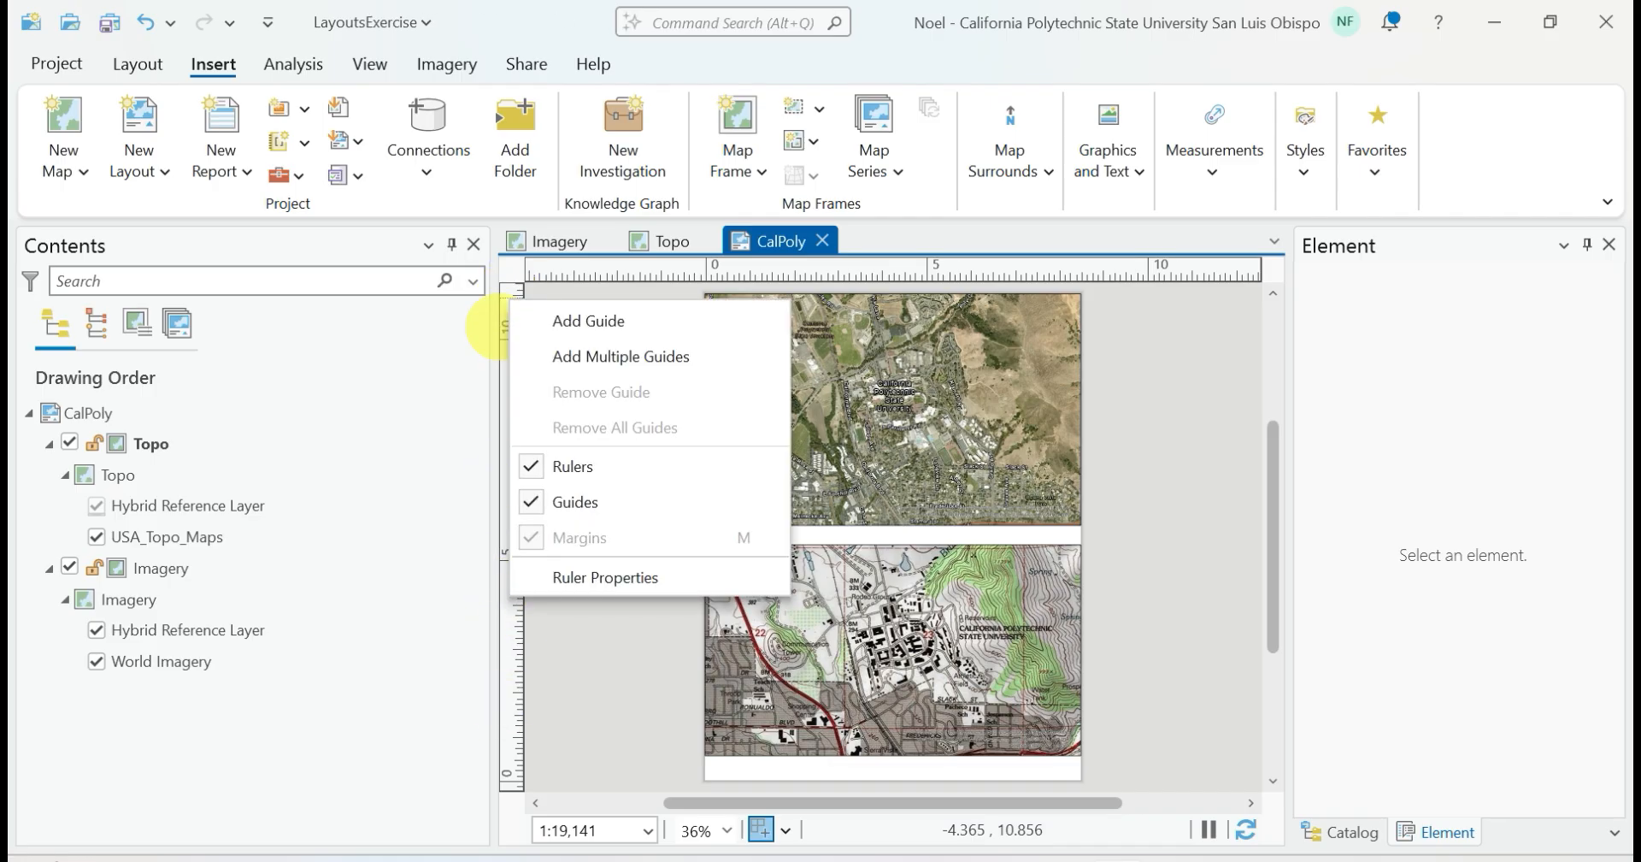
left_click(595, 321)
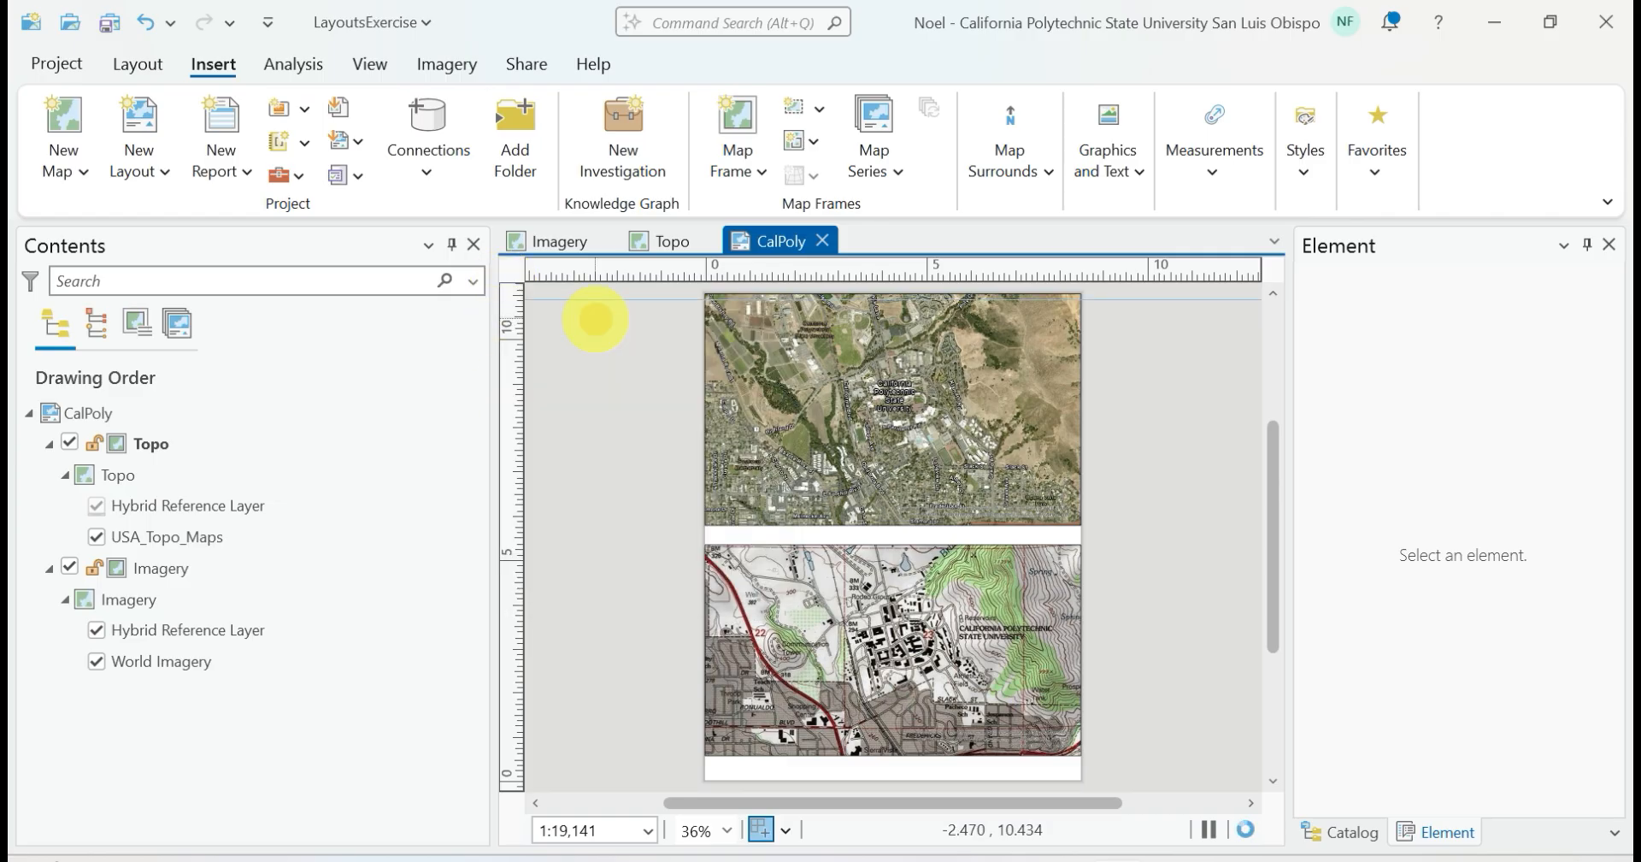
left_click_drag(513, 299, 516, 303)
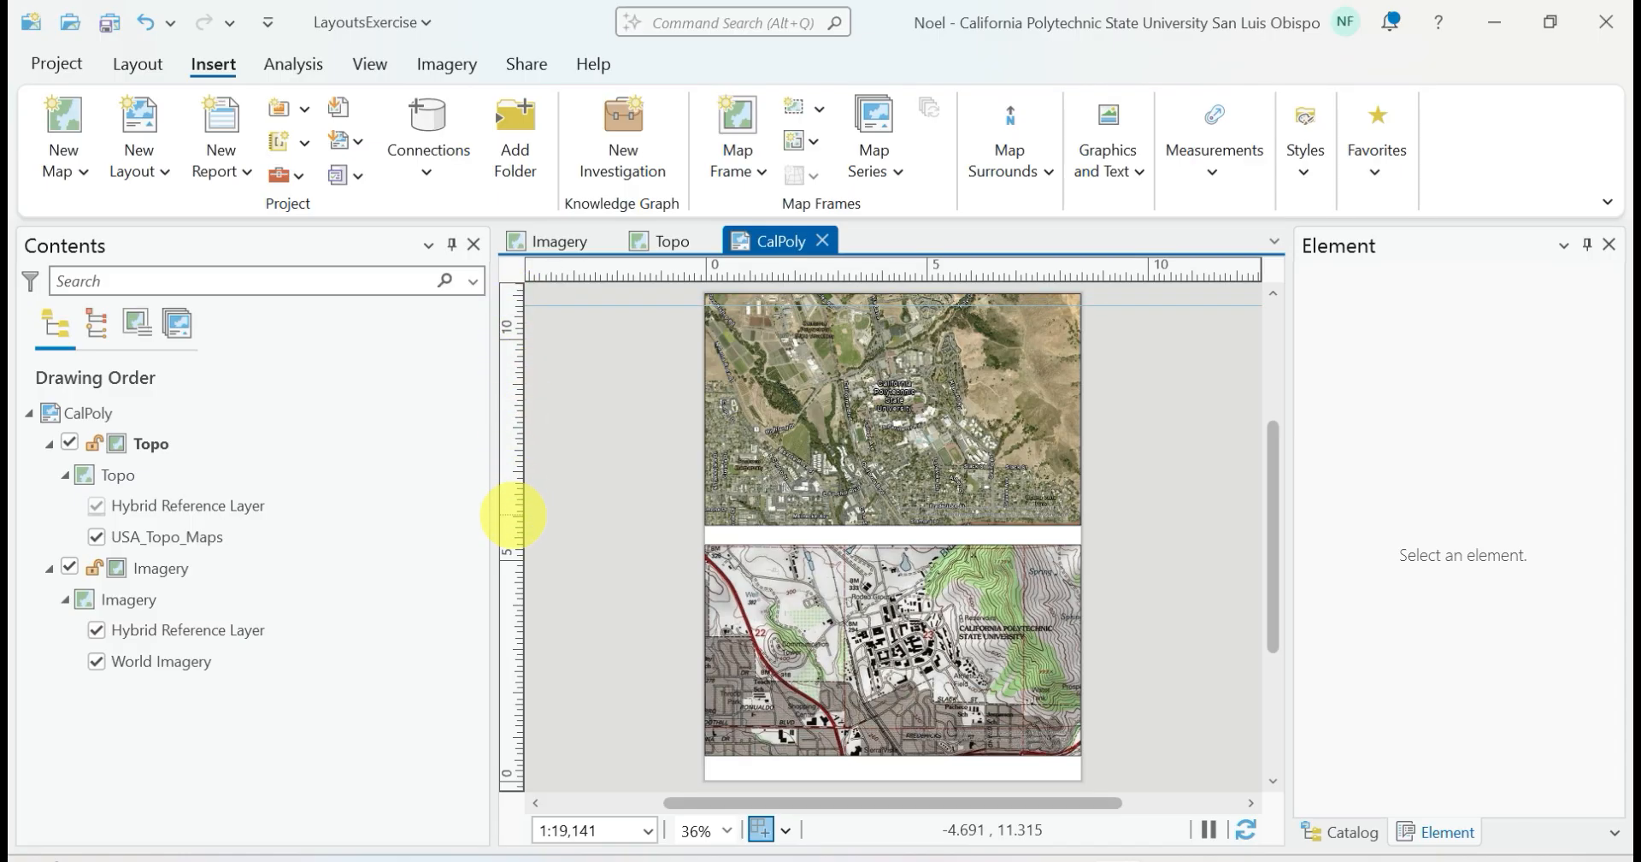
right_click(513, 515)
left_click(530, 504)
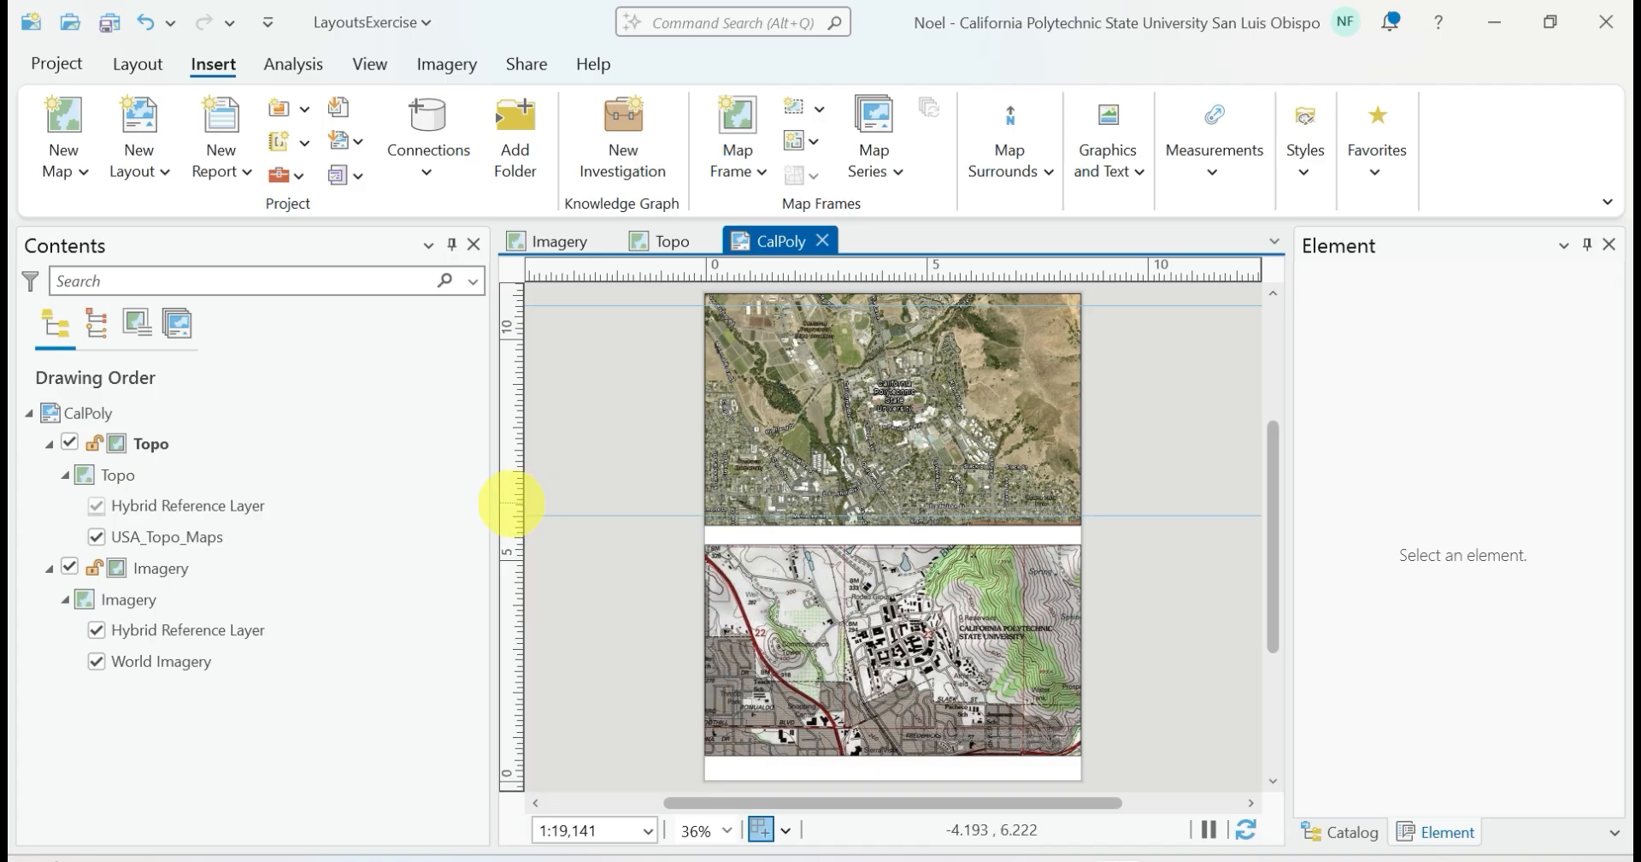
left_click_drag(513, 516, 512, 525)
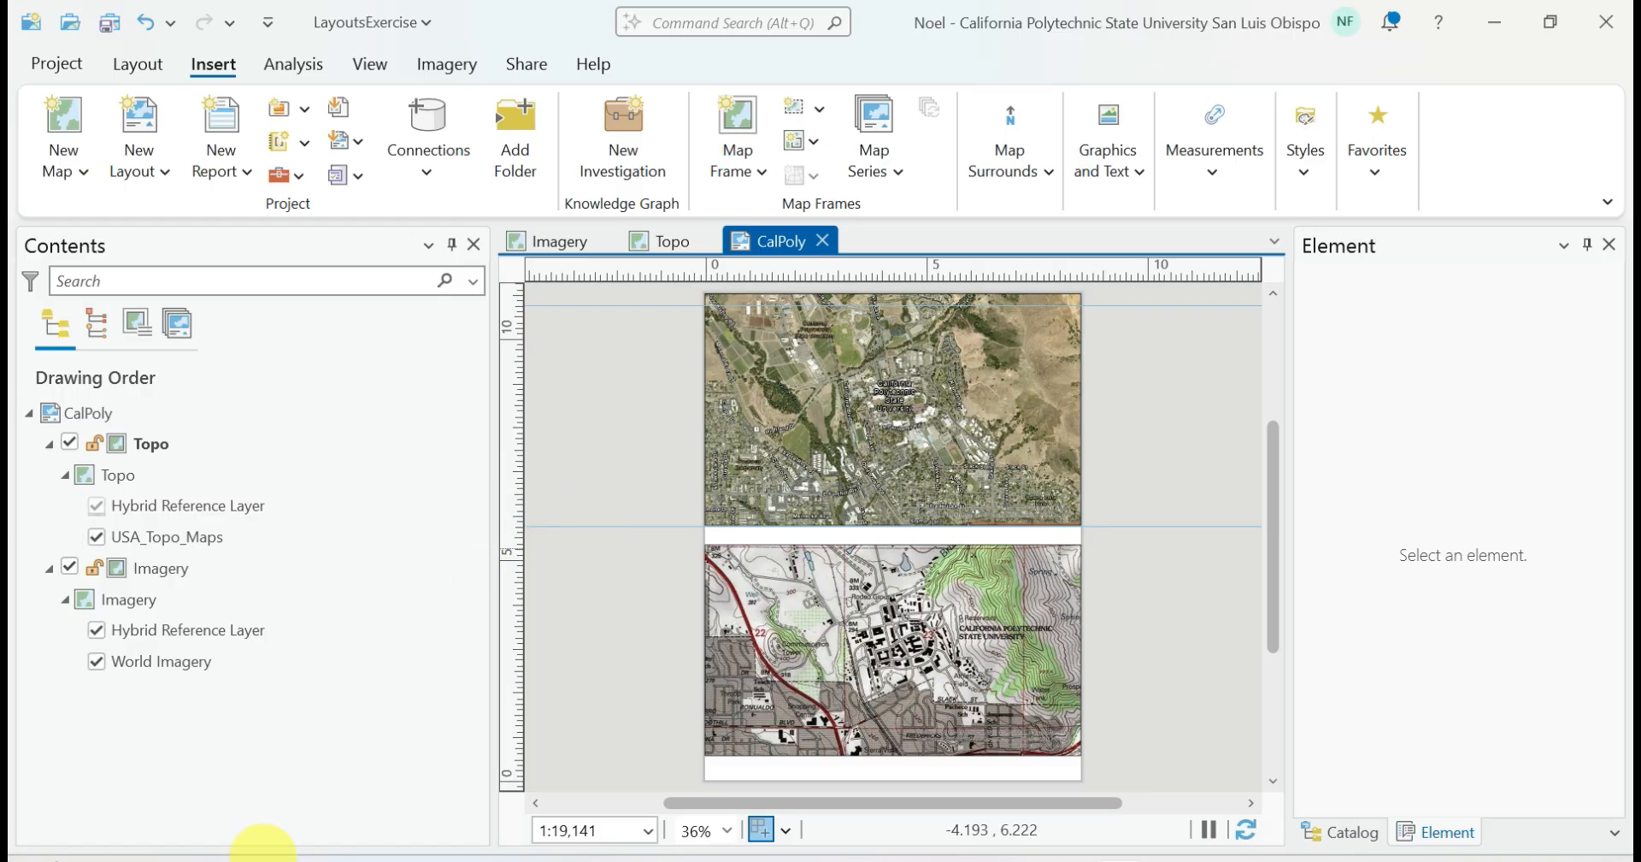
Add a horizontal guide between the Topo map frame's bottom edge and the bottom edge of the page
left_click(28, 859)
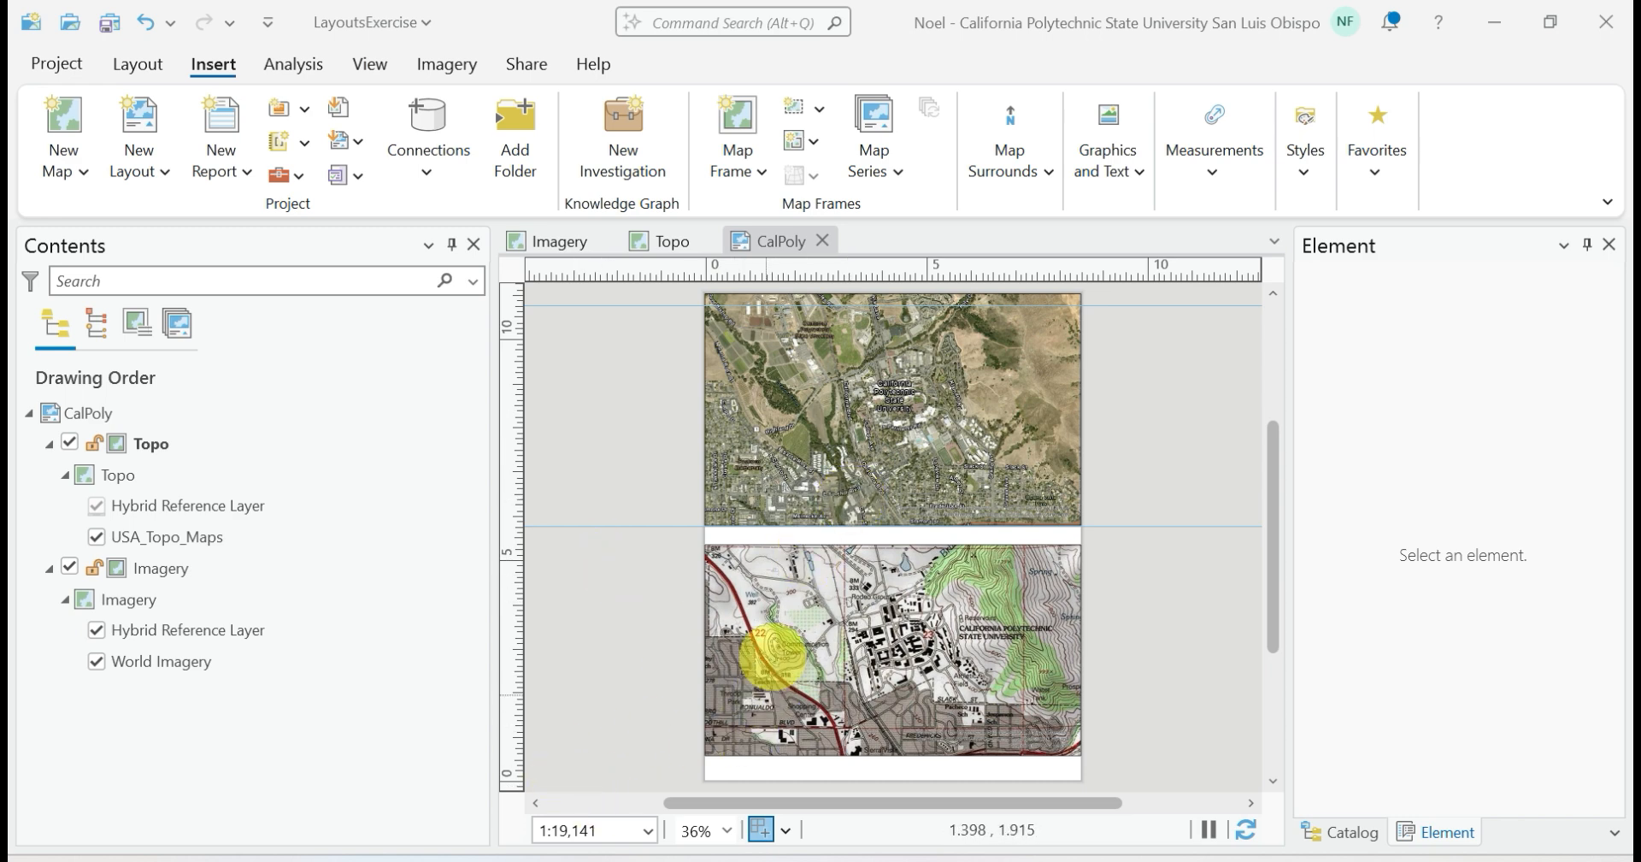
left_click(767, 661)
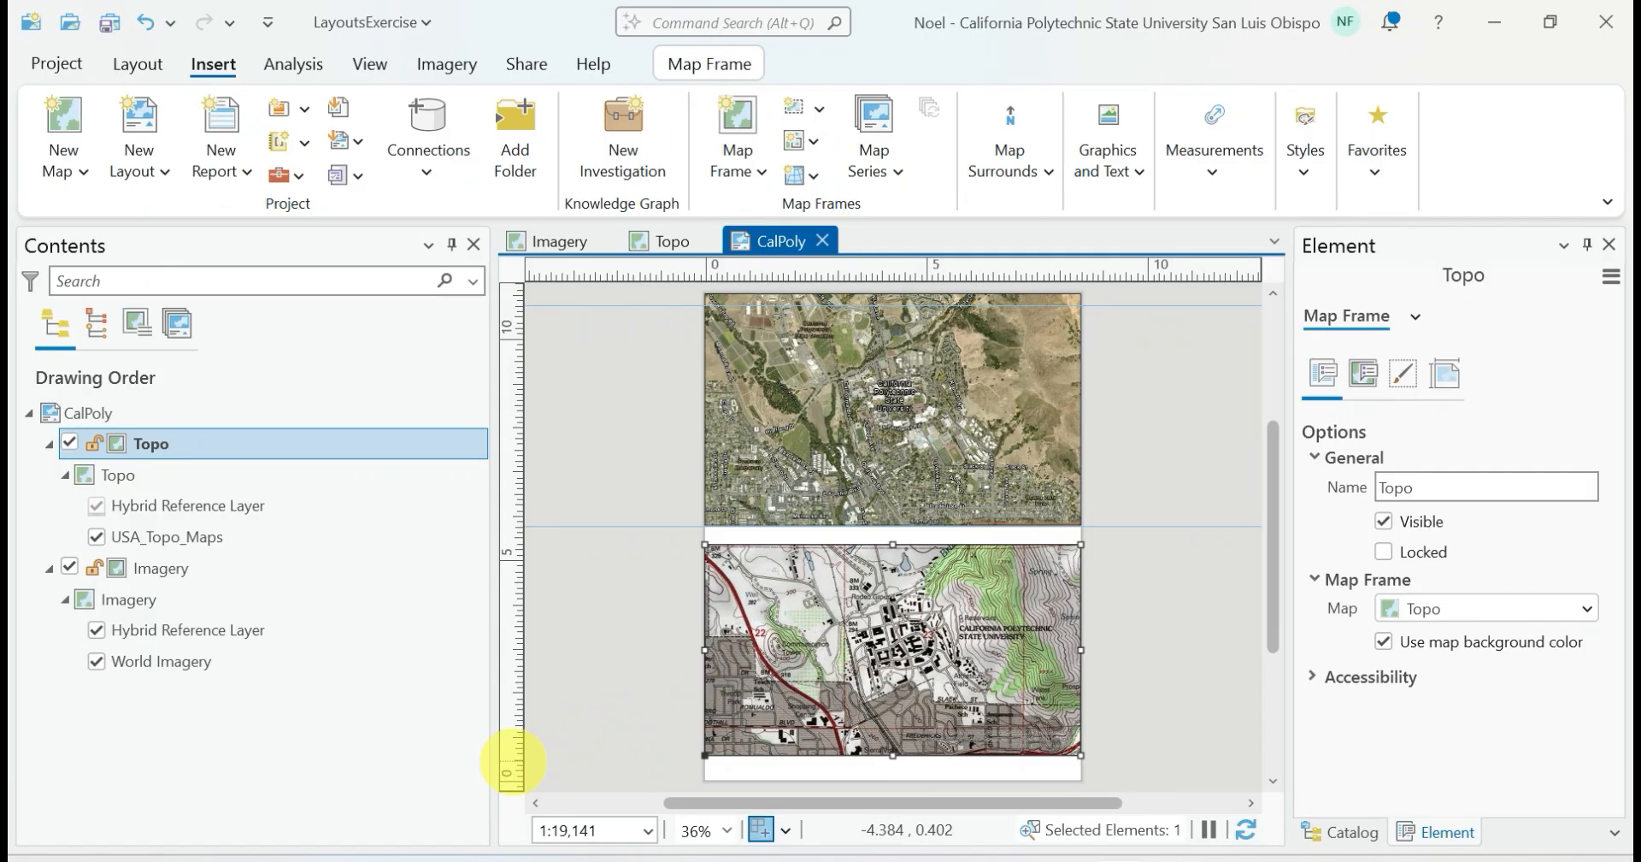
right_click(513, 761)
left_click(566, 430)
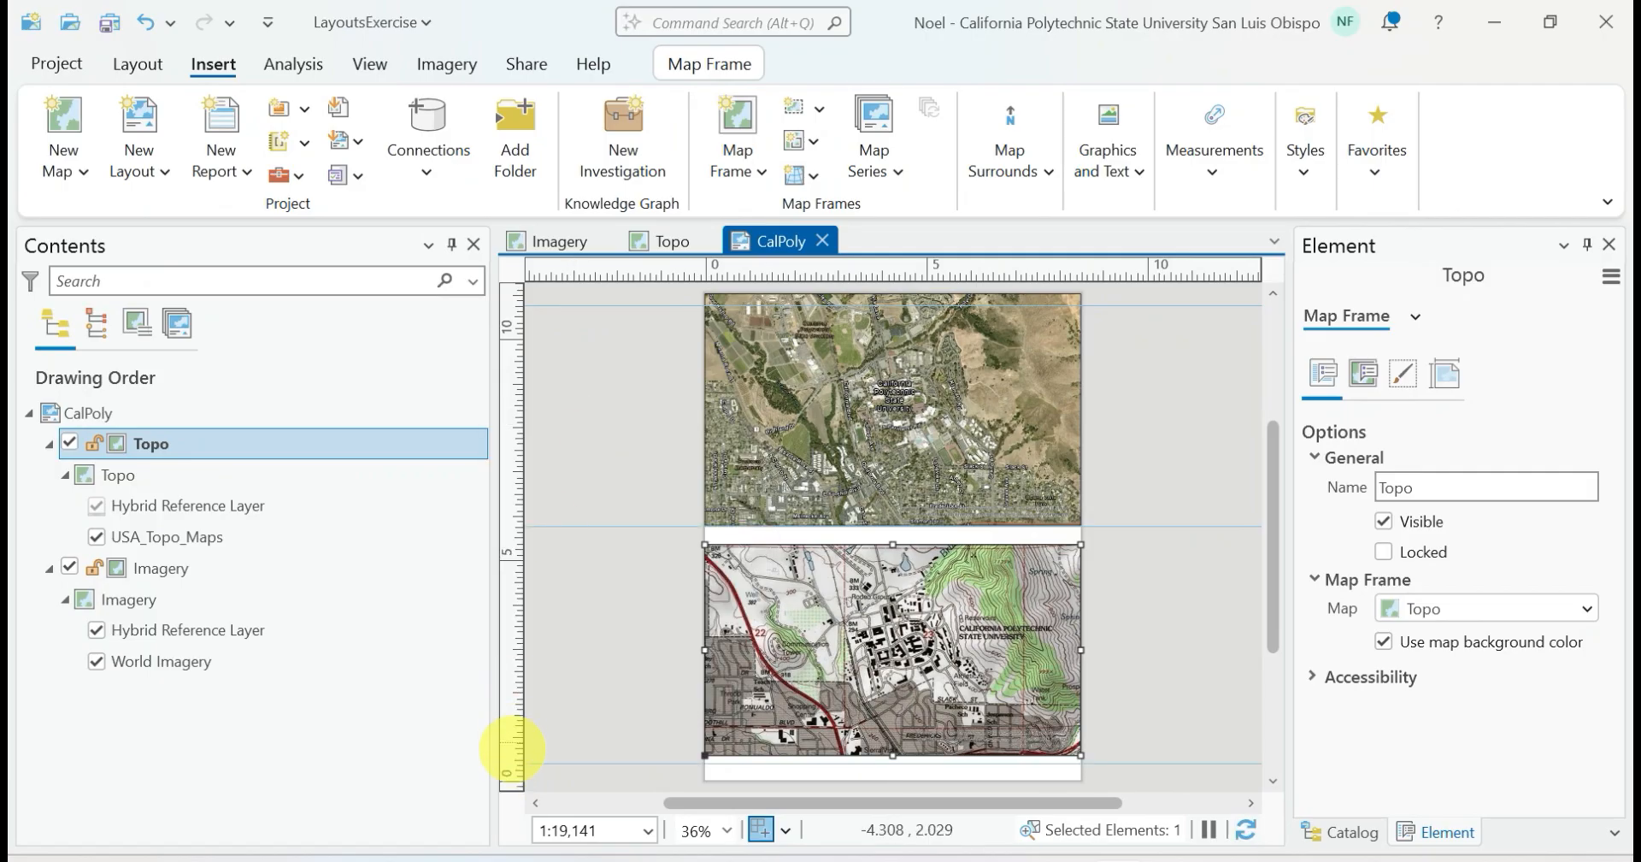
left_click_drag(512, 763, 512, 770)
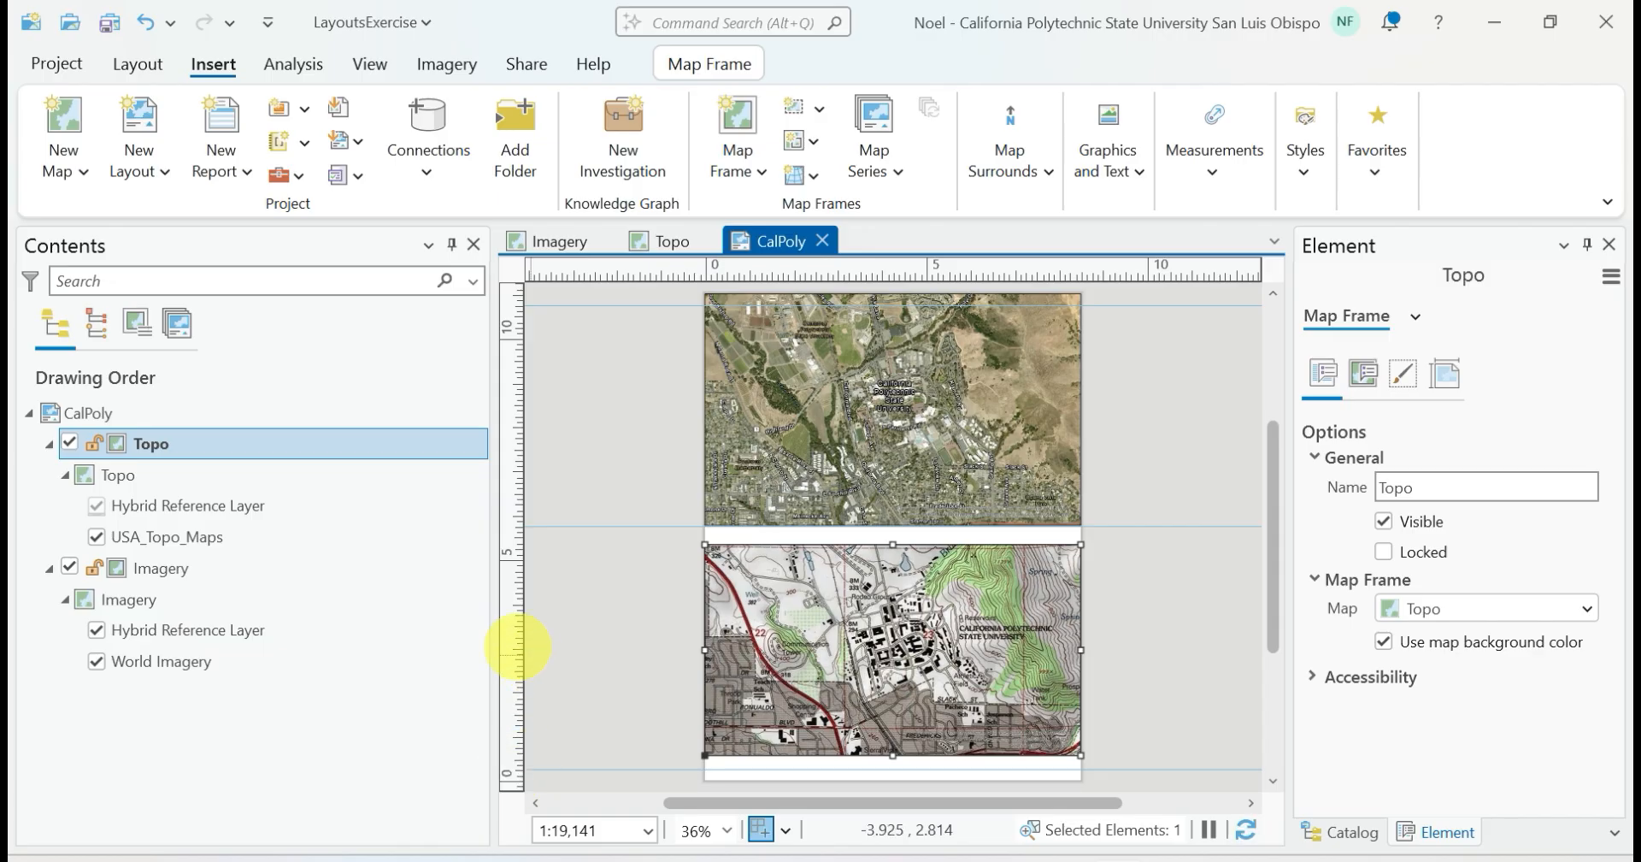
Add a horizontal guide slightly below the Topo frame's top edge and move the frame down between this guide and the bottom one
right_click(512, 558)
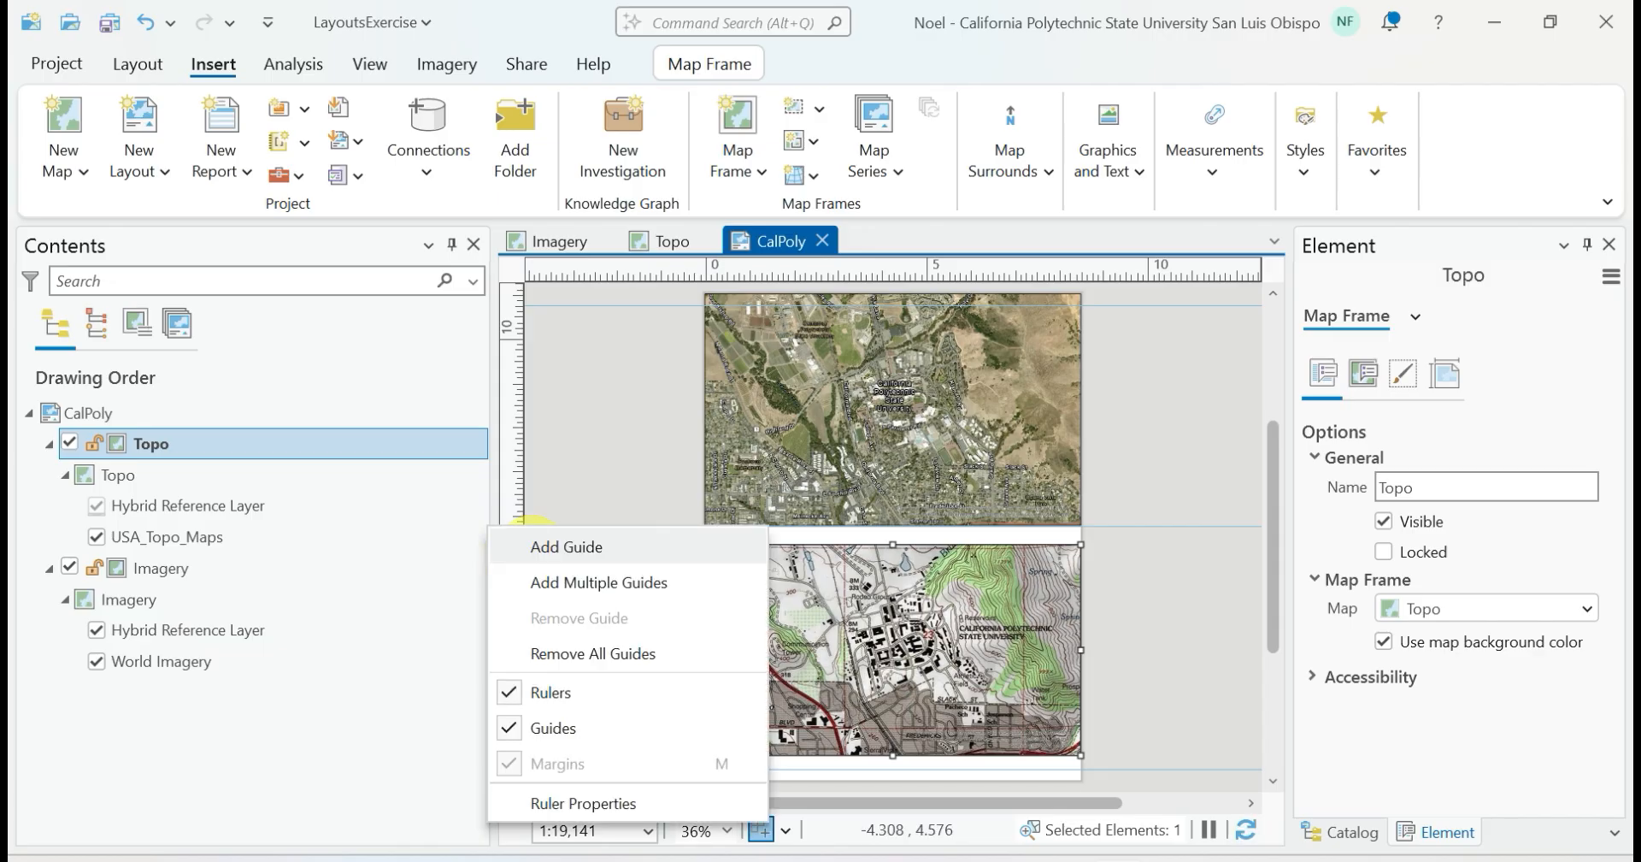
left_click(531, 547)
left_click_drag(897, 588, 897, 603)
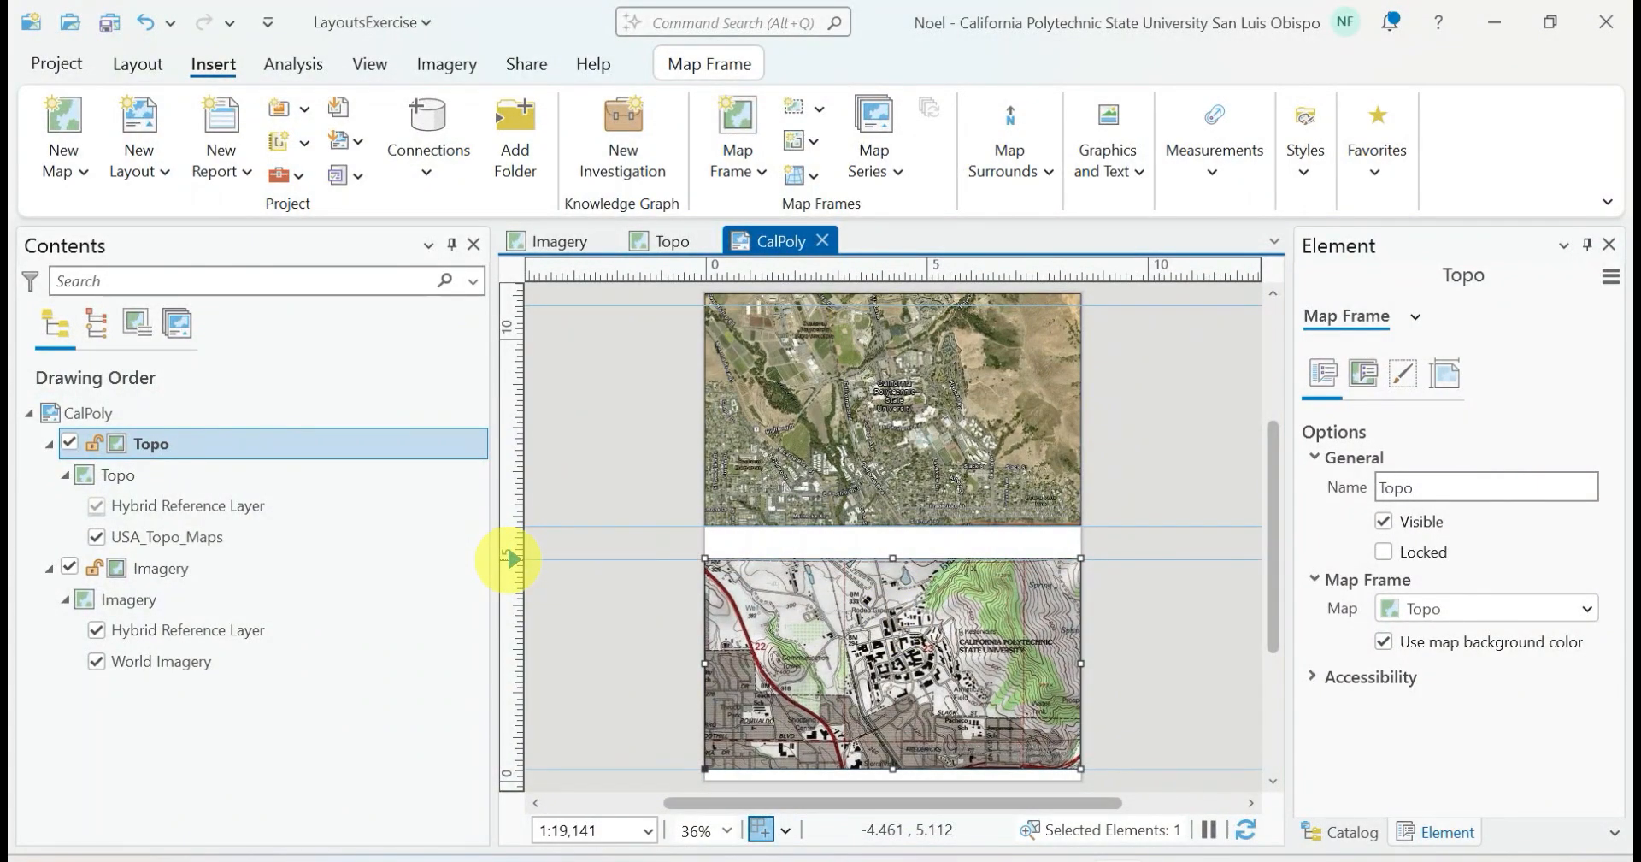
Move the guide at the Topo frame's top edge down into the frame and remove it
mouse_move(512, 559)
left_mouse_down()
mouse_move(513, 462)
mouse_move(513, 586)
left_mouse_up()
right_click(514, 586)
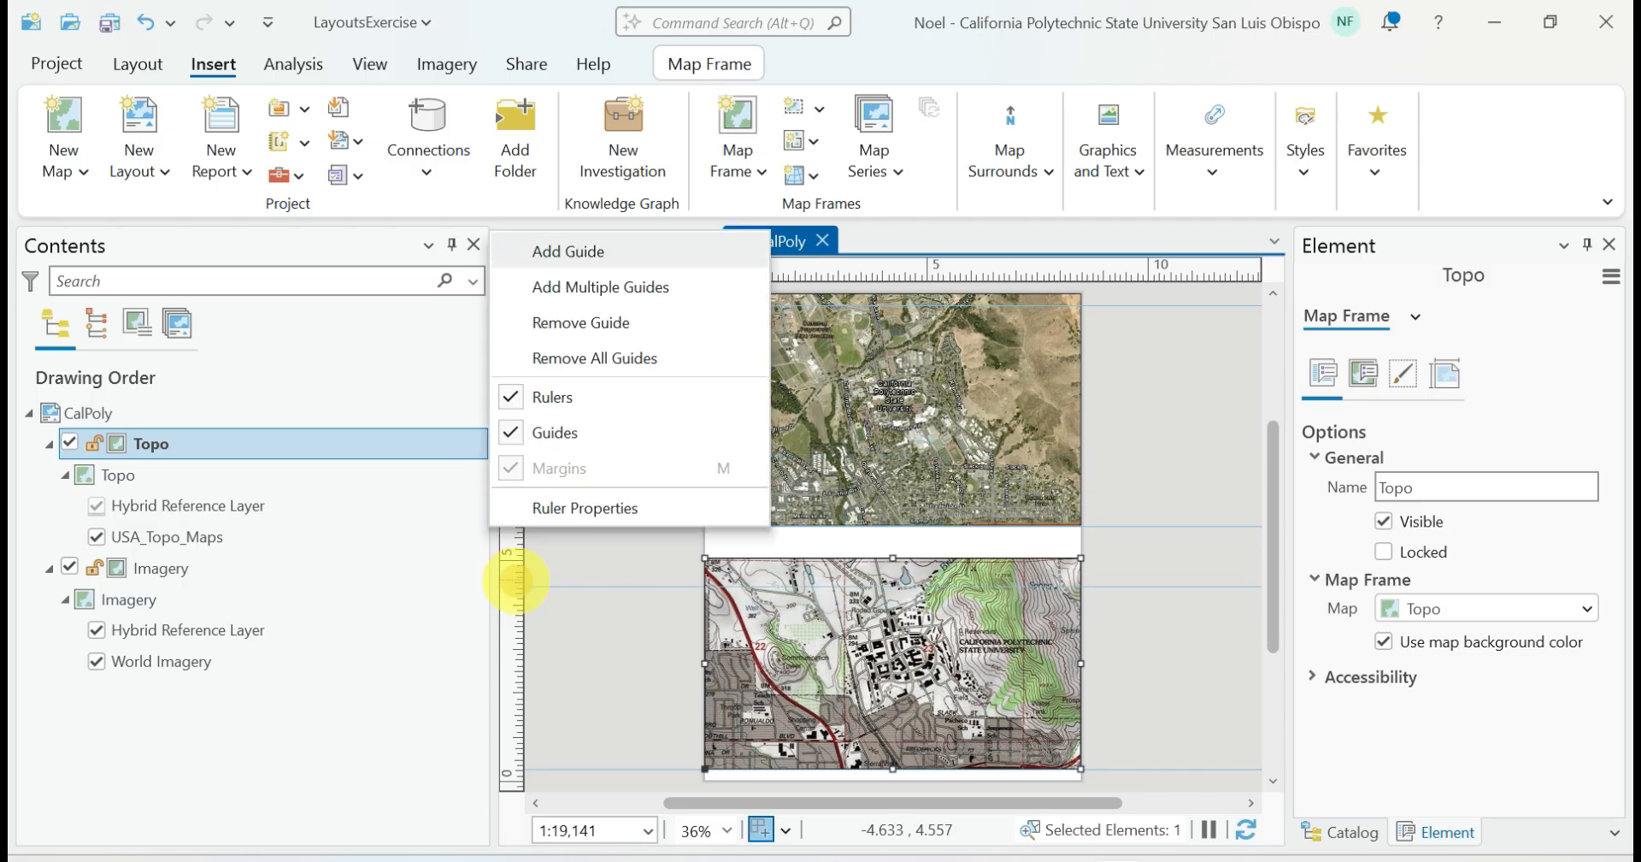
left_click(564, 322)
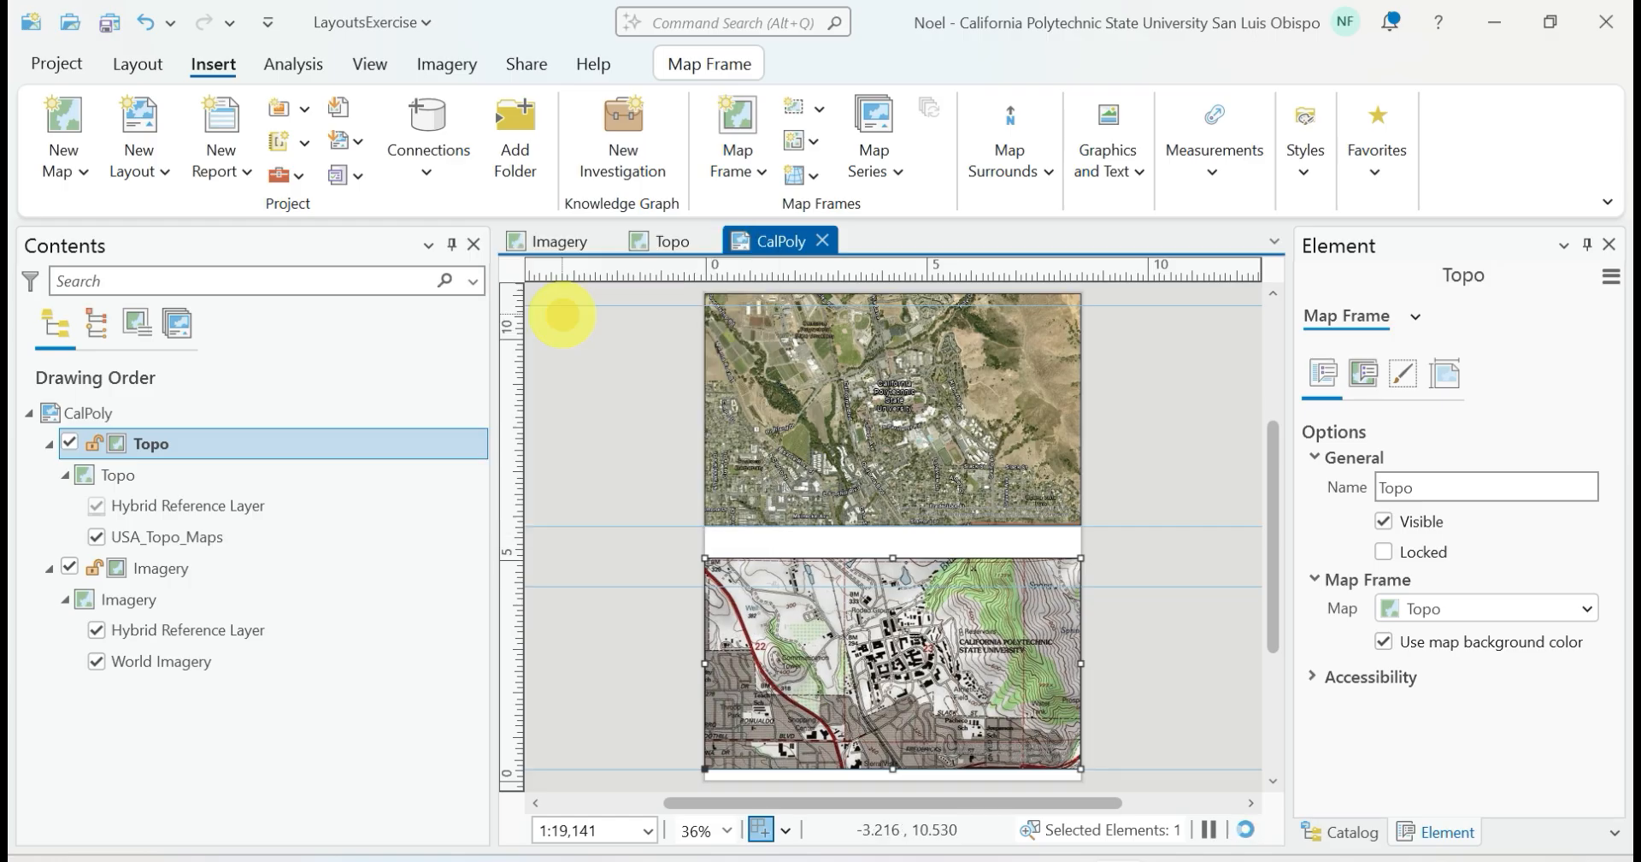
Add a new horizontal guide and position it just above the Topo frame's top edge
right_click(514, 574)
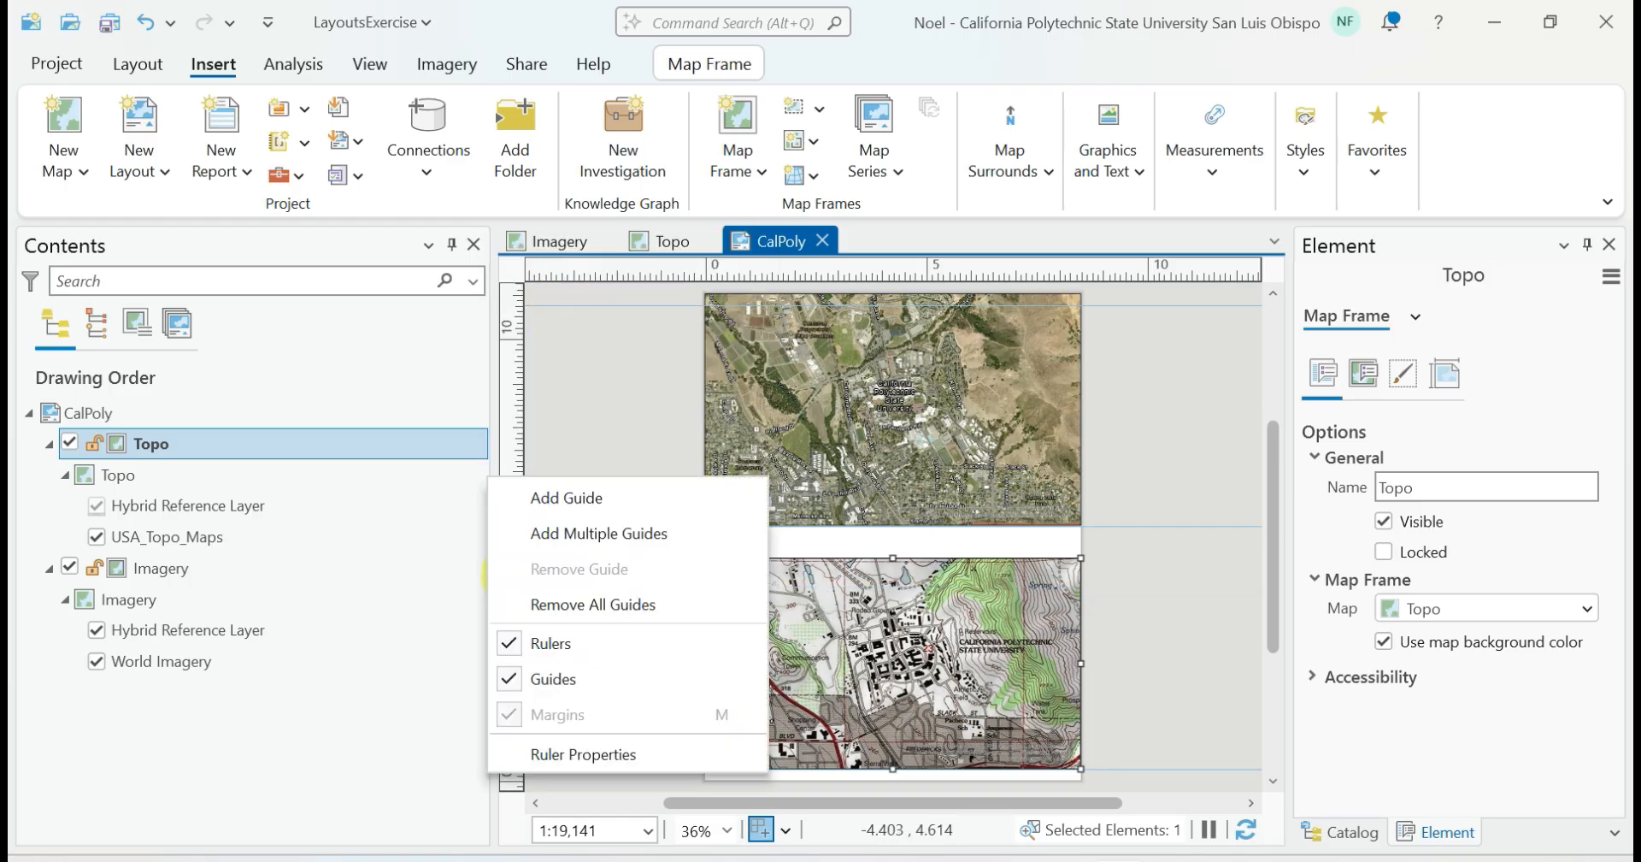
left_click(549, 498)
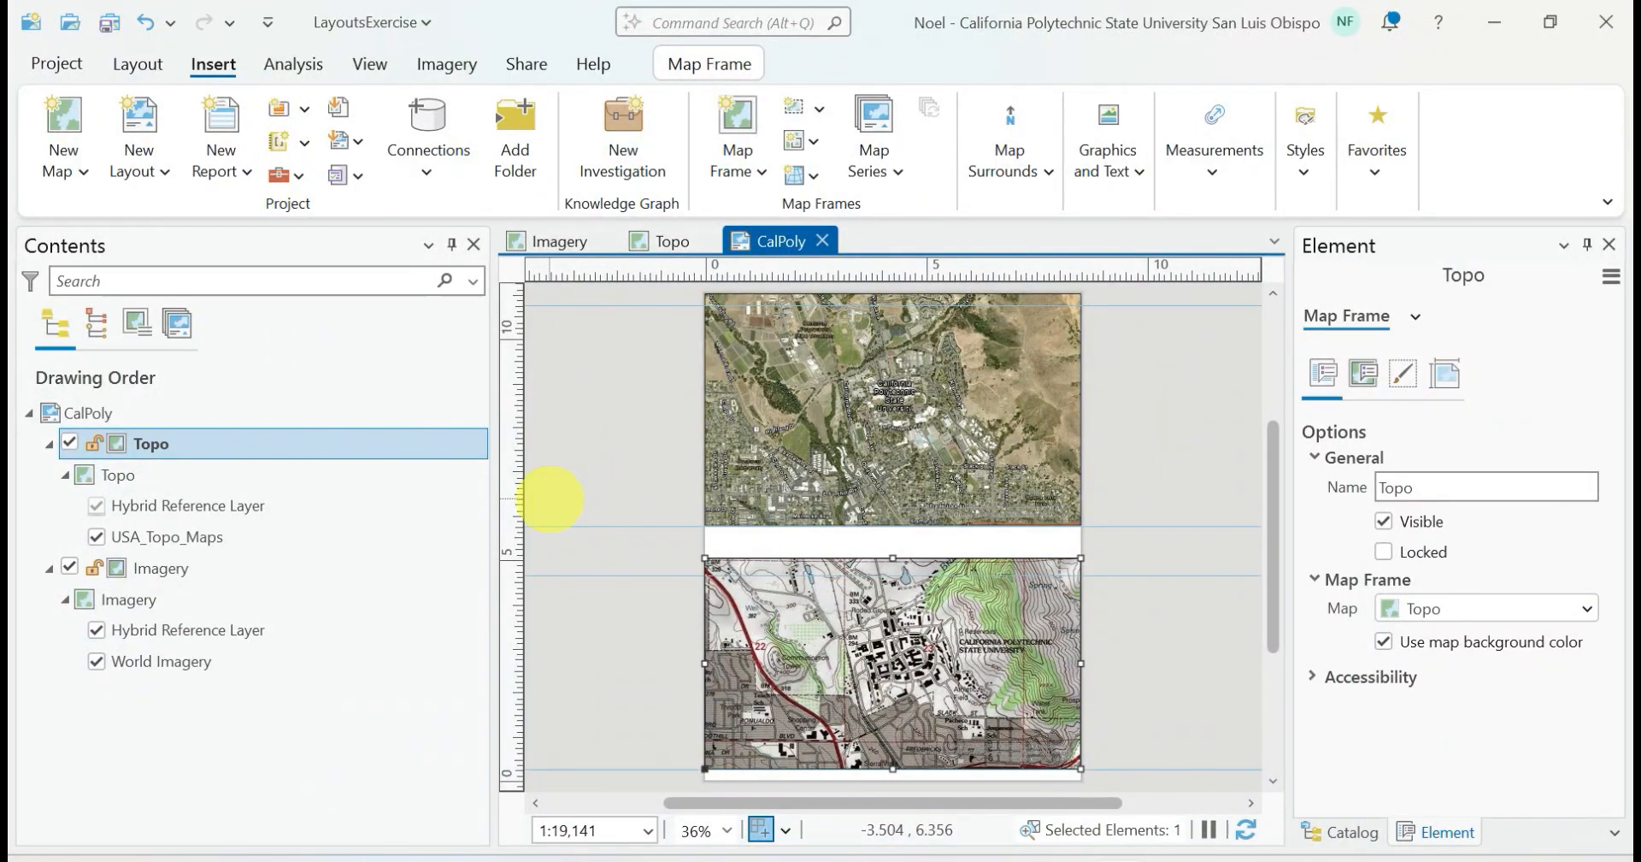
left_click_drag(513, 574, 512, 559)
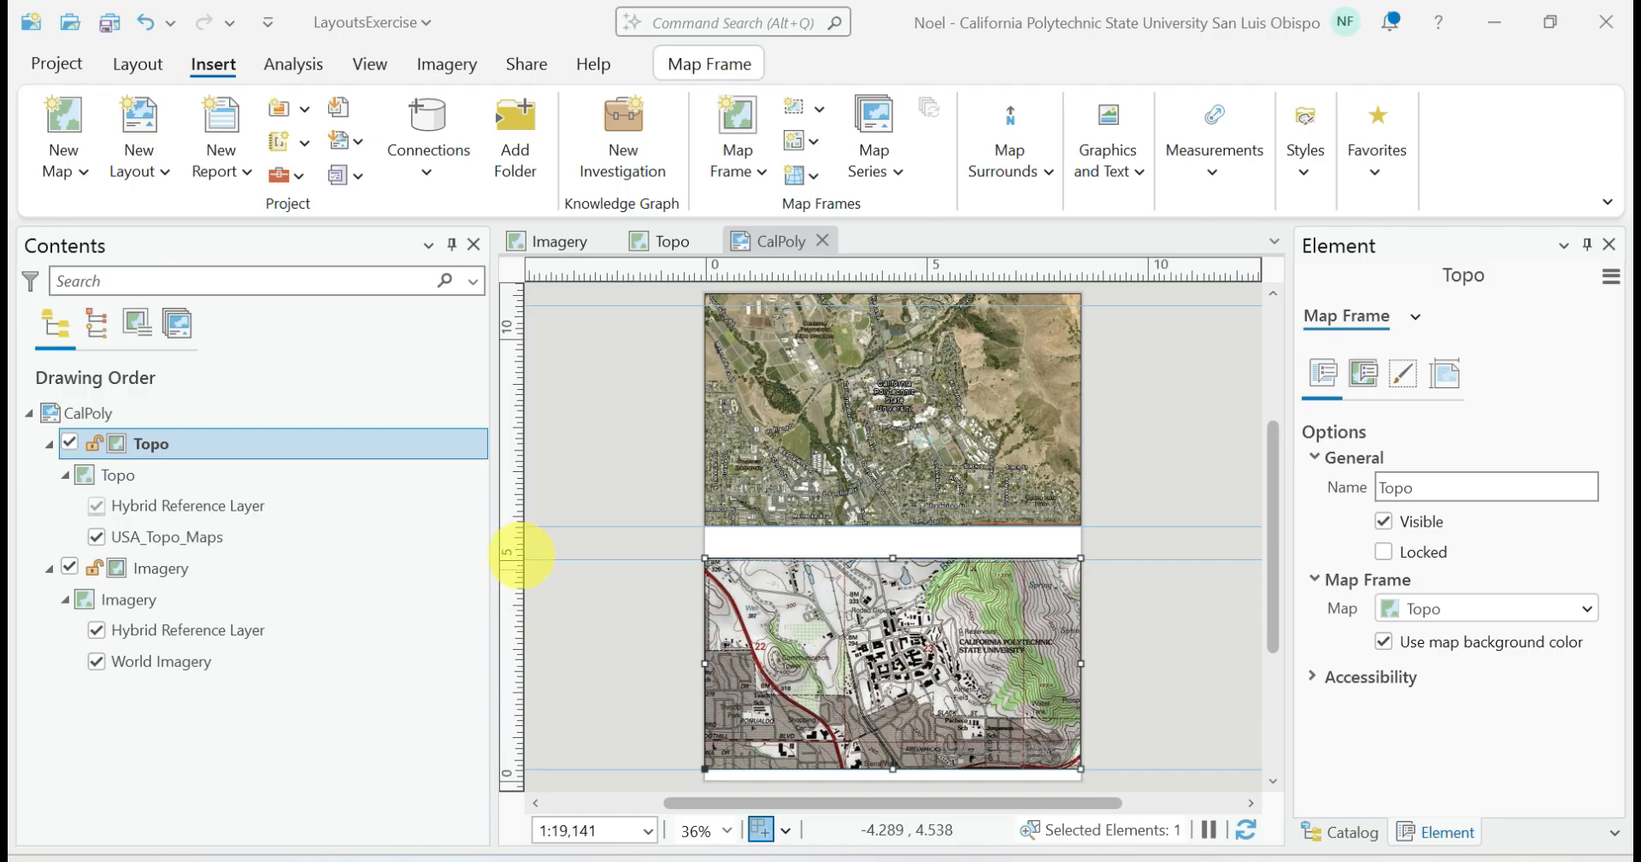
left_click_drag(513, 559, 511, 551)
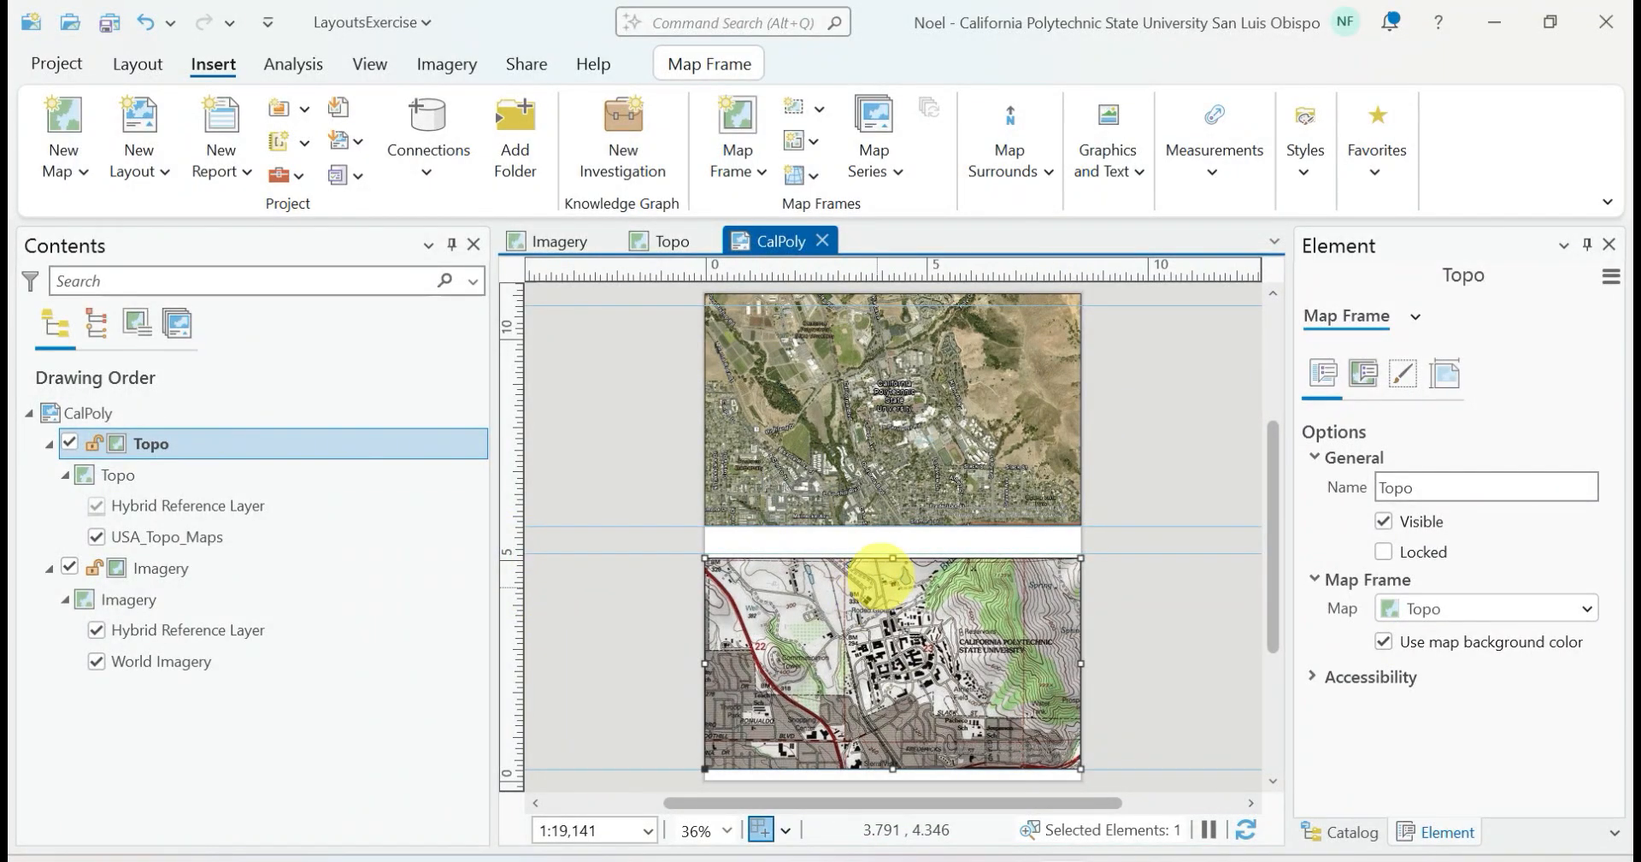
Resize the Topo frame to fit between its two guides and lower the Imagery frame's top edge to the uppermost guide
left_click_drag(893, 557, 892, 553)
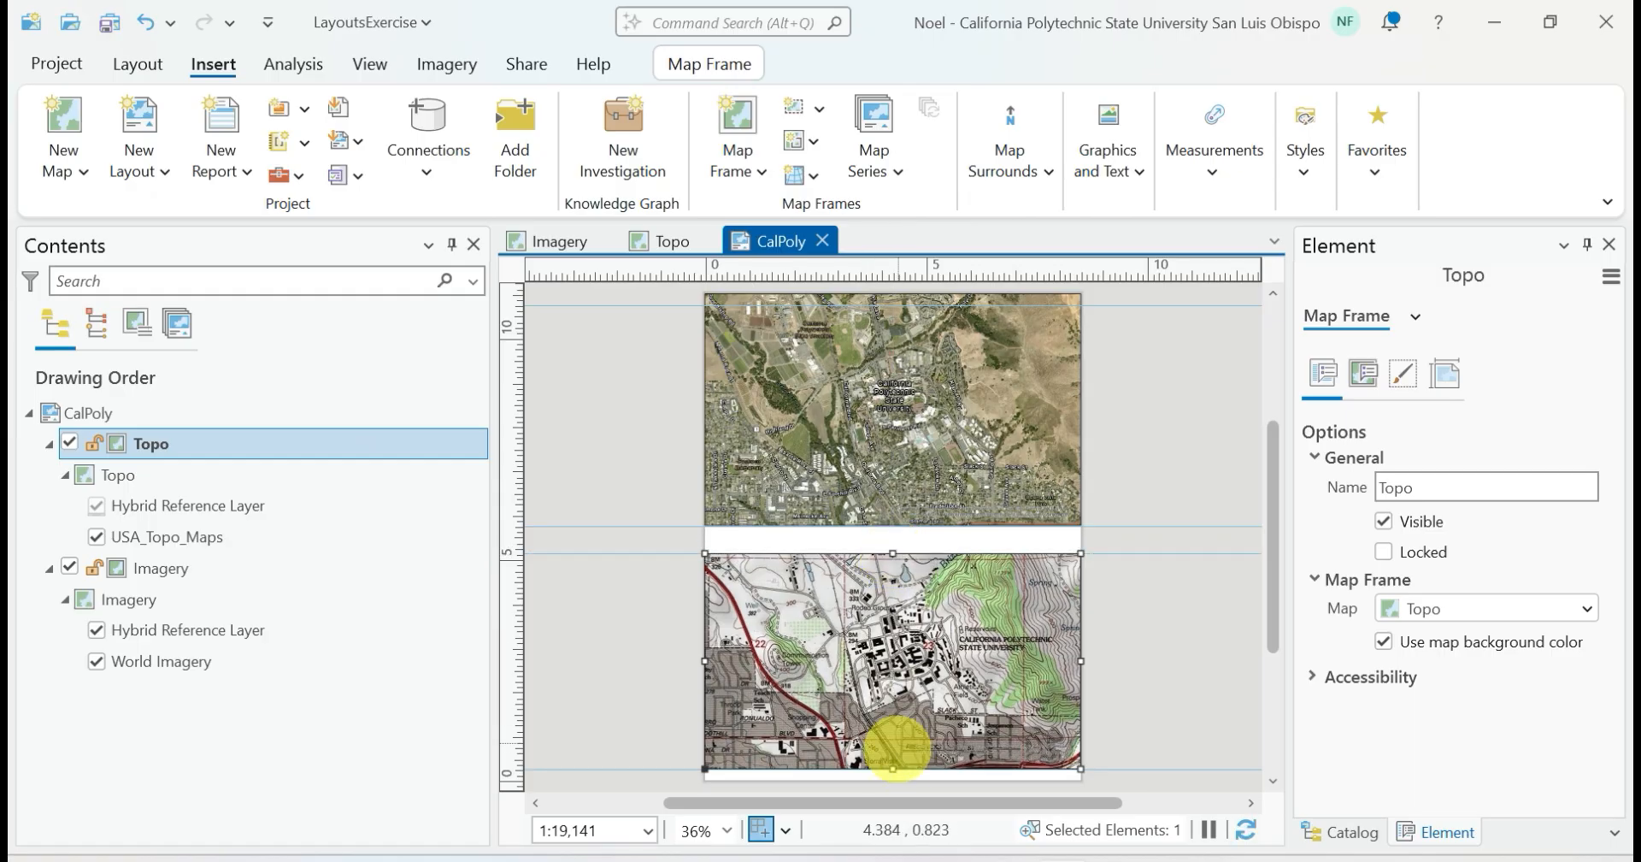
left_click_drag(894, 768, 892, 769)
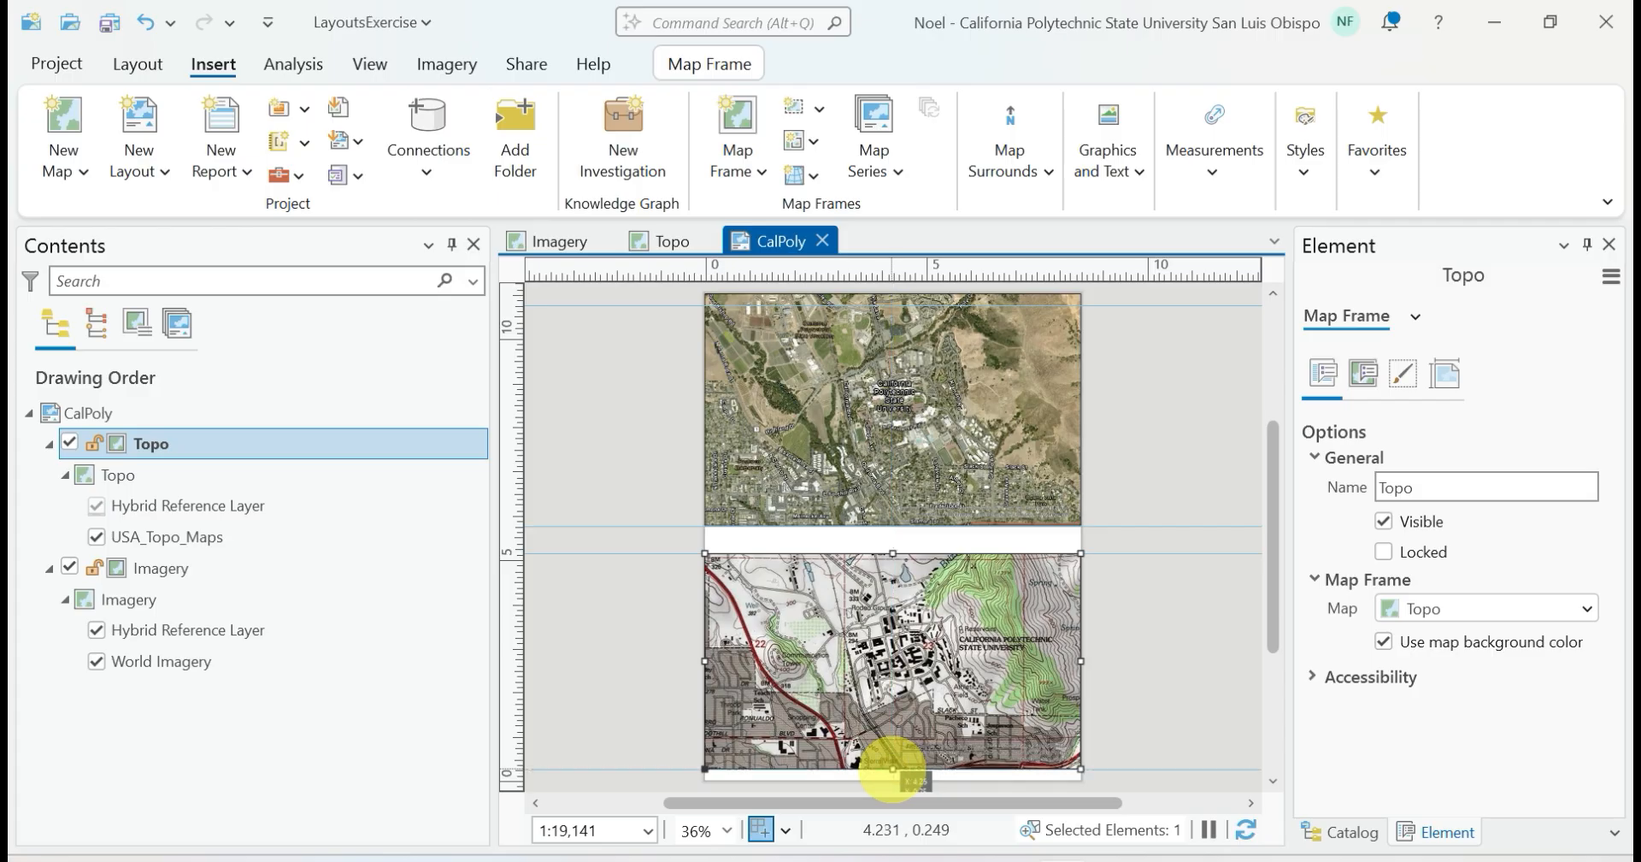
left_click(913, 439)
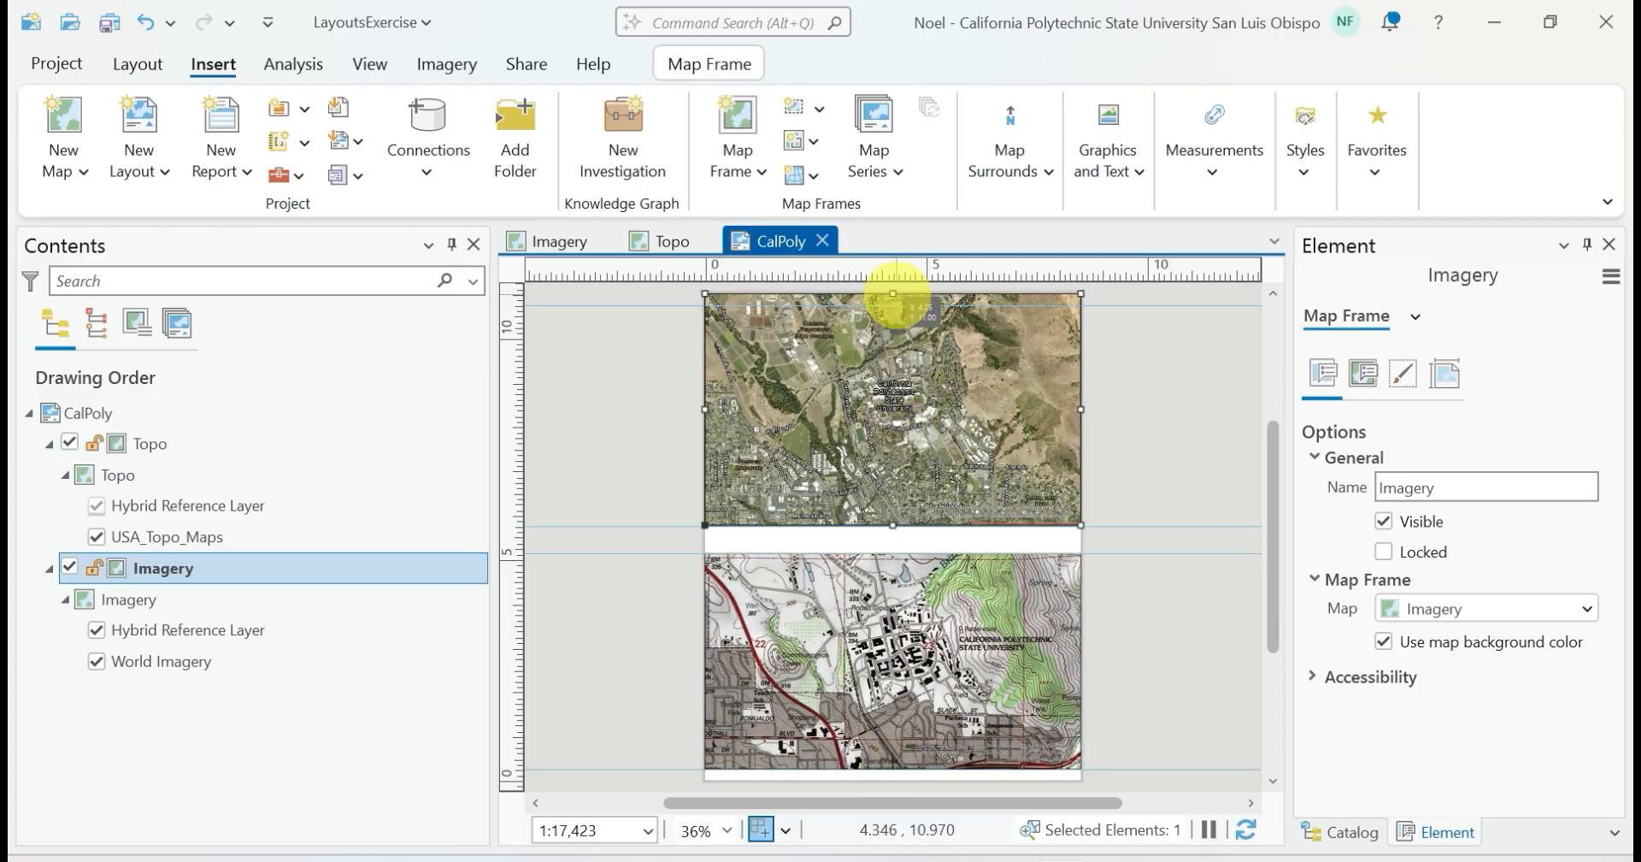
left_click_drag(893, 293, 893, 304)
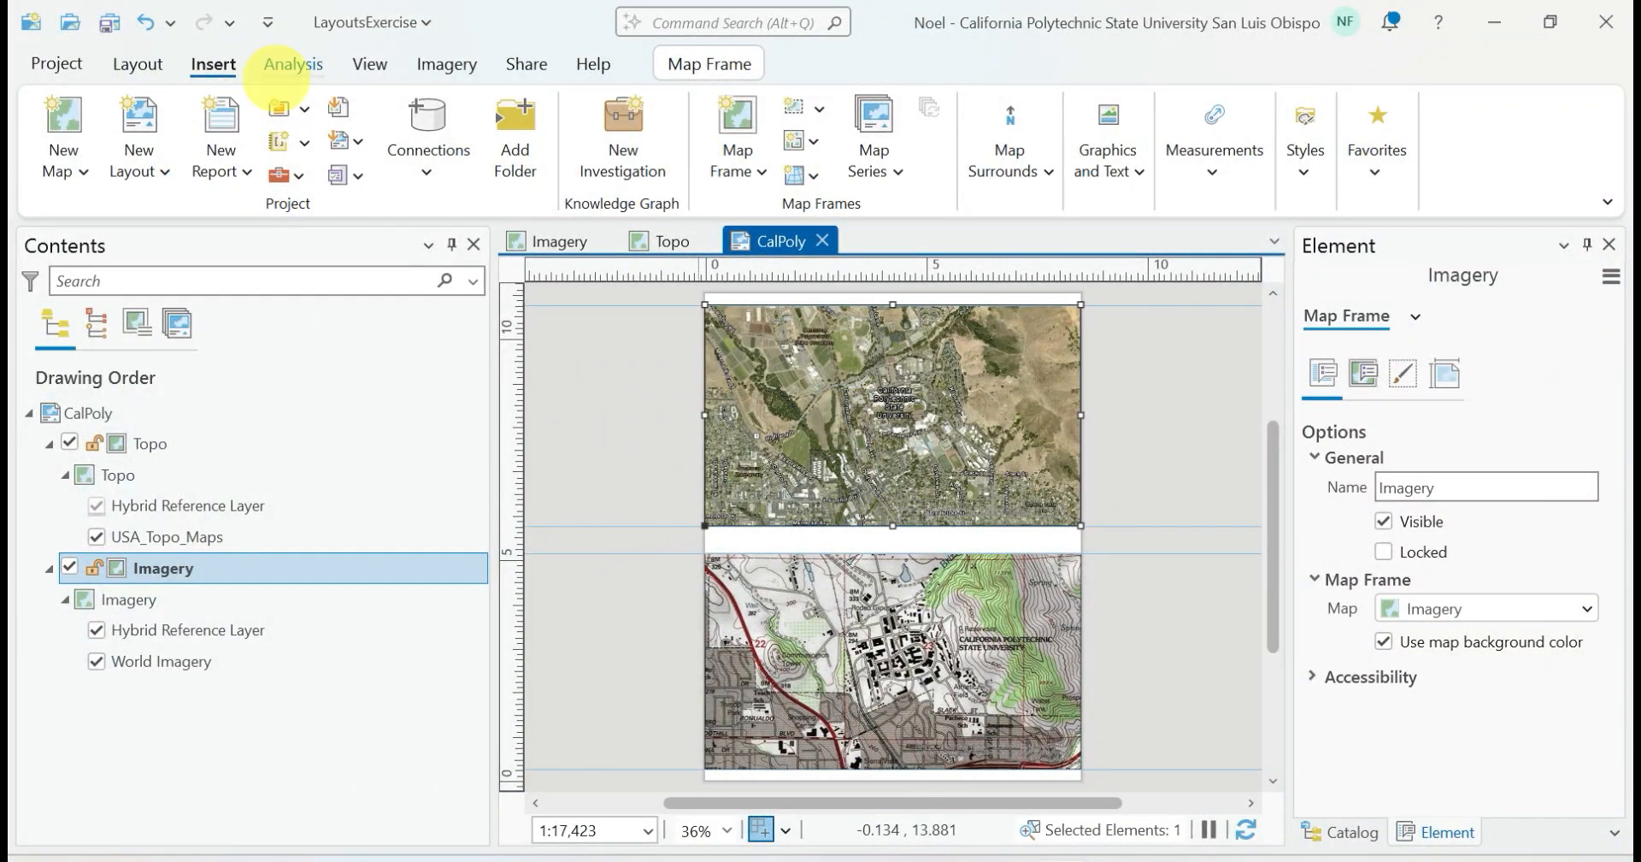
Activate the resized Imagery map frame, reapply the SLO bookmark, and close the activation
left_click(137, 63)
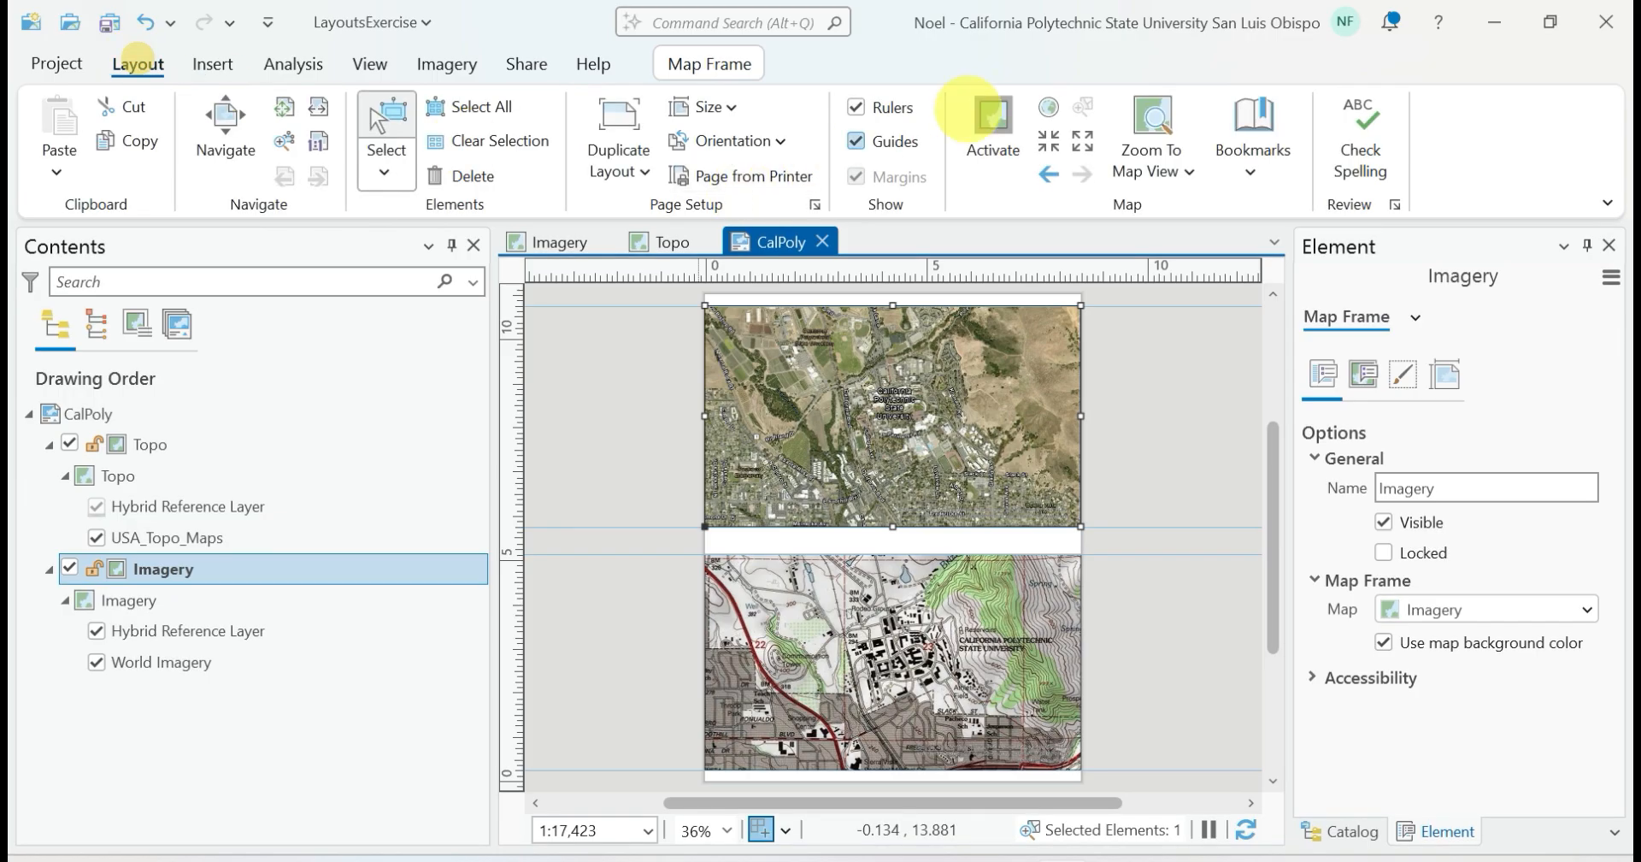
left_click(992, 119)
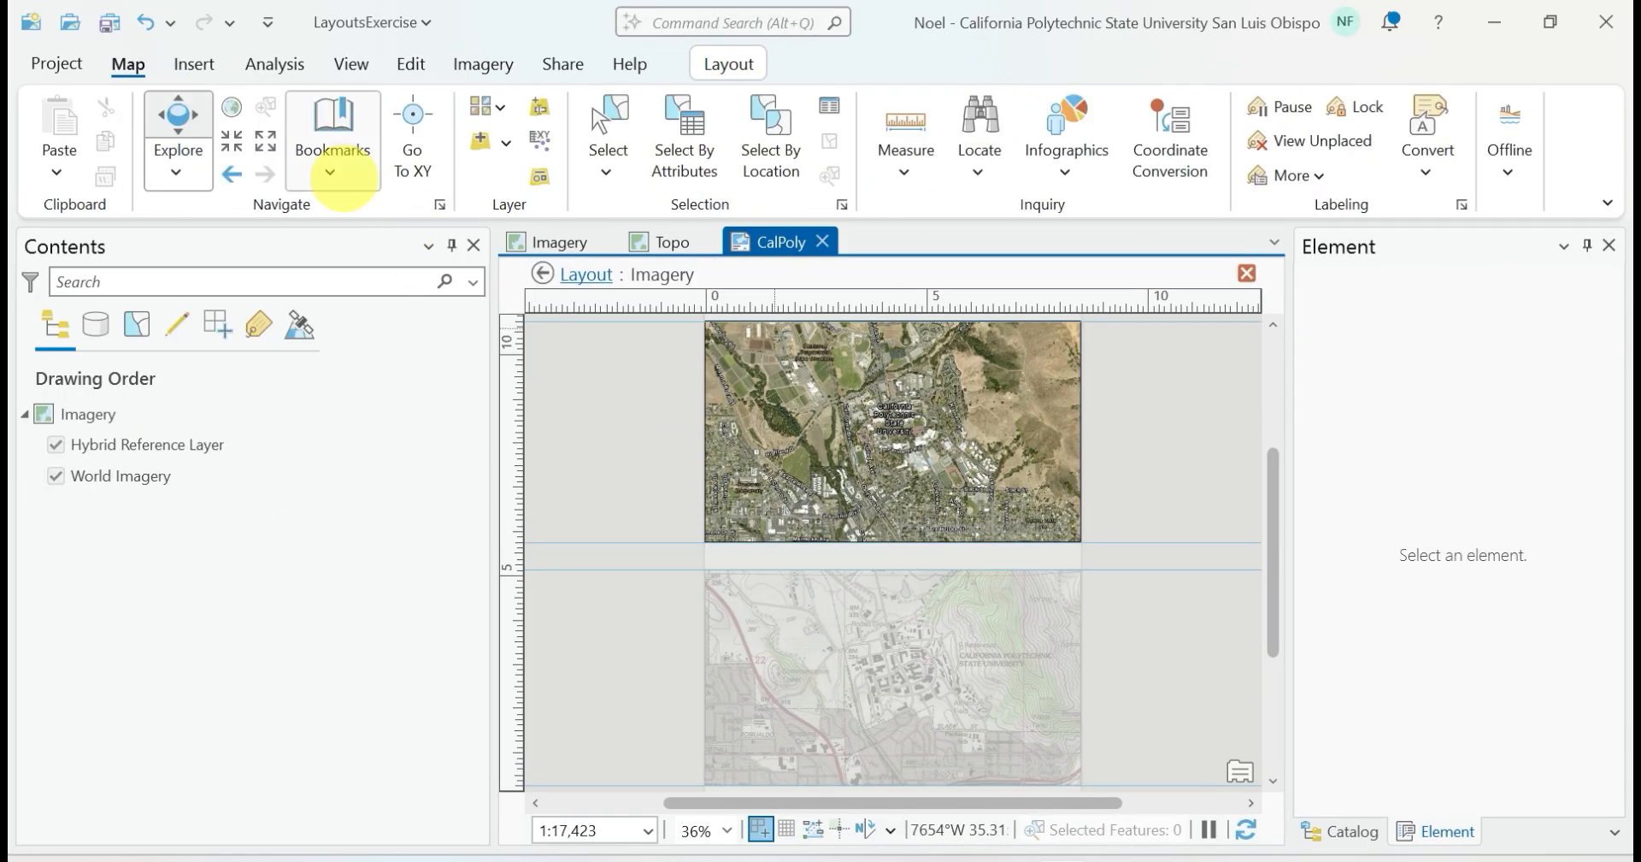
left_click(331, 171)
left_click(383, 306)
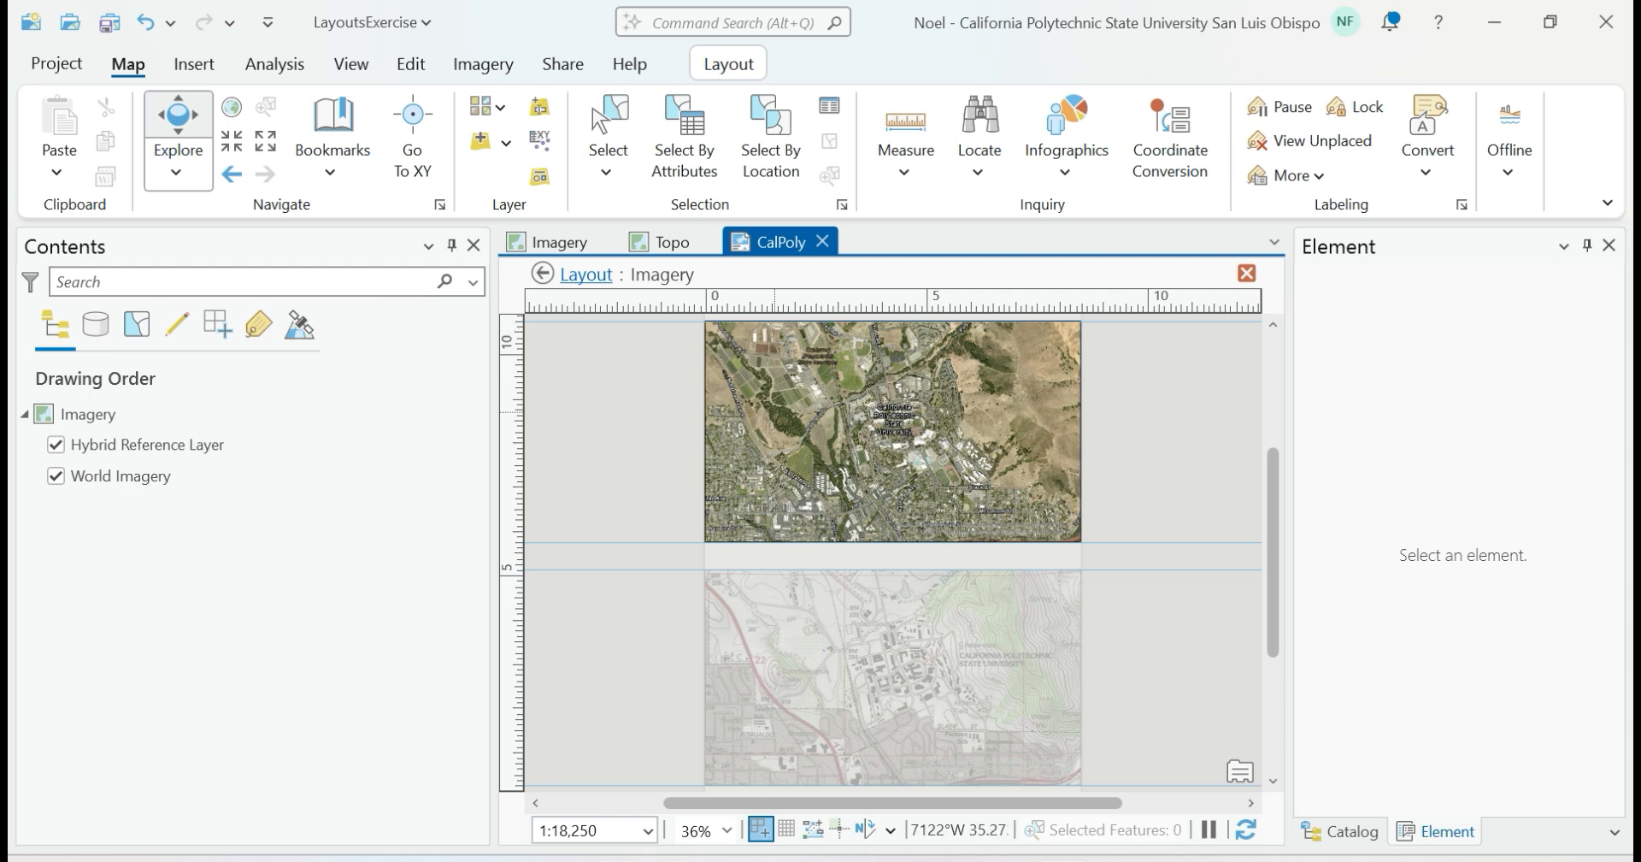
left_click(725, 64)
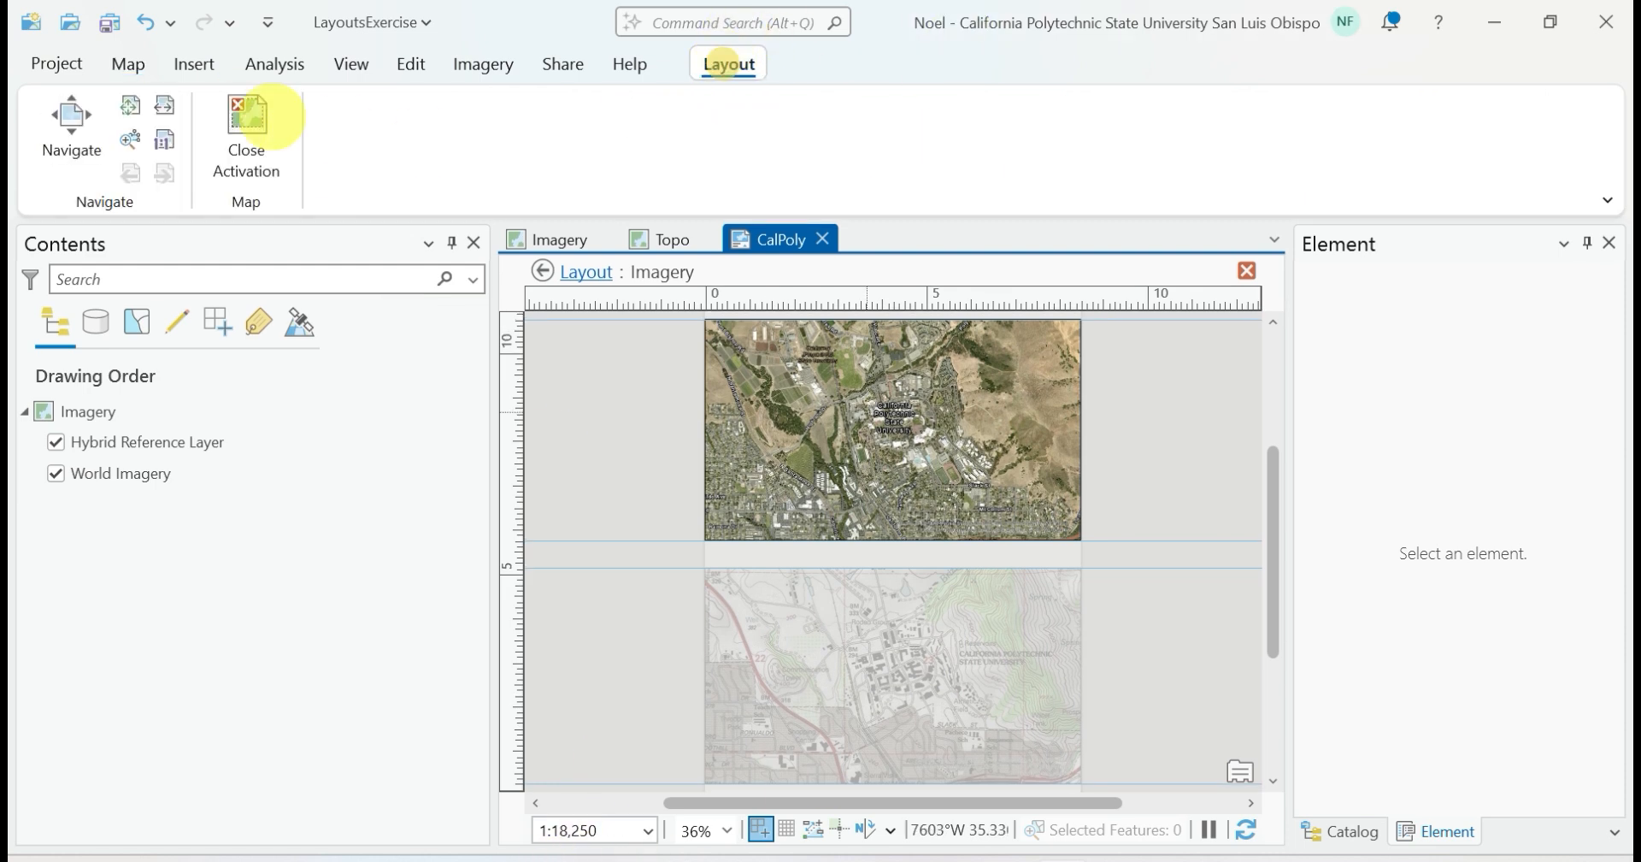
left_click(241, 141)
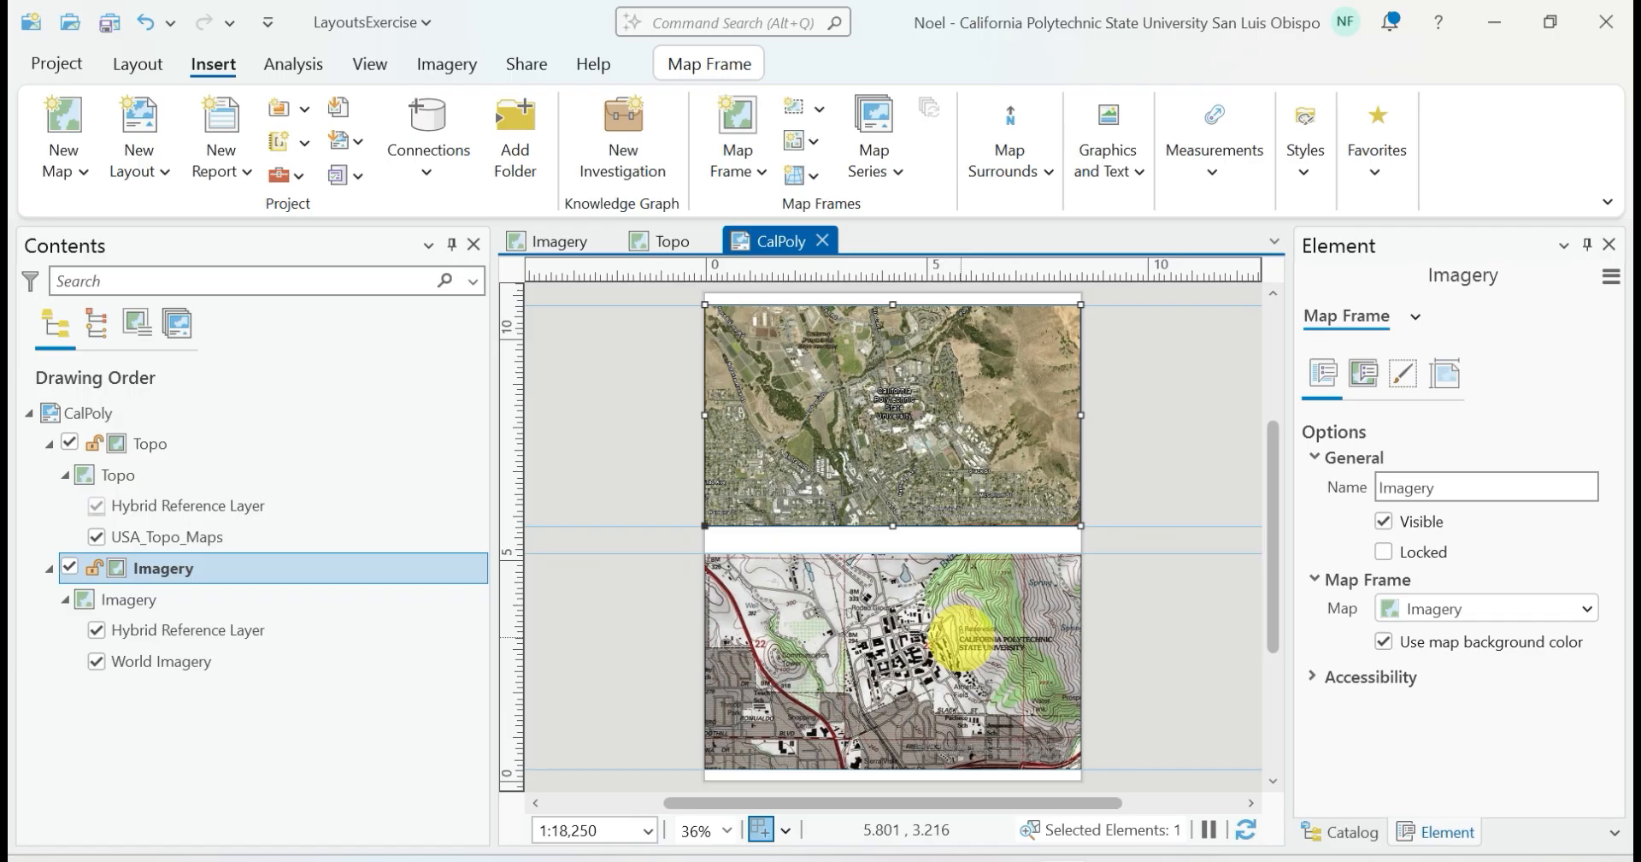
Activate the resized Topo map frame, restore its extent with the SLO bookmark, and close the activation
left_click(960, 638)
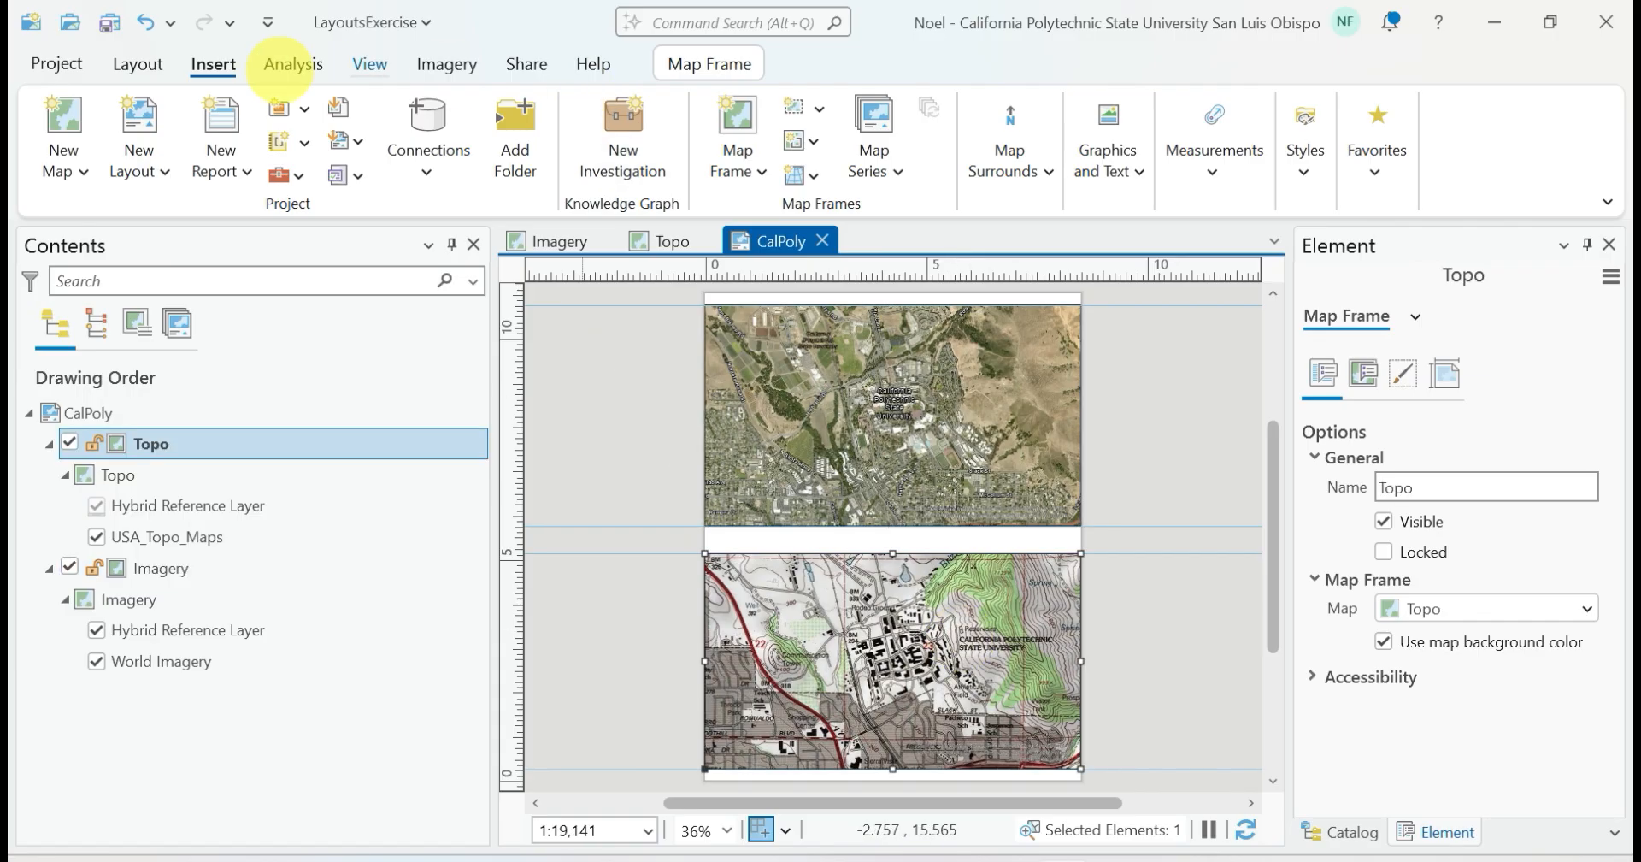
left_click(136, 64)
left_click(992, 128)
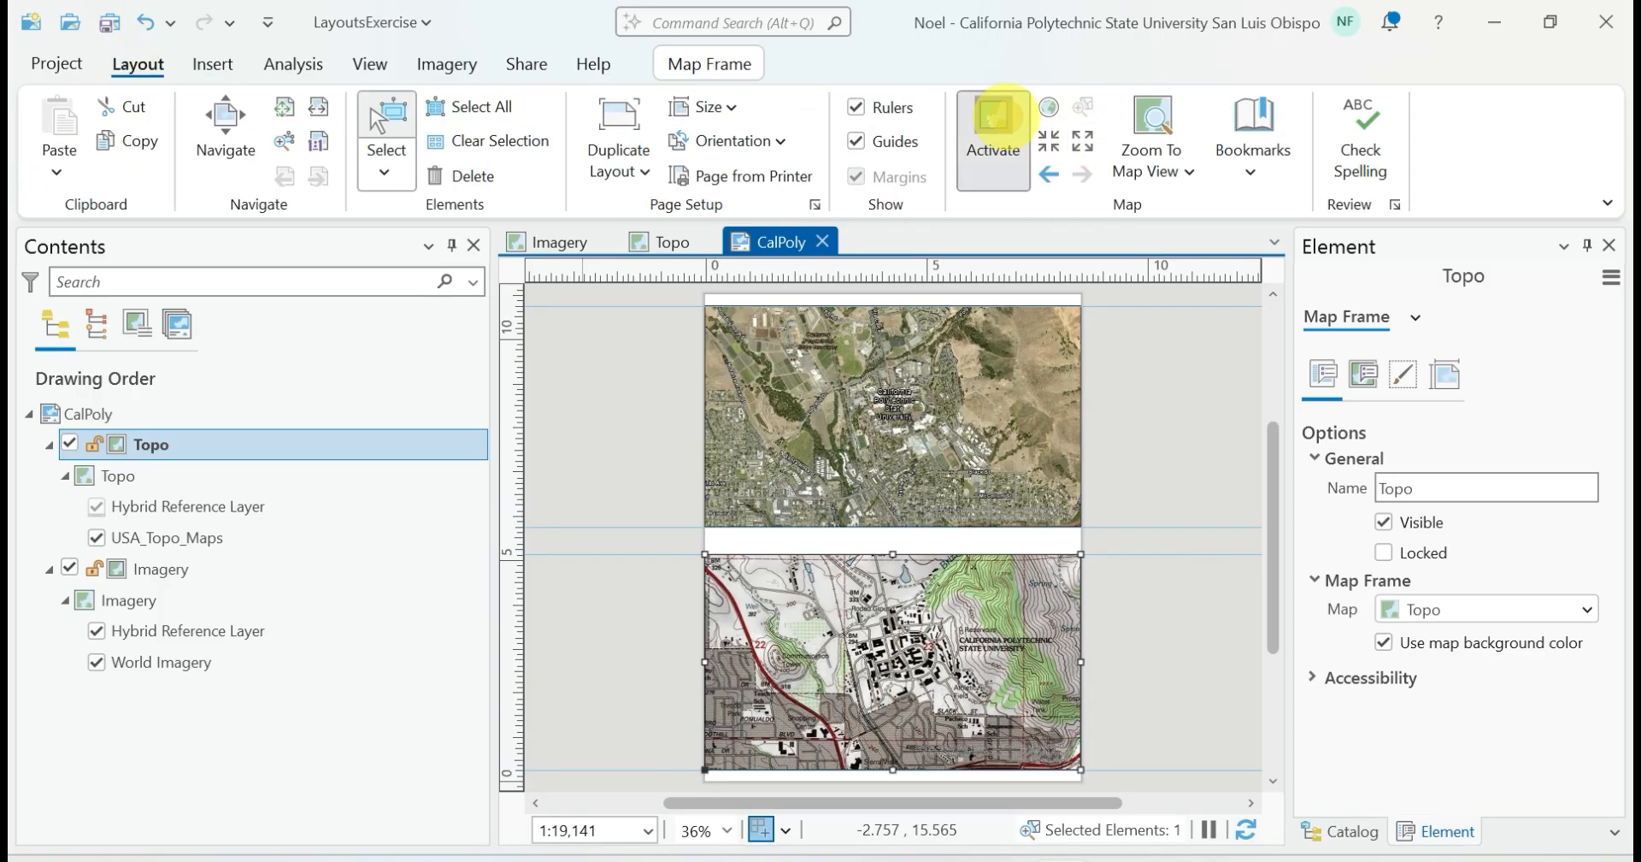
left_click(335, 170)
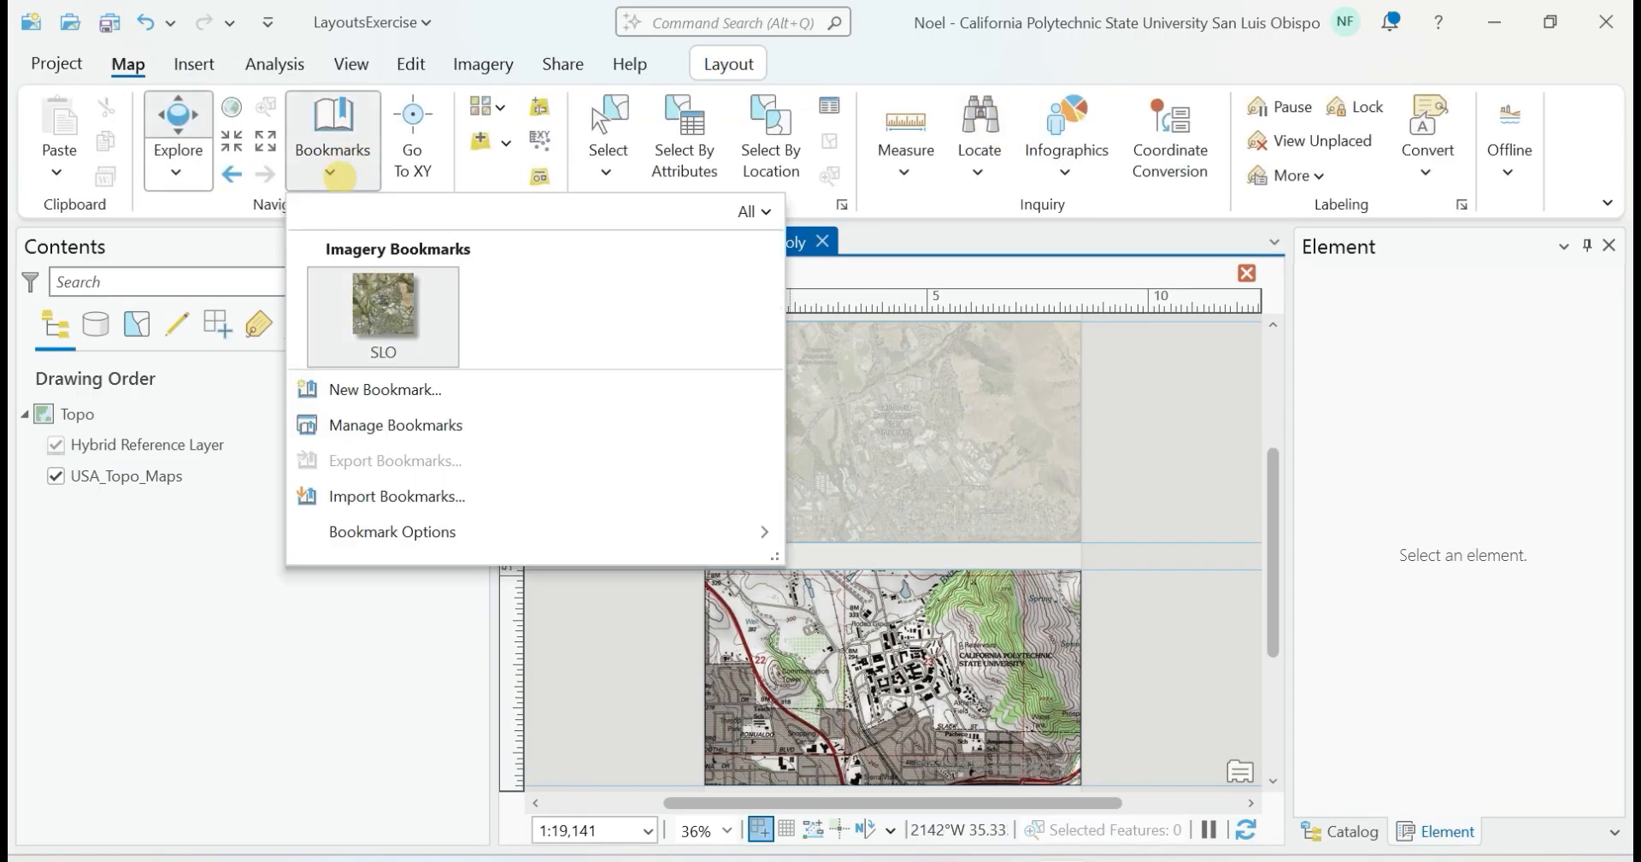
left_click(352, 310)
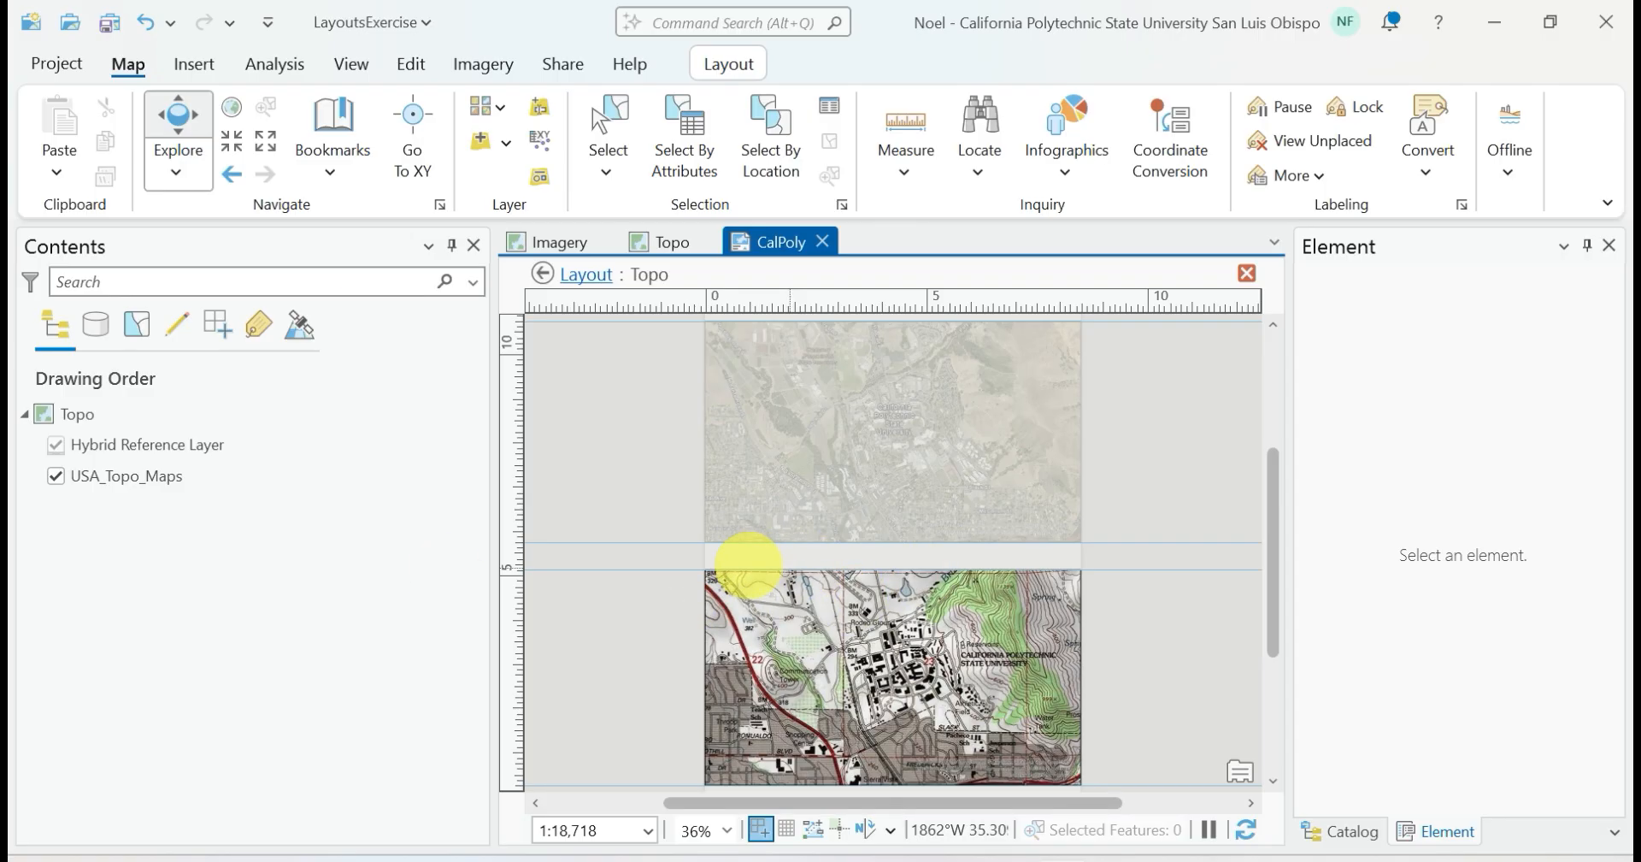
scroll(914, 603, "up", 3)
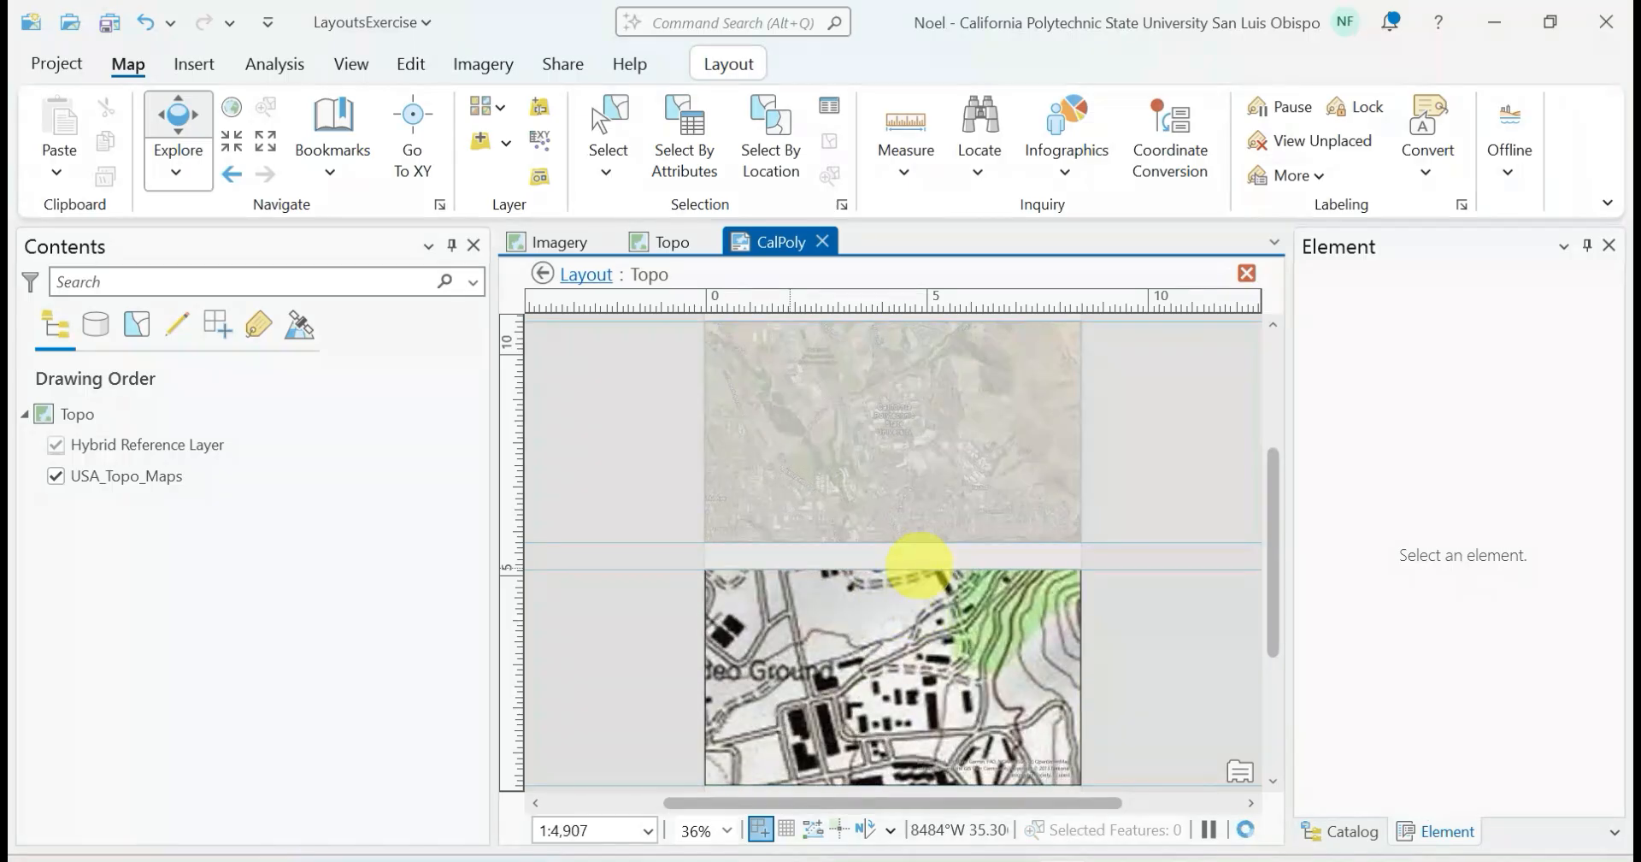
left_click(333, 172)
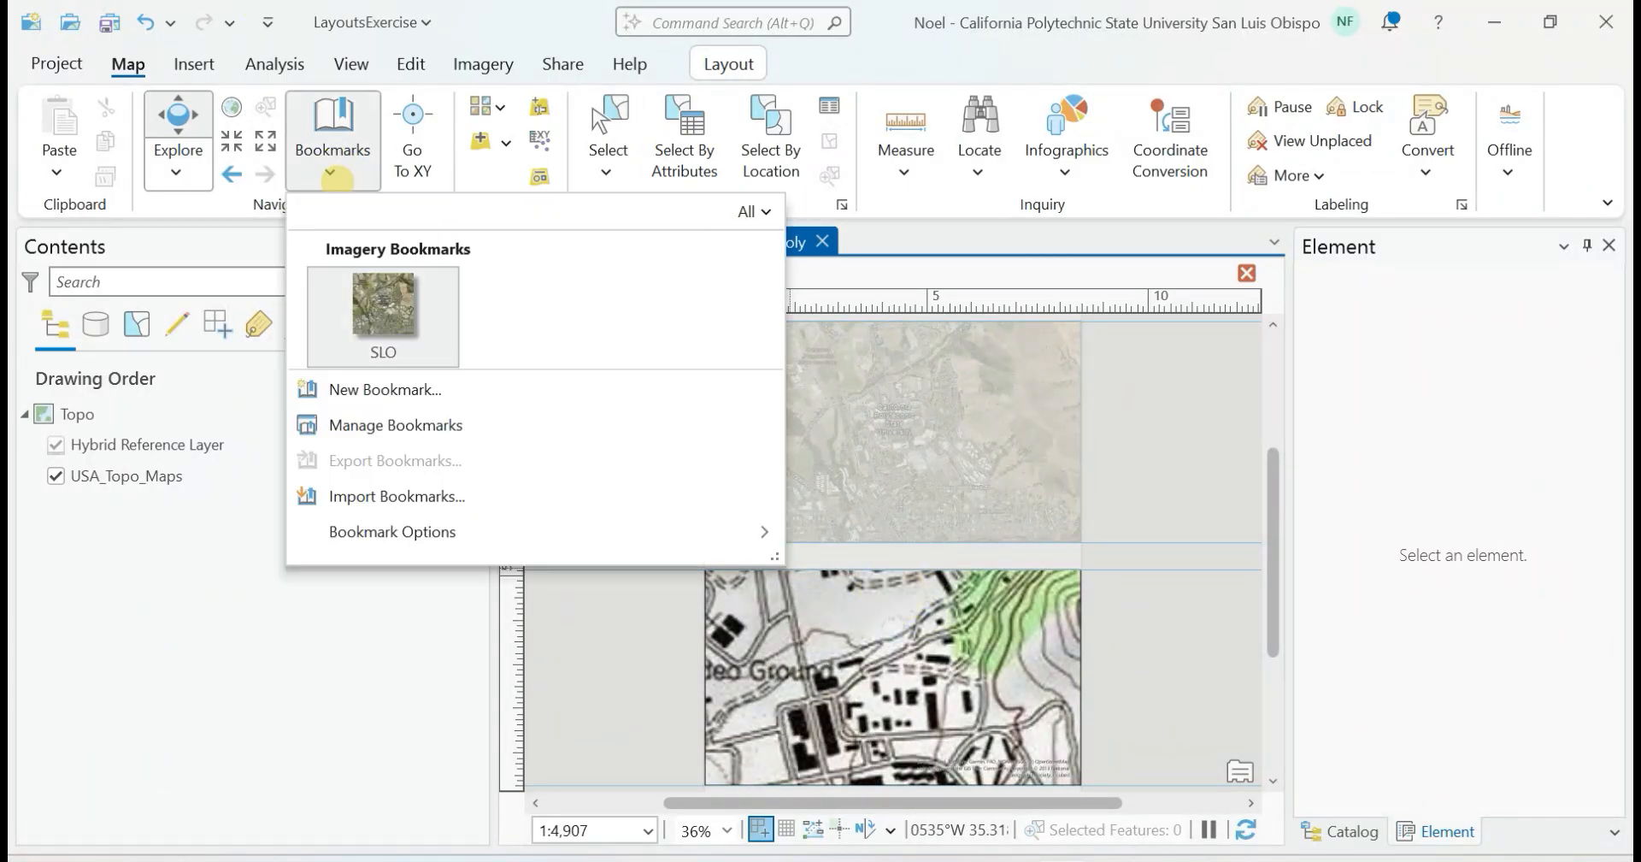
left_click(363, 306)
left_click(403, 604)
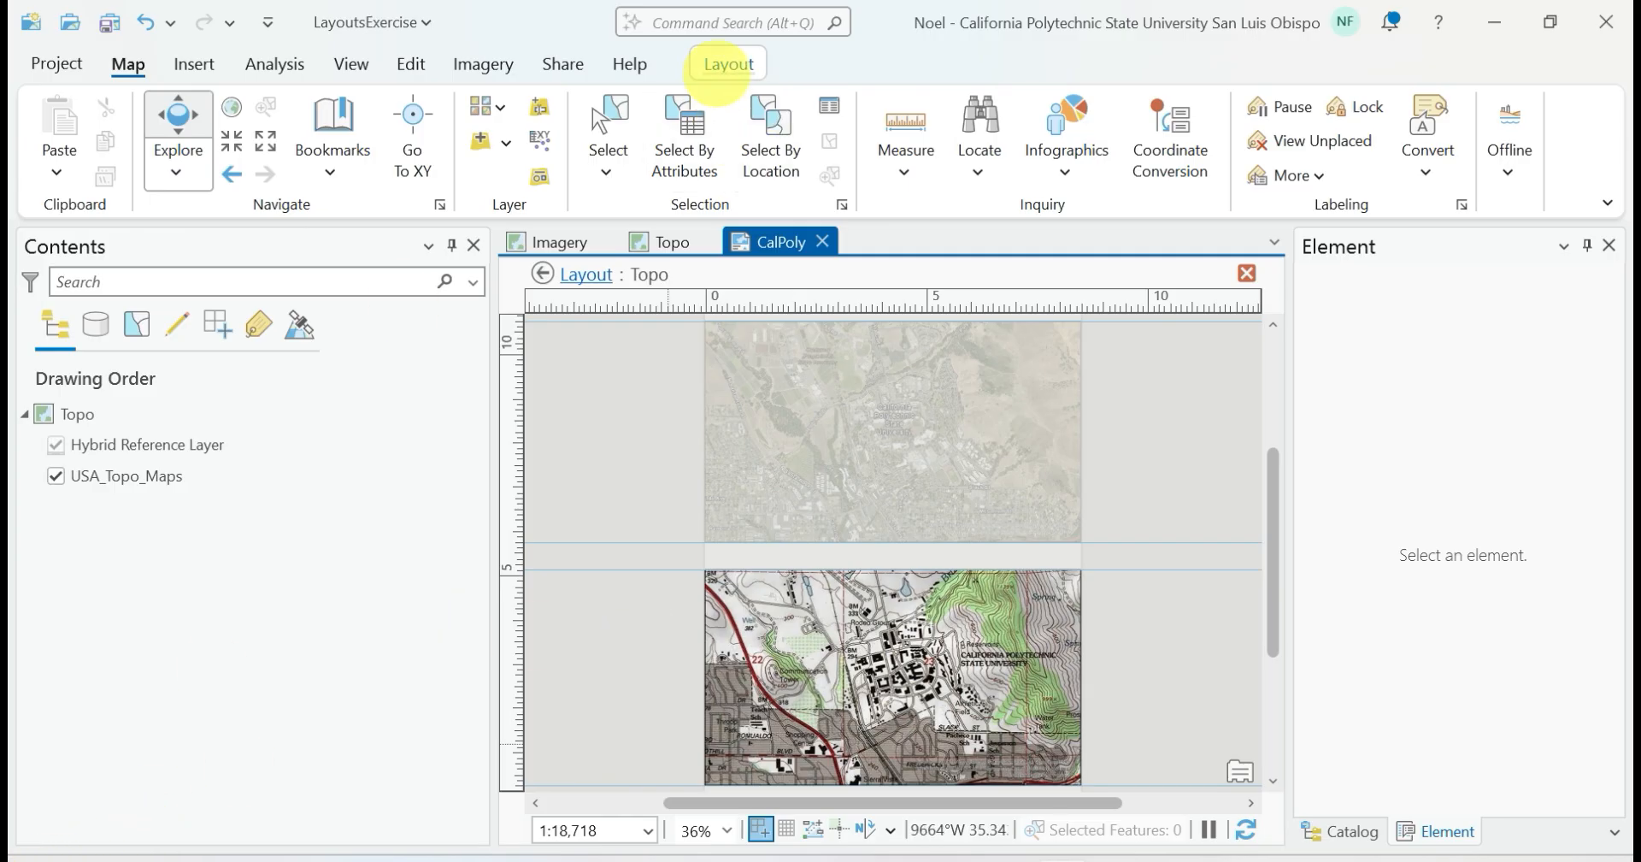
left_click(727, 64)
left_click(257, 141)
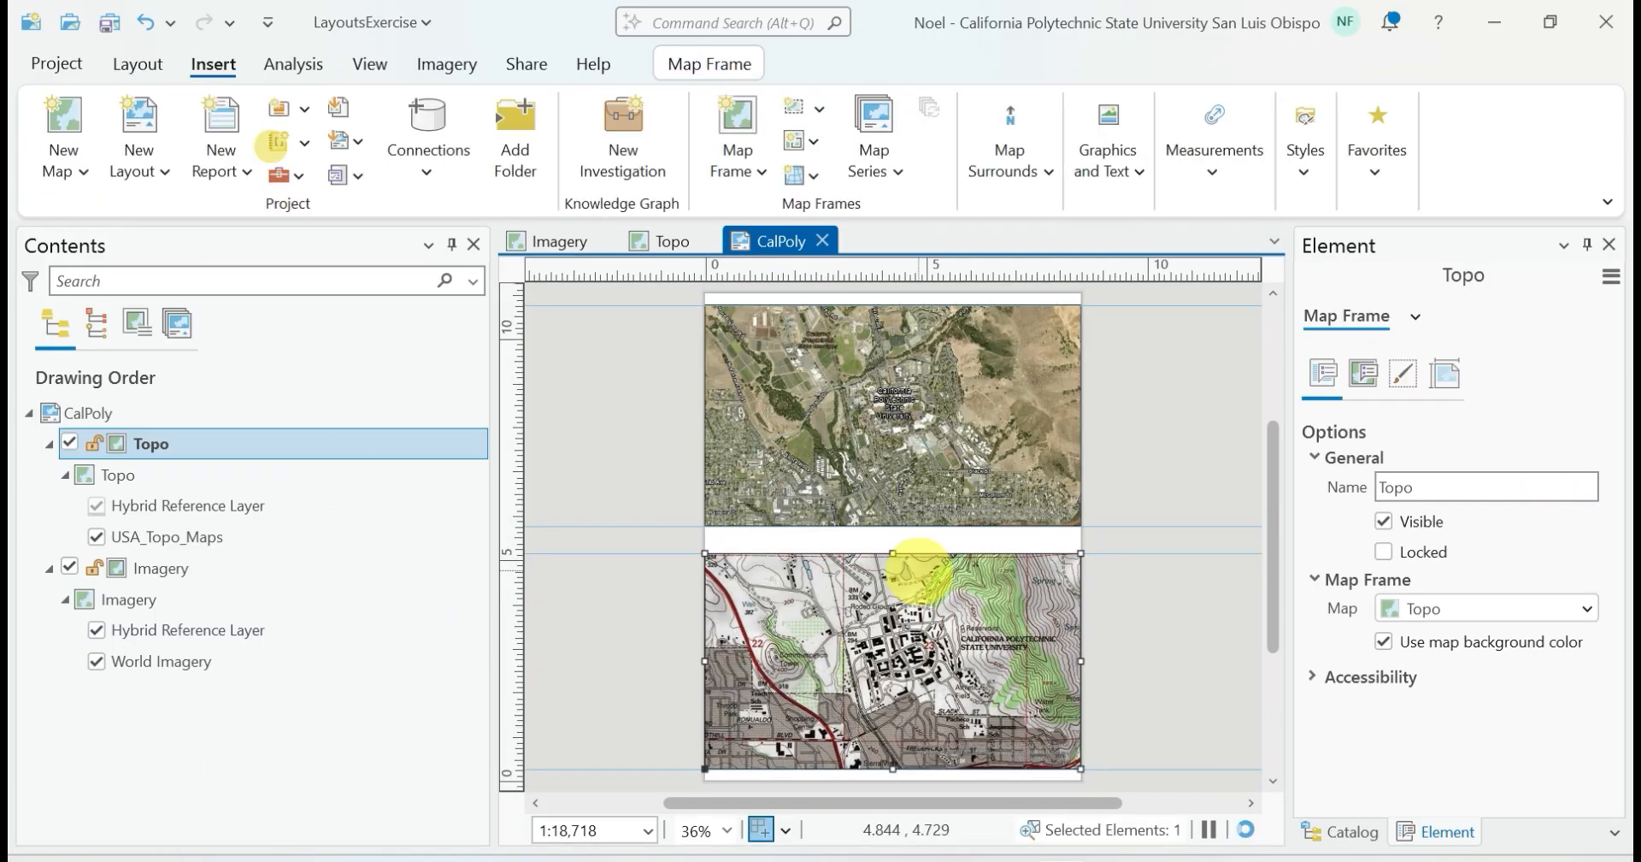
Snap the top and bottom edges of the Topo and Imagery frames to their horizontal guides
left_click_drag(898, 556, 892, 769)
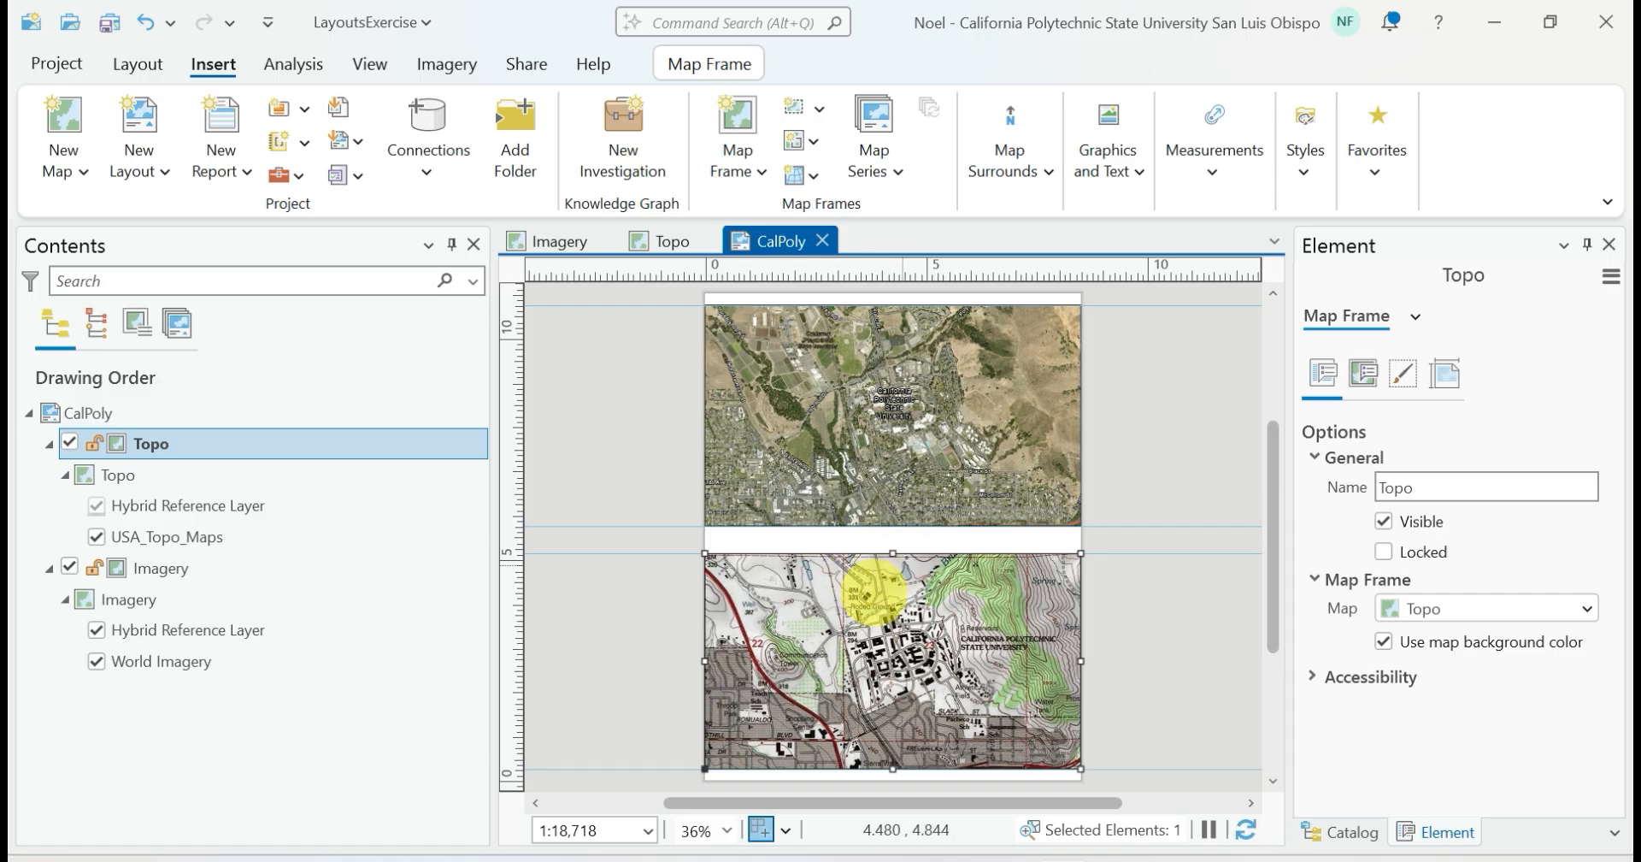
left_click(864, 459)
left_click_drag(893, 526, 892, 525)
left_click_drag(893, 304, 892, 304)
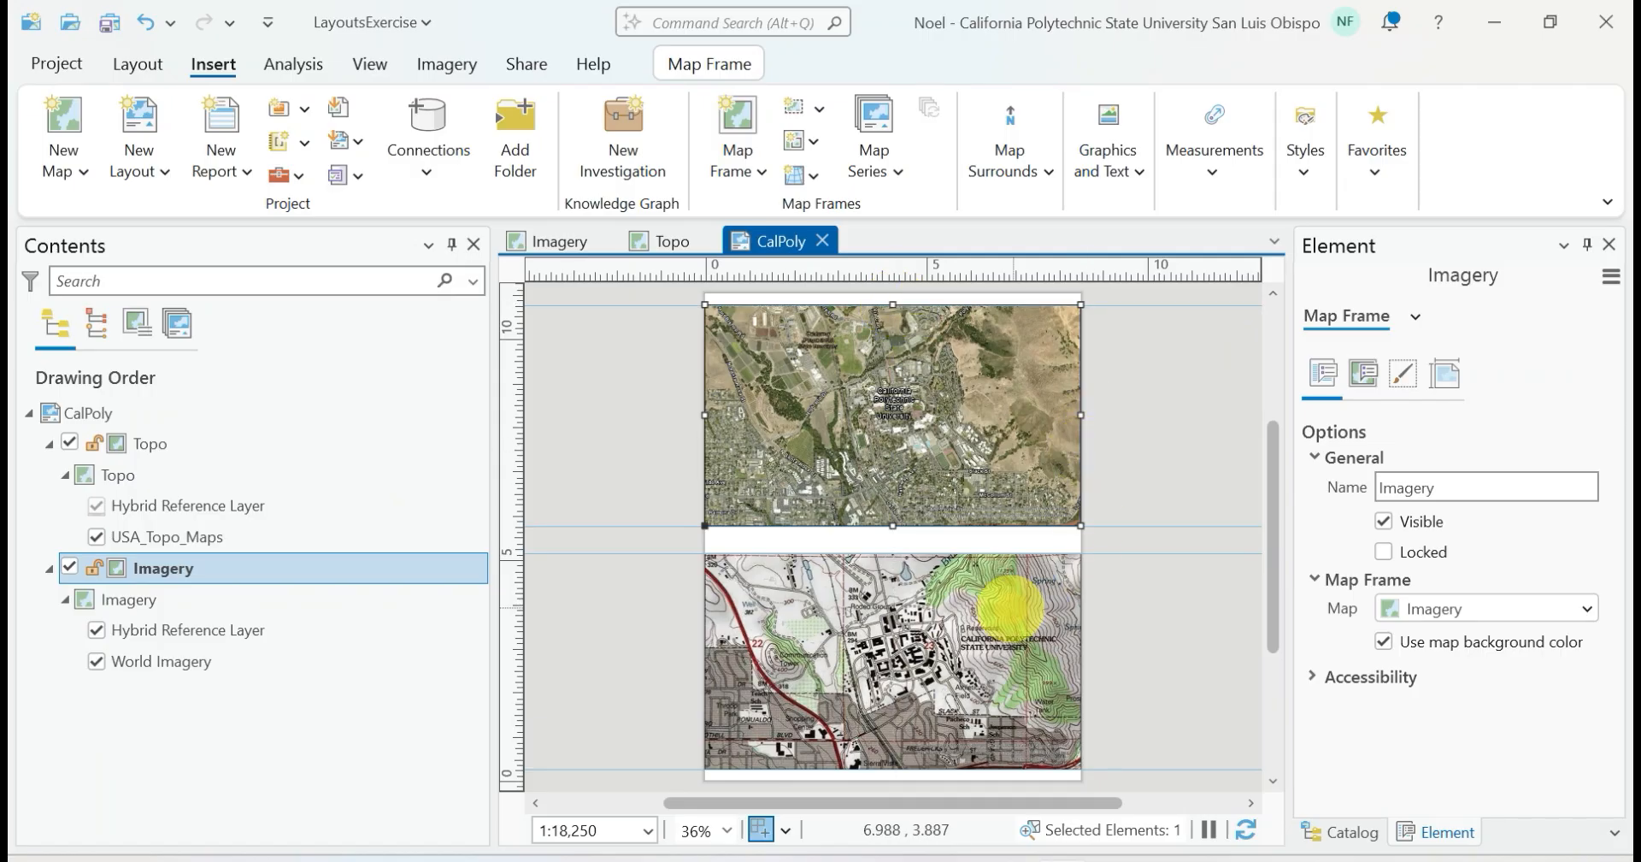
Add two vertical guides just inside the page's side edges, with the left guide at 0.250
left_click(1009, 604)
left_click_drag(1081, 661, 1082, 661)
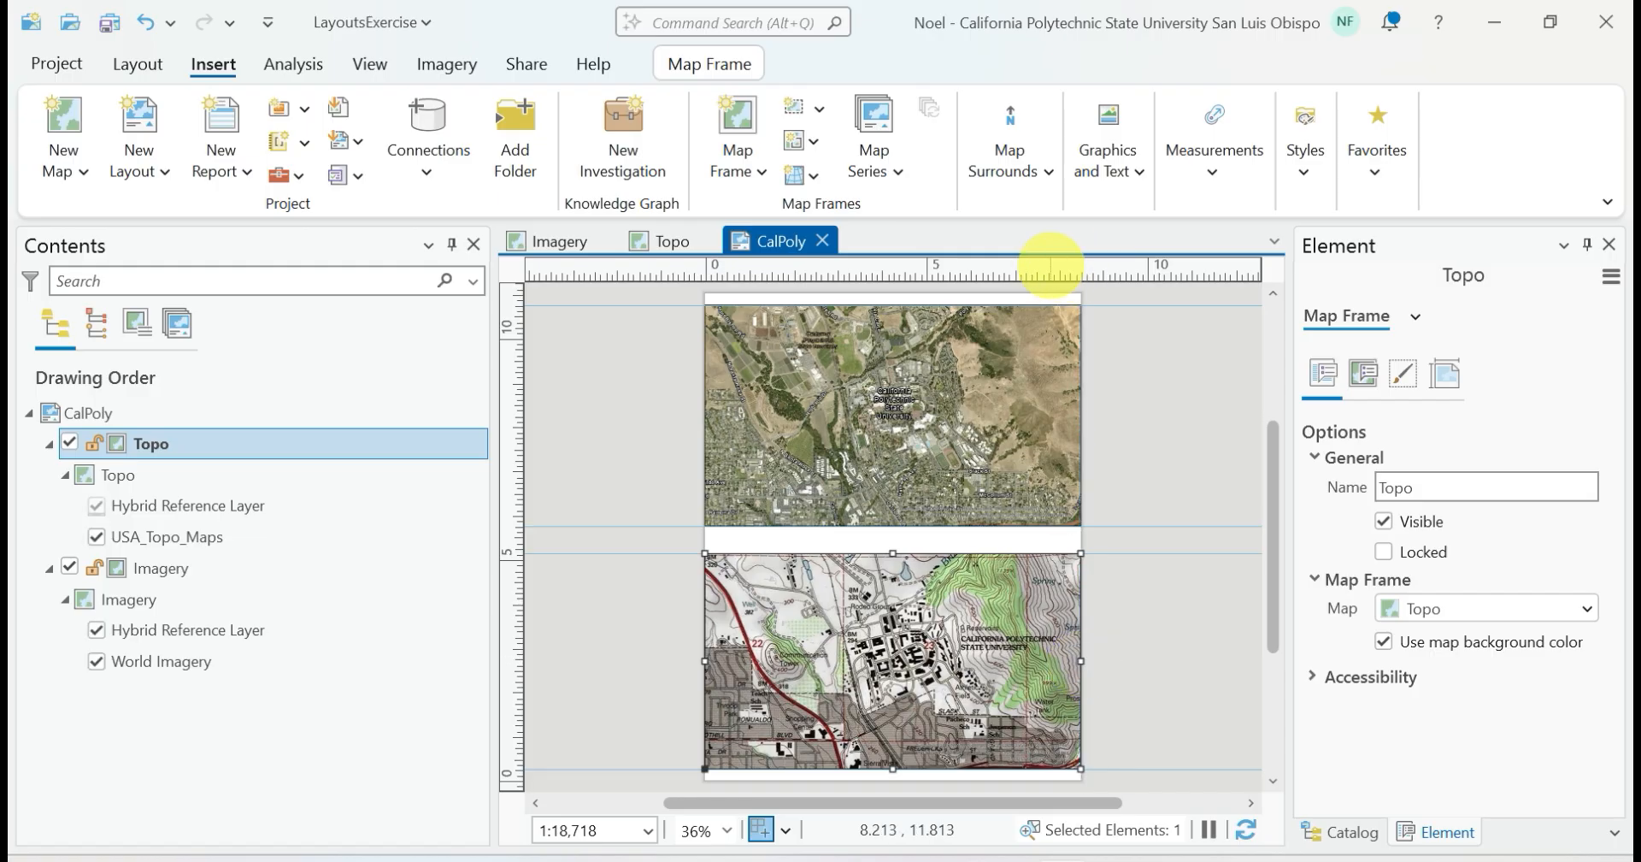
right_click(1068, 269)
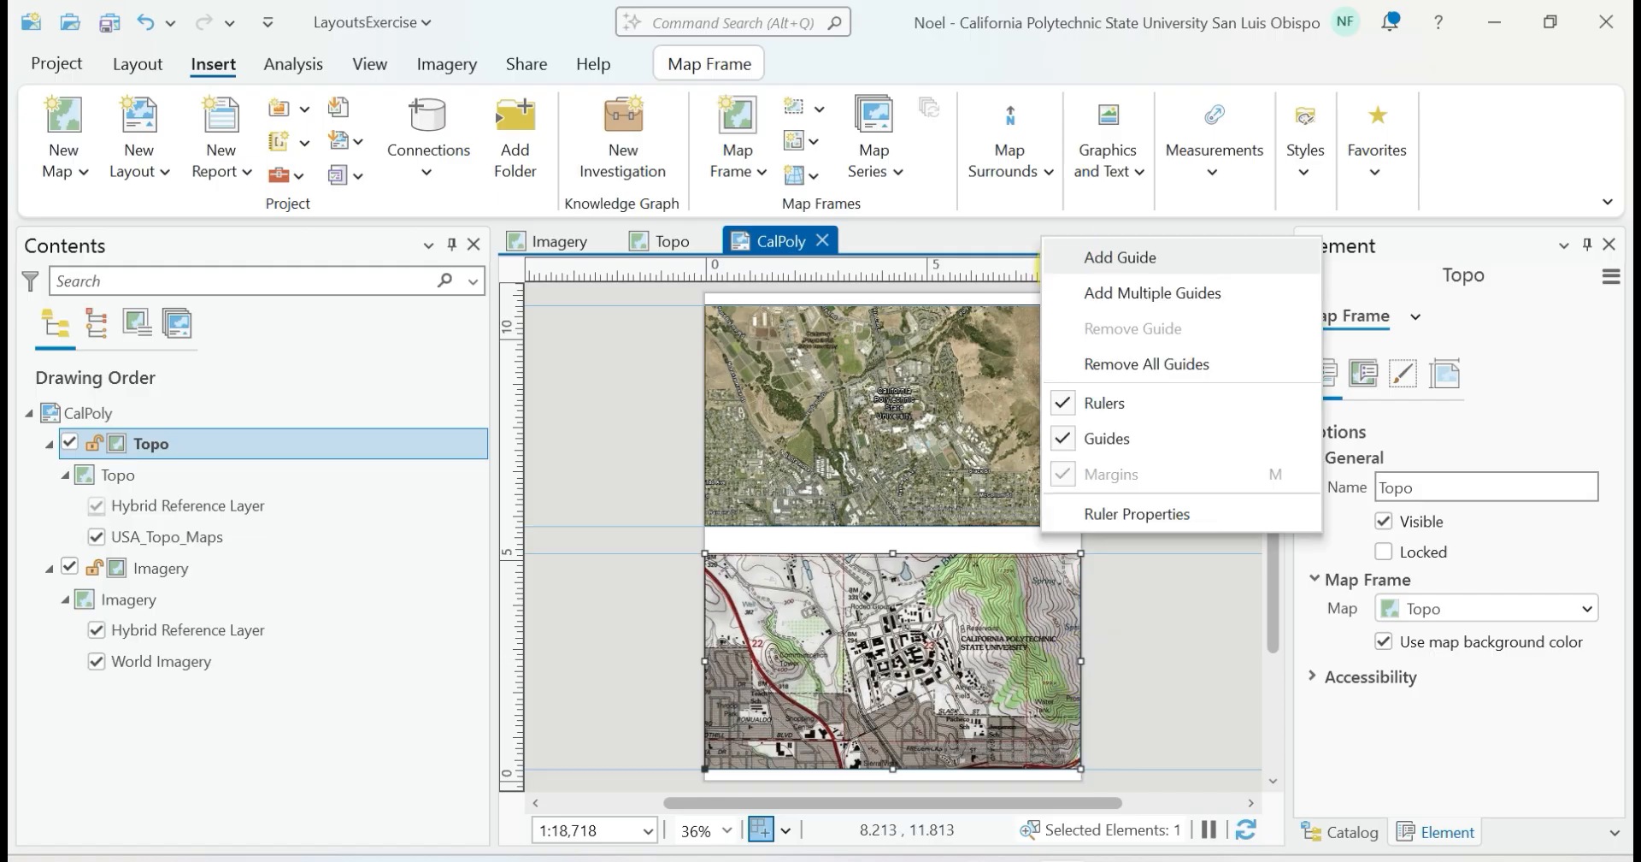
left_click(1093, 256)
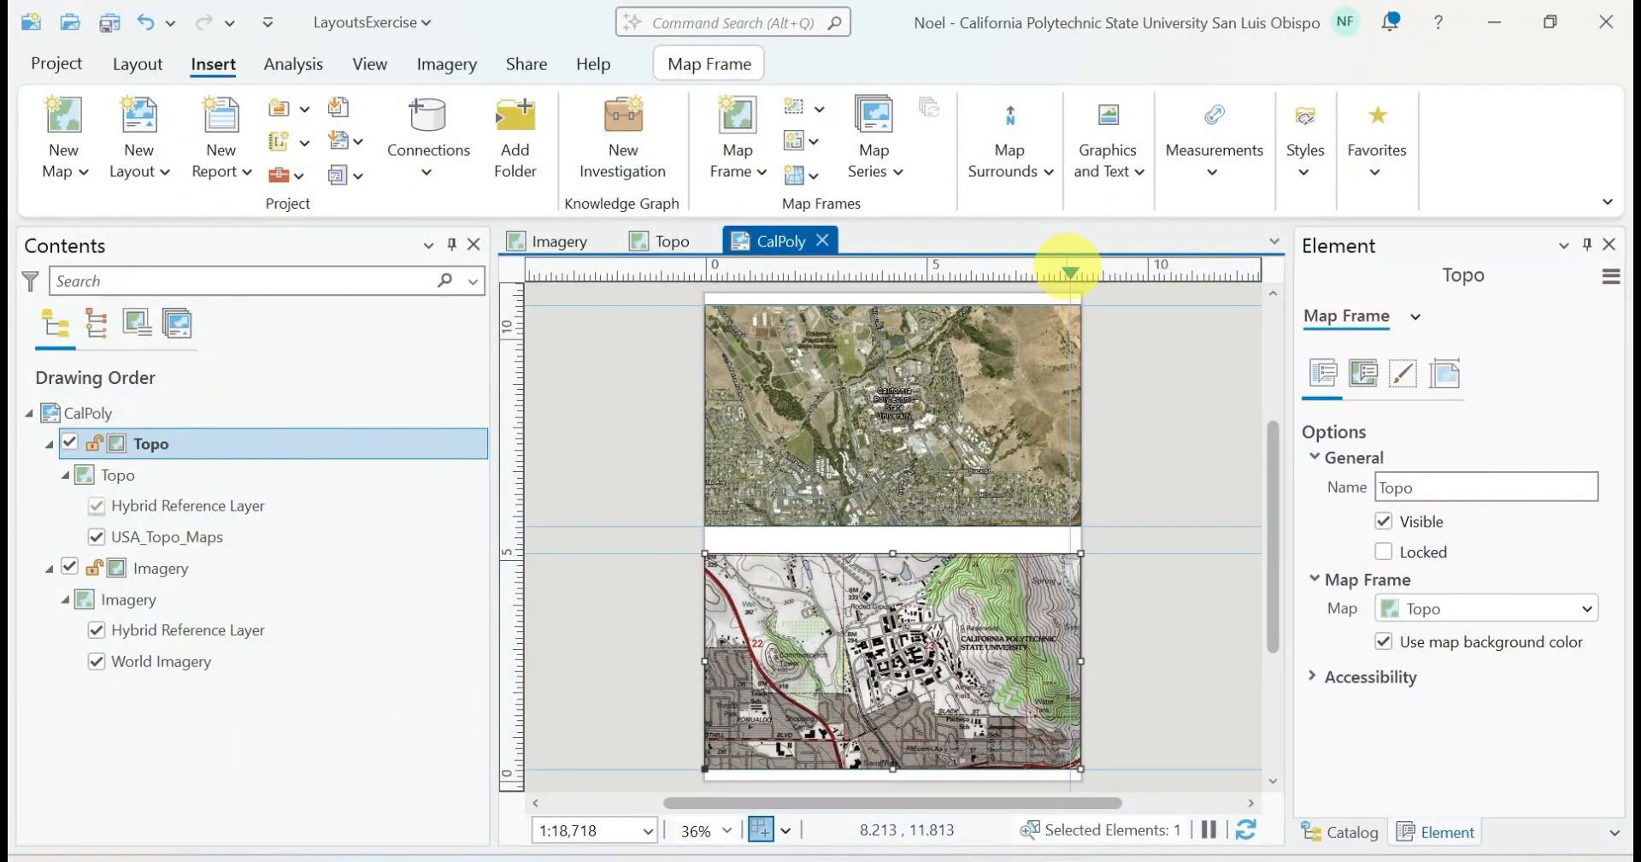
left_click_drag(1068, 269, 1070, 272)
right_click(712, 270)
left_click(712, 260)
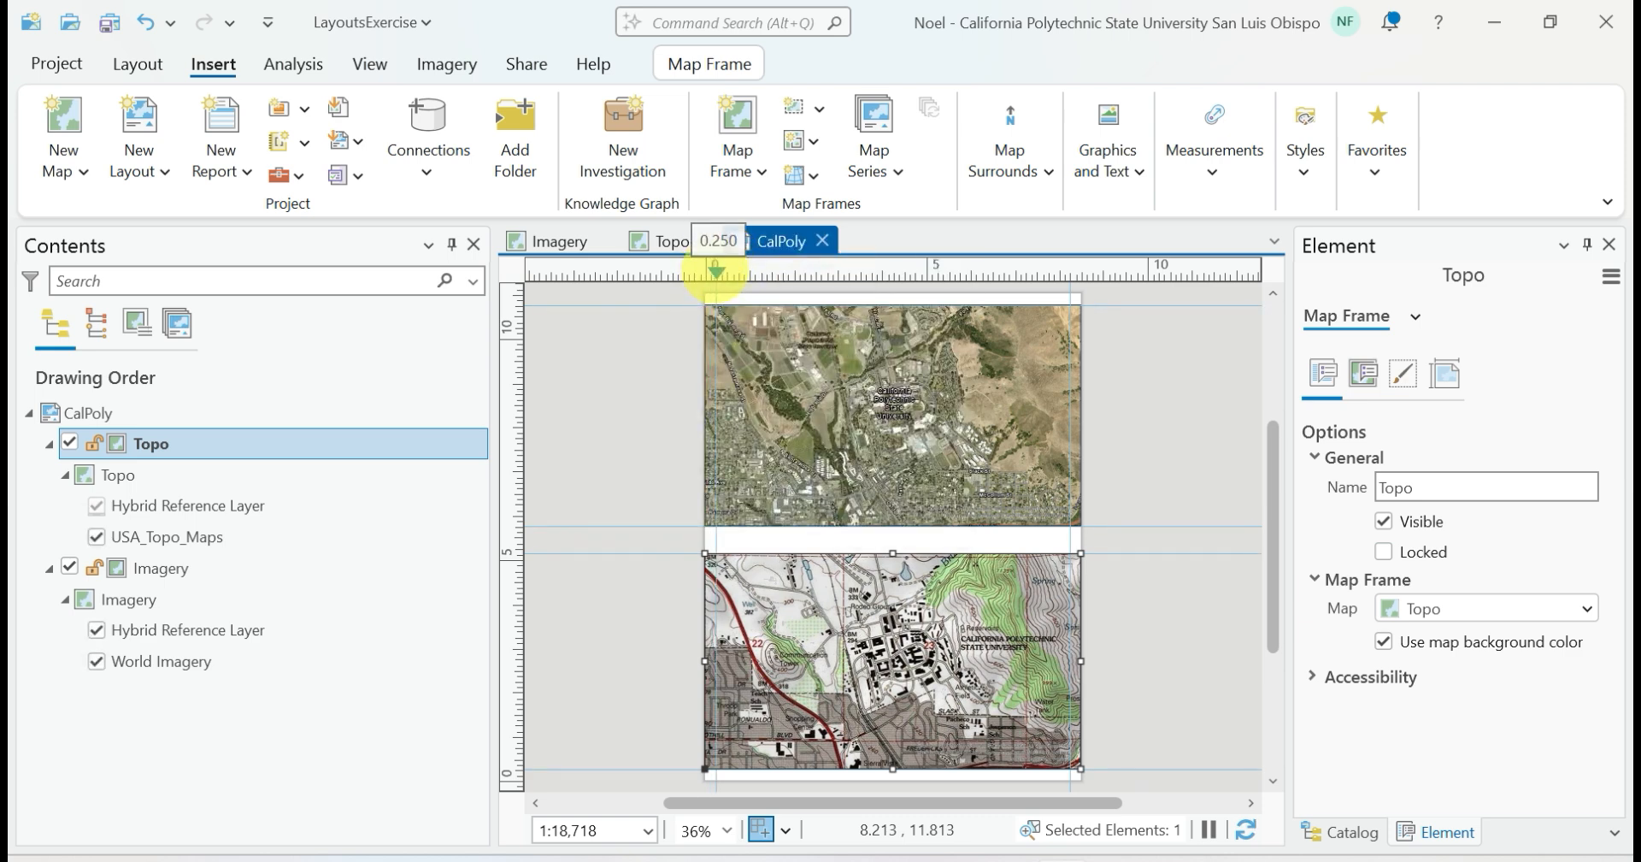
Snap the left and right edges of the Imagery and Topo map frames to the vertical guides
left_click(788, 403)
left_click_drag(705, 414, 716, 414)
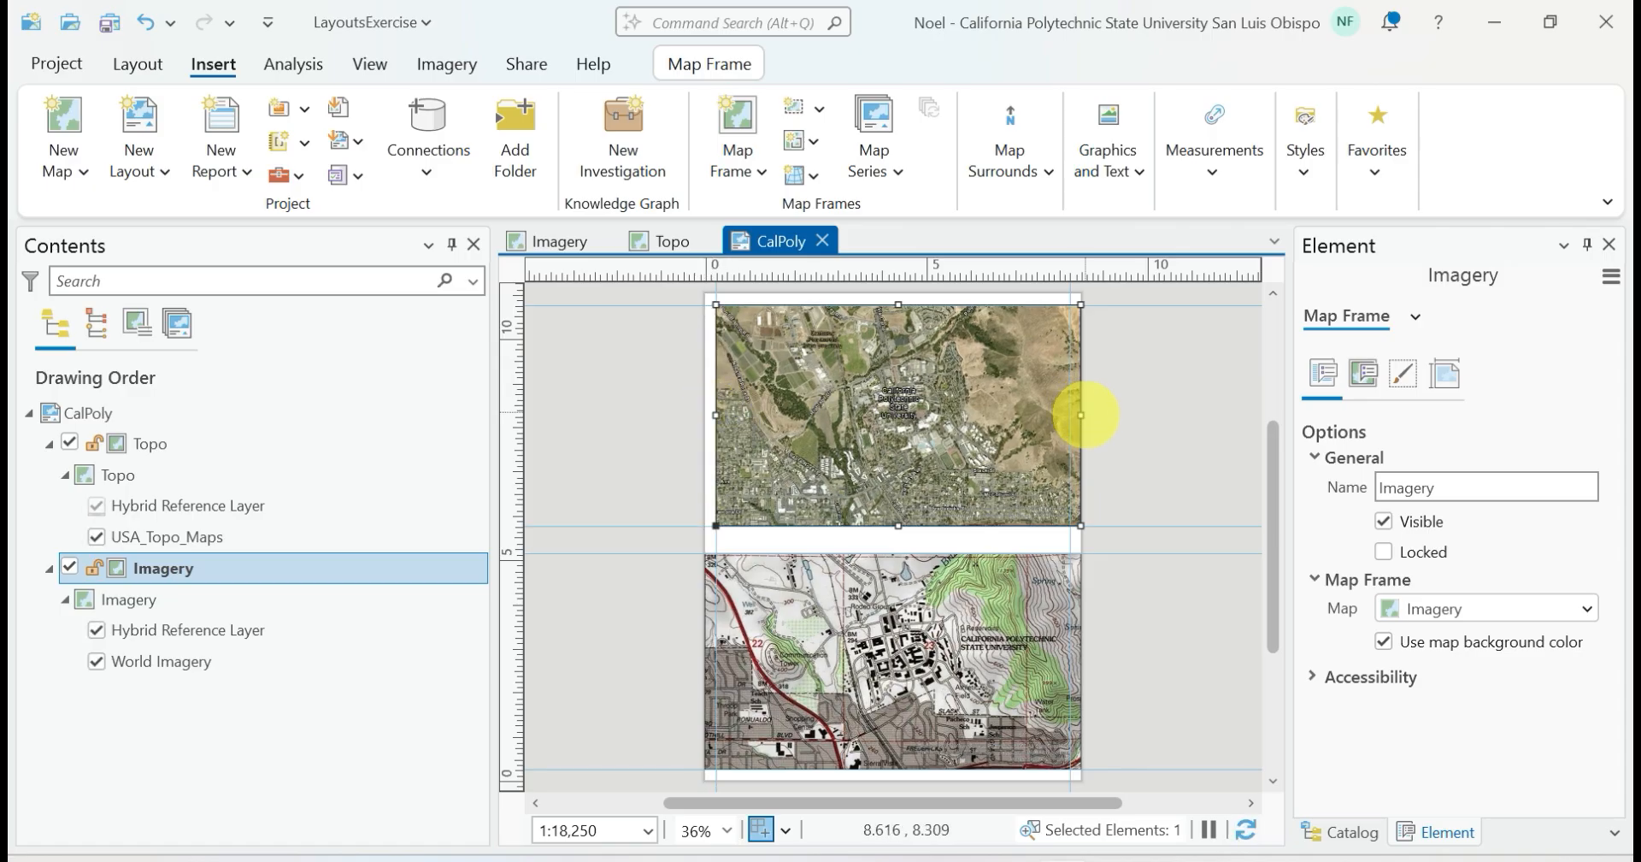
left_click_drag(1082, 415, 1058, 453)
left_click(968, 618)
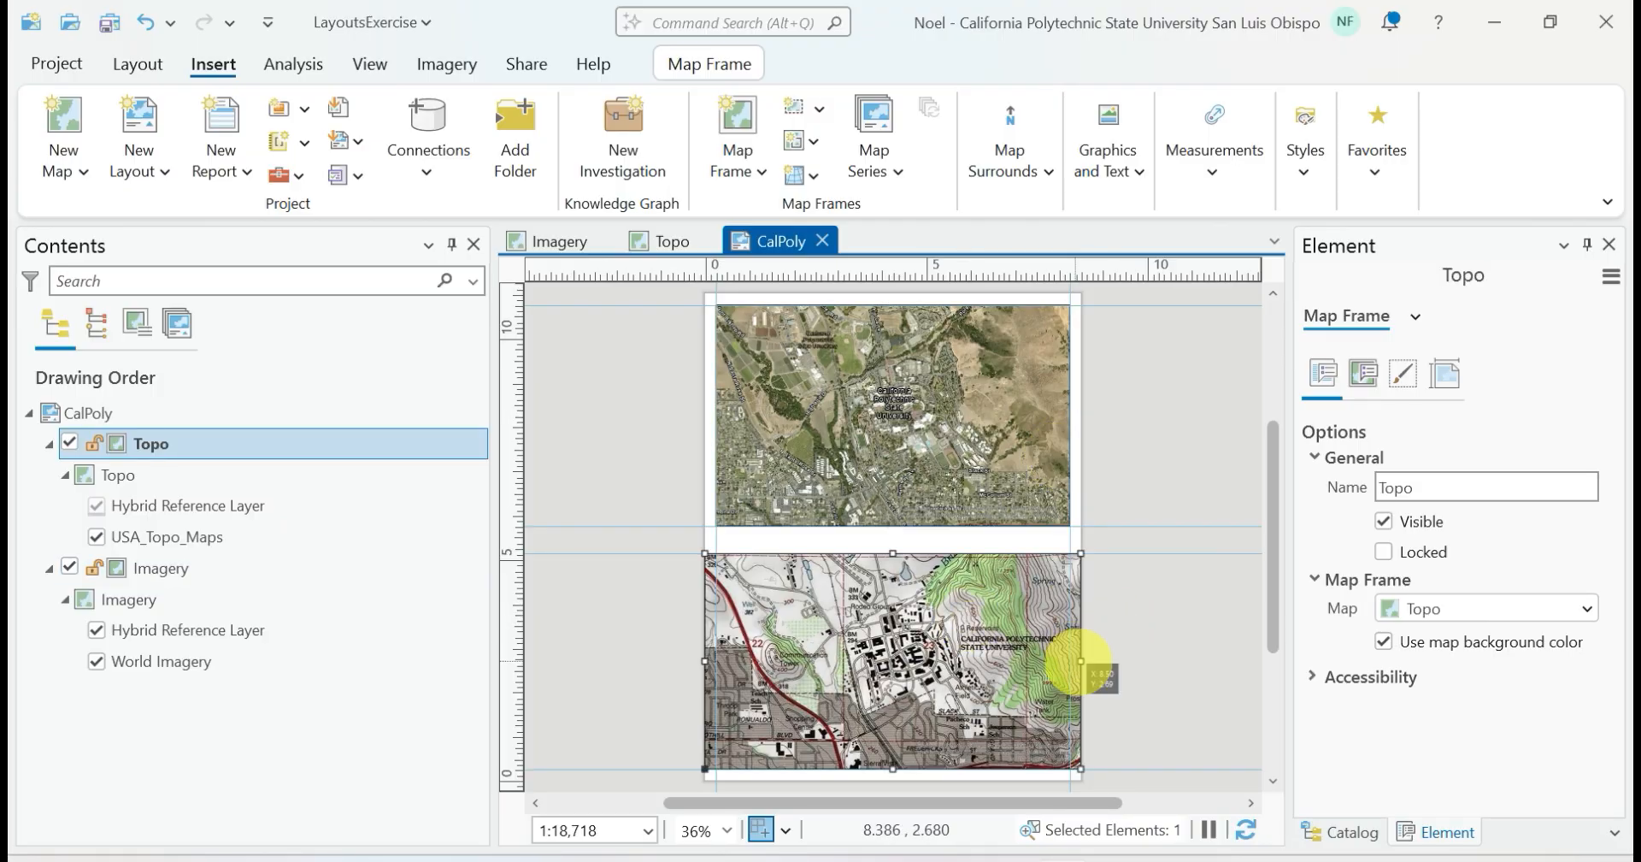
left_click_drag(1068, 662, 1070, 664)
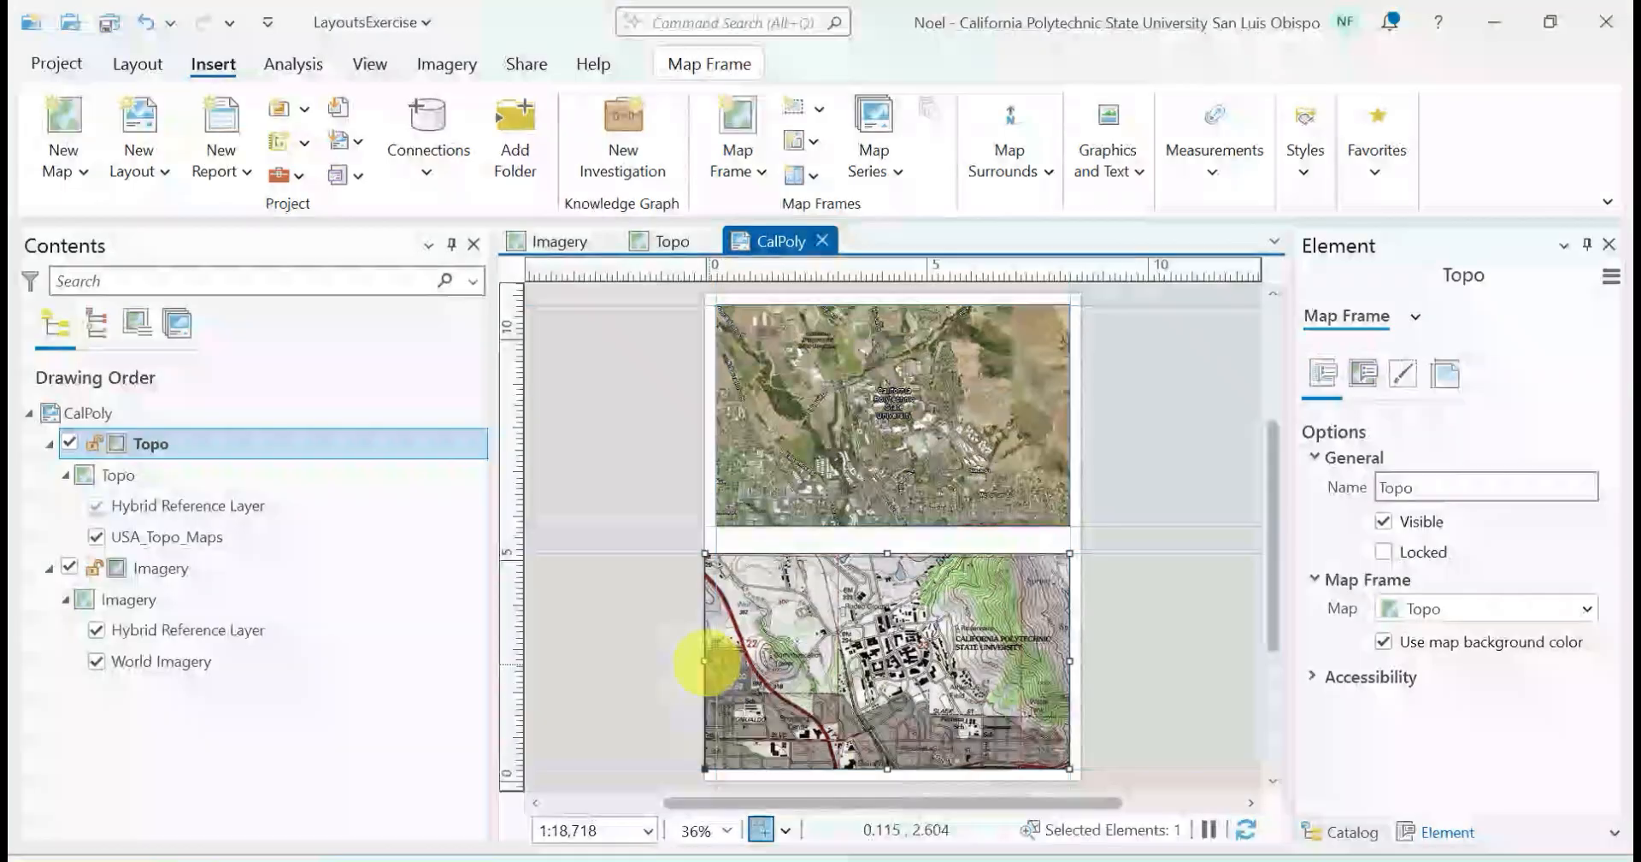
left_click_drag(706, 661, 716, 662)
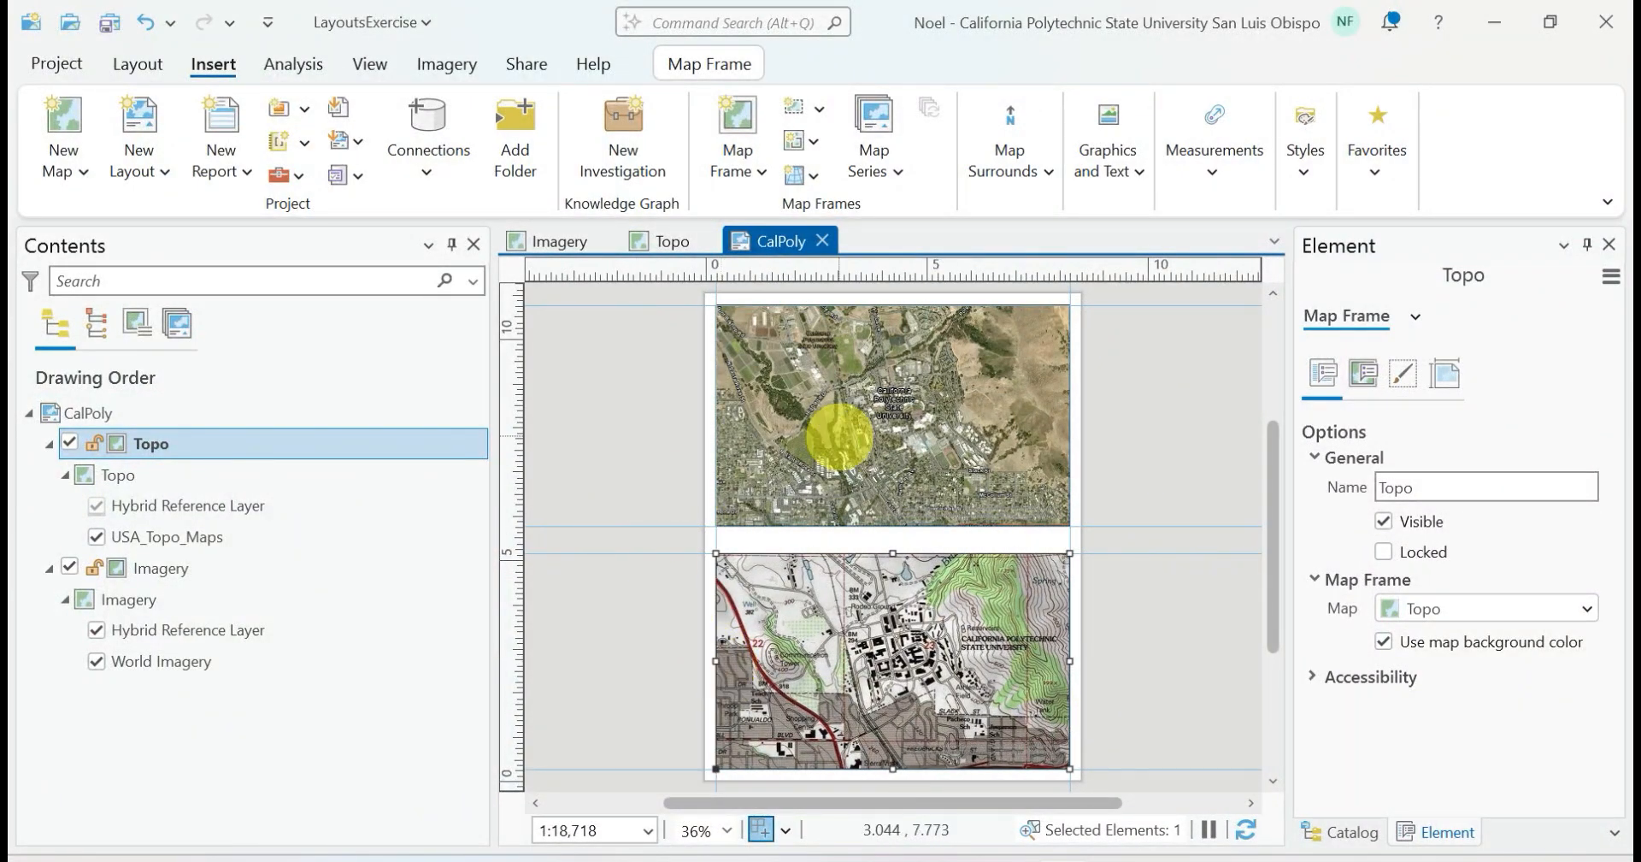
left_click(840, 438)
left_click(819, 605)
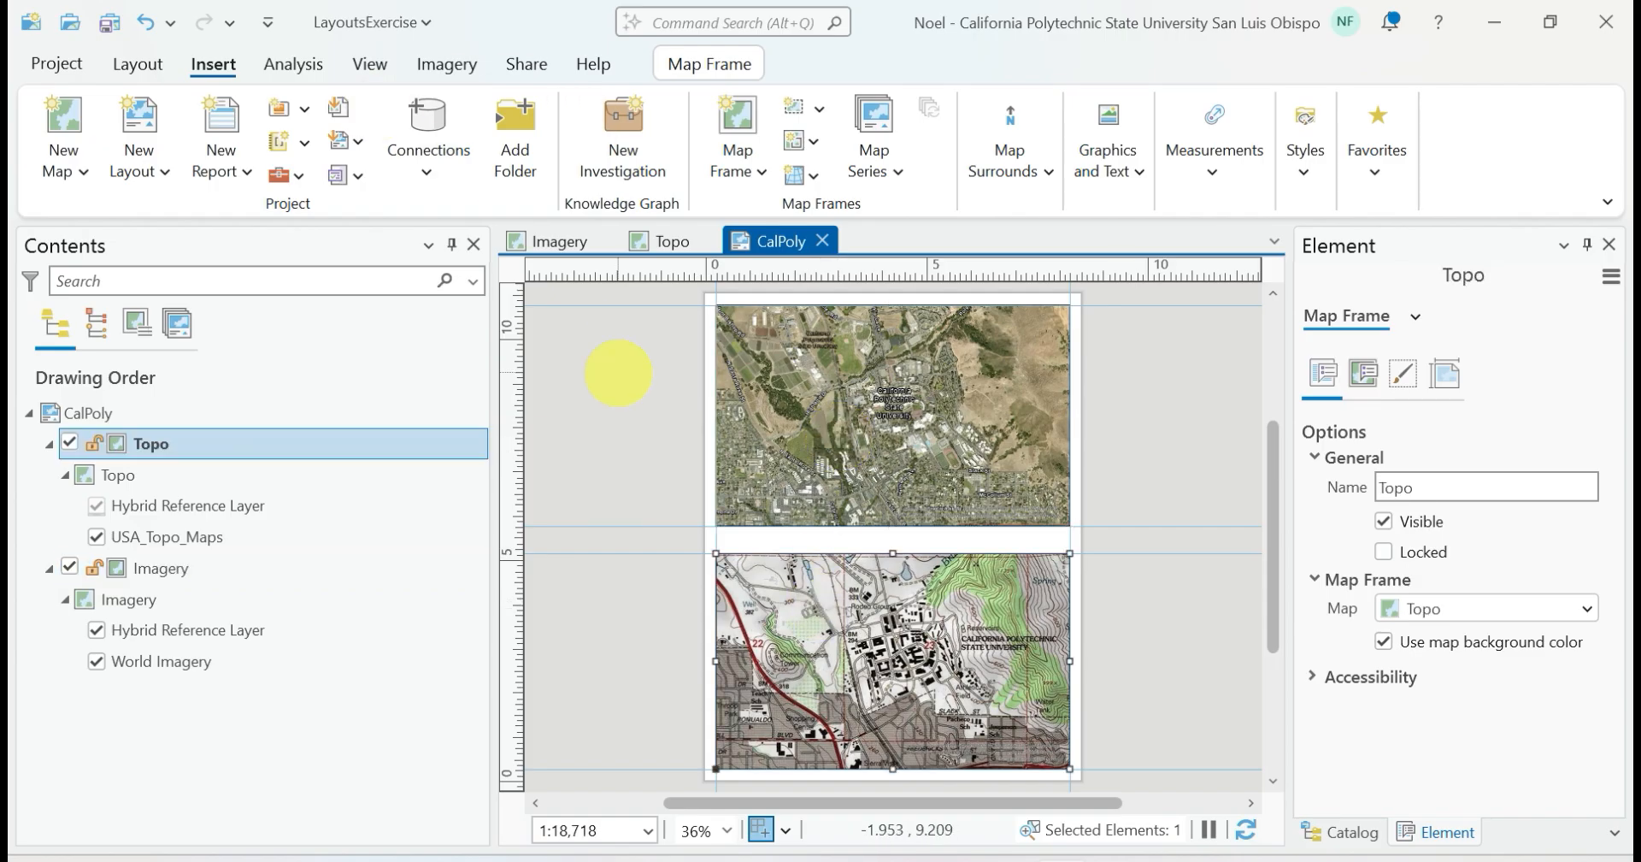
Activate the narrowed Imagery map frame, apply the SLO bookmark again, and return to the layout
left_click(855, 380)
left_click(688, 64)
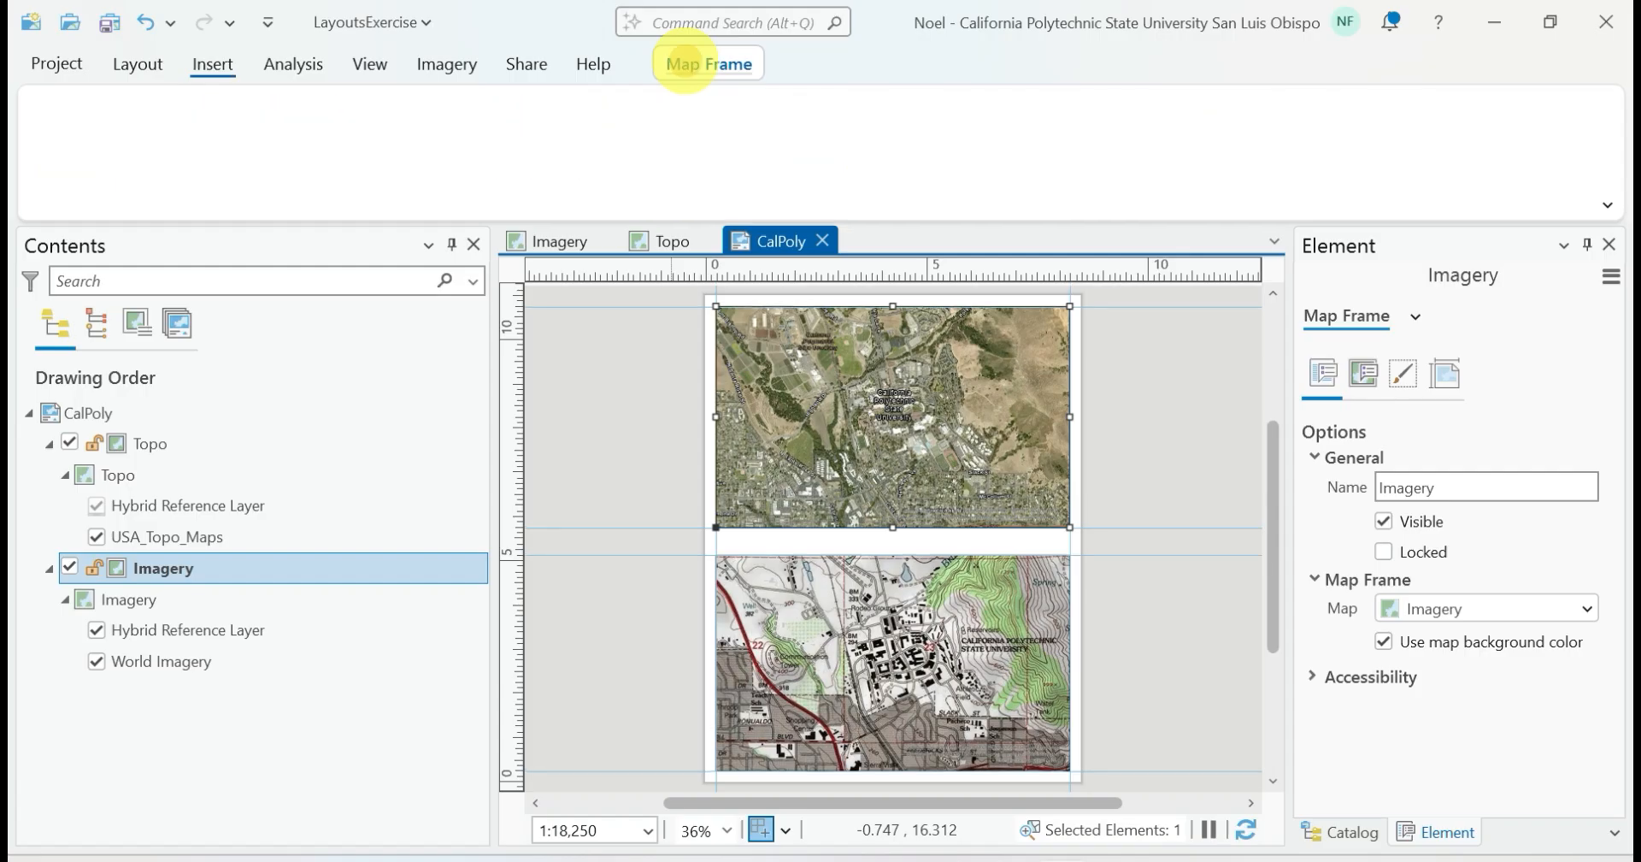
left_click(136, 64)
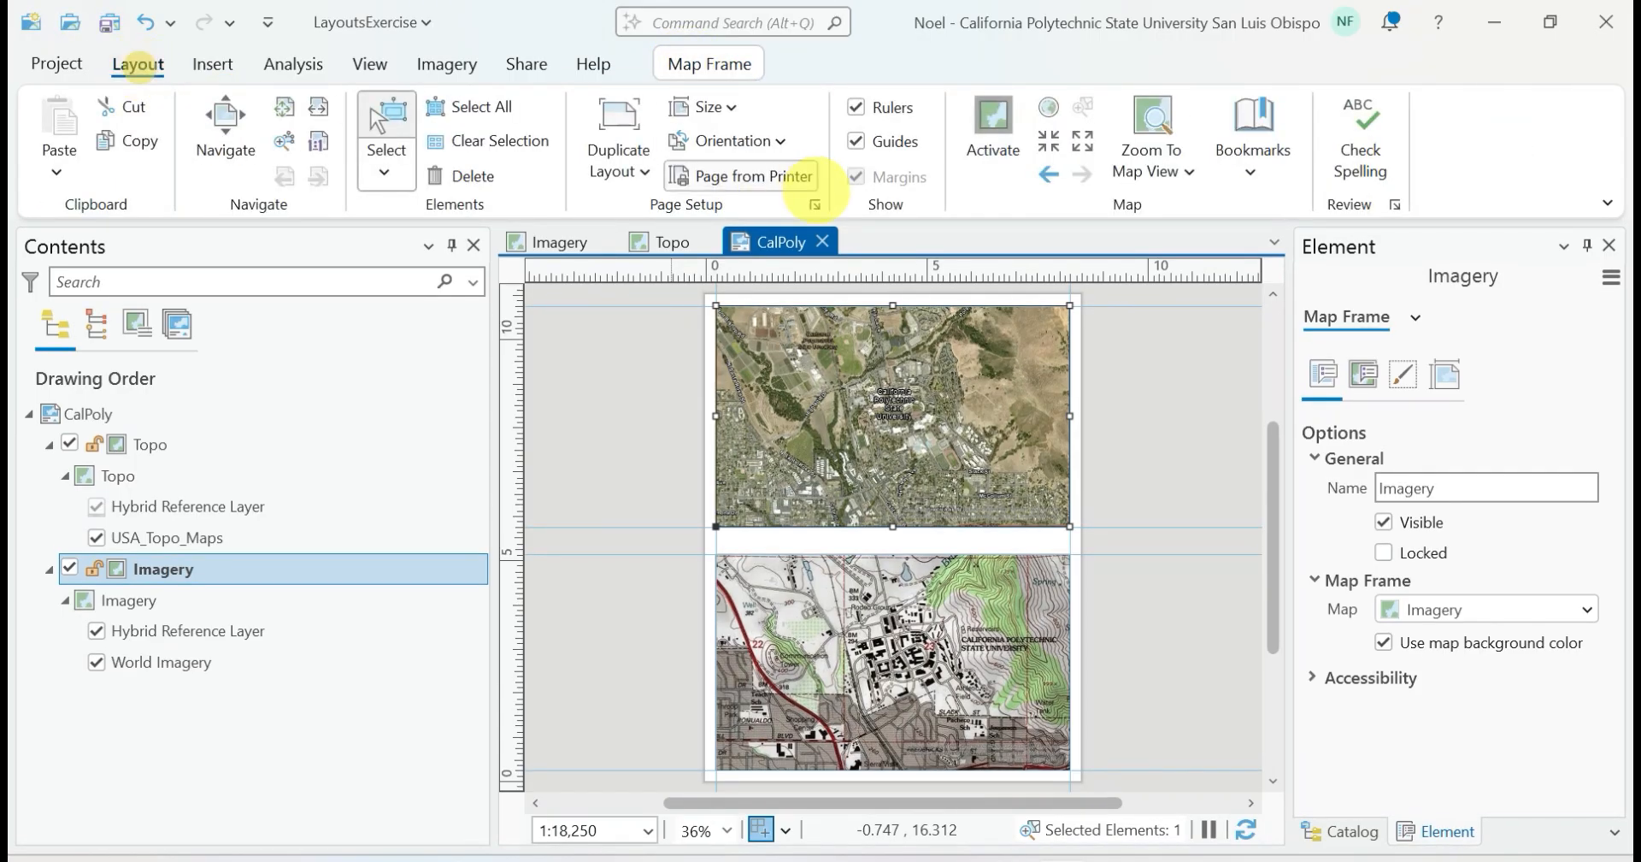
left_click(992, 115)
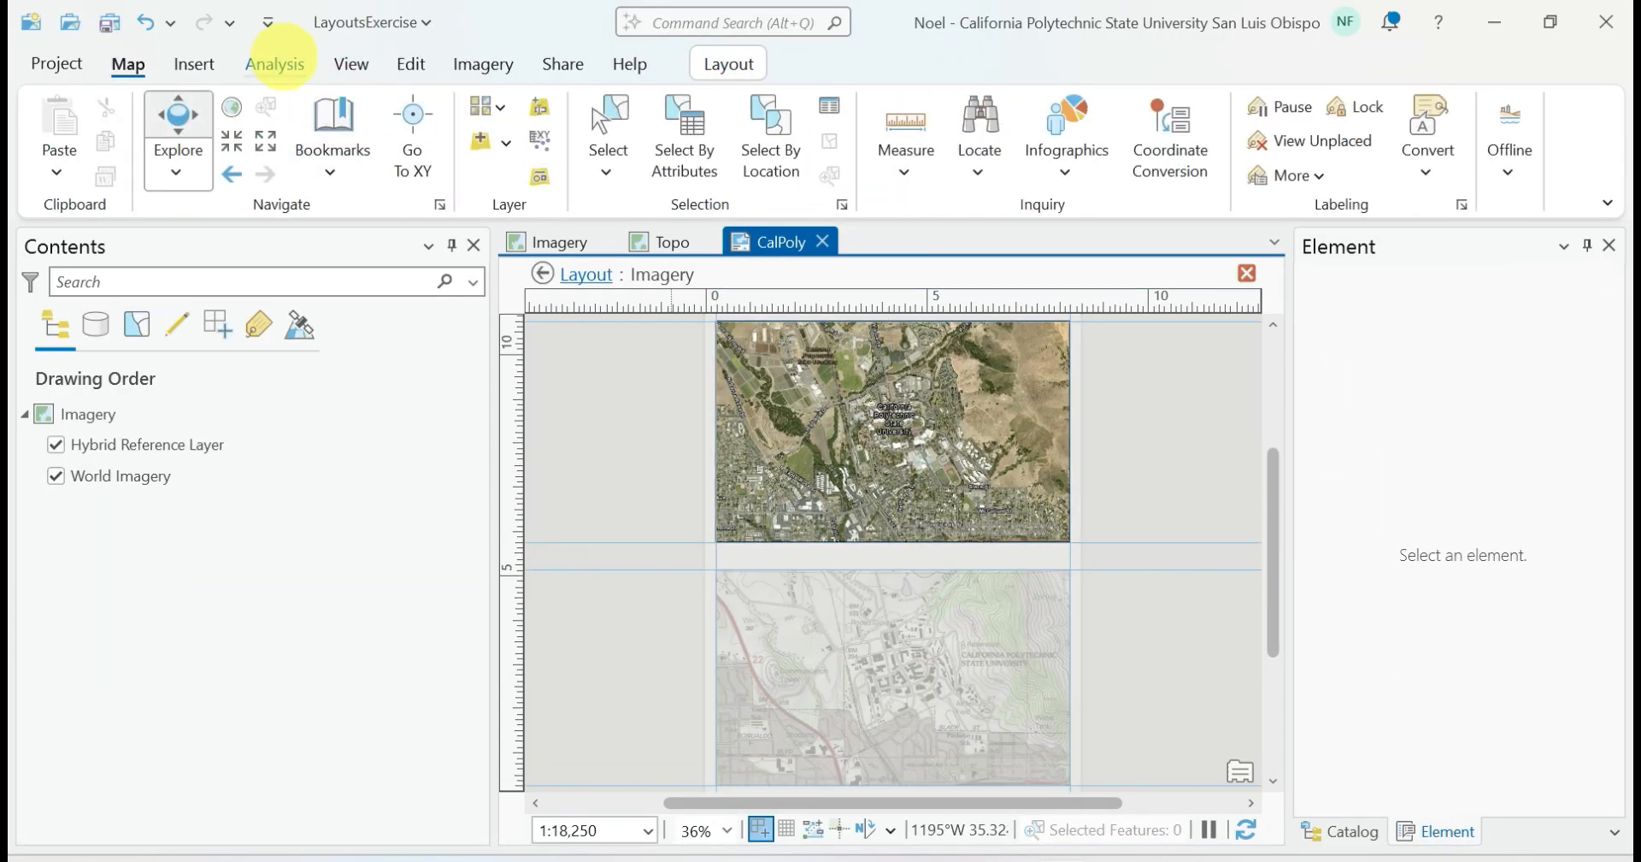
left_click(333, 166)
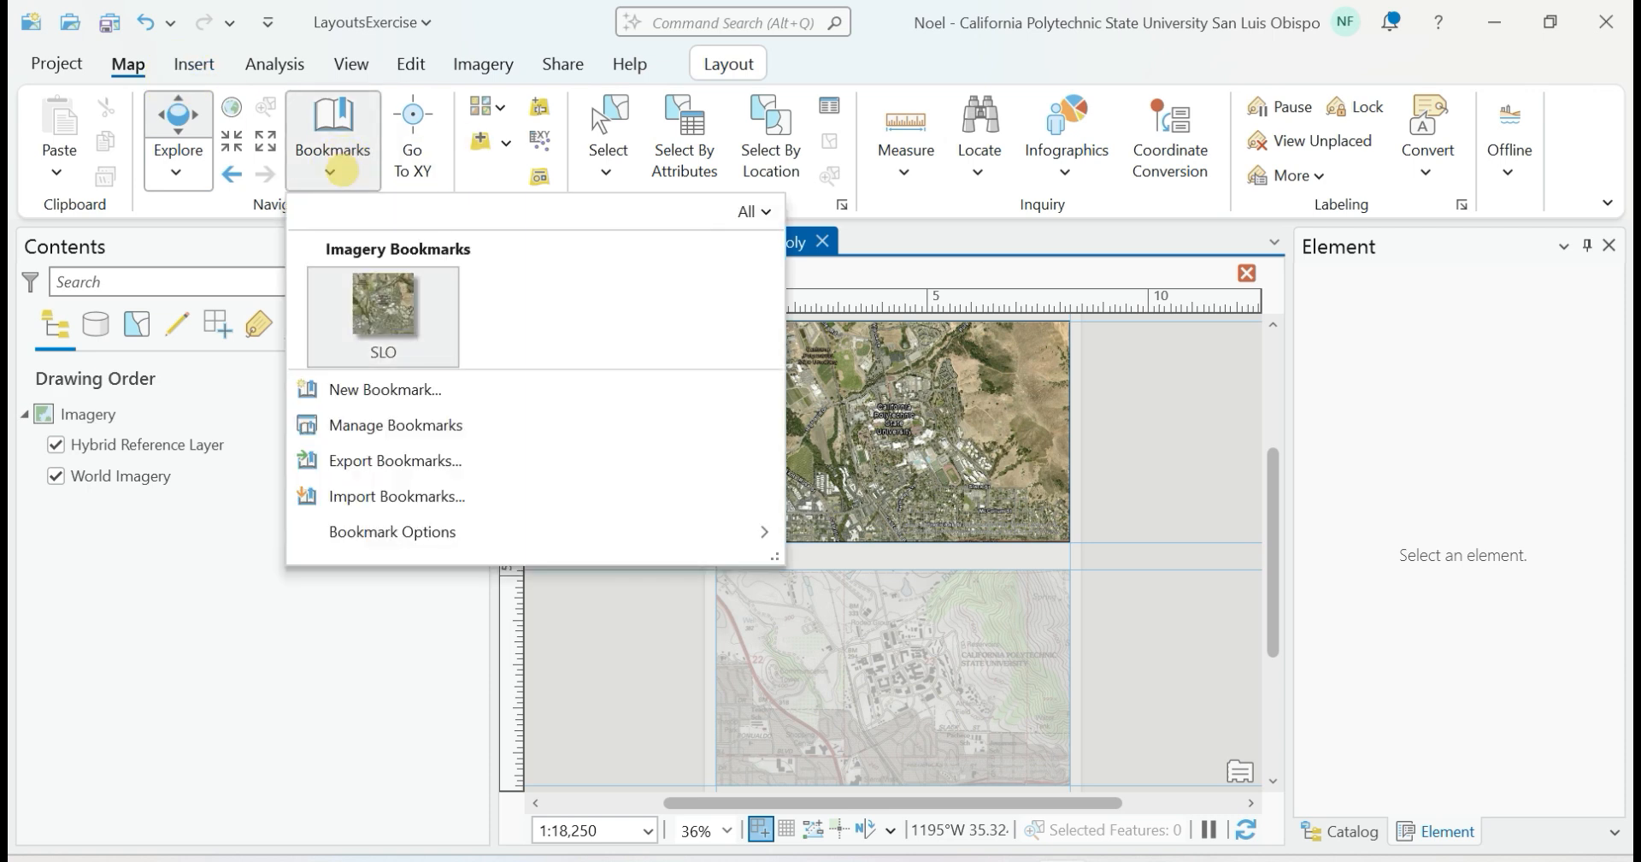
left_click(373, 309)
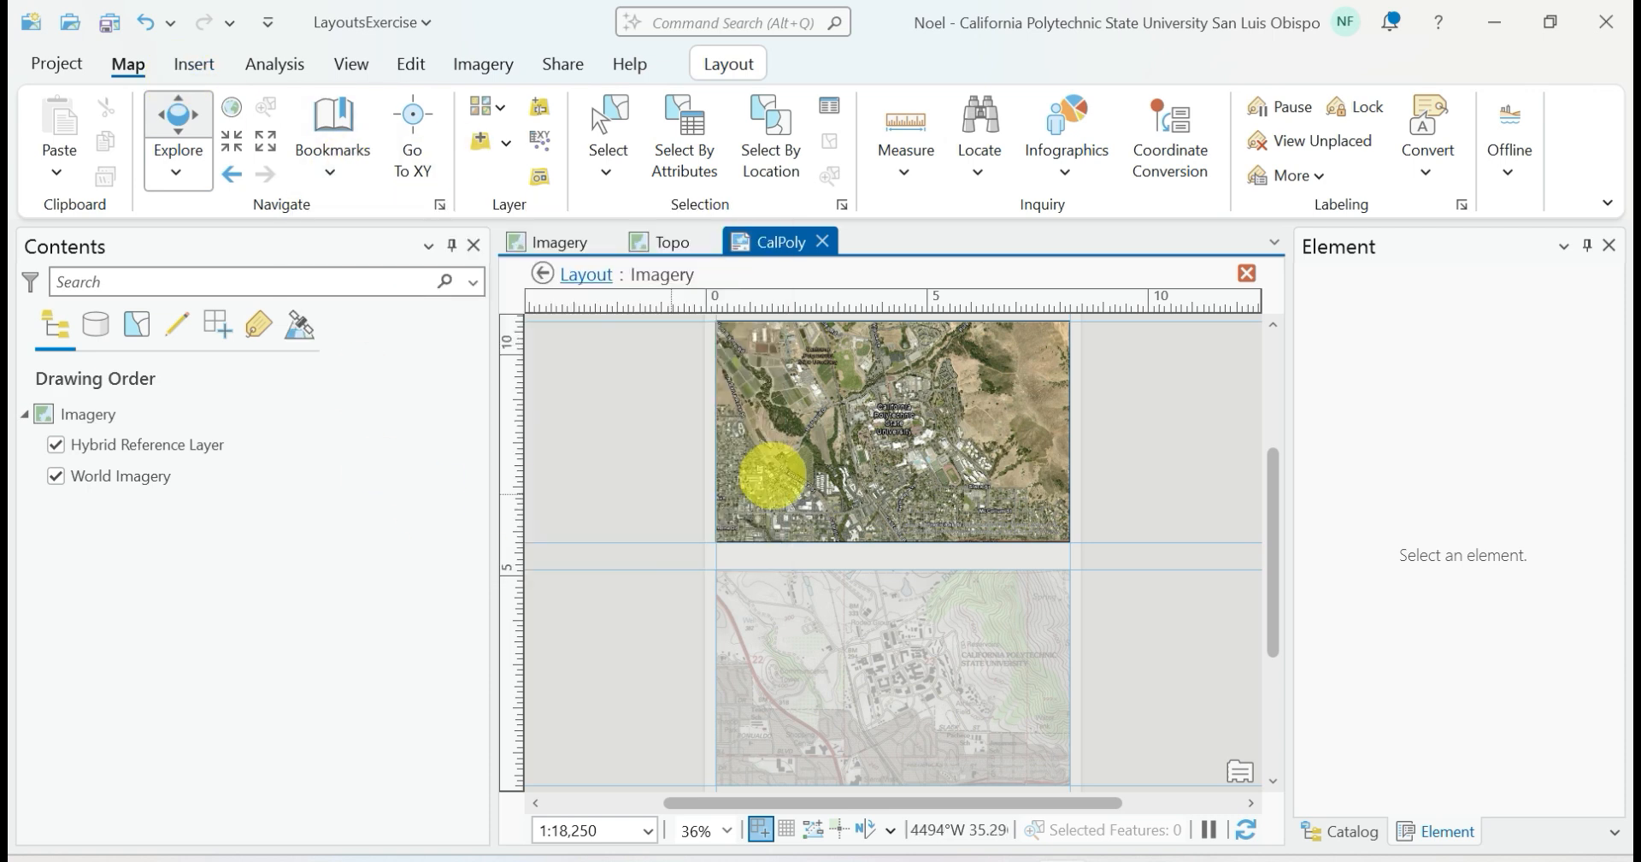
left_click(710, 64)
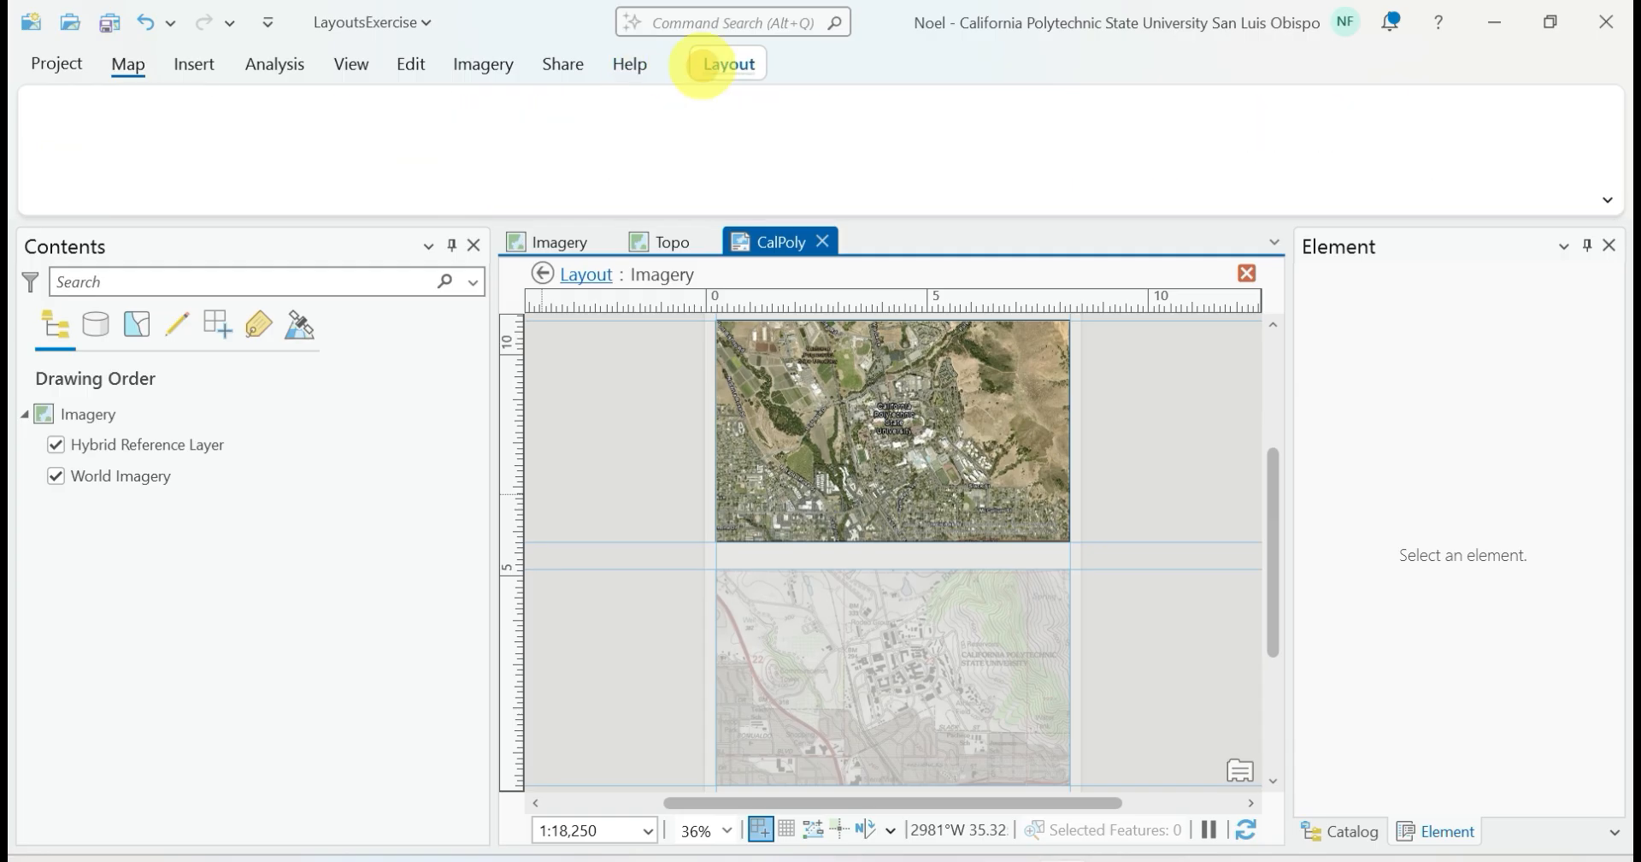
left_click(254, 128)
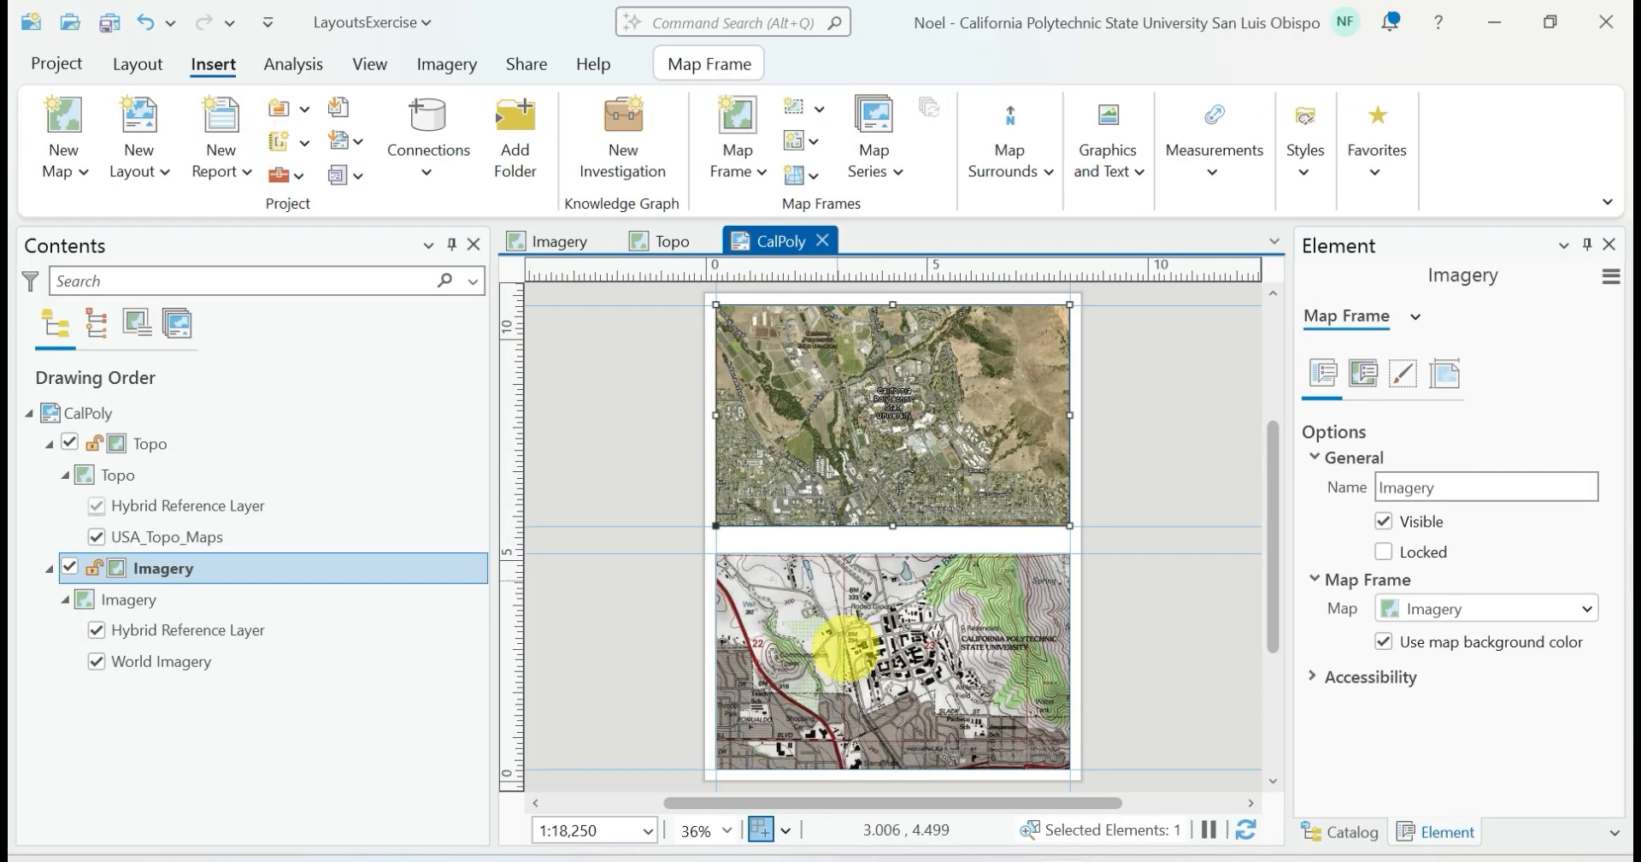
Activate the narrowed Topo map frame, reset its extent with the SLO bookmark, and return to the layout
left_click(842, 645)
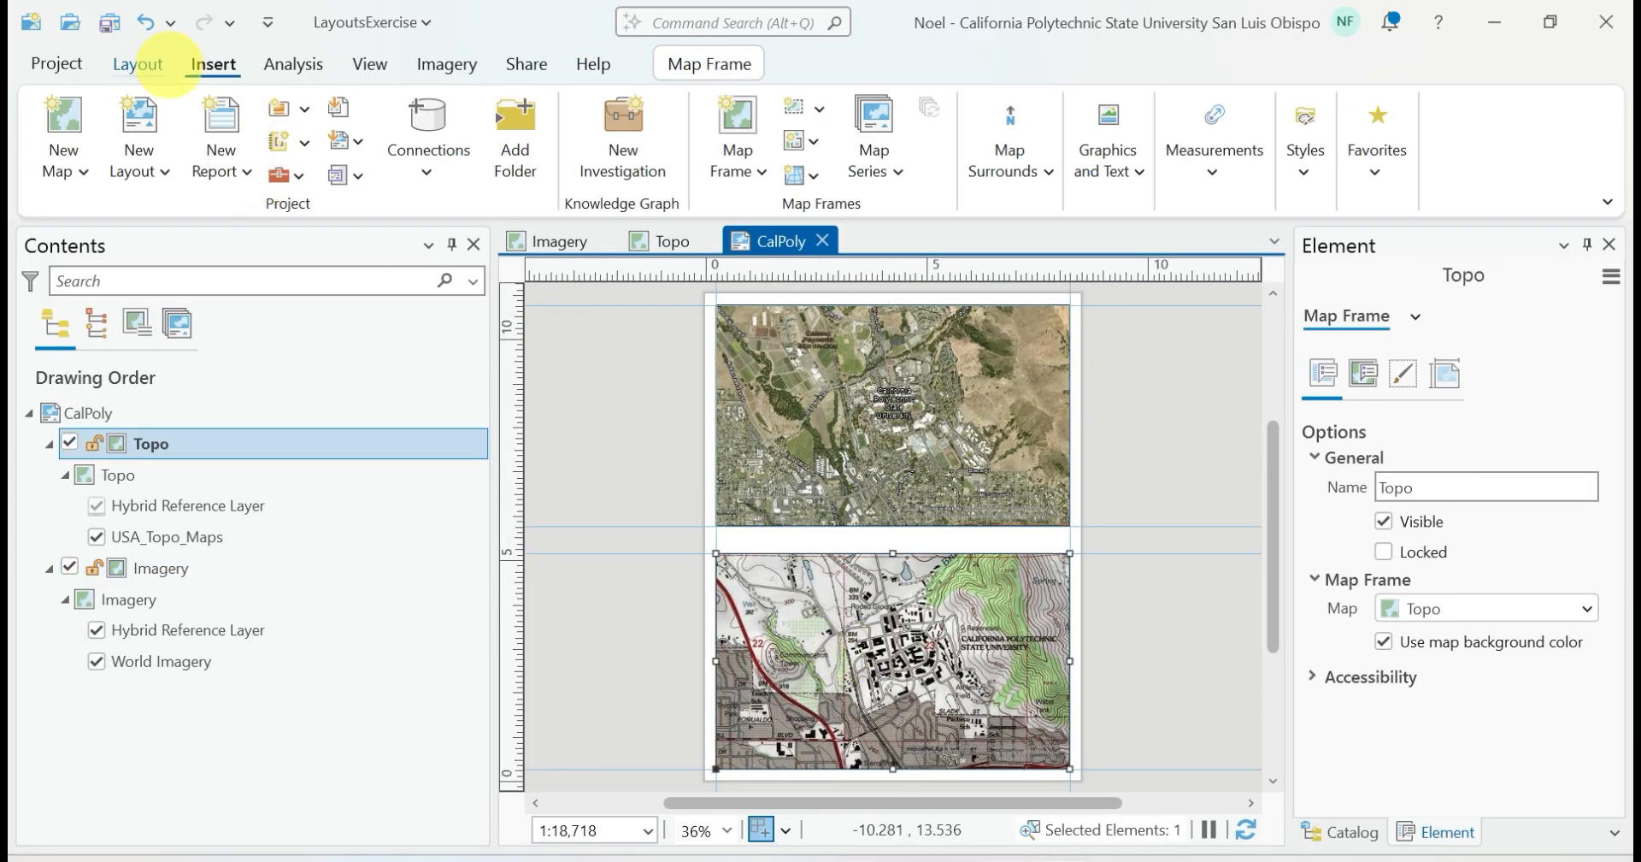
left_click(163, 66)
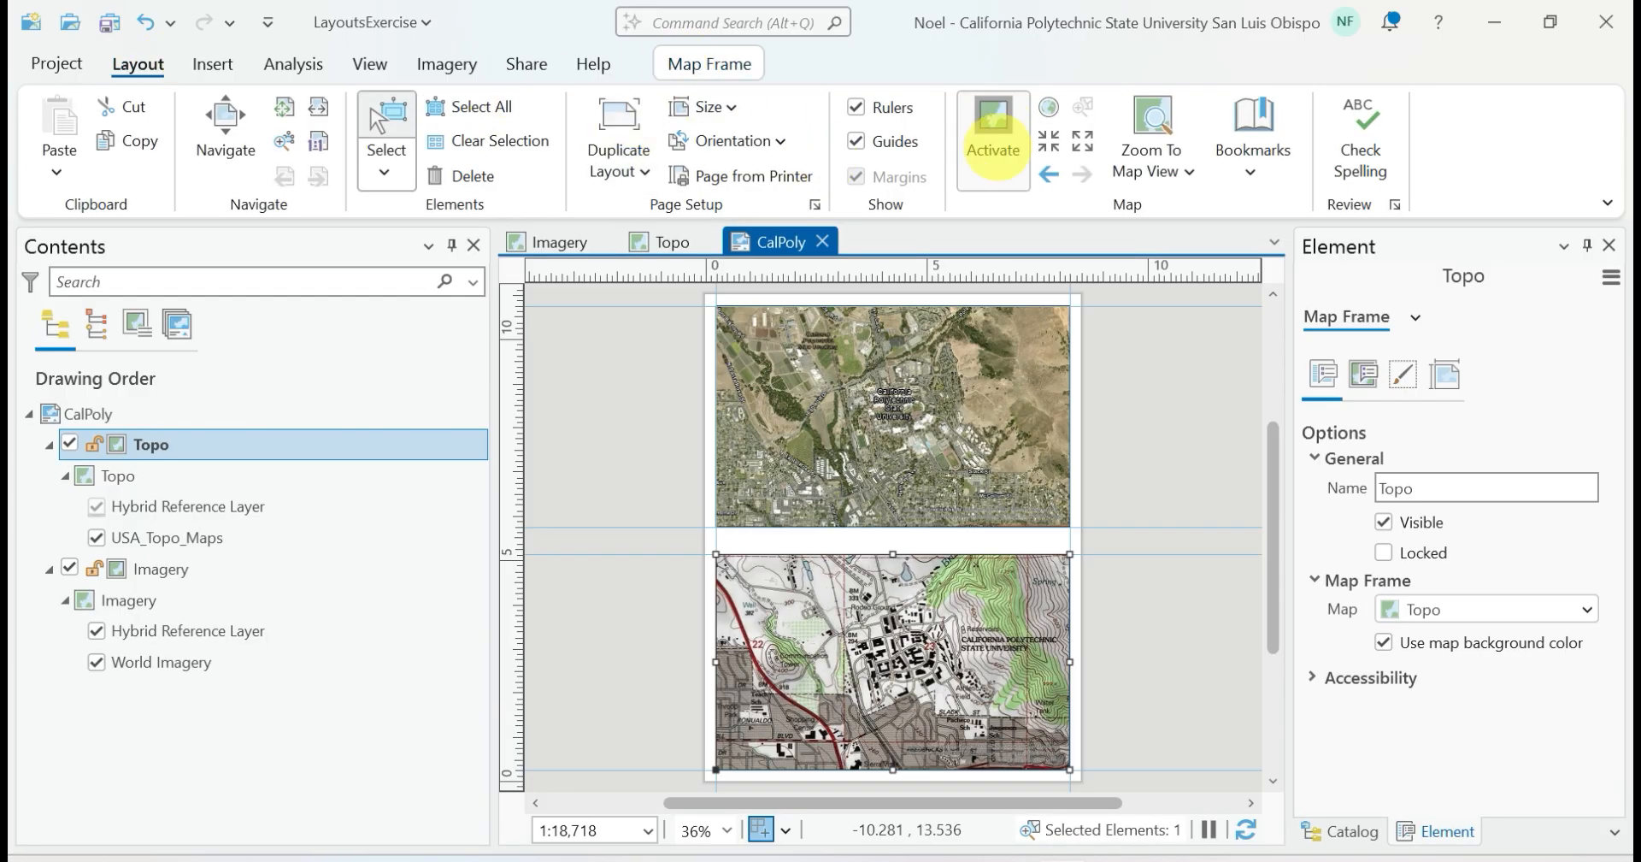
left_click(989, 141)
left_click(330, 167)
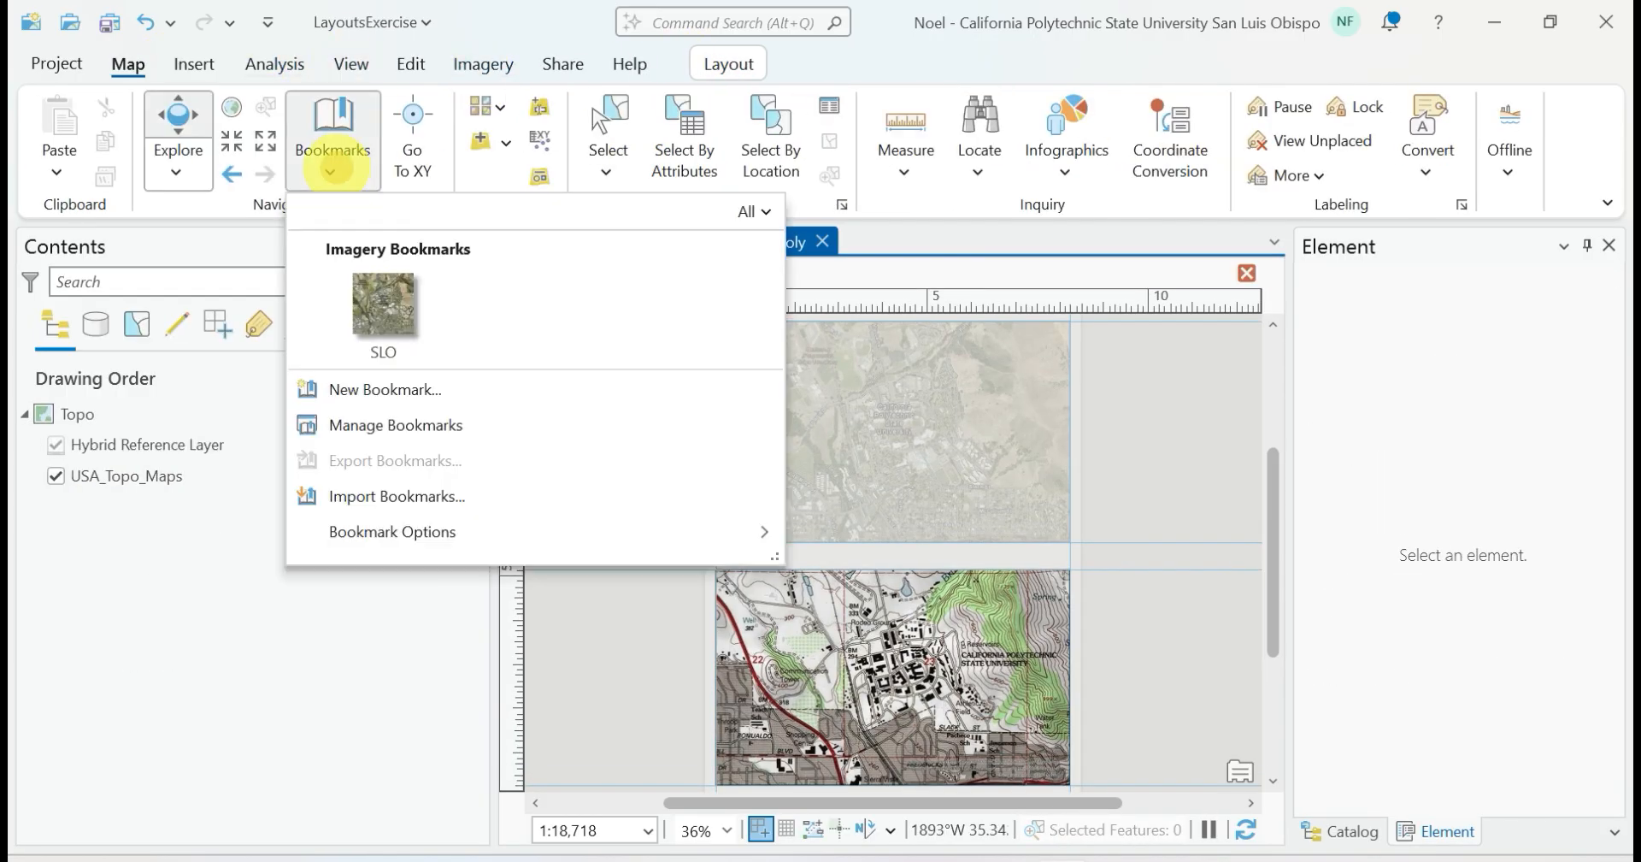
left_click(379, 326)
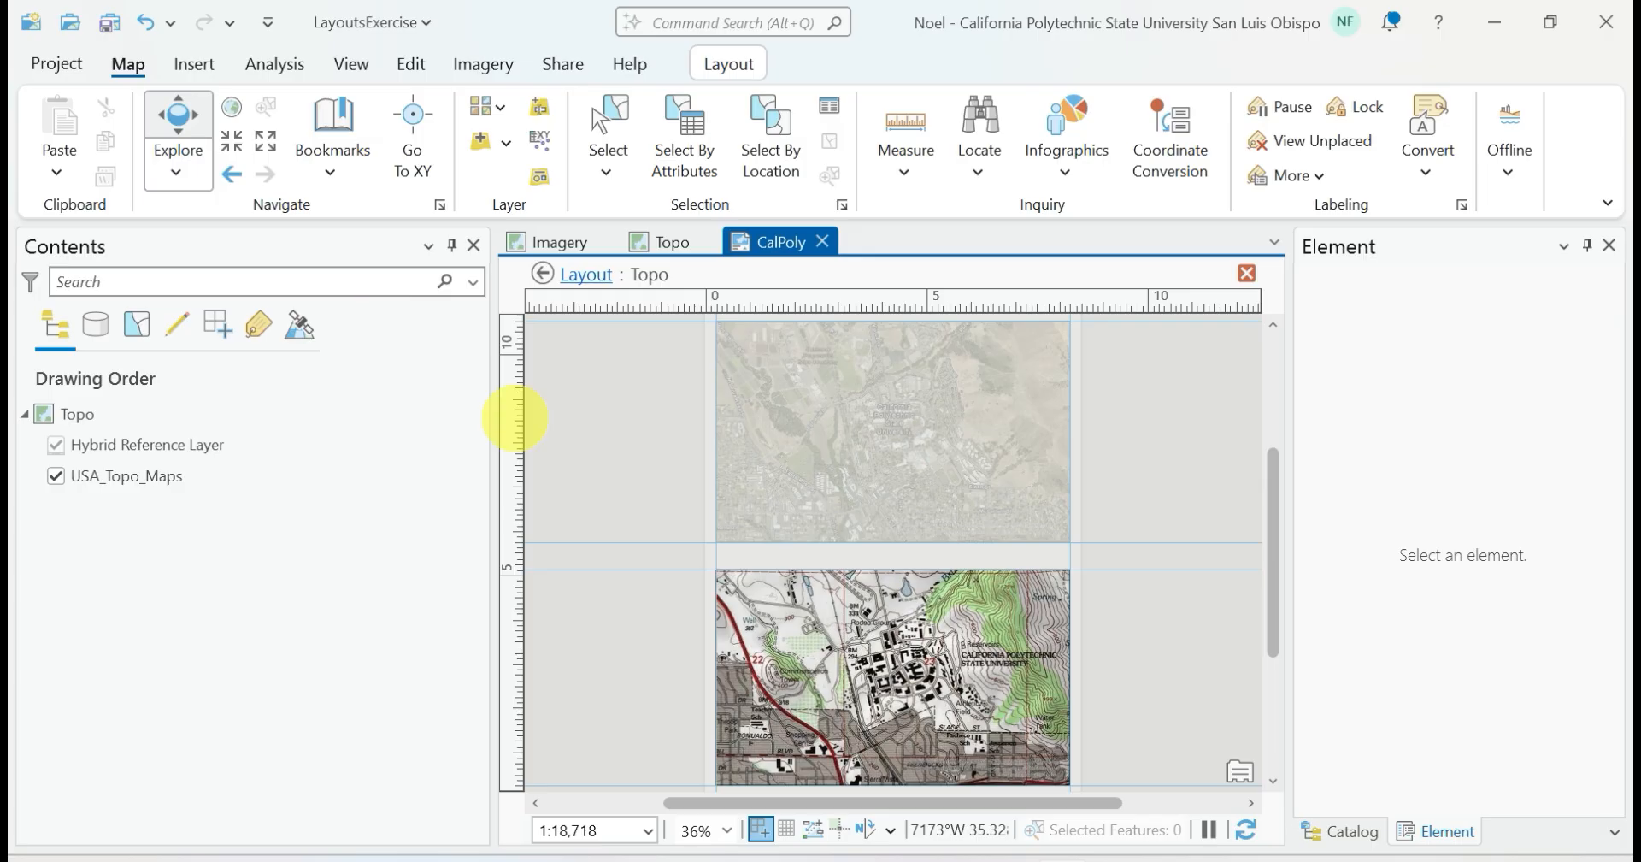
left_click(731, 63)
left_click(247, 128)
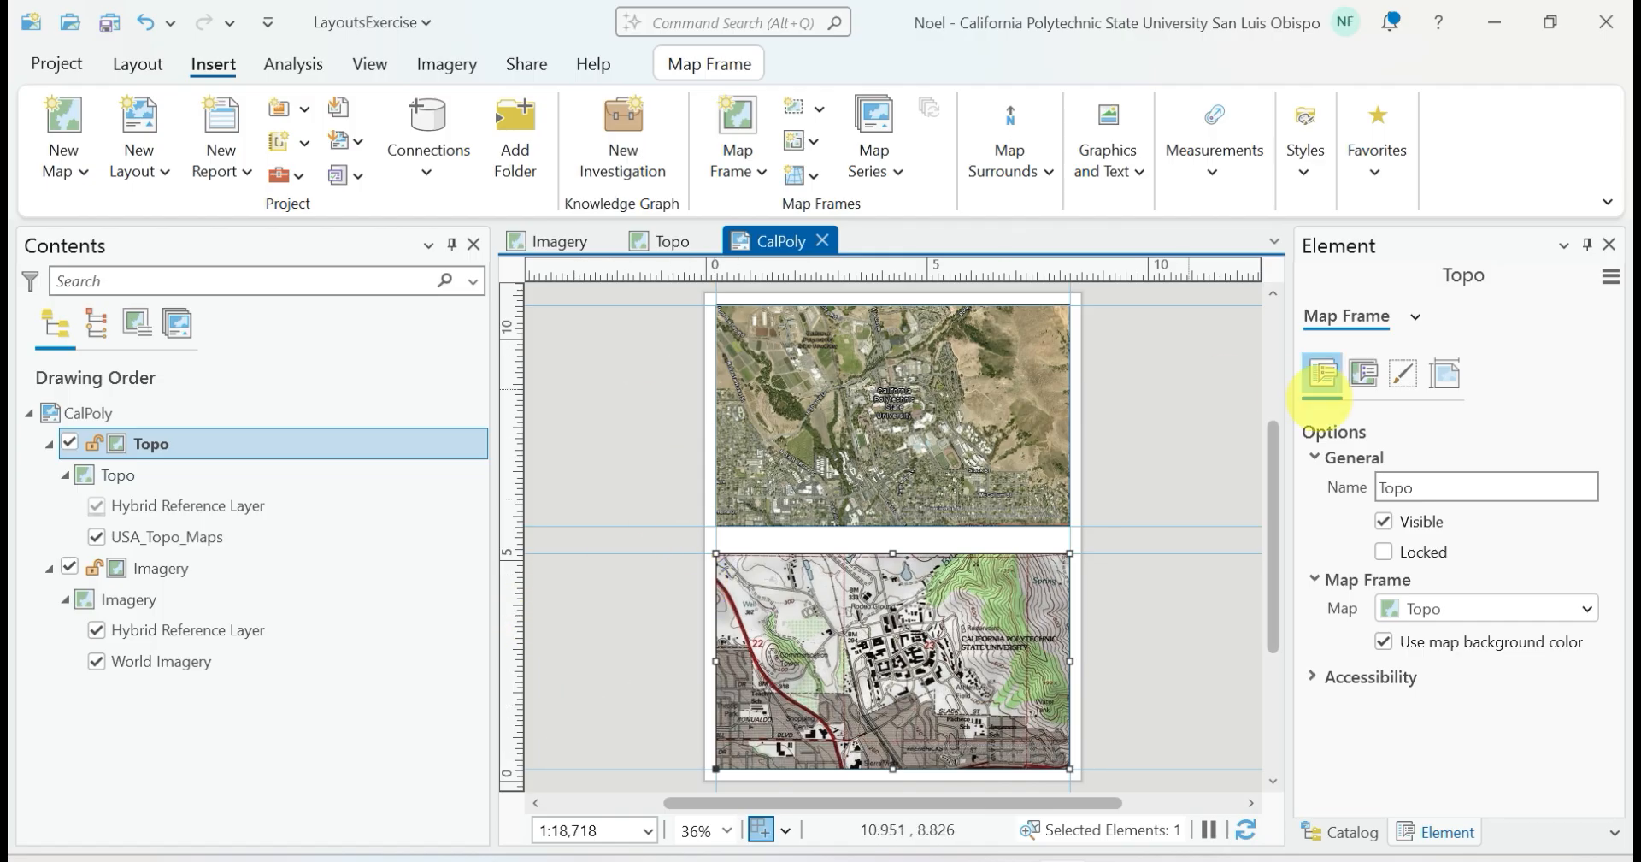
Close the Element pane and duplicate the CalPoly layout in the project catalog
left_click(1609, 243)
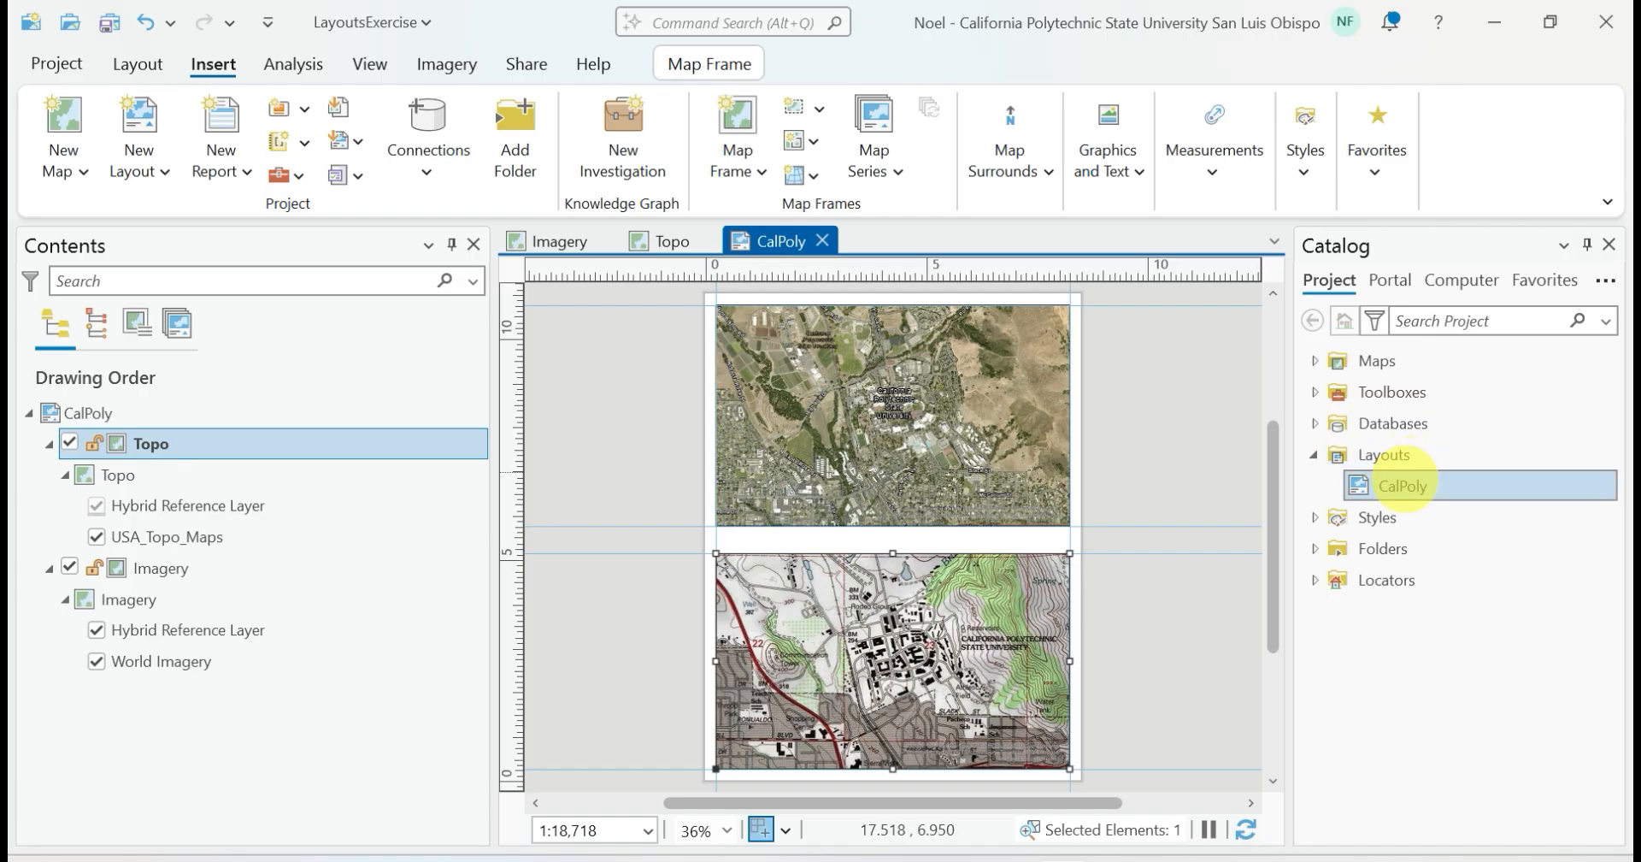
right_click(1401, 485)
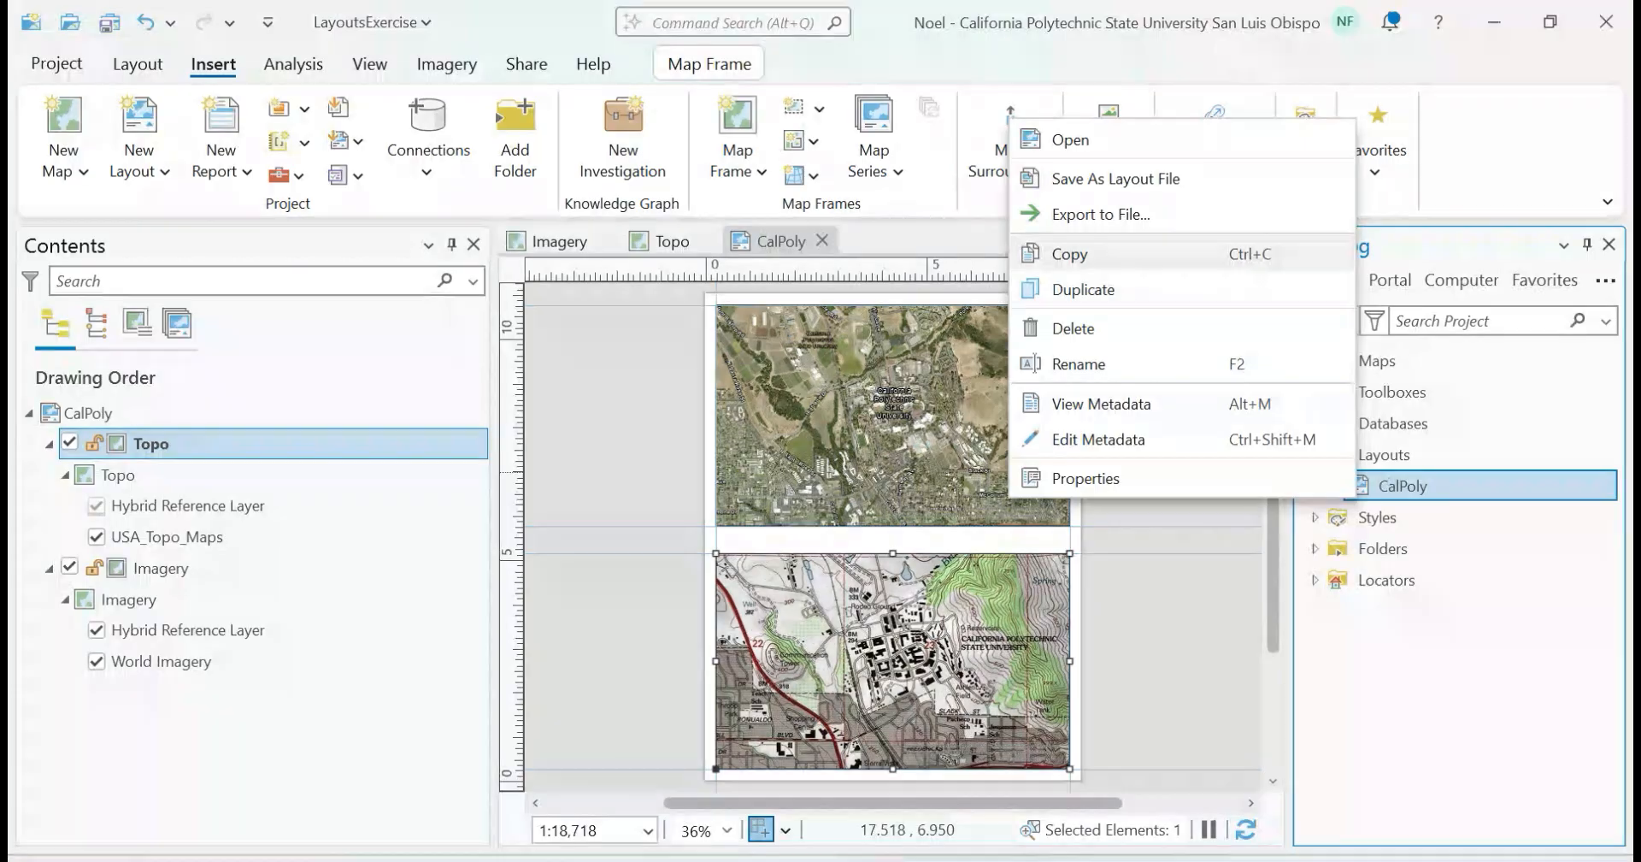
left_click(1068, 289)
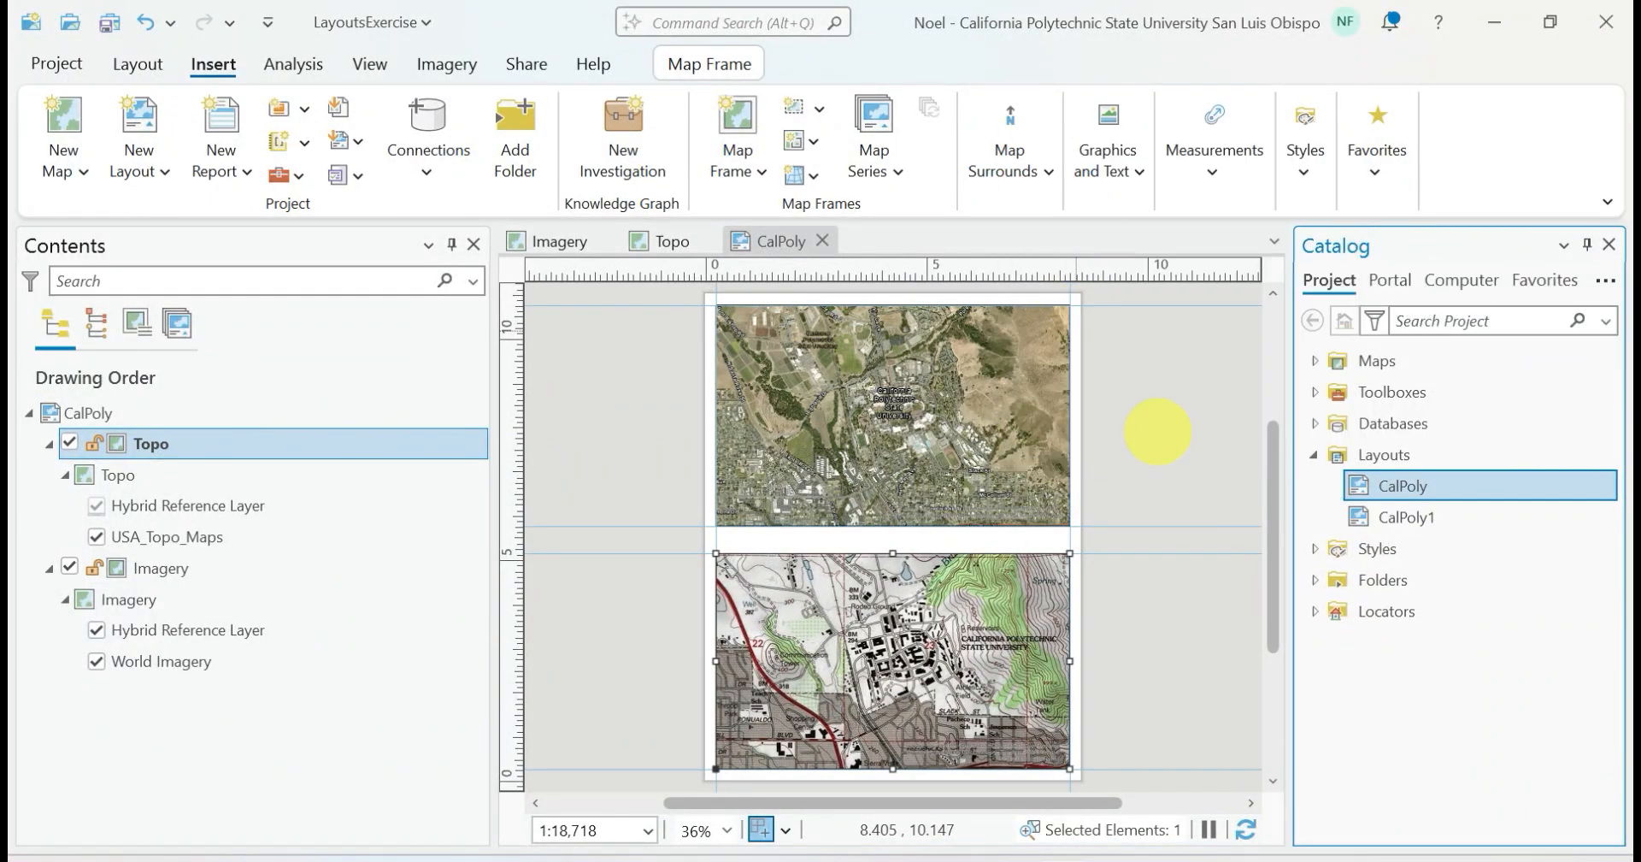
Rename the duplicated layout as SLO in its layout properties
left_click(1410, 516)
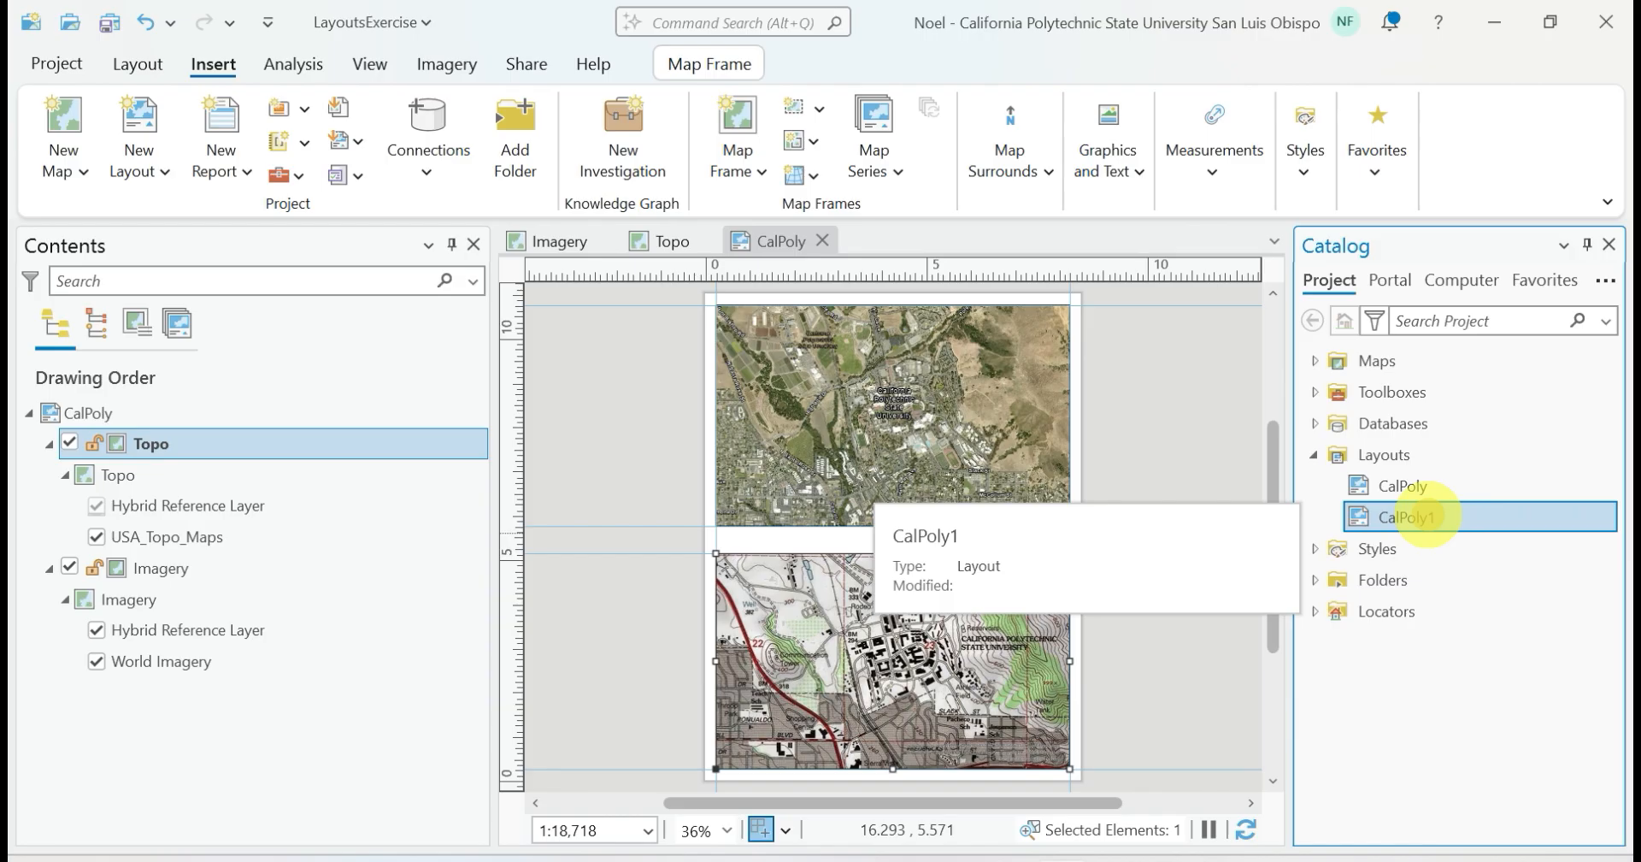
right_click(1410, 516)
left_click(1223, 693)
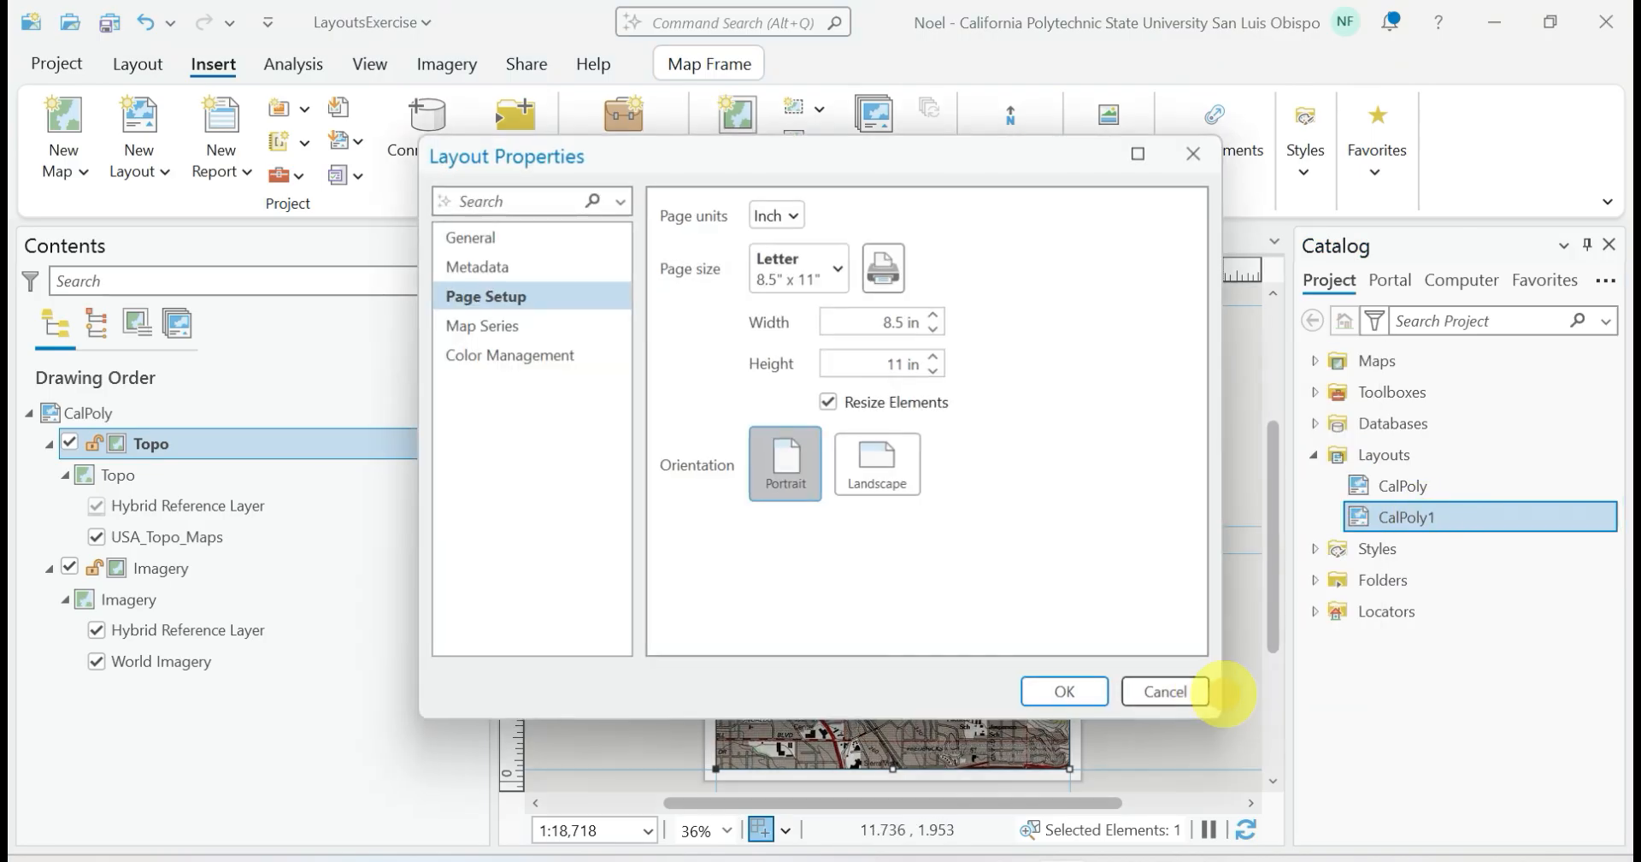
left_click(523, 238)
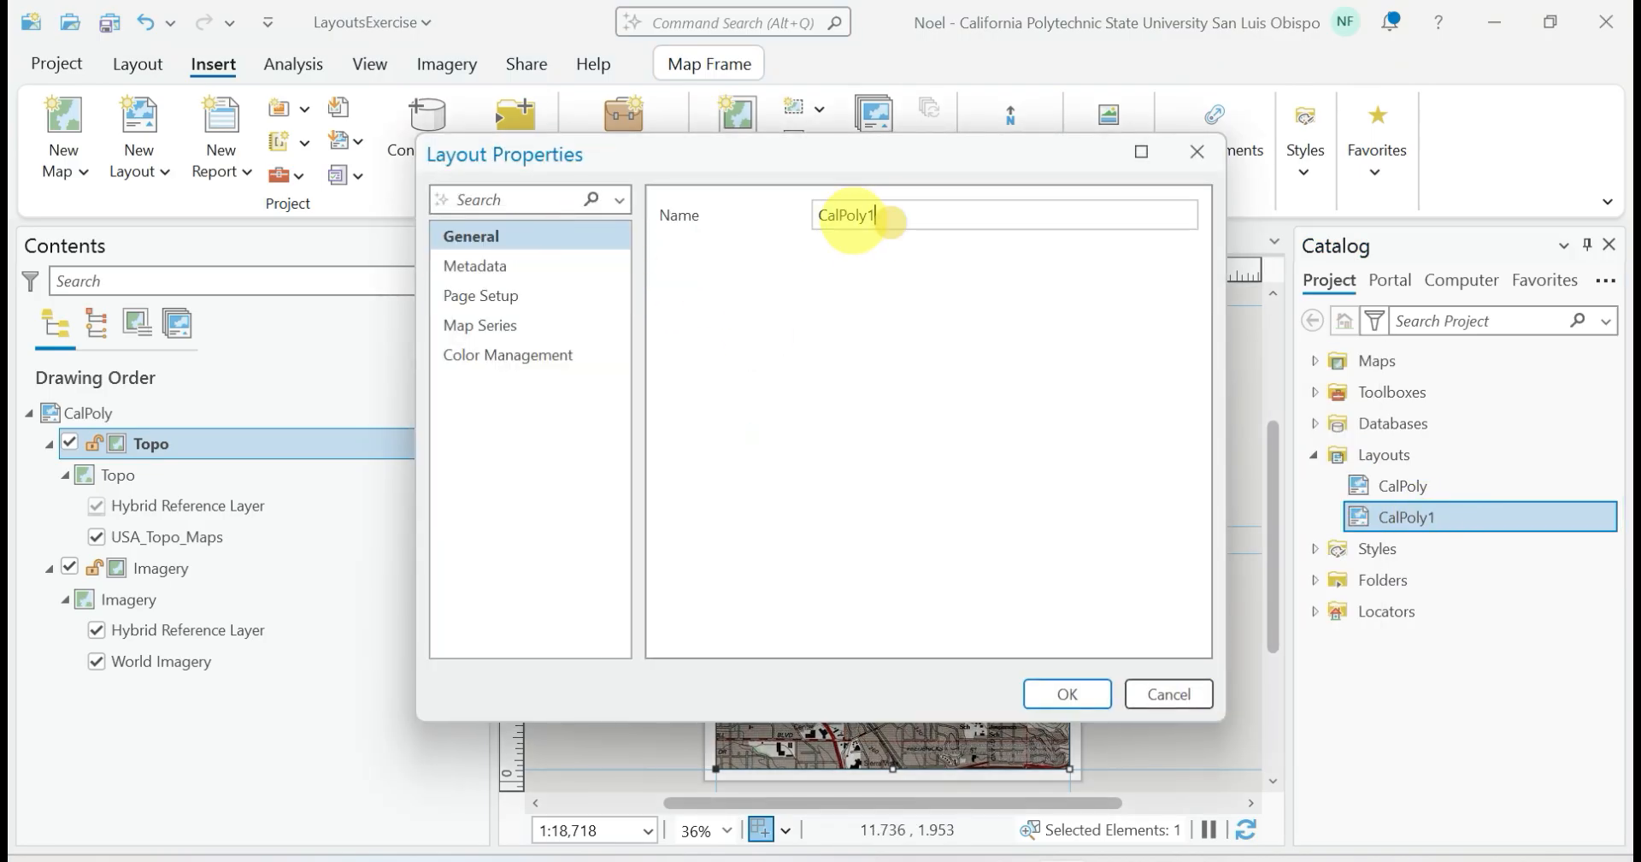
left_click_drag(890, 221, 769, 217)
type("SLO")
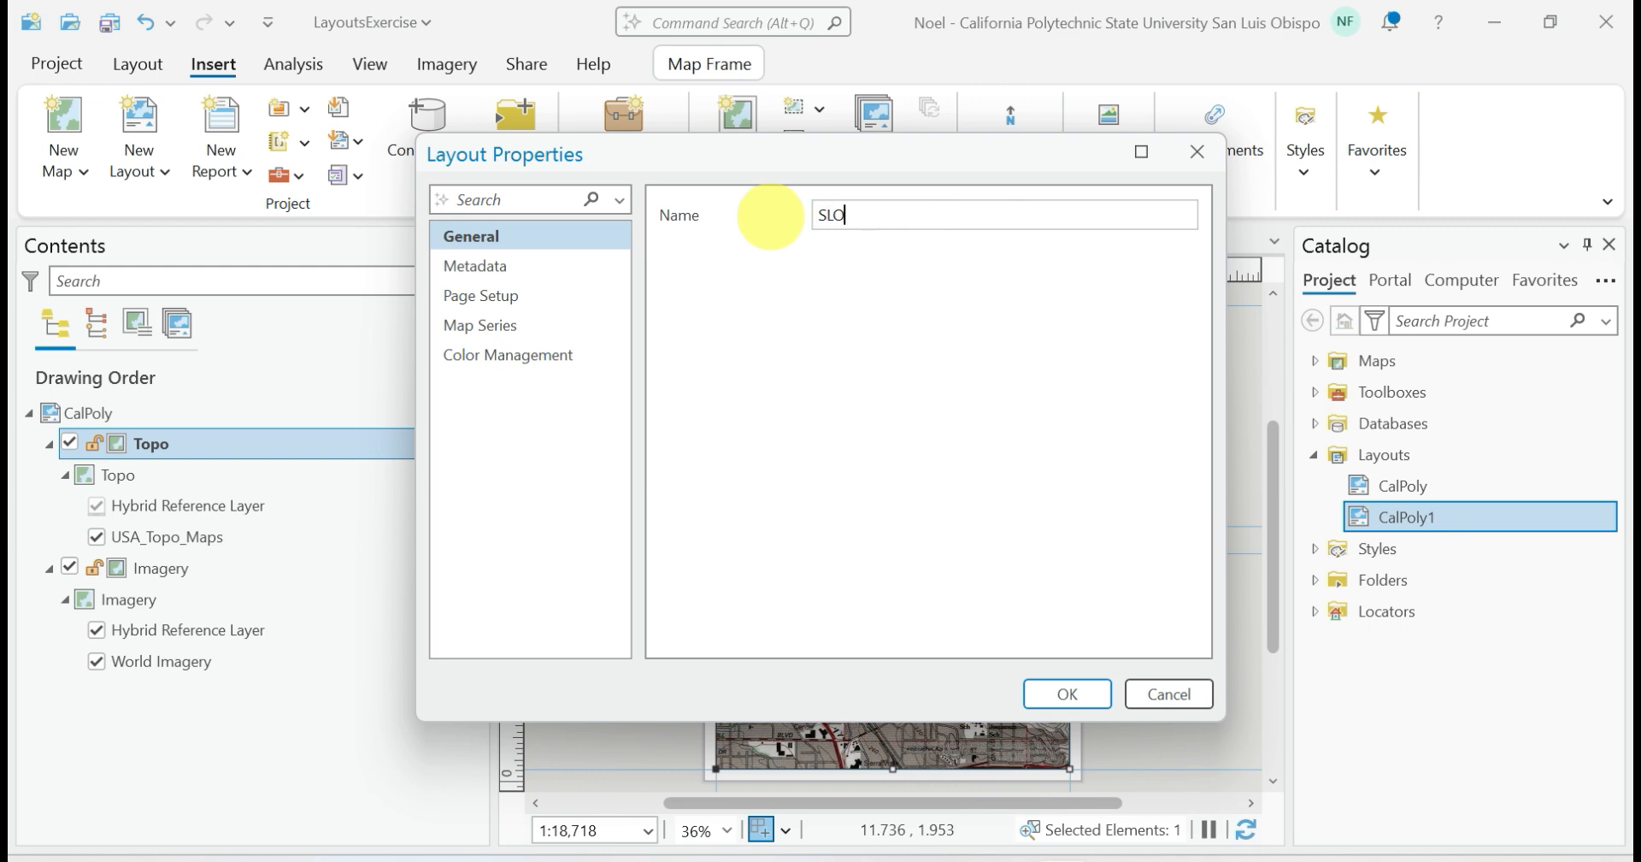
left_click(1065, 693)
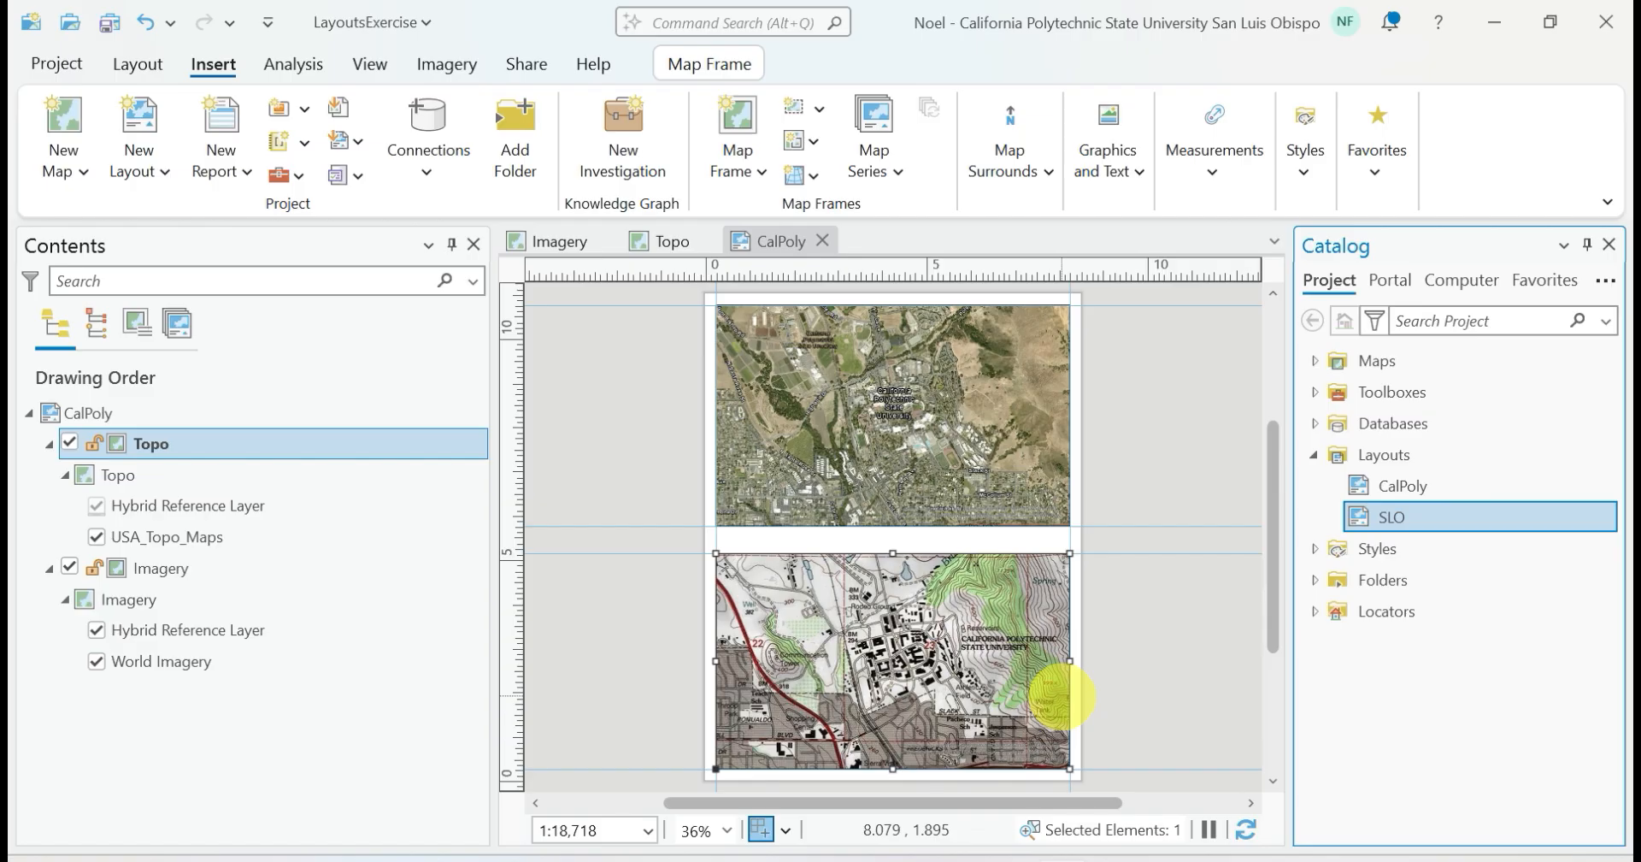
Close the CalPoly layout view and add a new map to the project
left_click(821, 241)
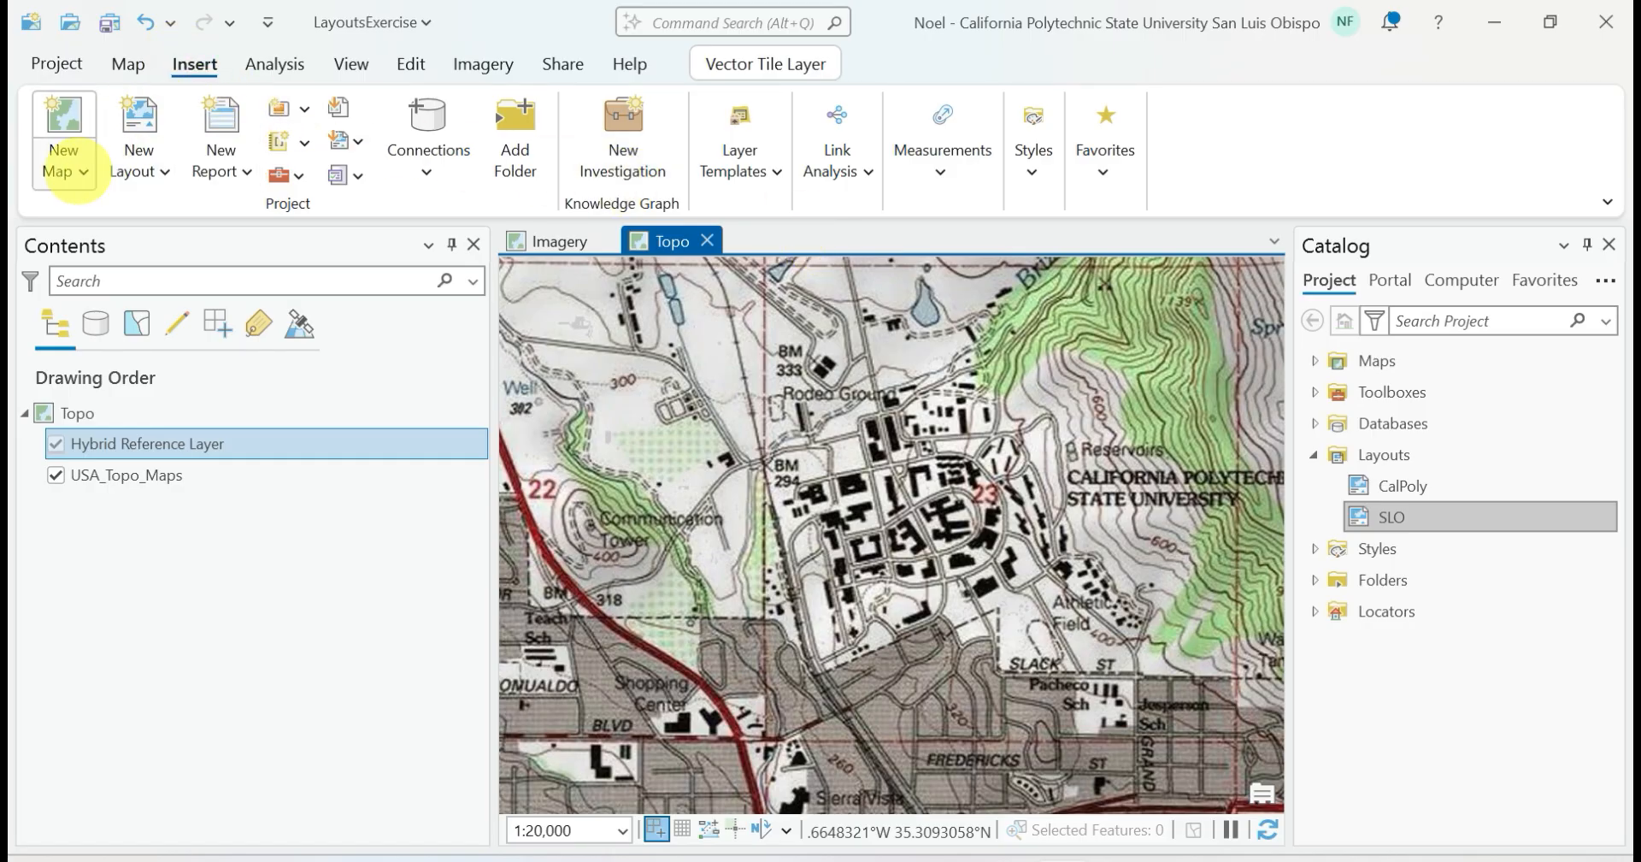
left_click(64, 169)
left_click(84, 230)
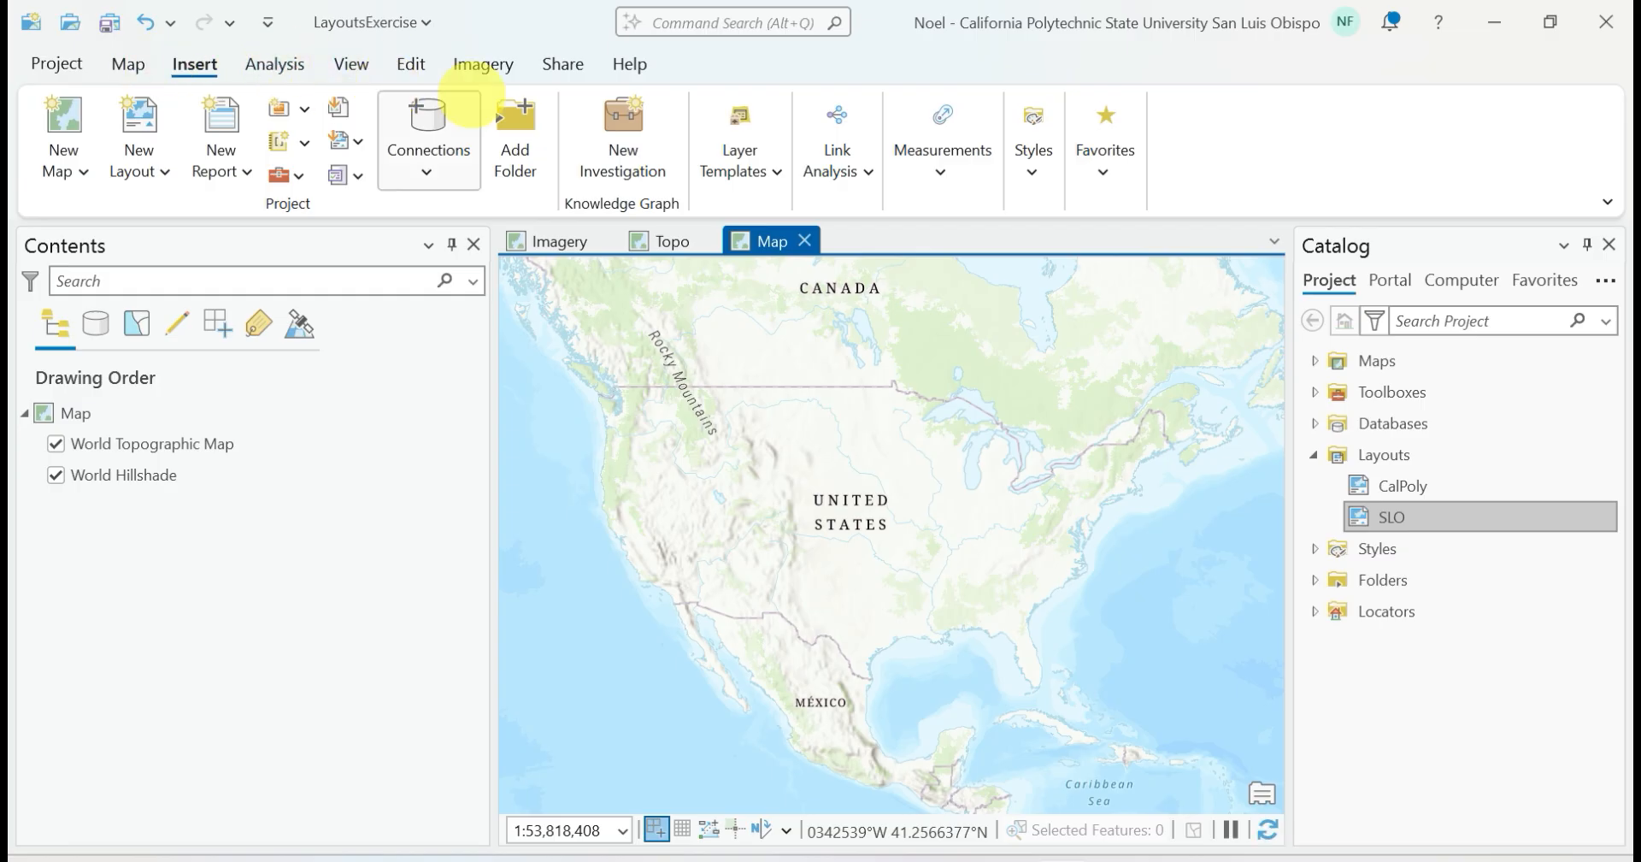
Locate San Luis Obispo, CA, USA on the new map and zoom in on the city
left_click(128, 64)
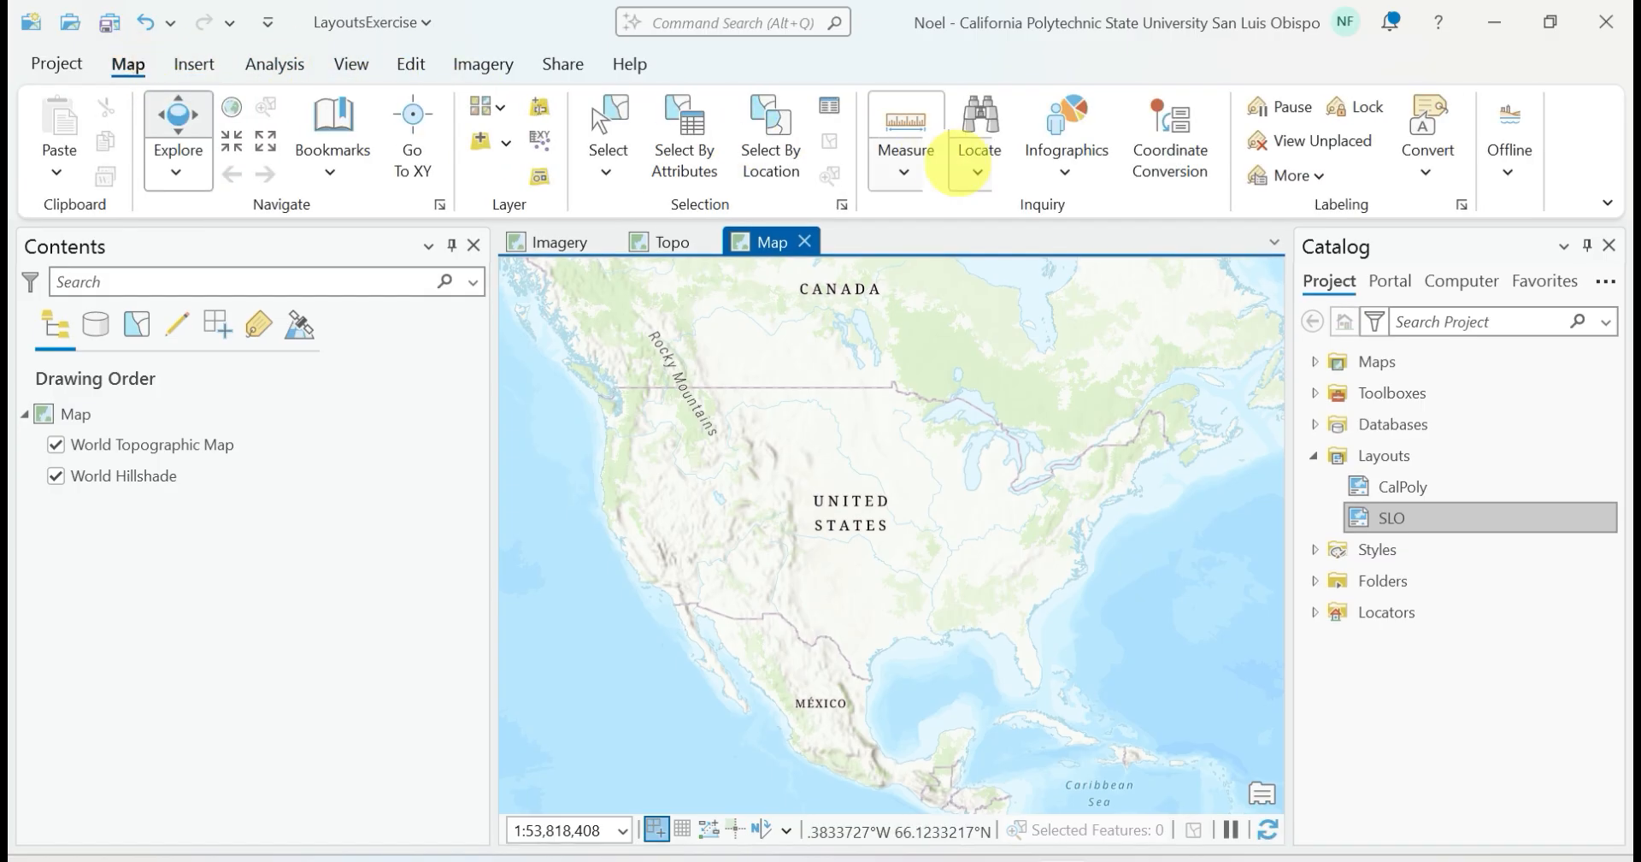
left_click(975, 154)
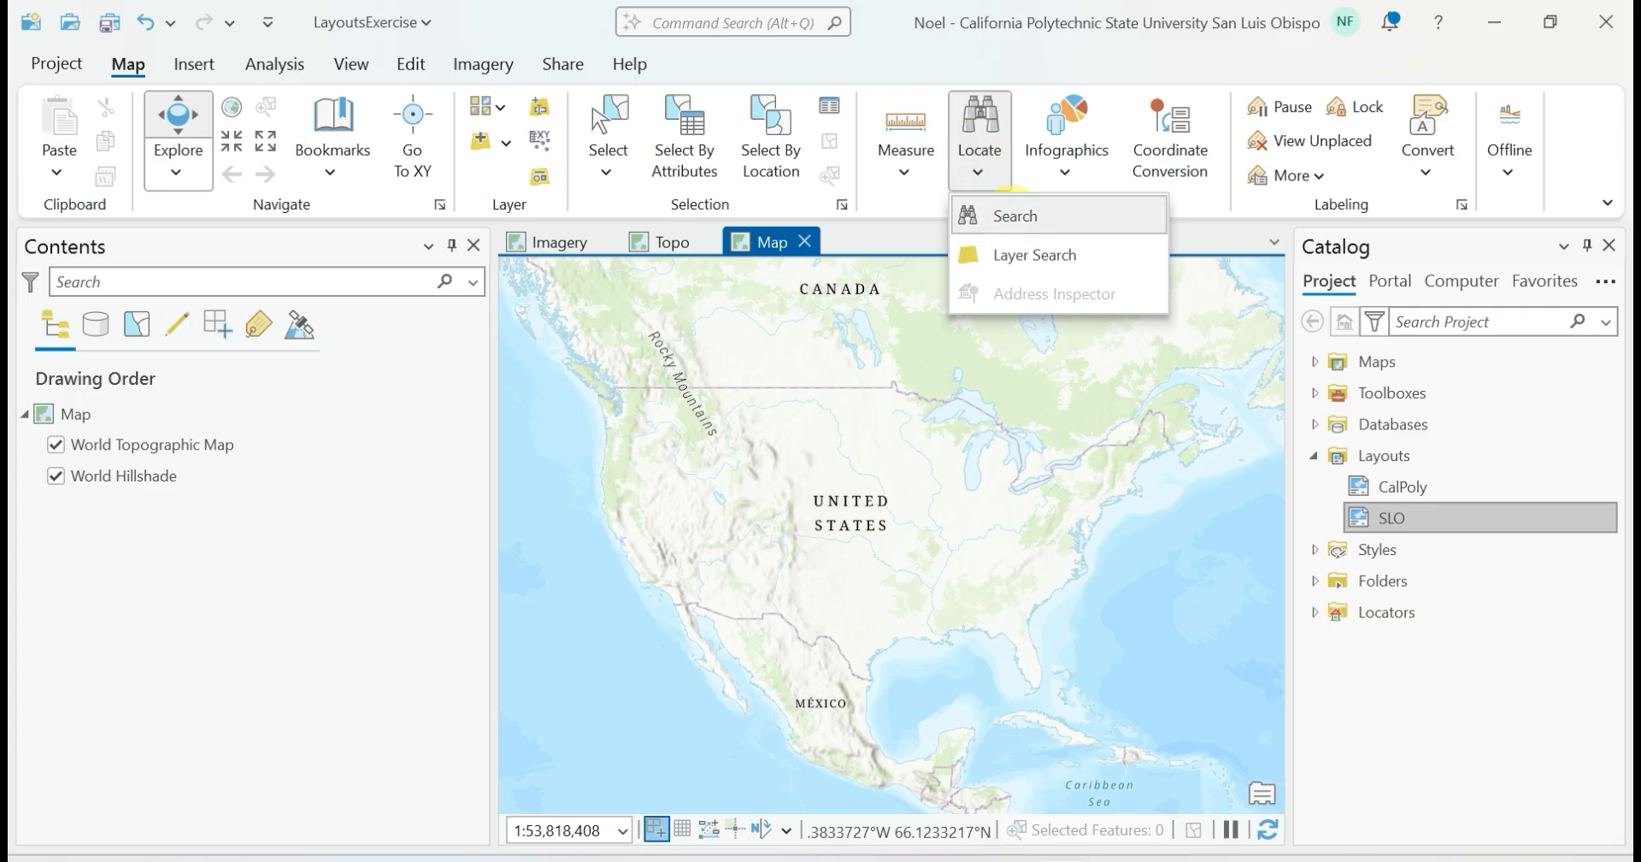
left_click(1002, 214)
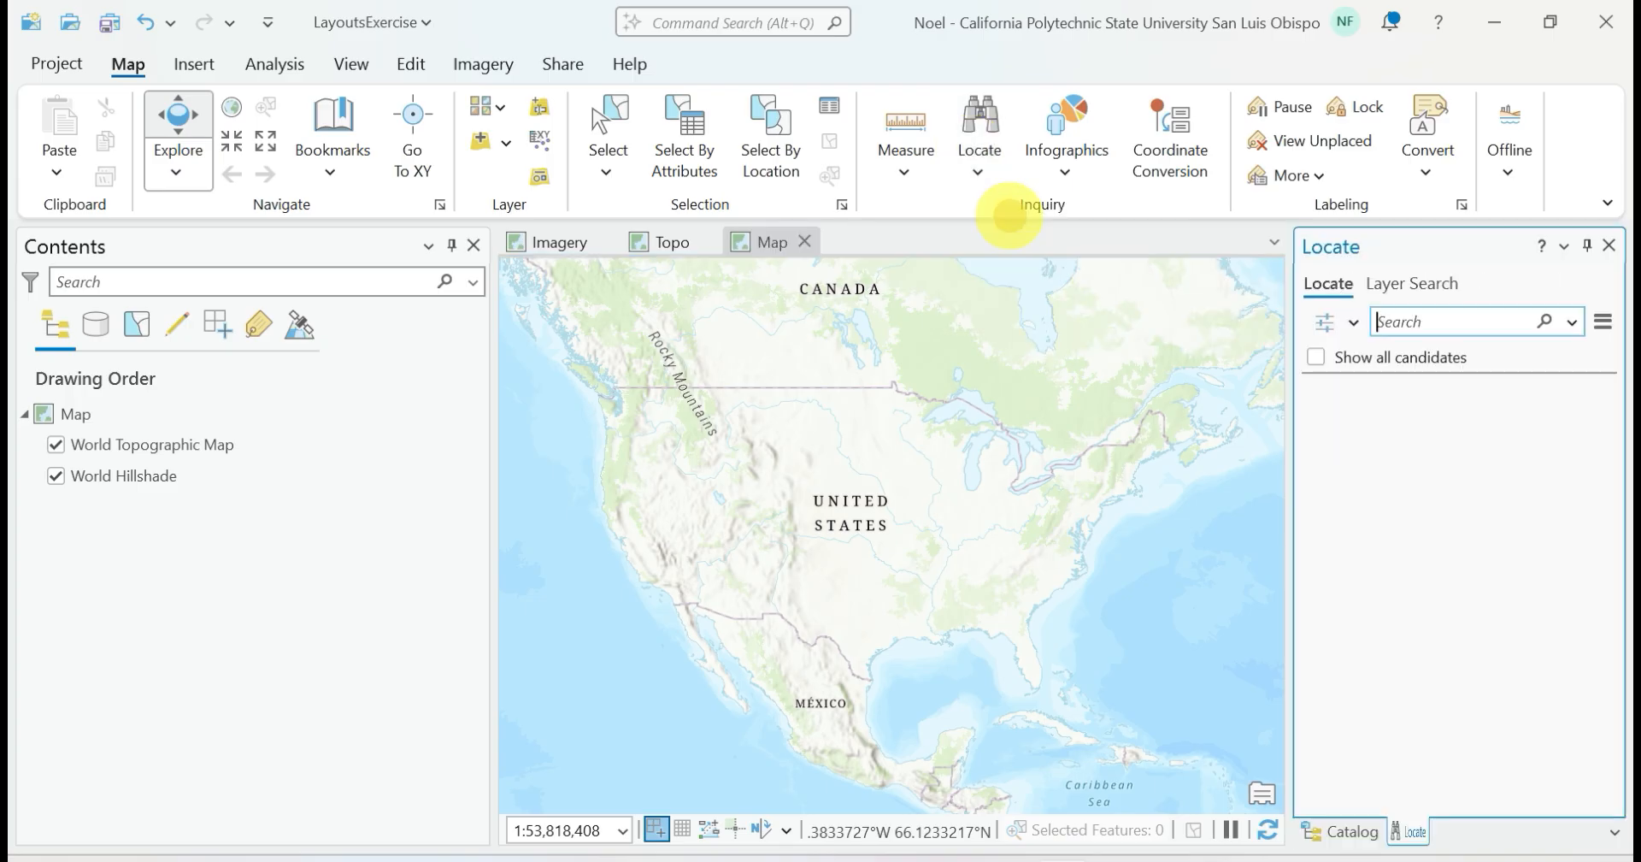
type("Sa")
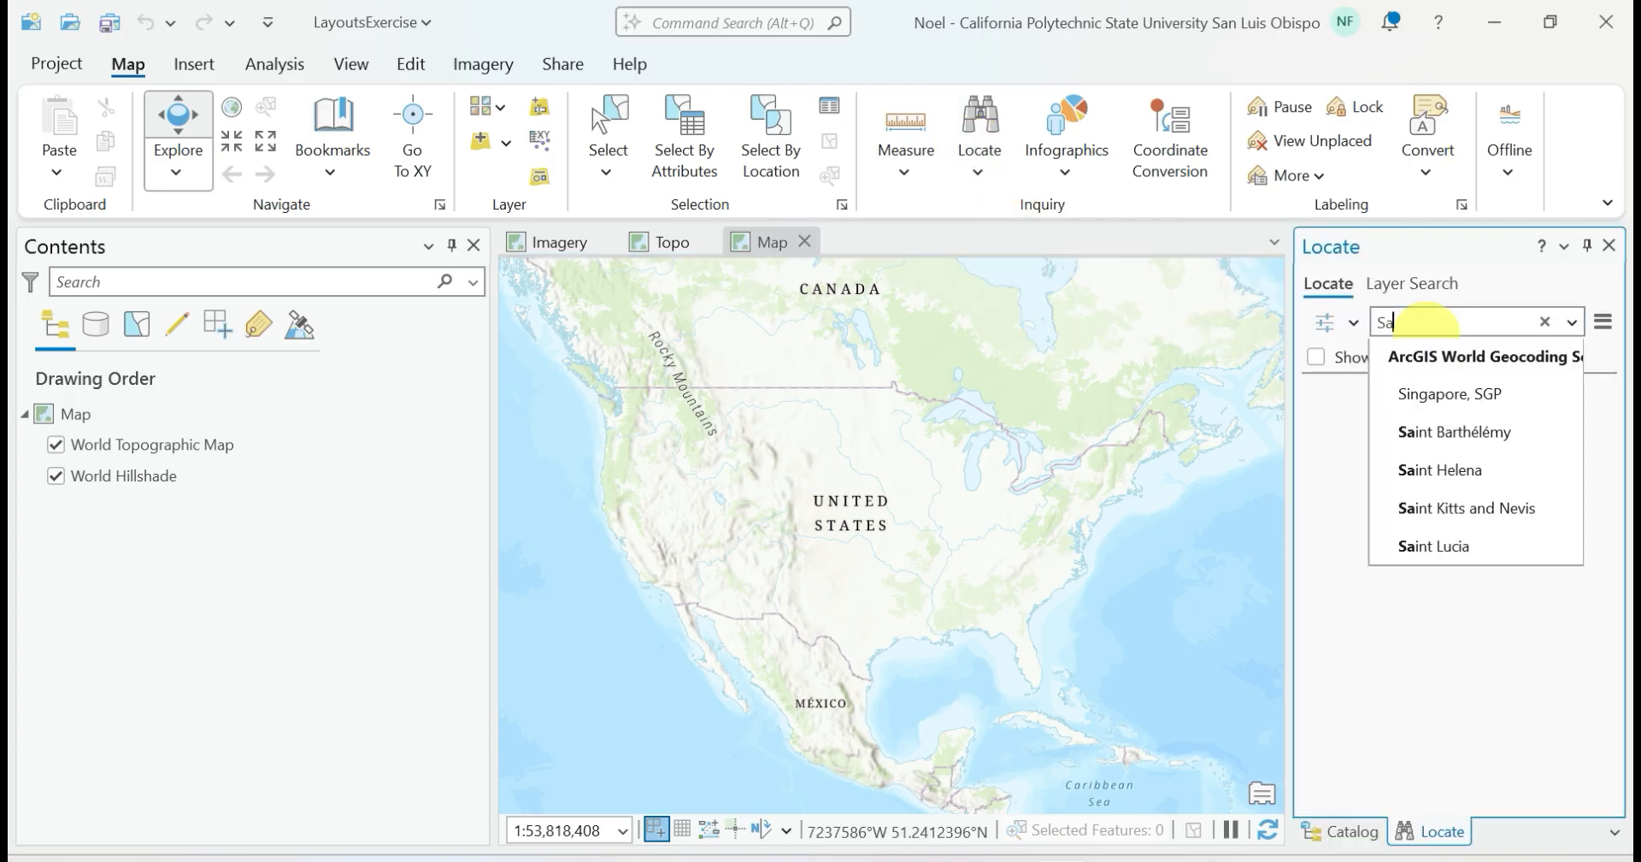
type("n Luis ")
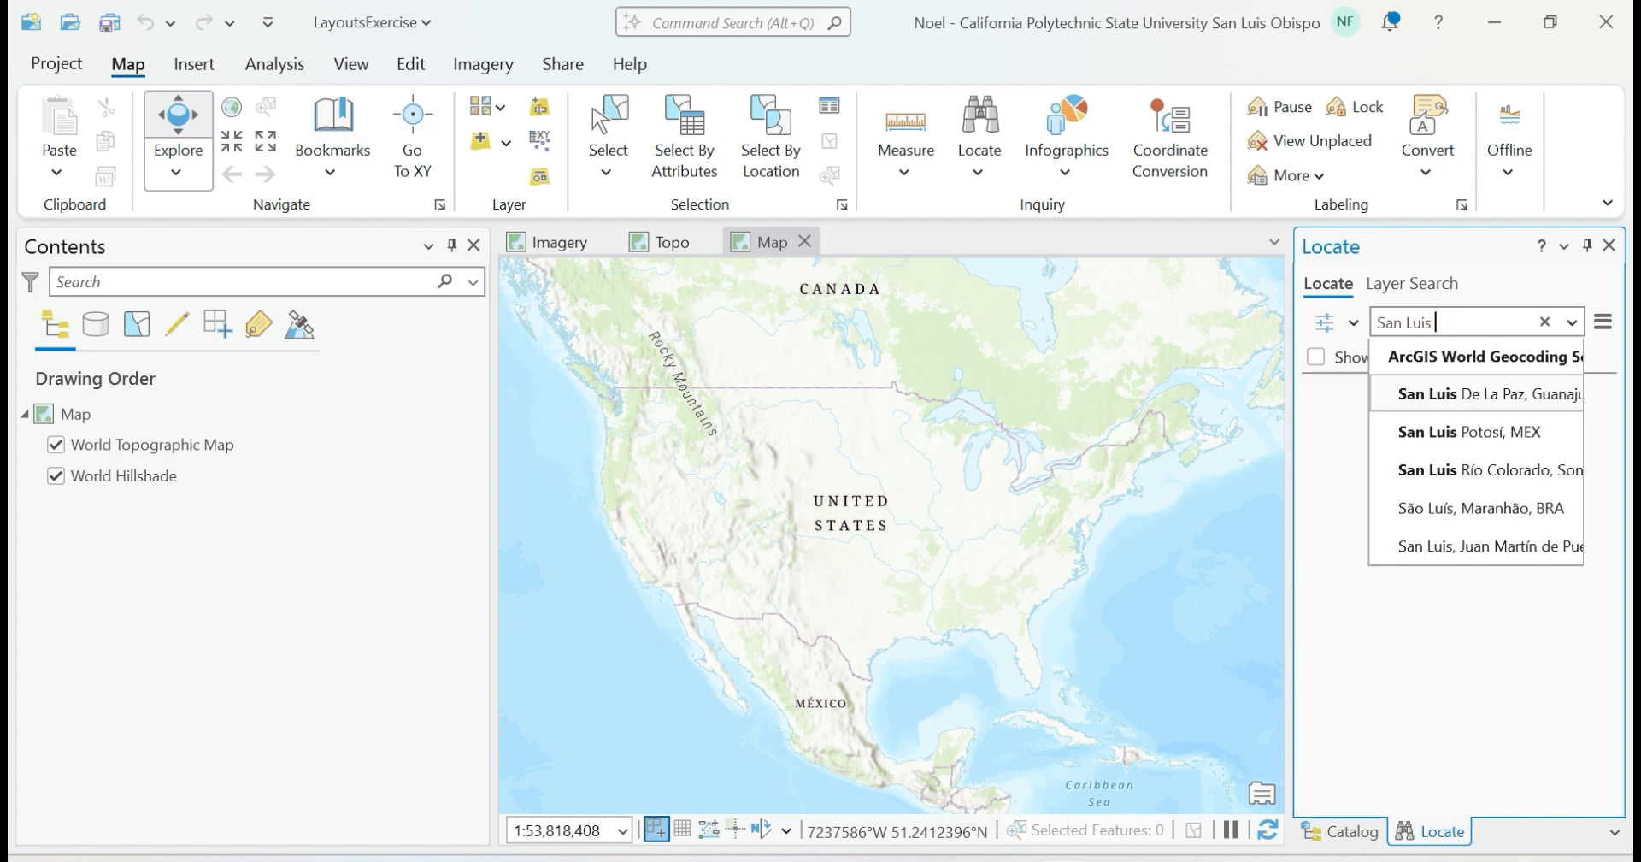
type("Obi")
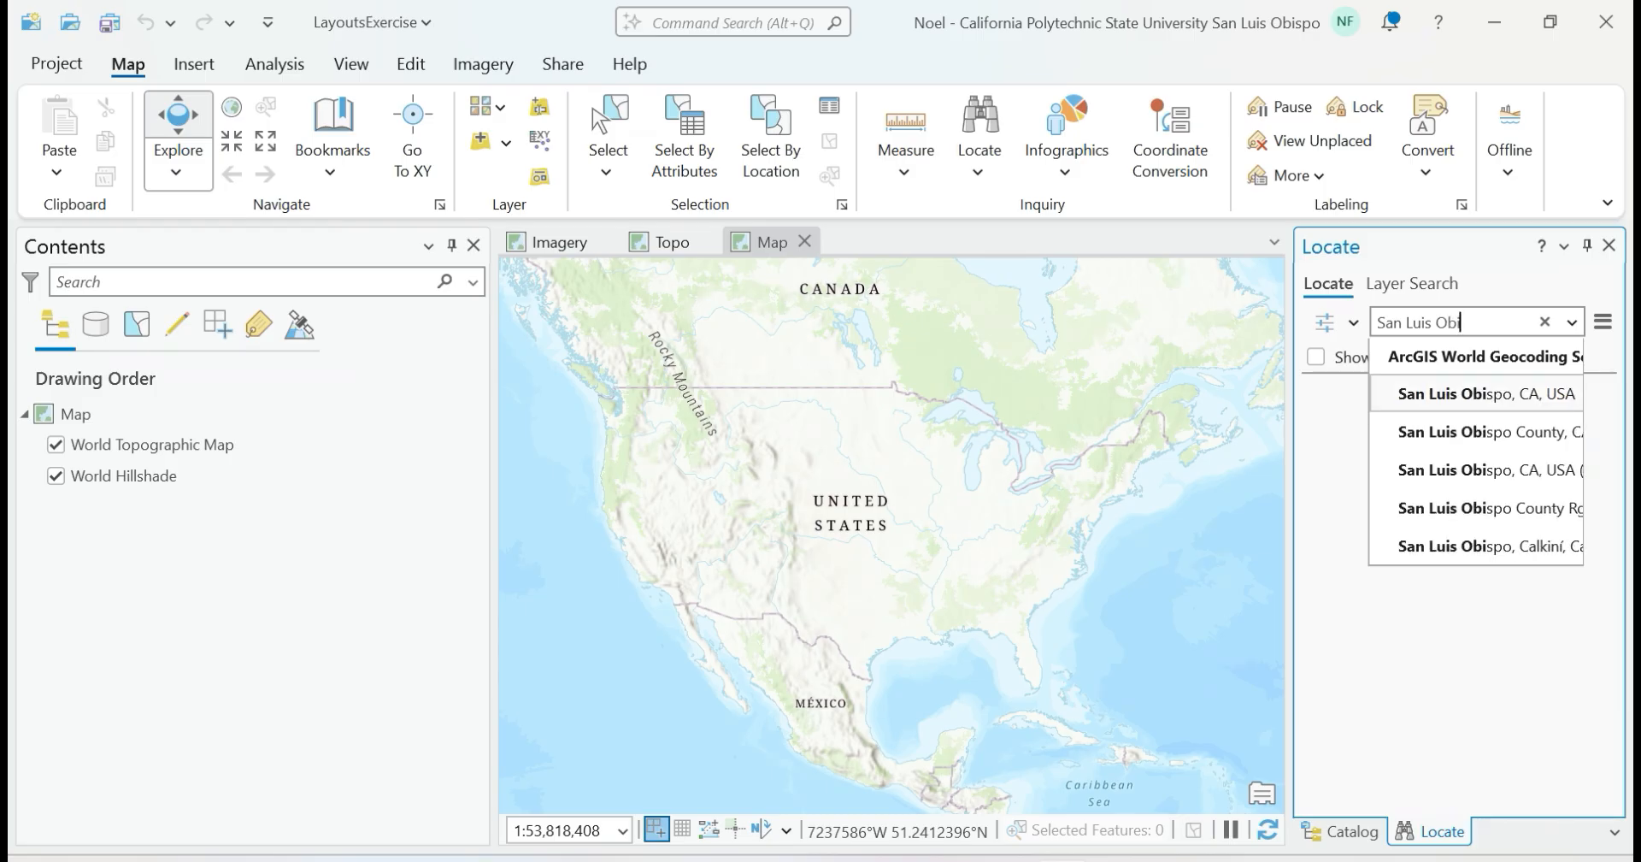
left_click(1460, 393)
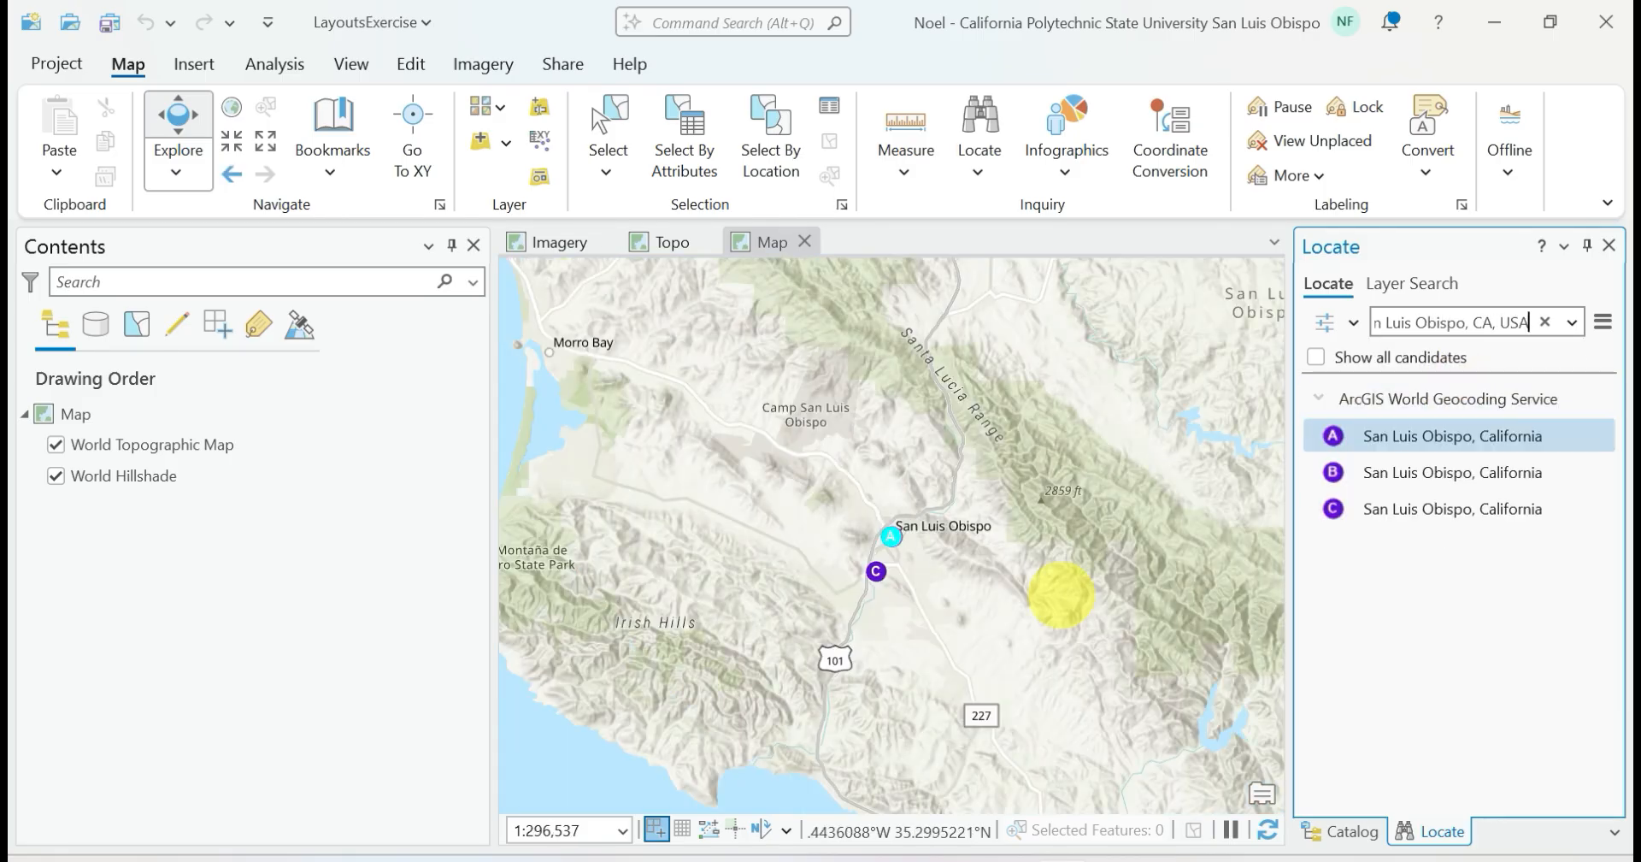
scroll(866, 552, "up", 3)
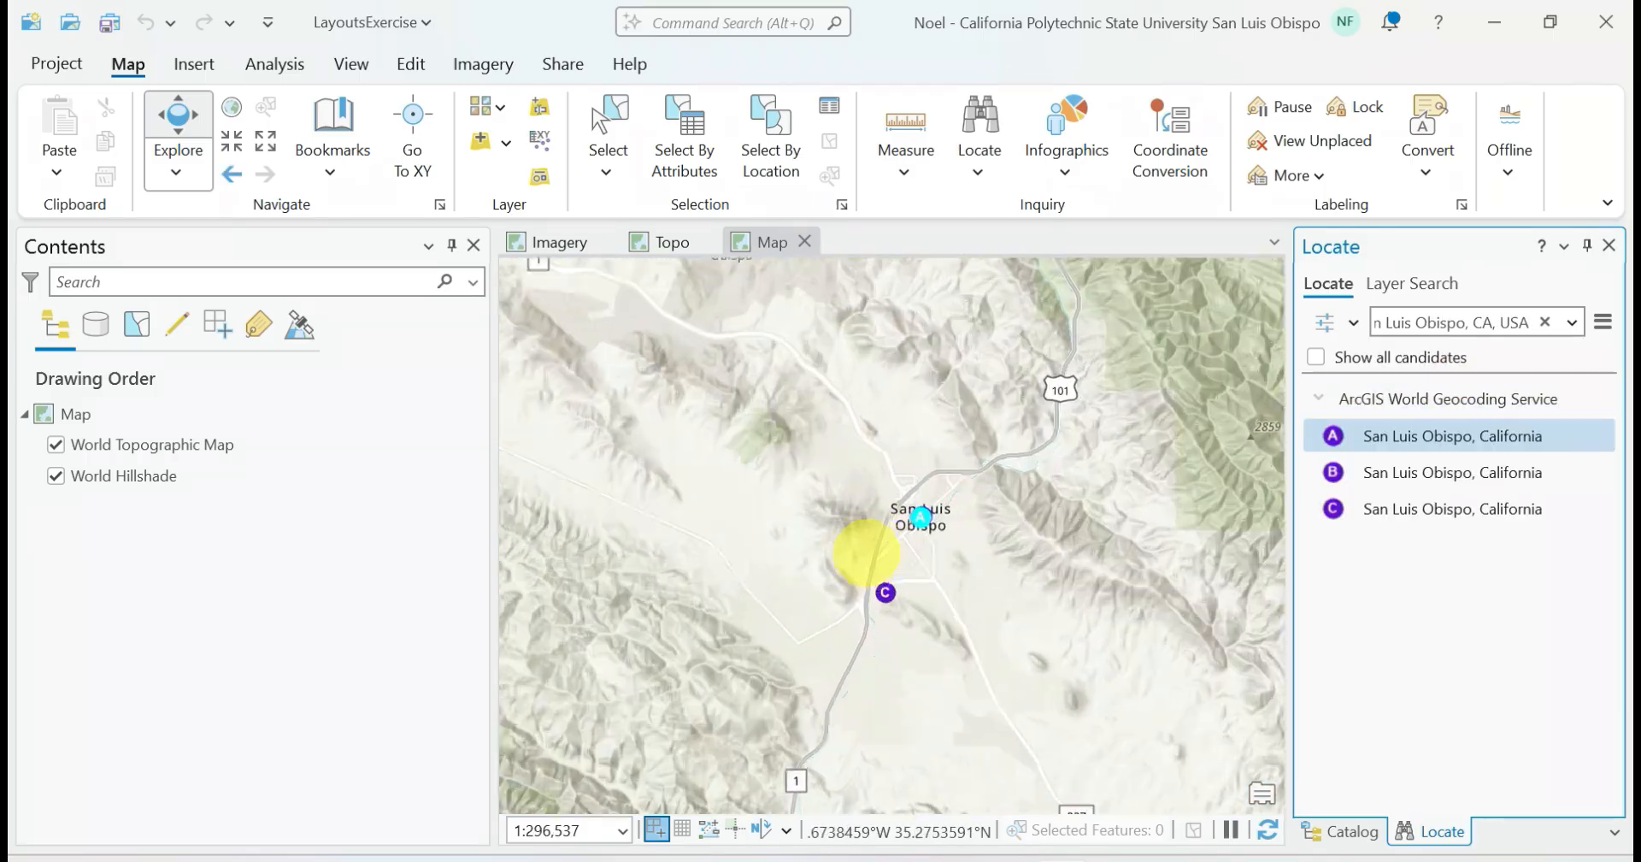
Frame the new map closely on the city of San Luis Obispo and switch its basemap to Streets
scroll(866, 552, "up", 3)
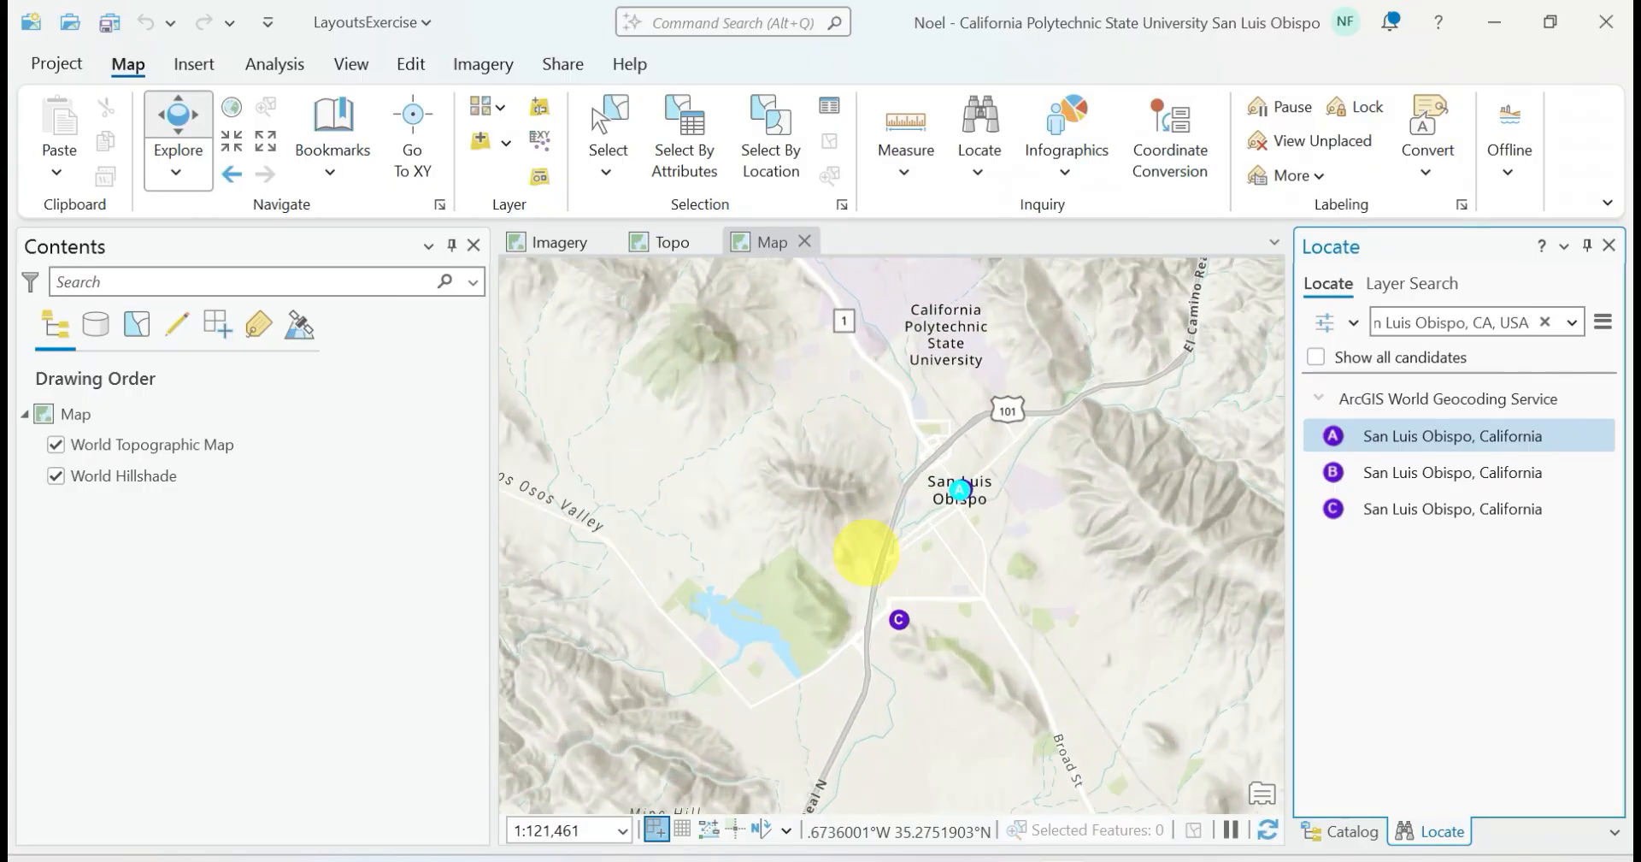
left_click_drag(1078, 513, 1041, 563)
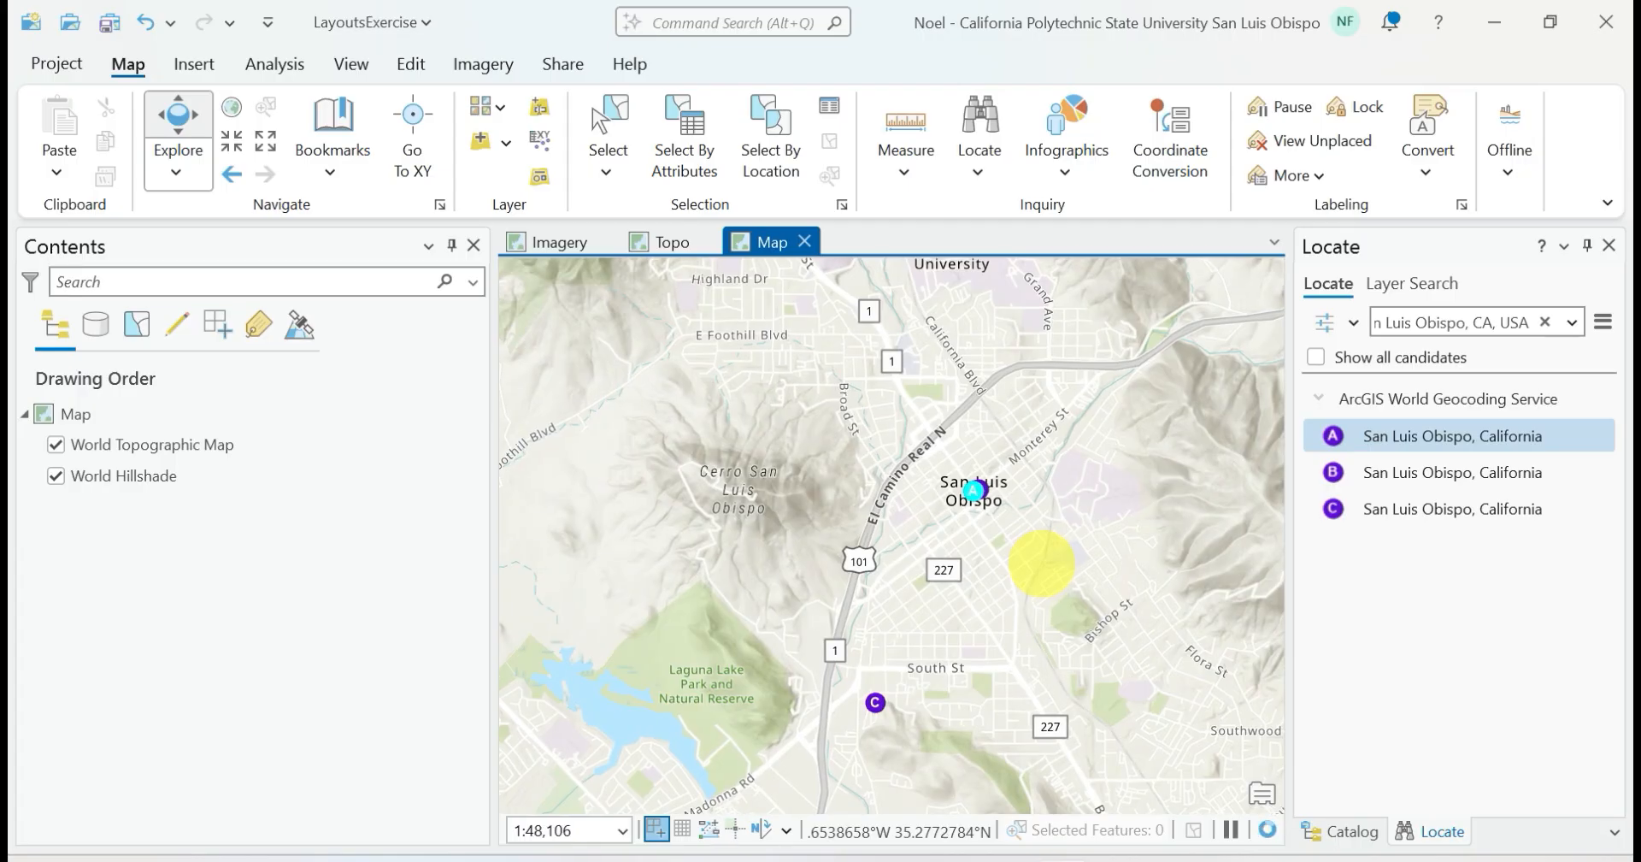
scroll(1041, 562, "down", 1)
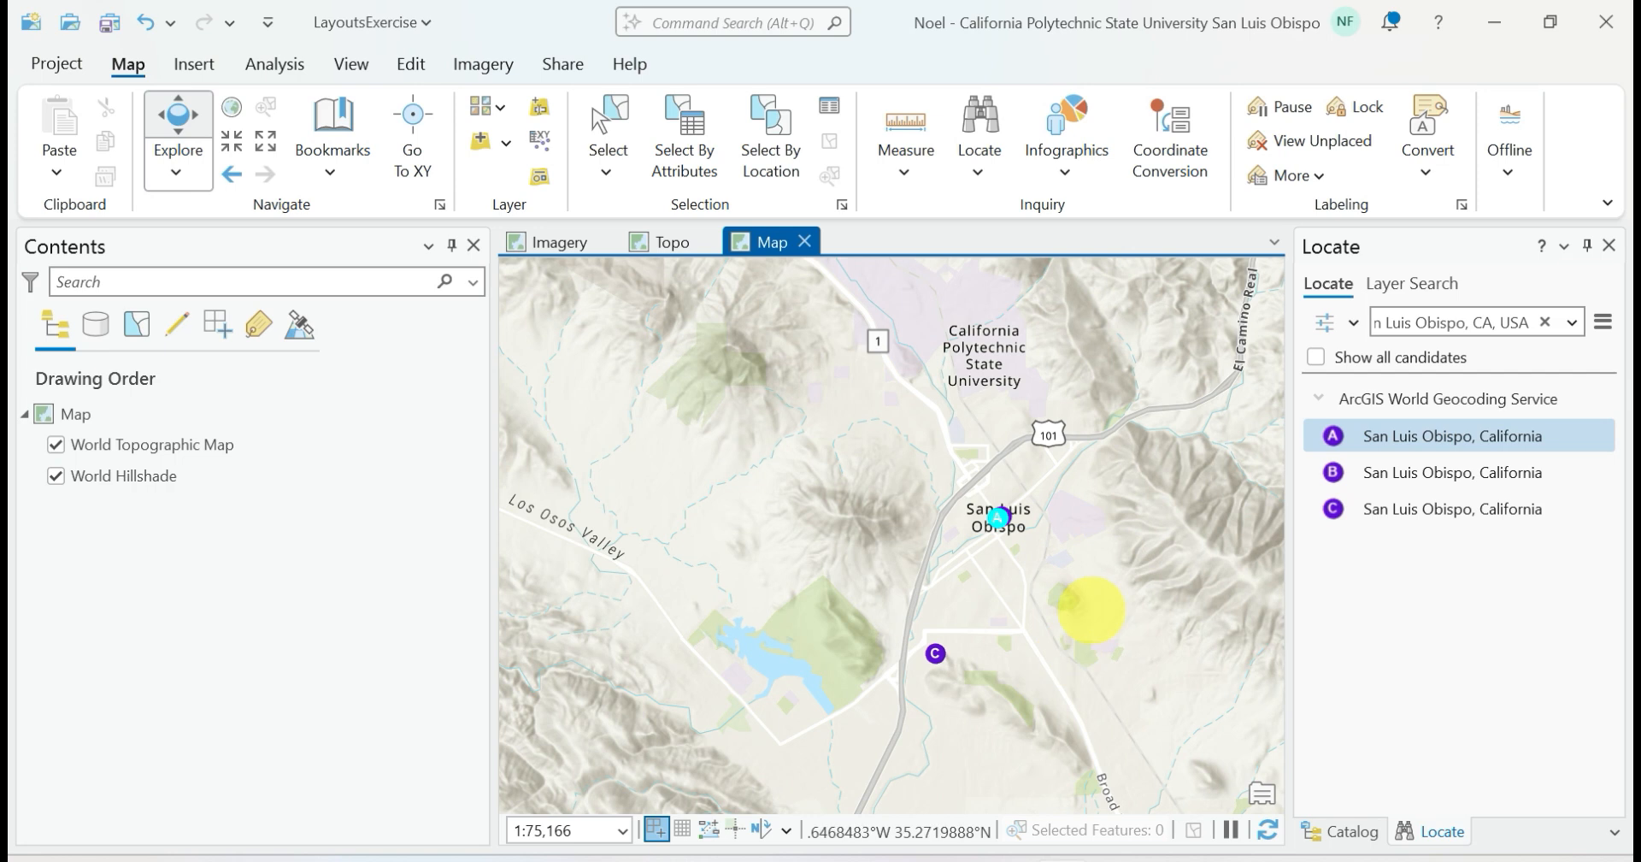
left_click_drag(1091, 609, 998, 602)
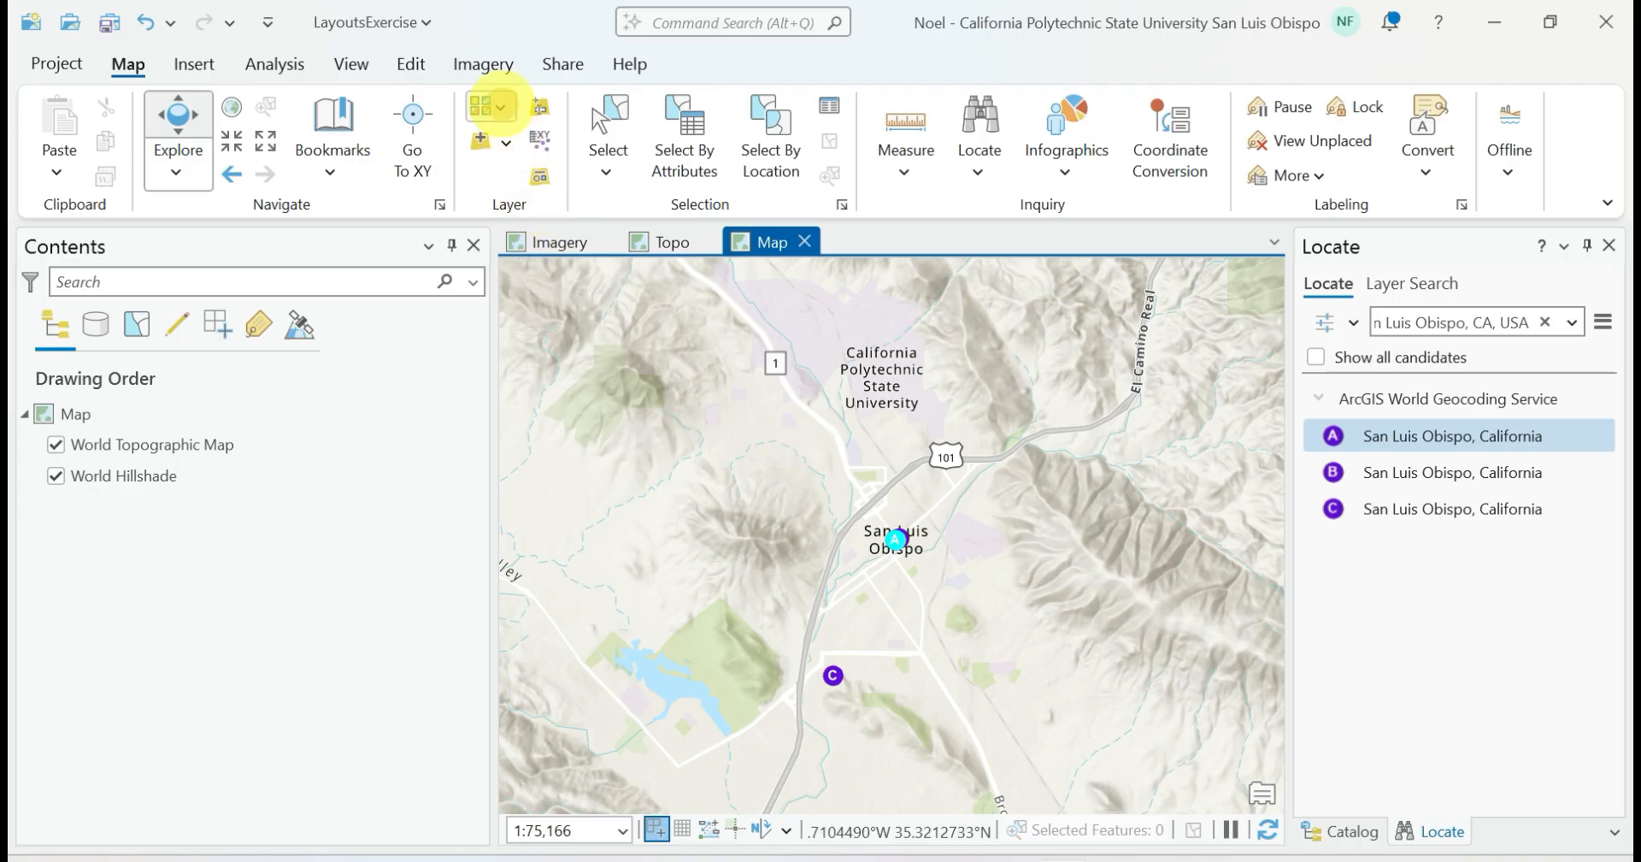
left_click(503, 104)
scroll(735, 418, "up", 5)
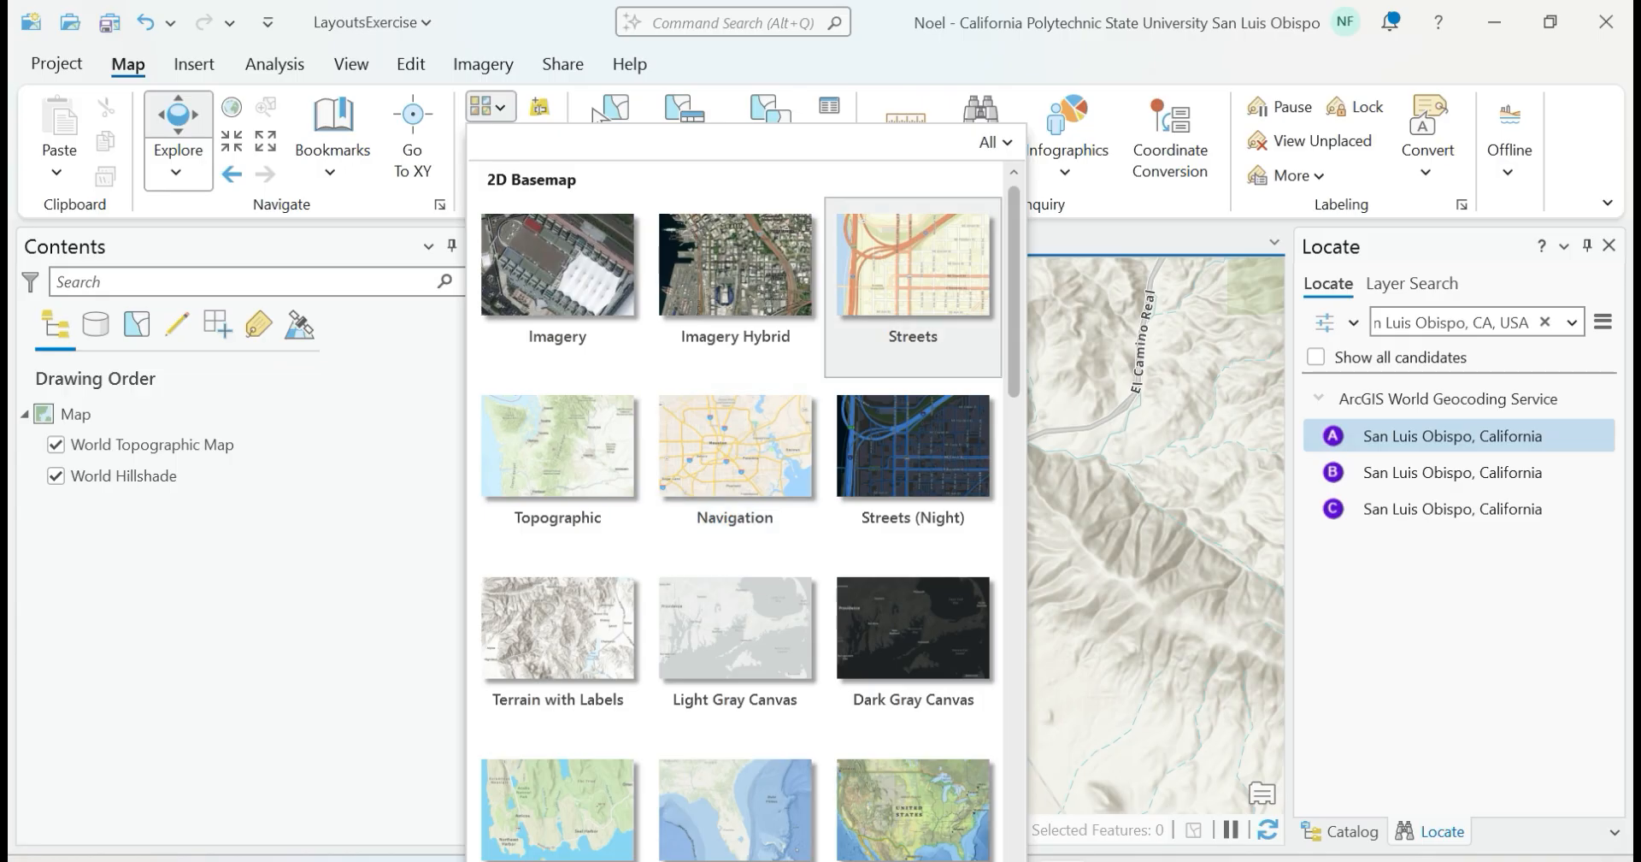
left_click(911, 273)
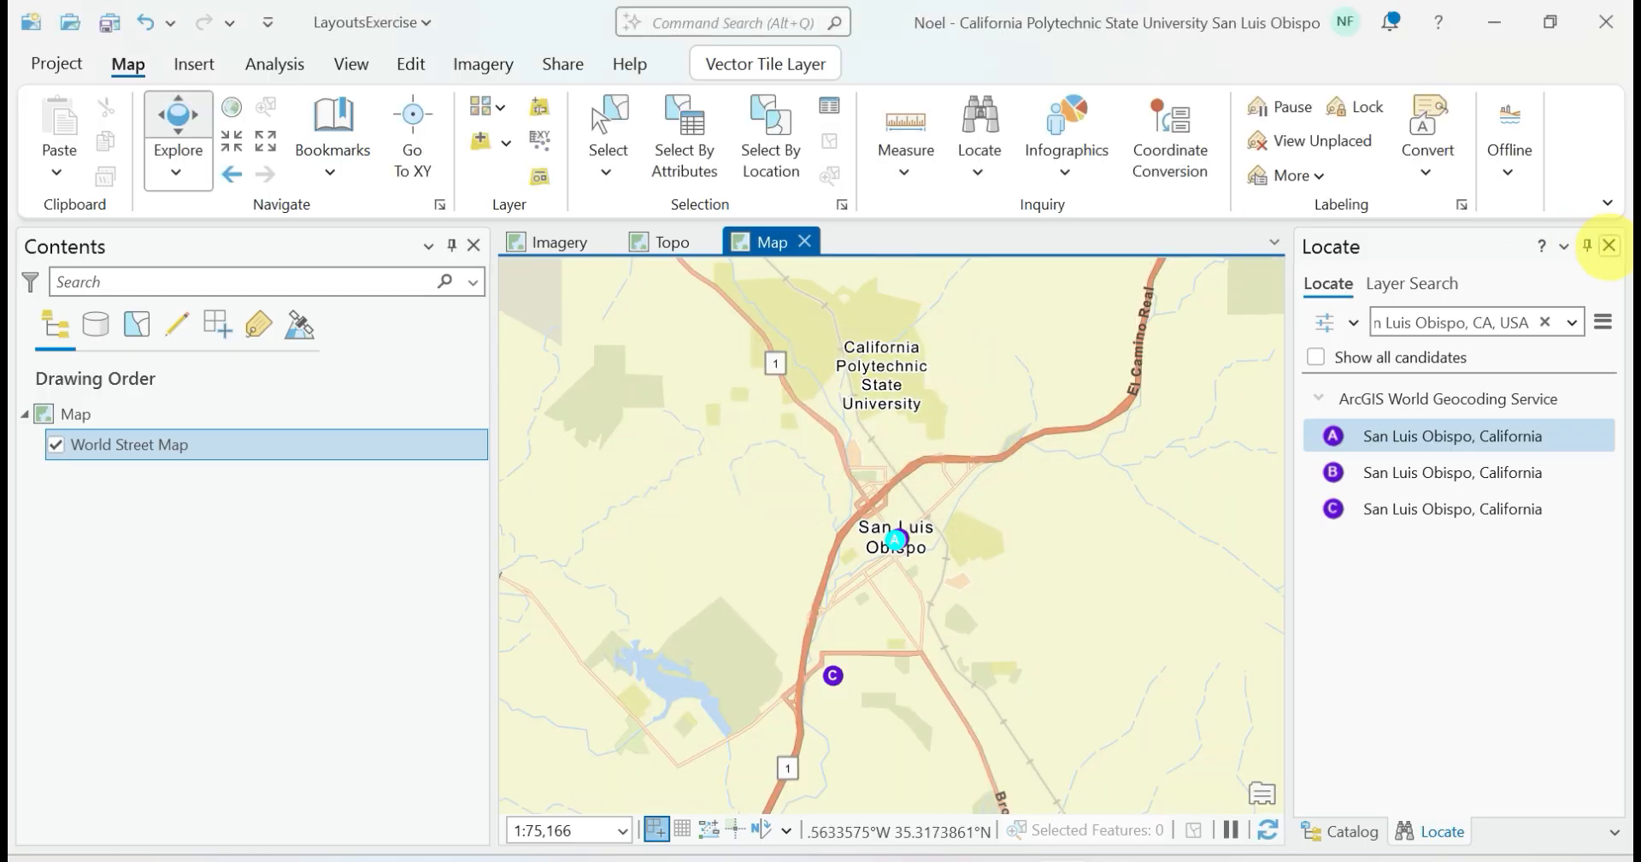
Close the Locate pane and recentre the map so San Luis Obispo and the Cal Poly campus are both in view
left_click(1608, 246)
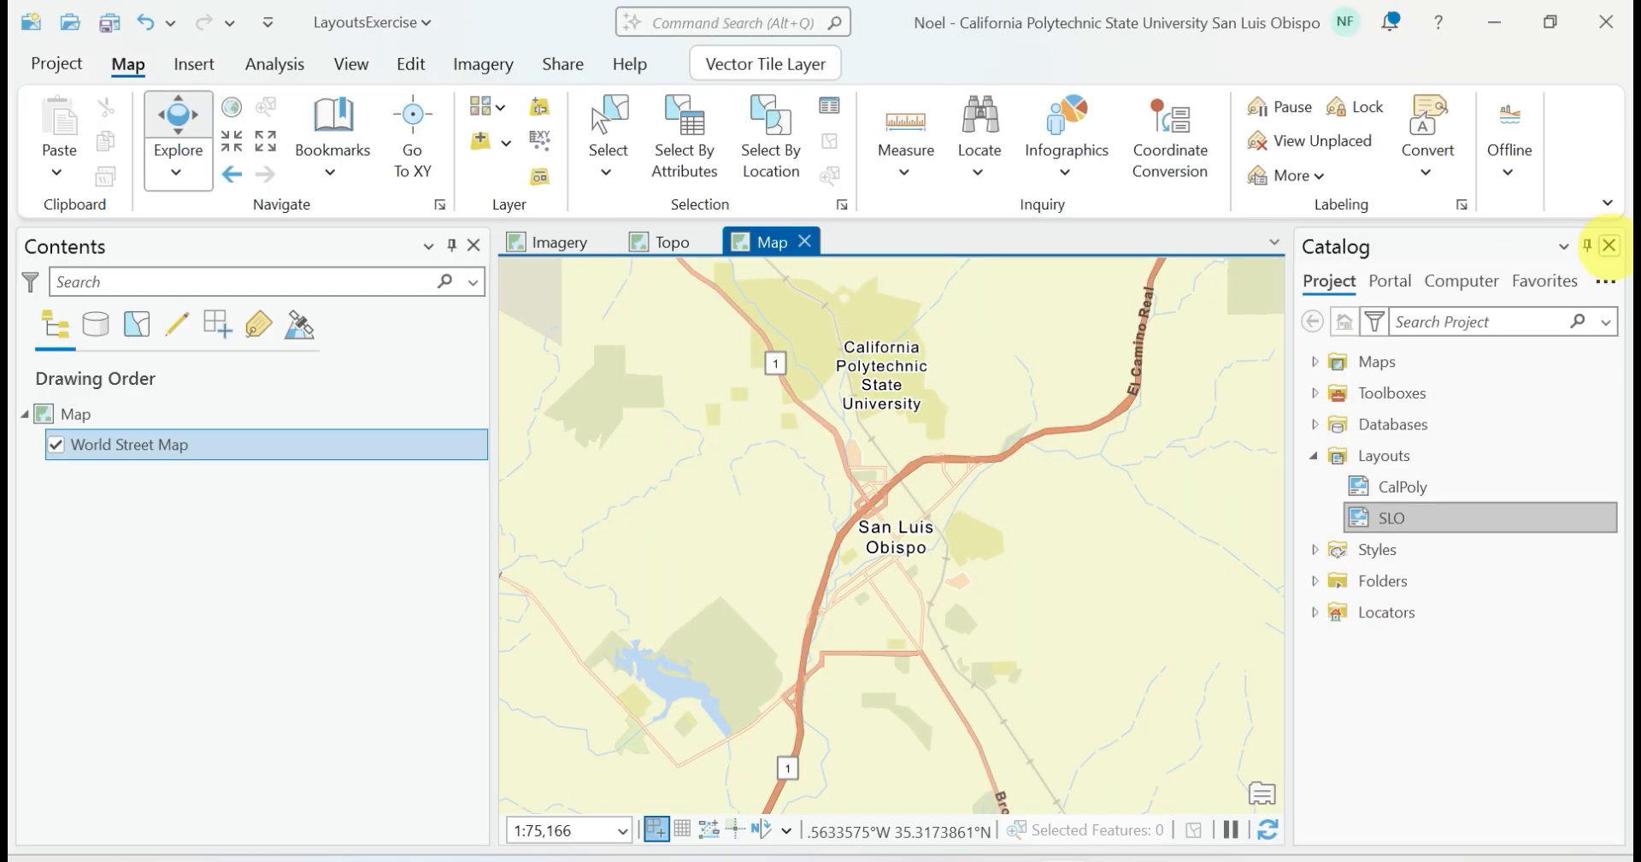
left_click_drag(855, 557, 958, 650)
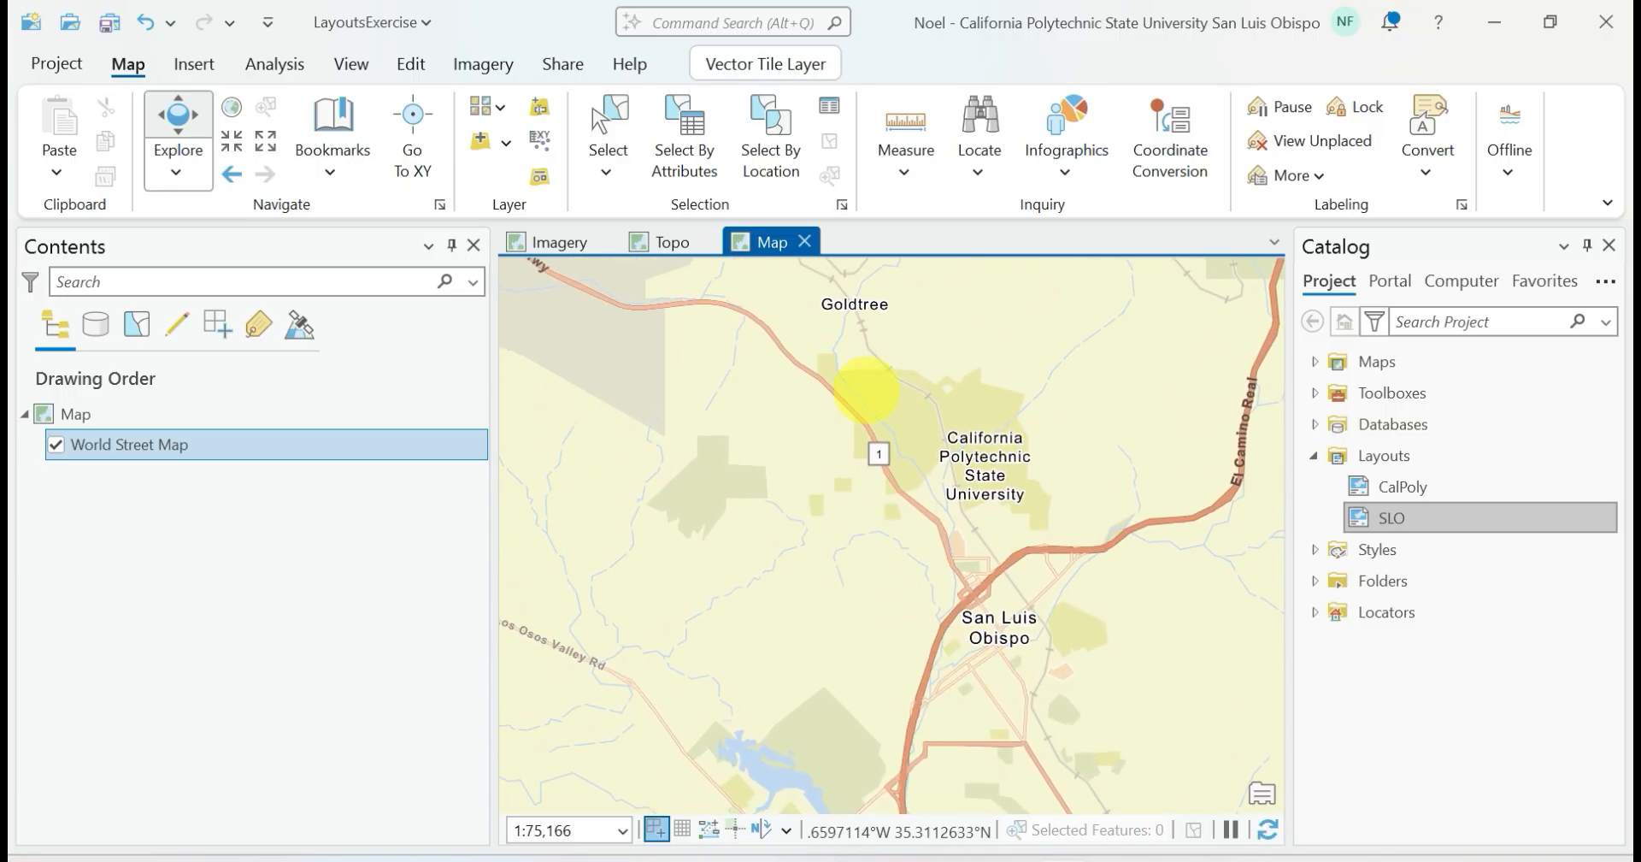
left_click_drag(945, 556, 889, 523)
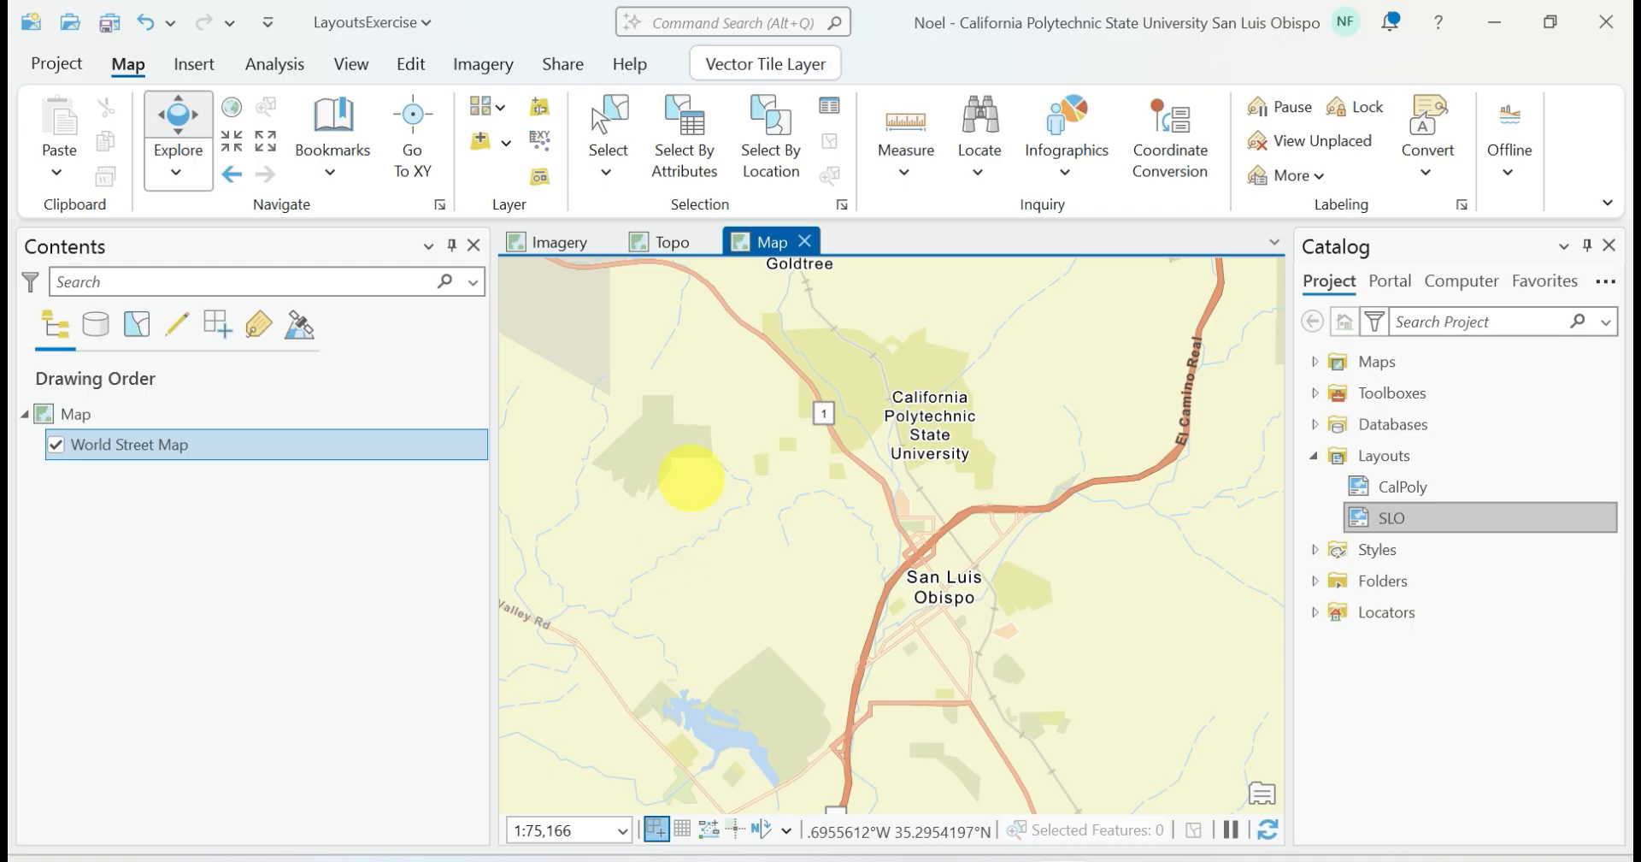
Rename the new map as SLOCity in its map properties
left_click(101, 416)
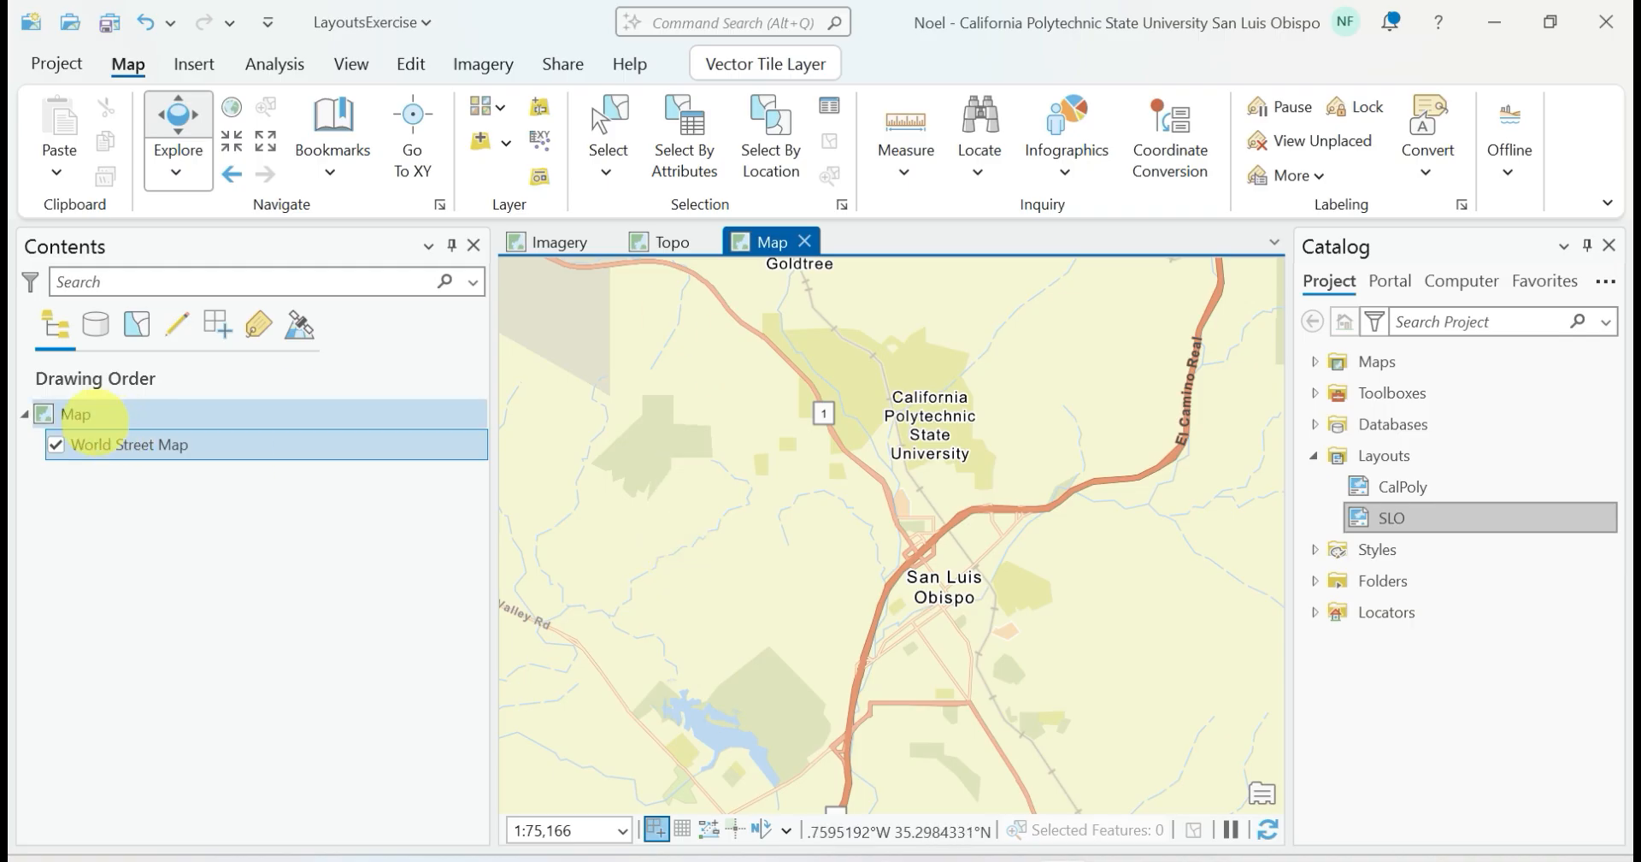
right_click(90, 417)
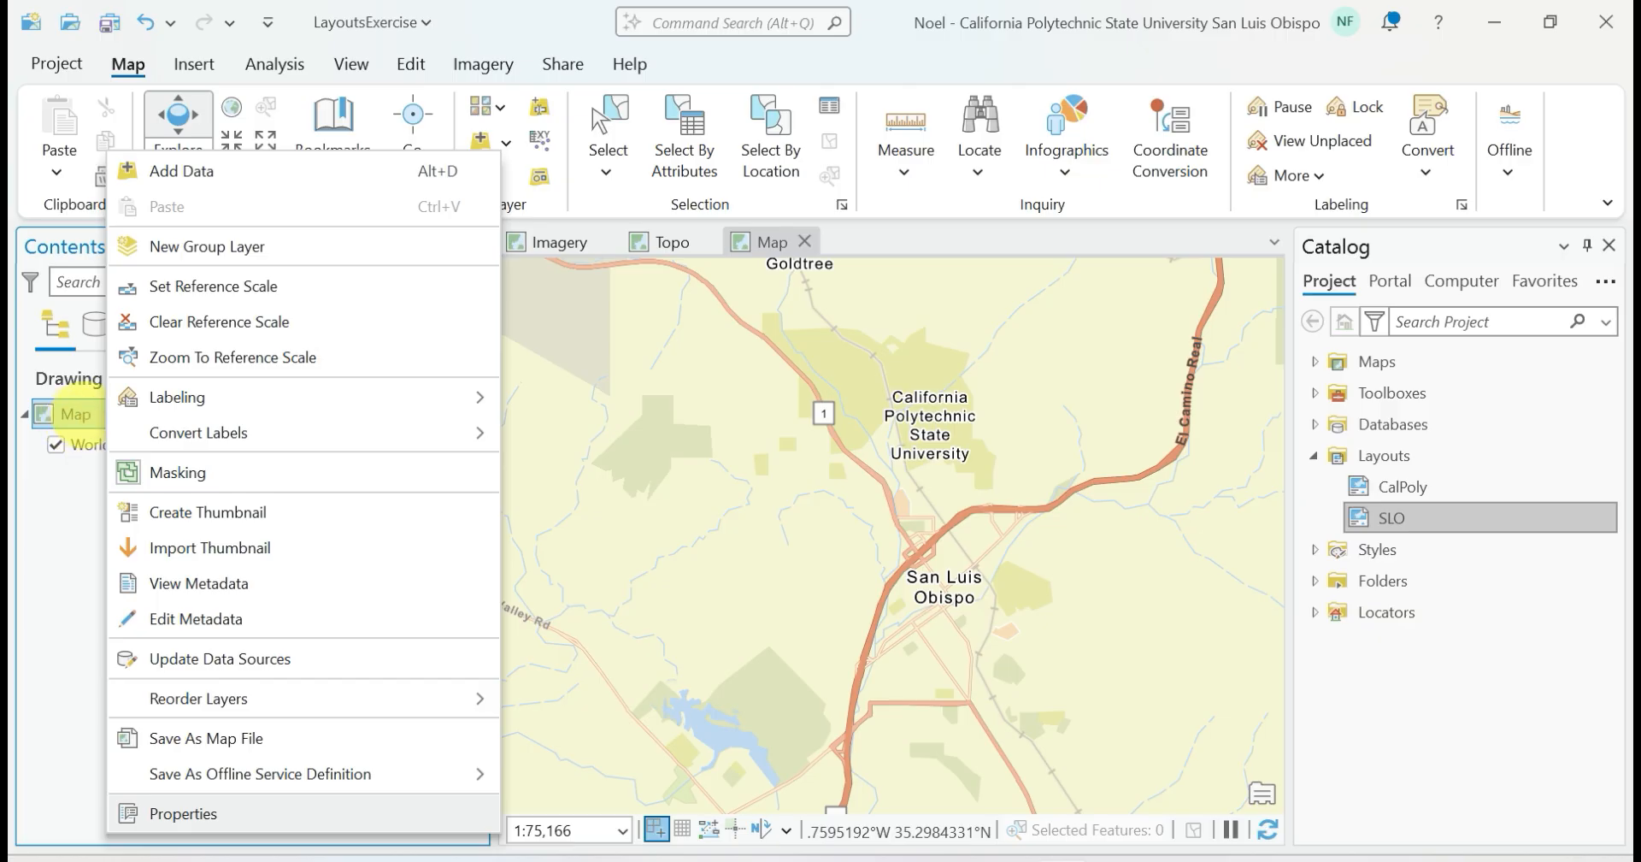
left_click(171, 813)
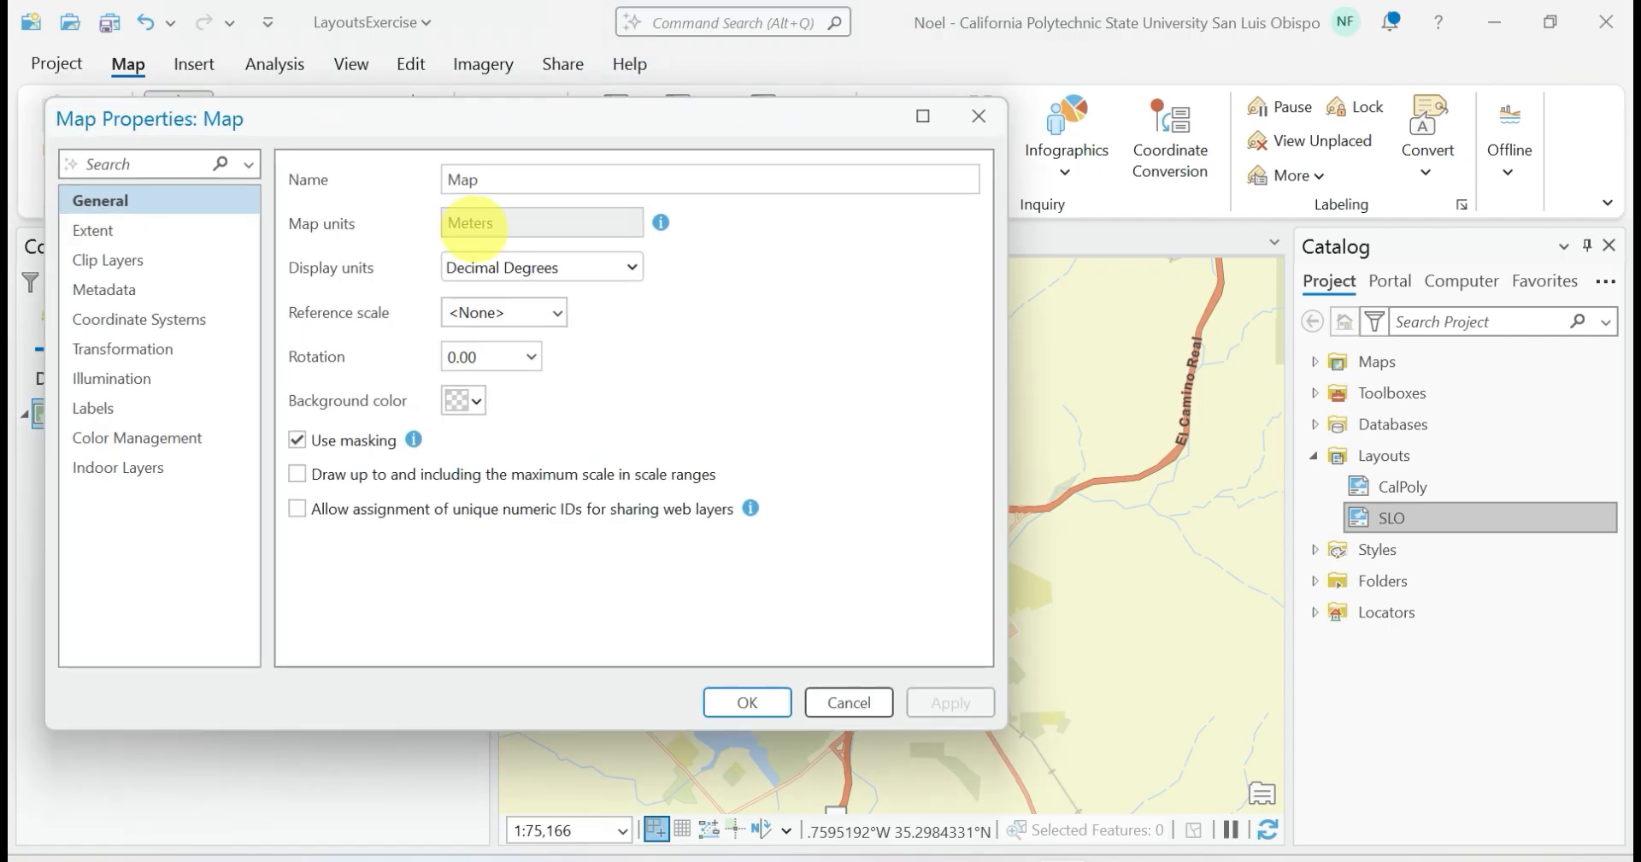
double_click(492, 178)
type("SLOCity")
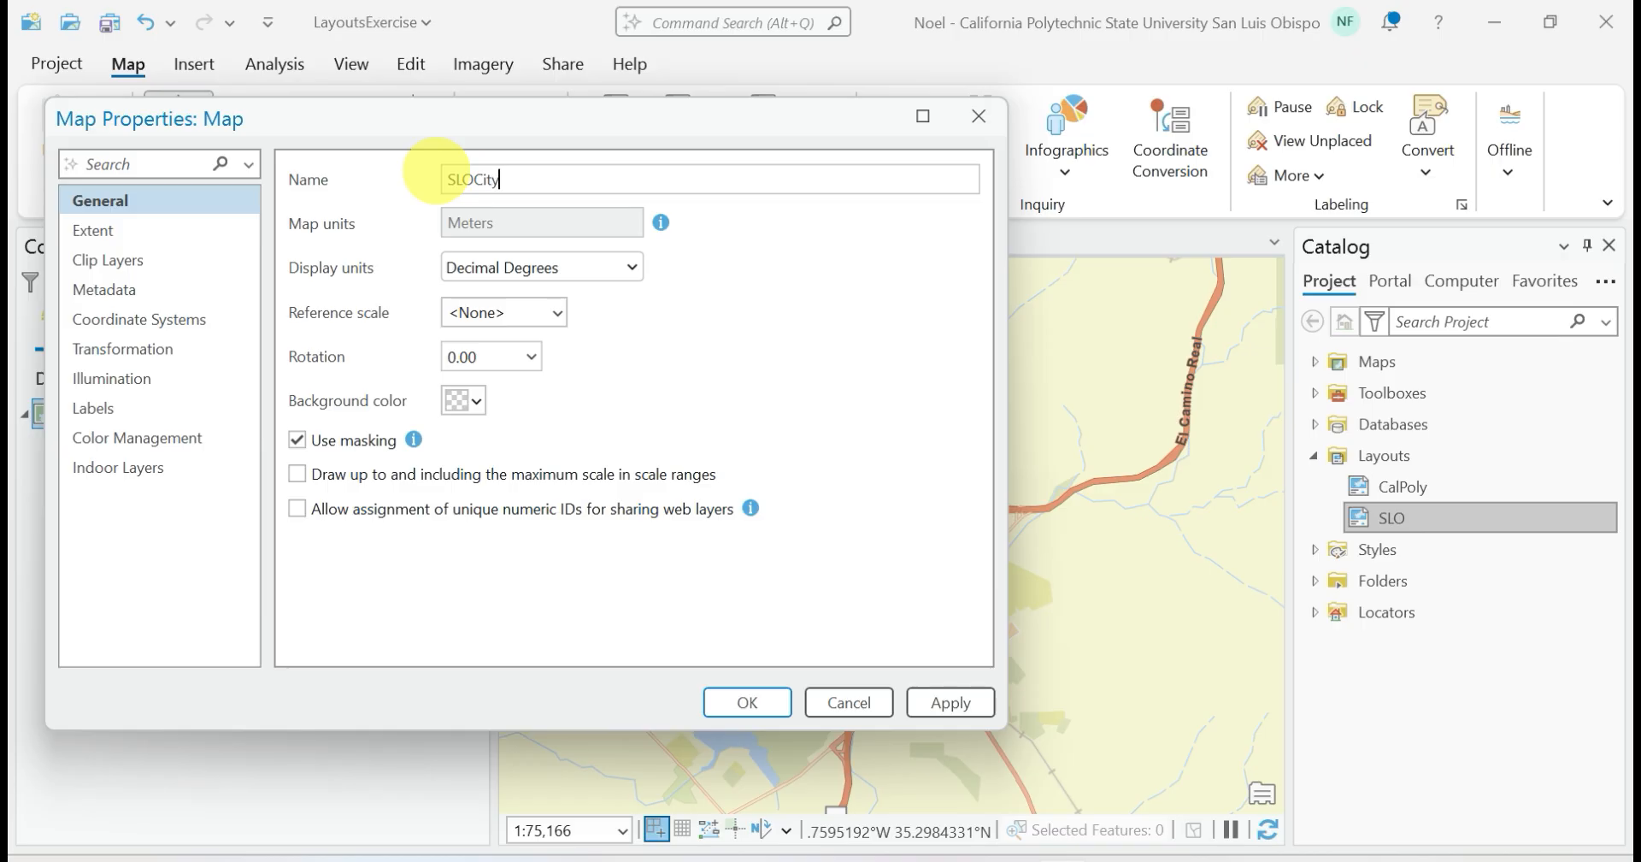
left_click(742, 699)
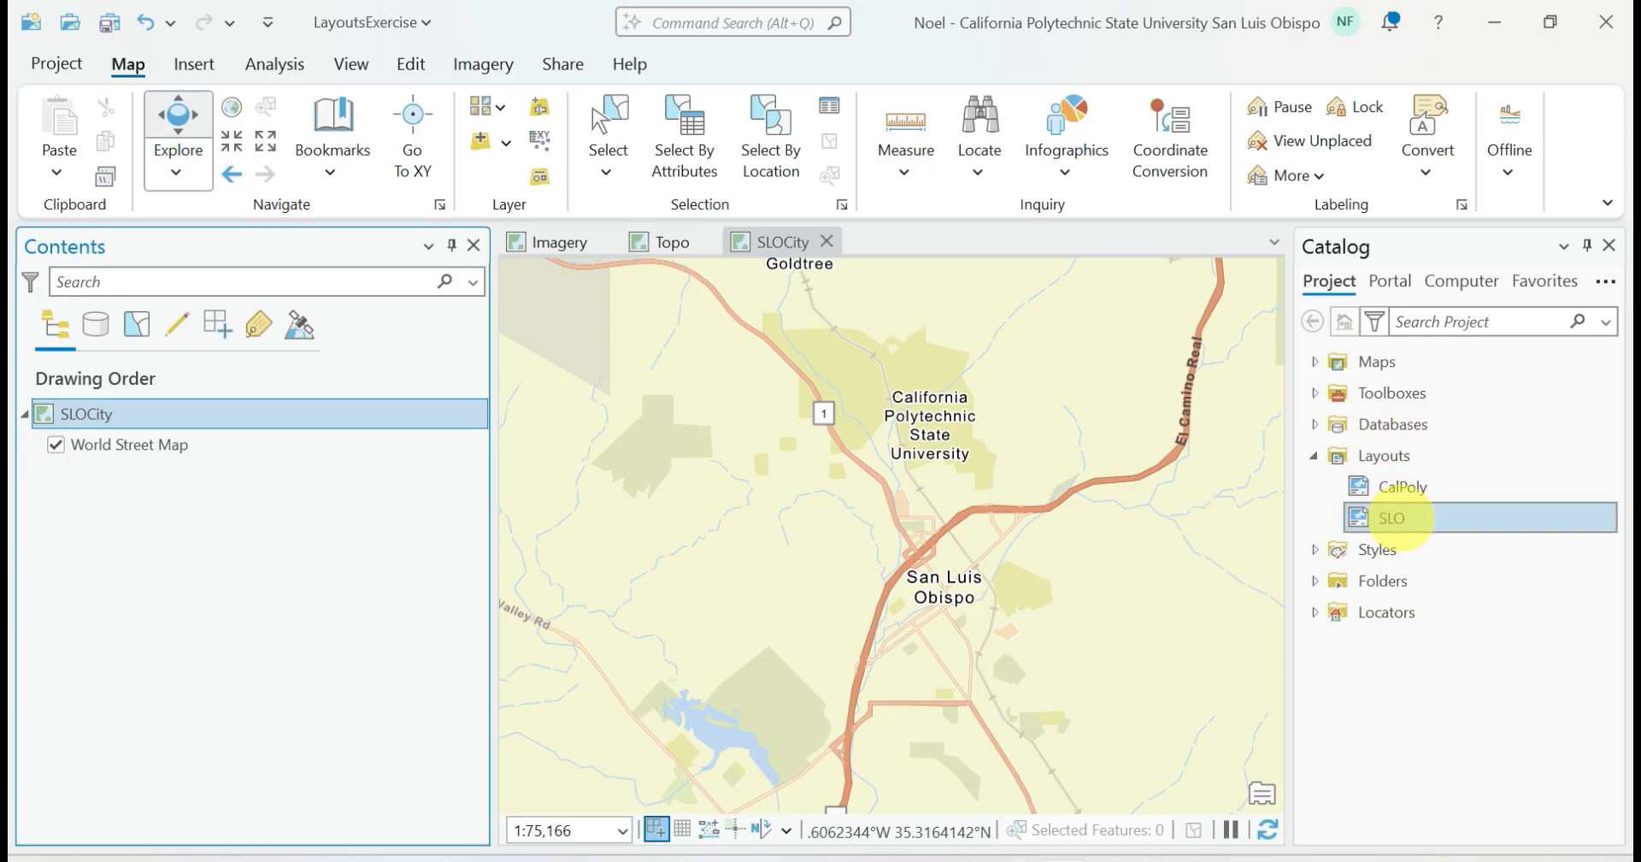
Open the SLO layout and insert a small SLOCity map frame at 1:75,166 over the lower-left corner of the Topo frame
double_click(1391, 517)
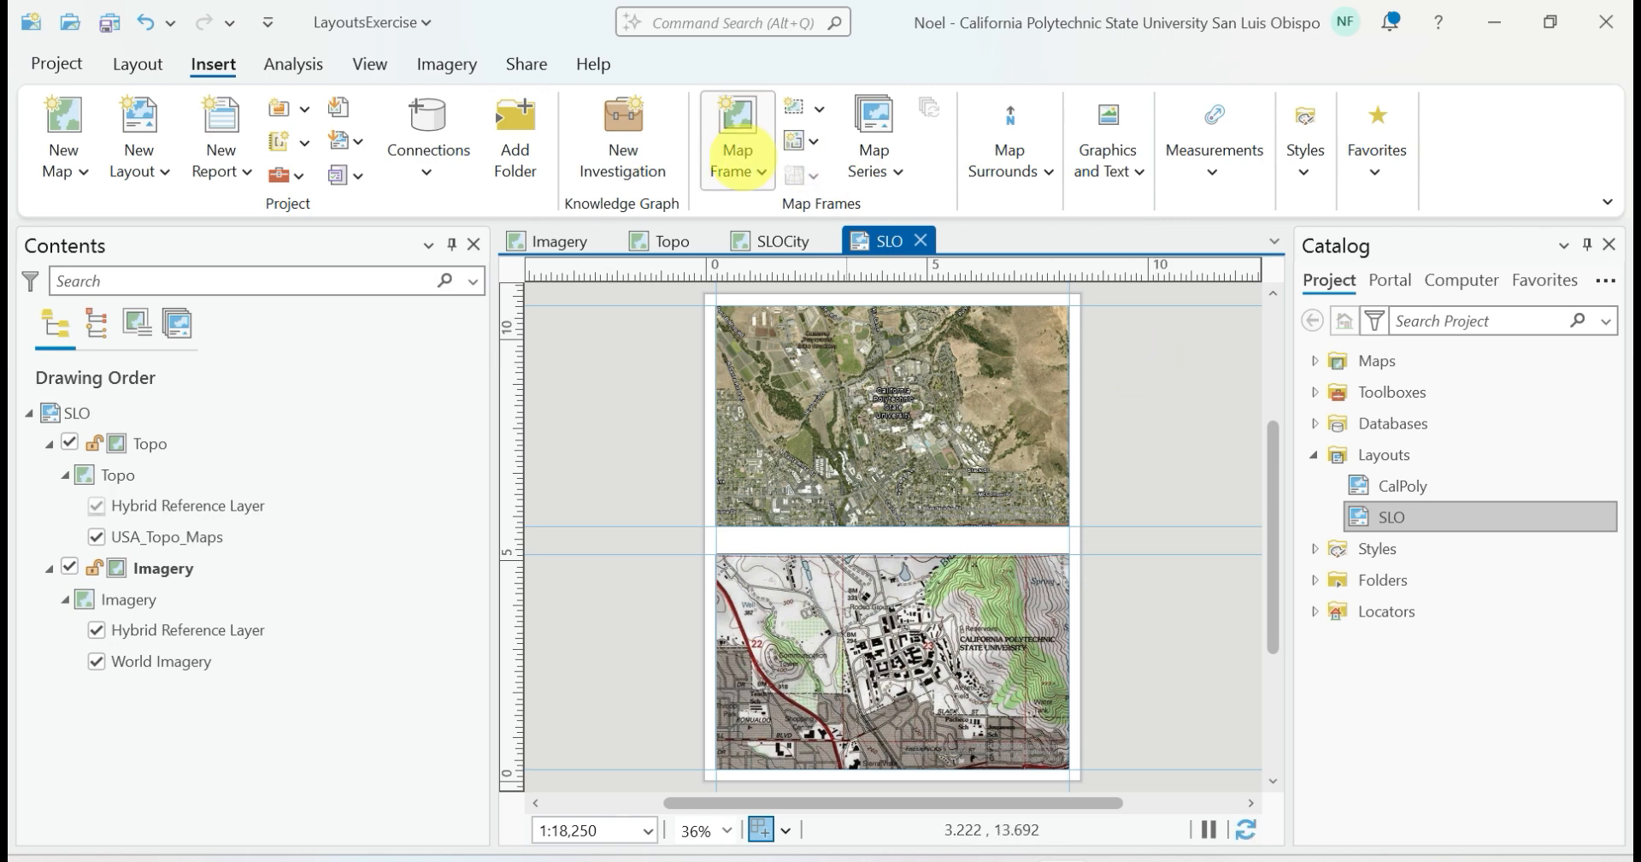
left_click(737, 155)
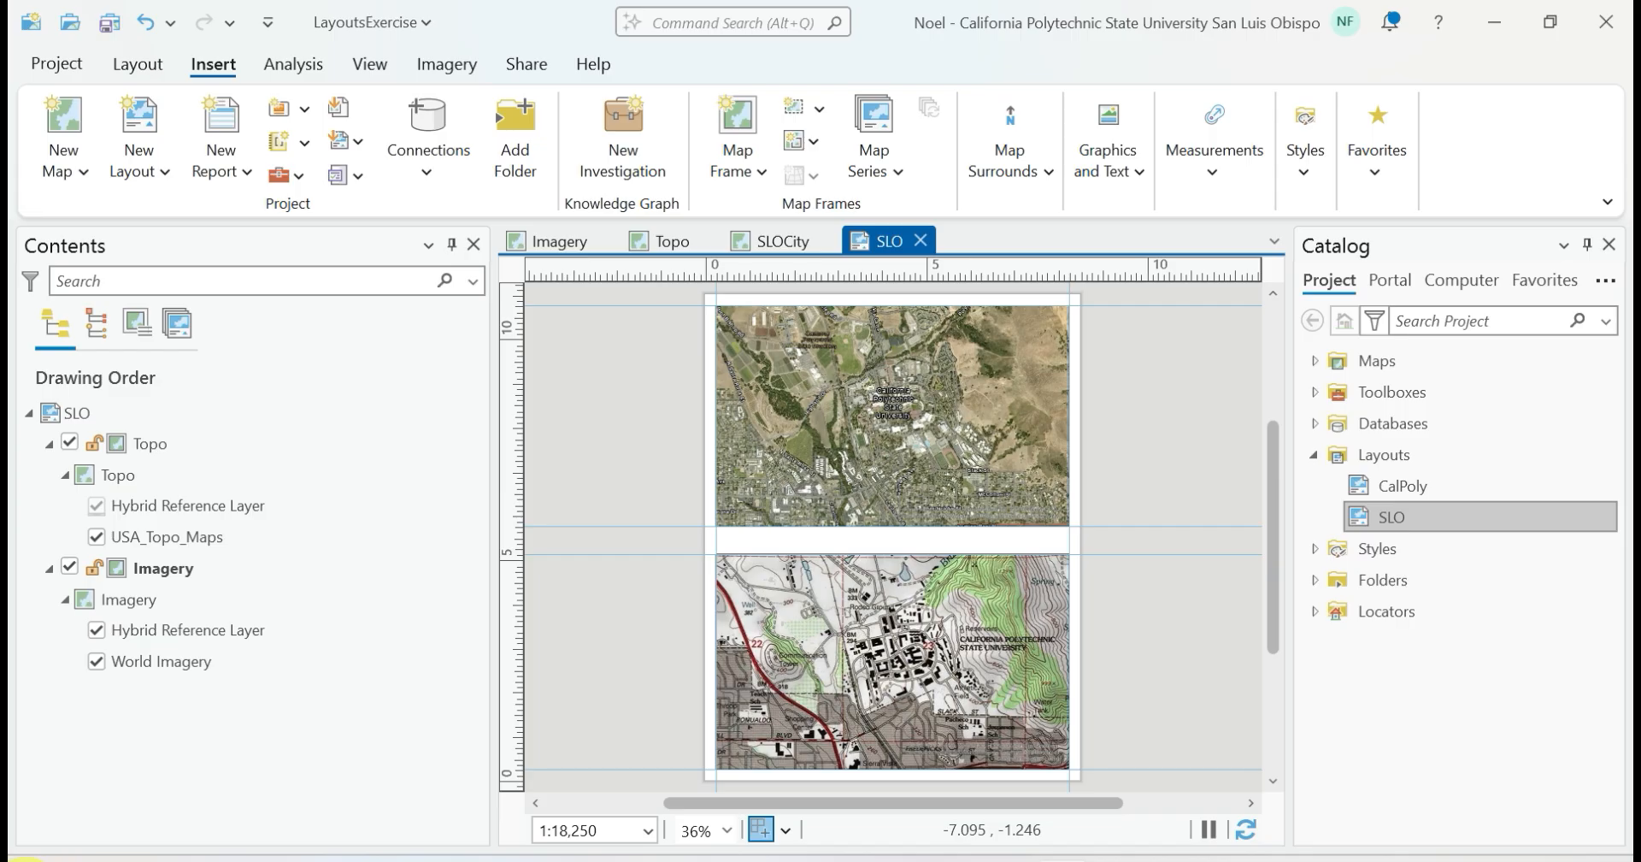
left_click(736, 156)
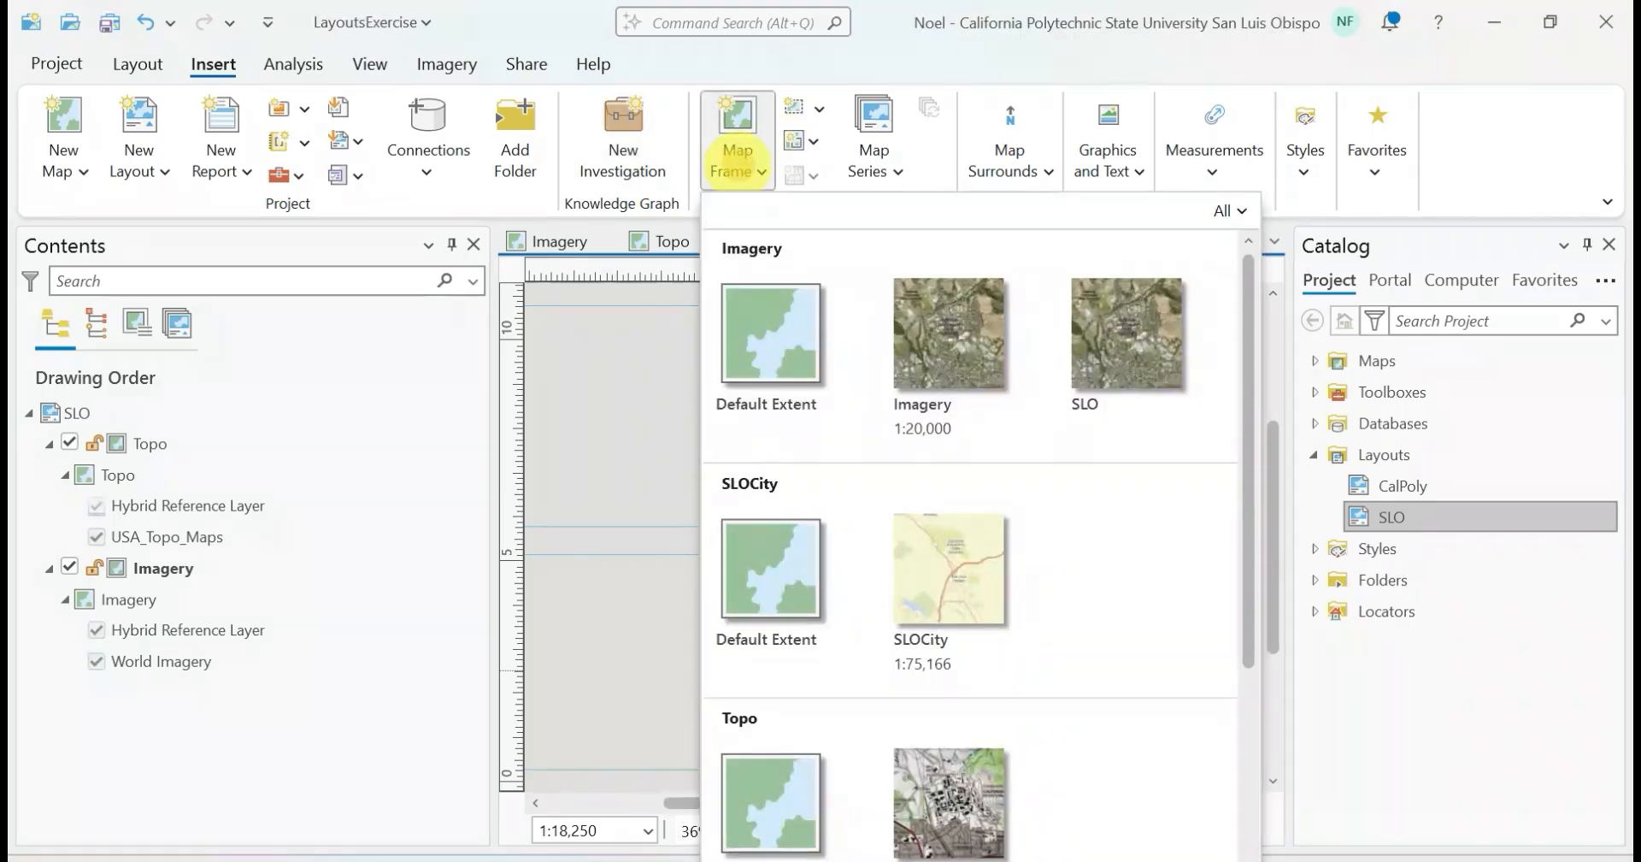
scroll(949, 769, "down", 3)
scroll(906, 555, "up", 3)
left_click(906, 532)
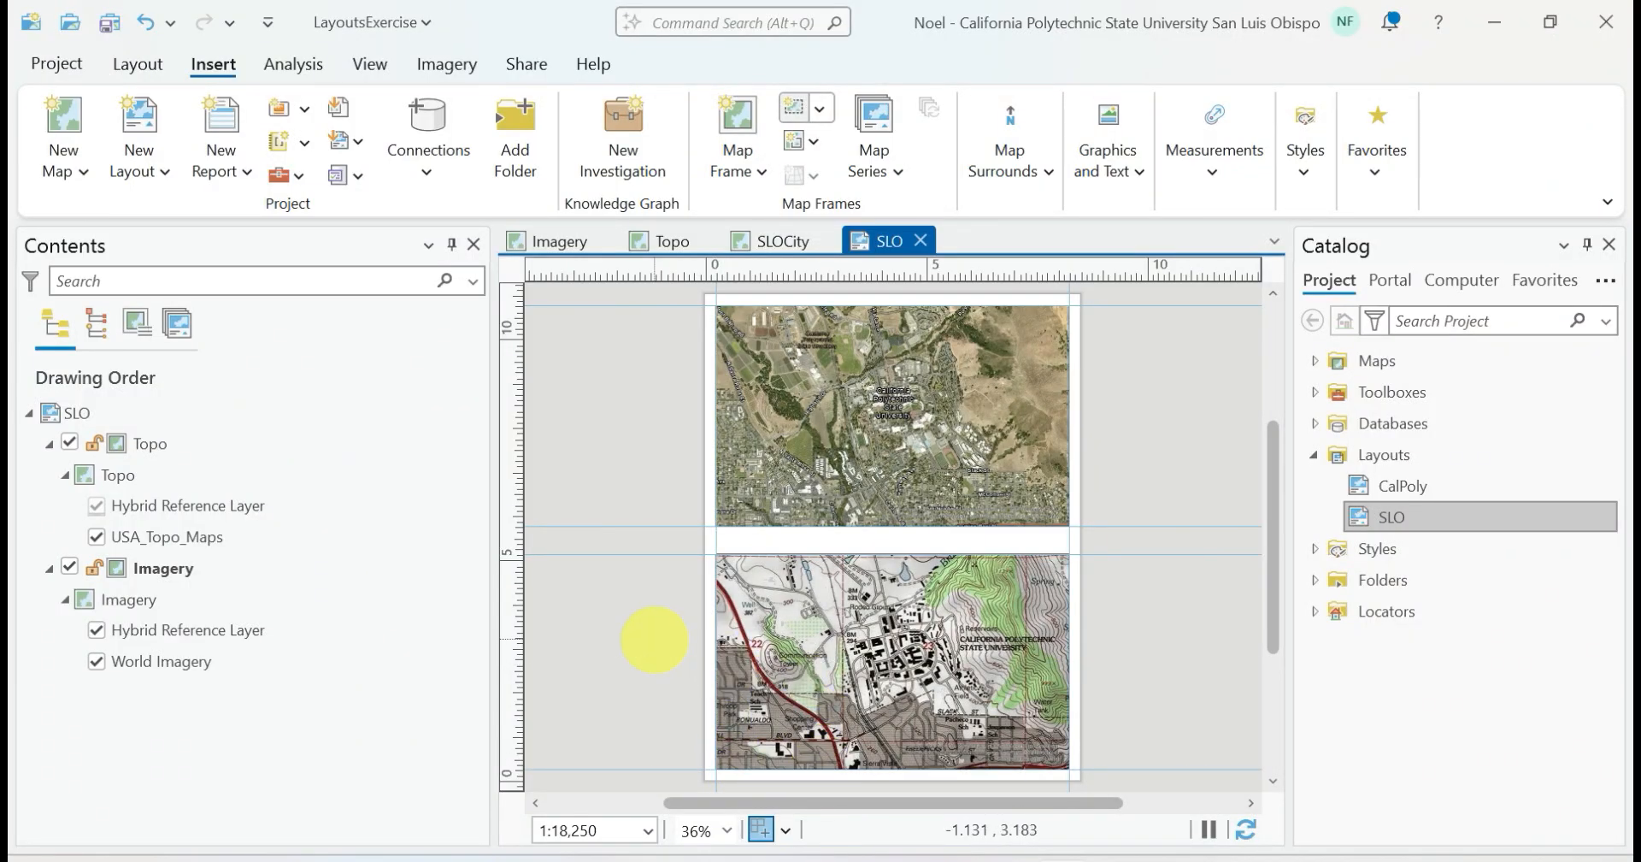
left_click_drag(718, 644, 824, 765)
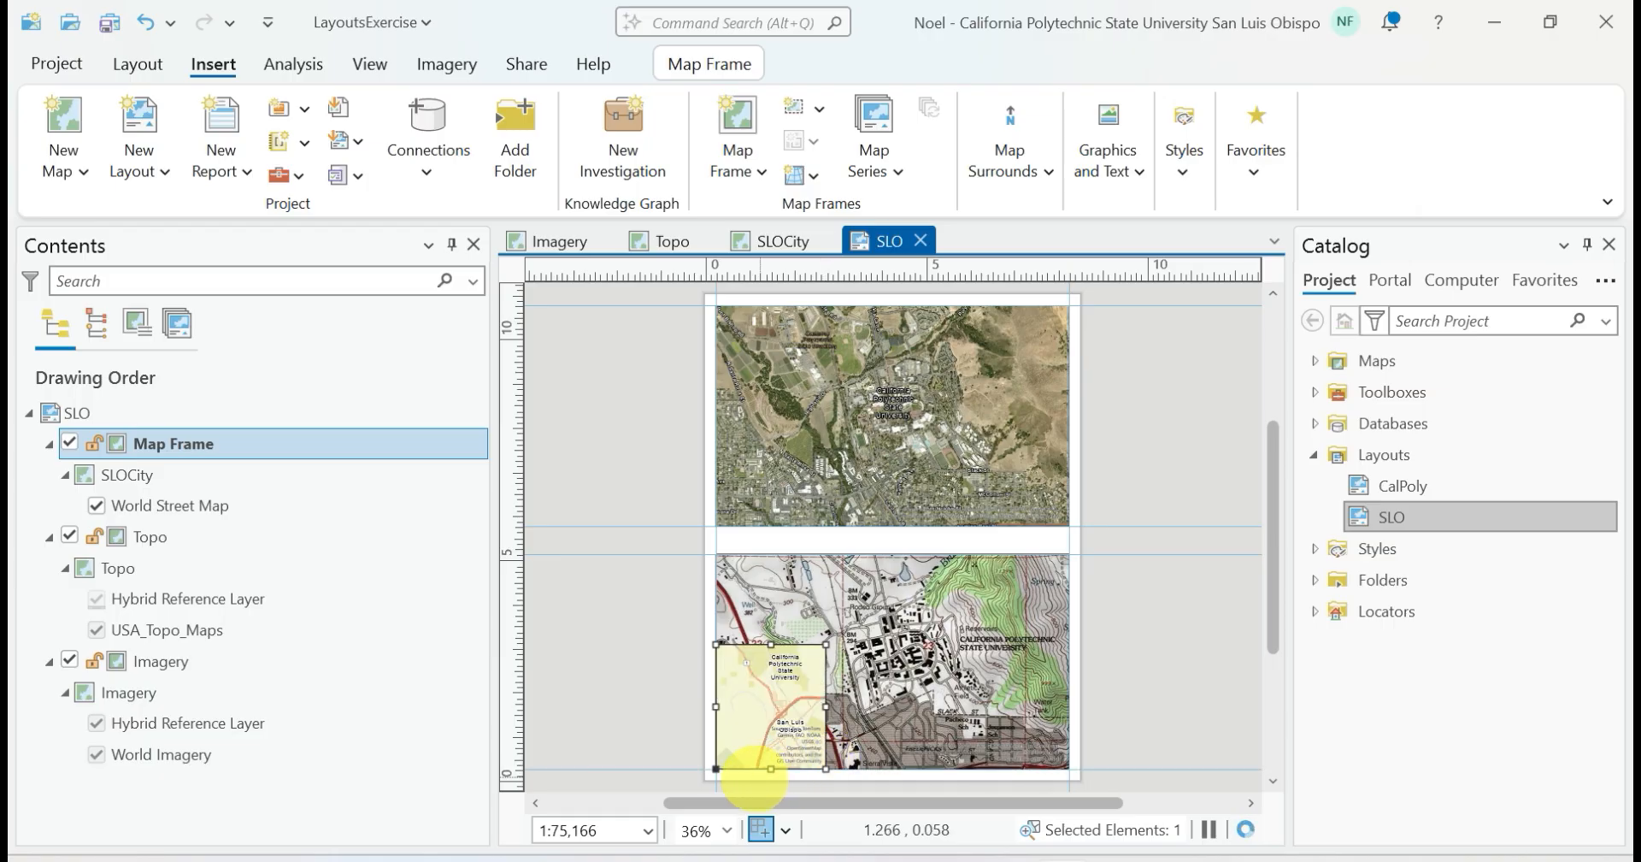
Extend the lower-left corner of the SLOCity map frame to the page's corner and check the frame up close
left_click_drag(716, 768, 704, 779)
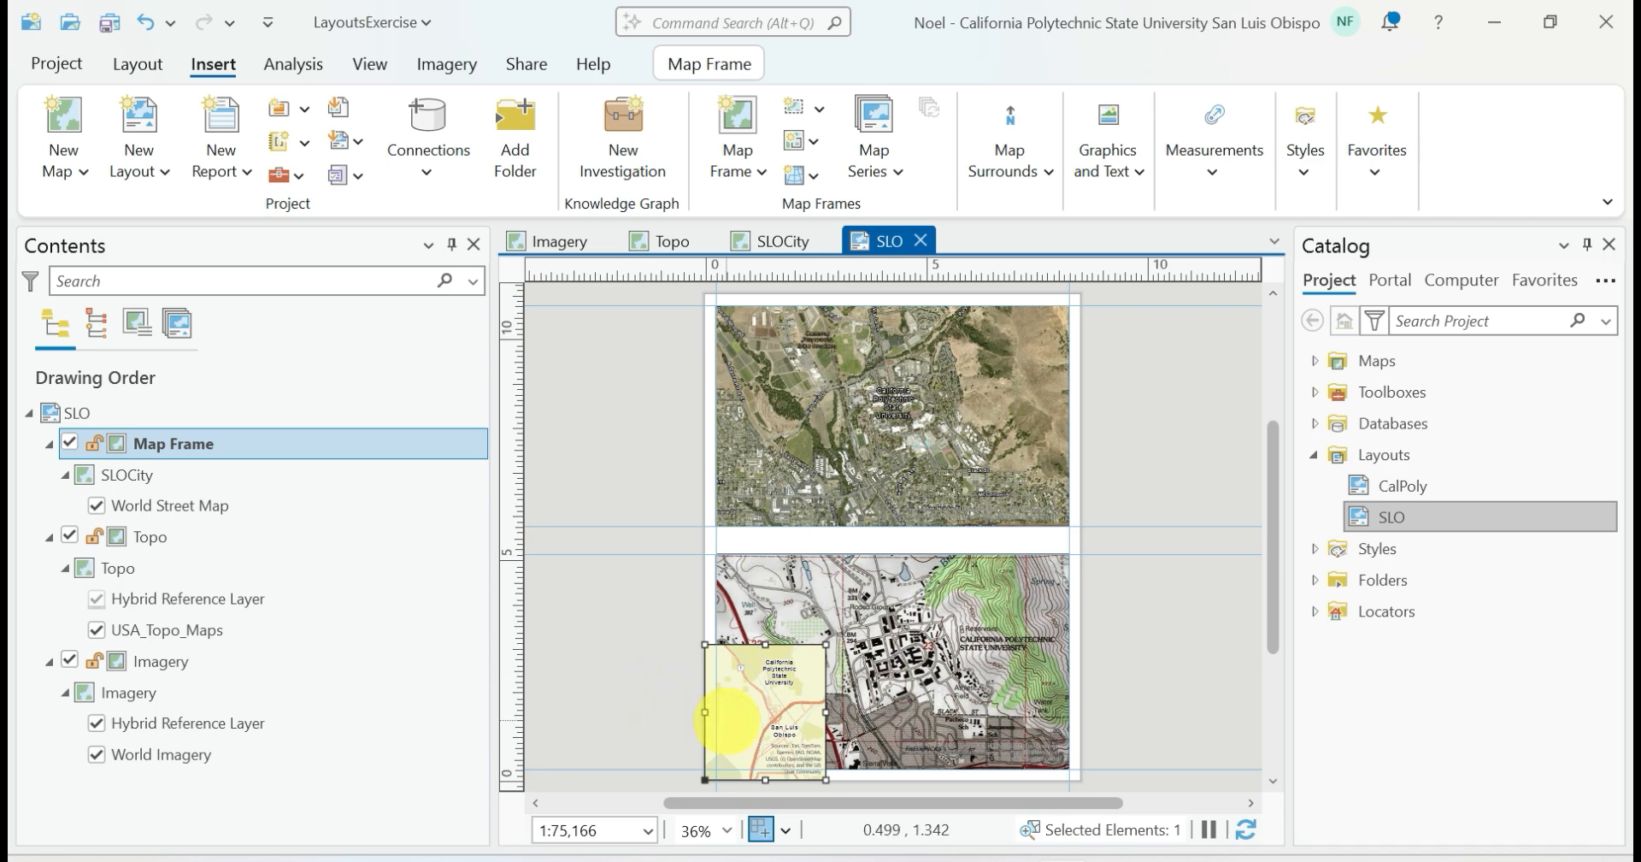
scroll(726, 718, "up", 3)
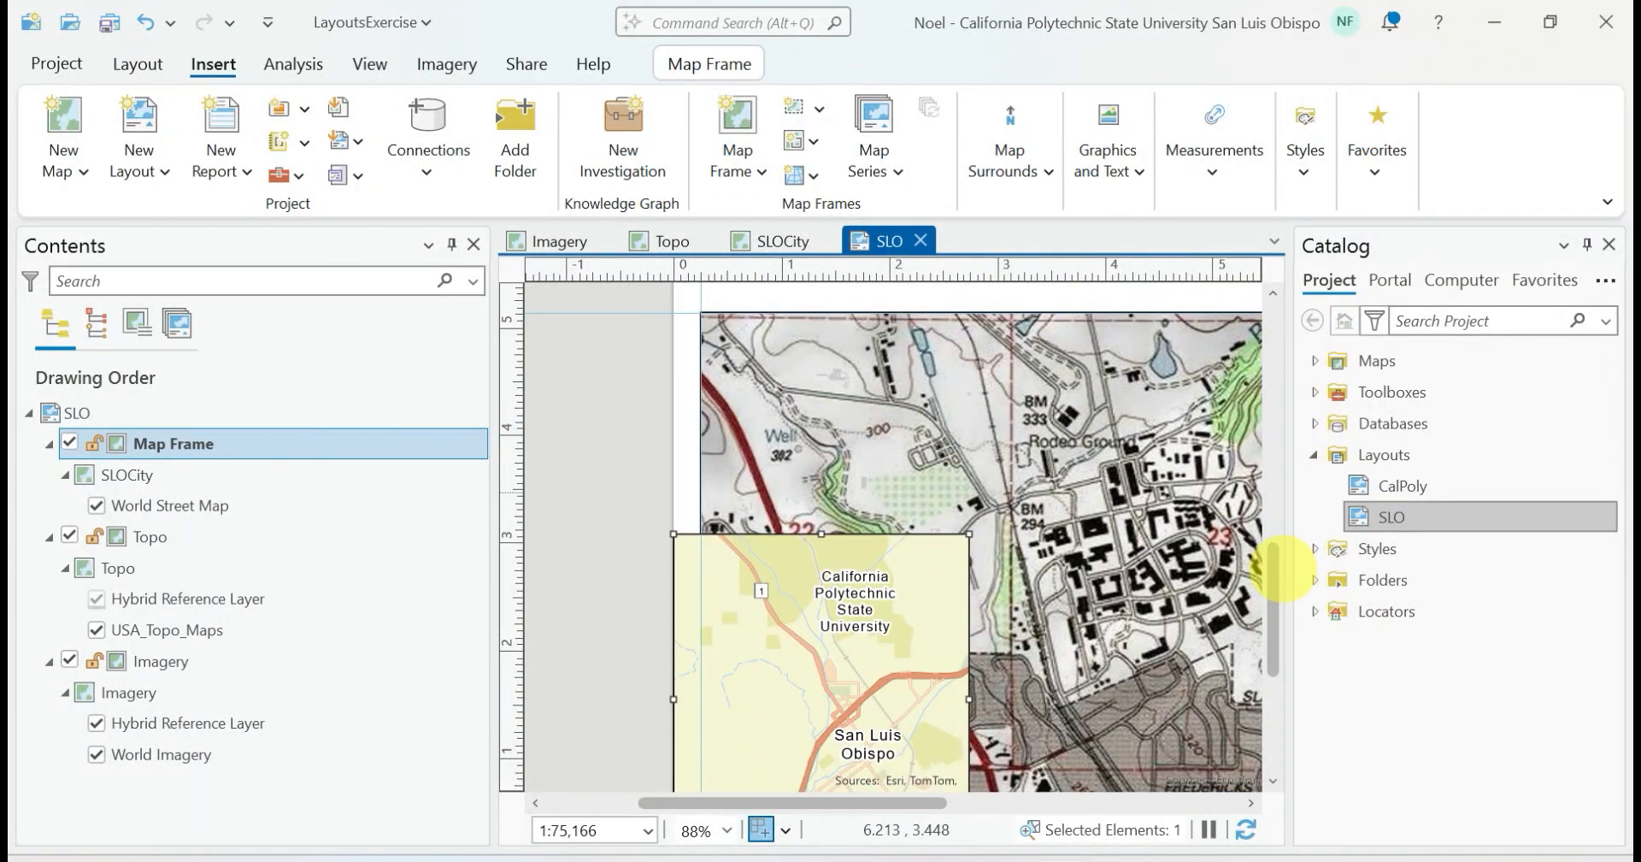
left_click_drag(1271, 568, 1271, 616)
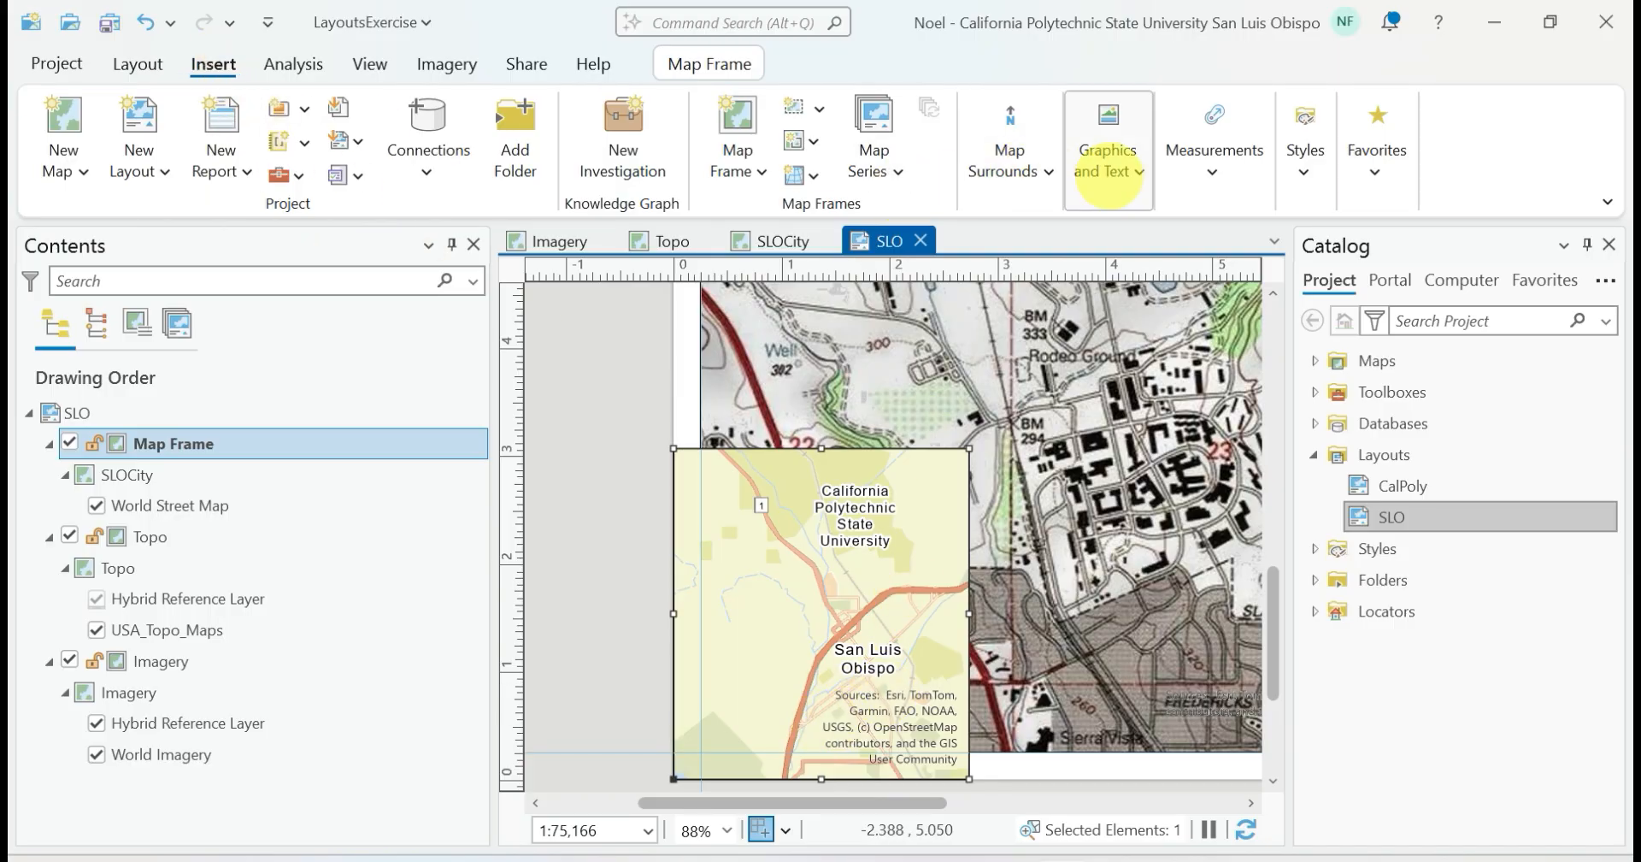
left_click(1110, 173)
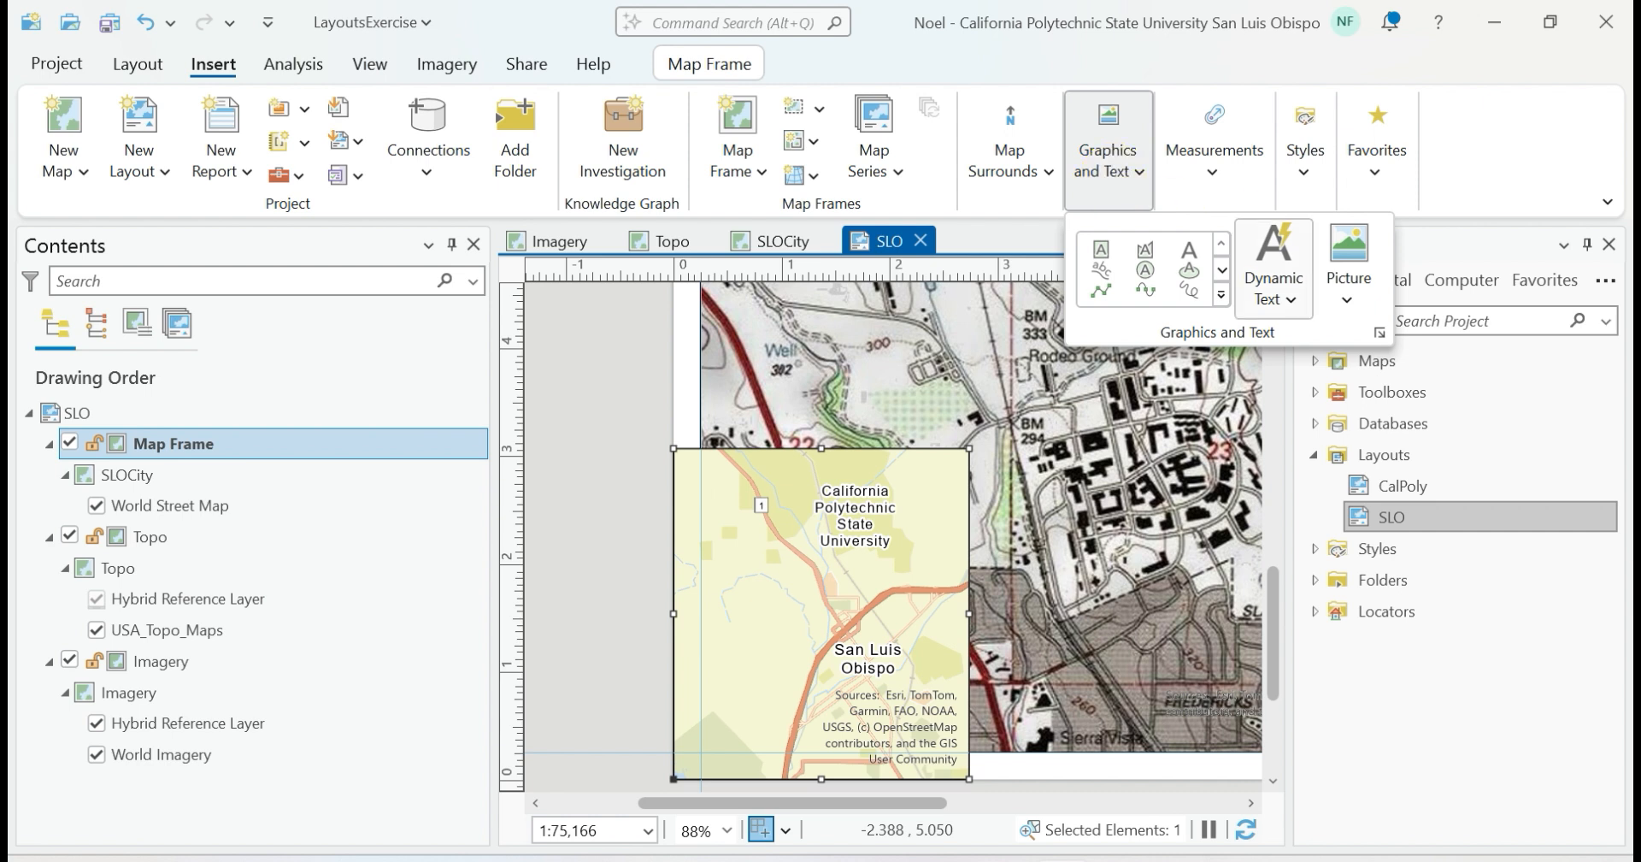
left_click(1274, 288)
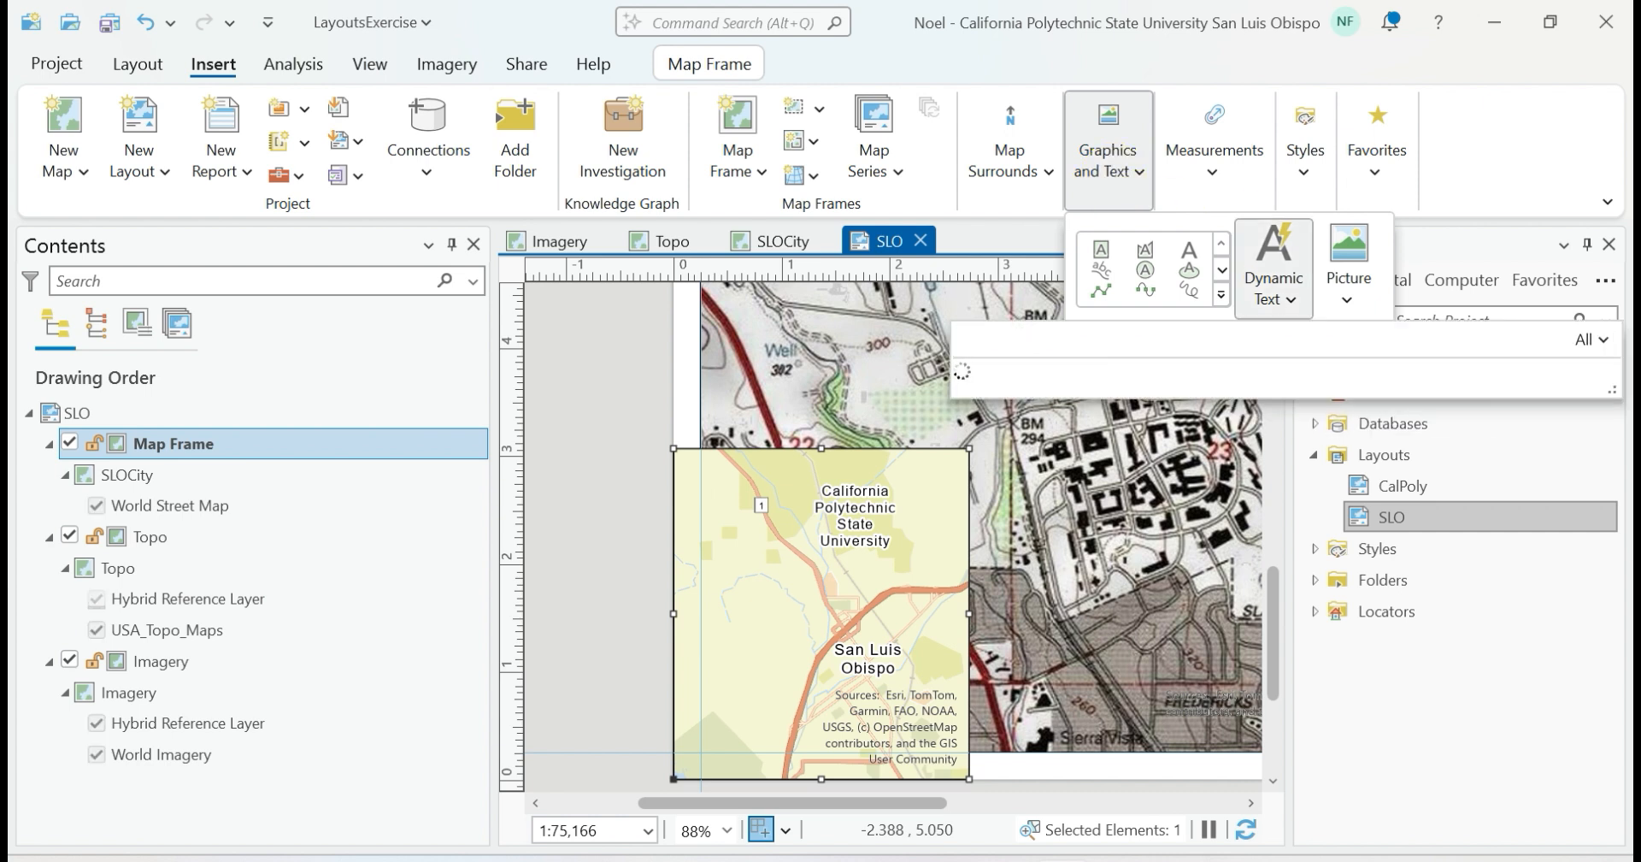
left_click_drag(1611, 436, 1610, 682)
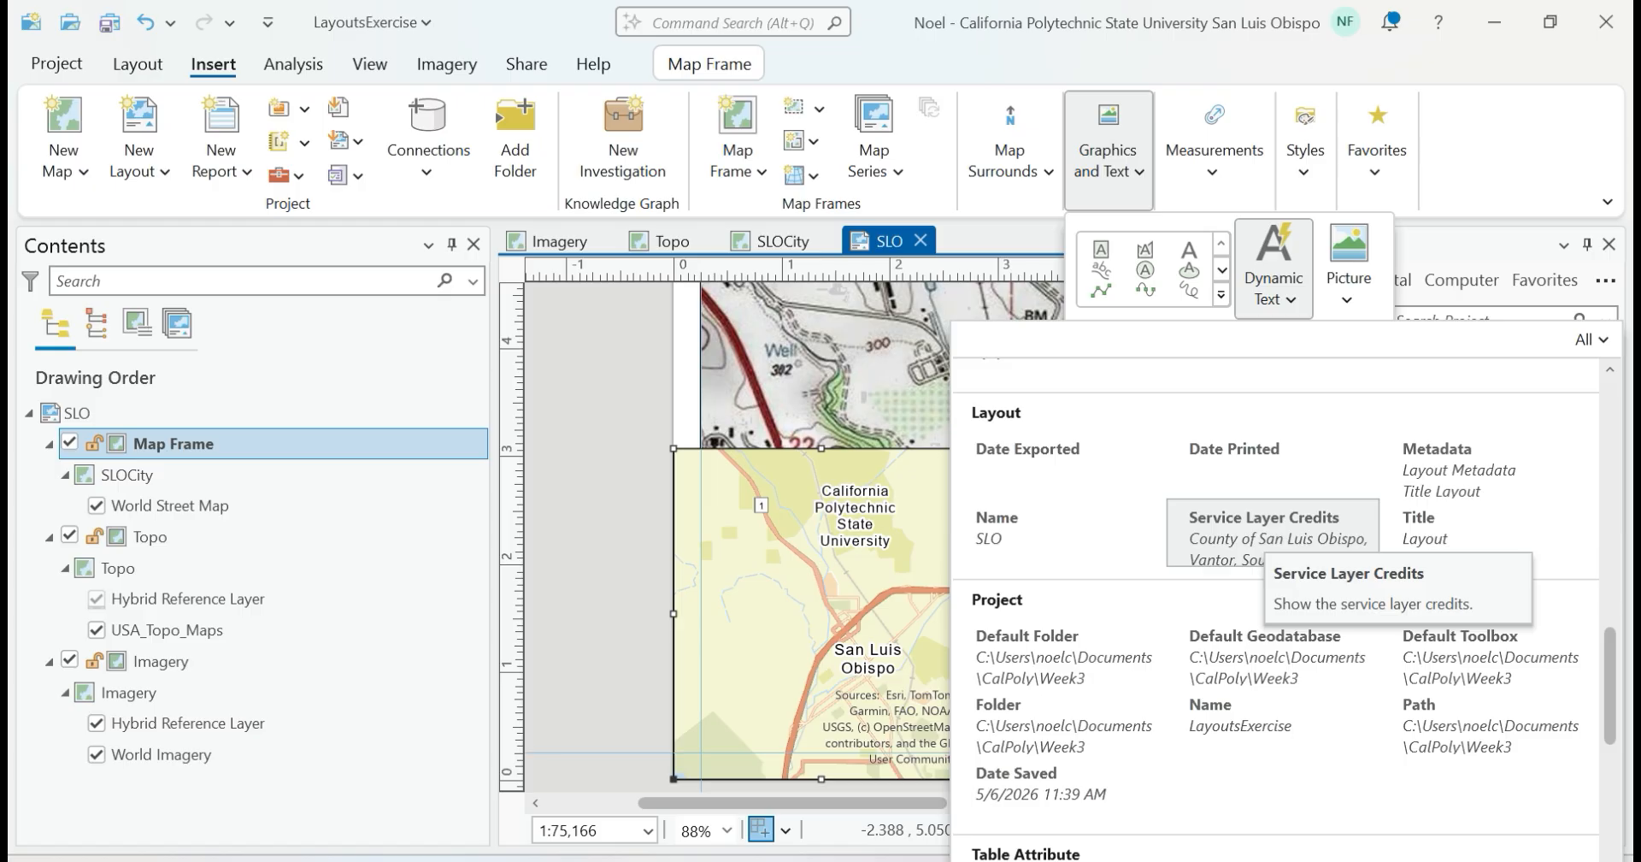
left_click(1258, 536)
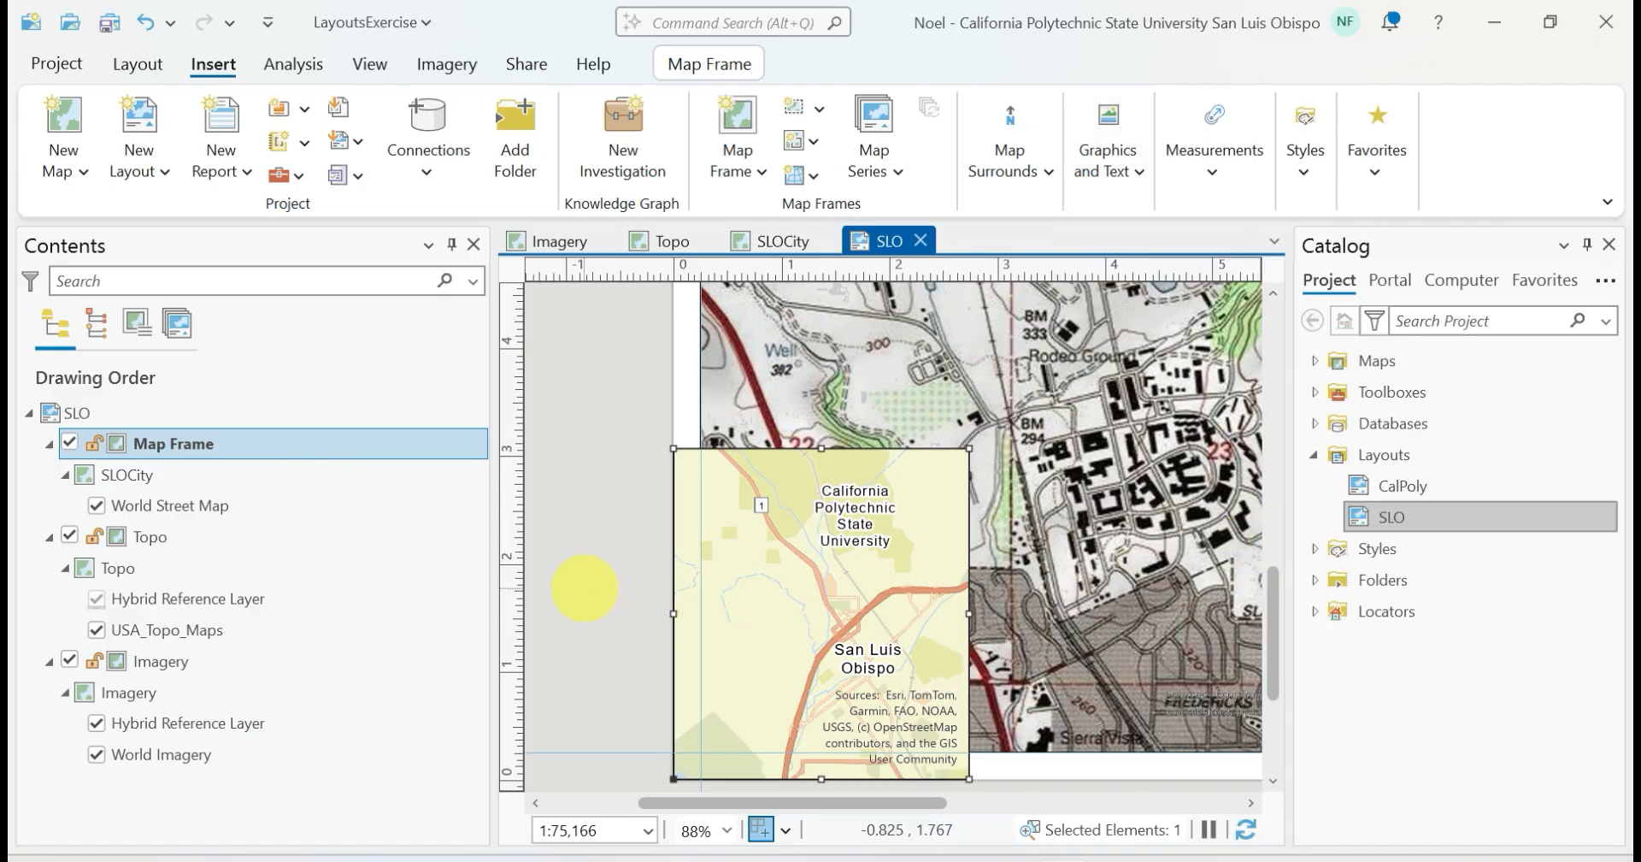
left_click_drag(554, 580, 643, 658)
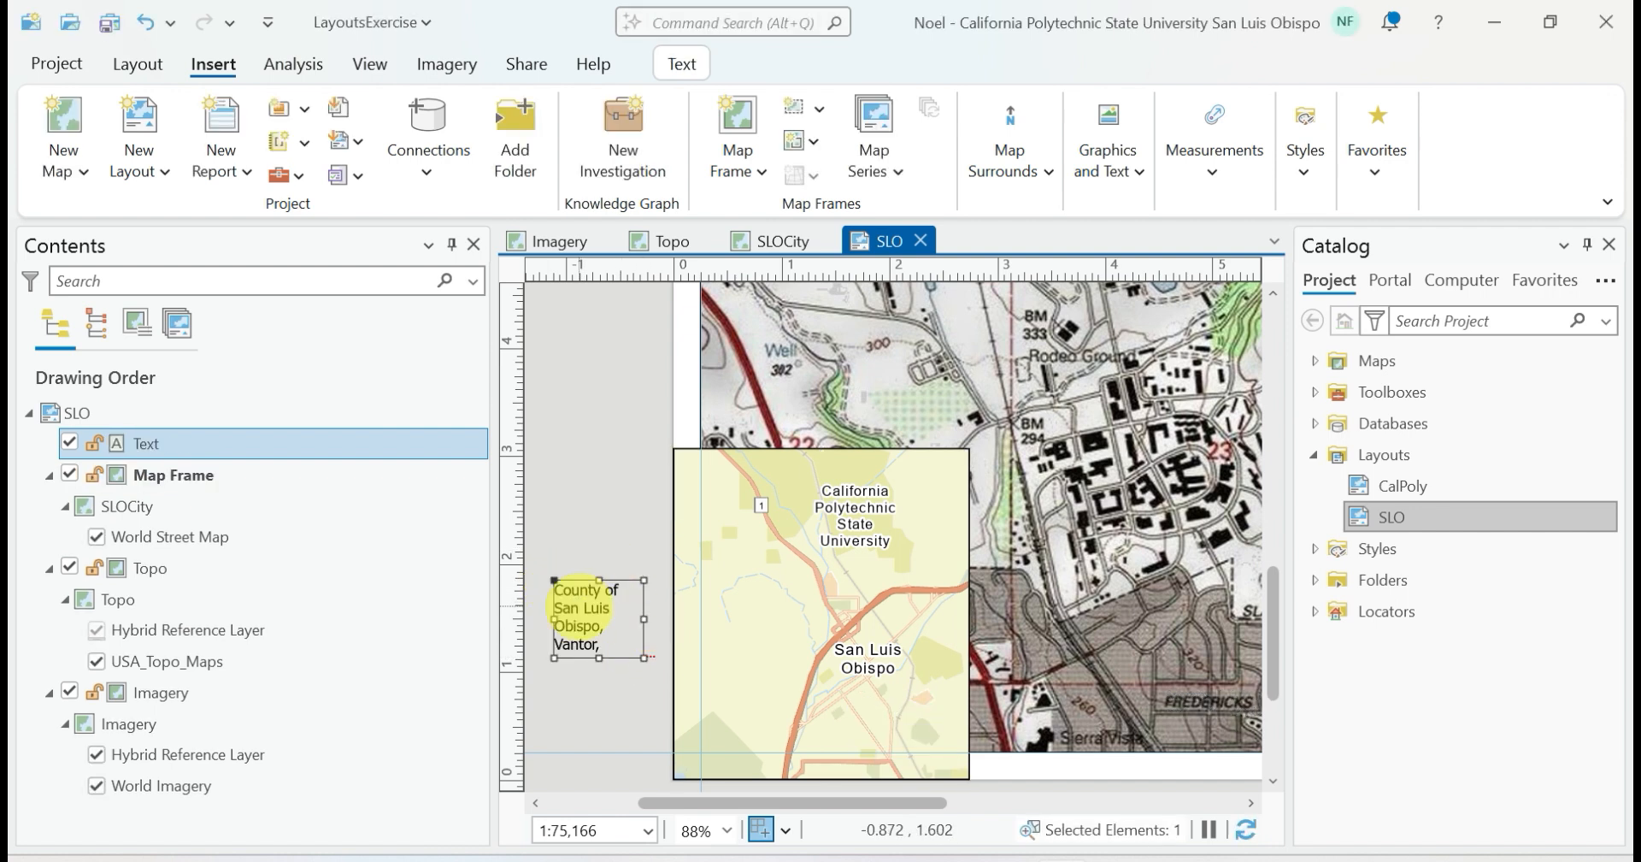
key("Delete")
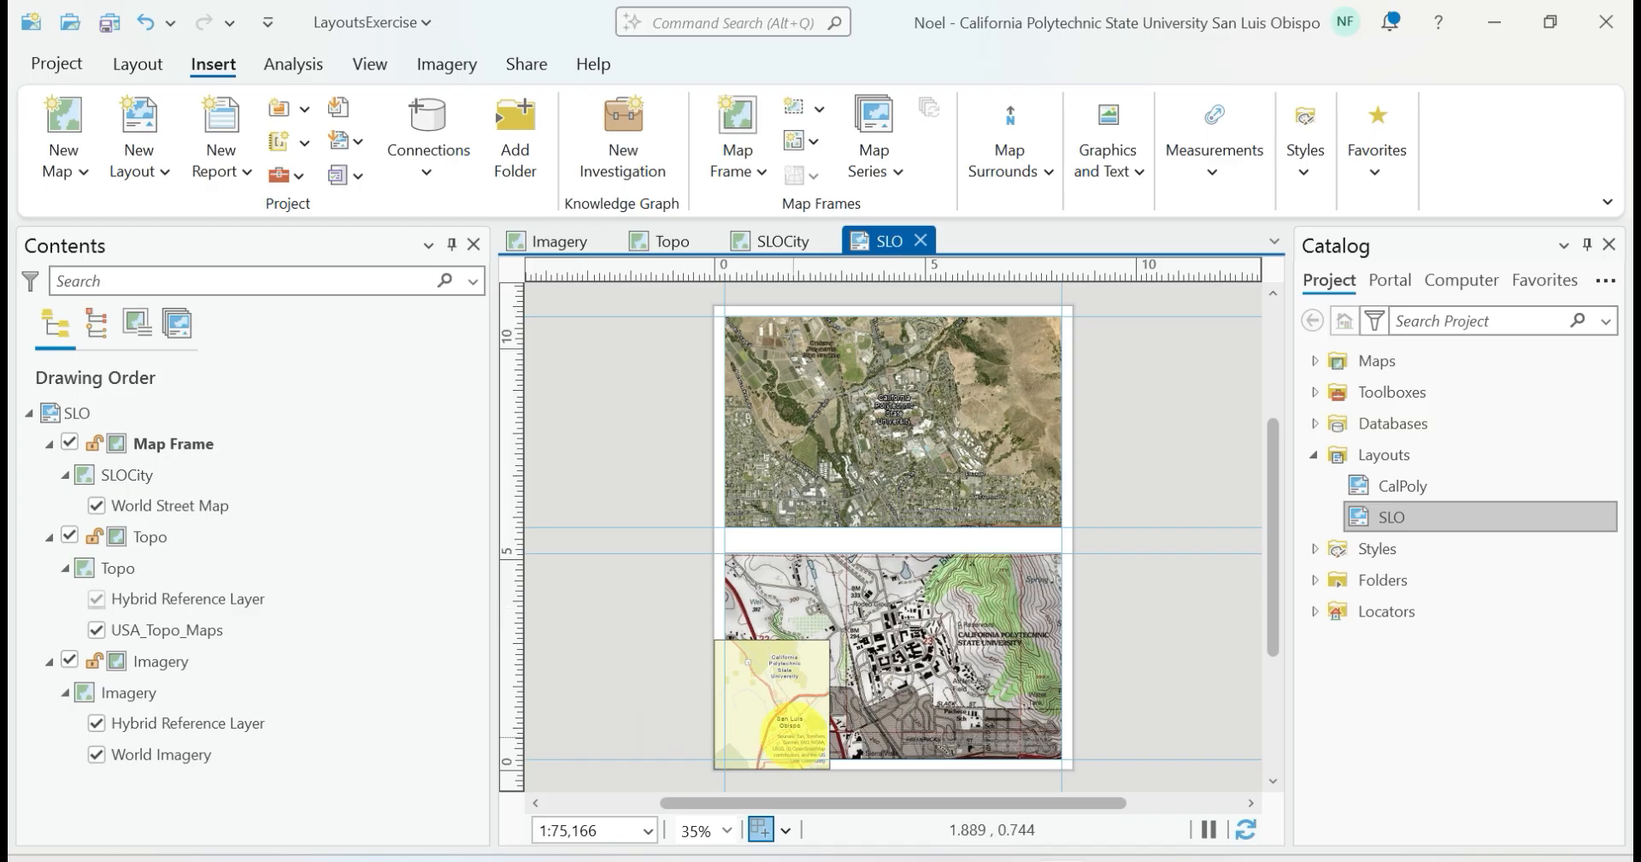
Insert Service Layer Credits dynamic text in the empty area beside the page, left of the Topo frame, and deselect it
left_click(772, 722)
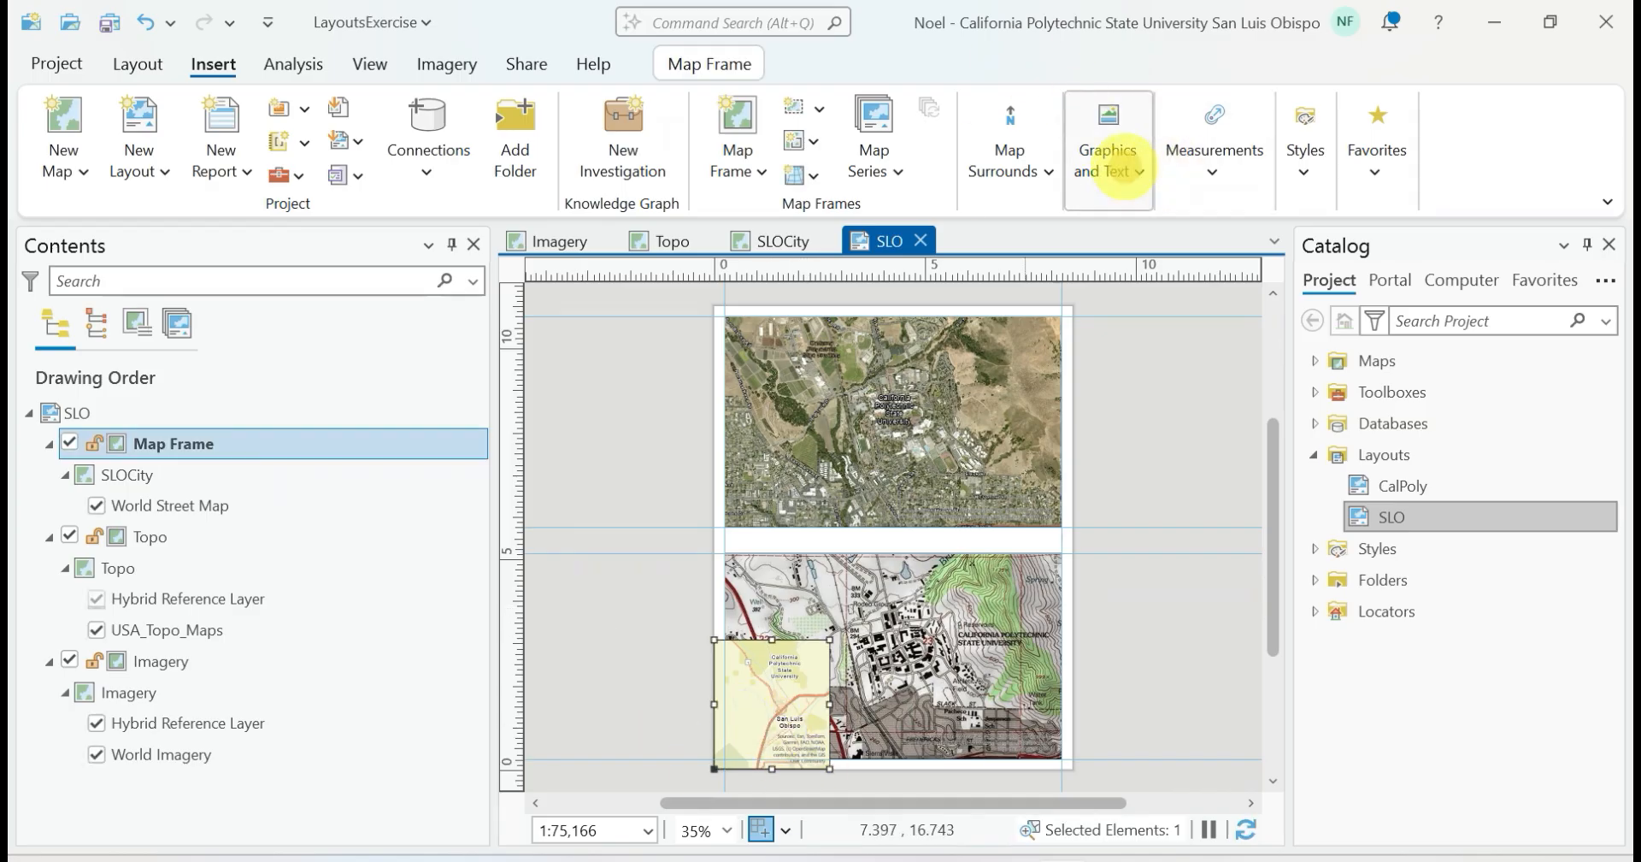
left_click(1123, 171)
left_click(1272, 276)
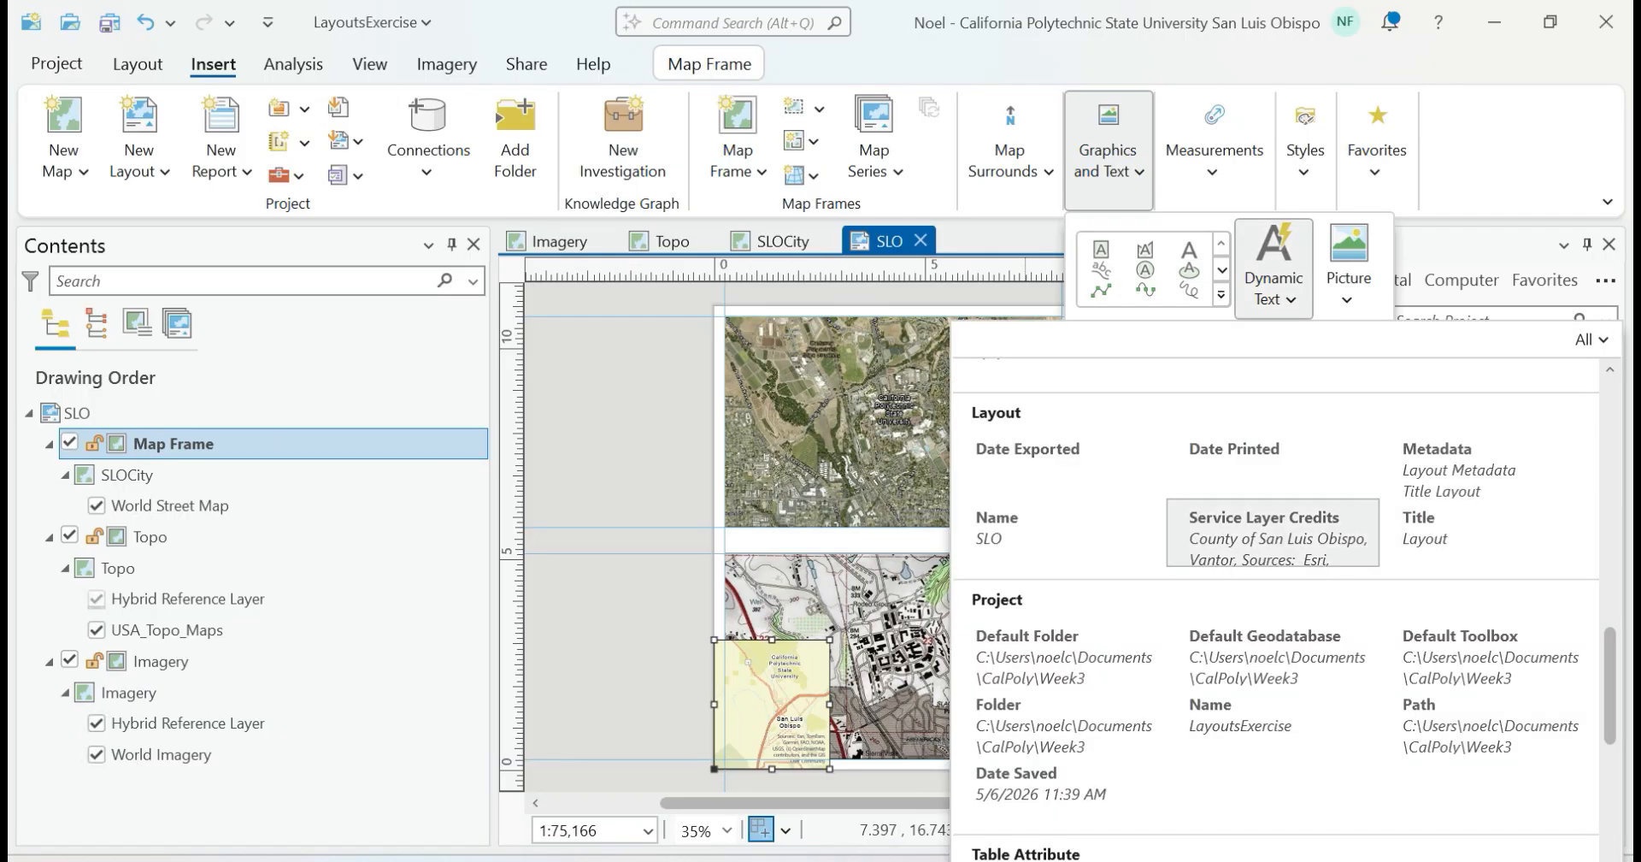
left_click(1256, 526)
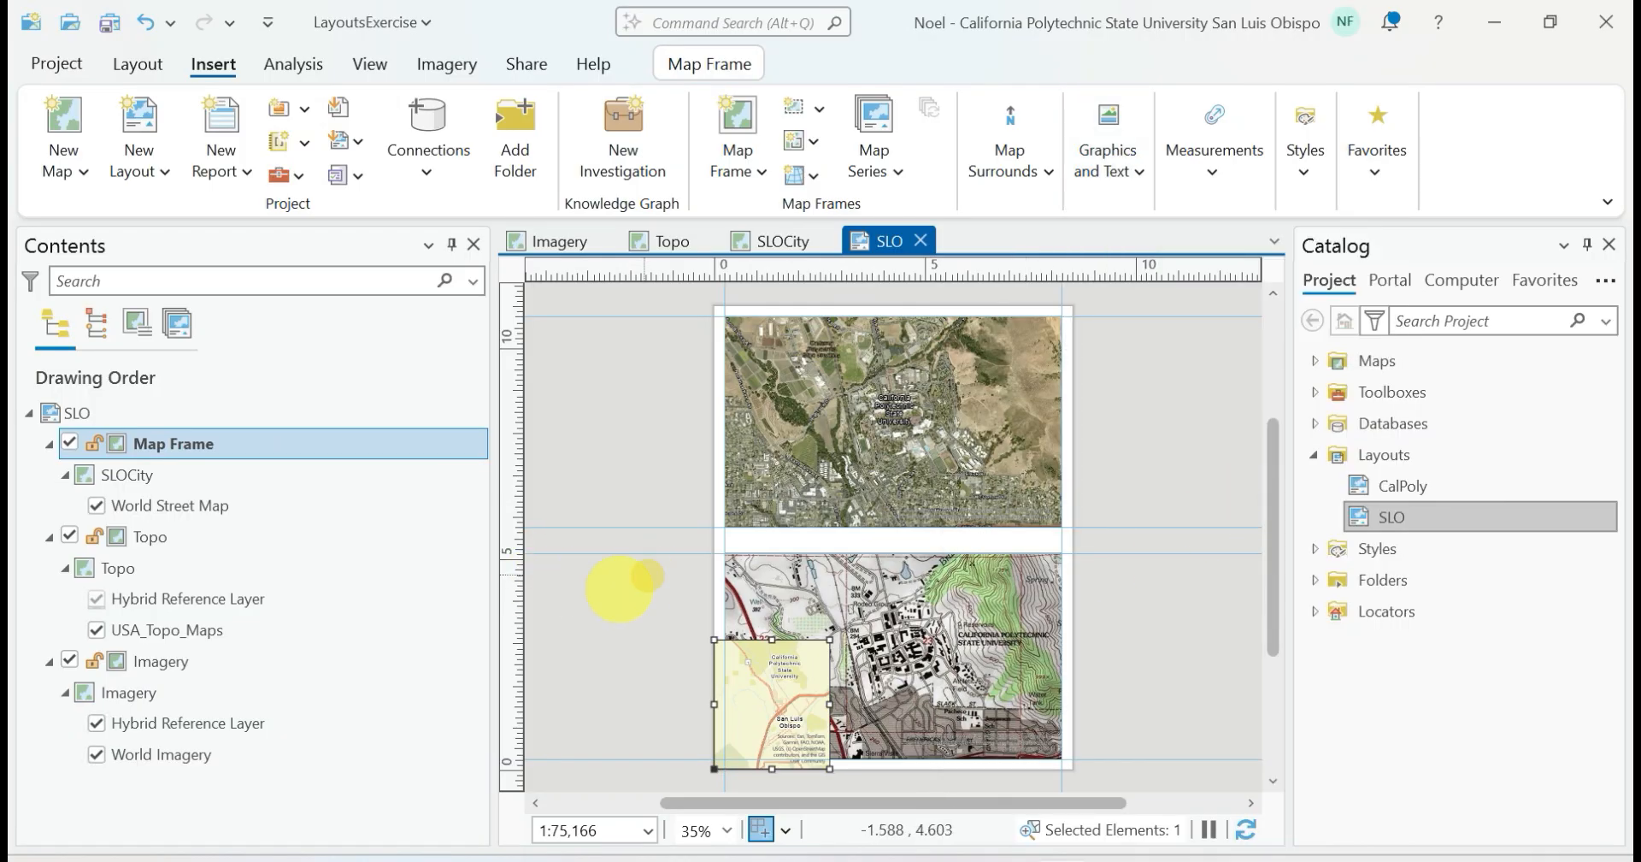
left_click(544, 603)
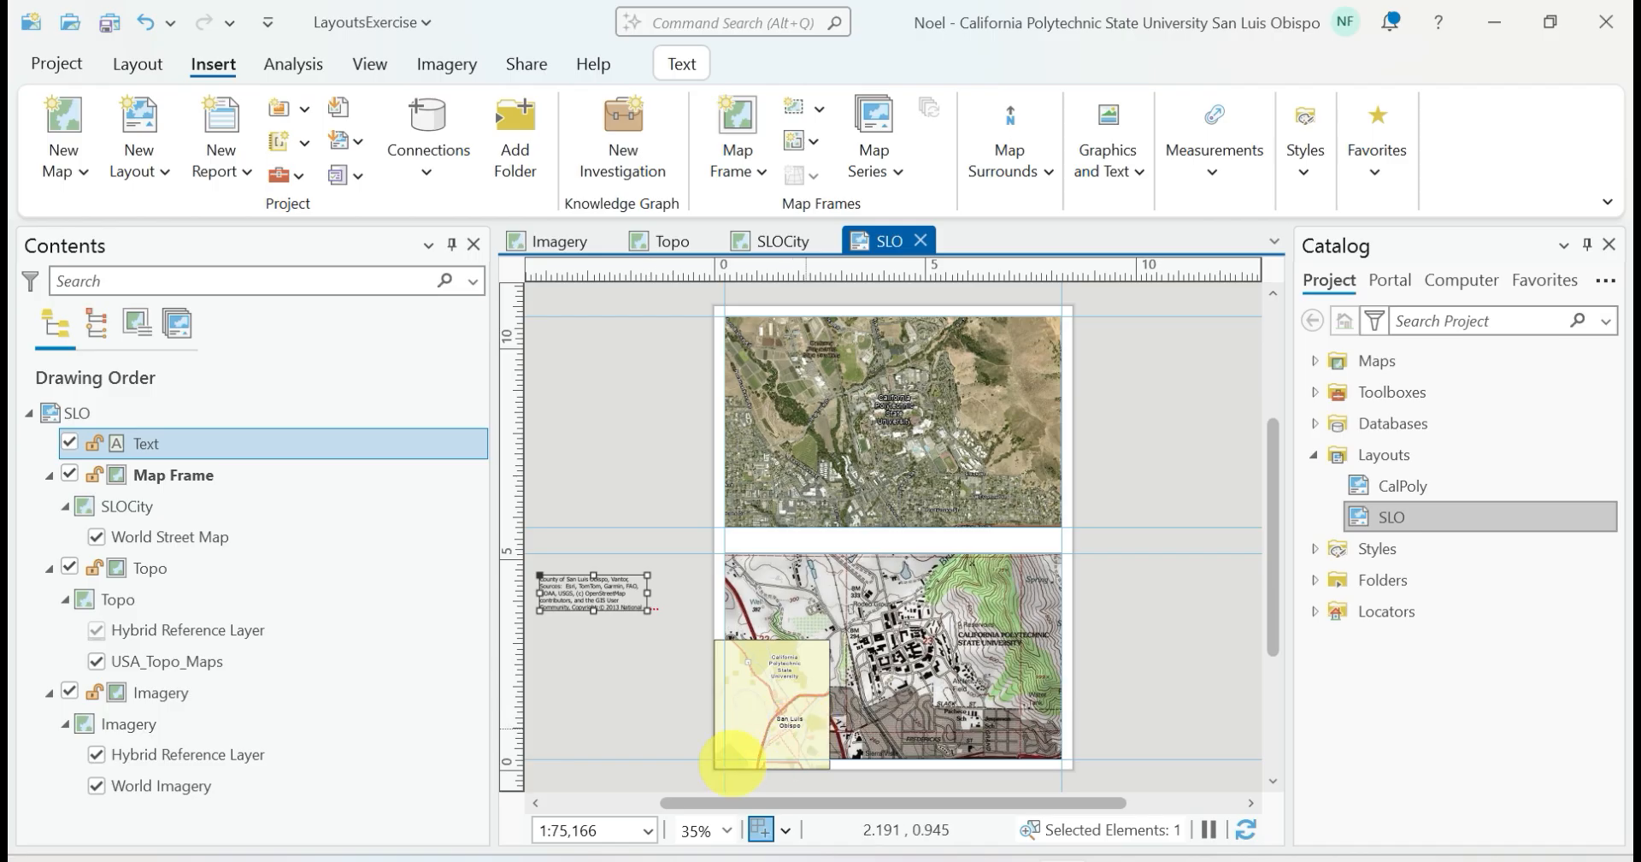
left_click(645, 754)
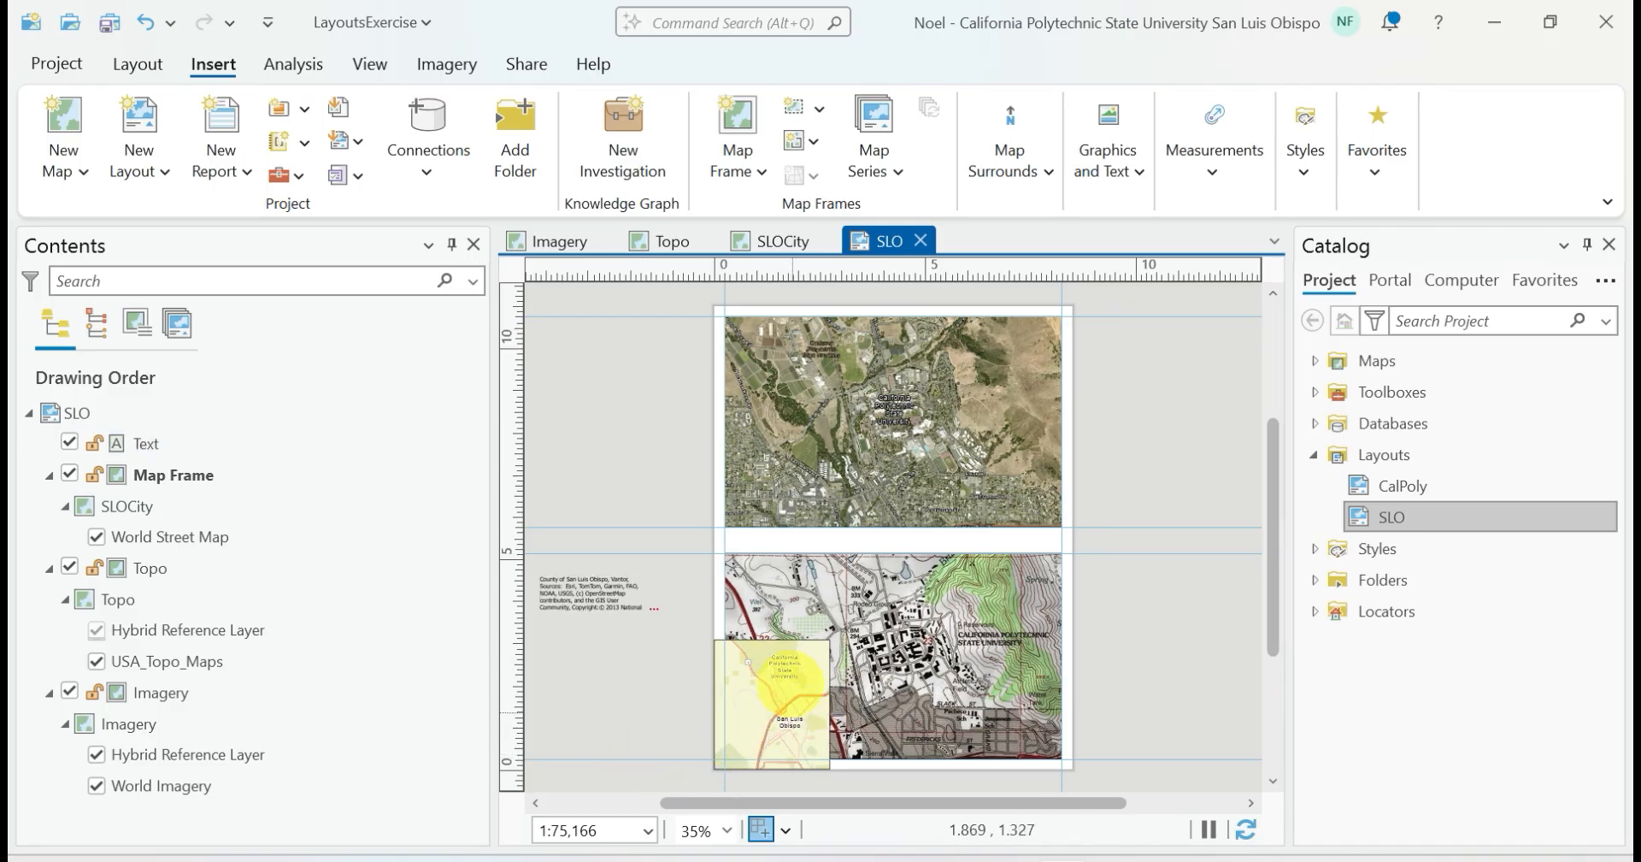
Activate the SLOCity map frame and pan its map slightly down and to the left within the frame
left_click(776, 681)
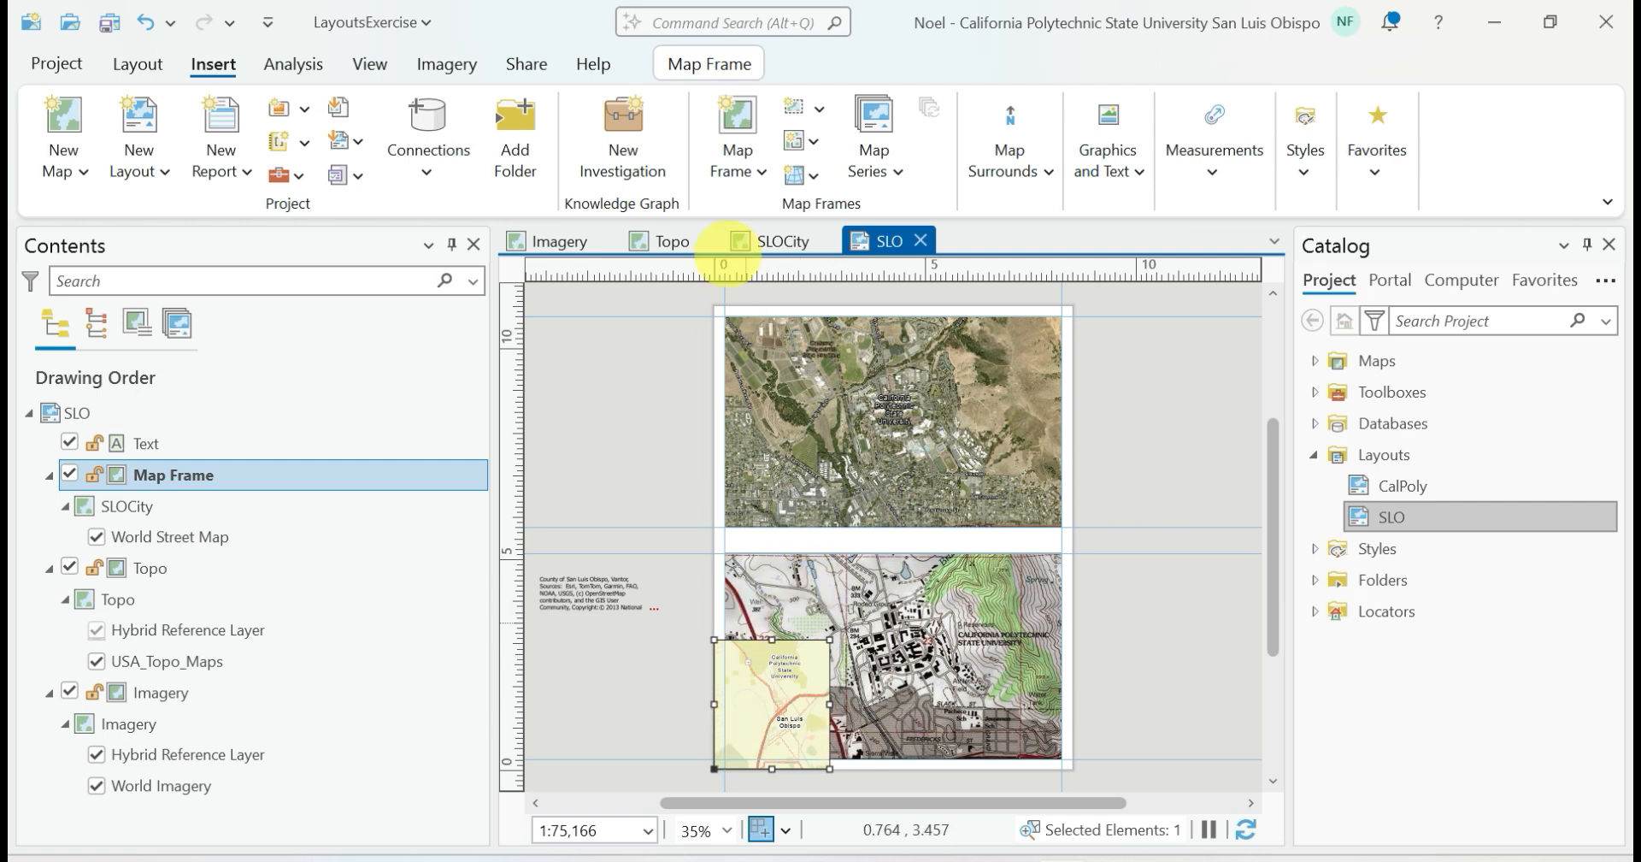
left_click(138, 64)
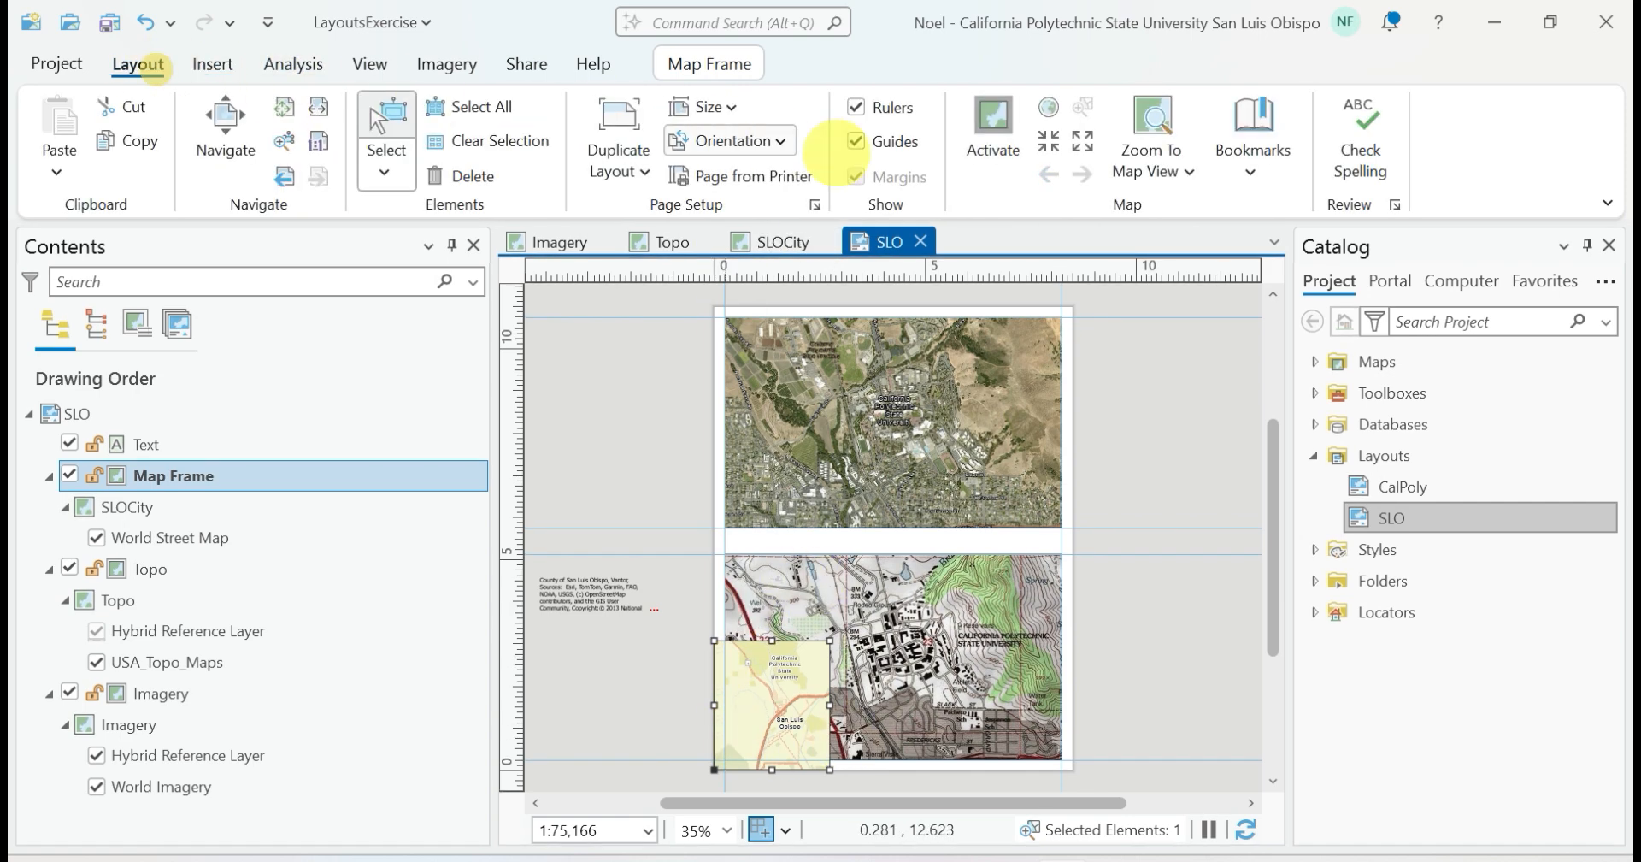
left_click(991, 128)
left_click_drag(786, 691, 773, 701)
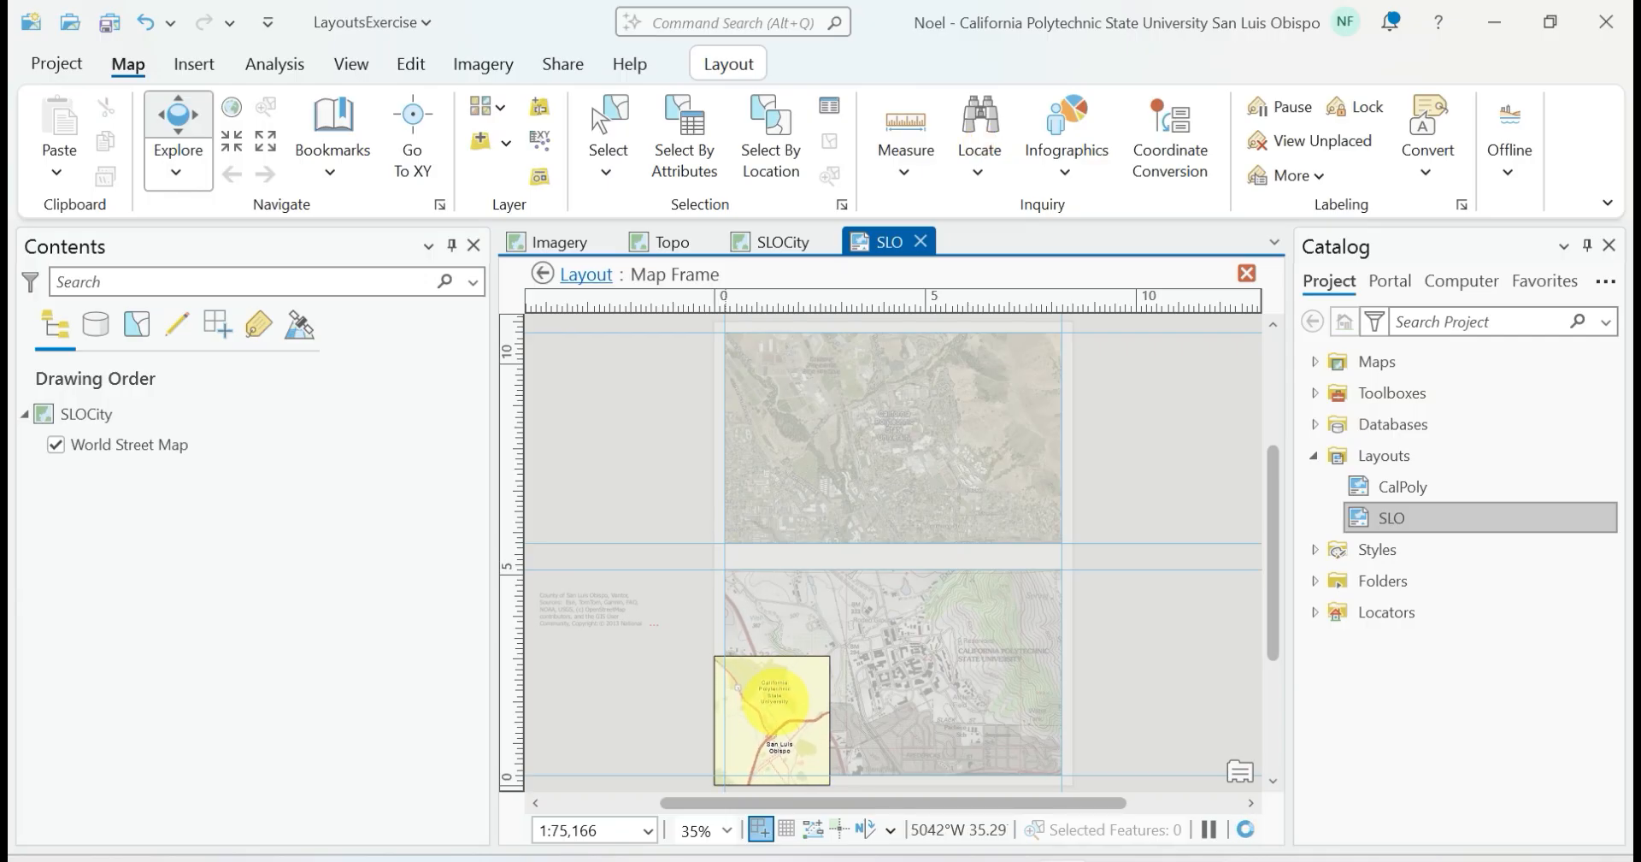
left_click(598, 828)
type("85000")
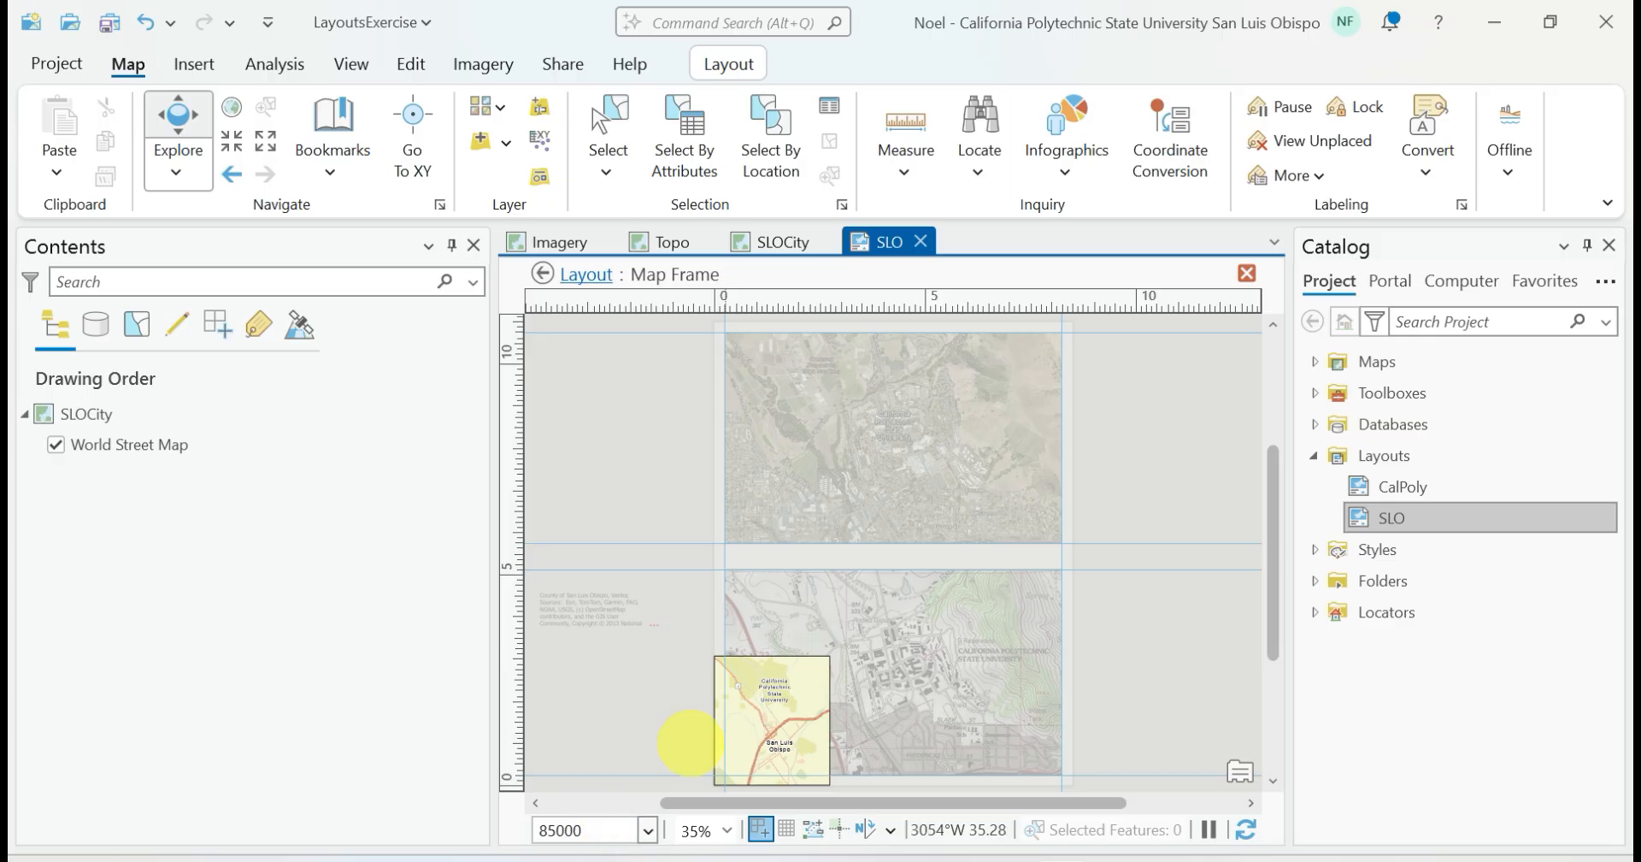
key("Escape")
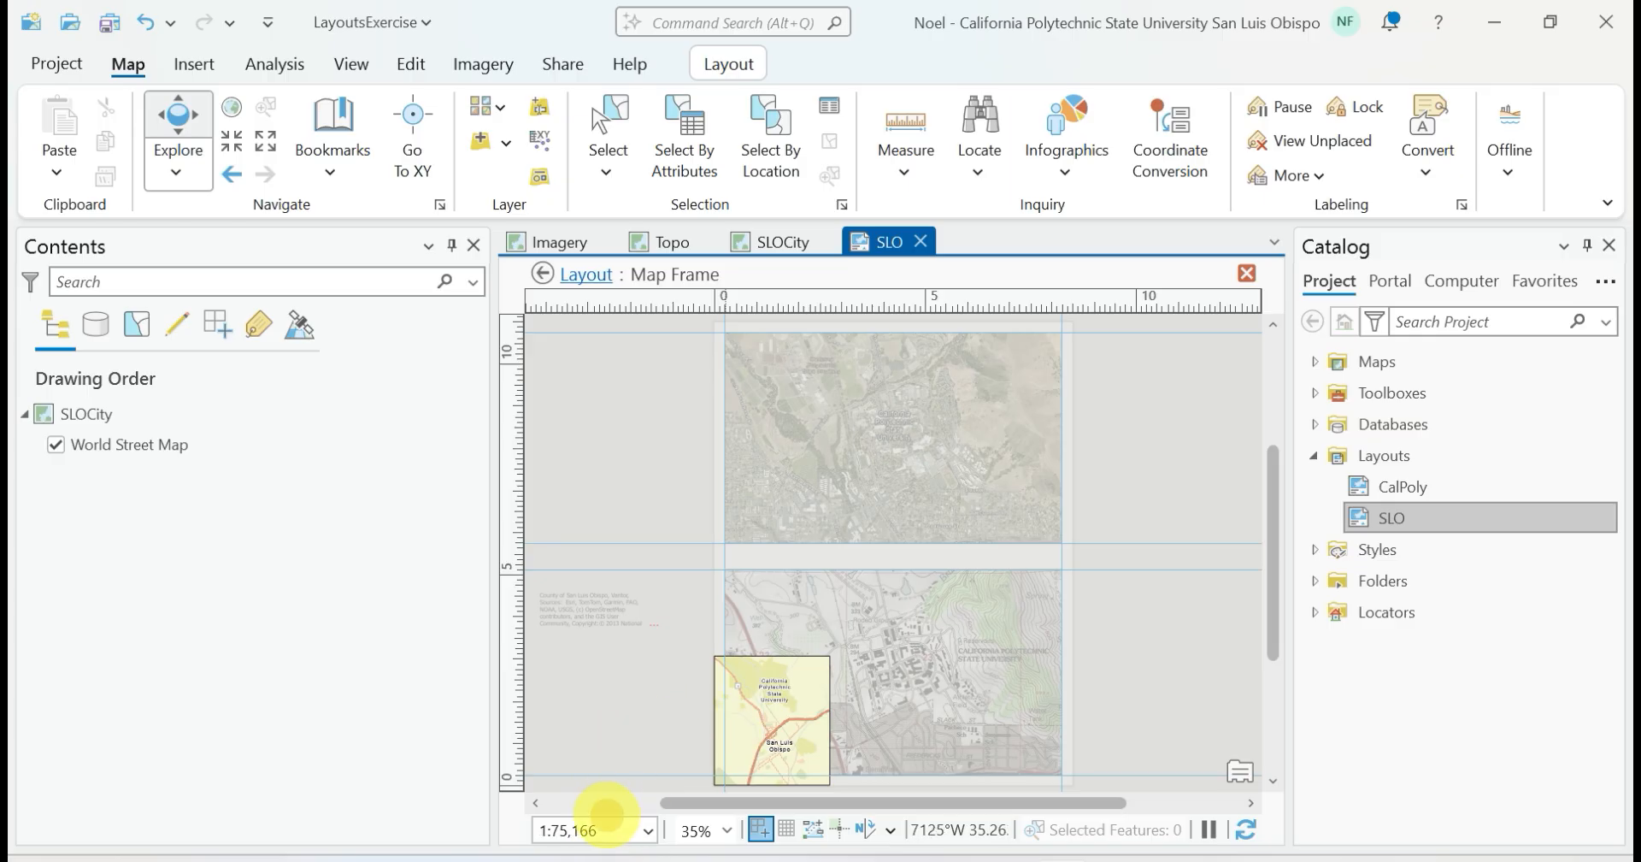
Set the SLOCity map's scale to 1:85,000, return to the layout and deselect the frame
left_click_drag(604, 827, 522, 828)
type("85")
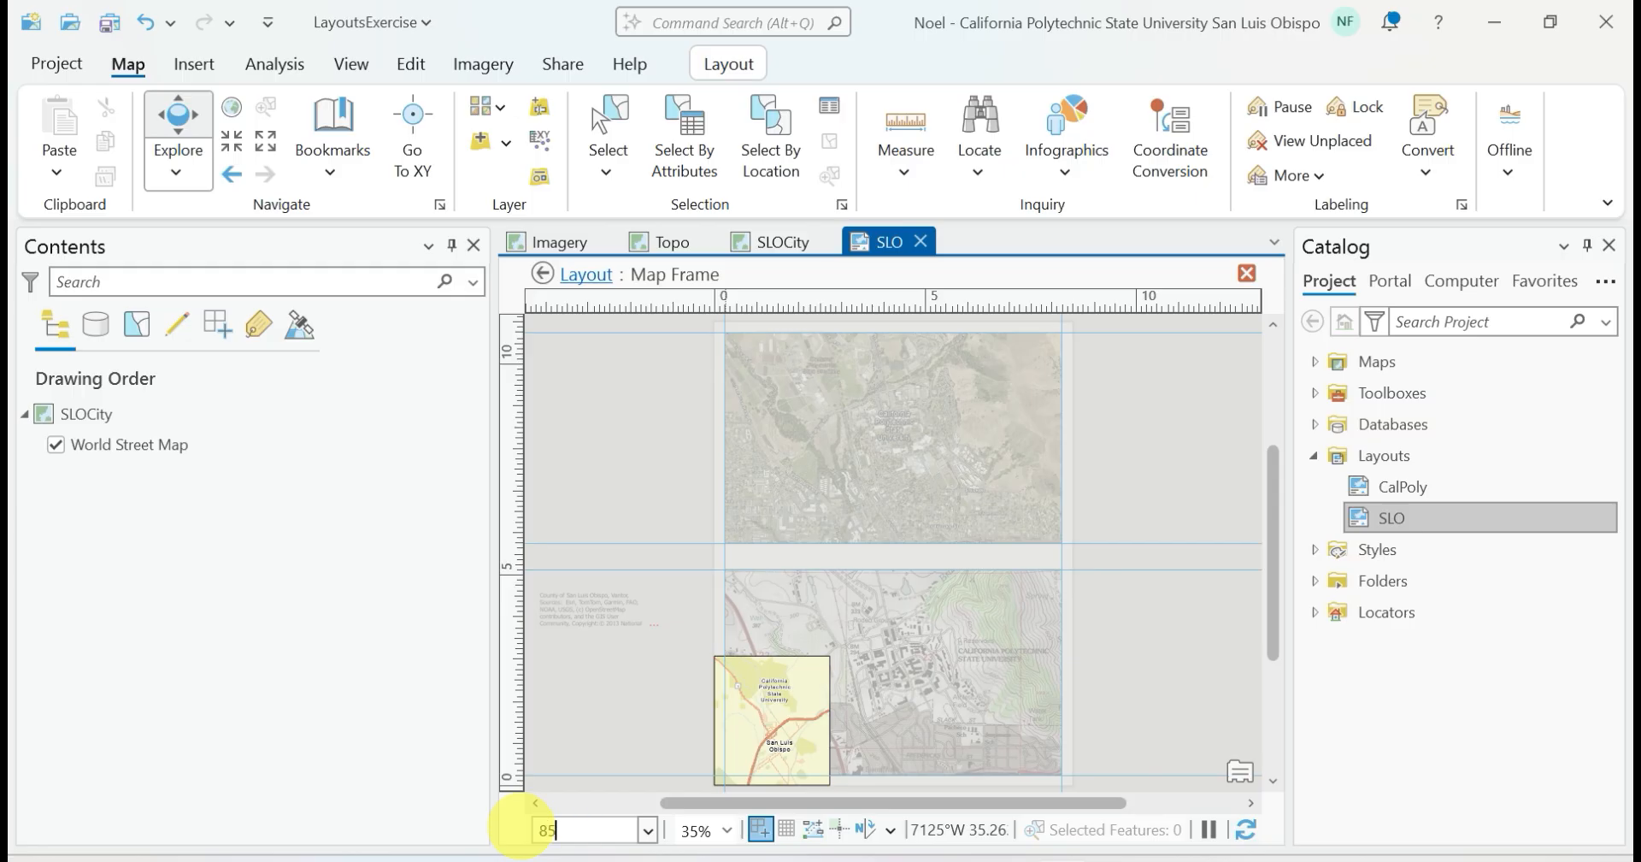
type(",000")
key("Return")
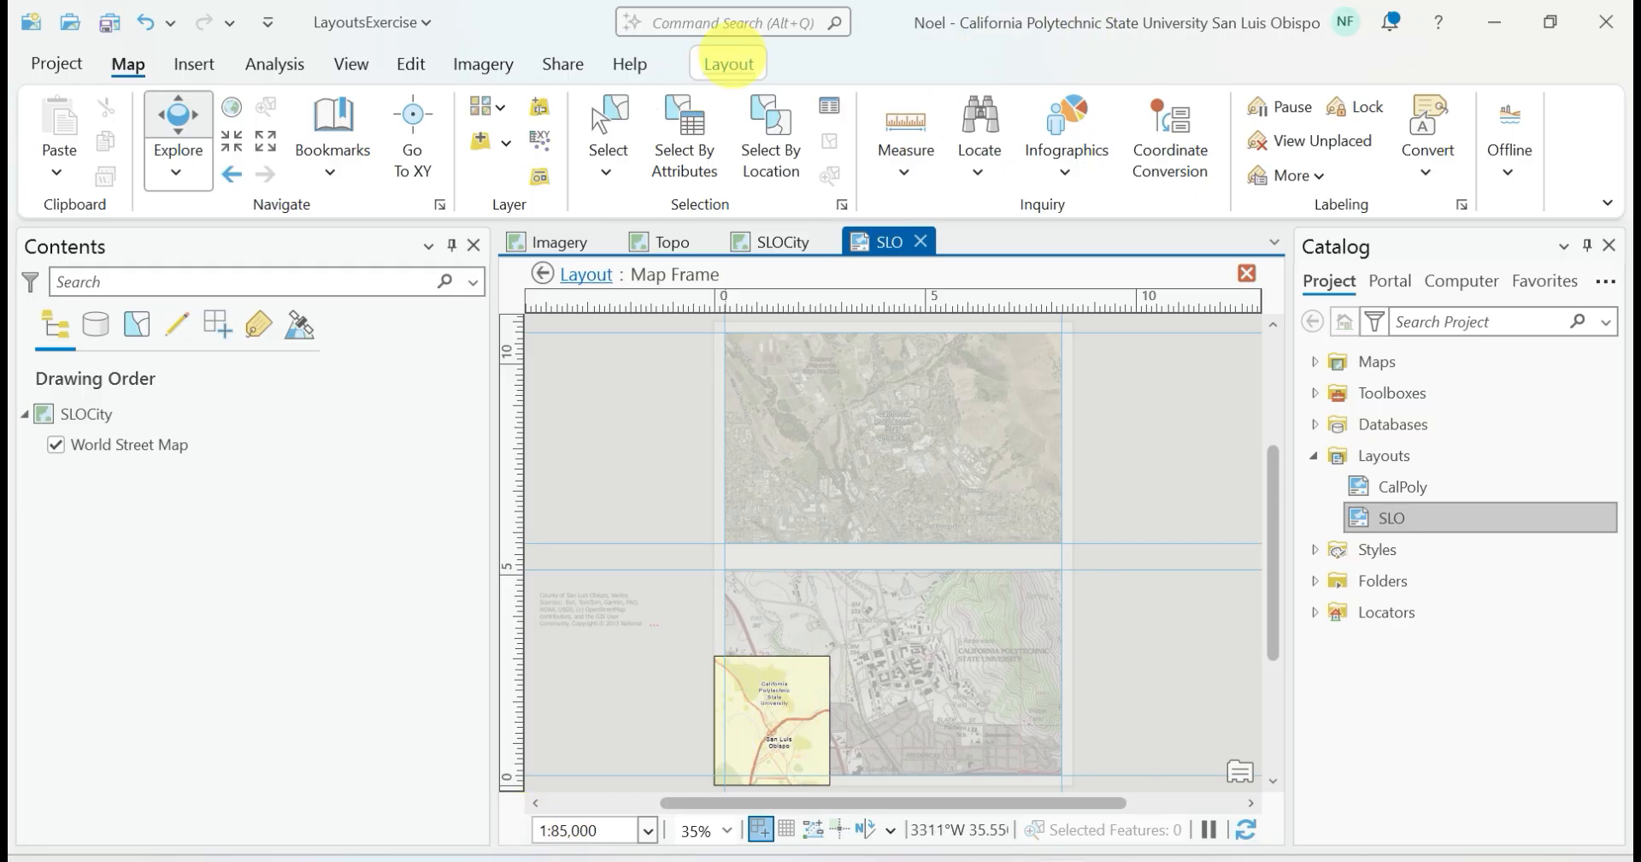
left_click(729, 64)
left_click(242, 201)
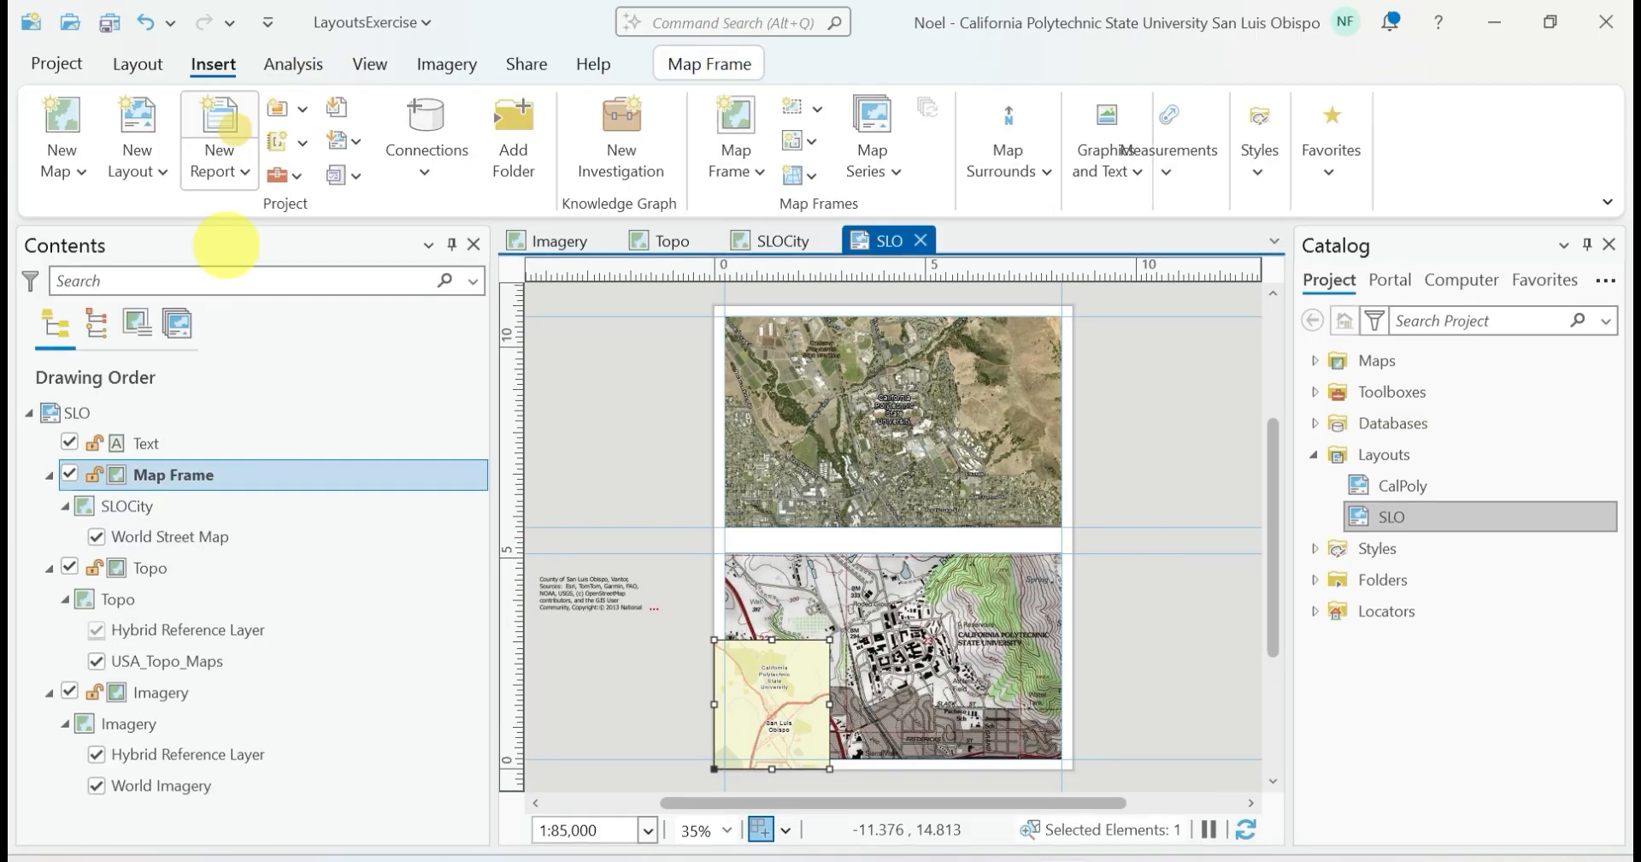
left_click(578, 668)
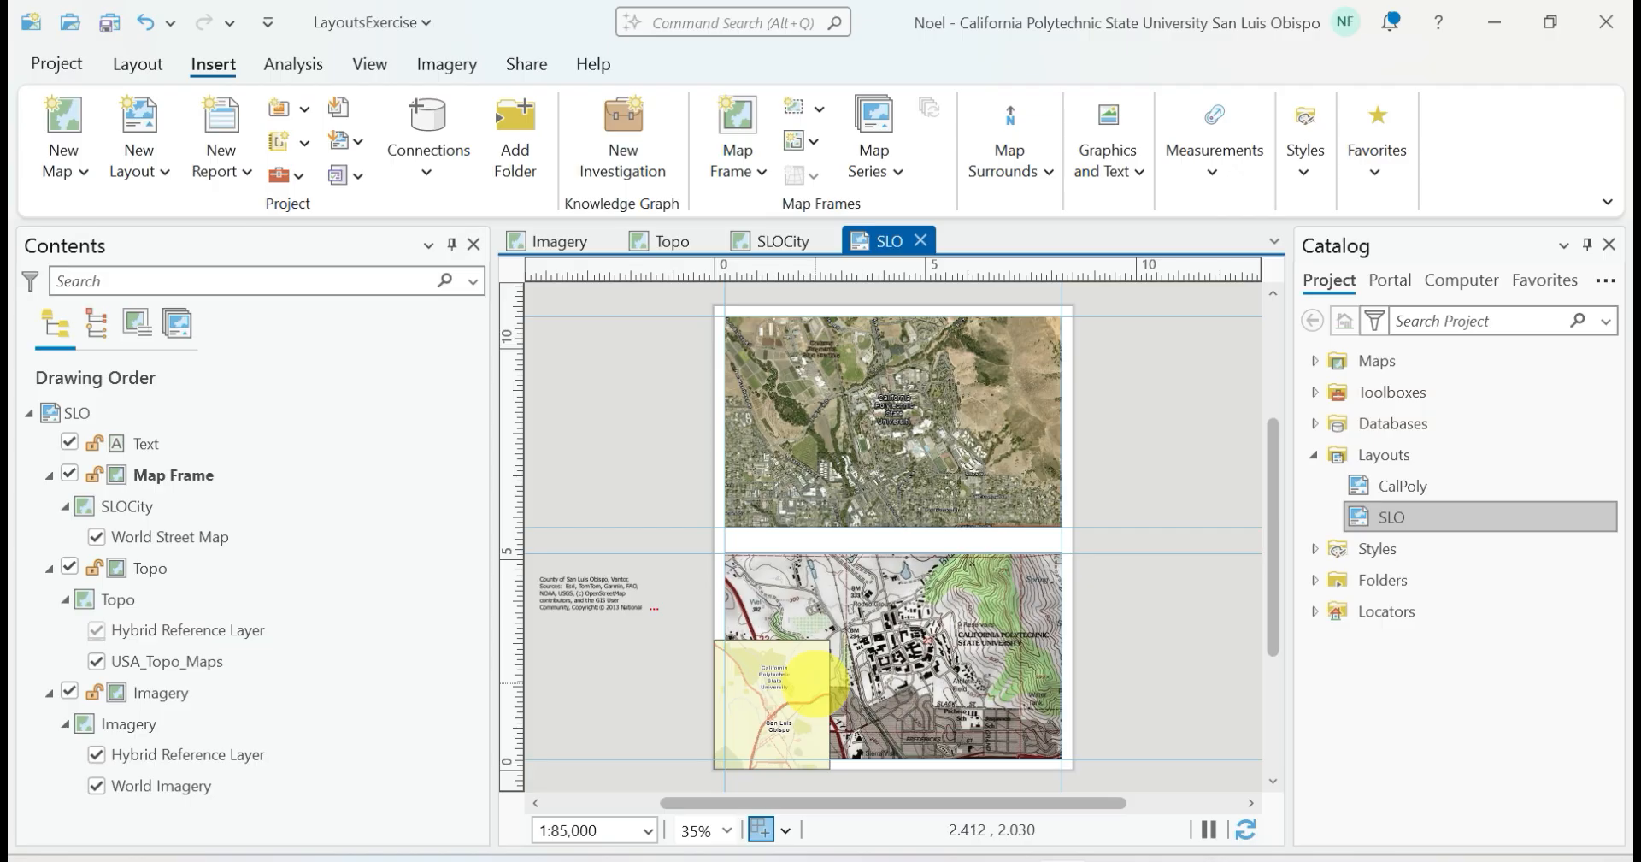
Add an extent indicator to the SLOCity map frame that shows the extent of the Imagery frame
left_click(796, 672)
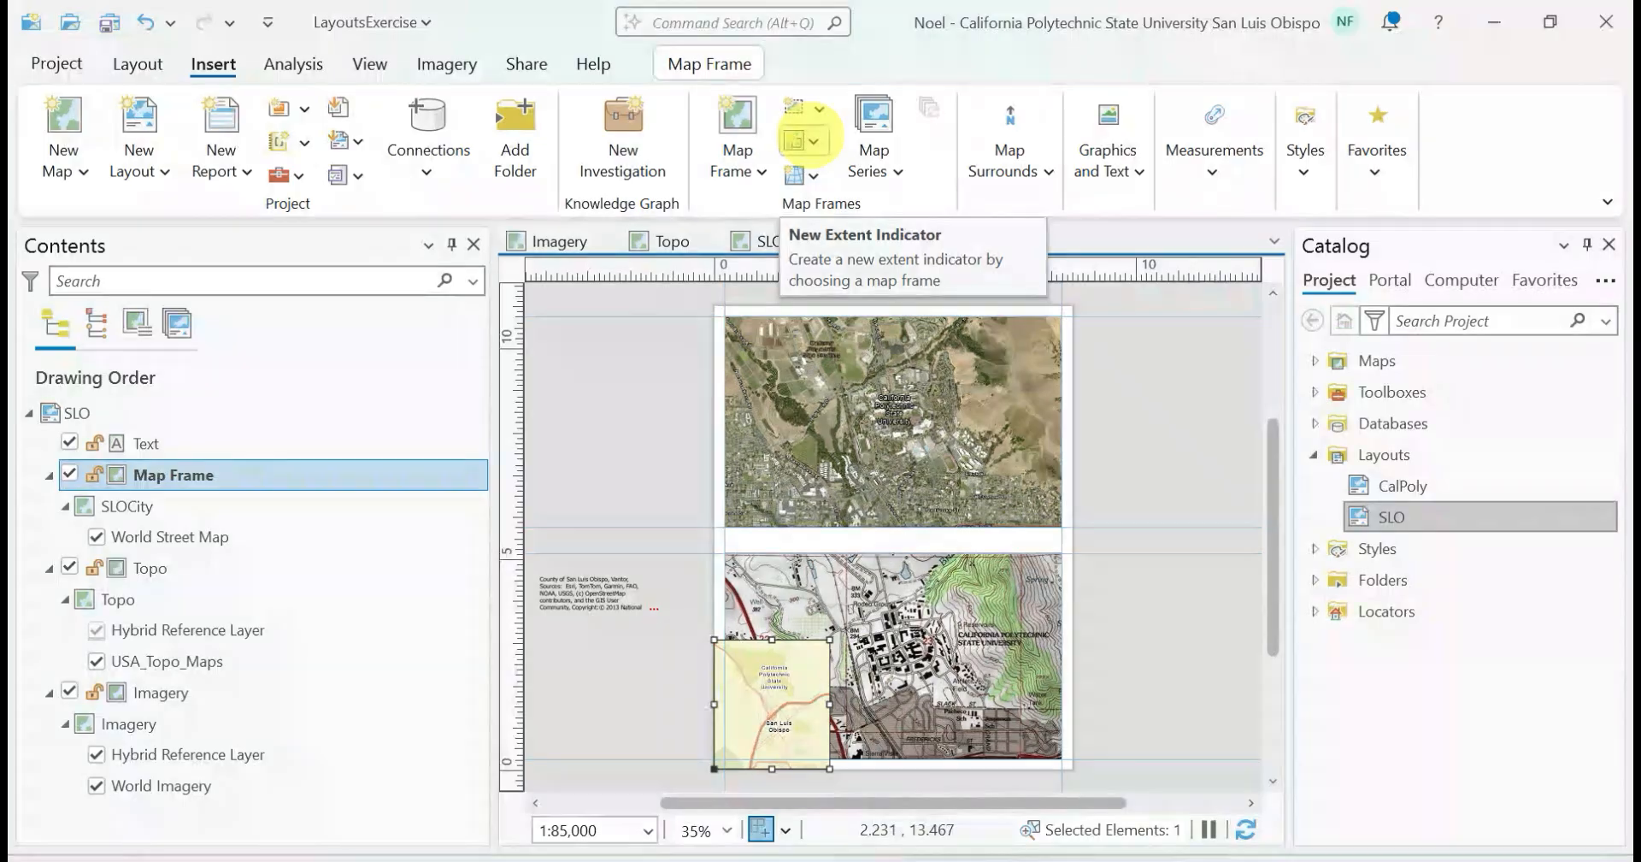
left_click(803, 141)
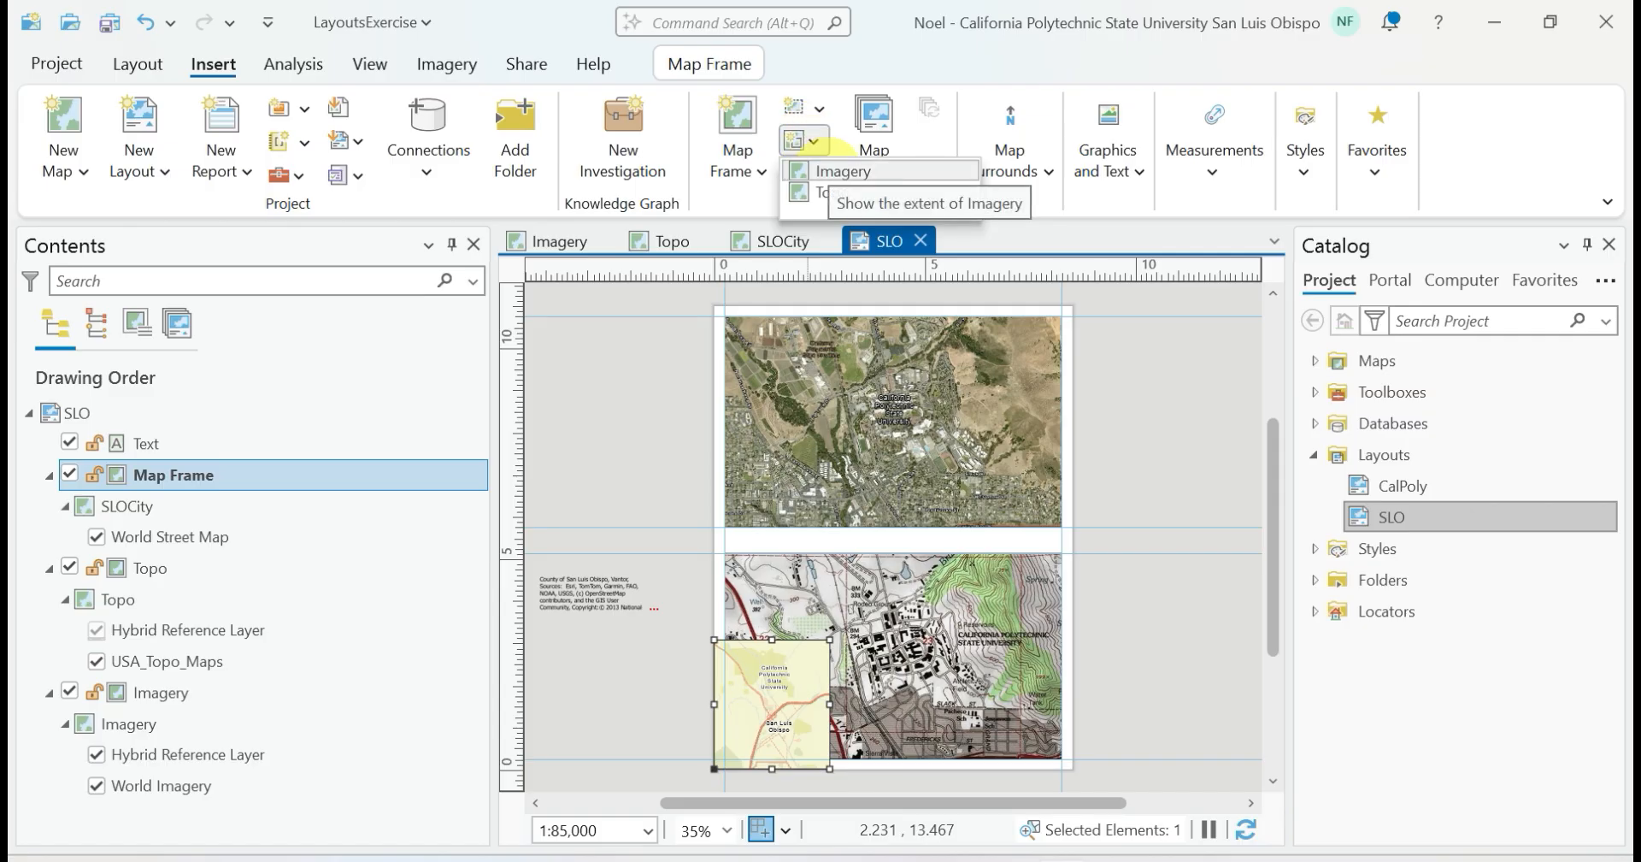
left_click(833, 170)
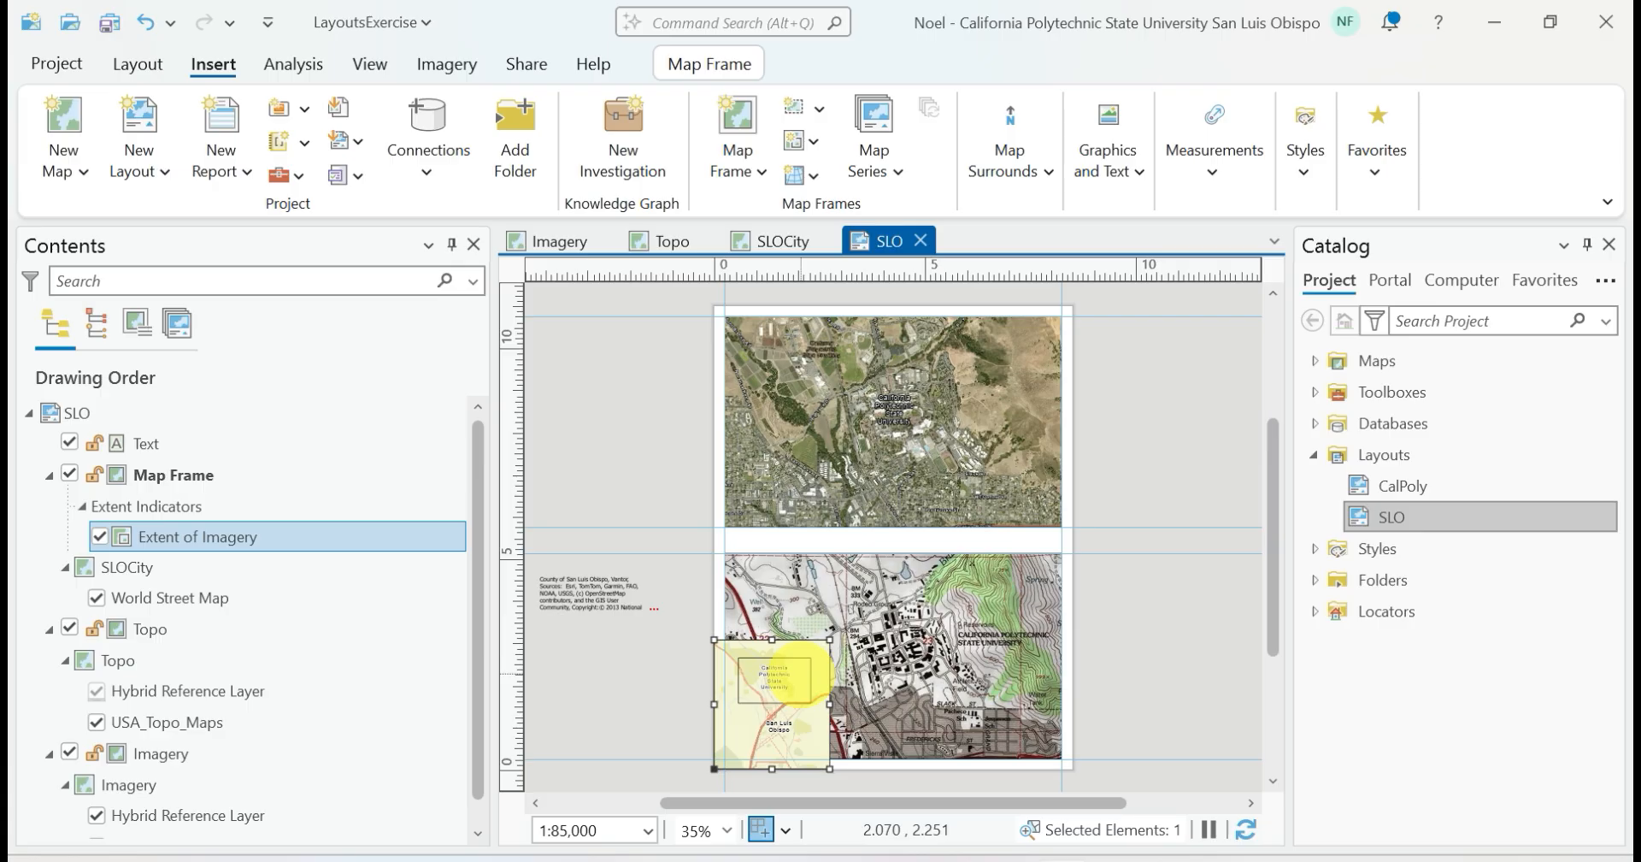
Change the Imagery extent indicator's outline color to red, apply it and close its properties
mouse_move(186, 536)
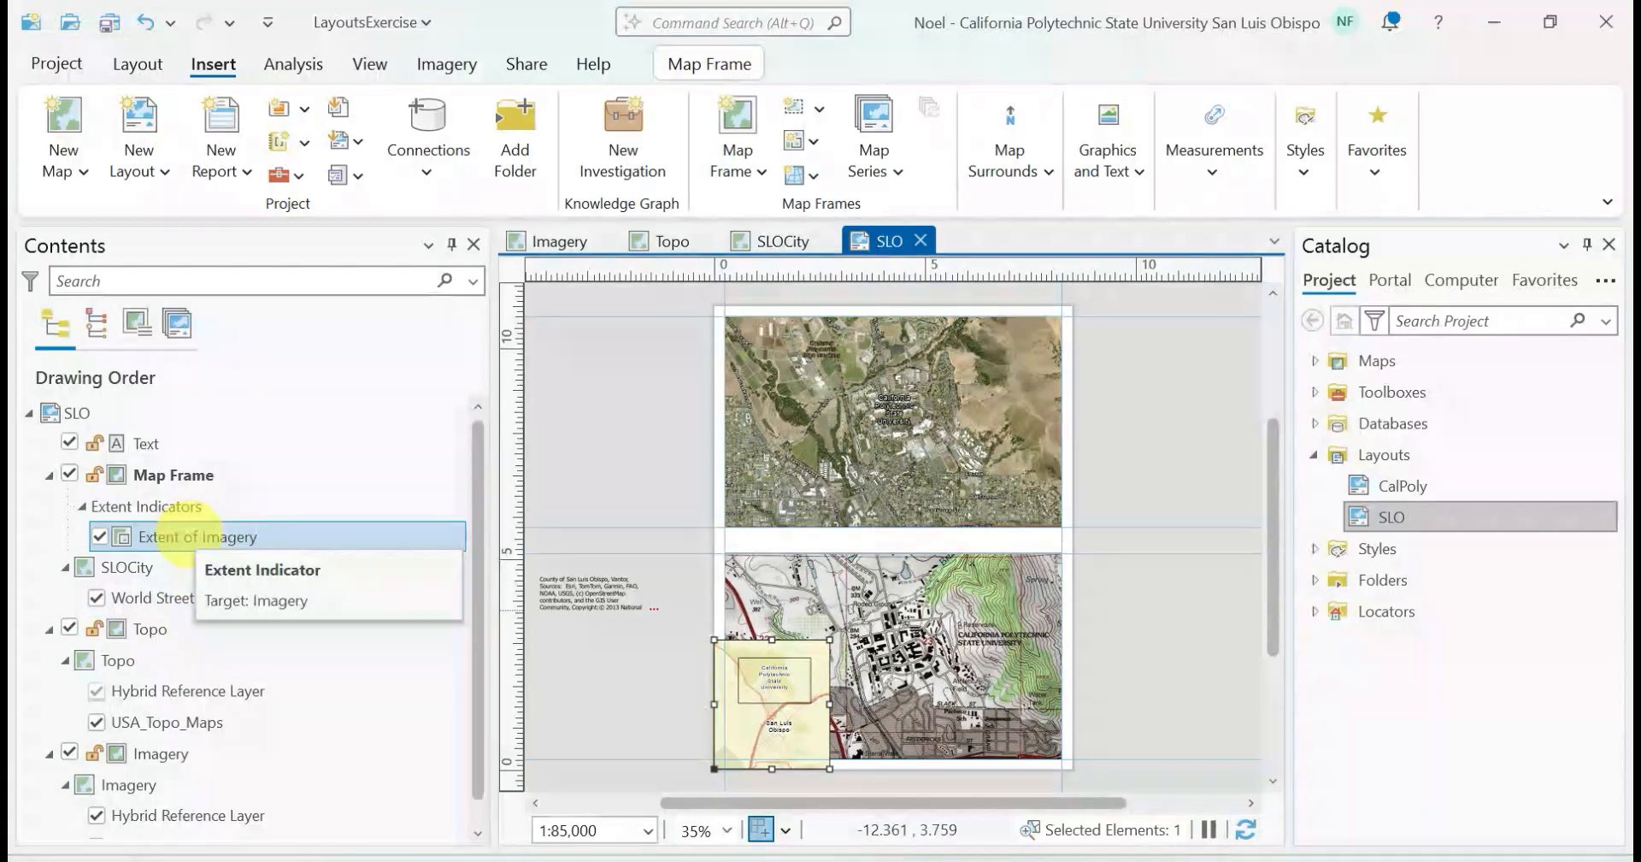
right_click(198, 536)
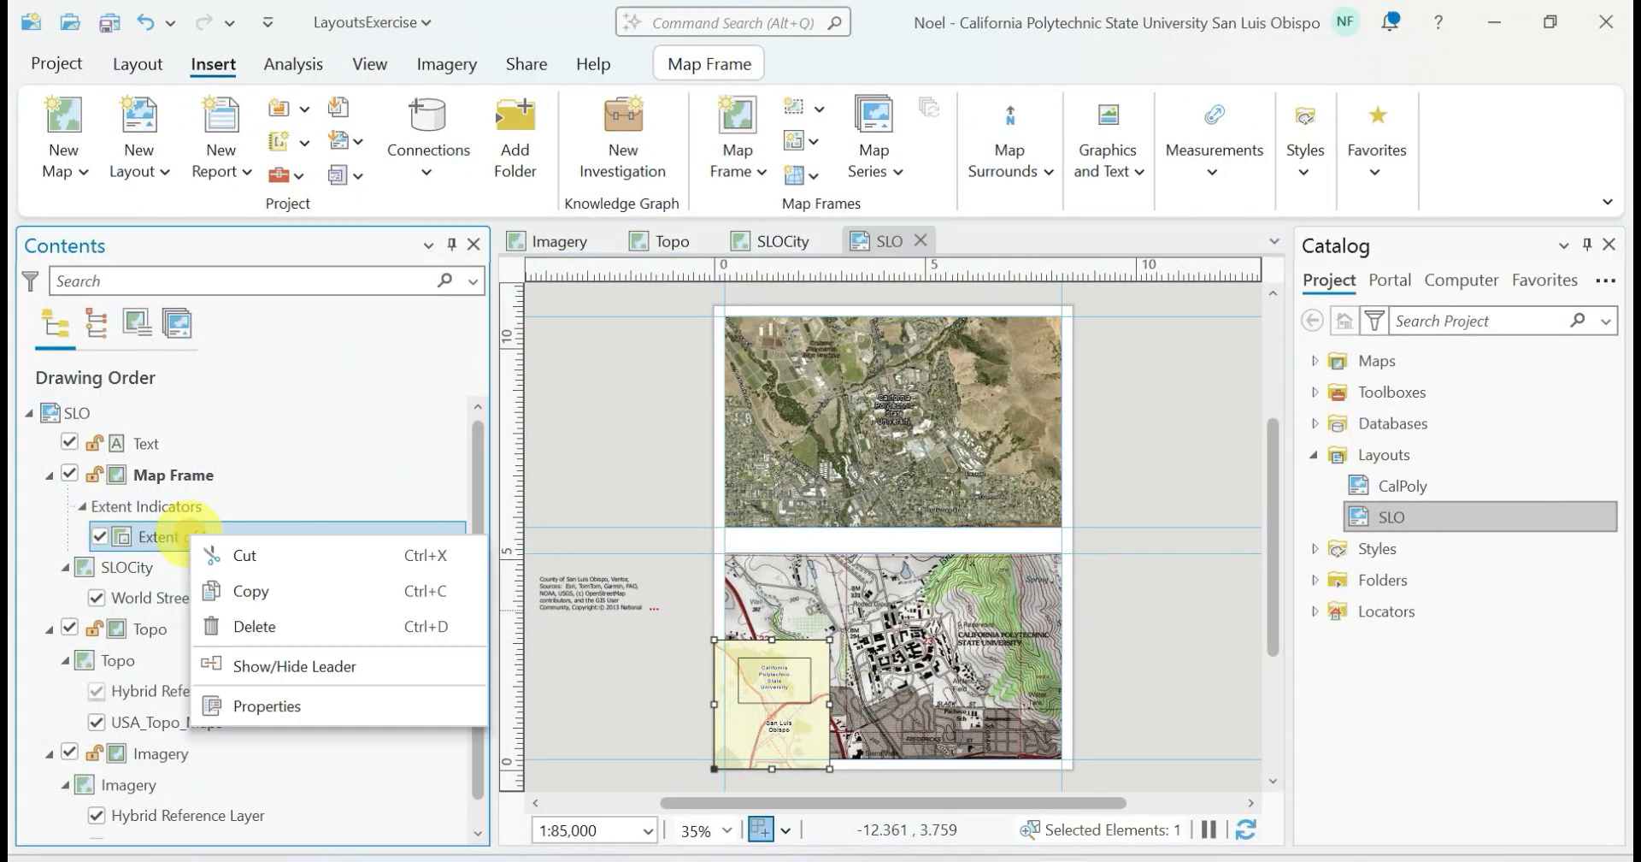
left_click(237, 701)
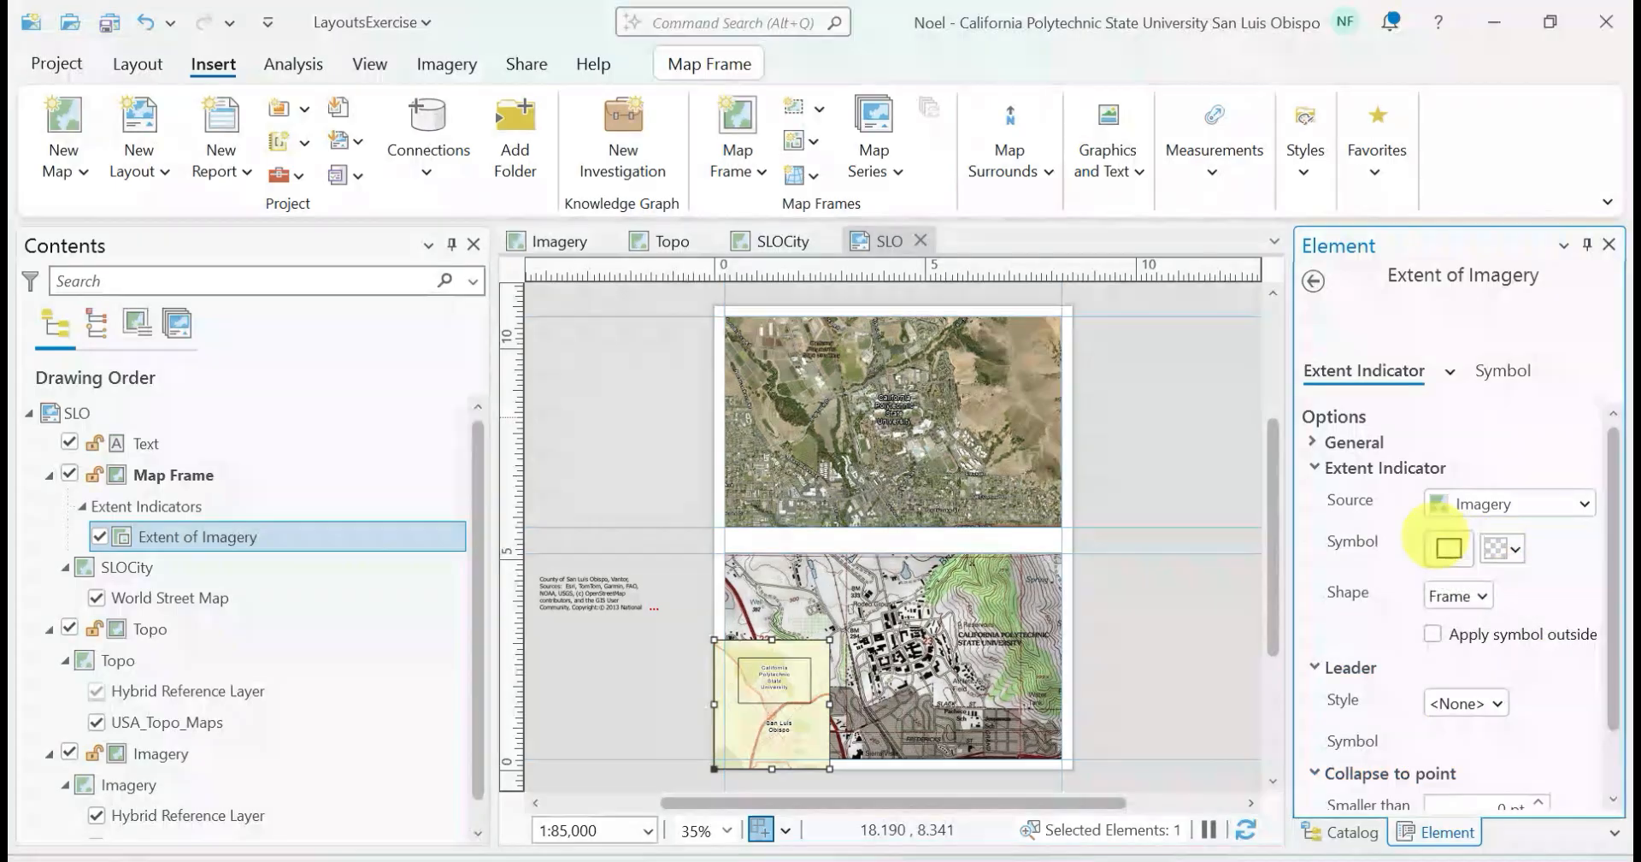
left_click(1449, 547)
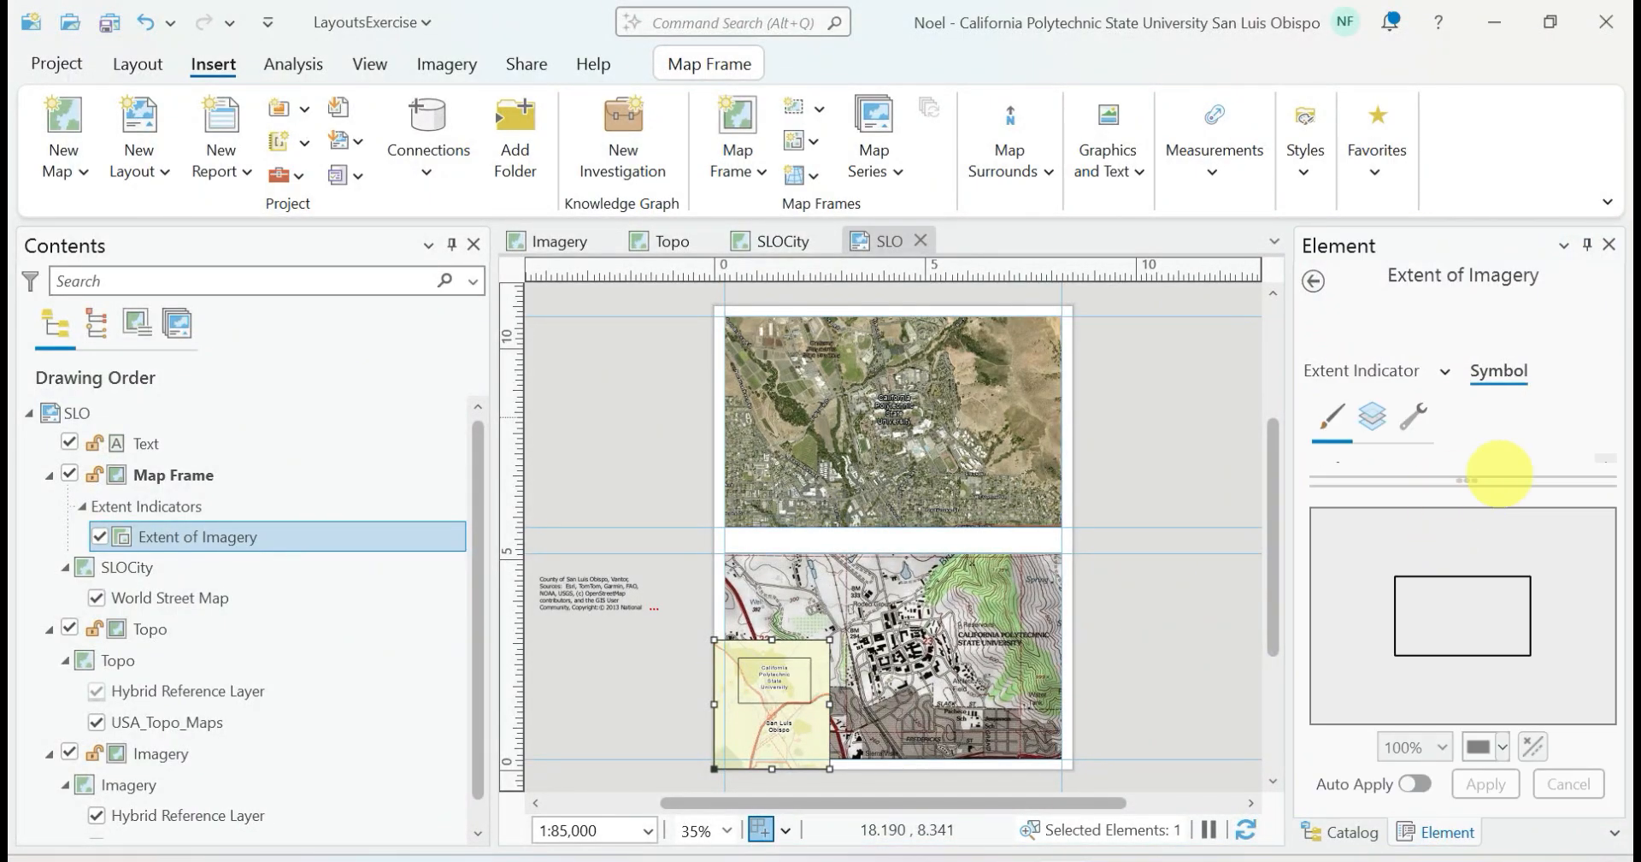
left_click_drag(1467, 479, 1467, 607)
left_click(1583, 536)
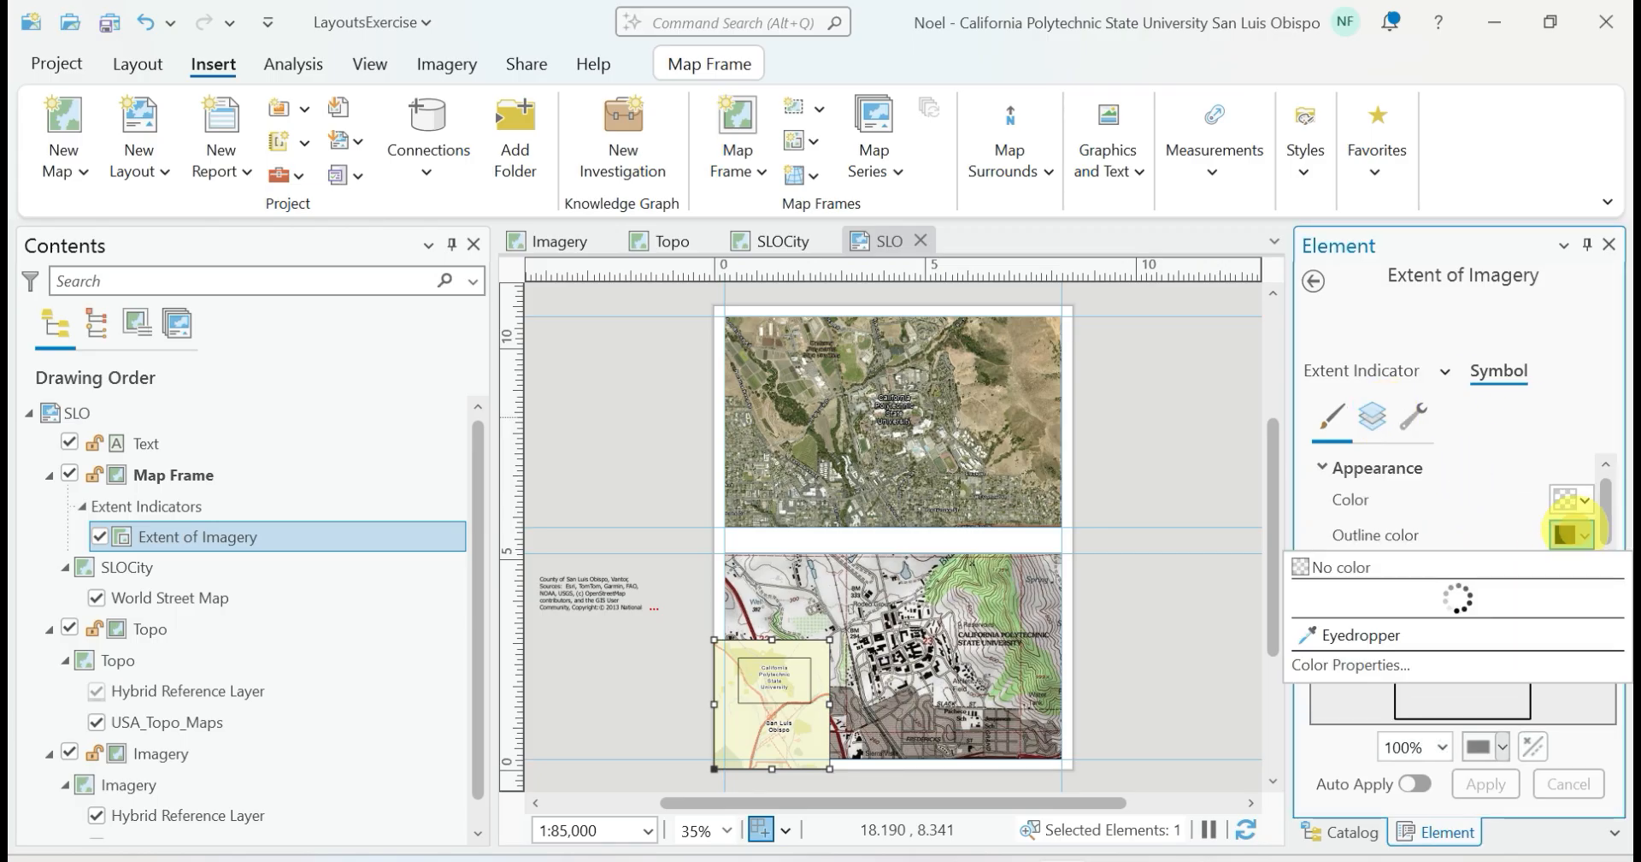
left_click(1337, 262)
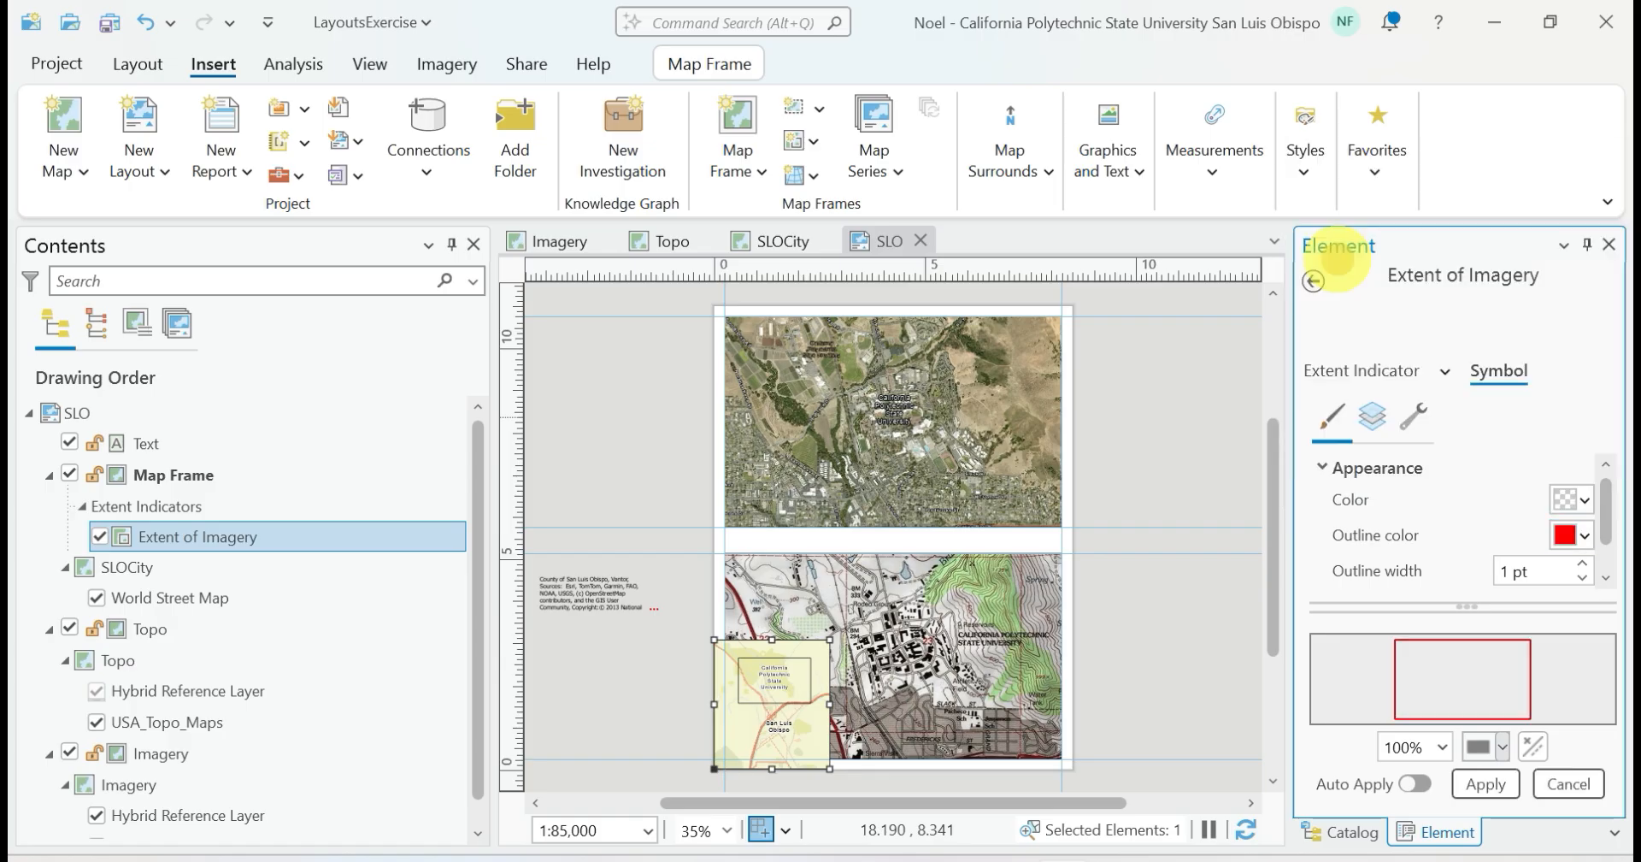
left_click(1485, 784)
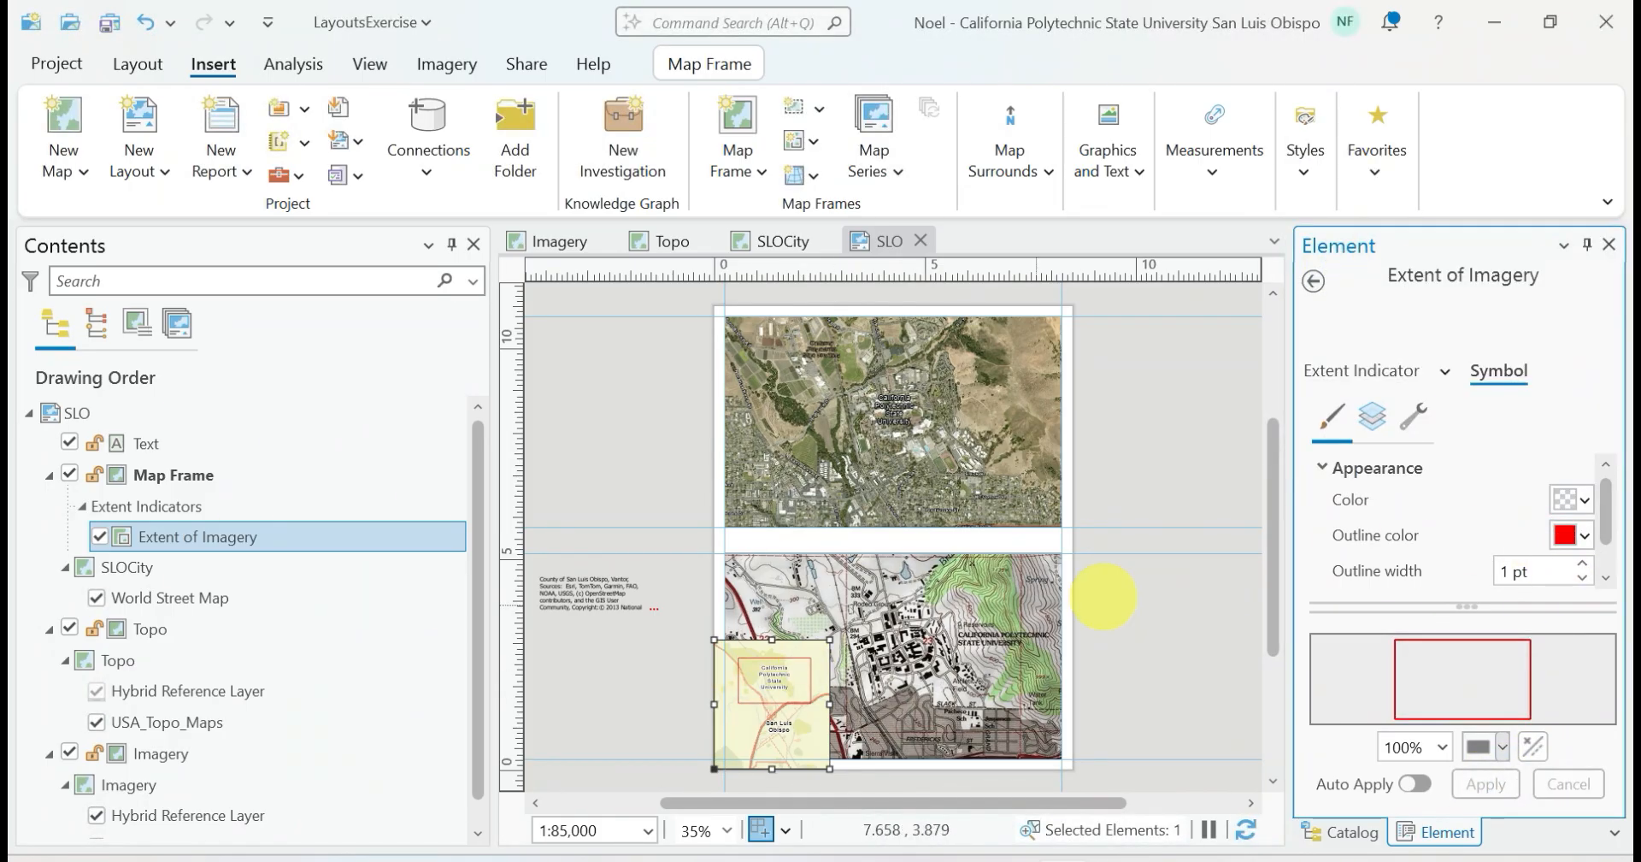
left_click(1609, 244)
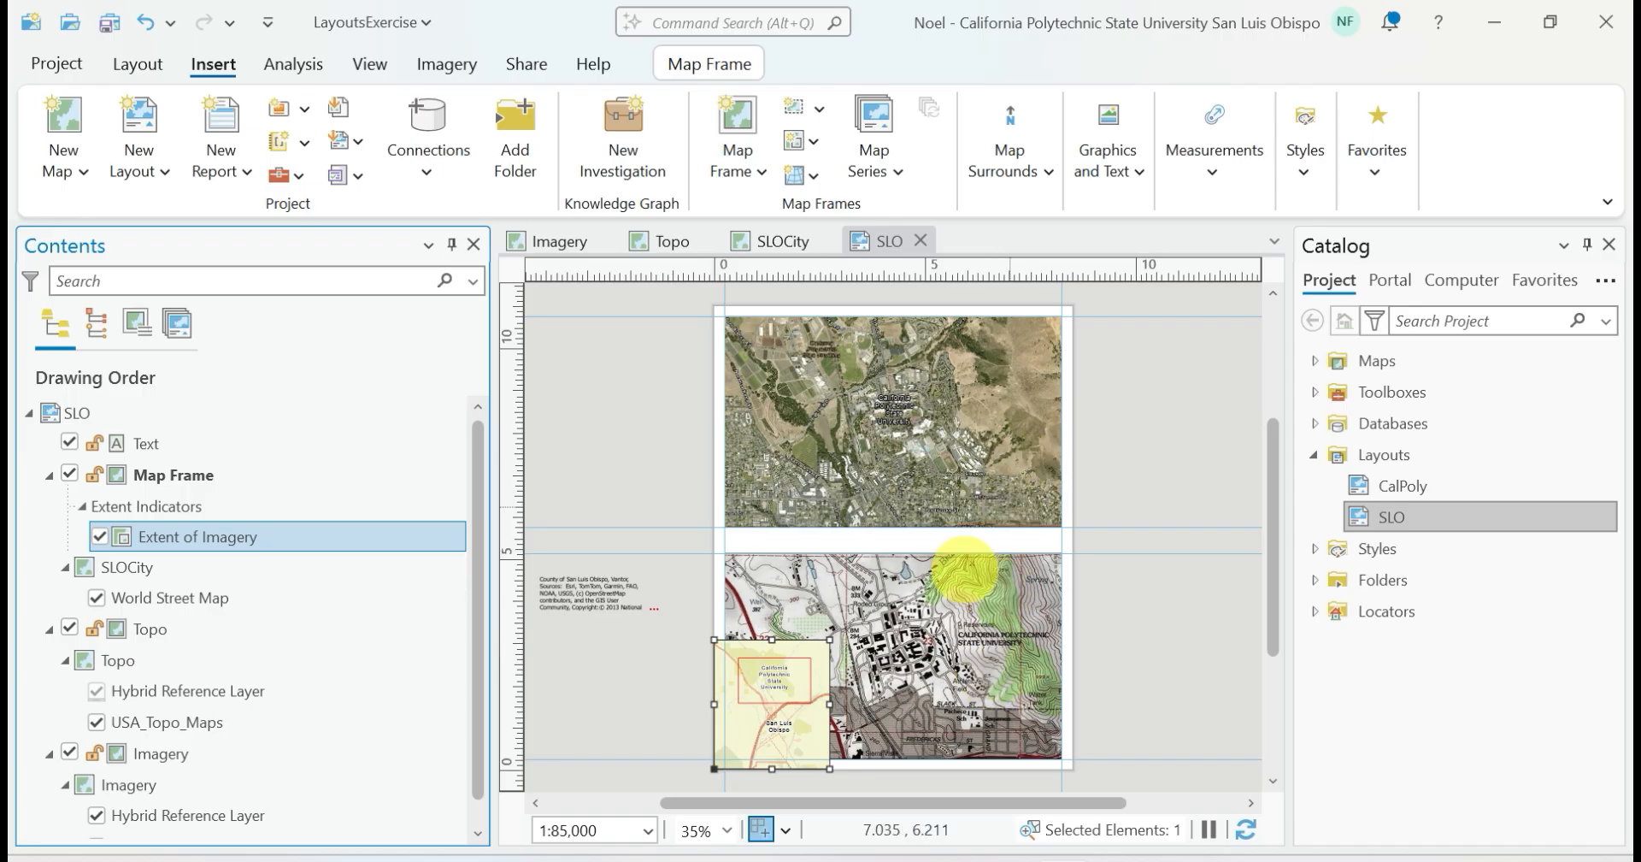
Shrink the SLOCity map frame from its upper-right corner and set its map scale to 1:95,000
left_click(829, 646)
left_click_drag(829, 641, 809, 674)
left_click(596, 827)
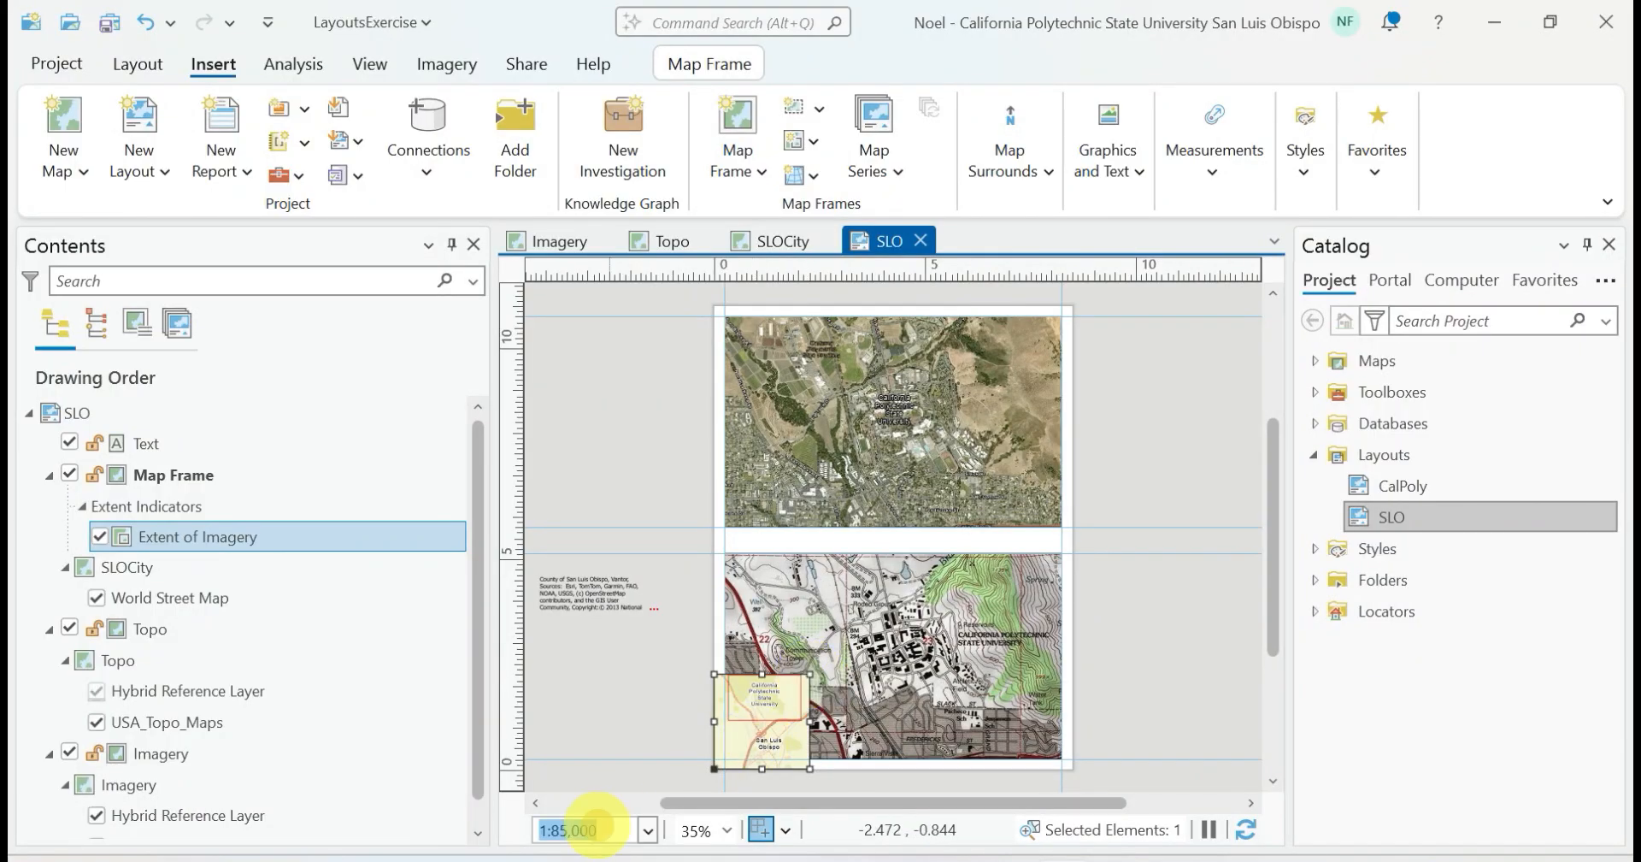
type("95")
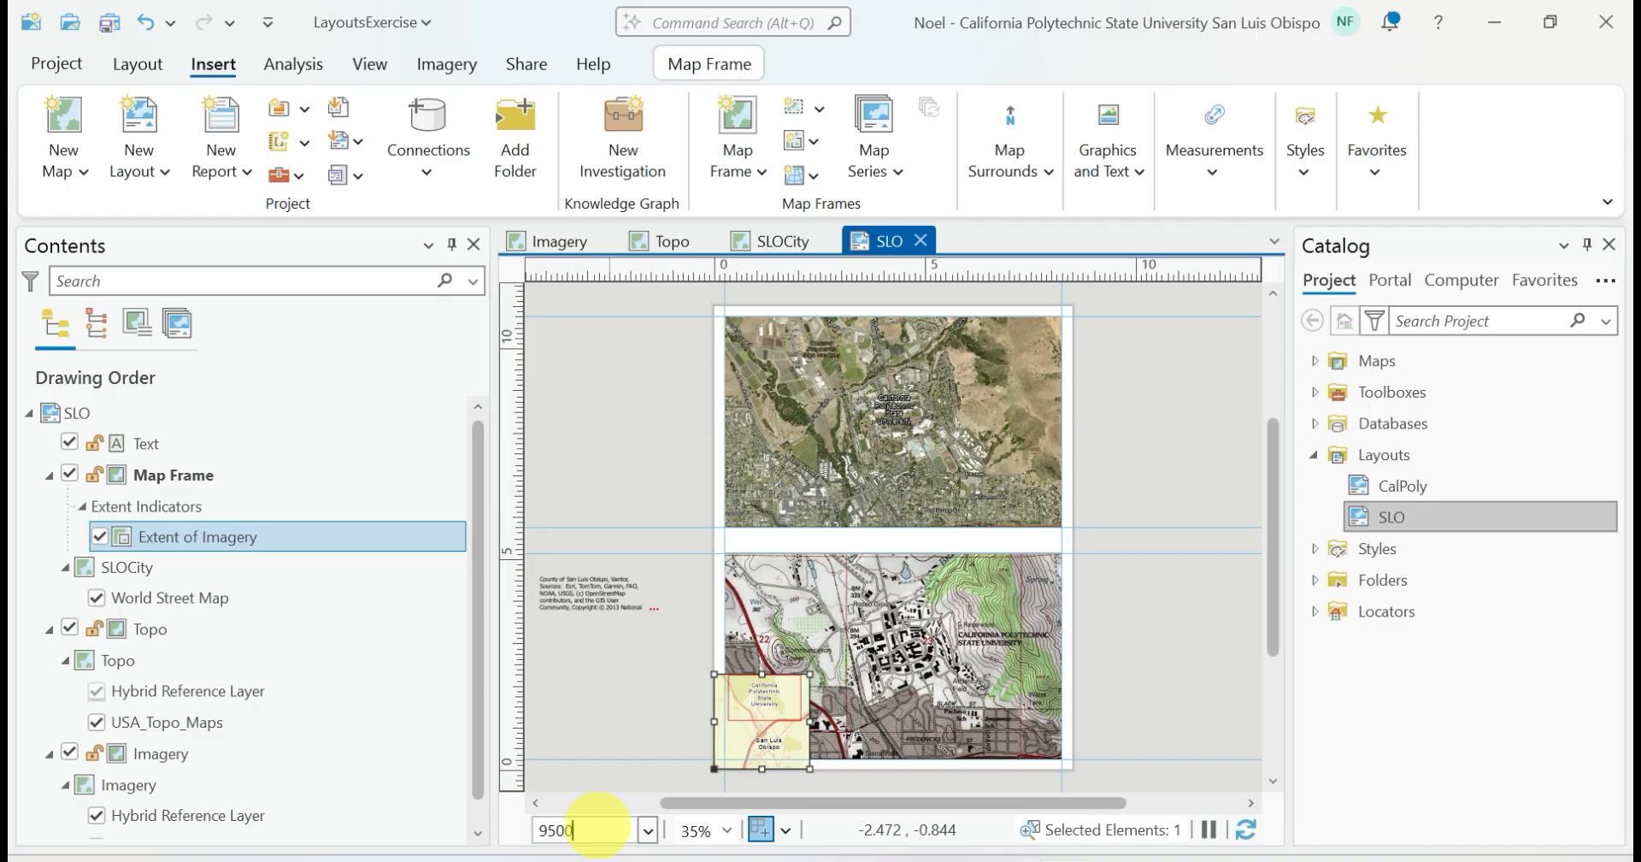
key("Return")
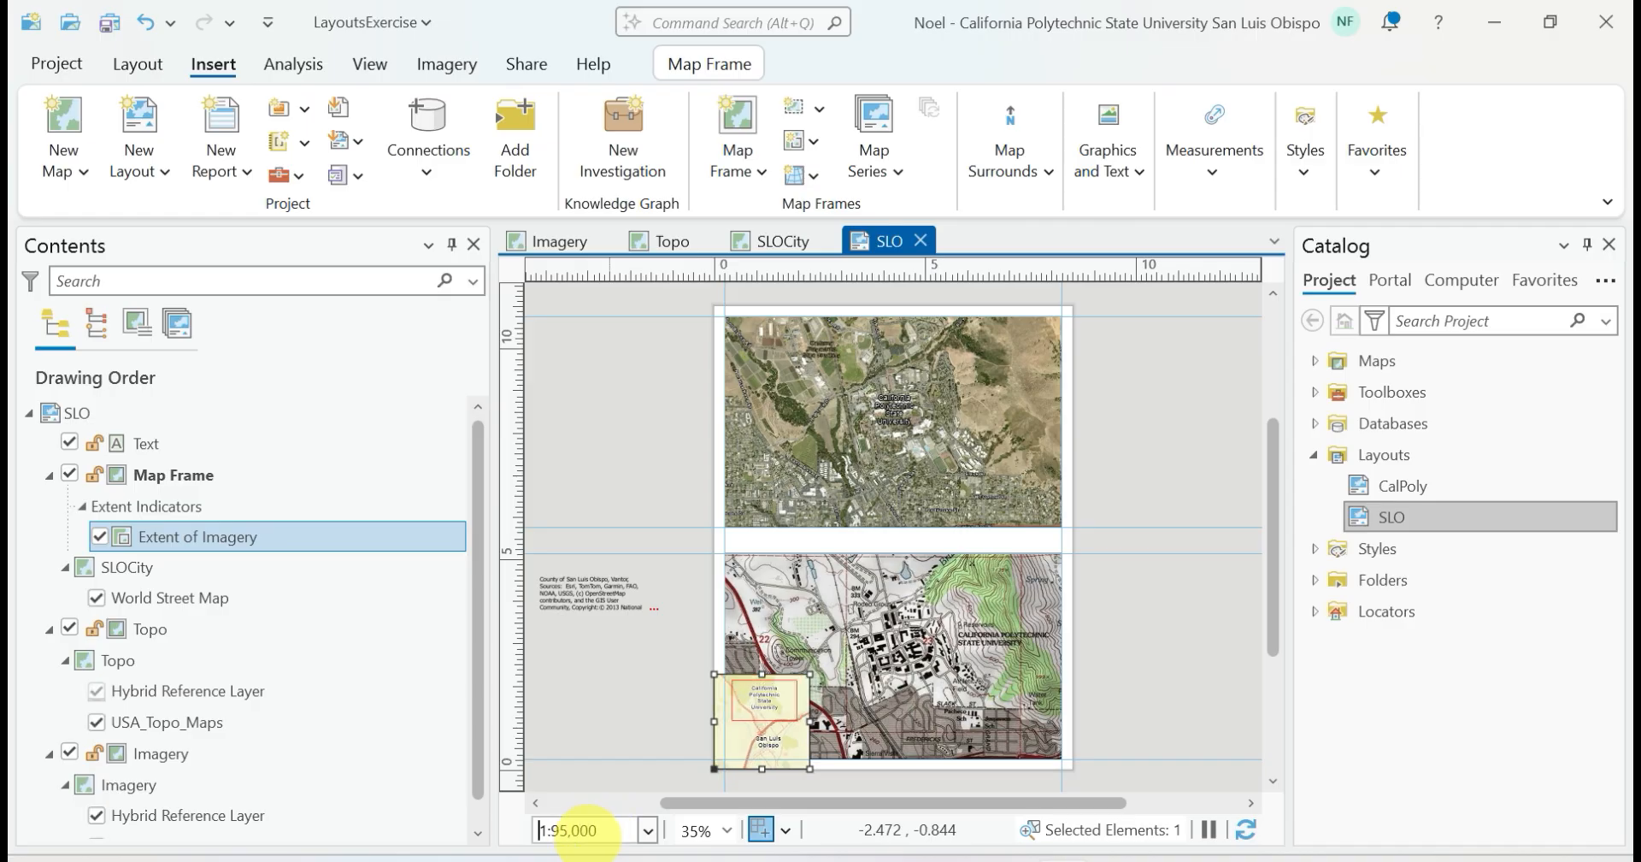
Set the SLOCity map frame's scale to 1:125,000 and deselect the frame
left_click_drag(597, 828, 532, 819)
type("12")
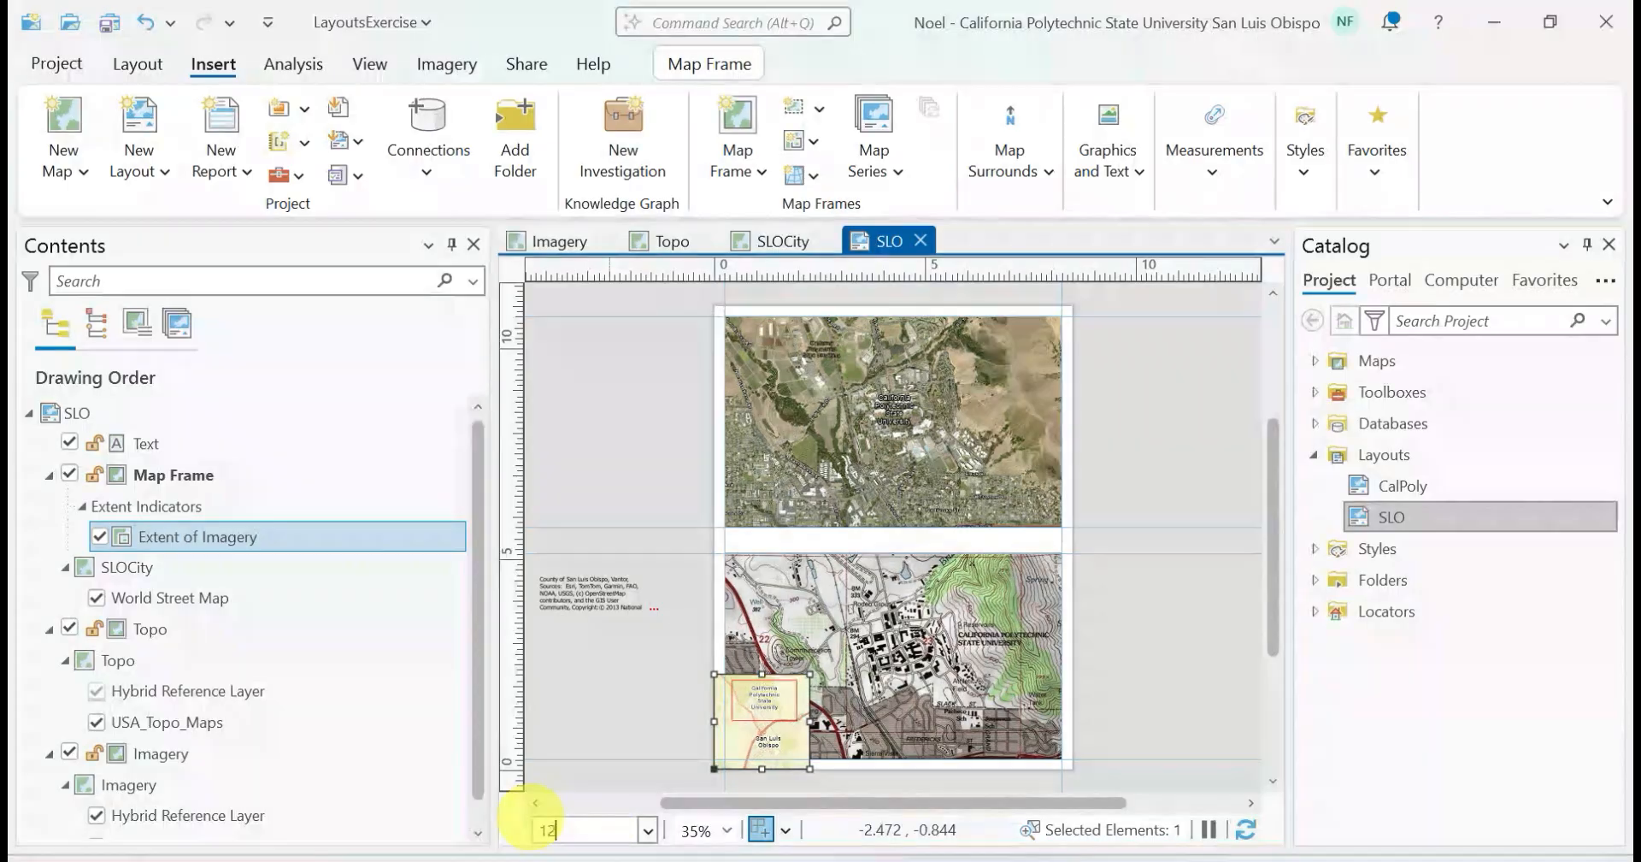
type("5,000")
key("Return")
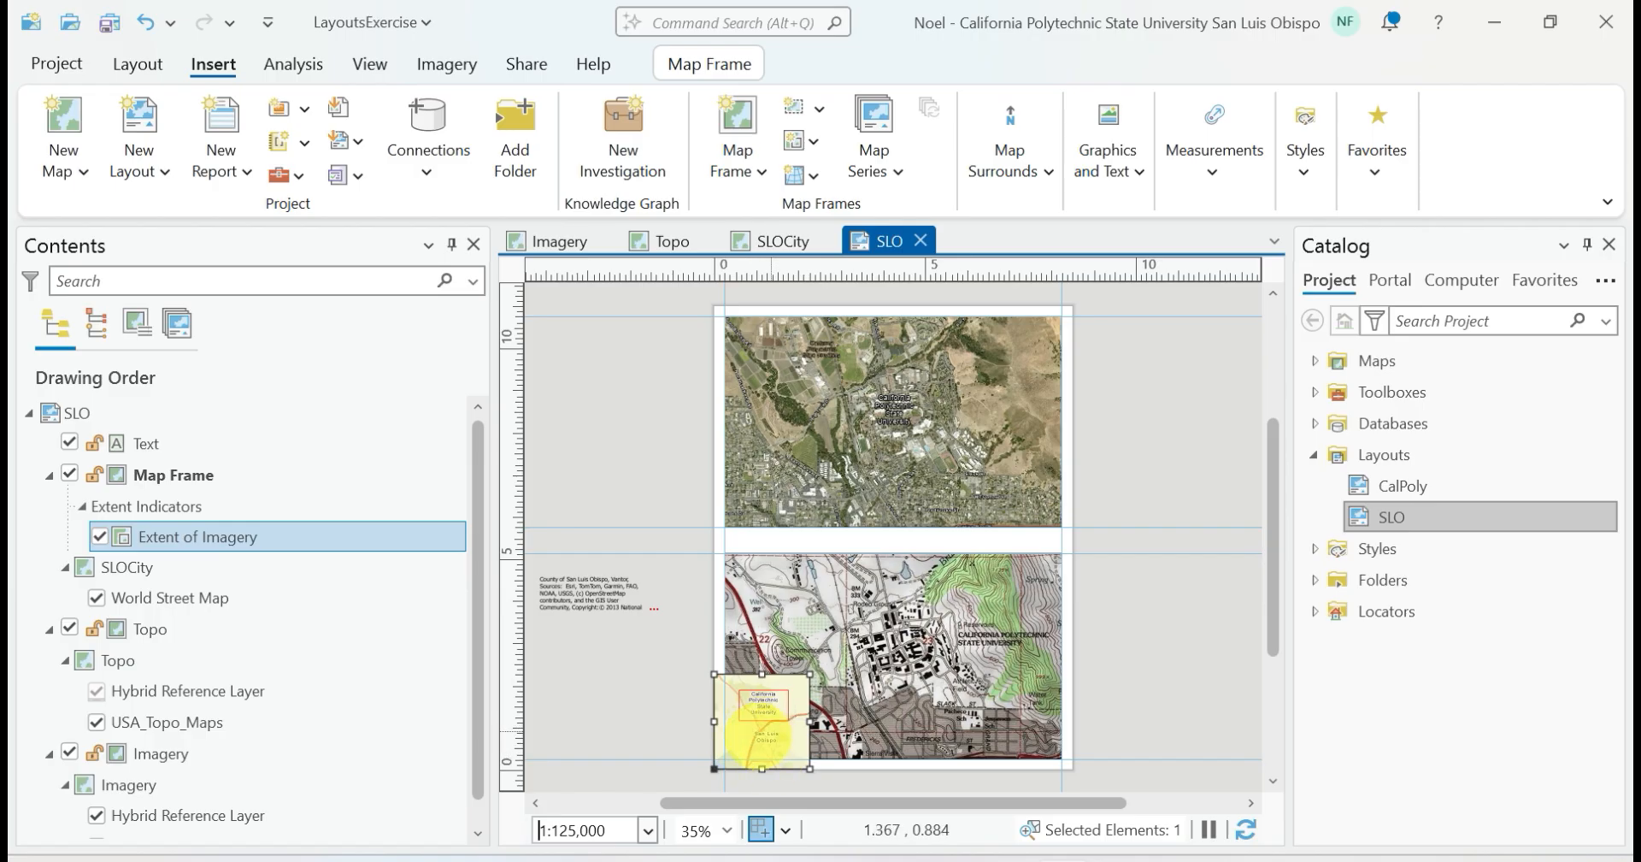
left_click(639, 698)
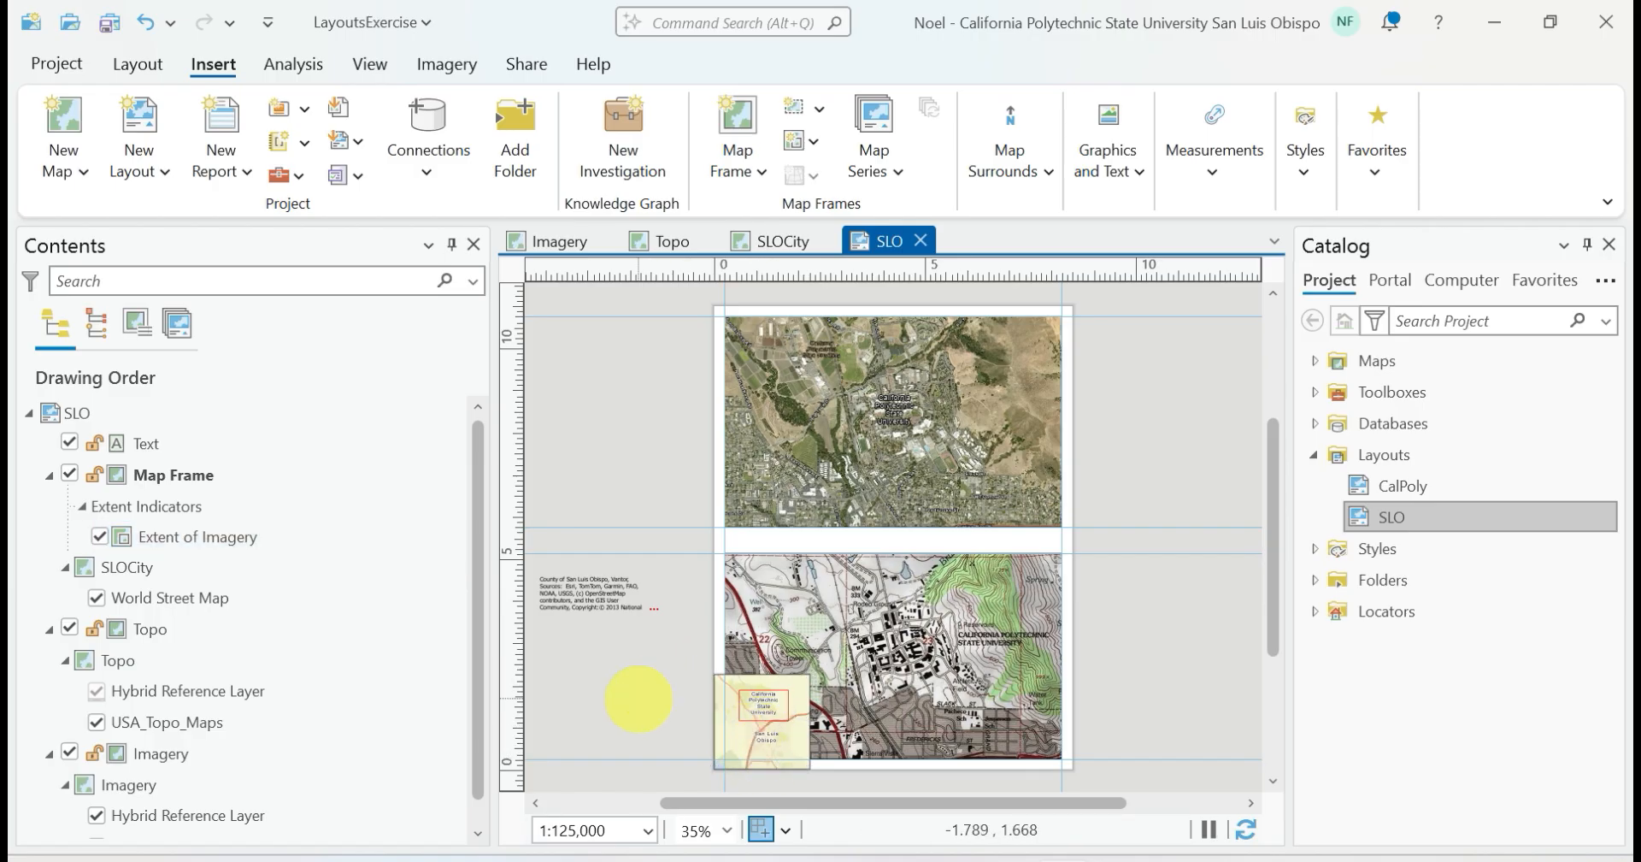
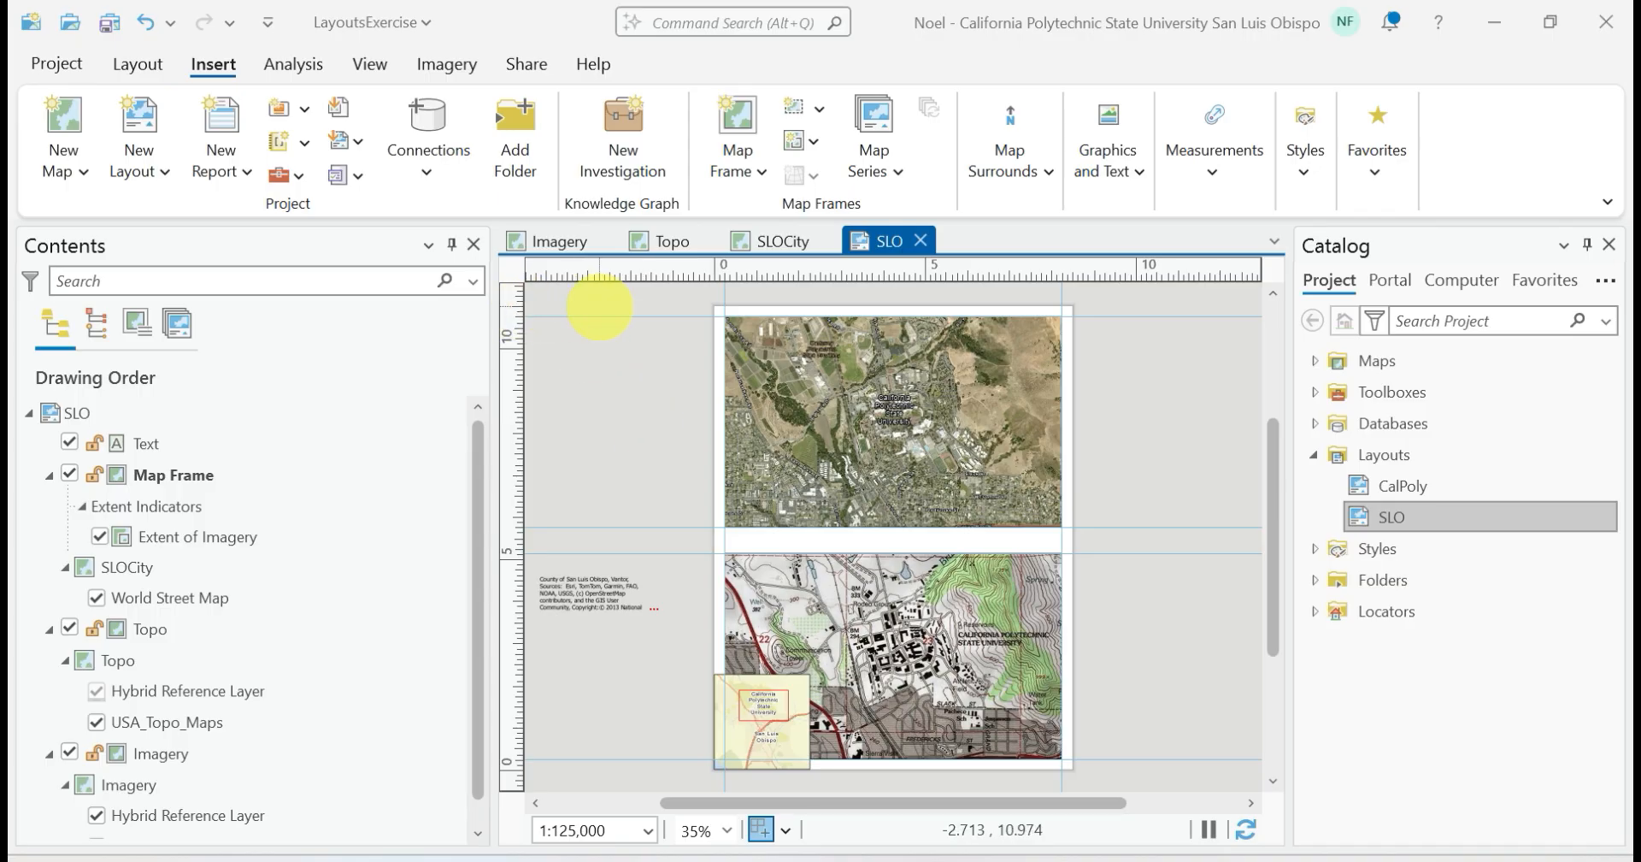
Insert a north arrow at the lower edge of the Topo map frame, beside the SLOCity inset
left_click(137, 64)
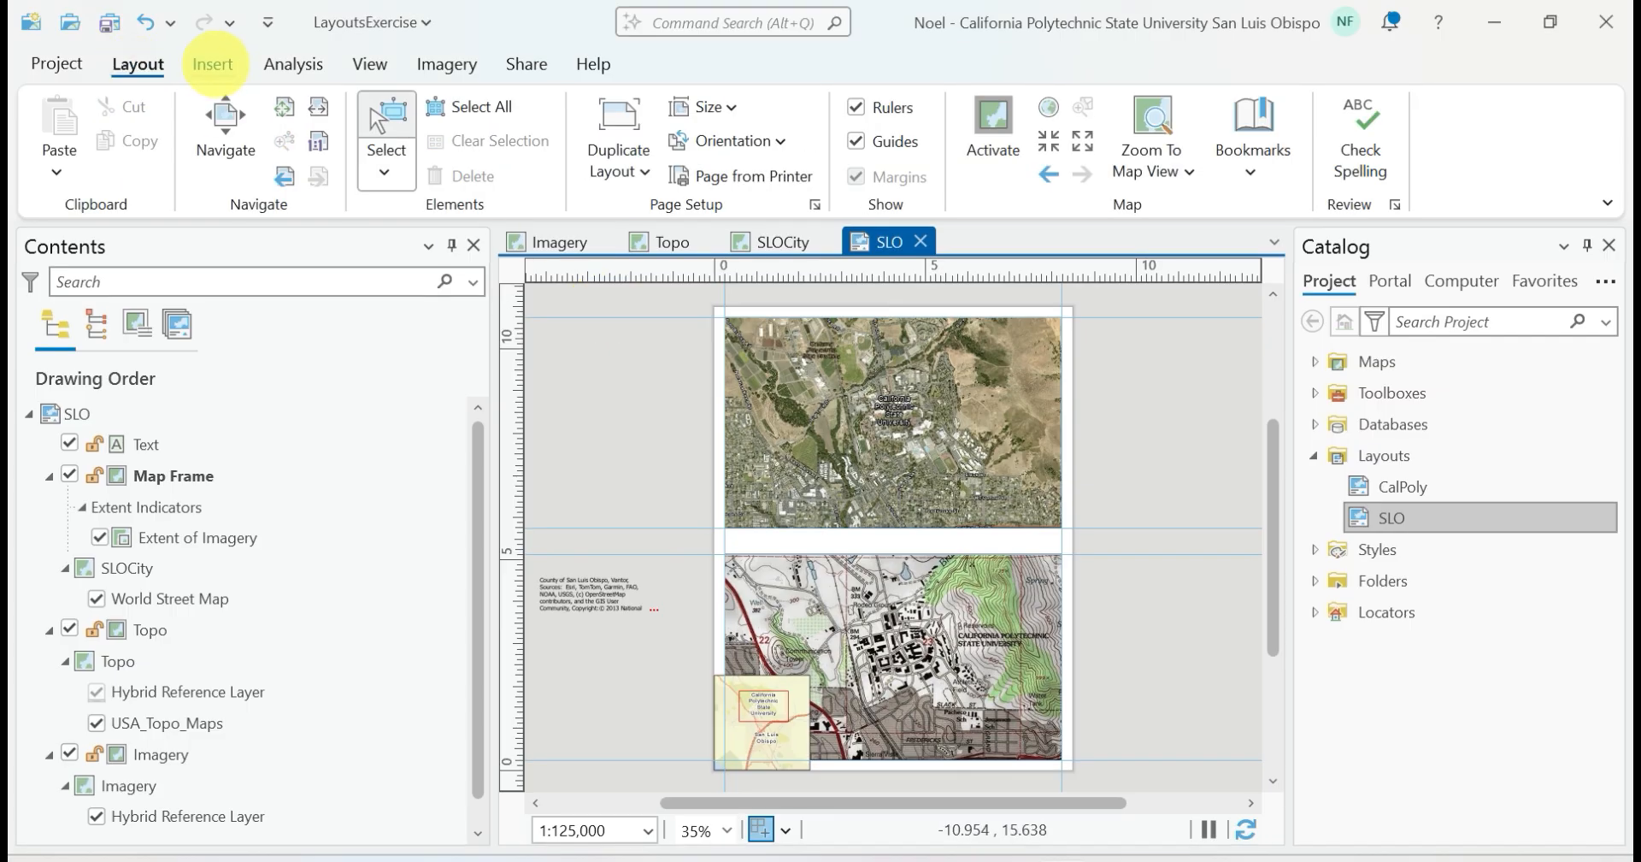
left_click(209, 65)
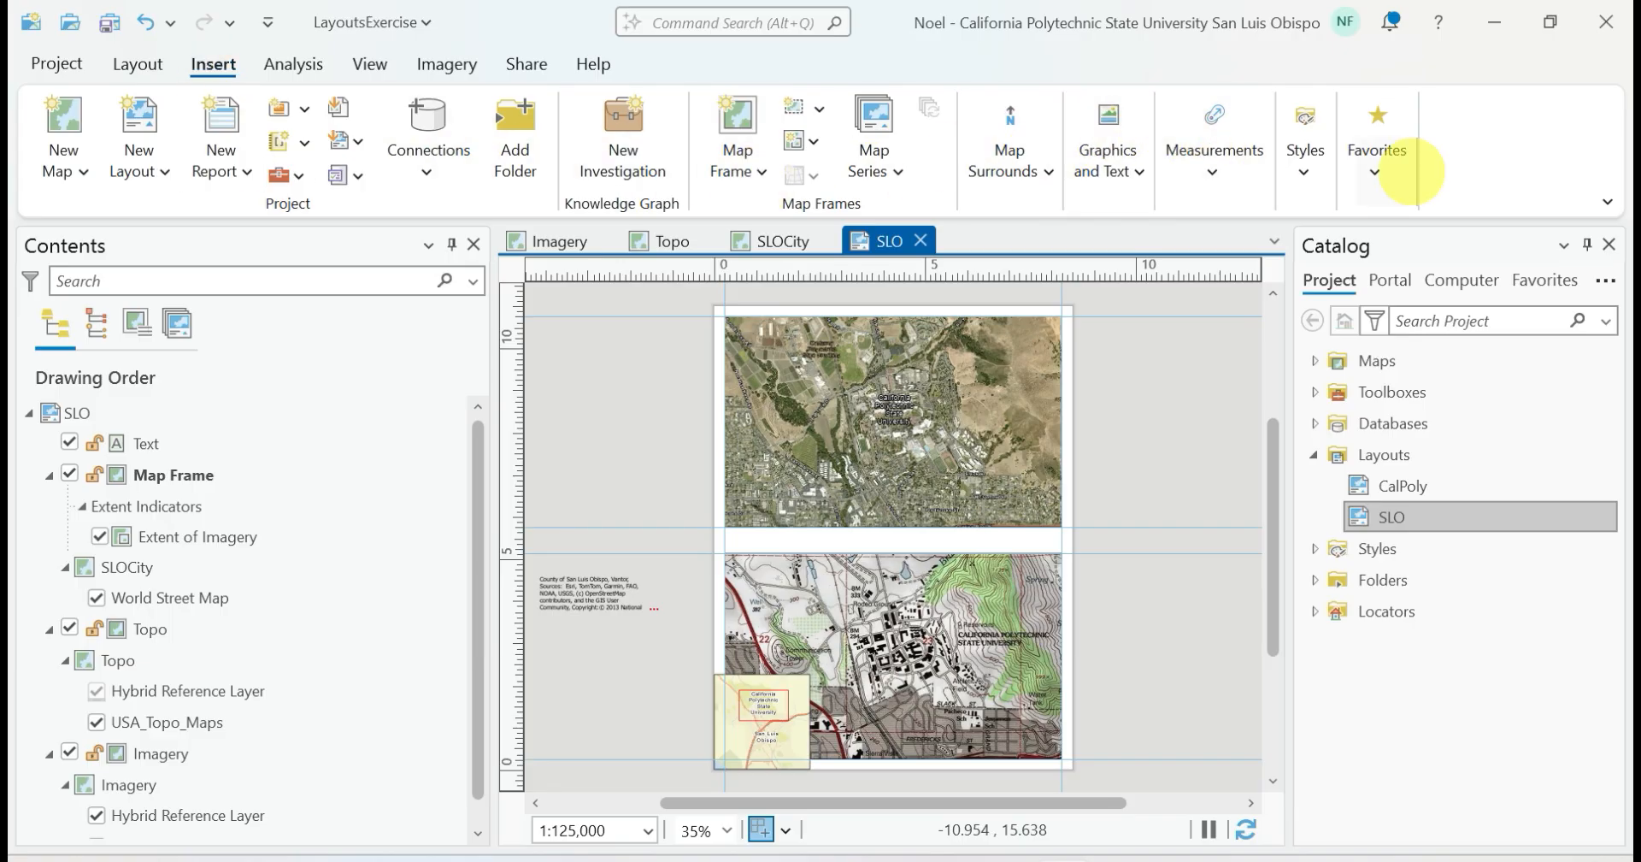
left_click(1045, 171)
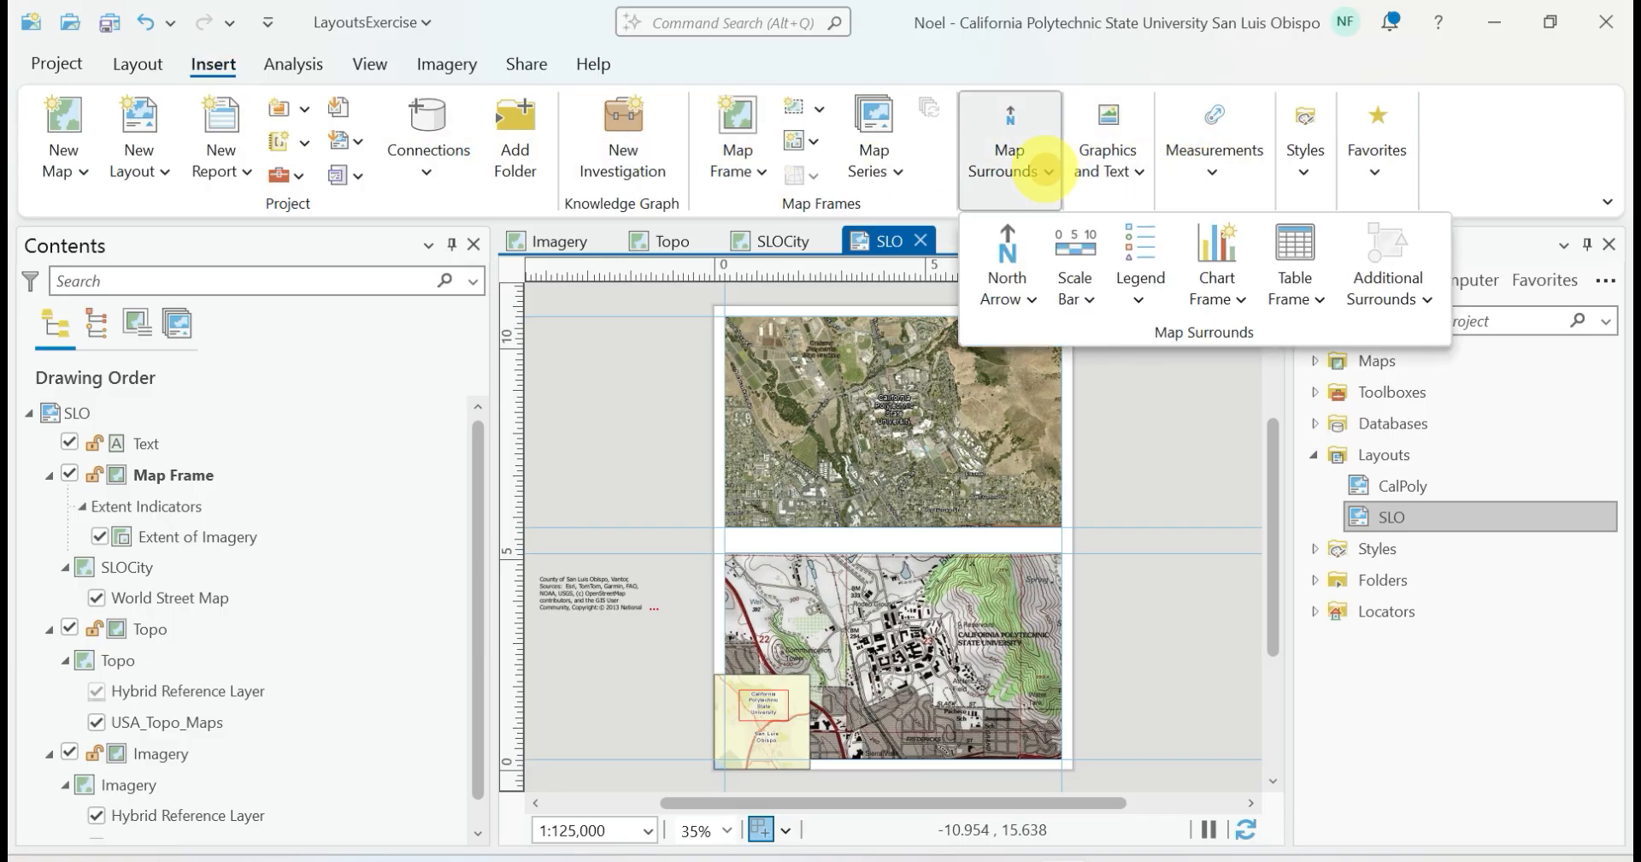
left_click(1004, 250)
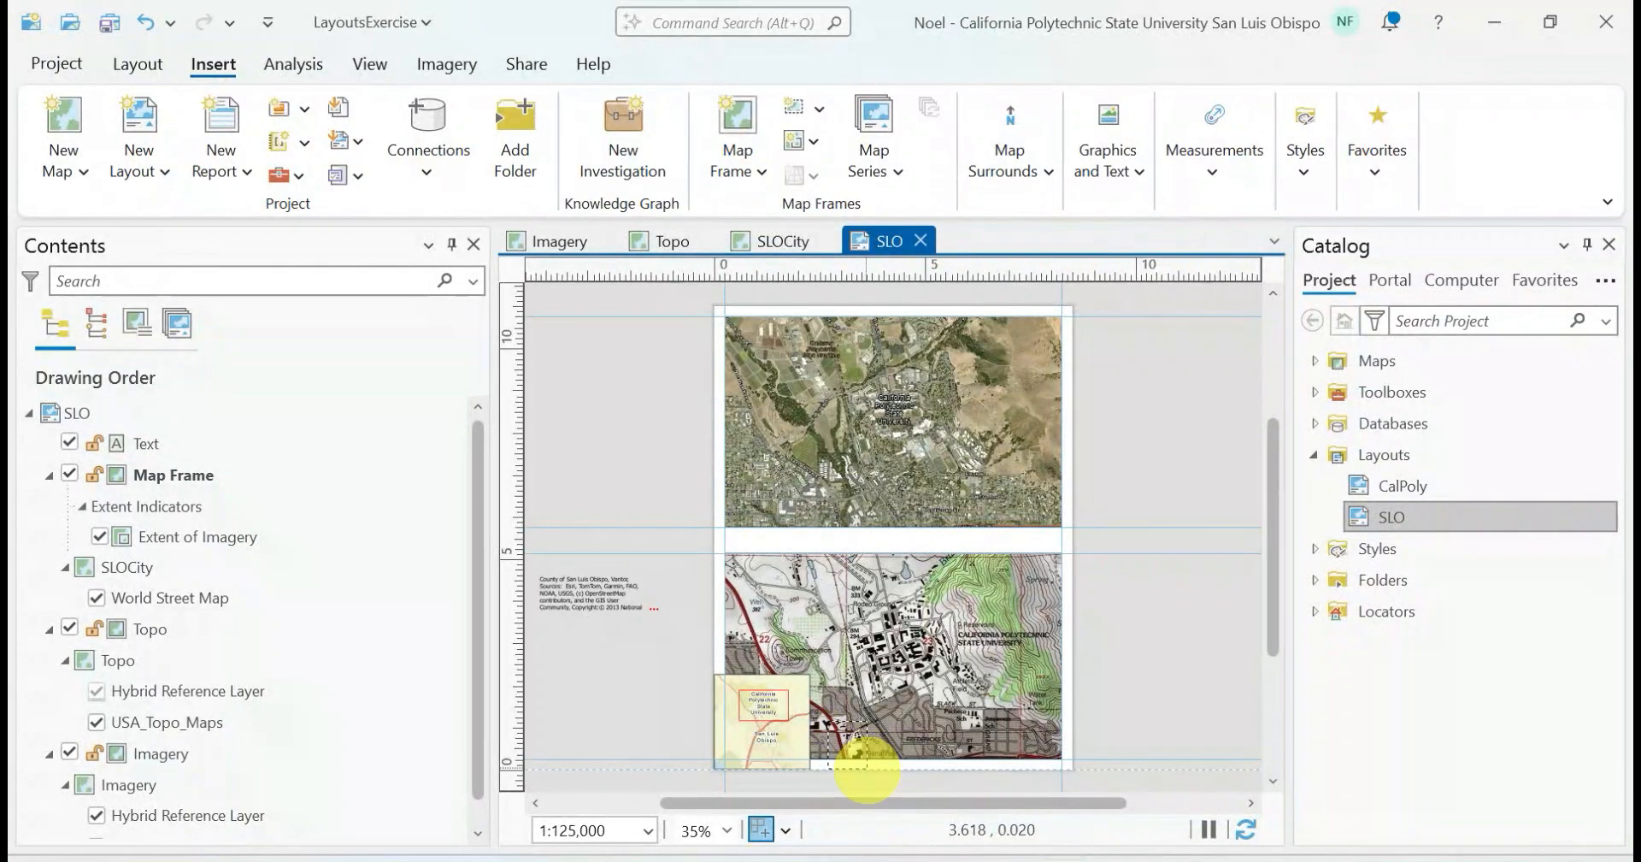
left_click(862, 759)
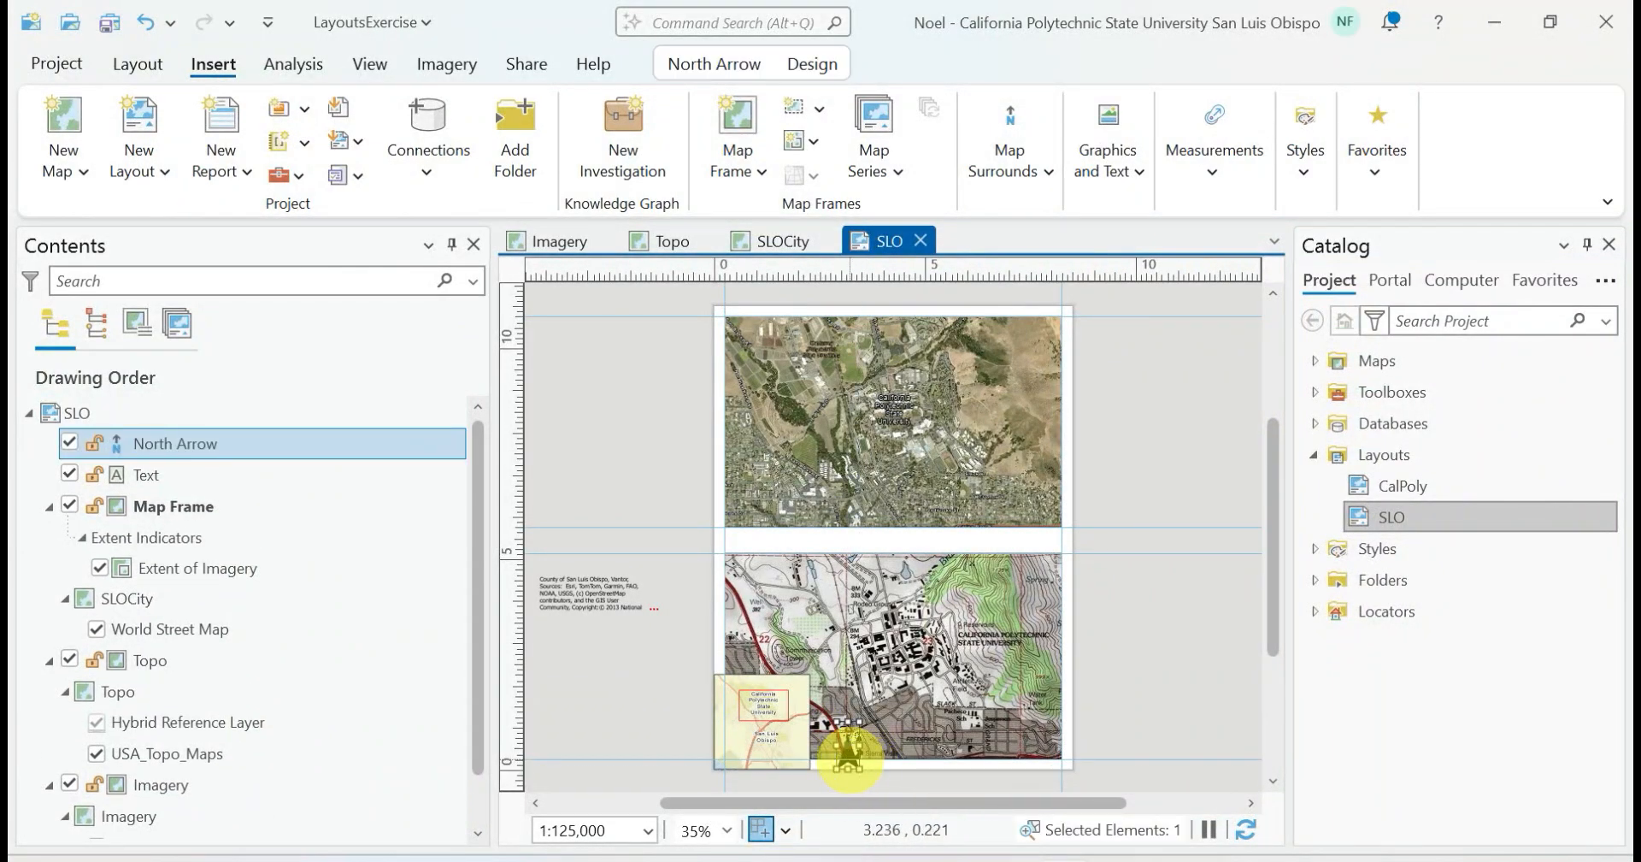
Open the north arrow's properties, change its symbol color to white and apply the change
right_click(847, 758)
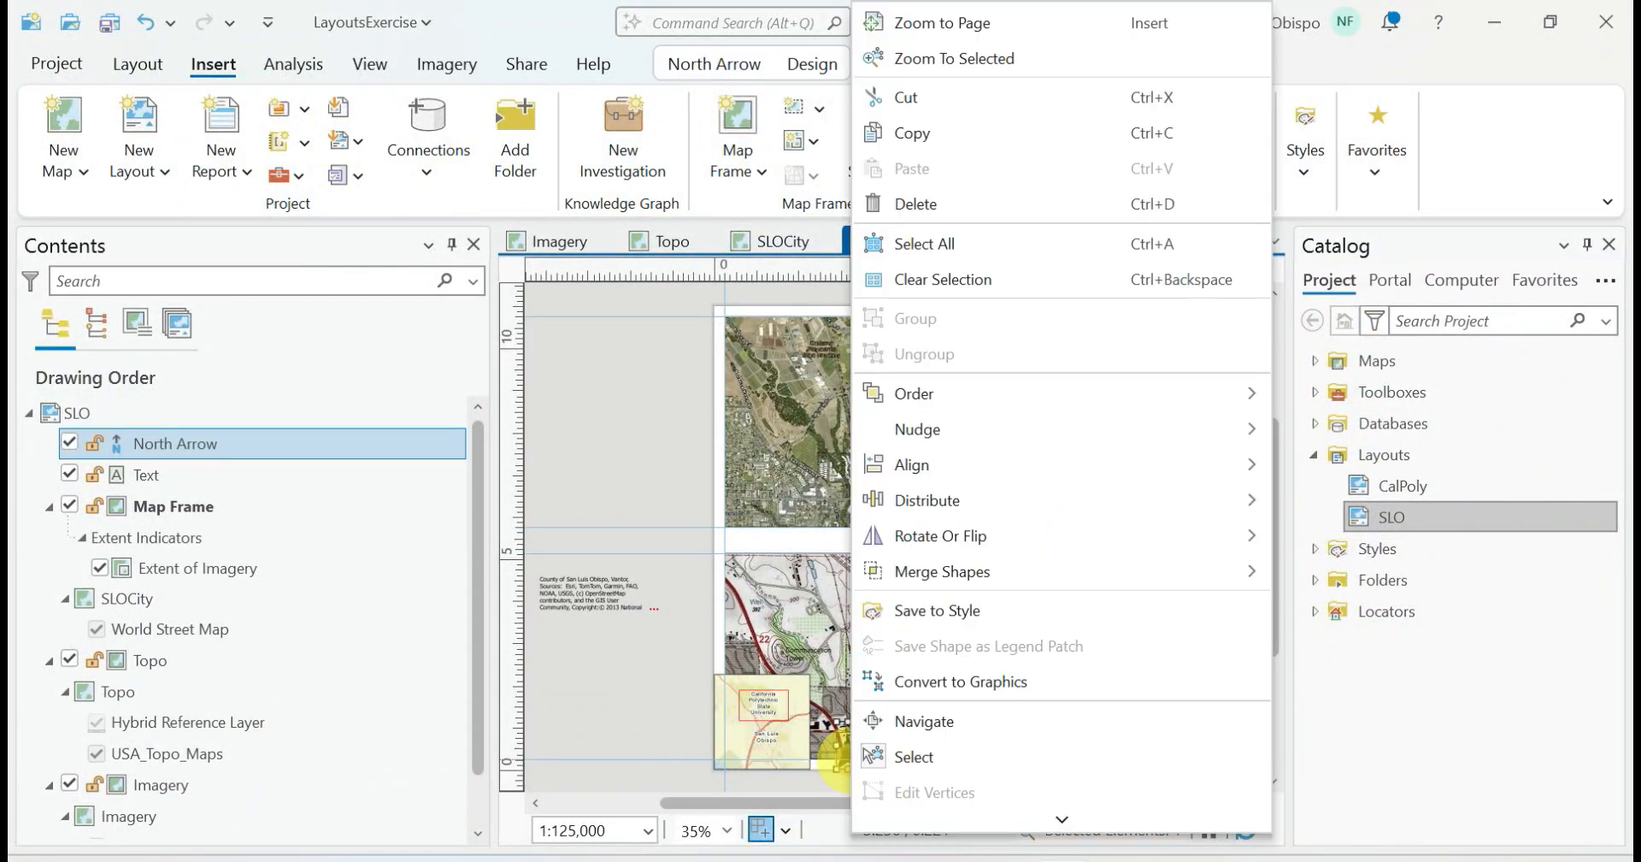
scroll(923, 756, "down", 1)
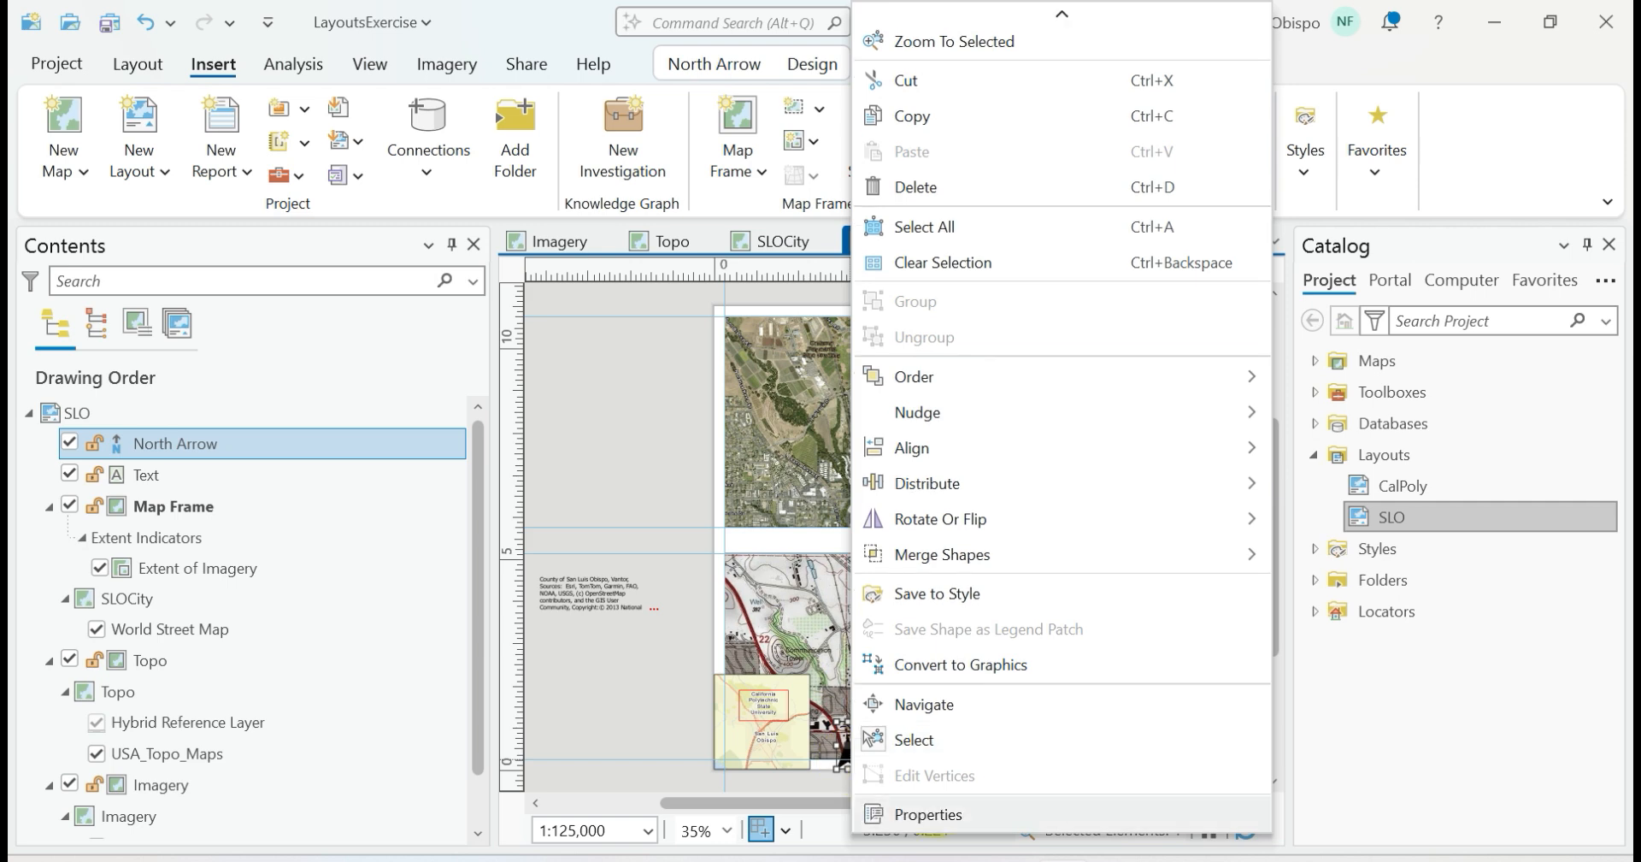
left_click(930, 812)
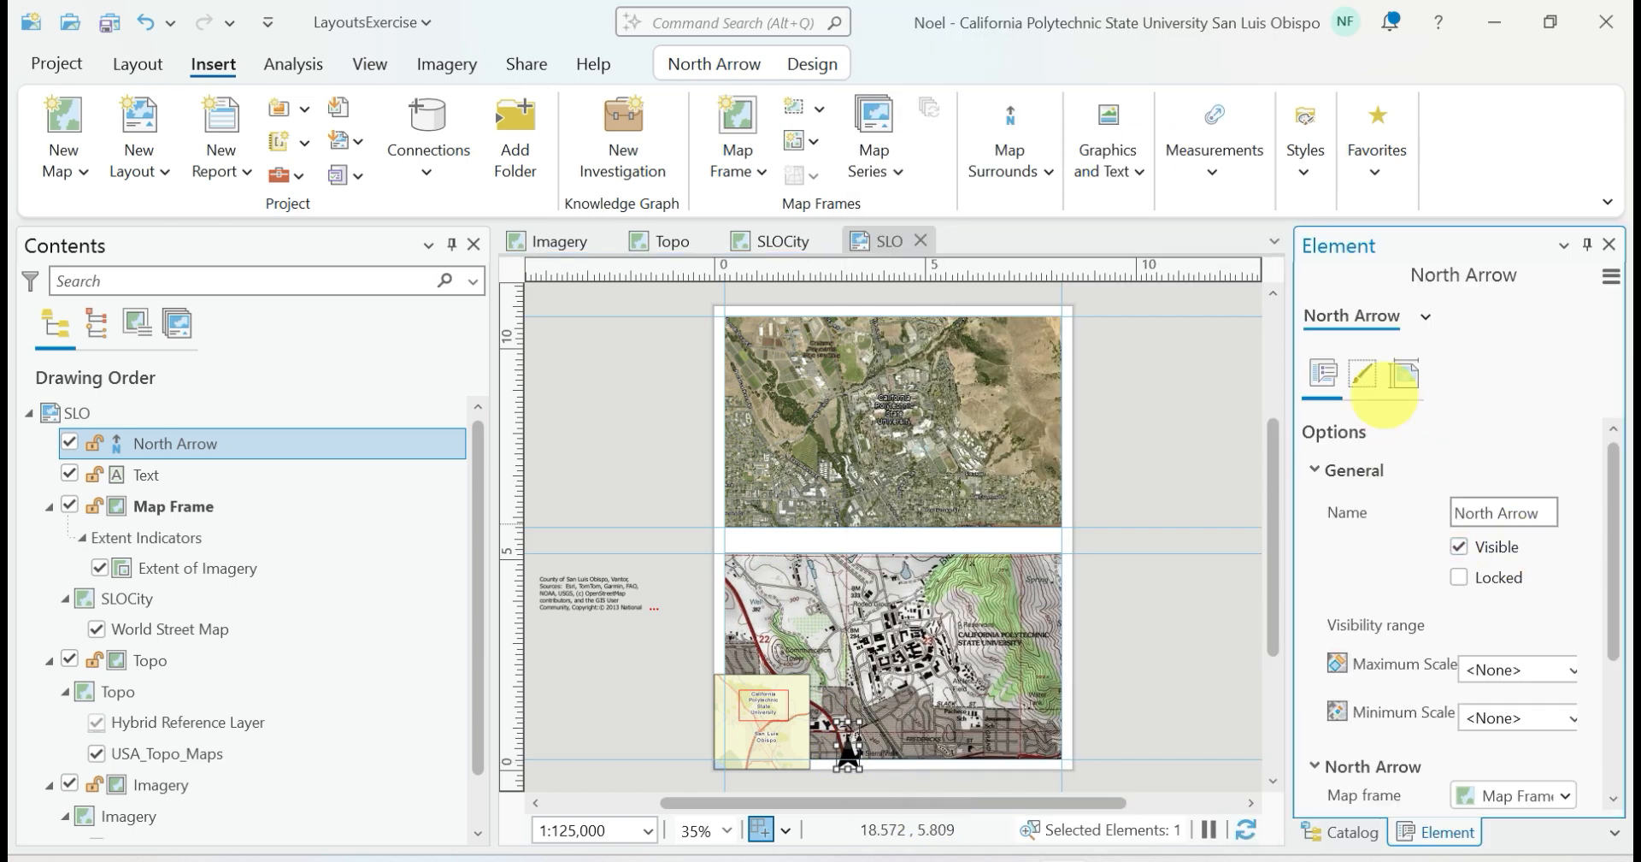
left_click(1361, 374)
scroll(1462, 573, "down", 2)
scroll(1462, 578, "up", 2)
scroll(1459, 579, "down", 2)
scroll(1460, 578, "up", 2)
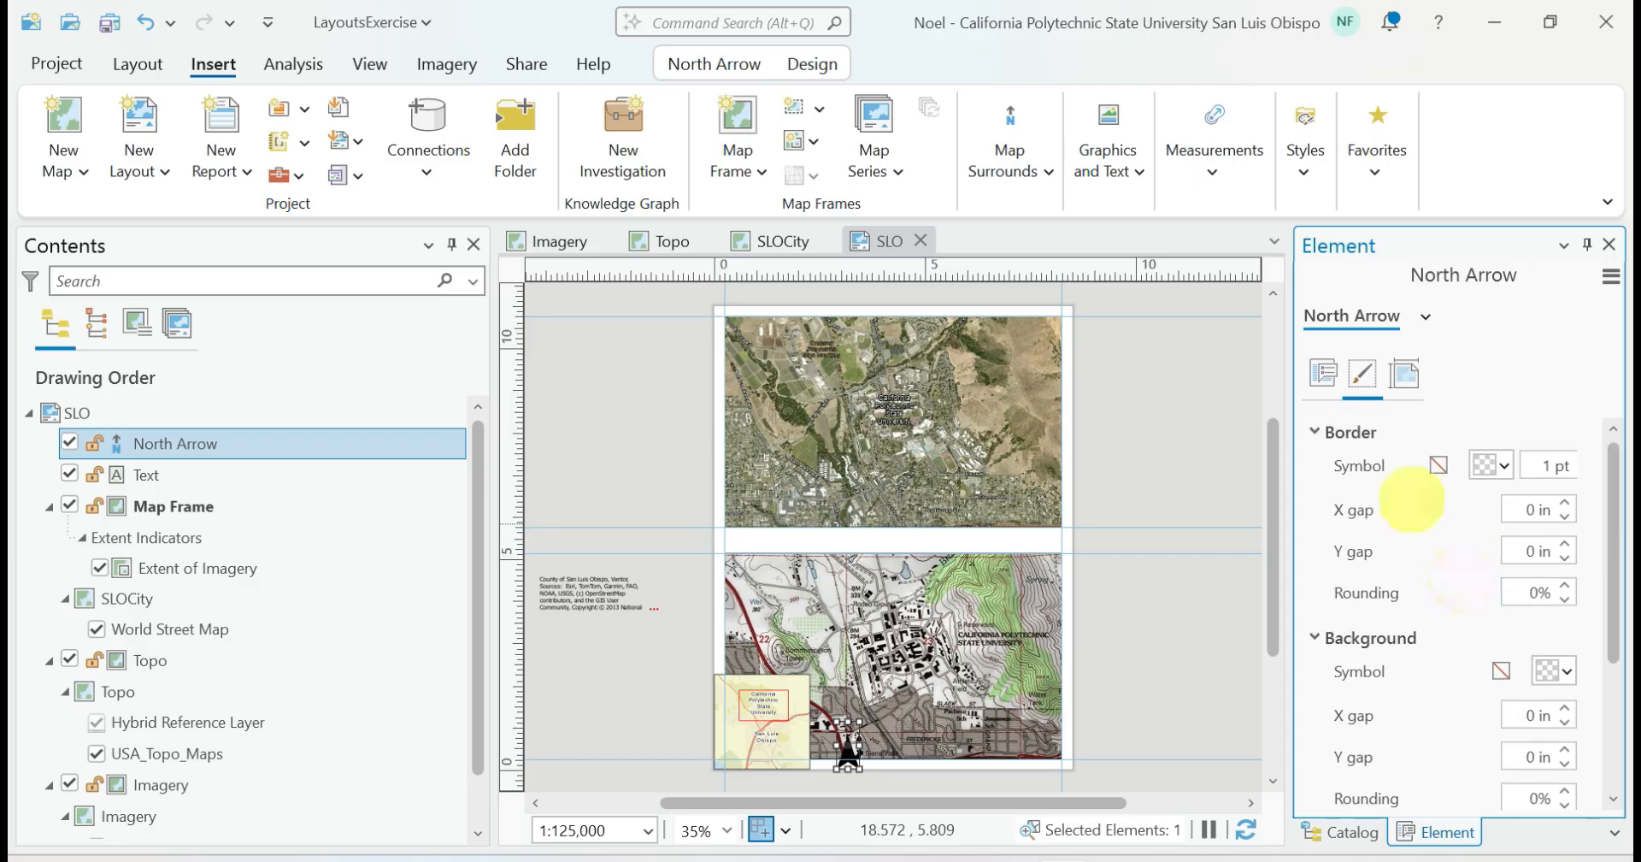
left_click(1312, 364)
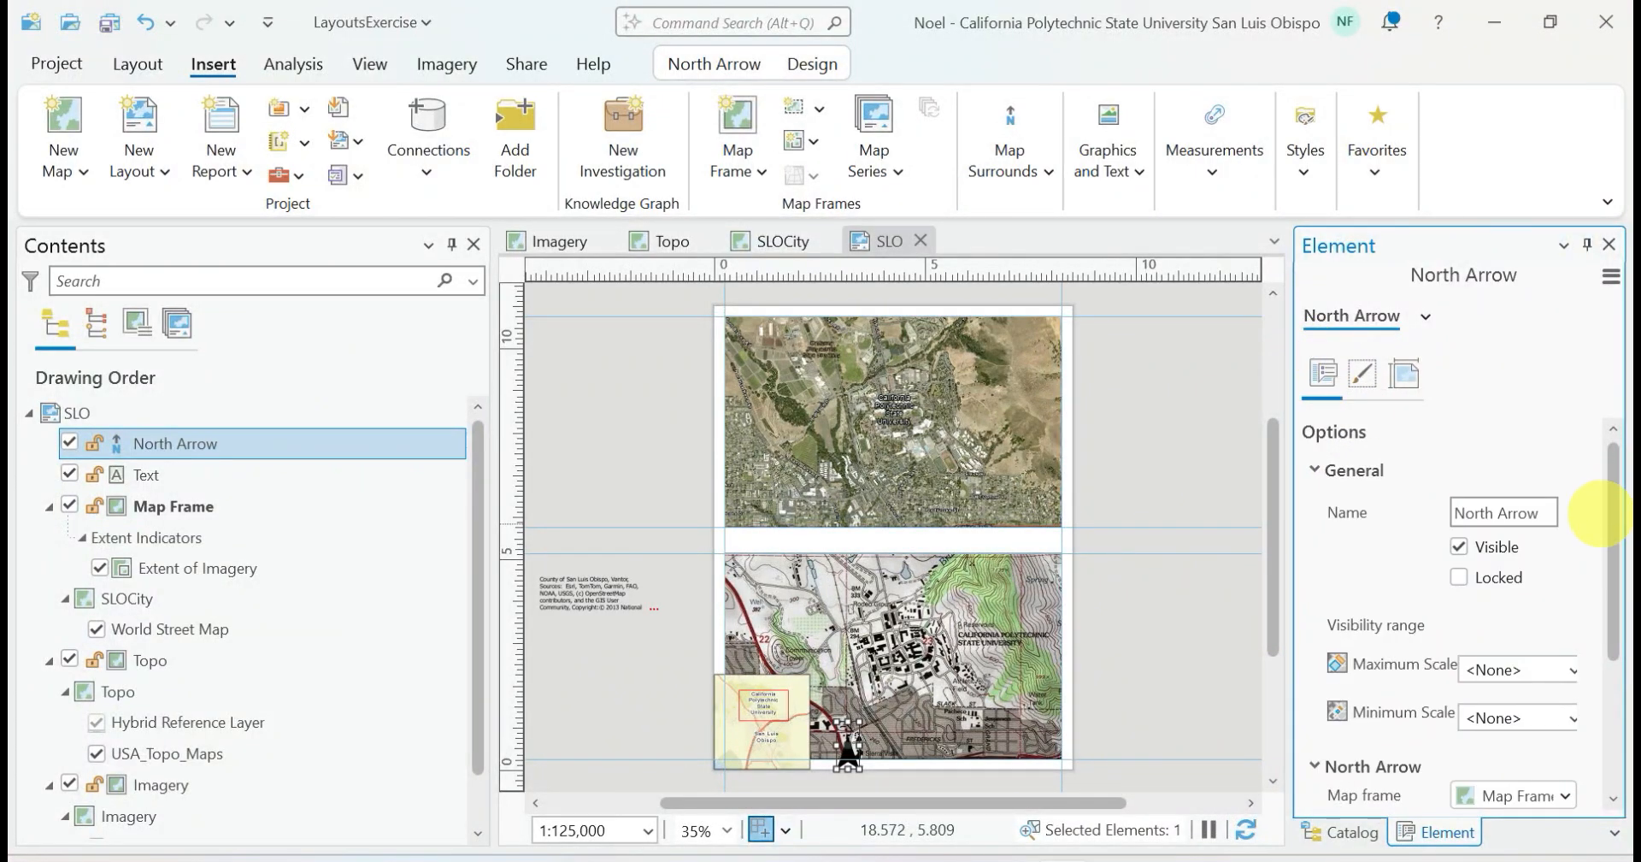
left_click_drag(1611, 519, 1612, 653)
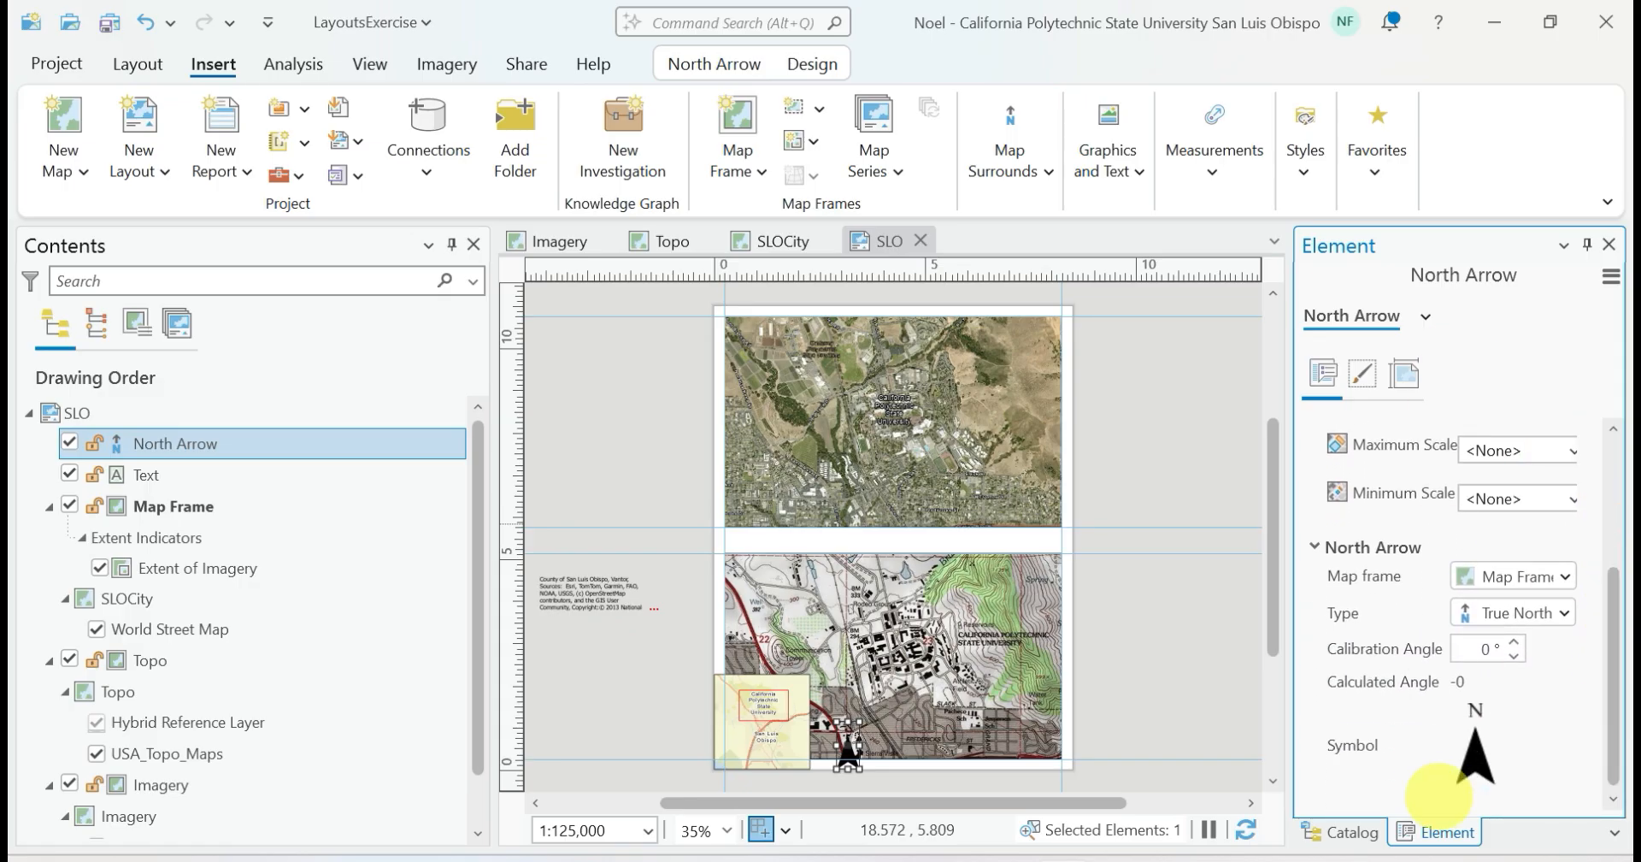
left_click(1474, 753)
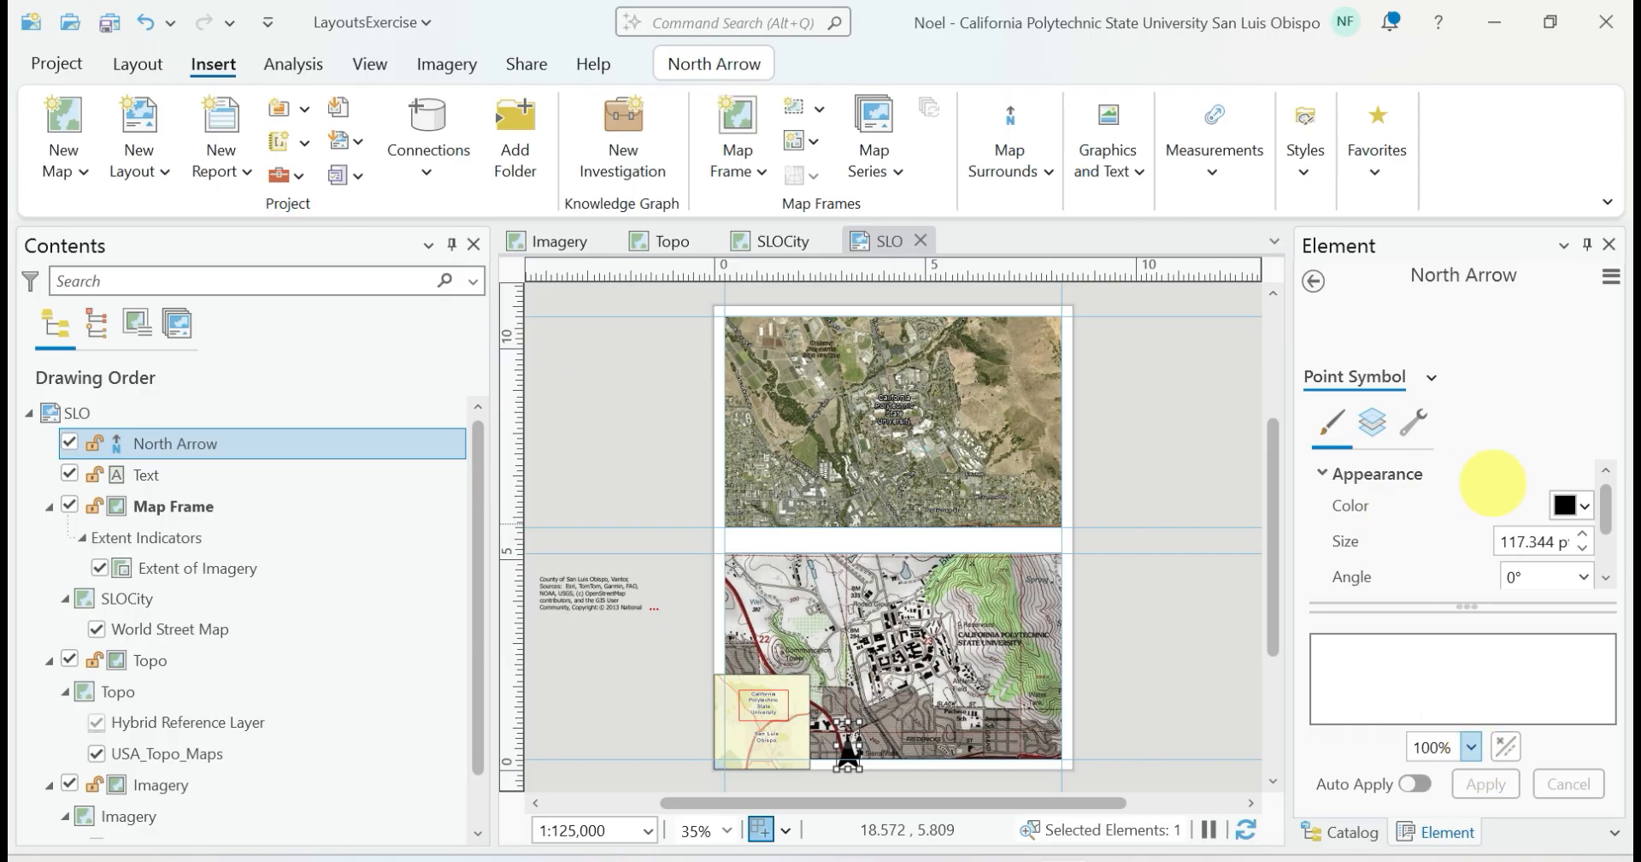
left_click(1571, 504)
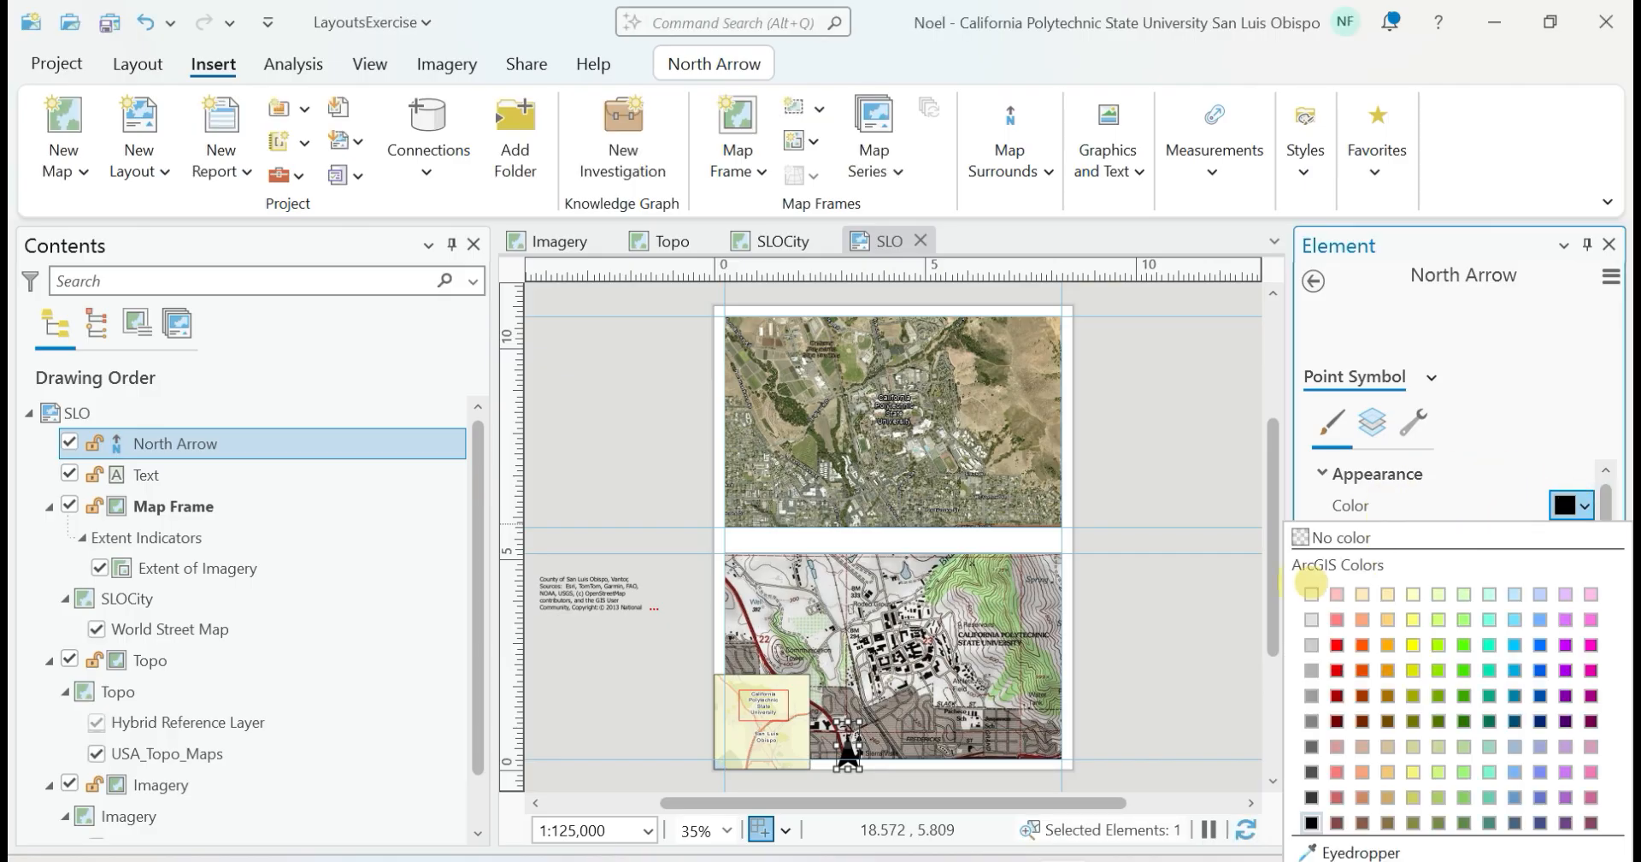
left_click(1311, 592)
left_click(1496, 786)
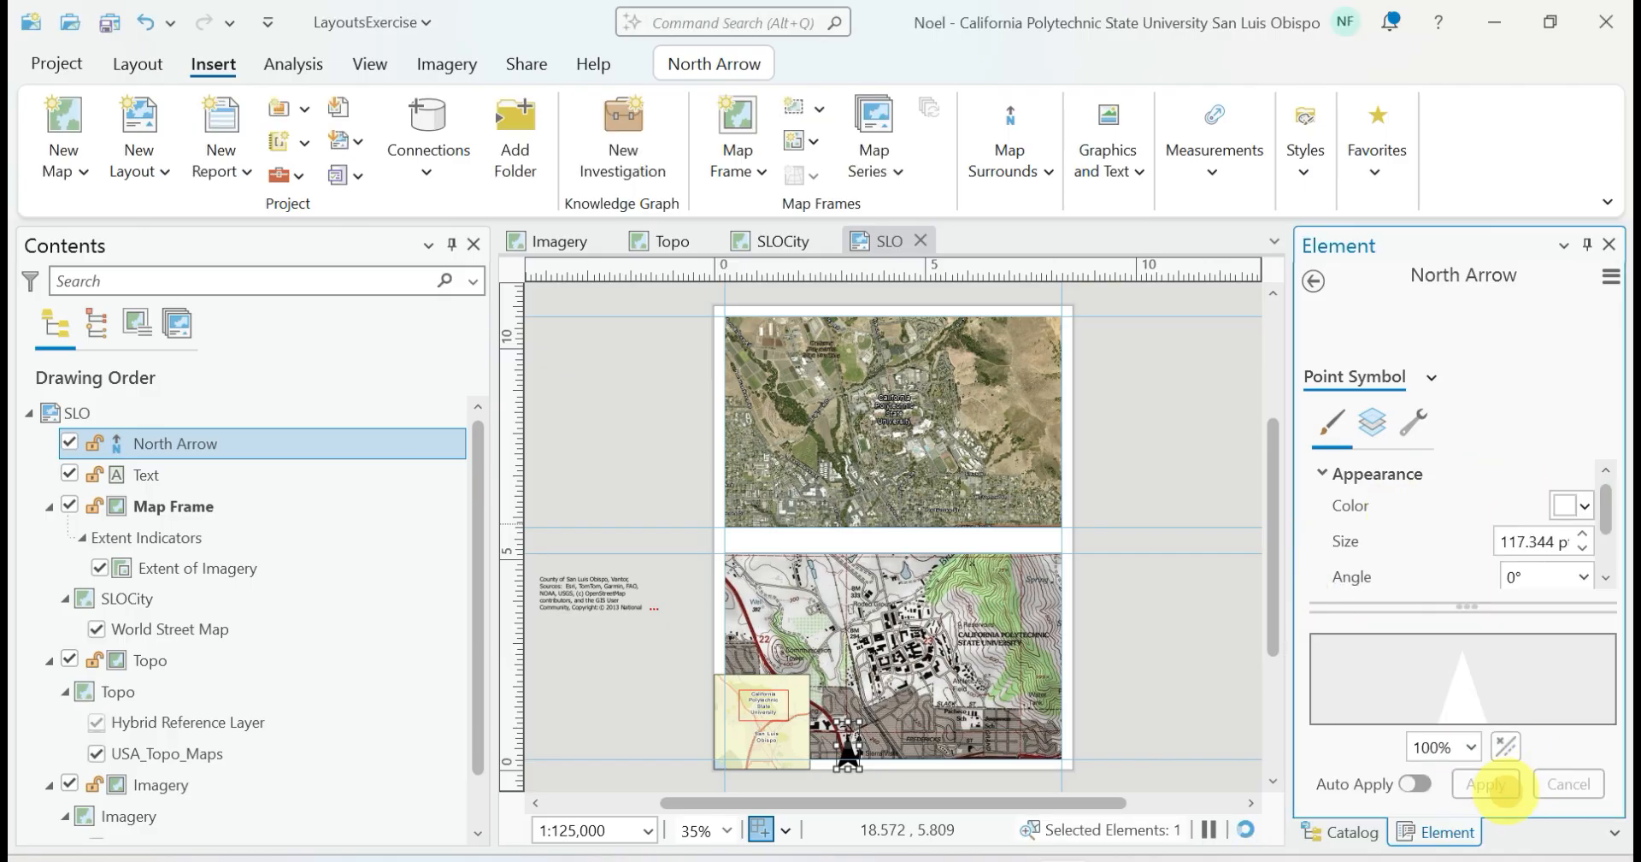
Reselect the white north arrow, review its options and delete it from the layout
left_click_drag(860, 721, 905, 670)
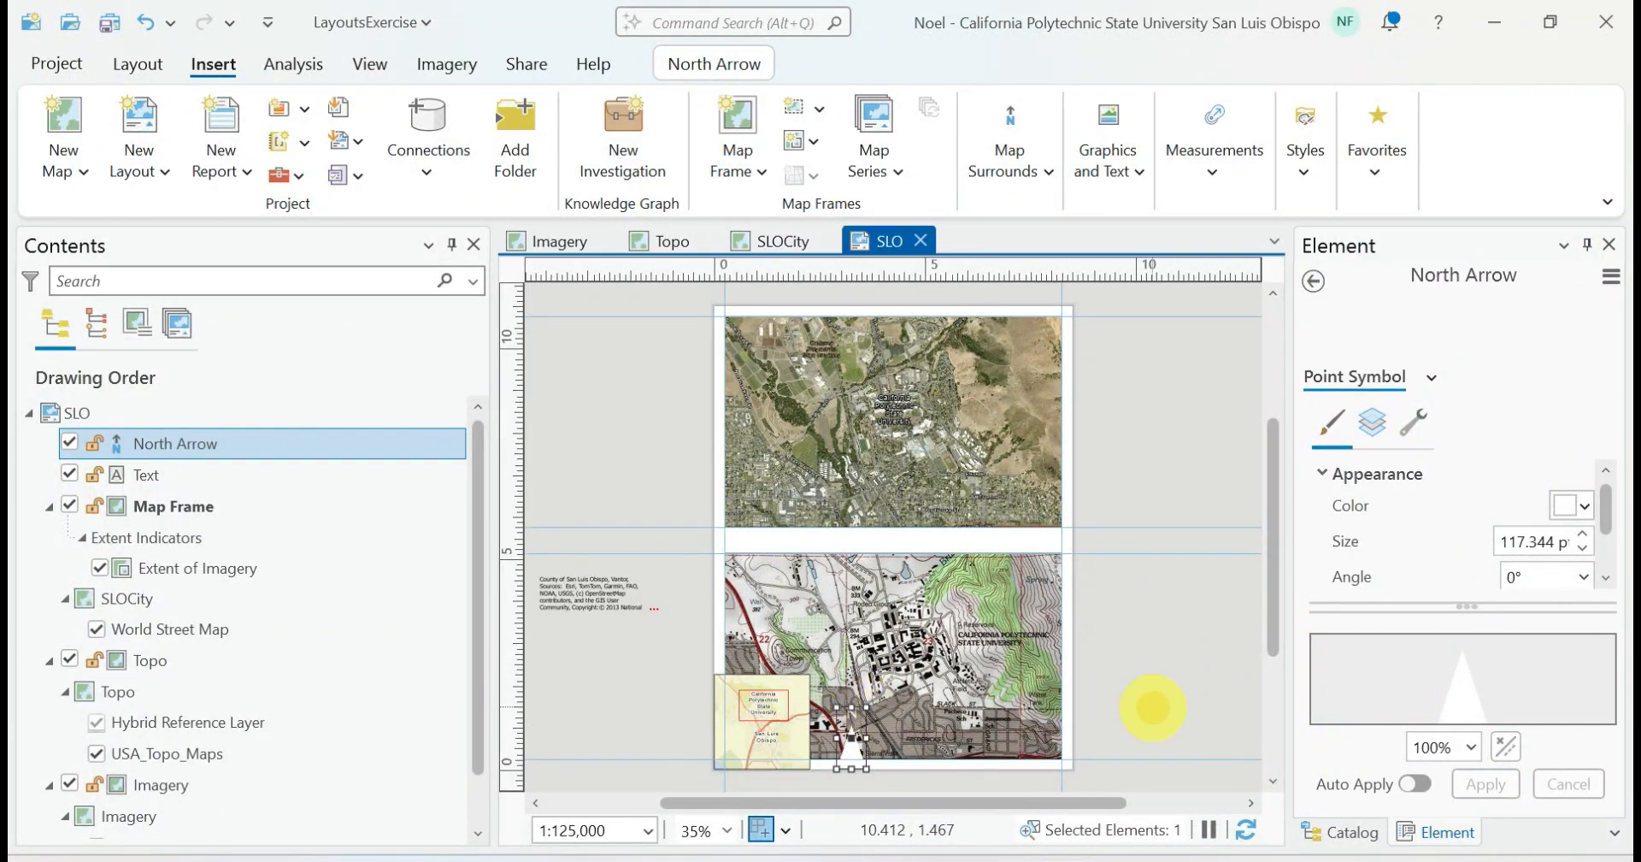
left_click(1142, 715)
left_click(848, 743)
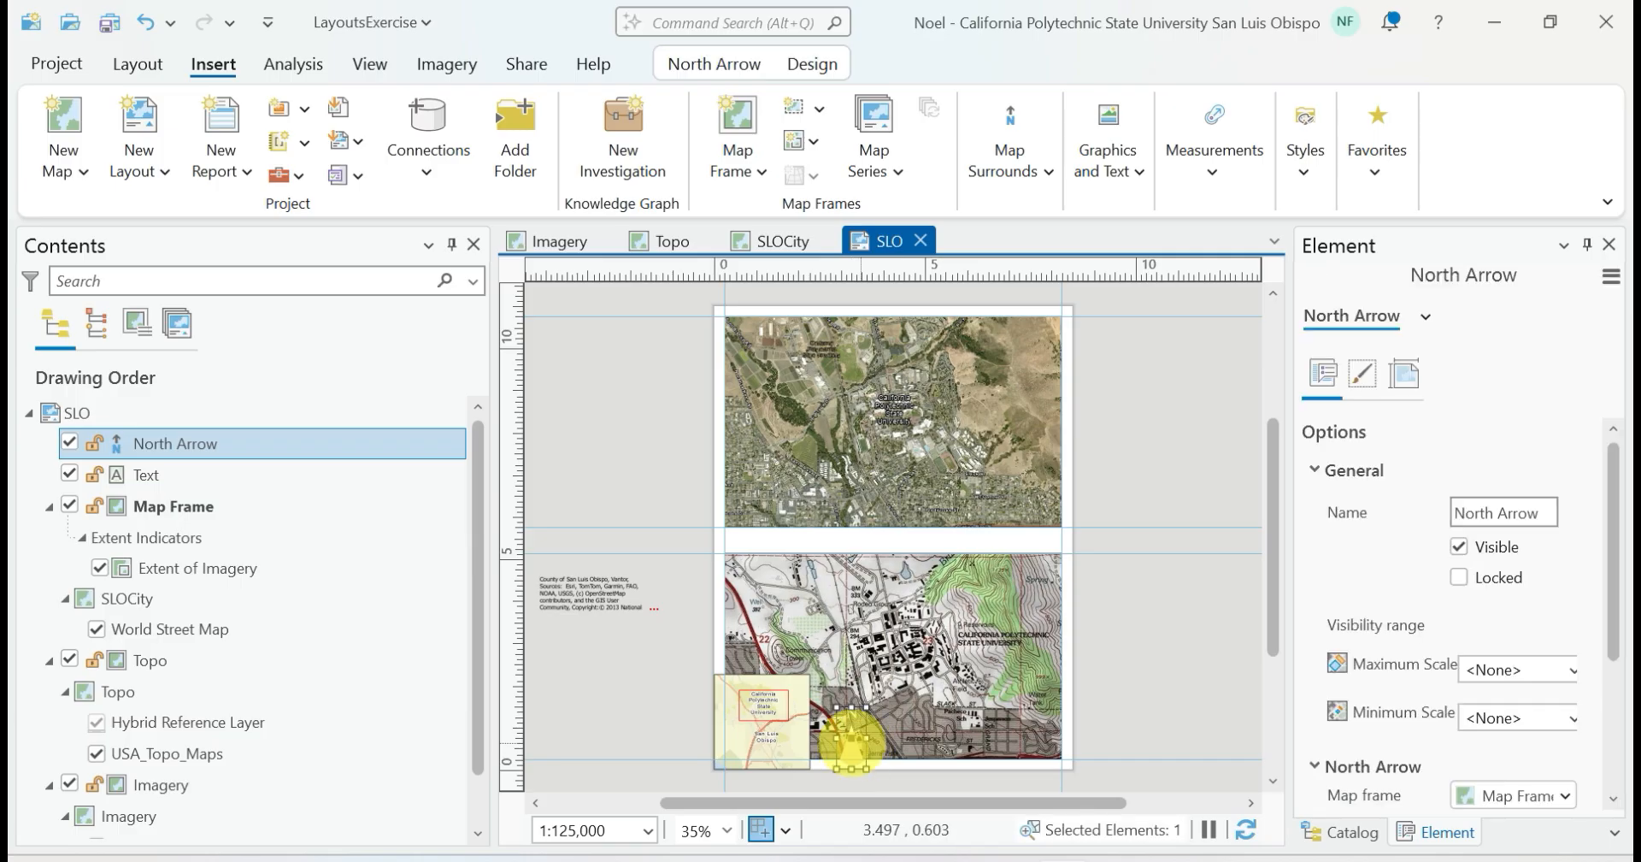
left_click_drag(842, 743, 853, 742)
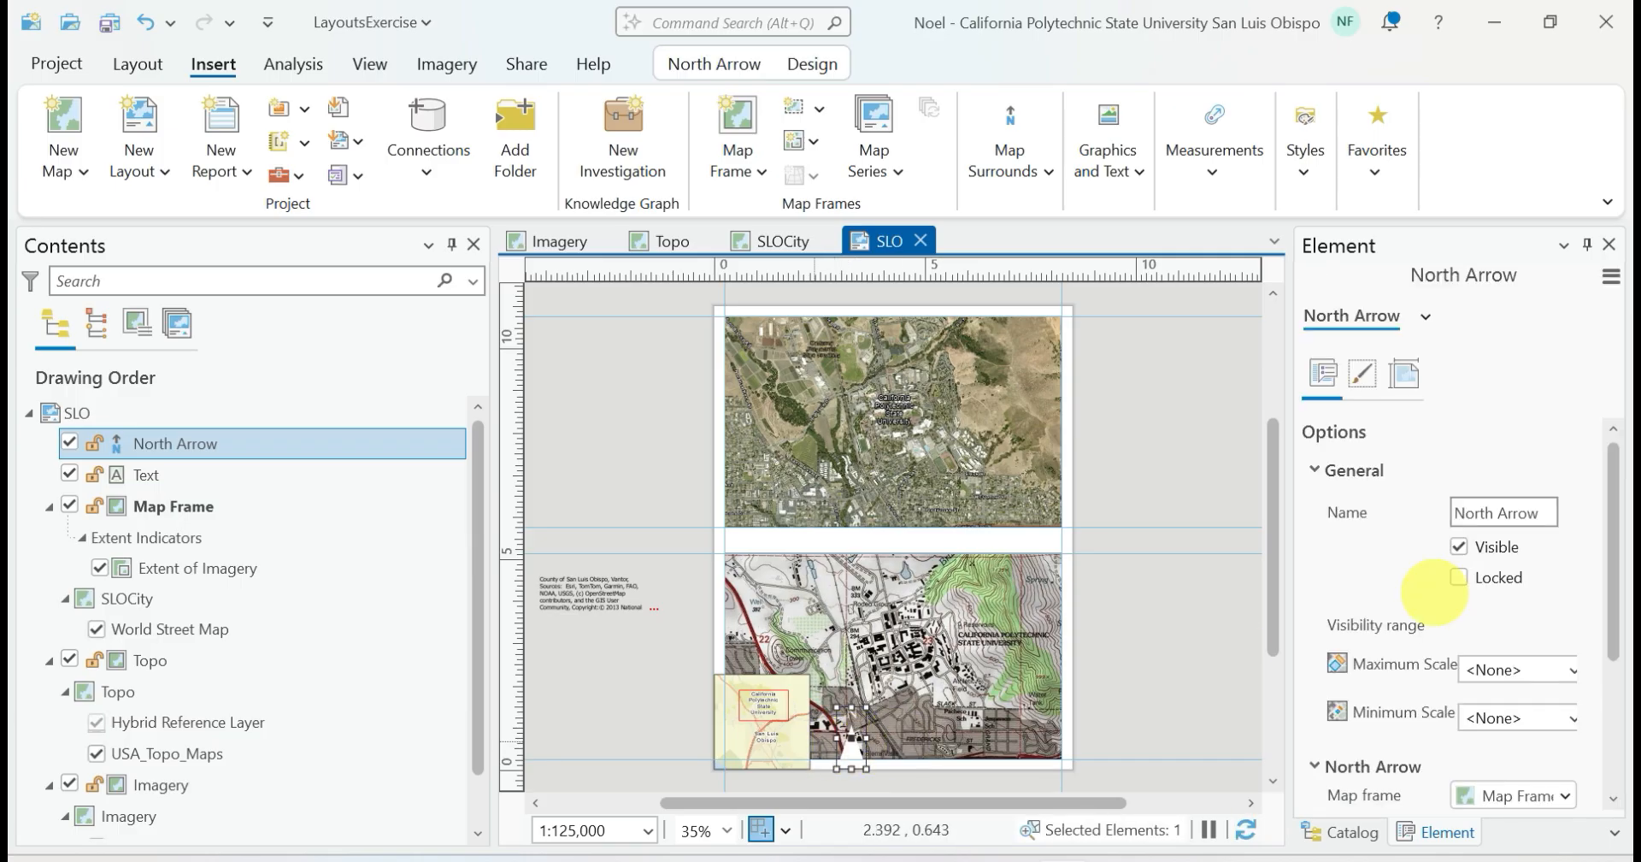
scroll(1458, 636, "down", 5)
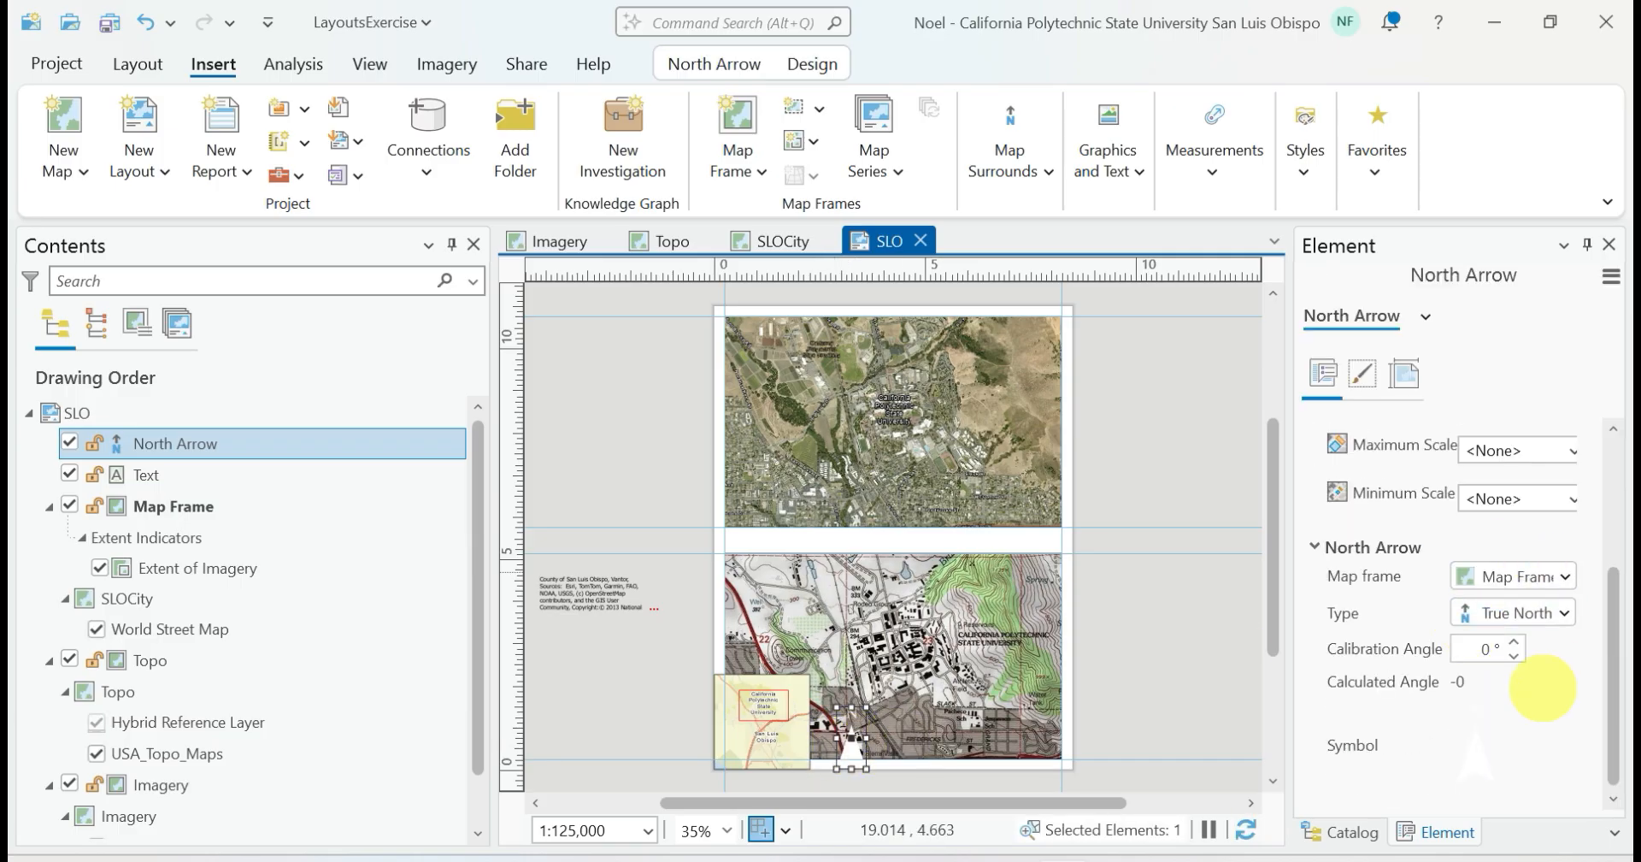
scroll(1530, 675, "up", 5)
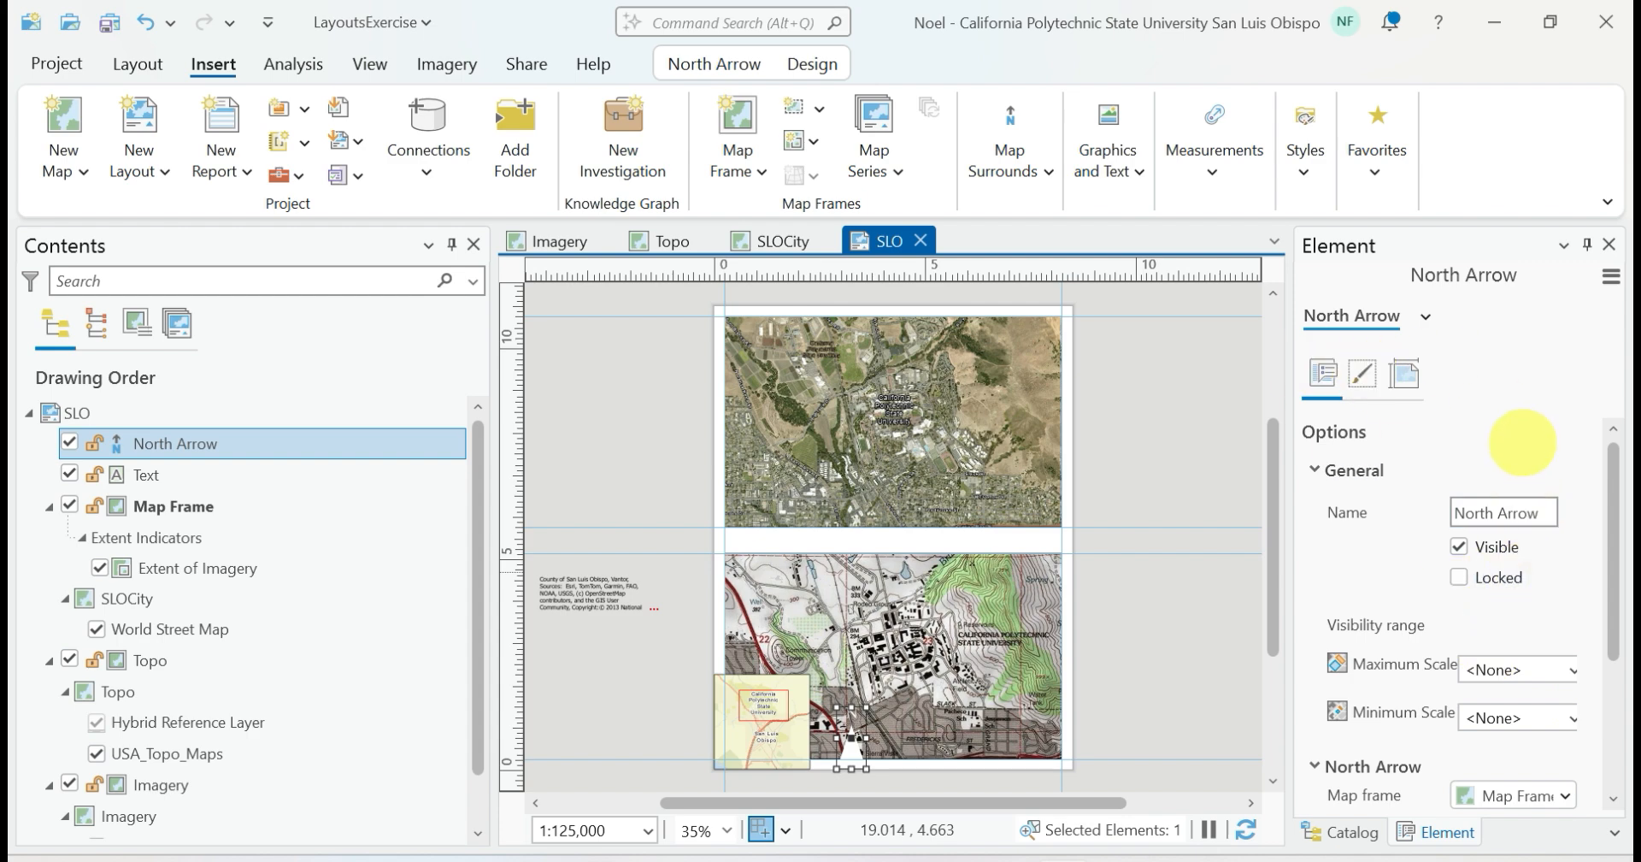
scroll(1552, 571, "down", 3)
left_click(1349, 787)
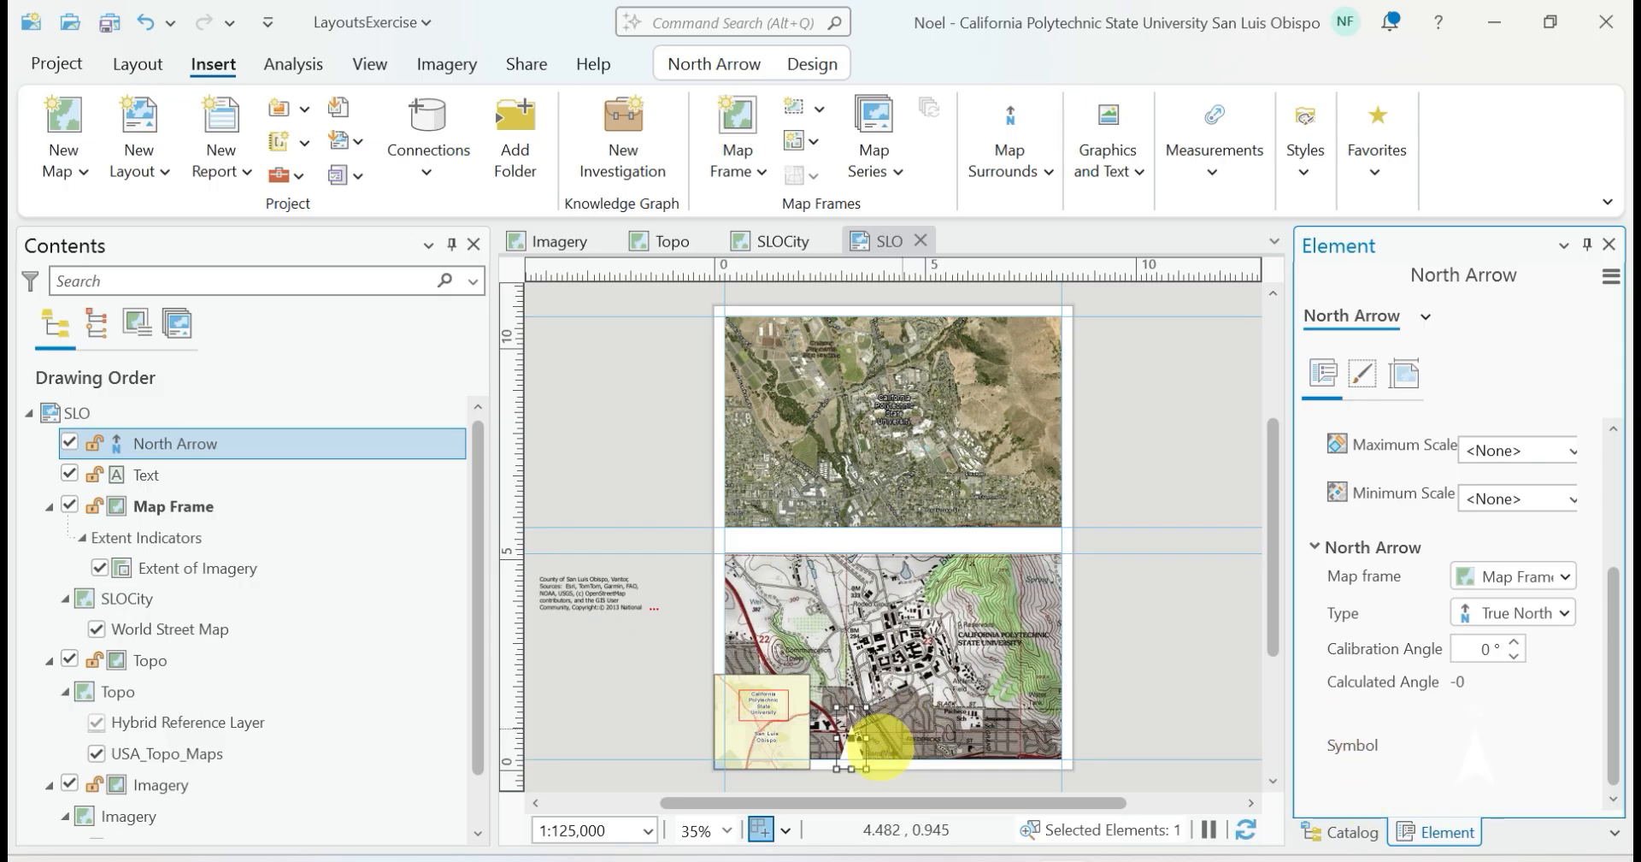
left_click(852, 751)
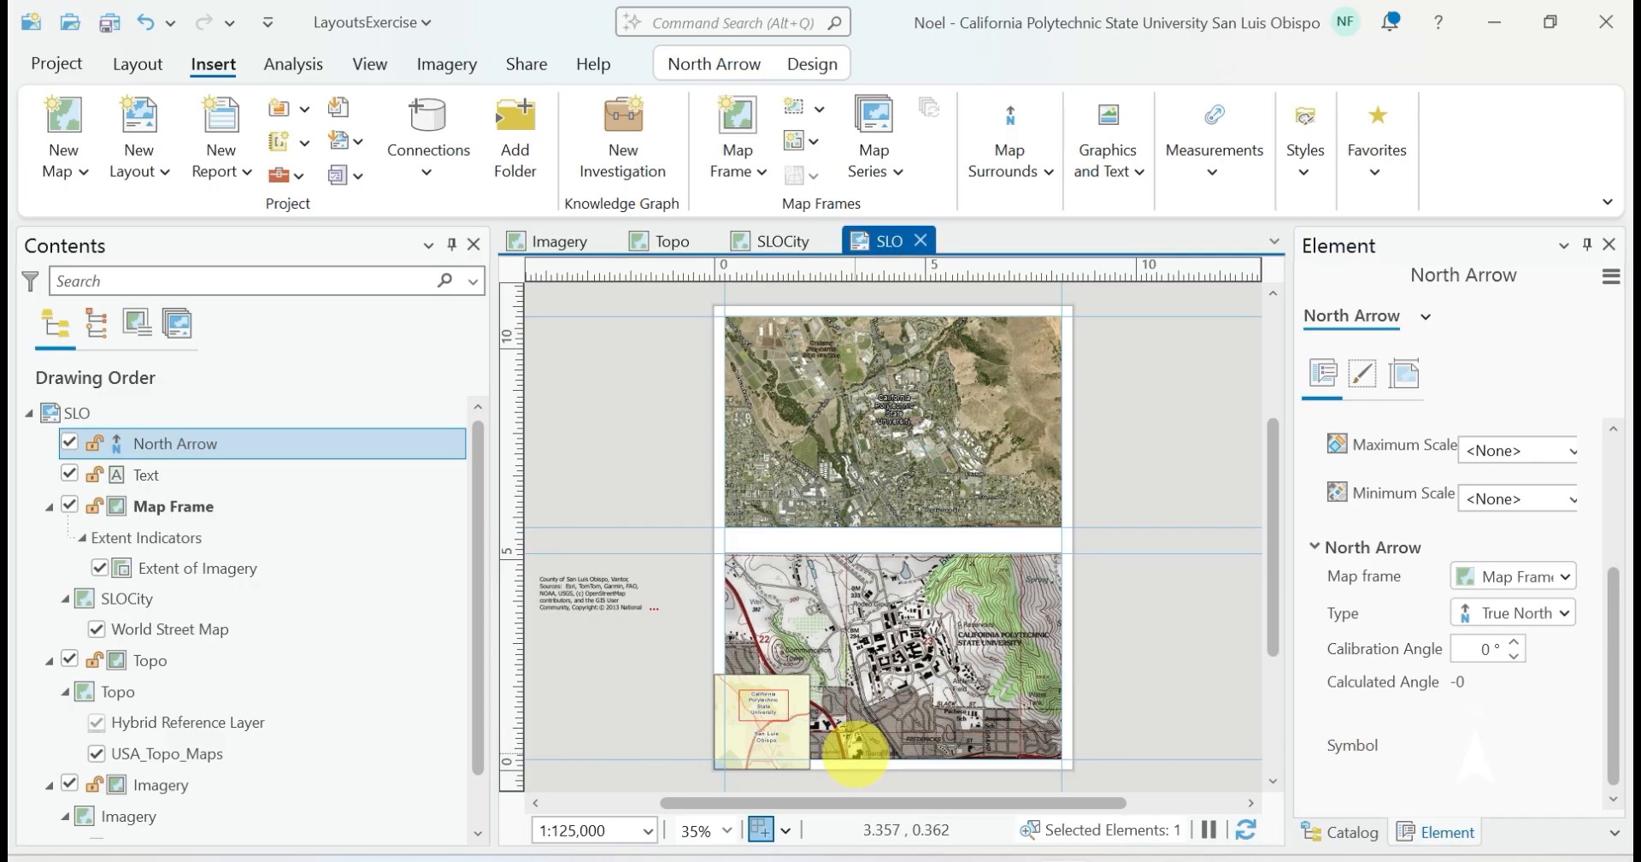
key("Delete")
Insert a new north arrow and move it into the lower-left corner of the SLOCity inset, leaving it deselected
left_click(1010, 162)
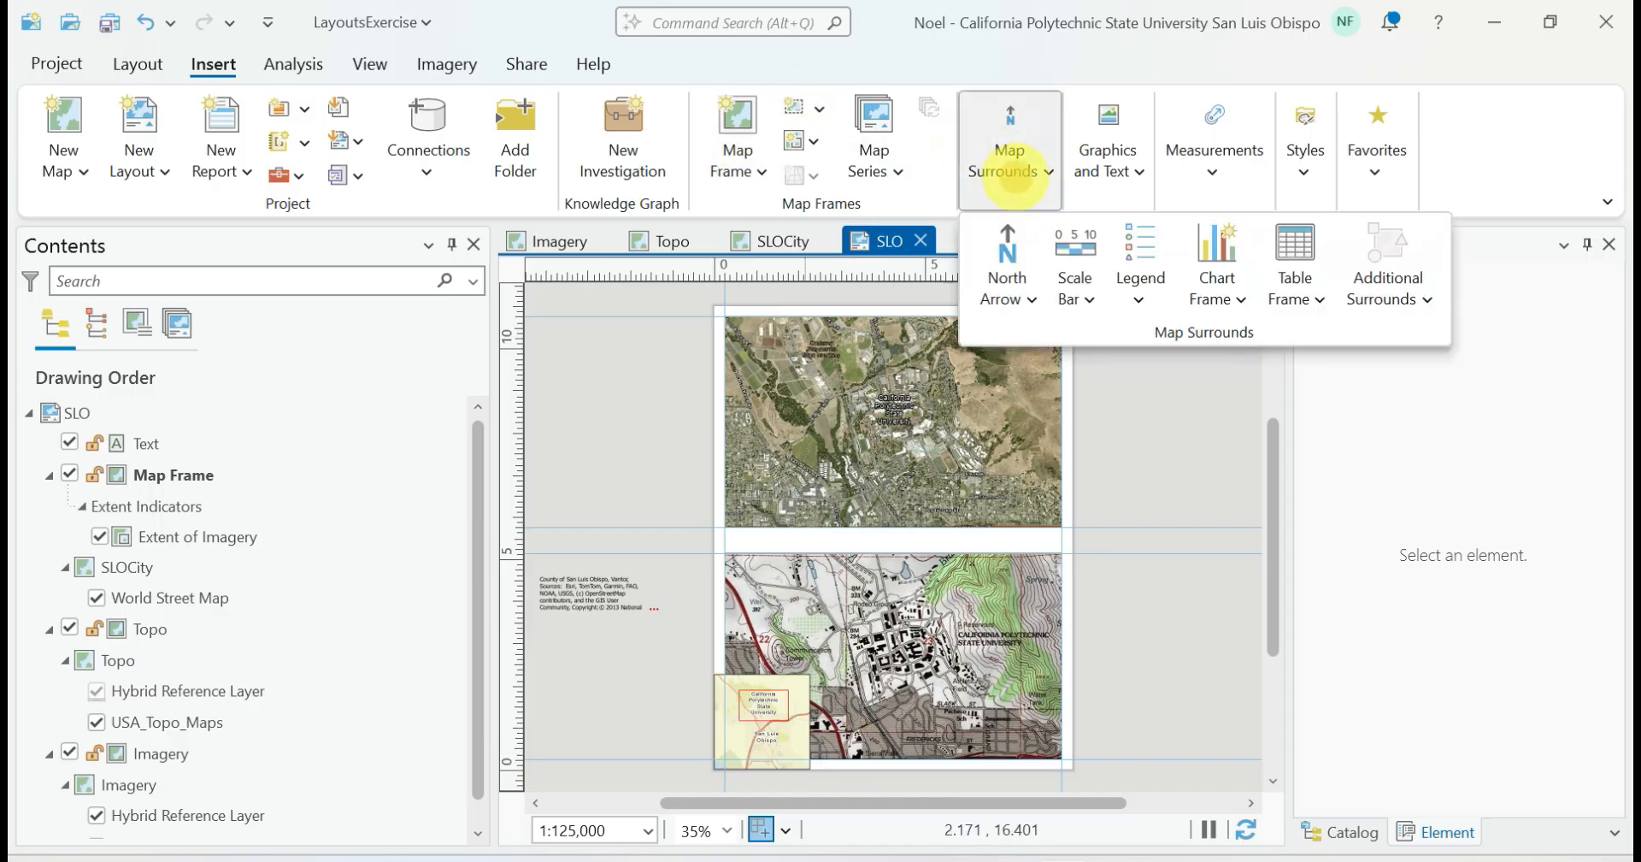
left_click(1002, 248)
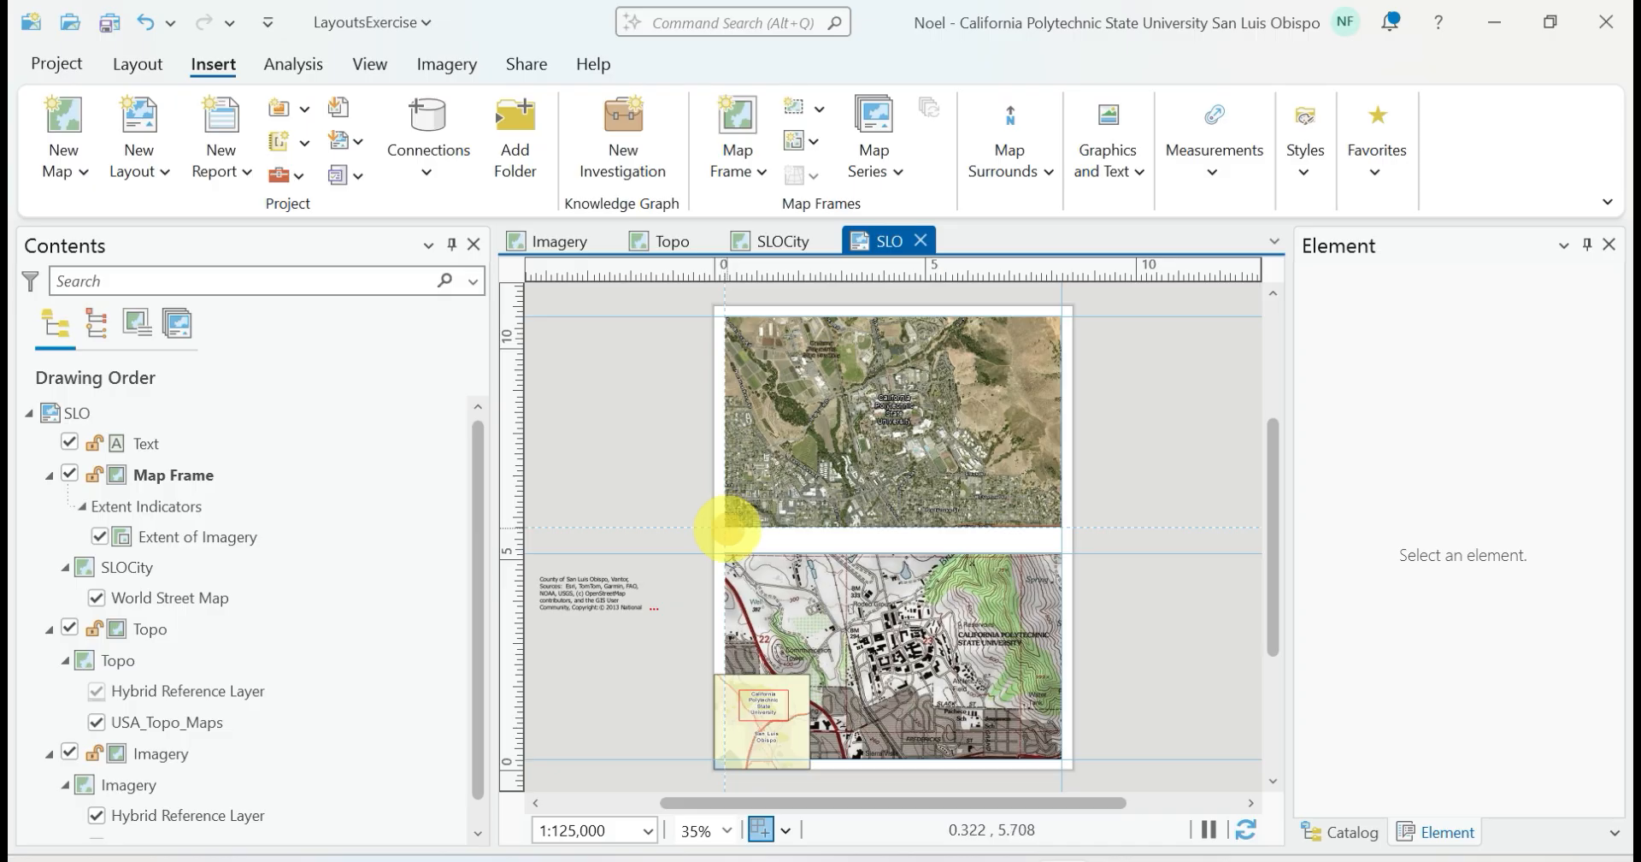
left_click(767, 554)
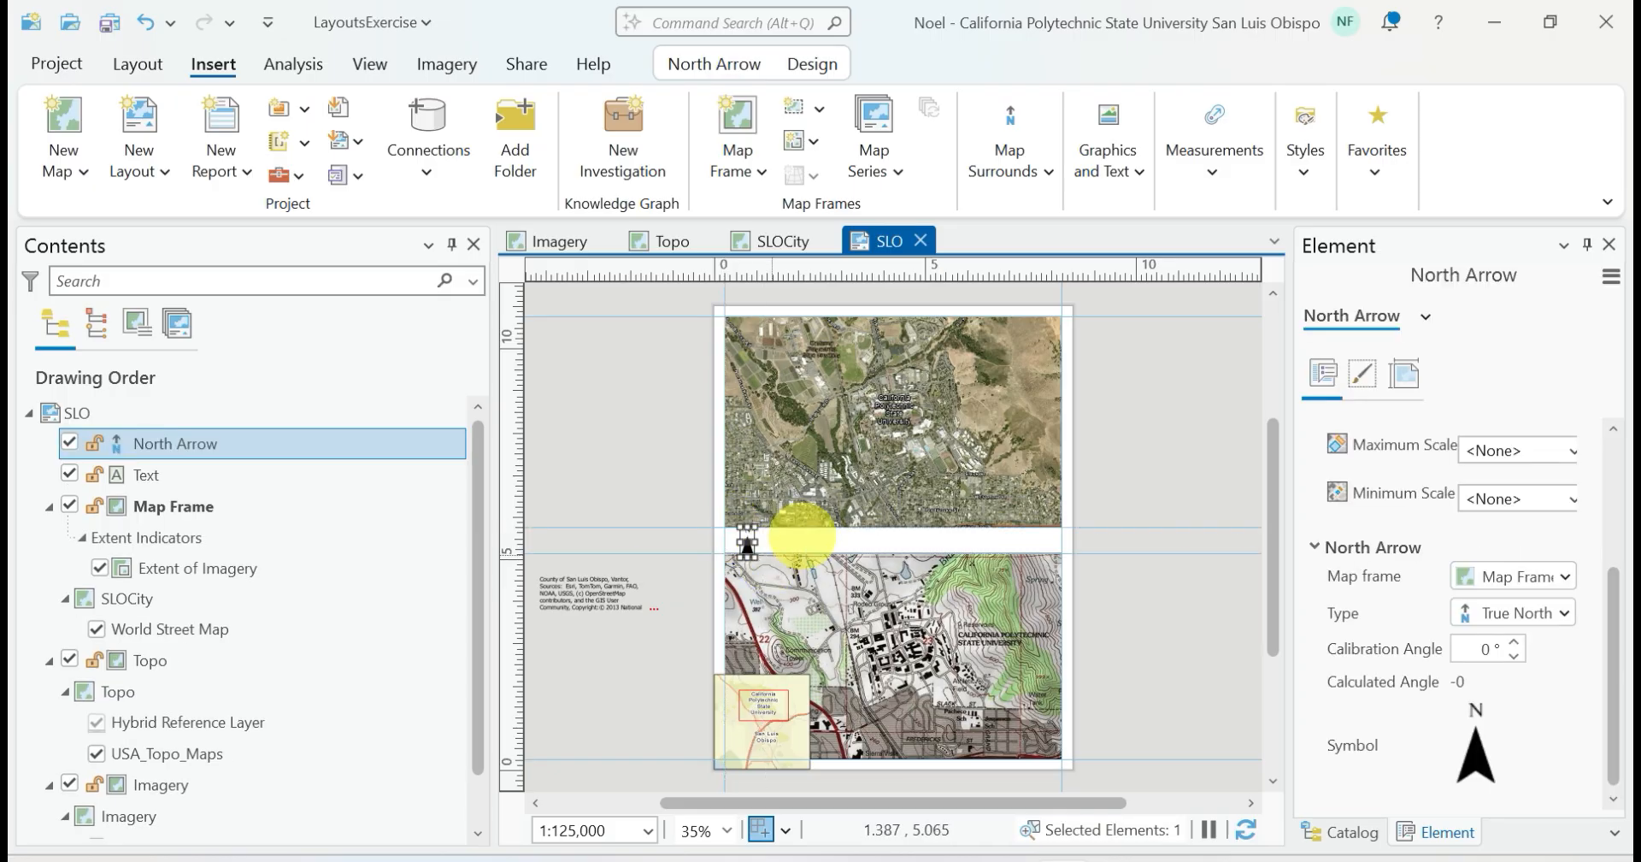
left_click(1123, 484)
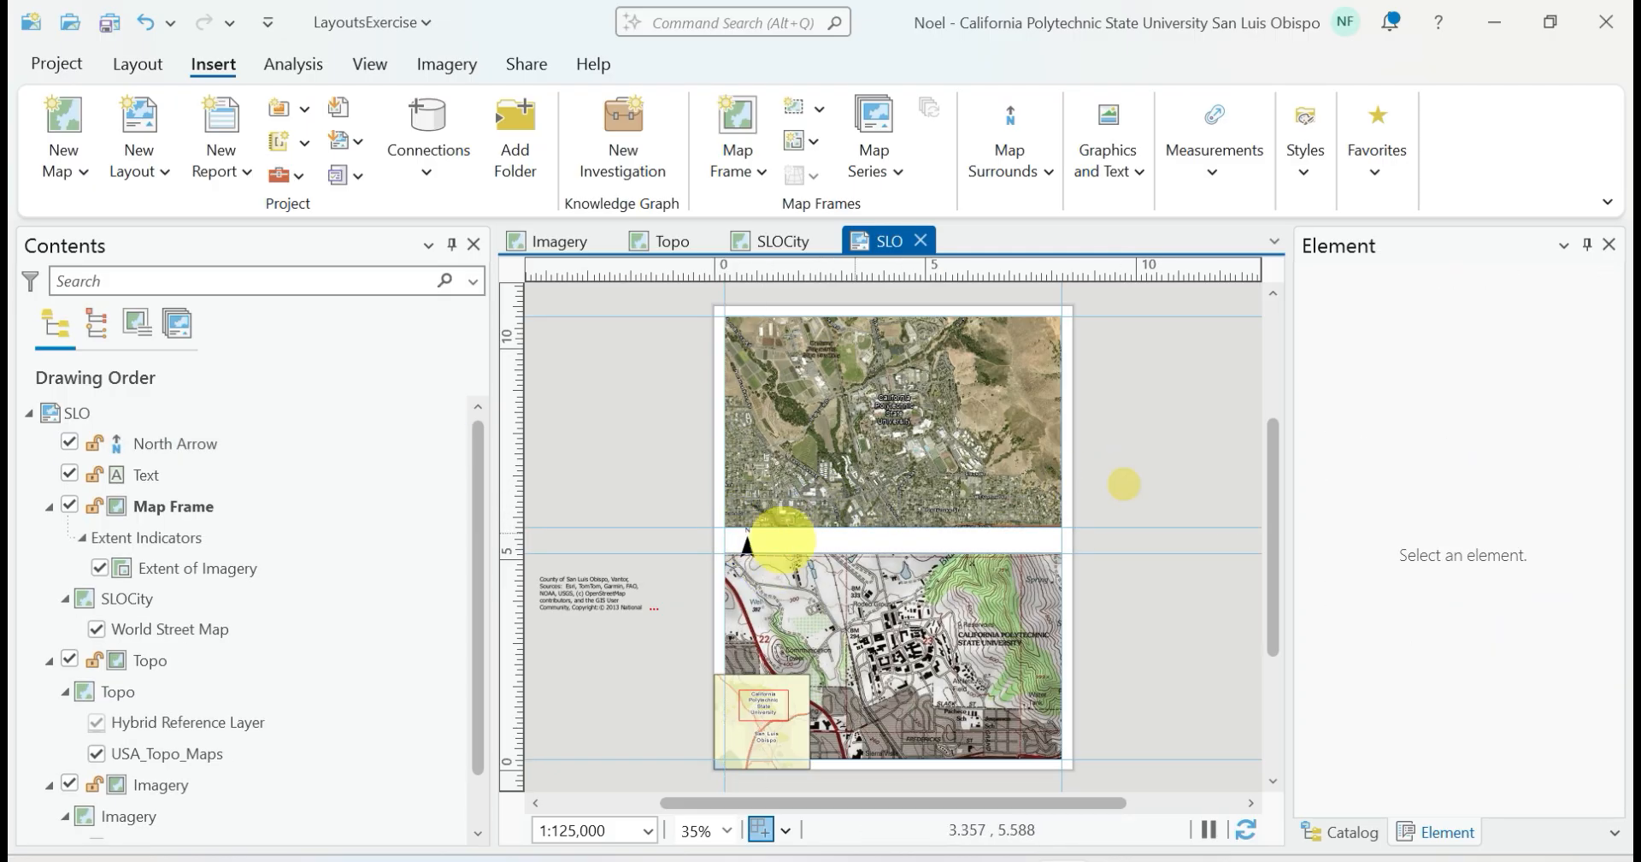
left_click(746, 543)
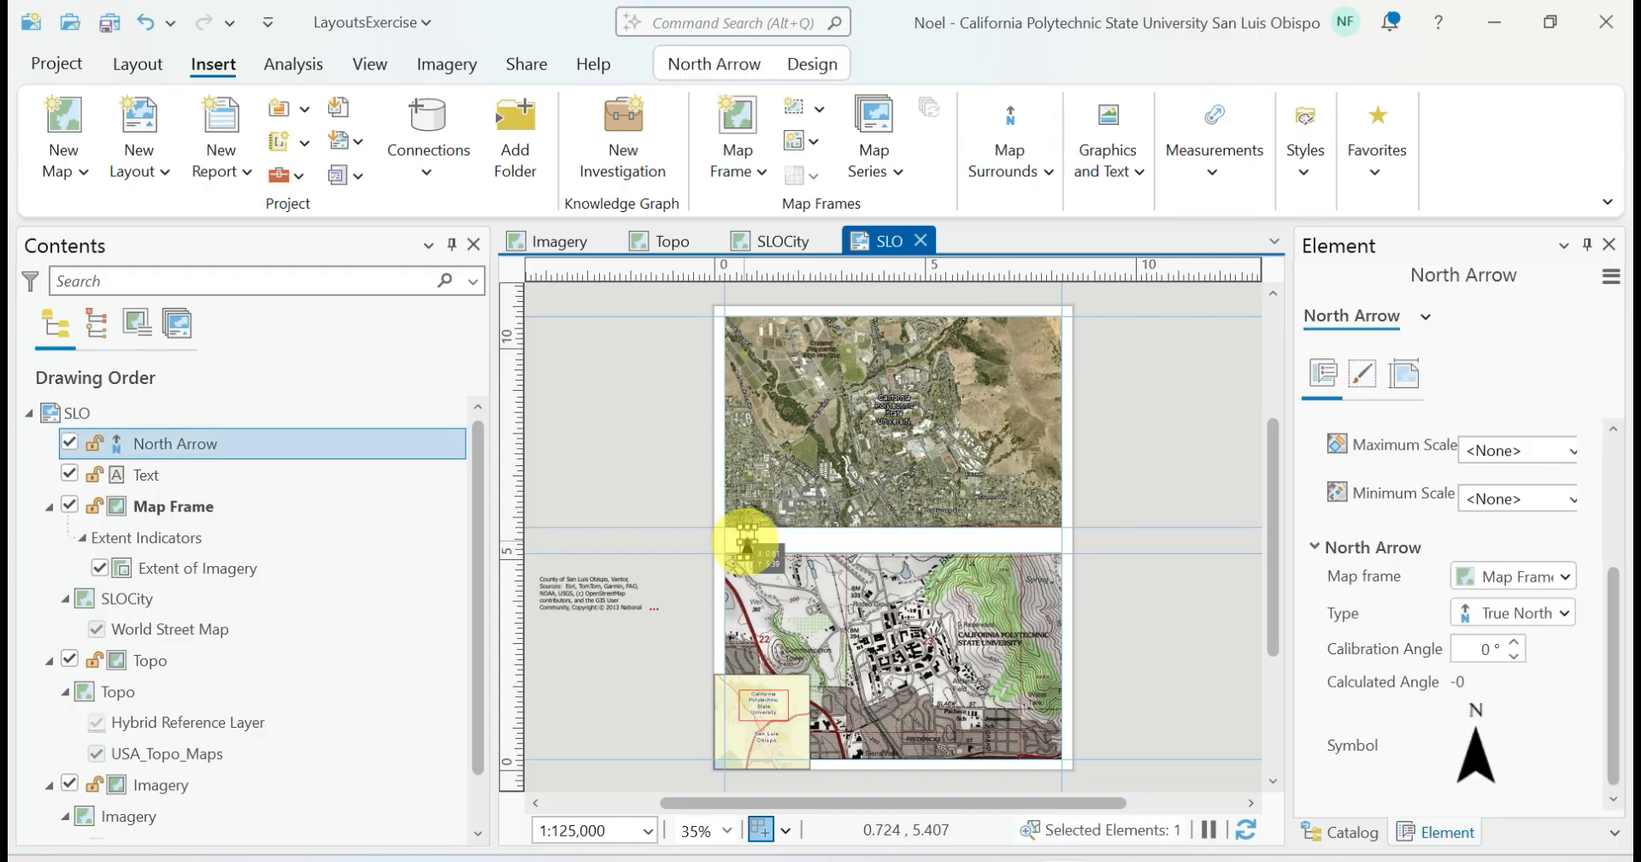
left_click_drag(747, 540, 732, 744)
left_click(652, 728)
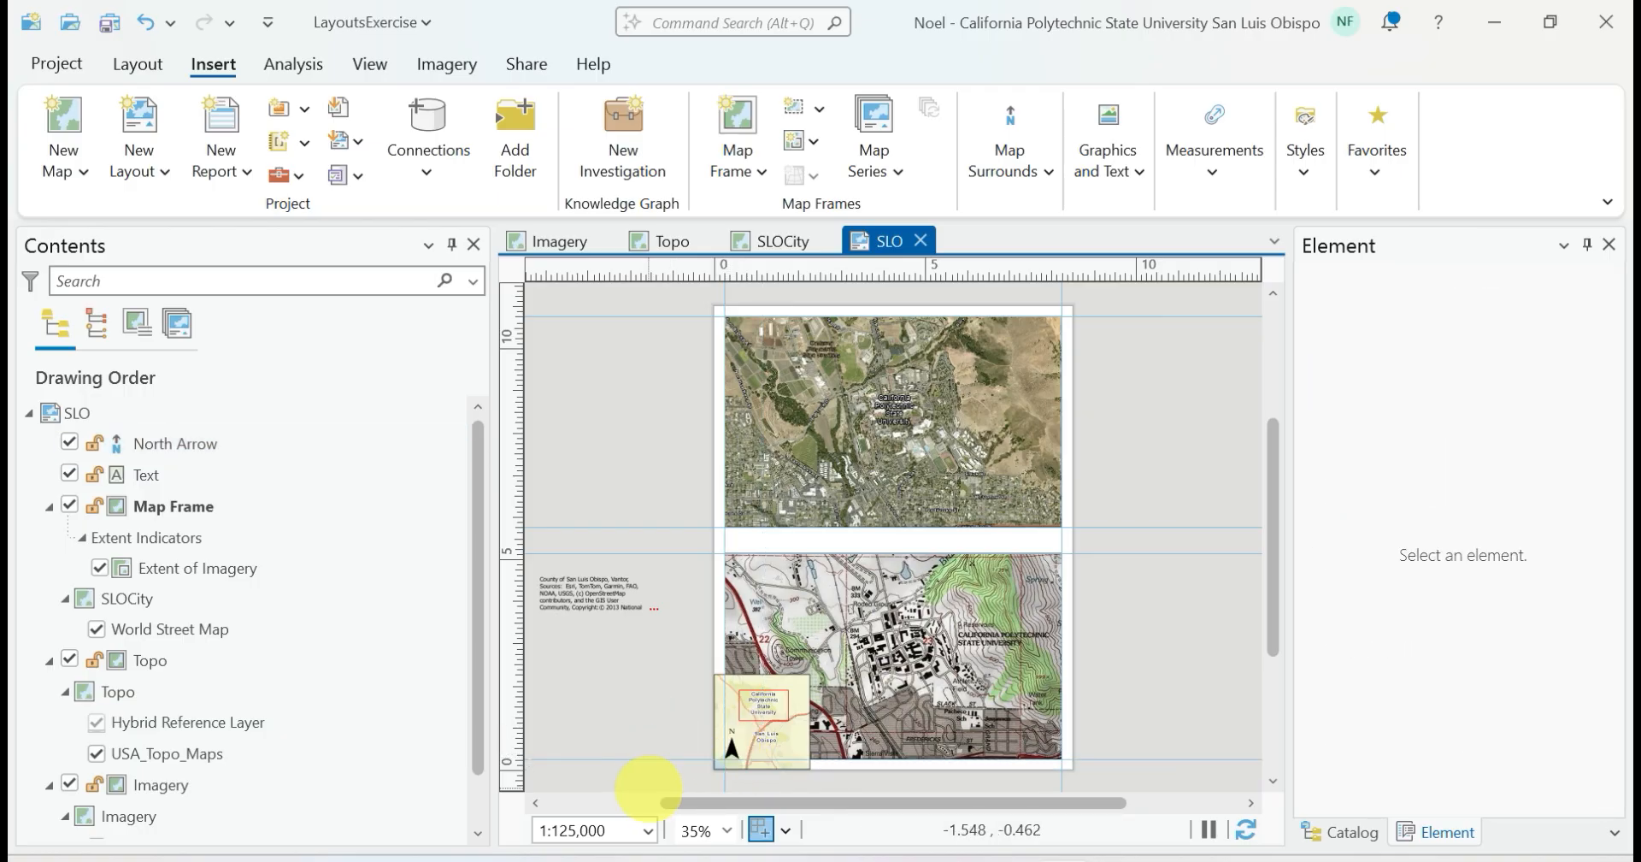
Insert a scale bar for the SLOCity map frame along the page's bottom edge, beside the inset, and deselect it
left_click(1010, 162)
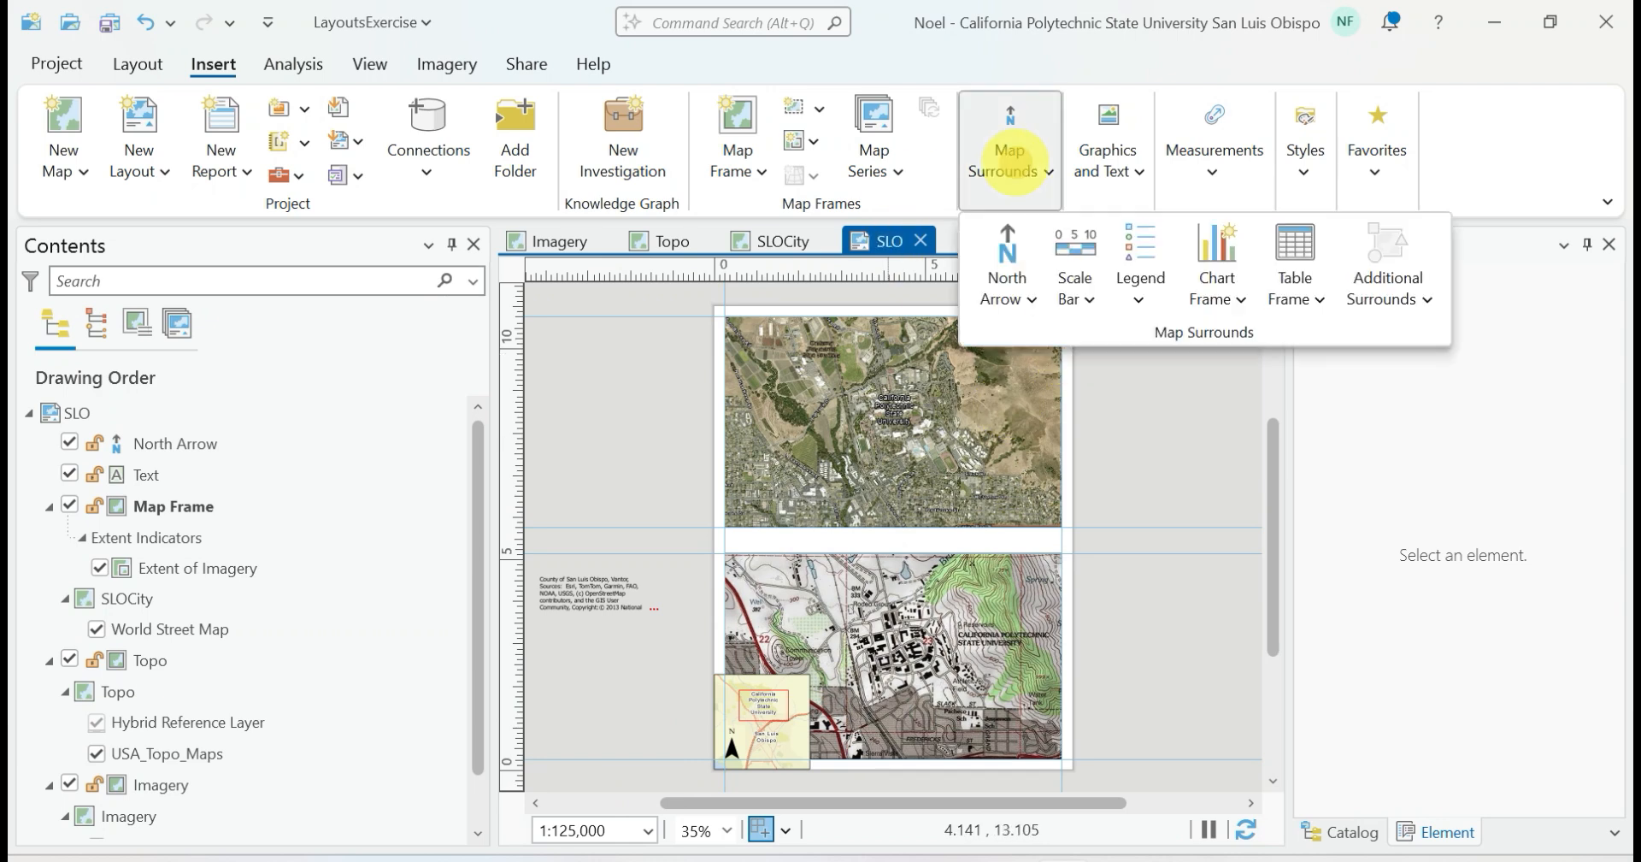
left_click(1073, 247)
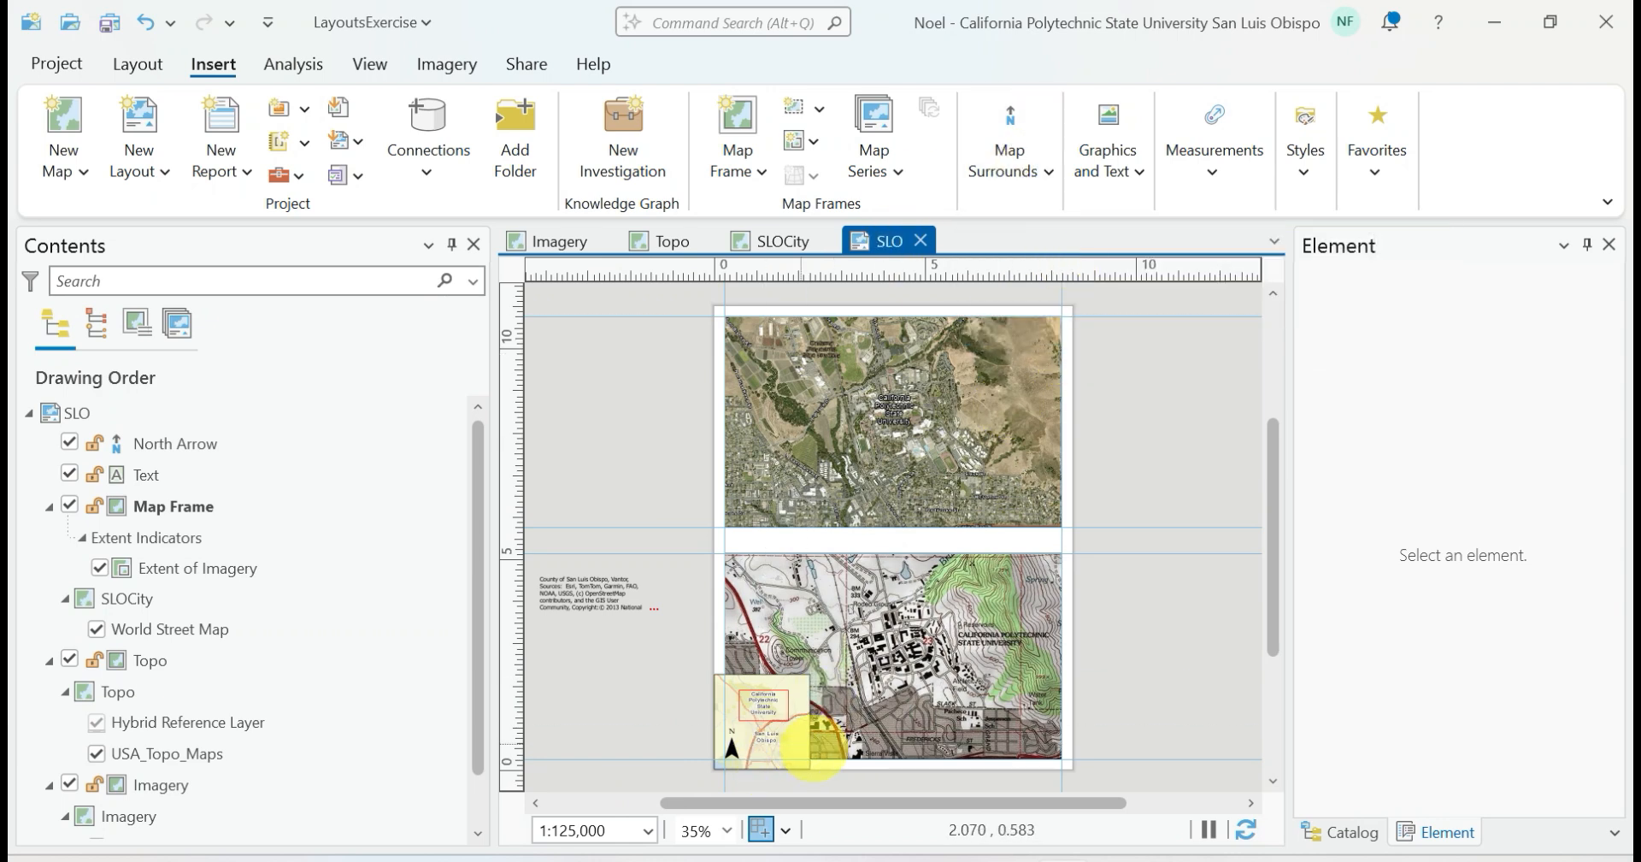
left_click_drag(818, 751, 966, 768)
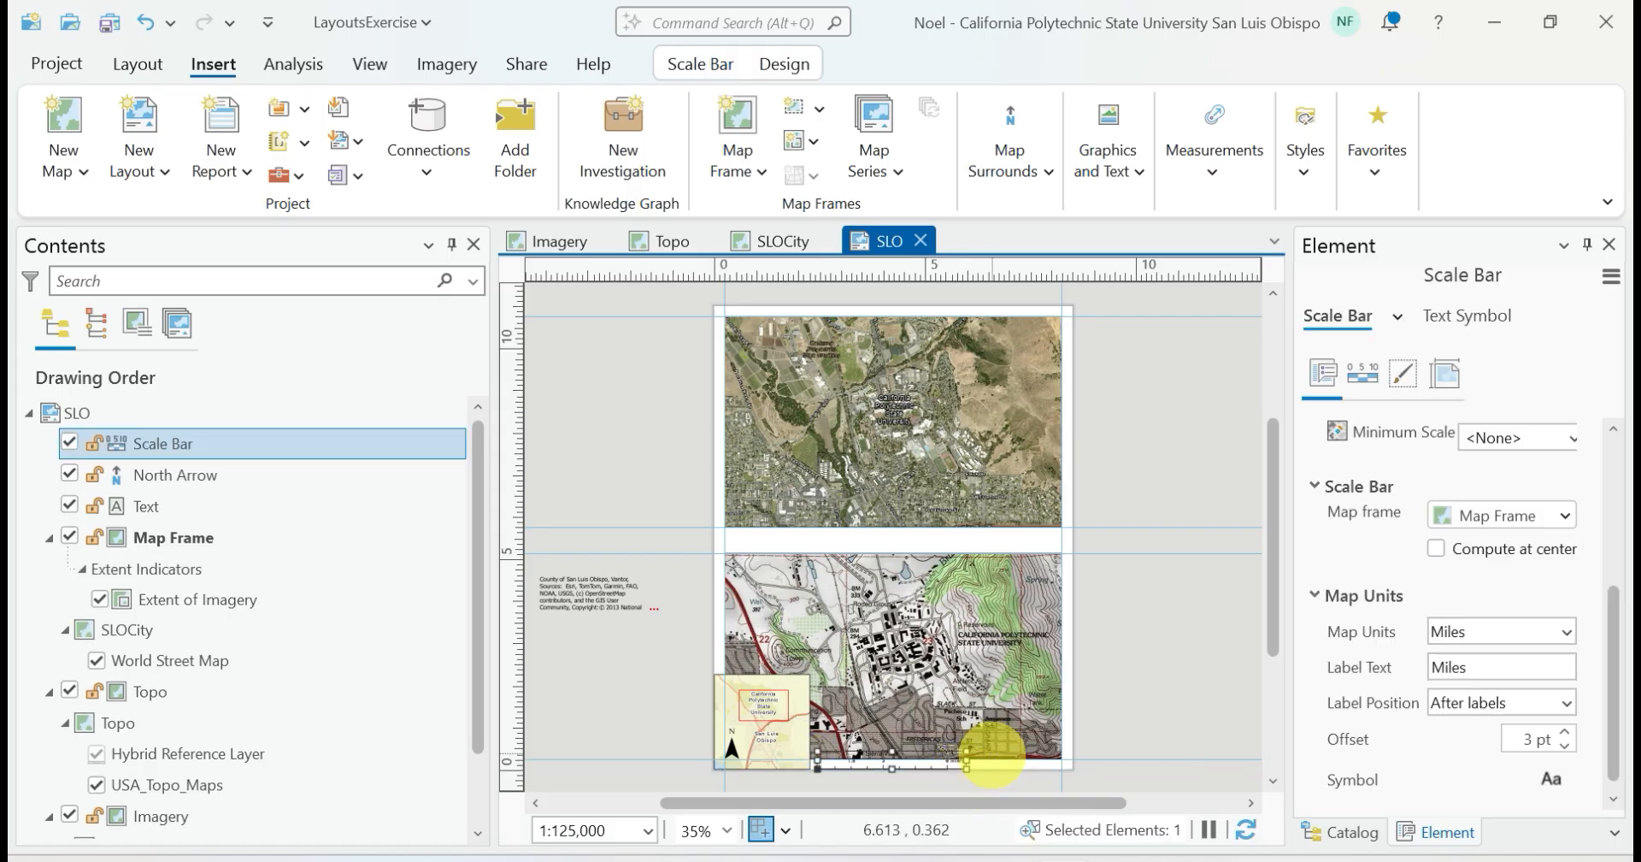
left_click(1115, 729)
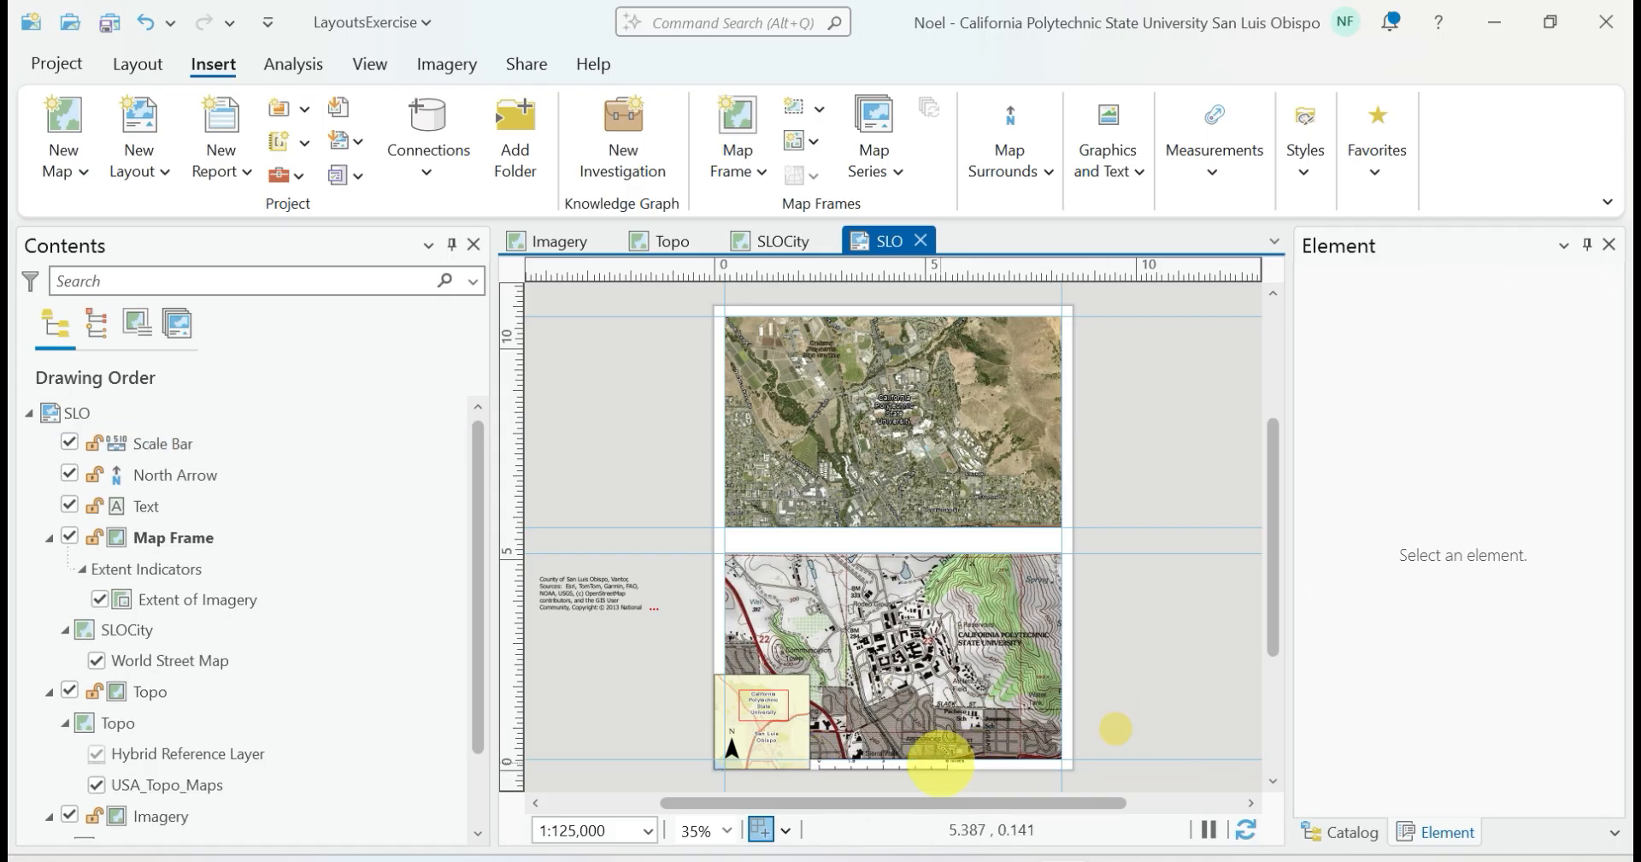
Raise the Topo map frame's lower edge to about 0.6 in above the page bottom to clear the scale bar
scroll(941, 760, "up", 3)
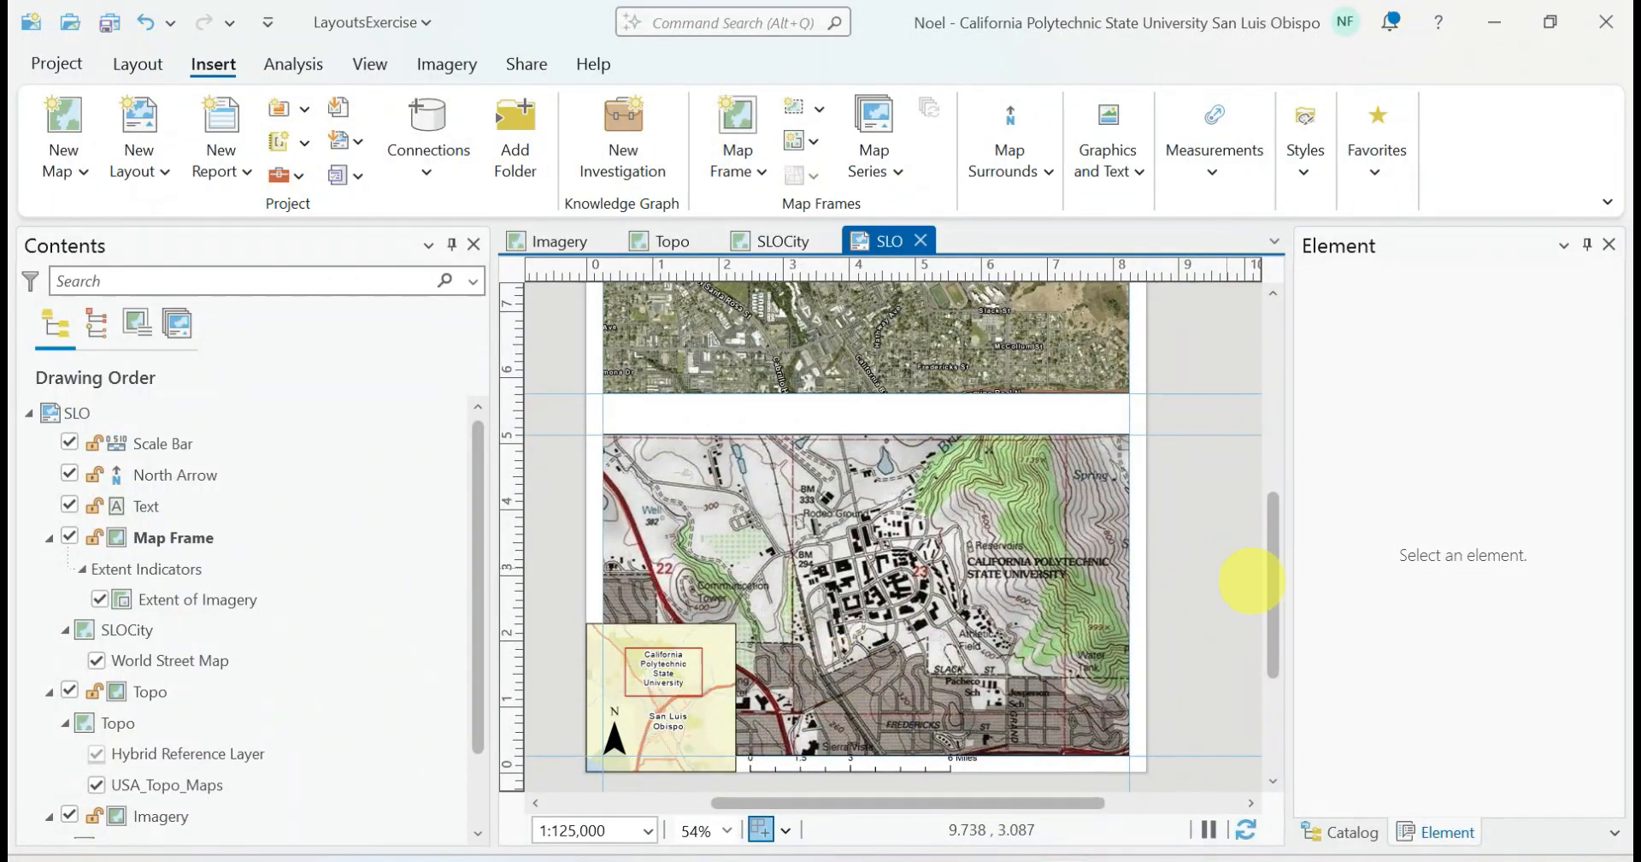
left_click_drag(1271, 586, 1264, 623)
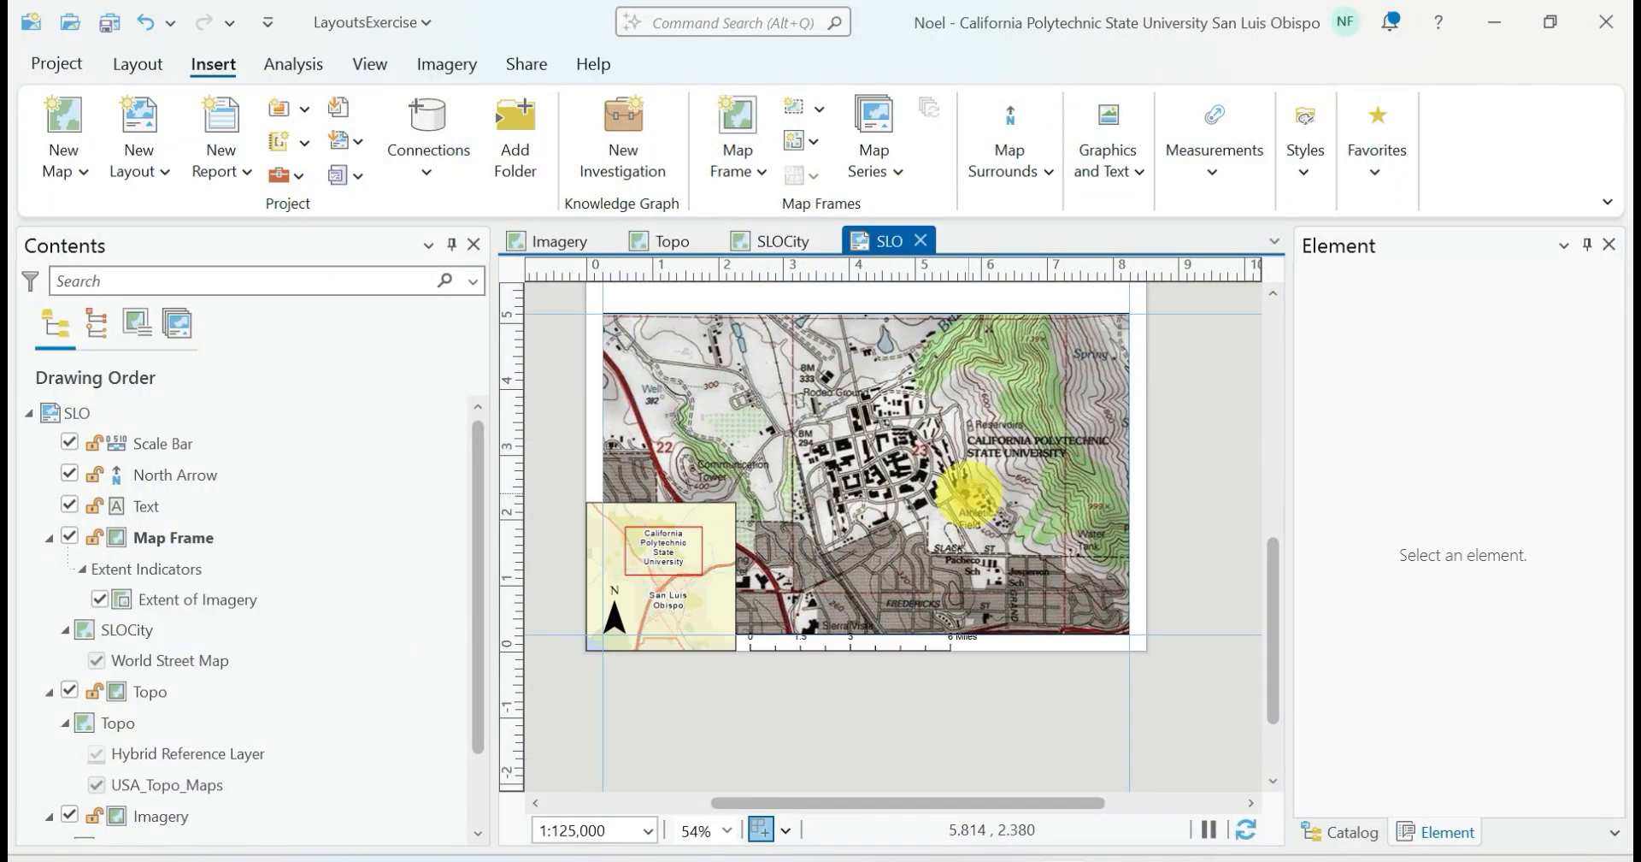
left_click(964, 492)
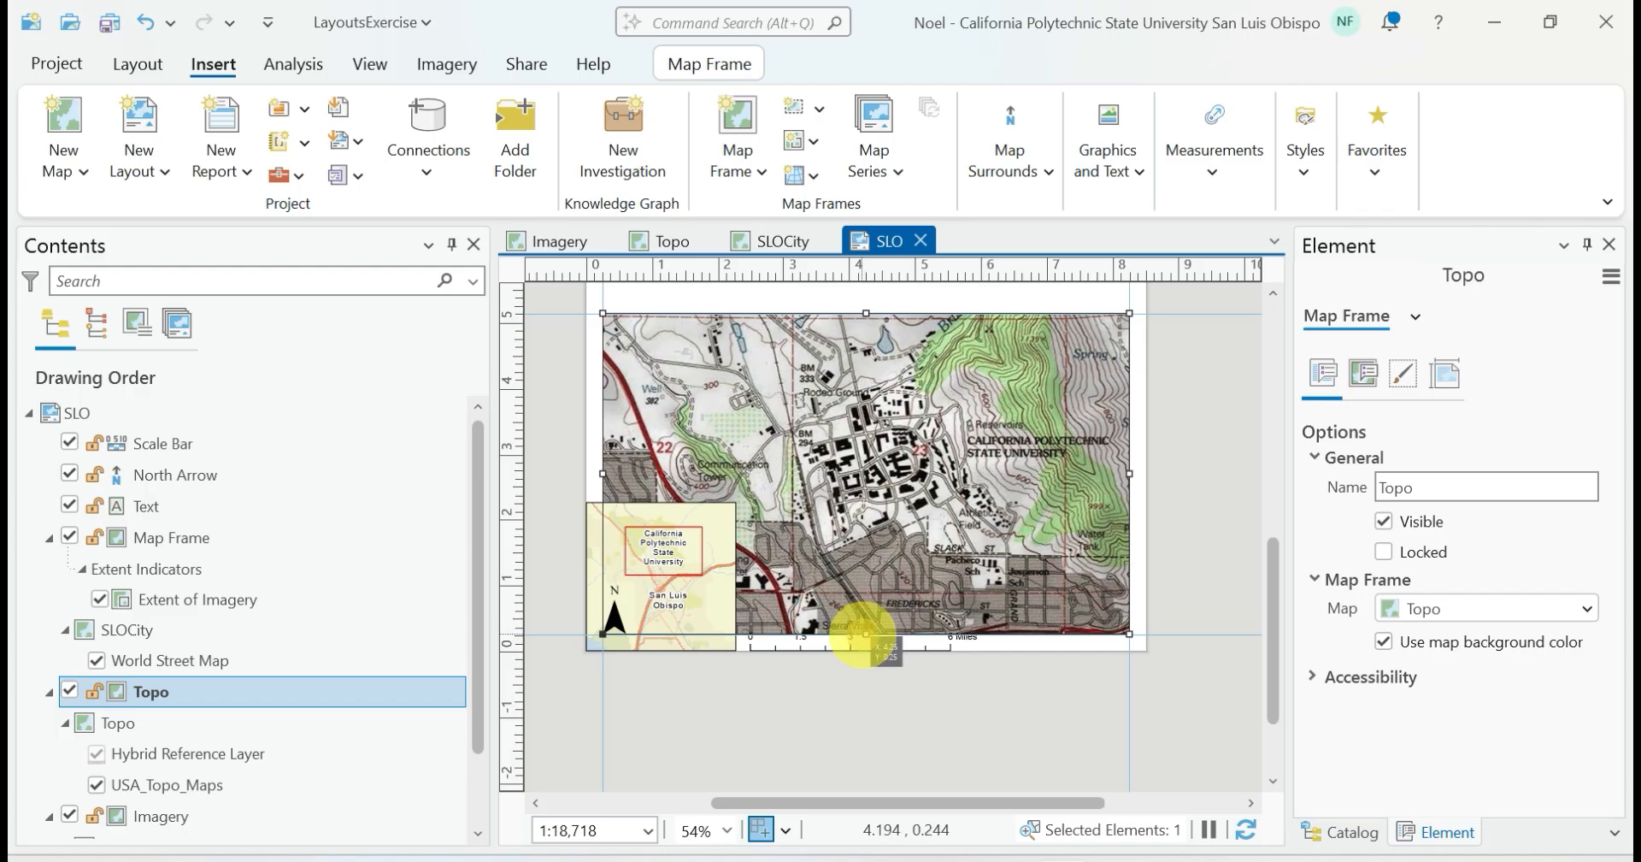
left_click_drag(866, 634, 866, 609)
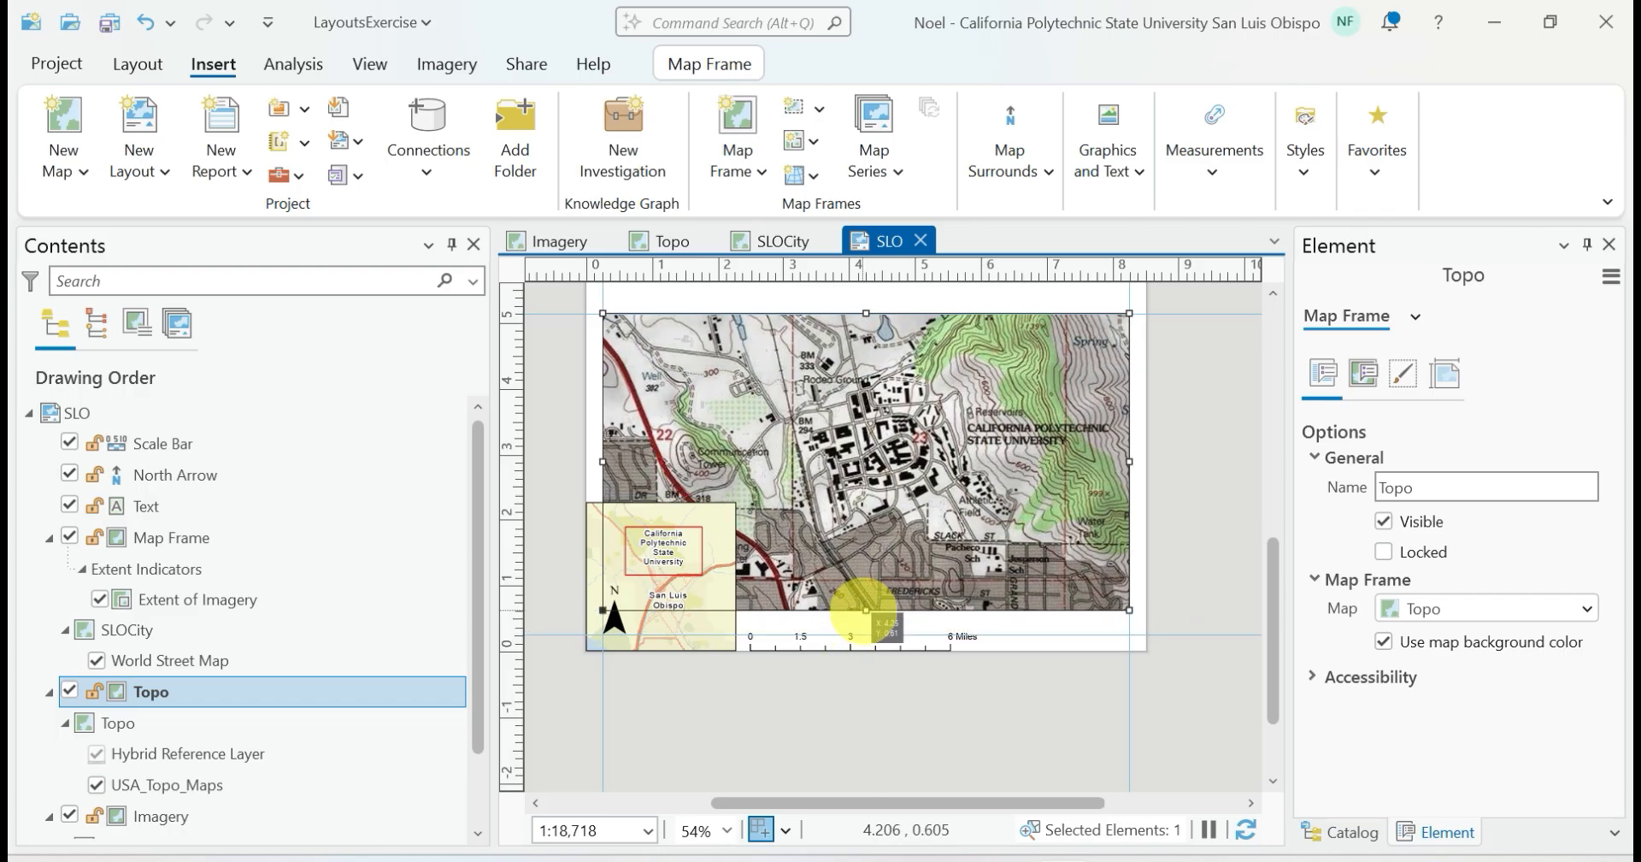
Raise the Topo frame's upper guide and edge slightly, and snap its lower edge to a horizontal guide moved to 0.625 in
left_click_drag(512, 313, 513, 303)
left_click_drag(866, 313, 866, 305)
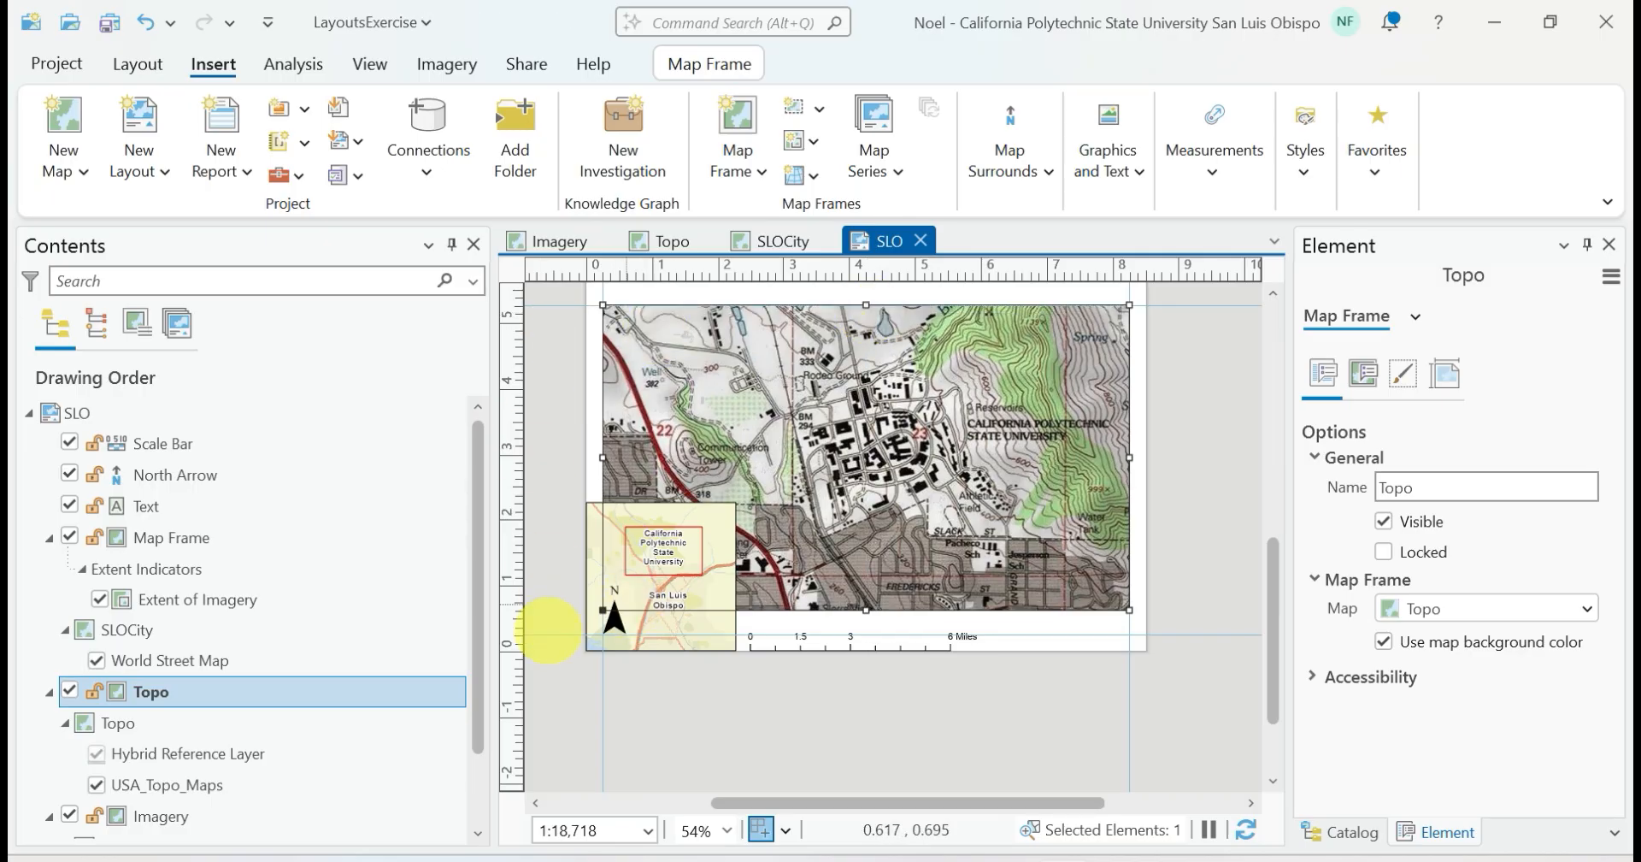
left_click_drag(513, 634, 513, 610)
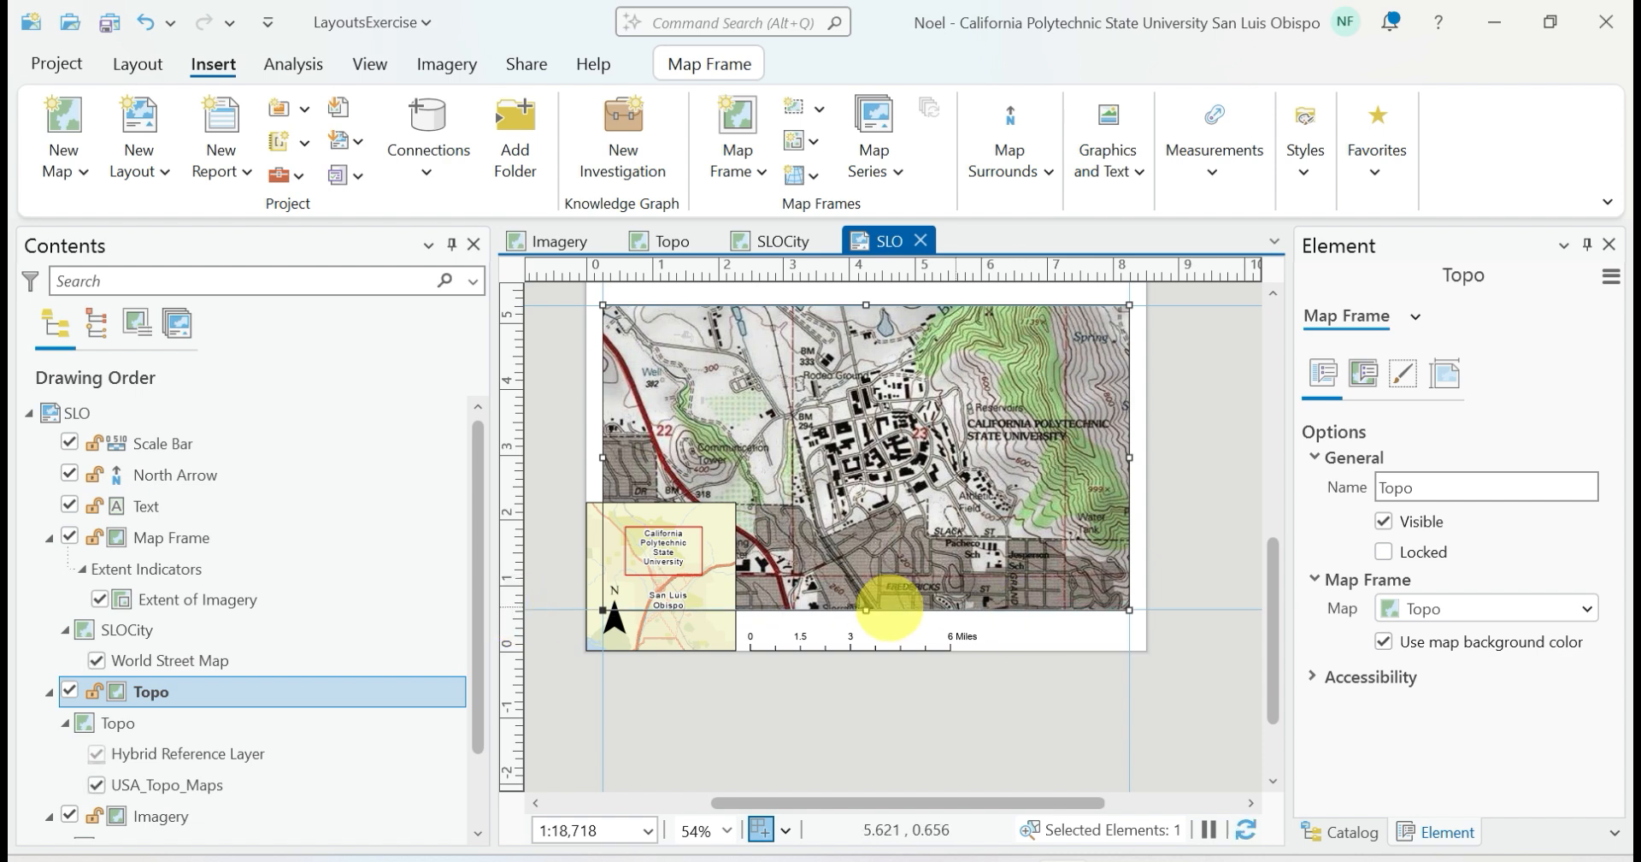
left_click_drag(866, 610, 866, 608)
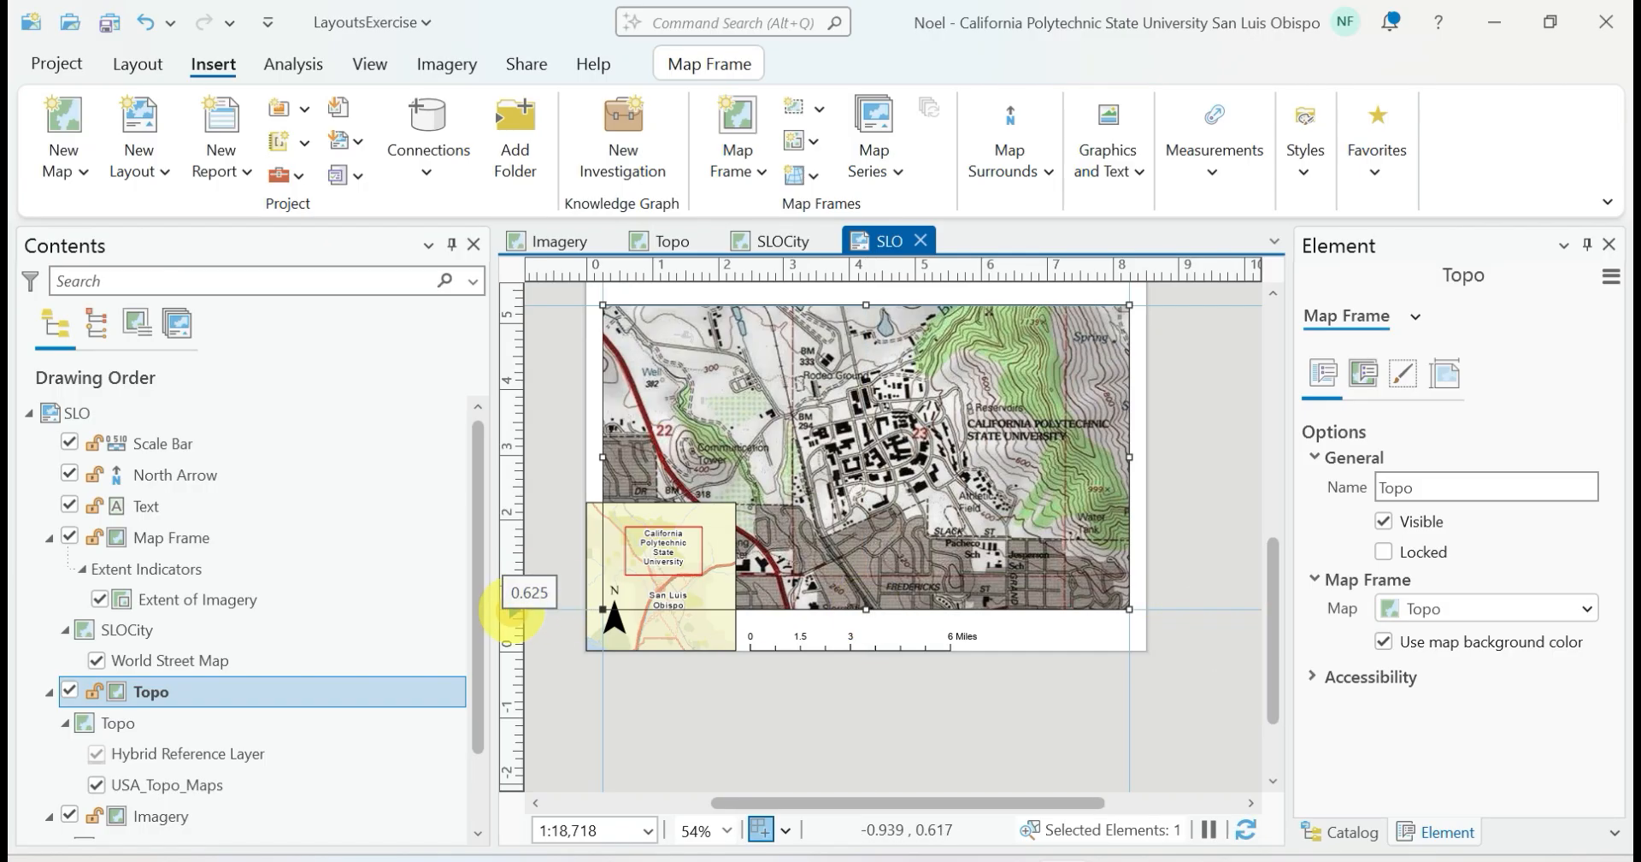
left_click(24, 861)
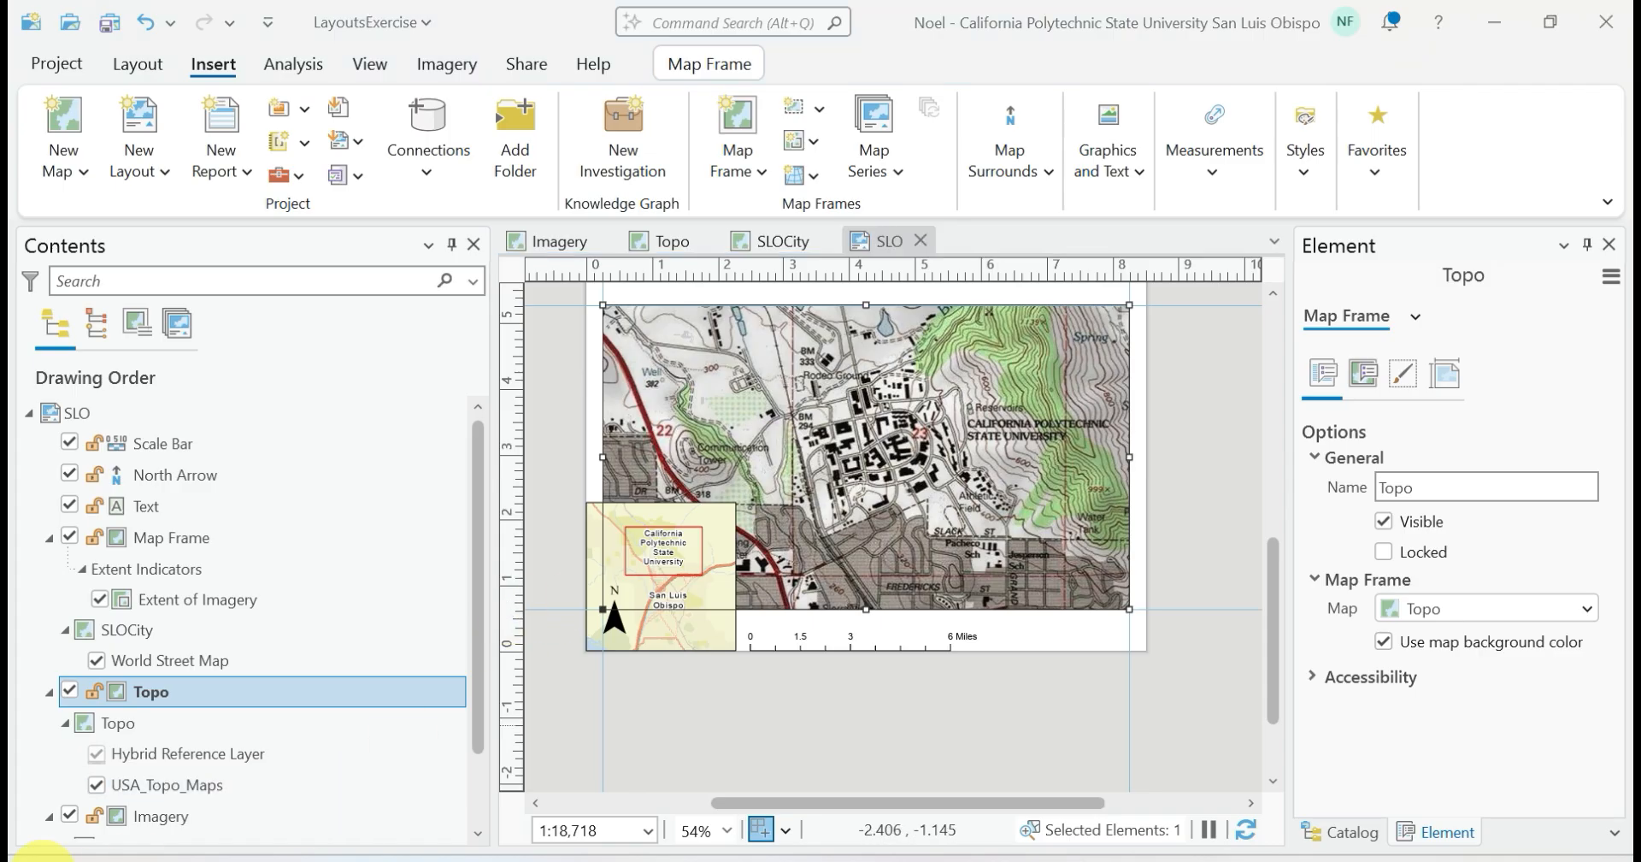
Move the upper guide to just below the Imagery frame and stretch the Topo frame's upper edge to meet it
left_click_drag(512, 303, 513, 288)
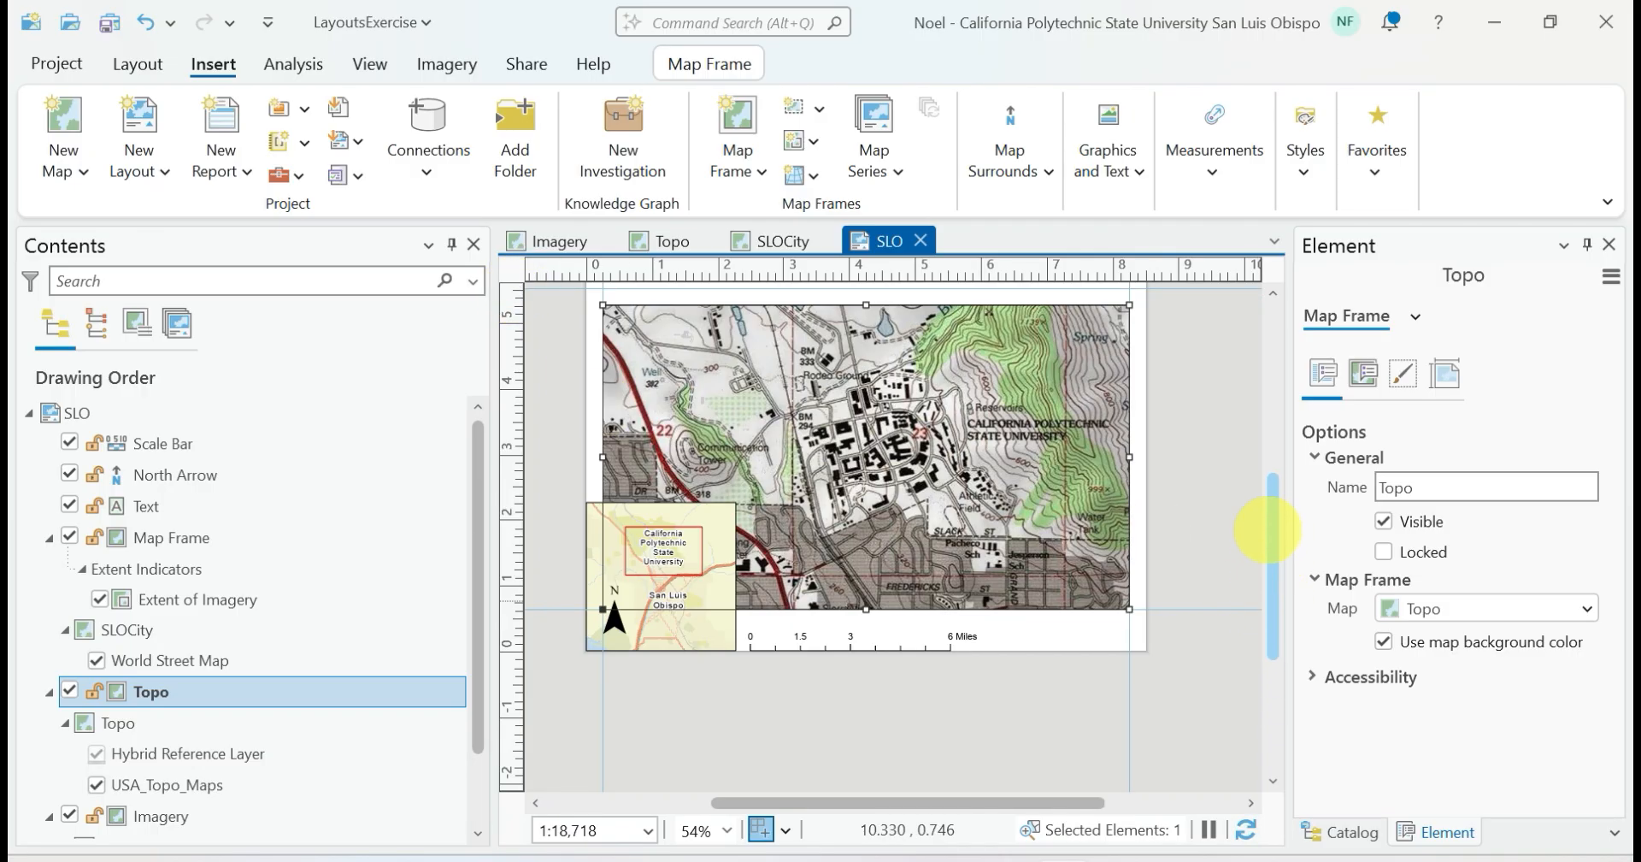
scroll(1268, 531, "up", 3)
left_click_drag(513, 498, 513, 487)
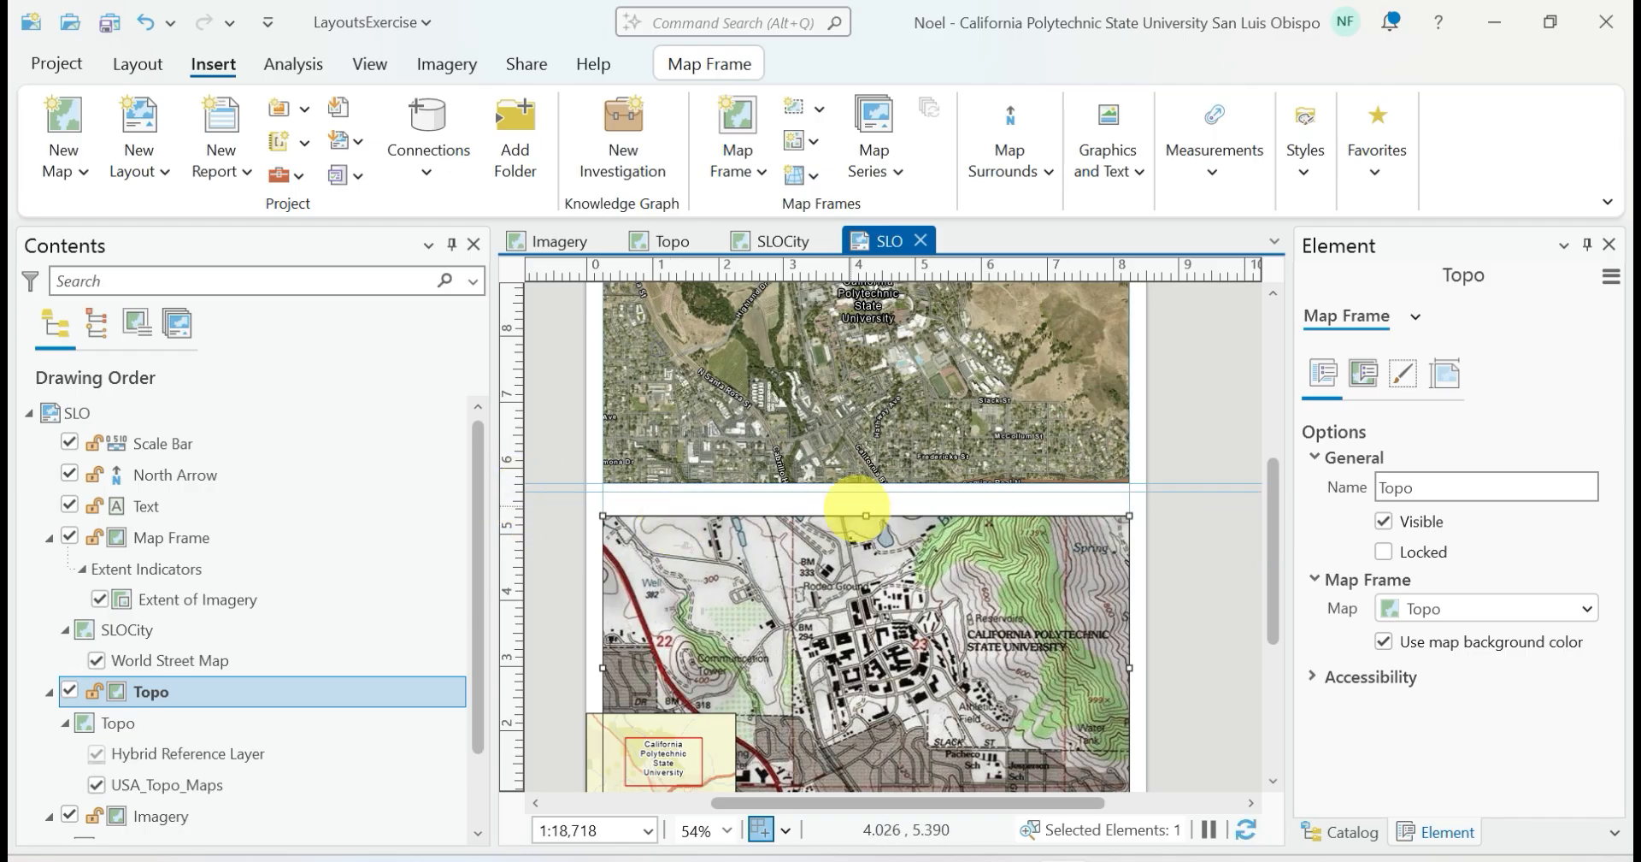
left_click_drag(866, 516, 866, 491)
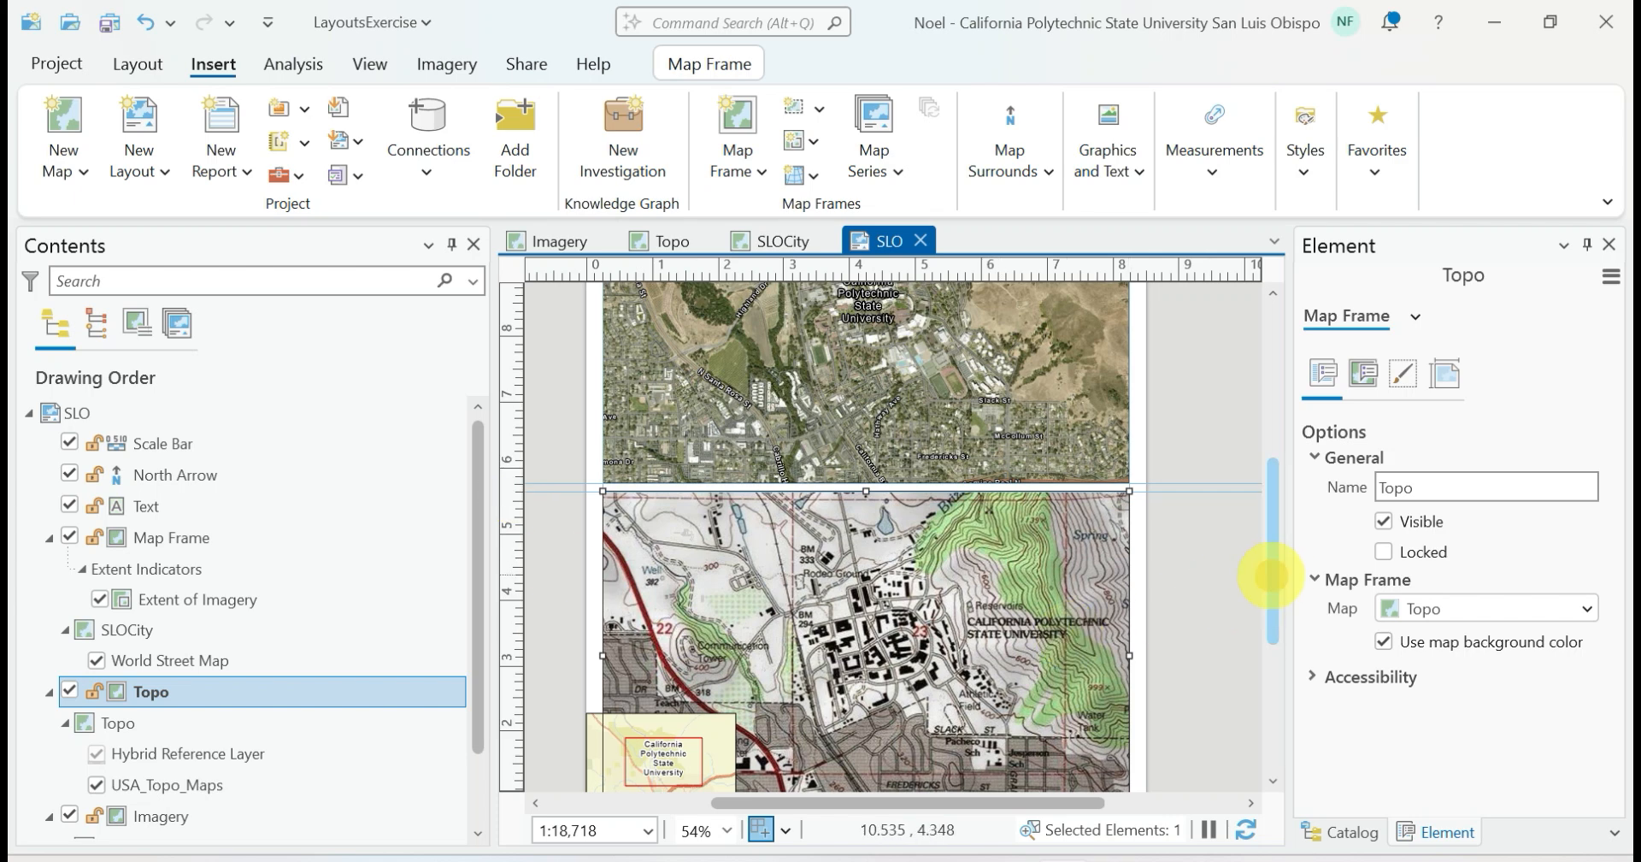
scroll(1271, 621, "down", 3)
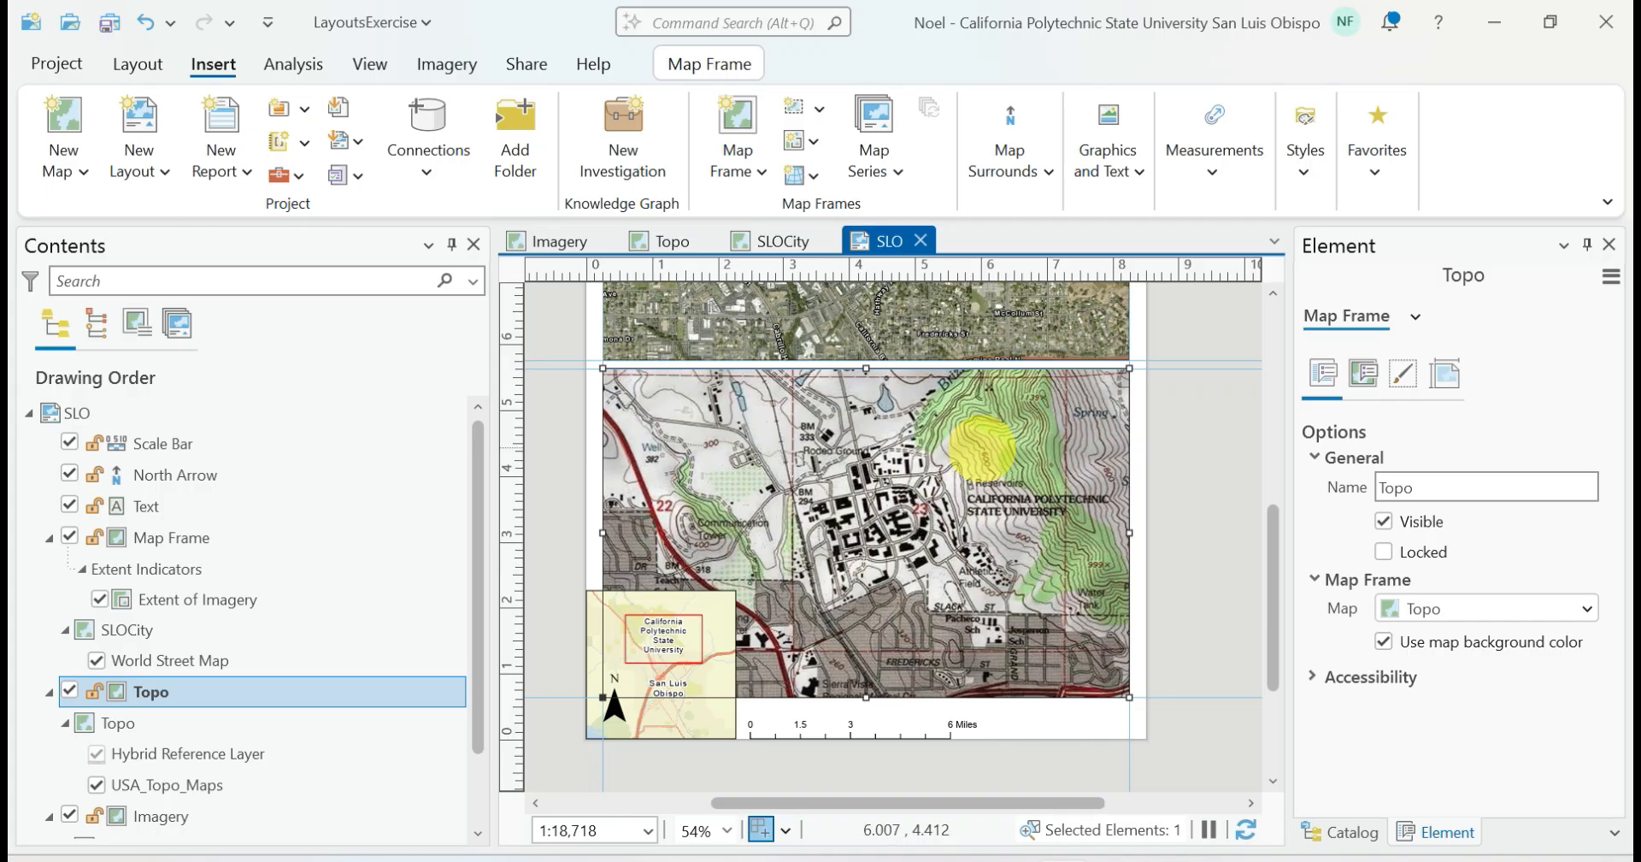
Shift the scale bar away from the SLOCity inset and move the north arrow into the gap between them
left_click(853, 726)
left_click_drag(827, 728, 860, 725)
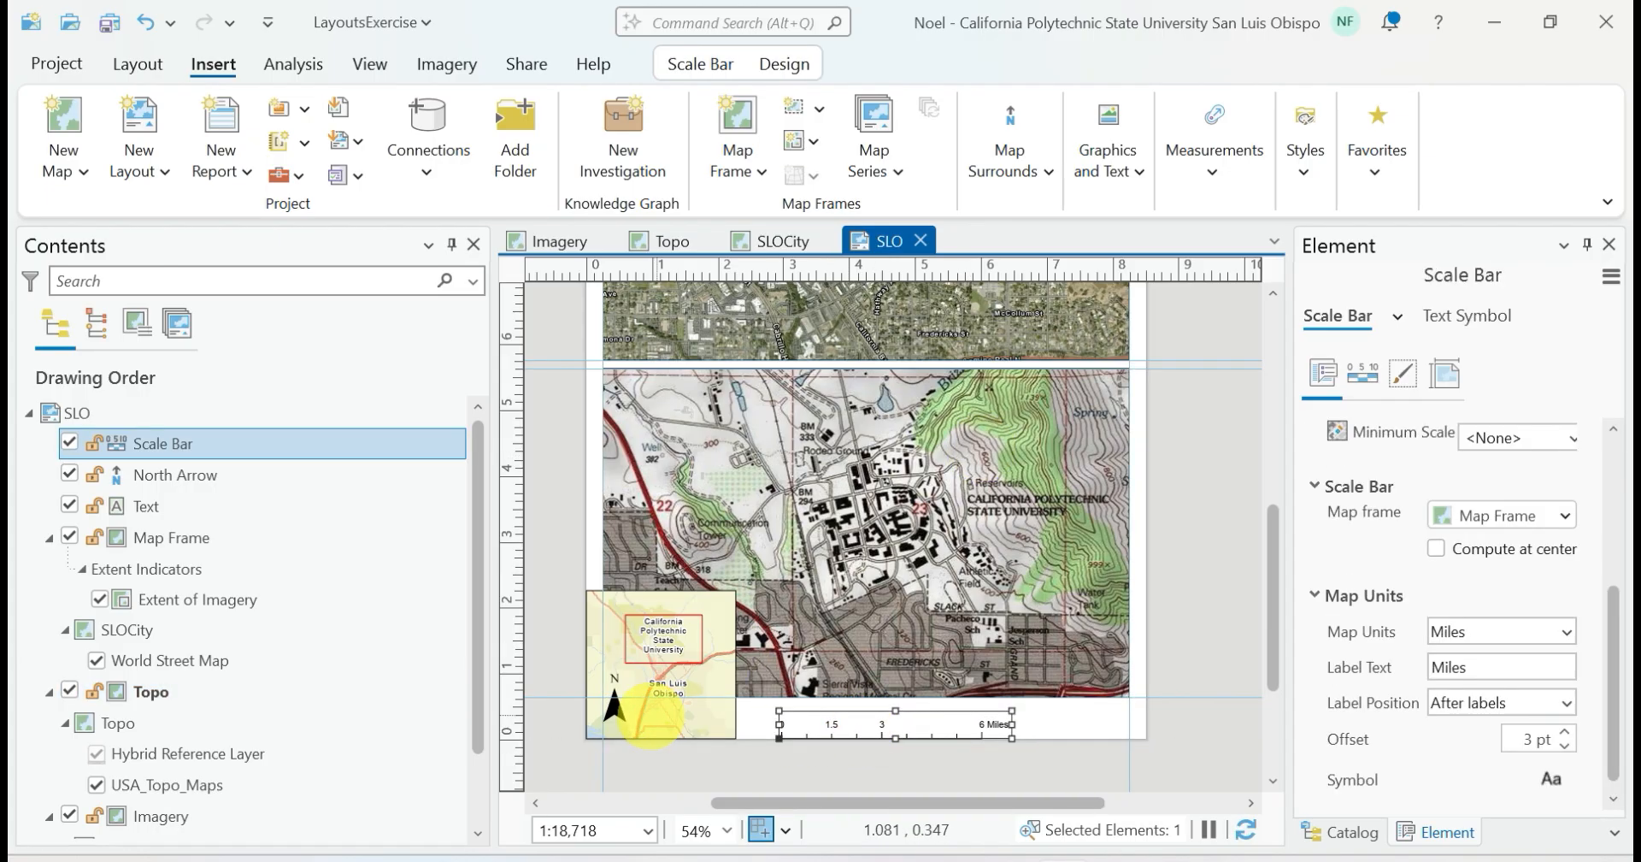
left_click(615, 704)
left_click_drag(615, 702, 746, 716)
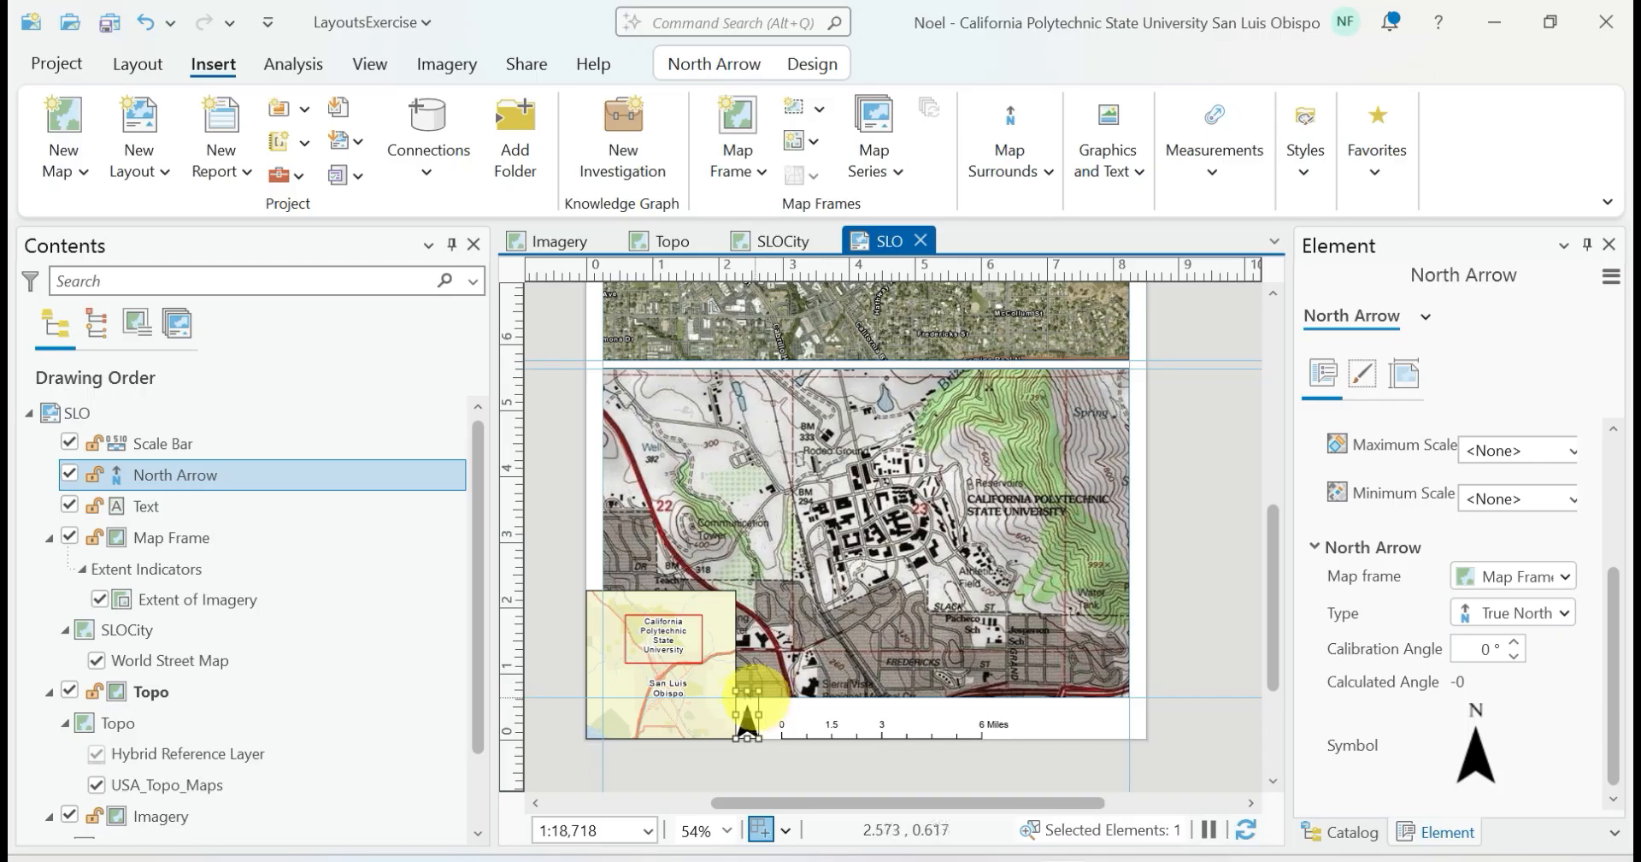
Shrink the north arrow to fit the strip below the Topo frame and deselect it
left_click_drag(757, 692, 751, 705)
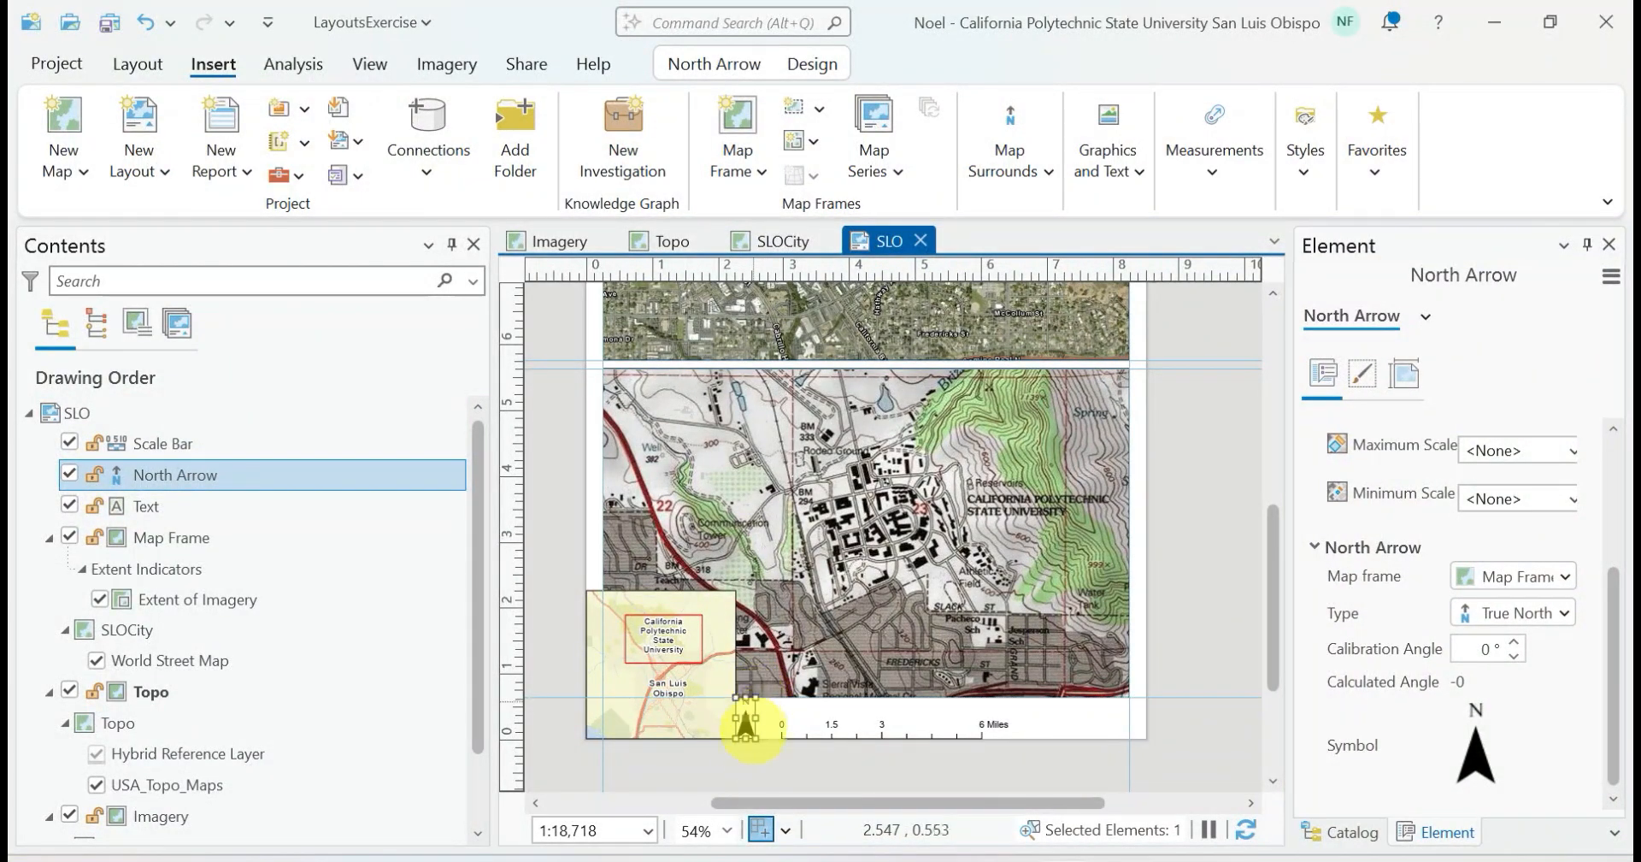
left_click(753, 752)
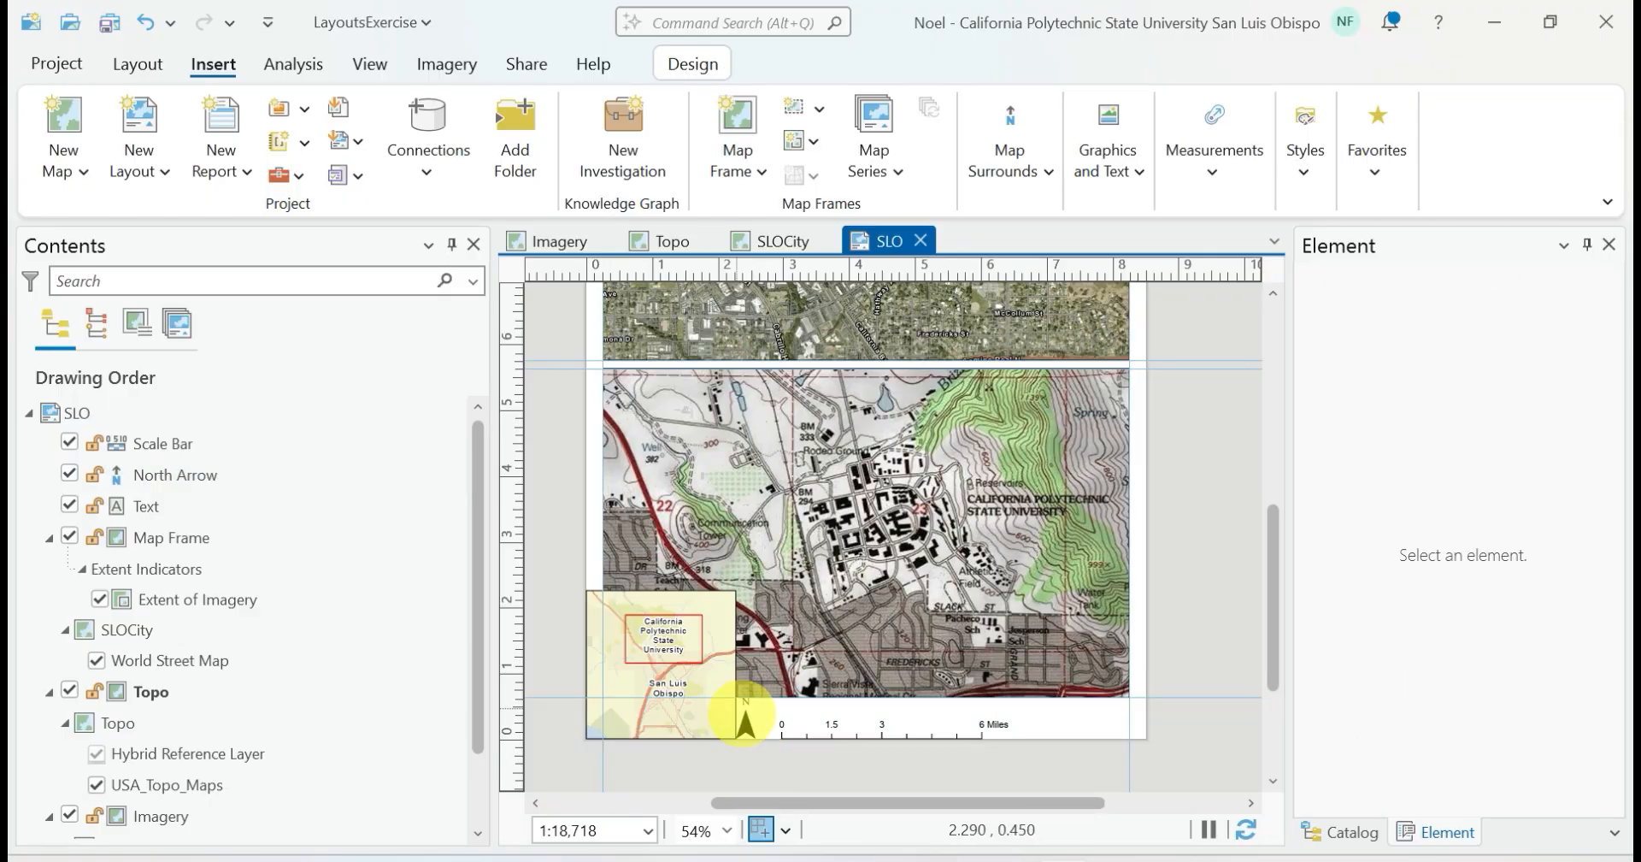
left_click(743, 714)
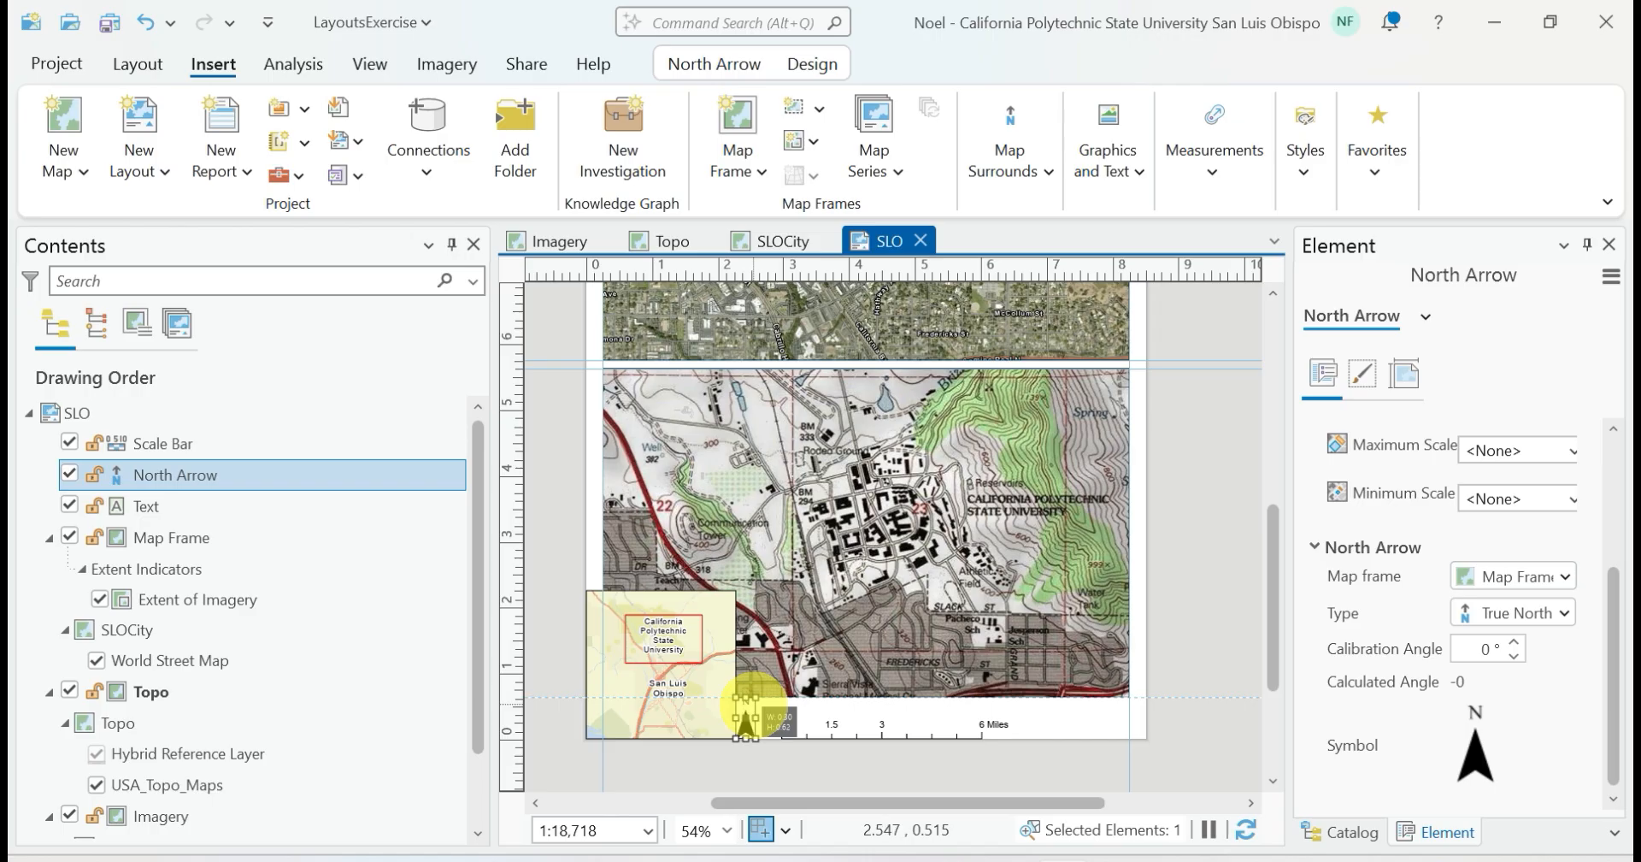
left_click_drag(752, 706, 757, 703)
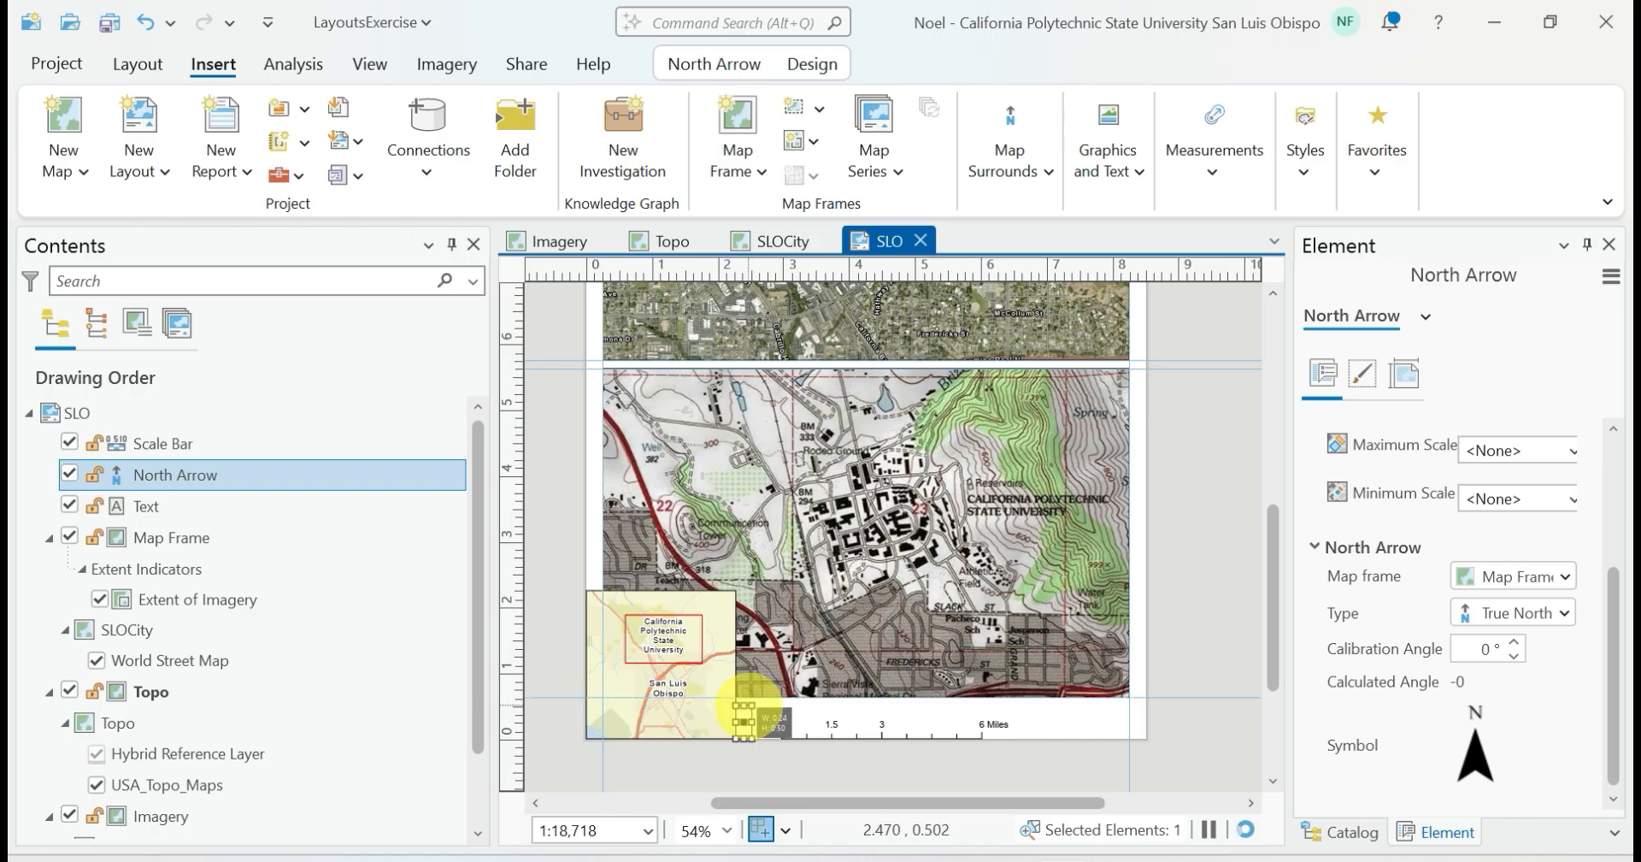
left_click(746, 753)
Nudge the scale bar closer to the north arrow and review its division, number and bar properties
left_click(833, 723)
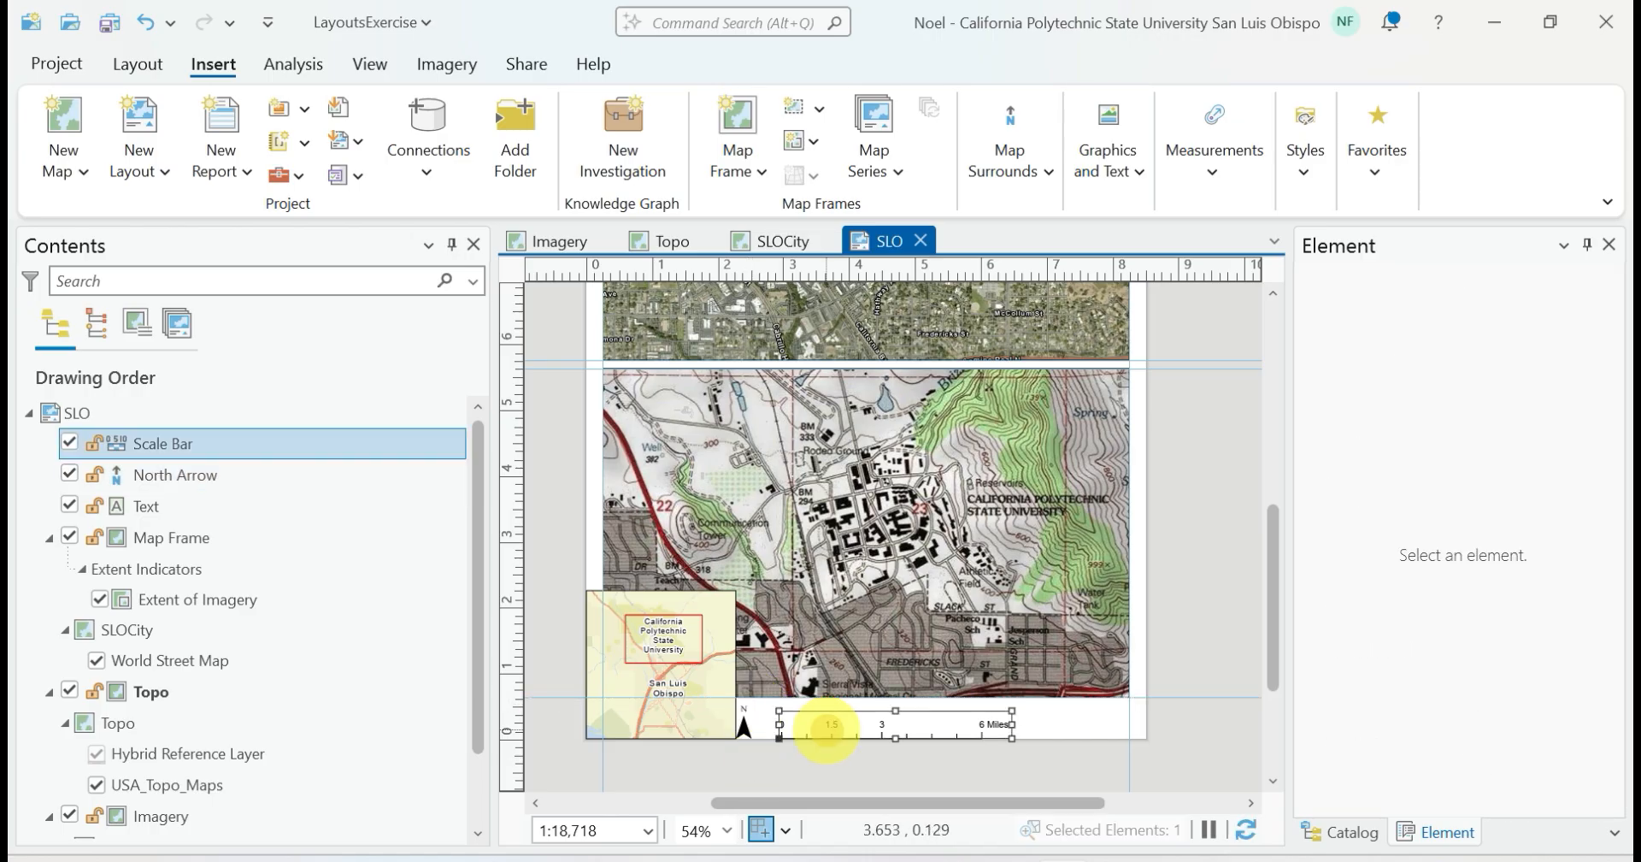
left_click_drag(870, 730, 857, 728)
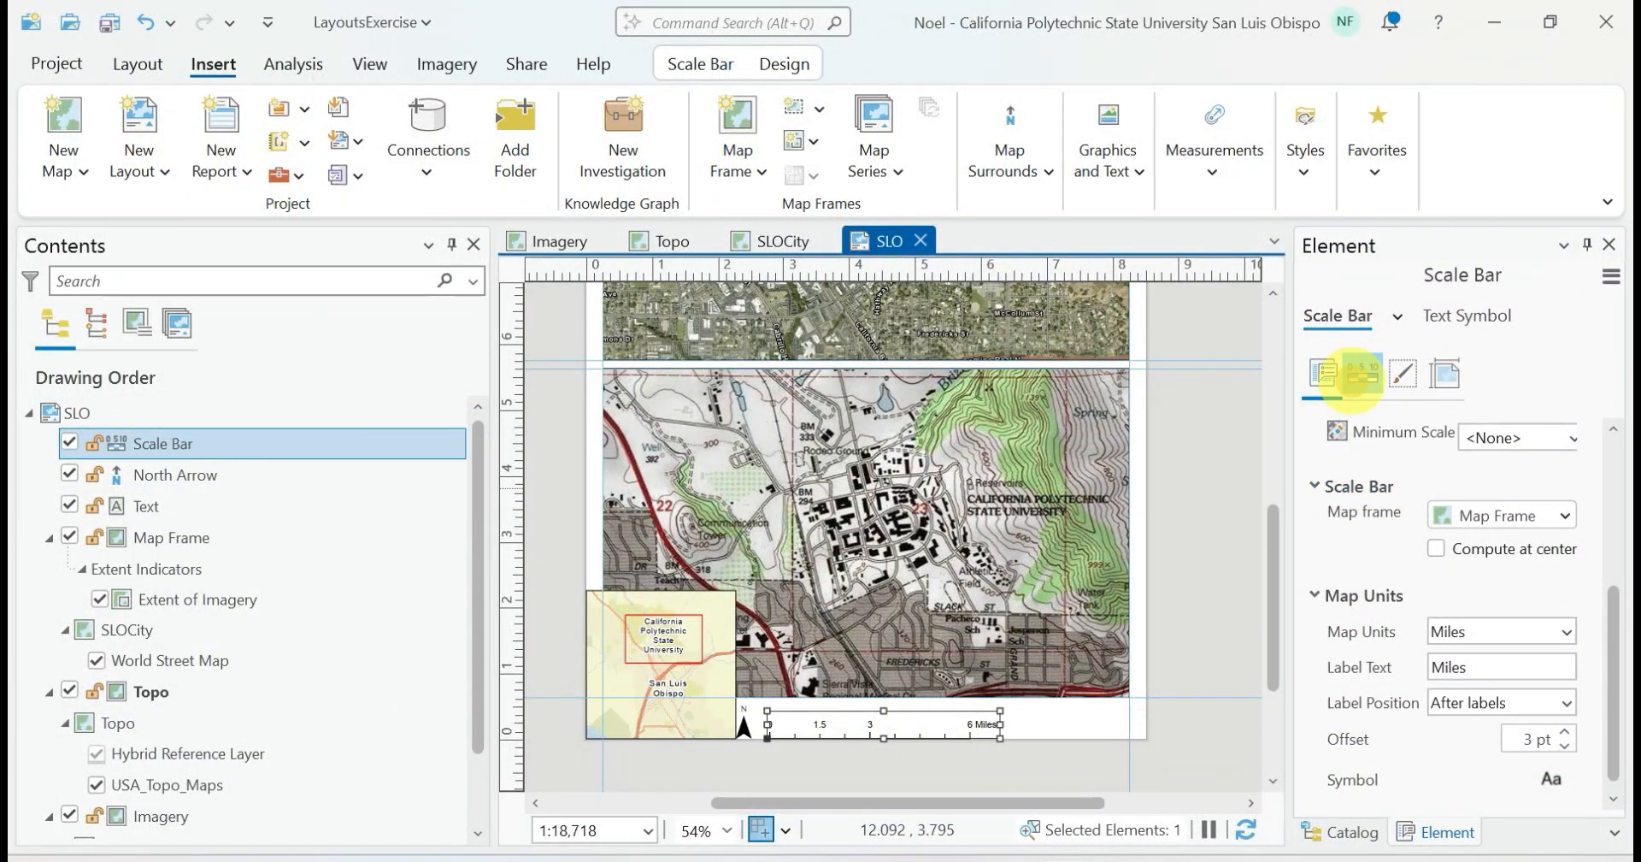
left_click(1362, 374)
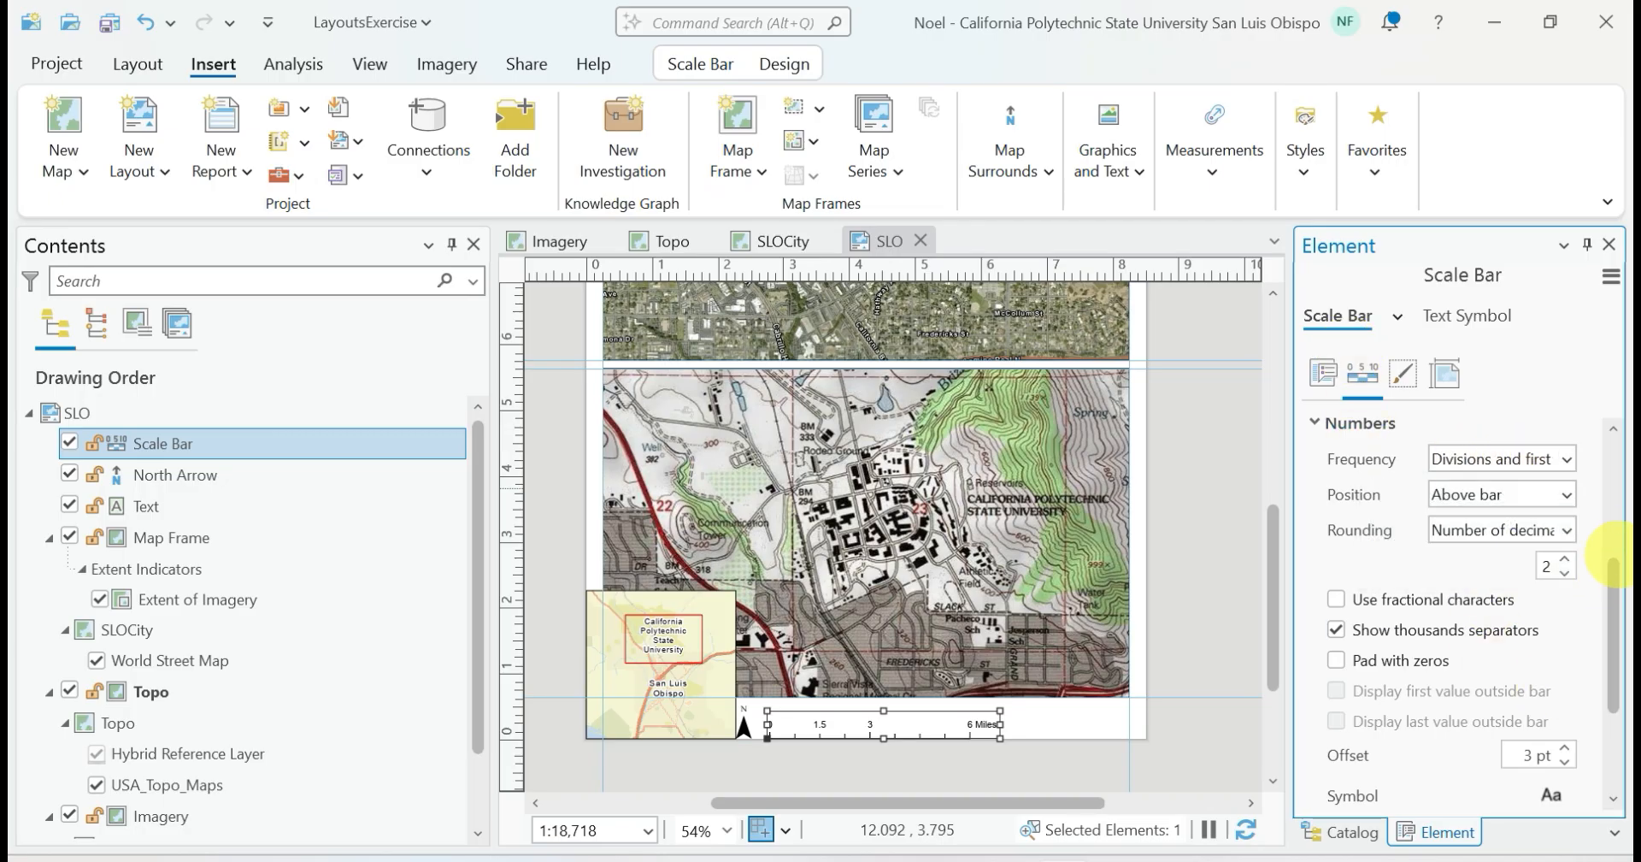
left_click_drag(1611, 632, 1606, 716)
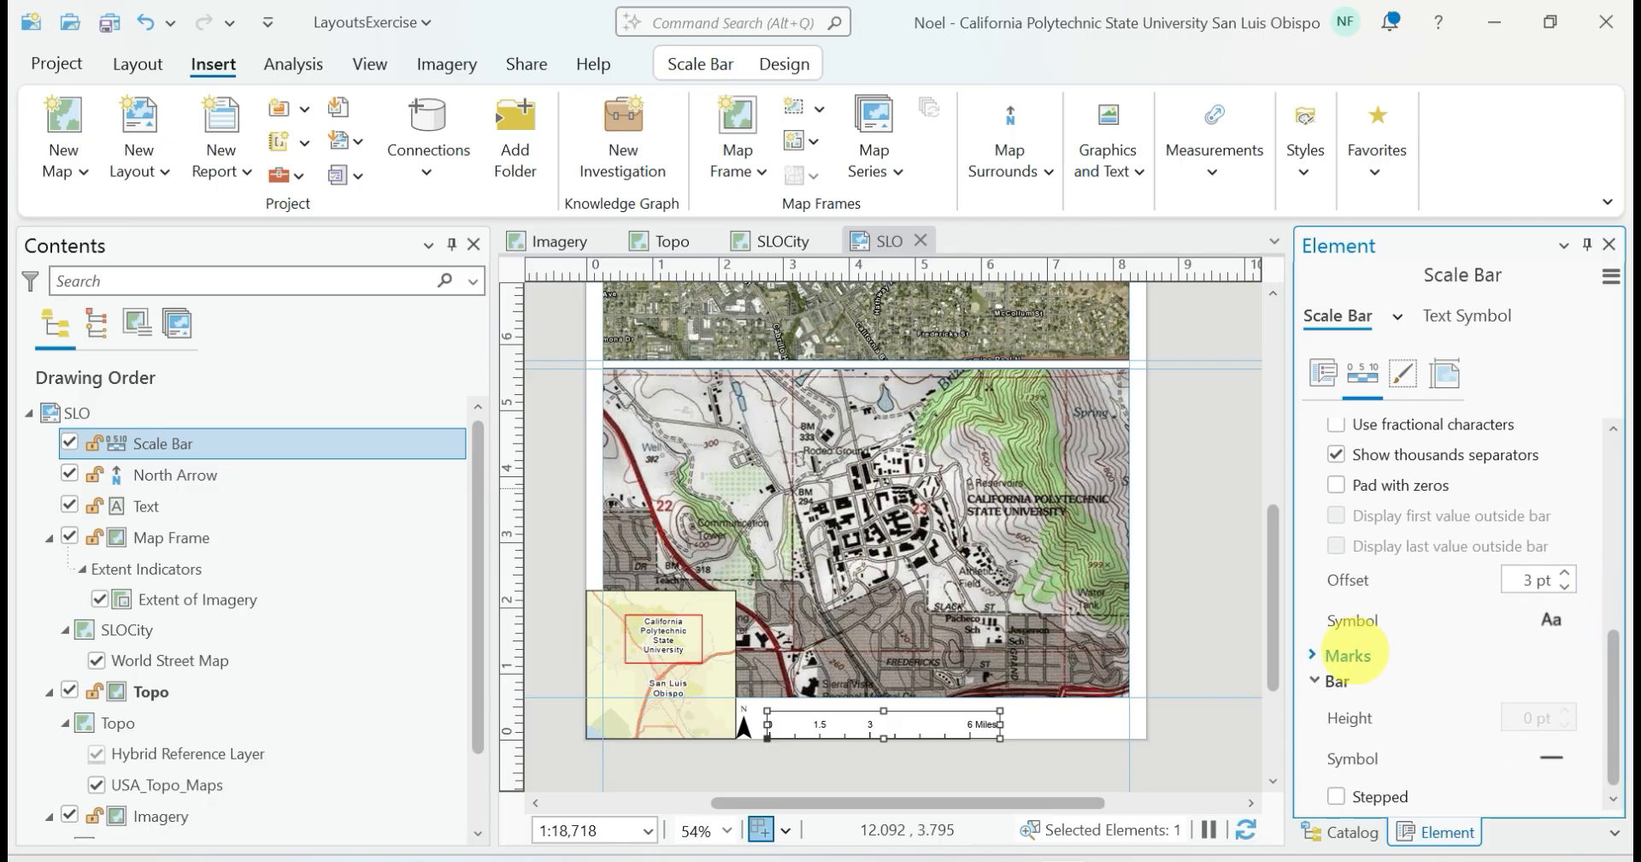
left_click_drag(1593, 659, 1575, 465)
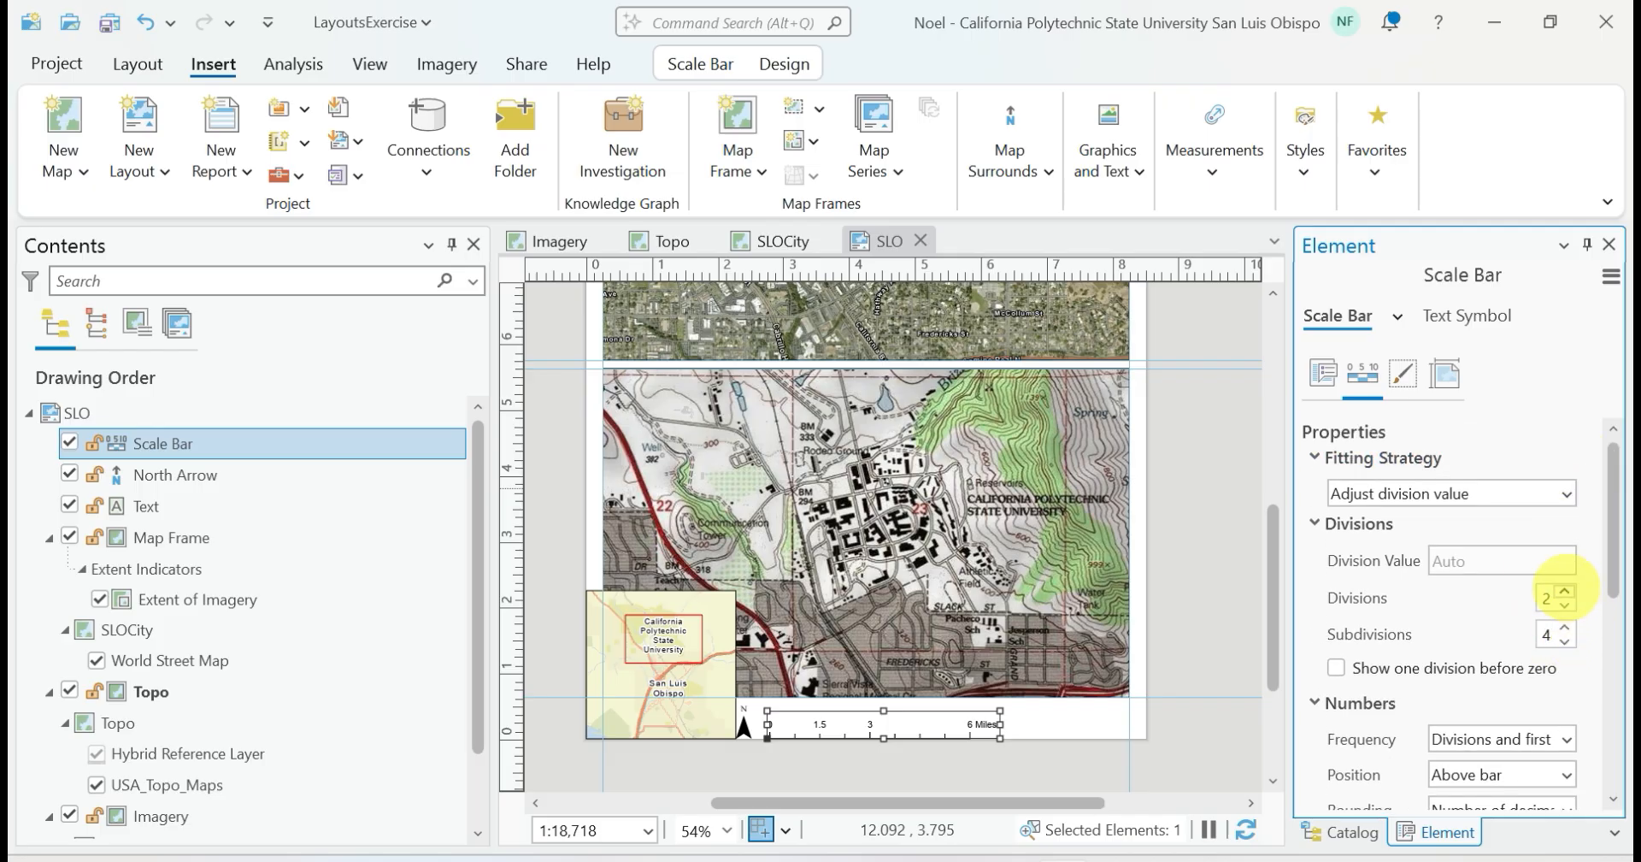
Switch the scale bar's fitting strategy to Adjust width and back to Adjust division value, leaving the scale bar deselected
left_click(1565, 493)
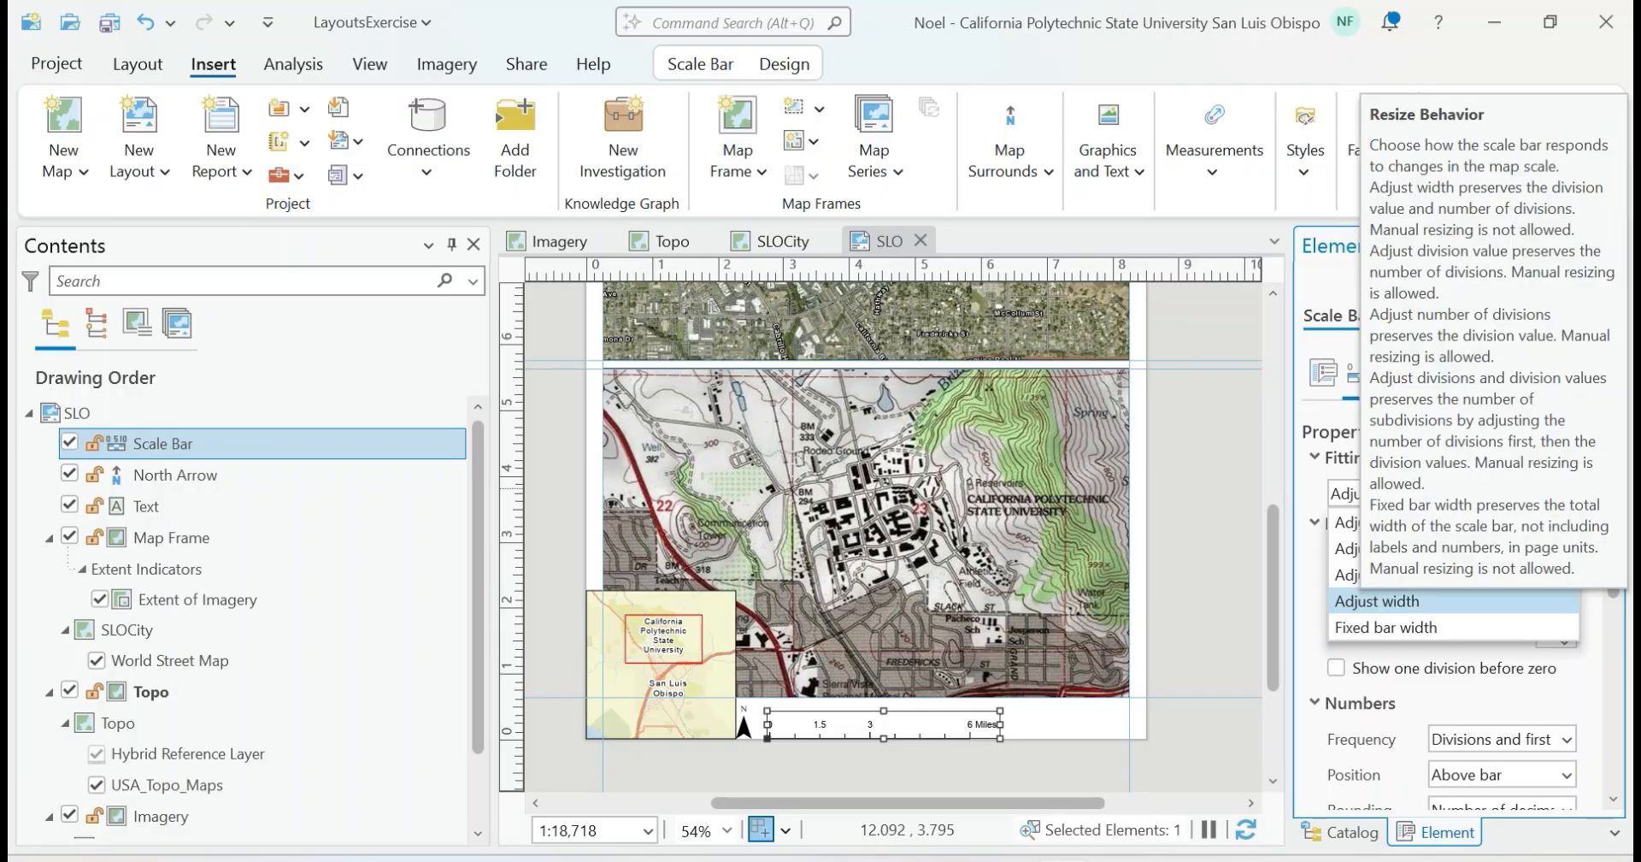
left_click(1376, 601)
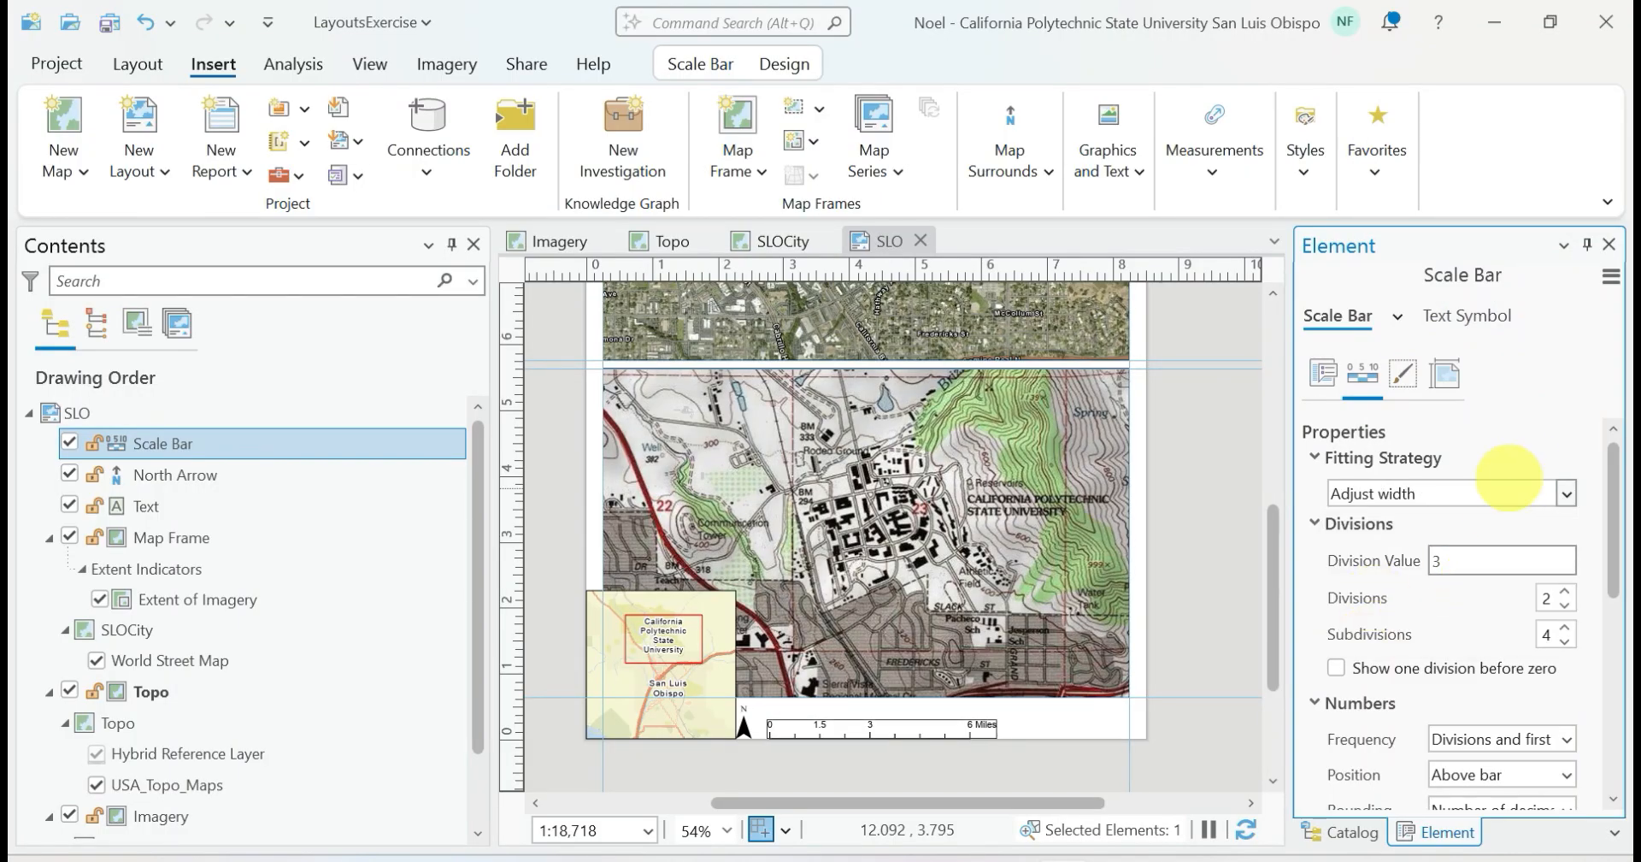
left_click(1565, 493)
left_click(1509, 521)
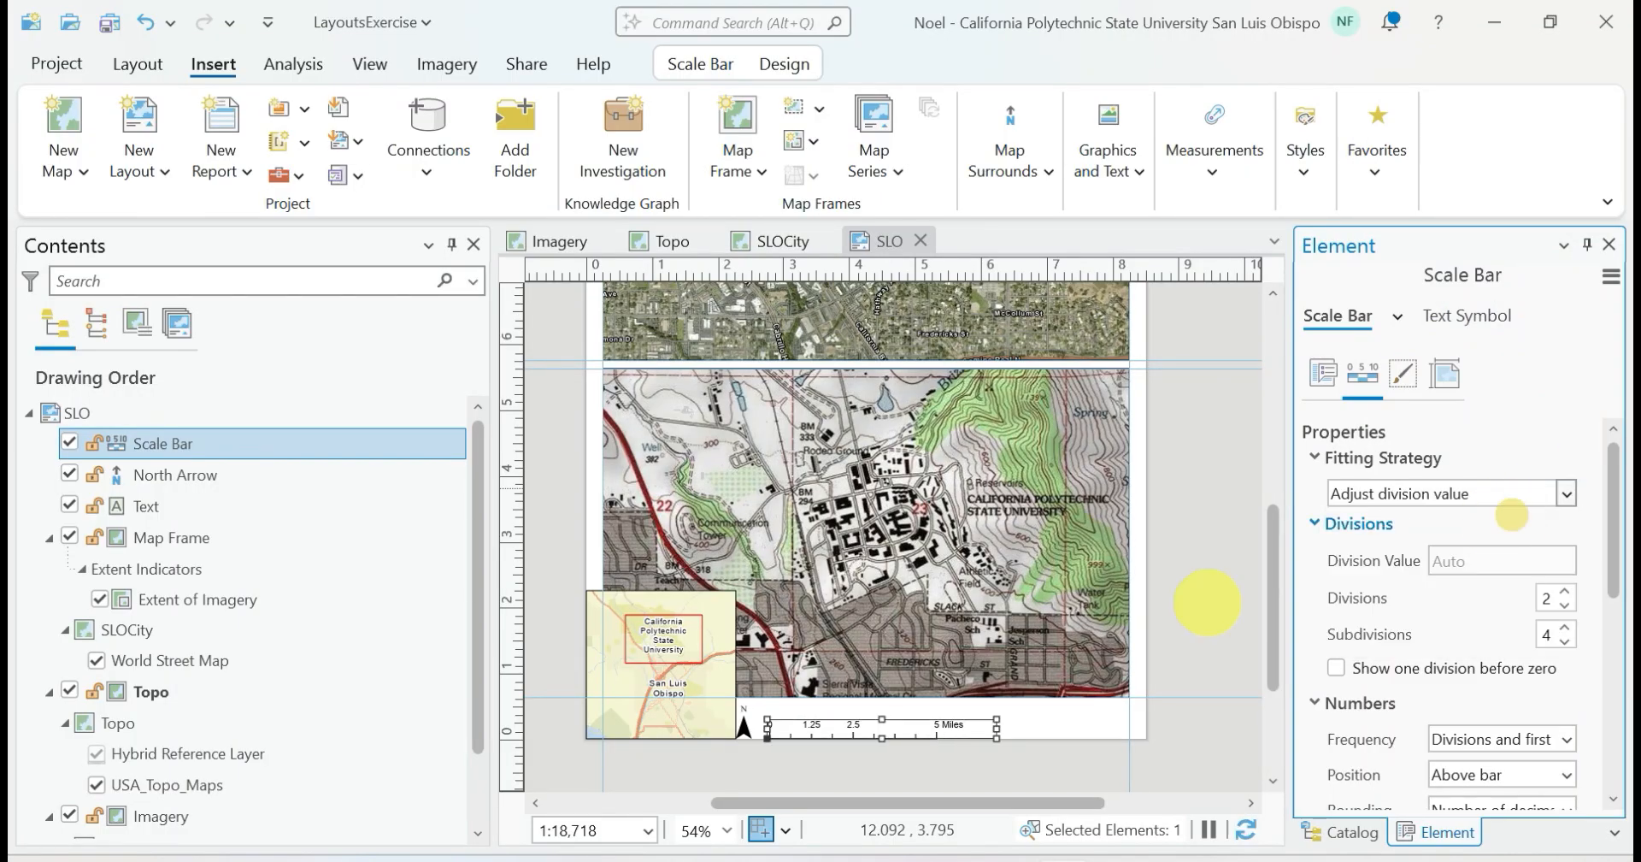
left_click(973, 773)
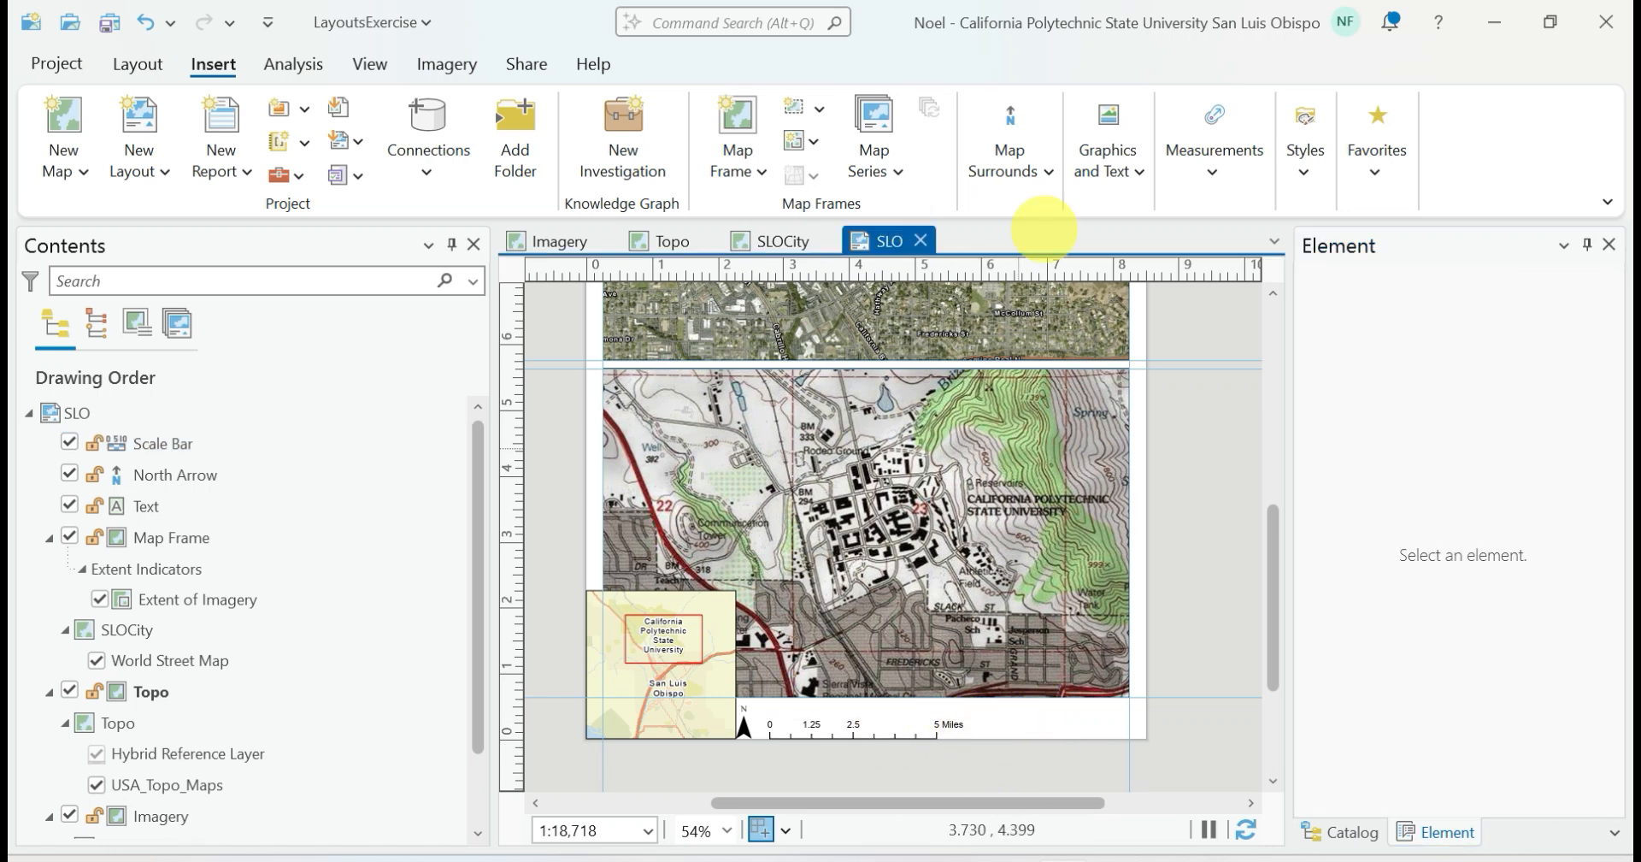
Try a legend over the Topo frame's lower-right corner and delete it from the layout
left_click(1008, 164)
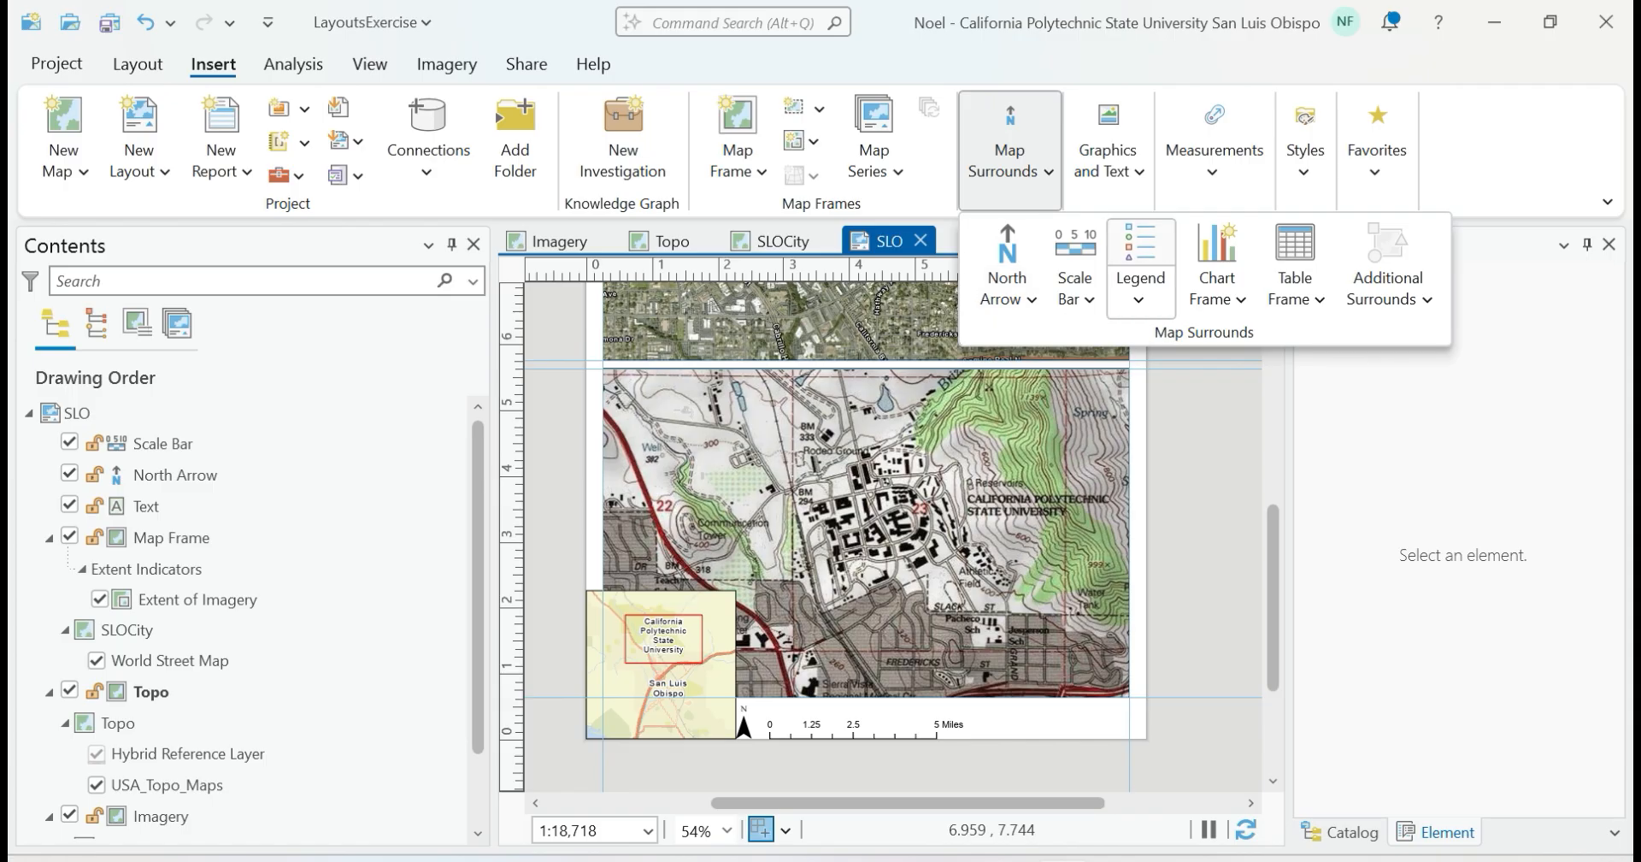
left_click(1141, 252)
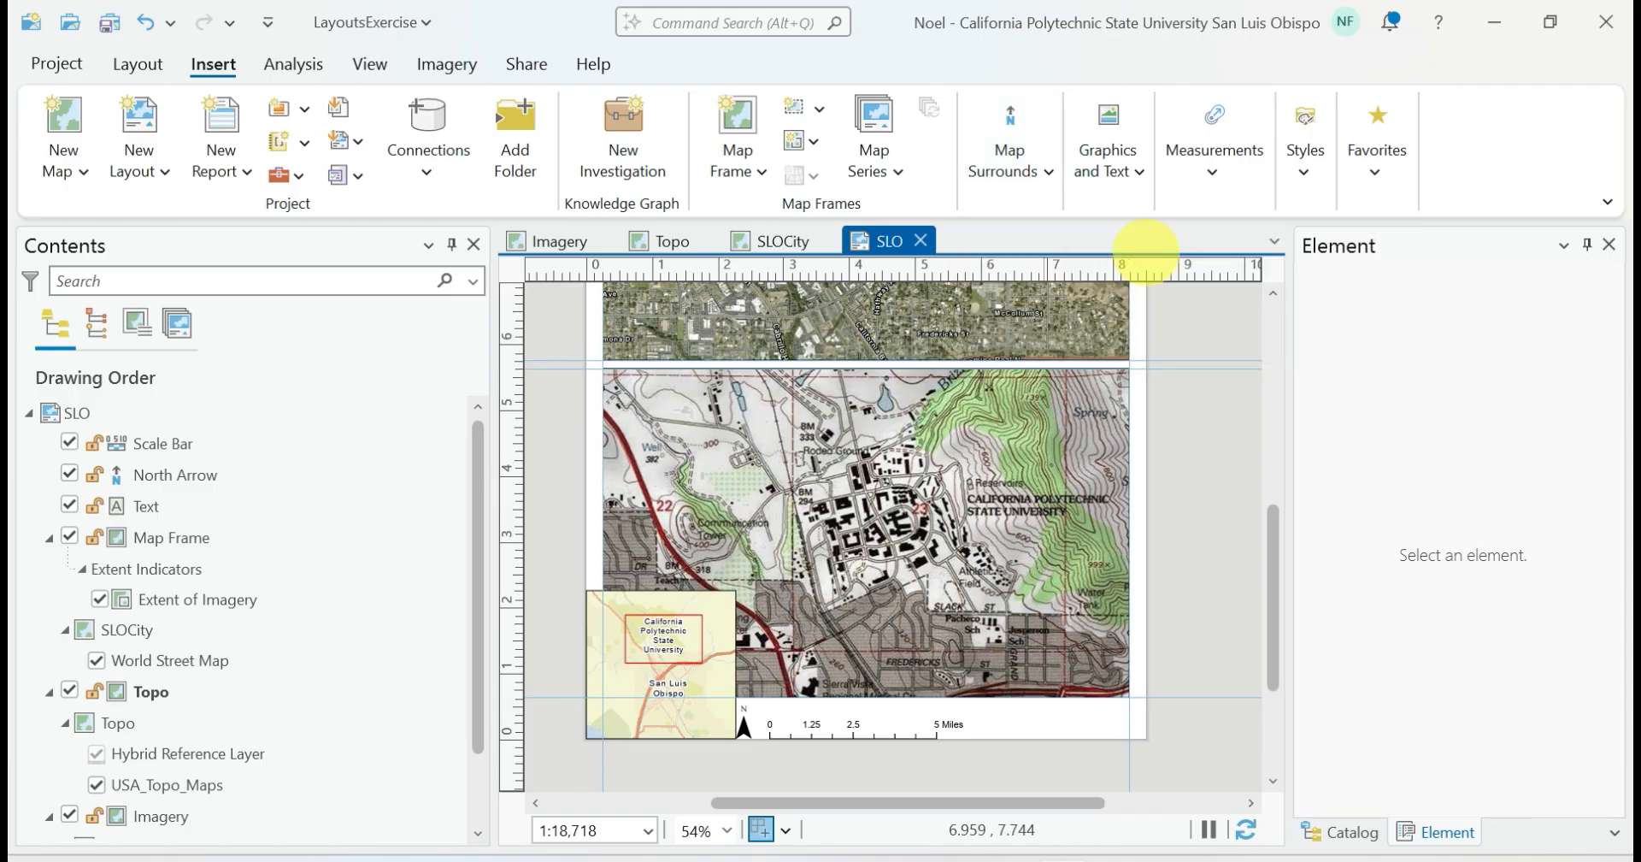
mouse_move(986, 662)
left_mouse_down()
mouse_move(1081, 703)
mouse_move(1093, 728)
left_mouse_up()
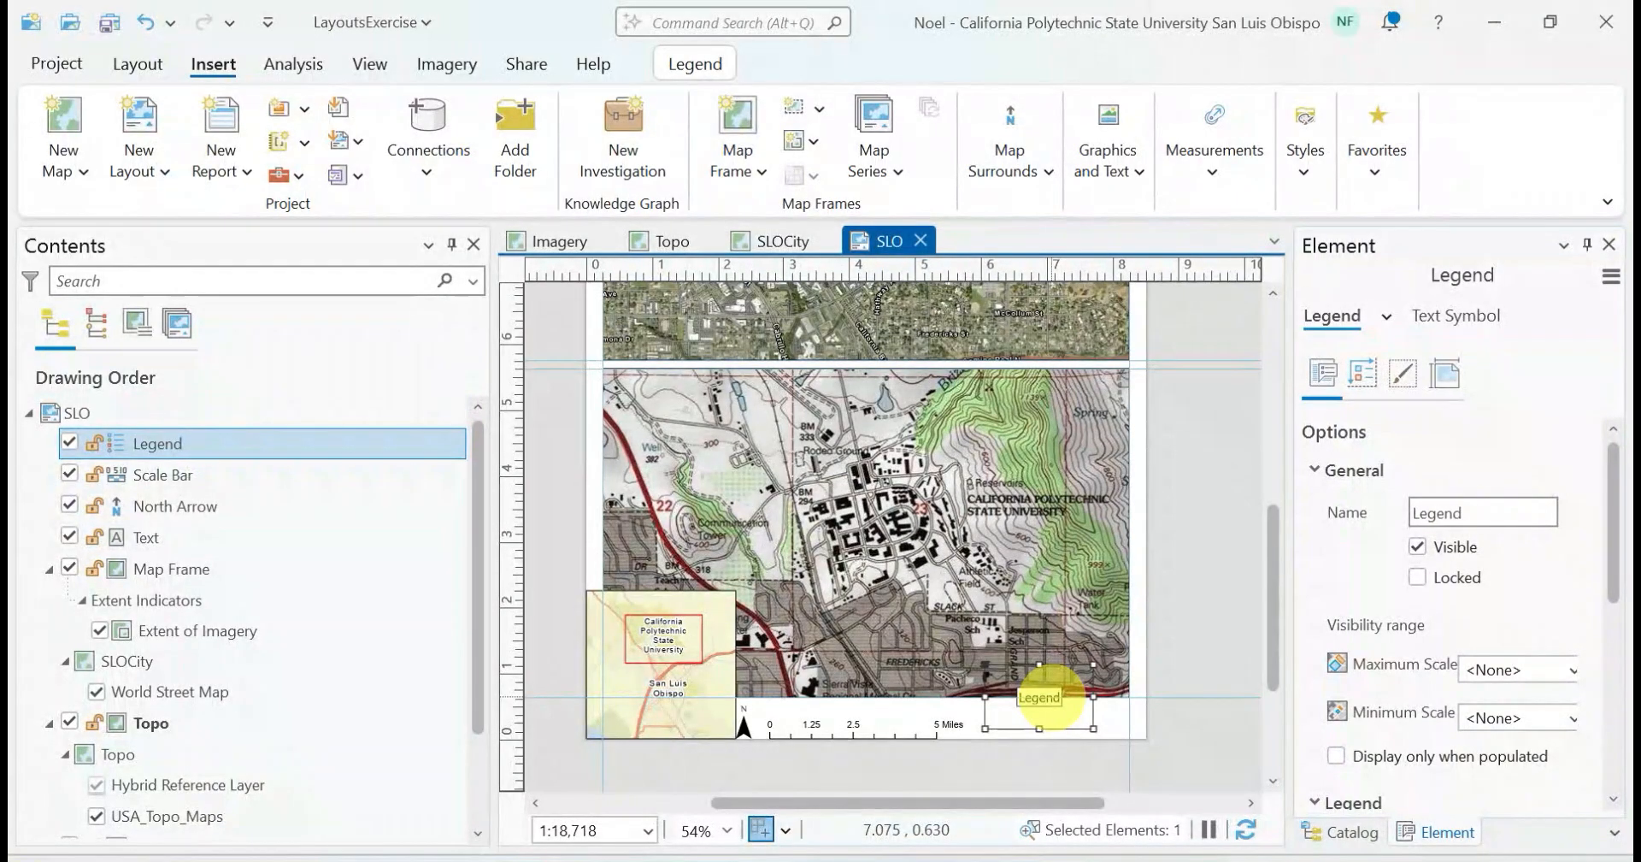
key("Delete")
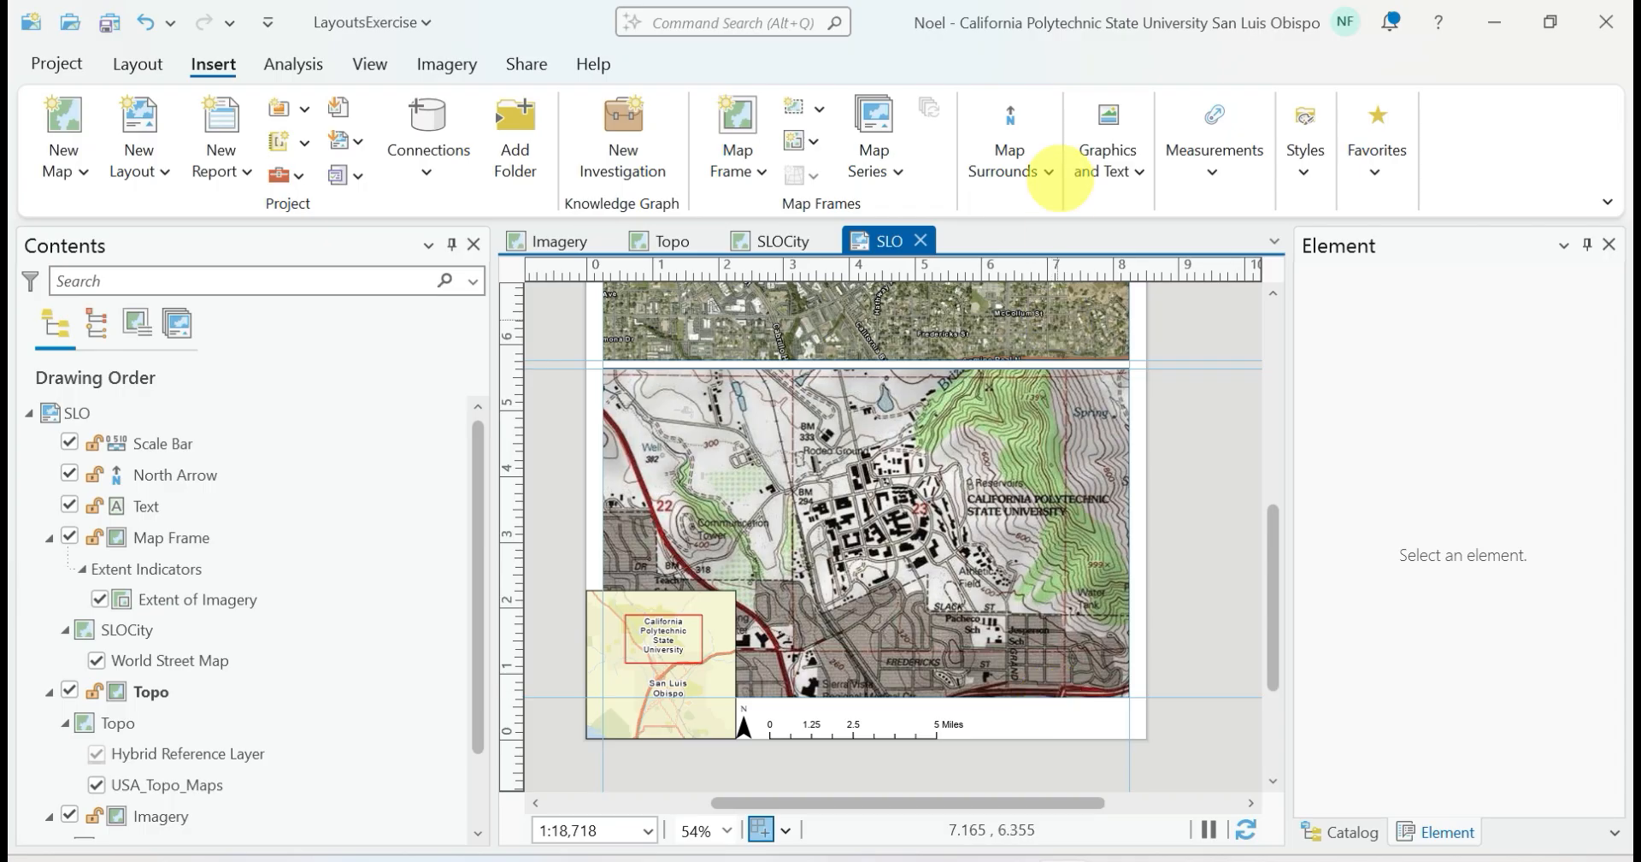
Insert a rectangle text below the Topo frame's lower-right corner, reading "By:" followed by the author's name
left_click(1012, 164)
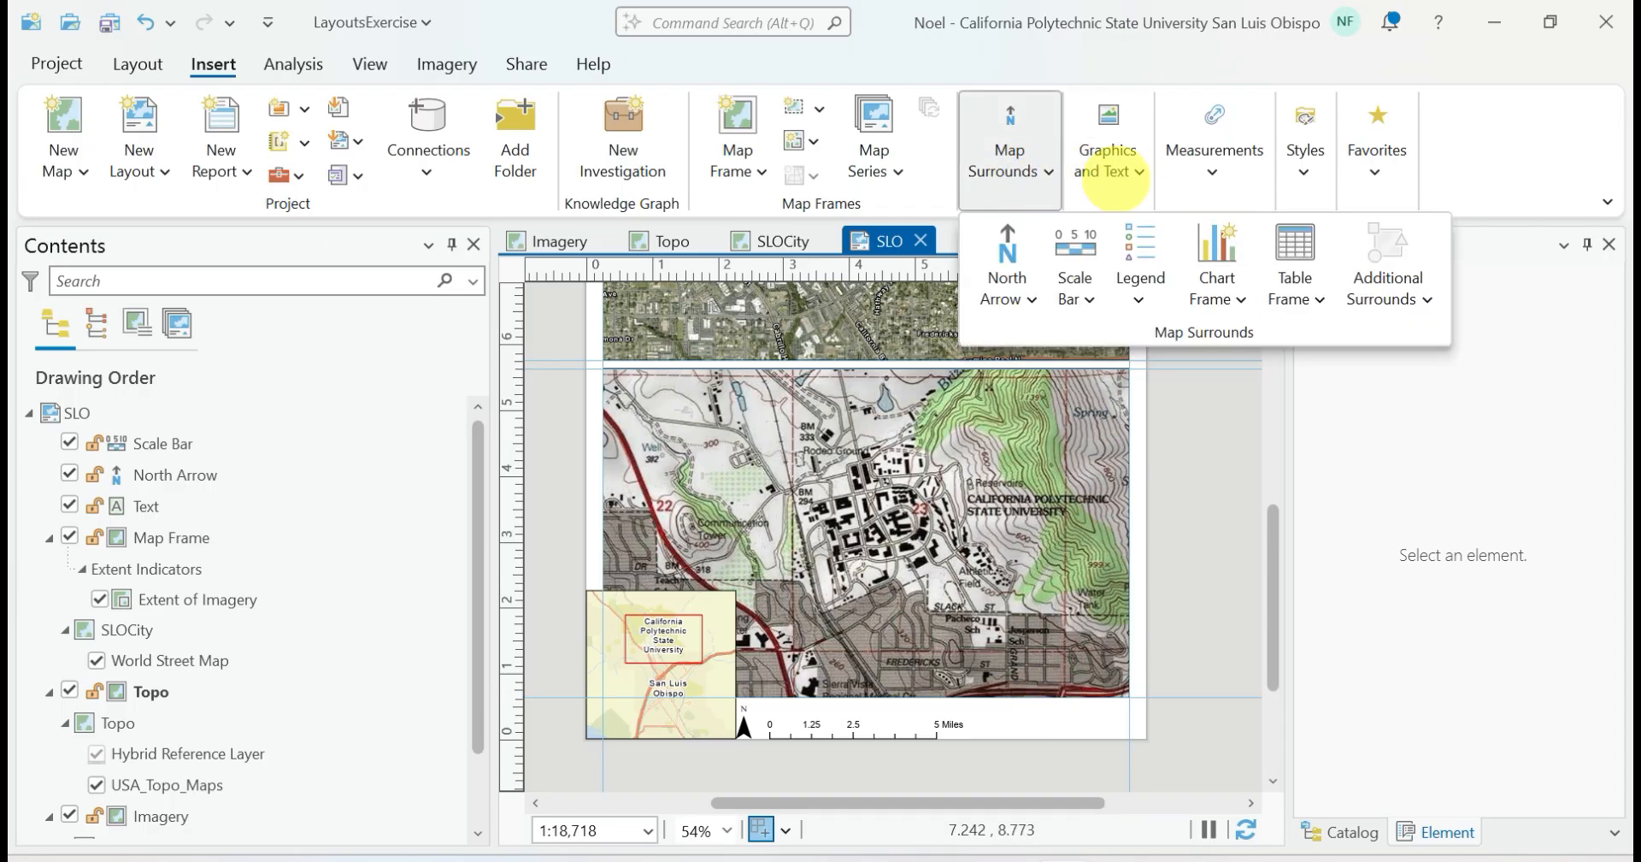
left_click(1109, 180)
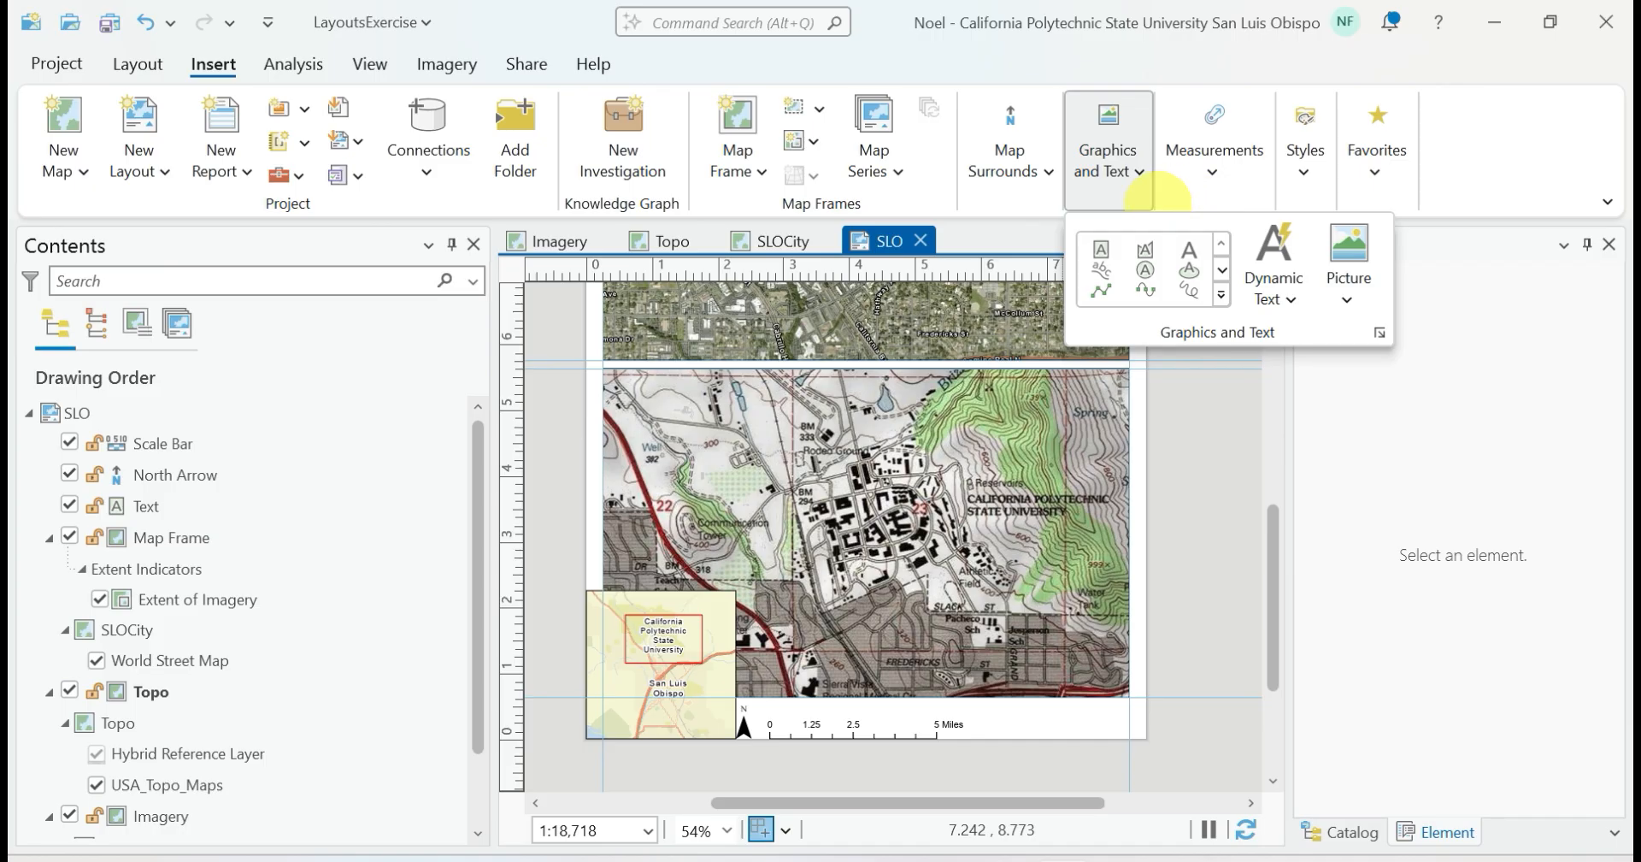
left_click(1100, 249)
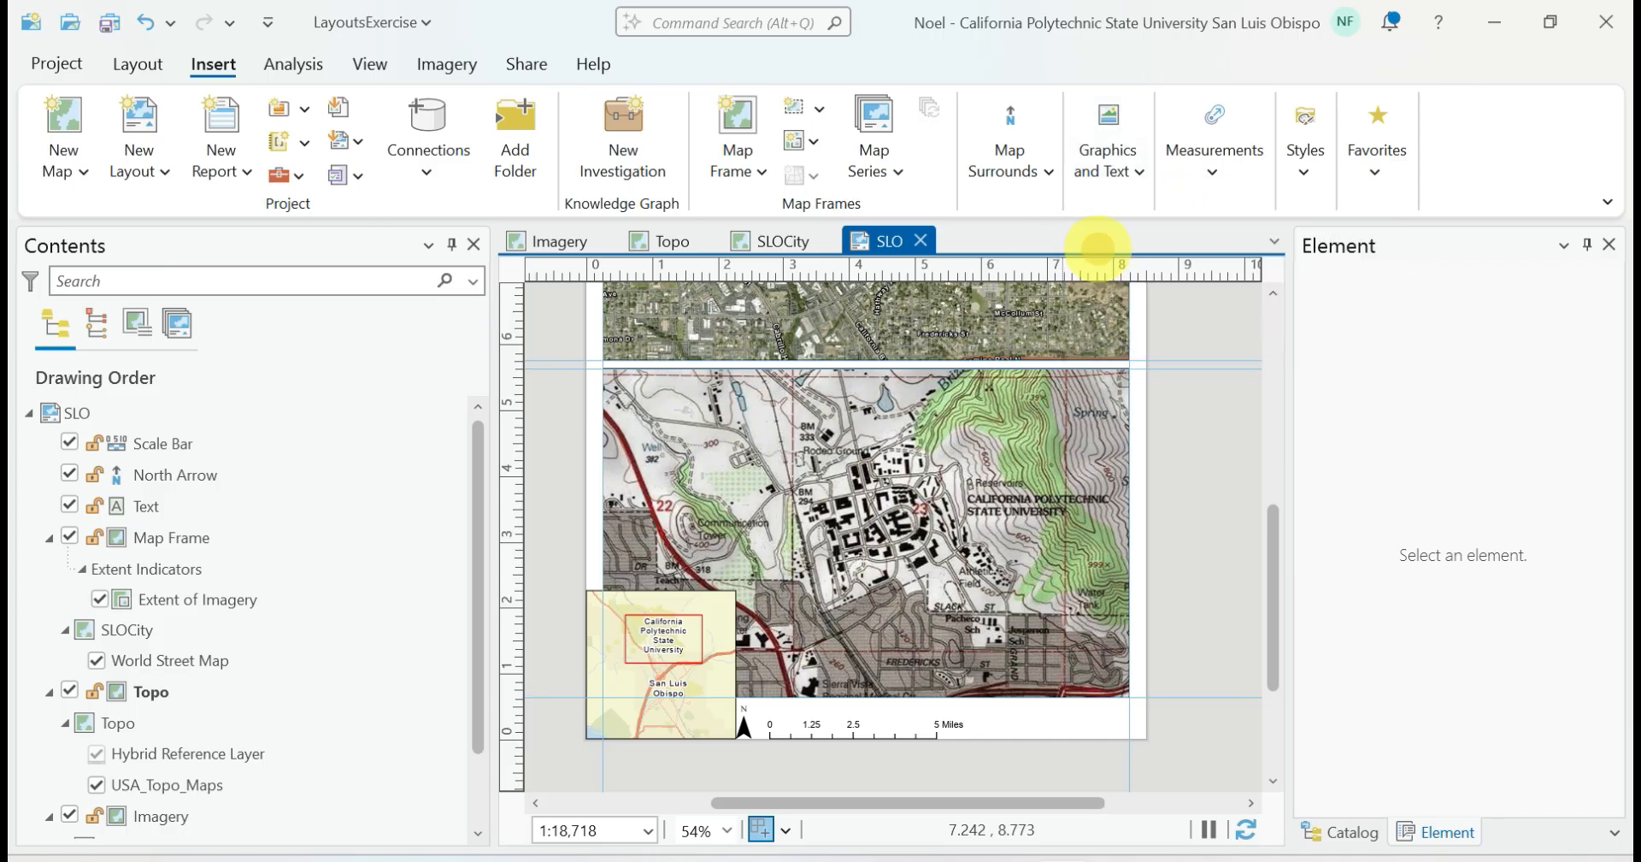
left_click_drag(1029, 709, 1127, 735)
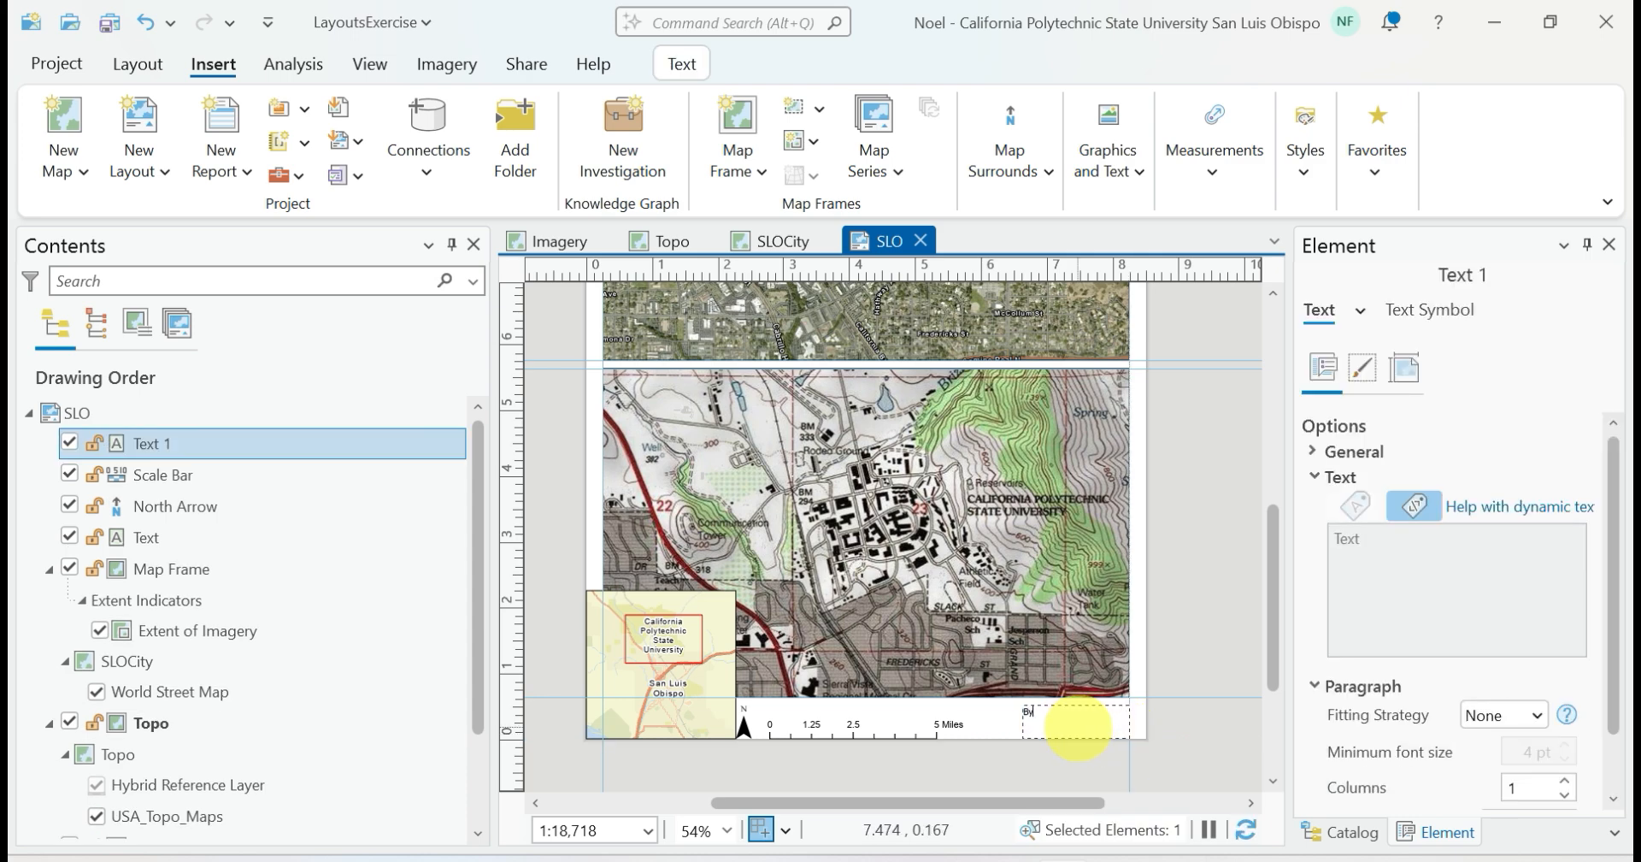
type("By: Noel Frempter")
left_click(1177, 727)
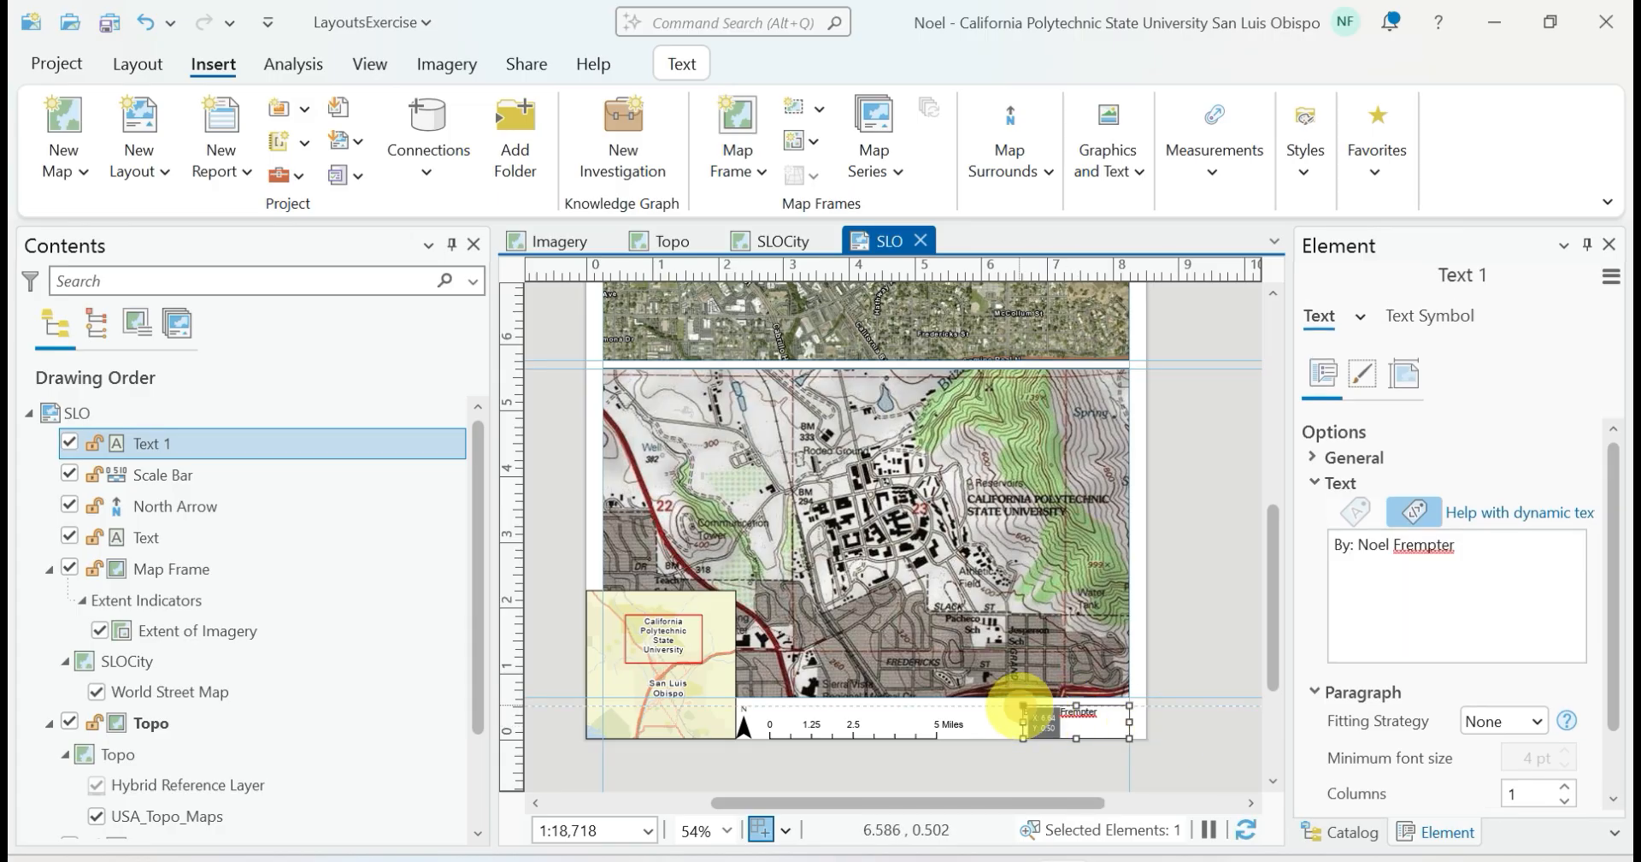
Shrink the author credit's text box closely around its text and deselect it
left_click_drag(1129, 736, 1103, 716)
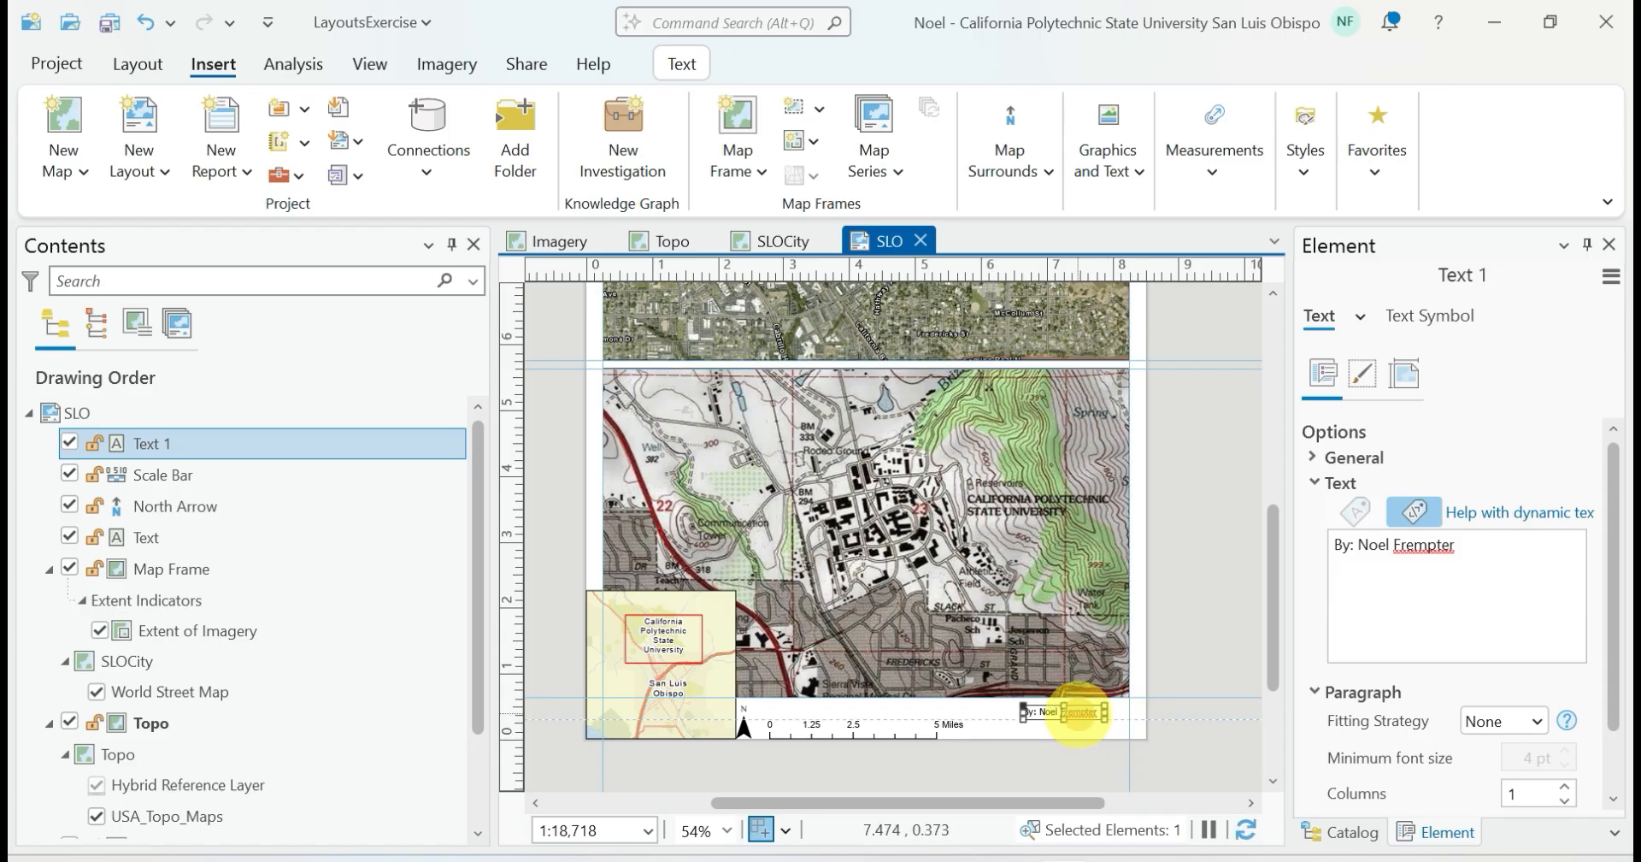
left_click(1183, 722)
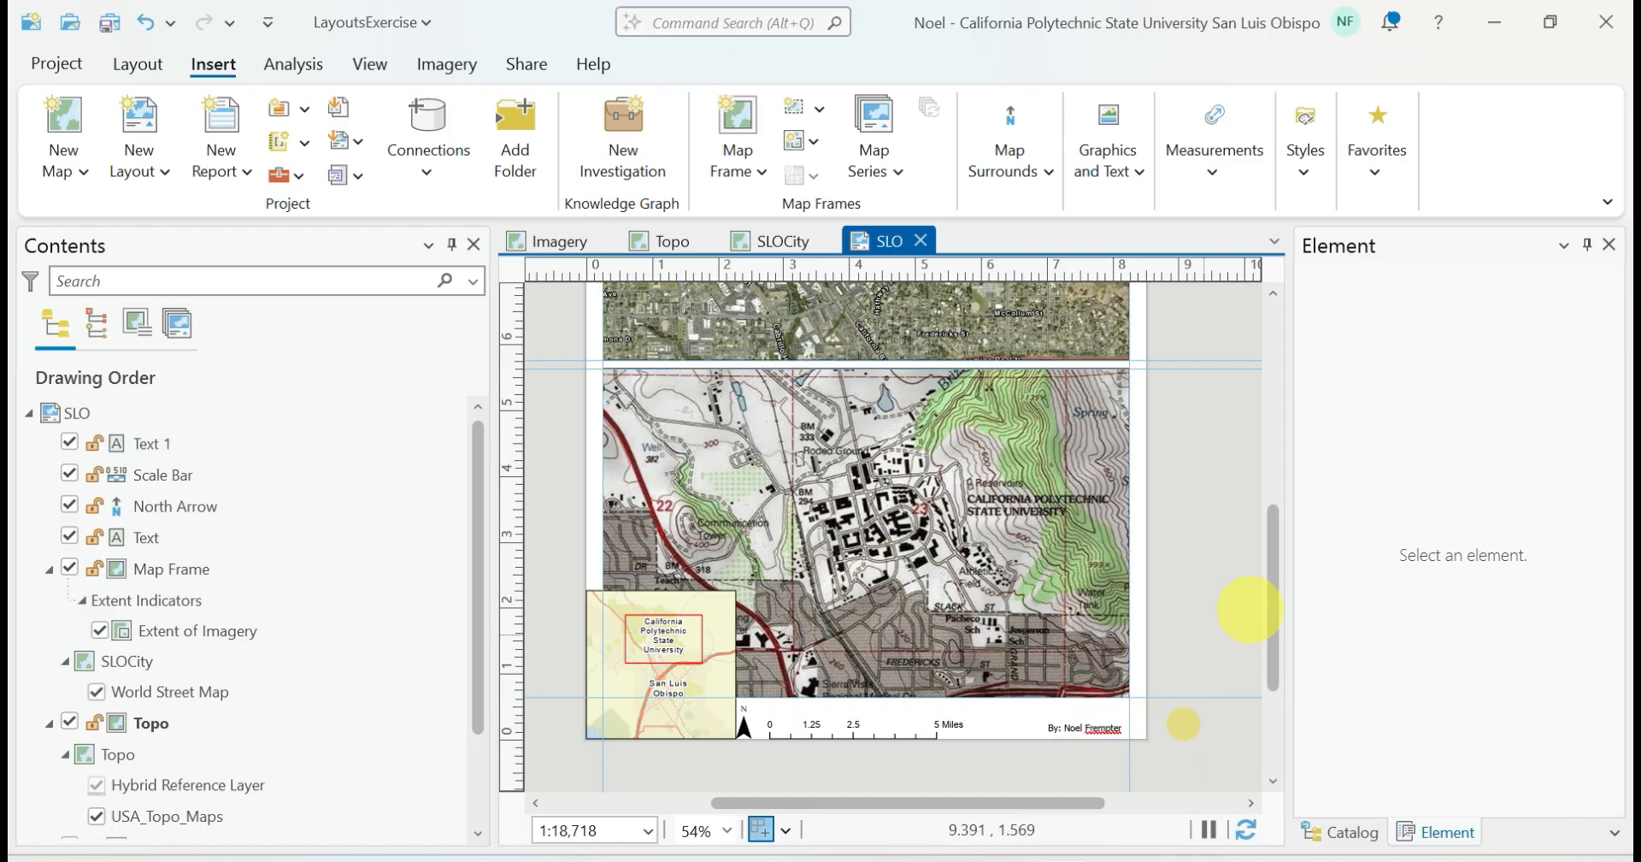
left_click_drag(1271, 604, 1257, 382)
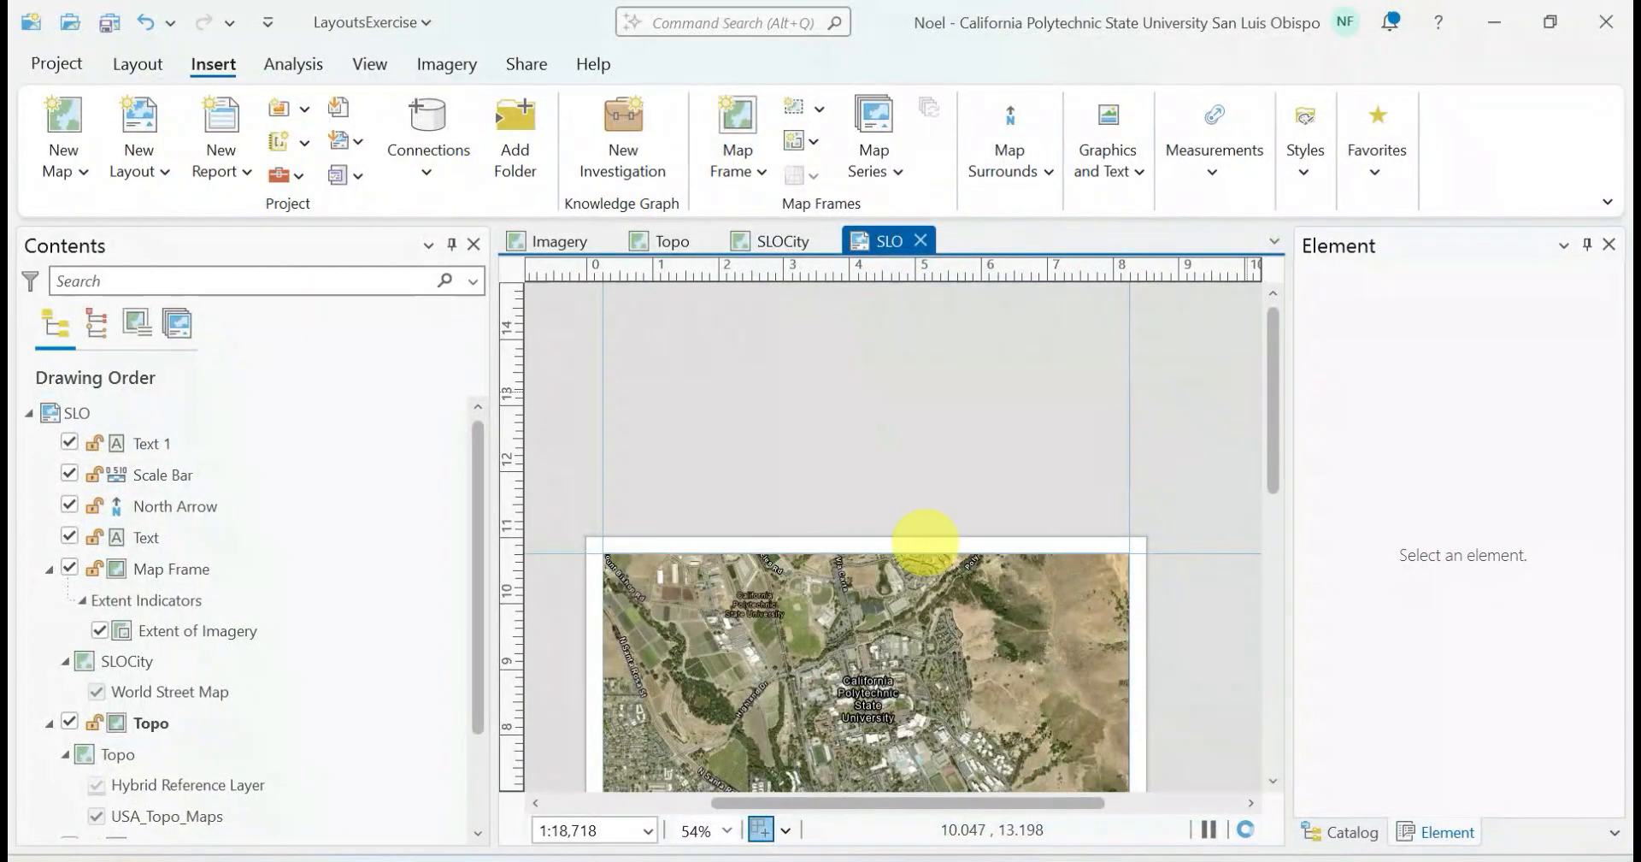
Insert a straight text title reading "Cal Poly, SLO" over the upper edge of the Imagery frame
left_click(1108, 162)
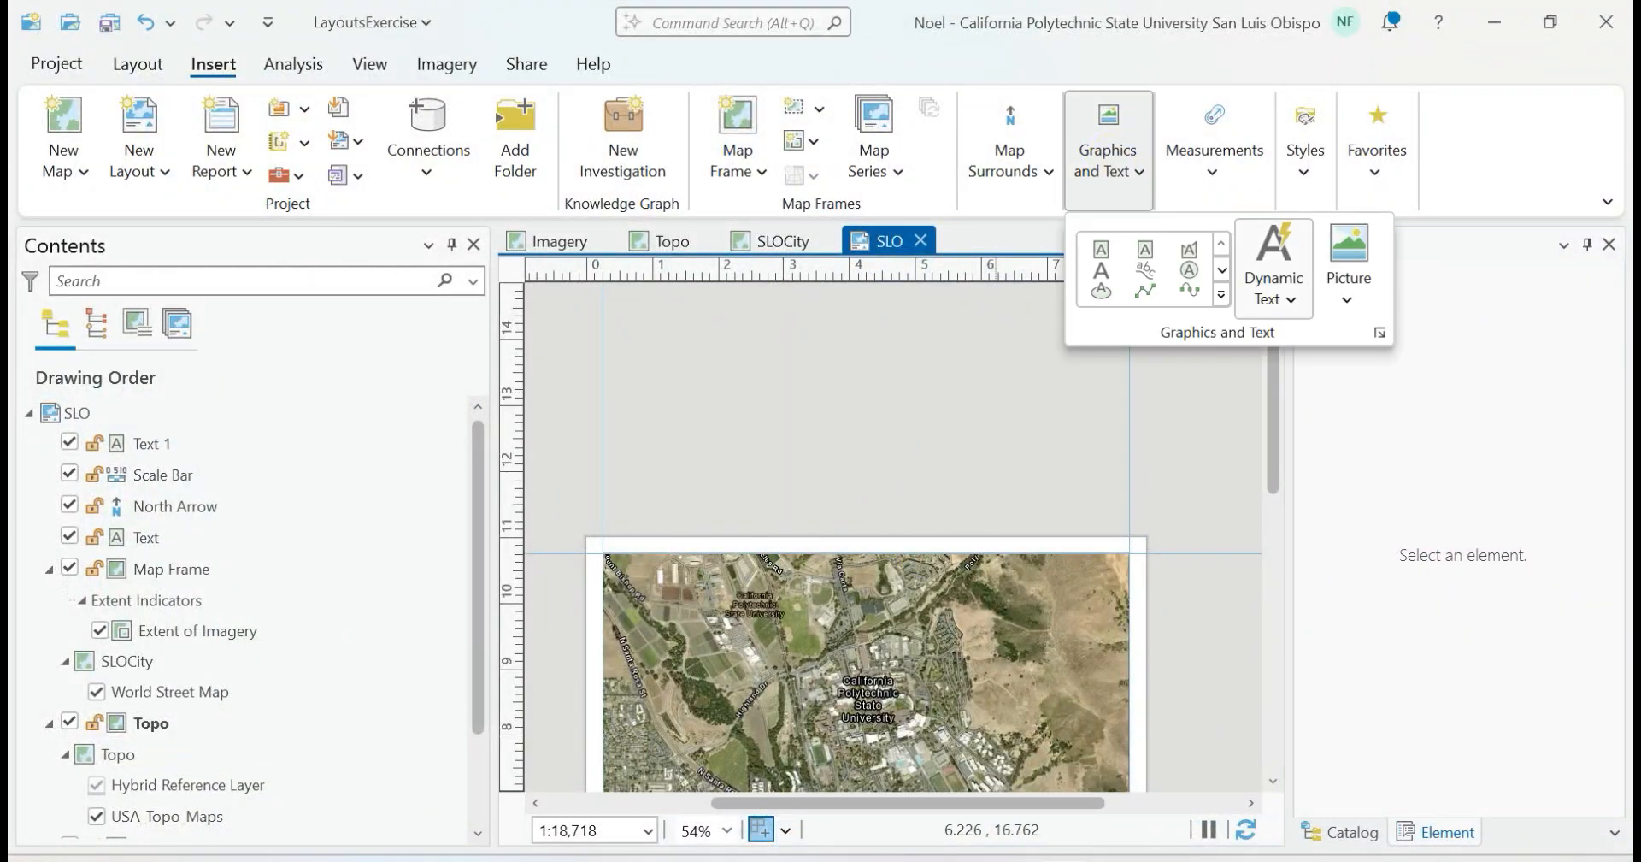
left_click(1101, 269)
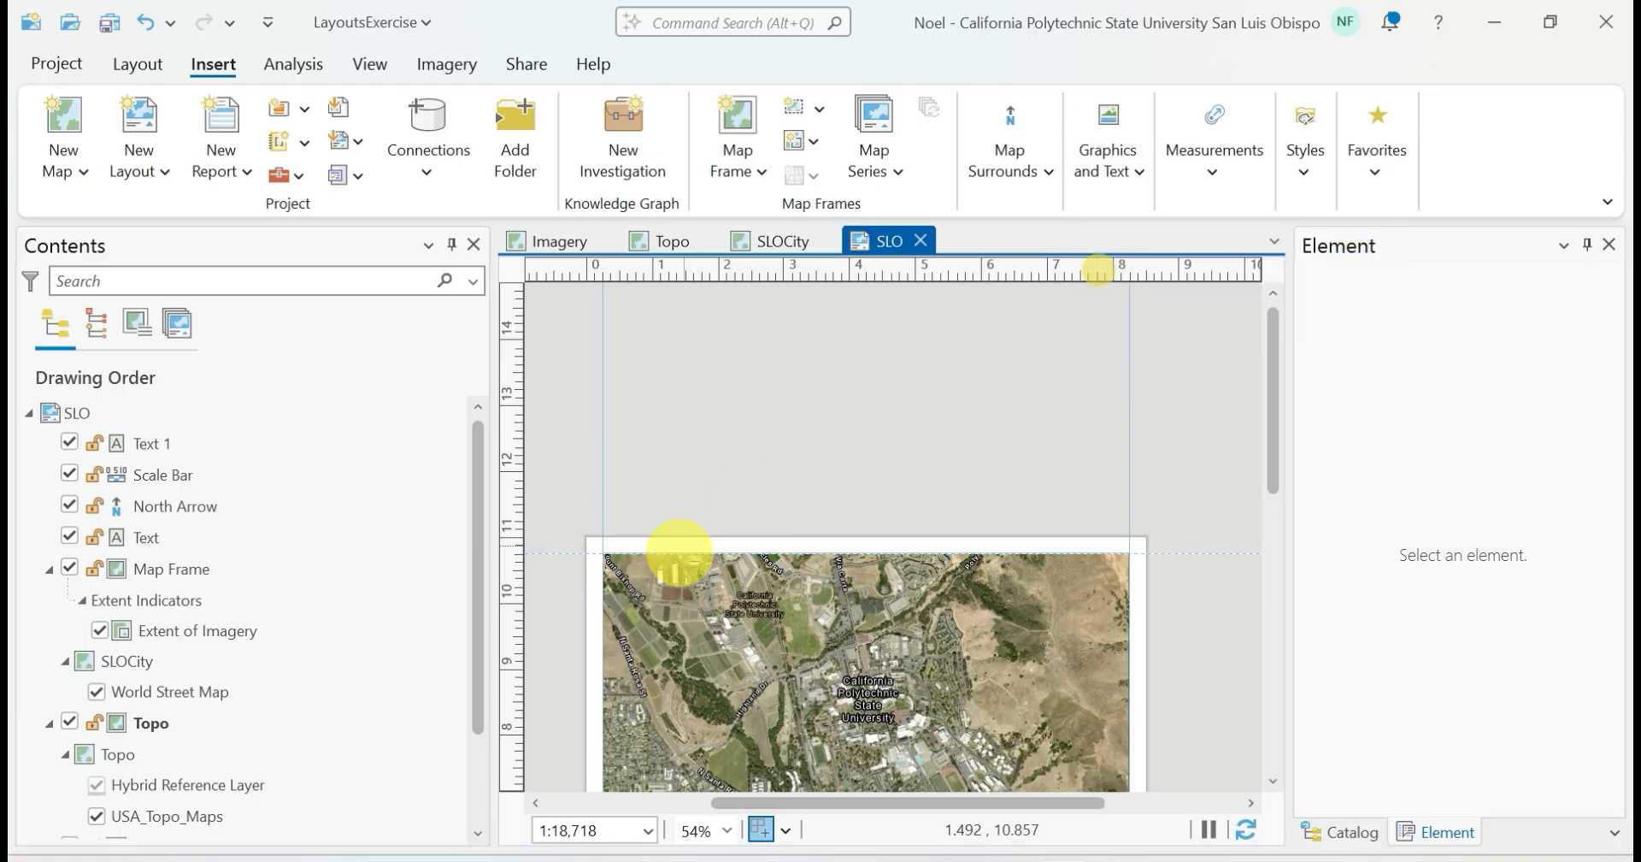
left_click(692, 540)
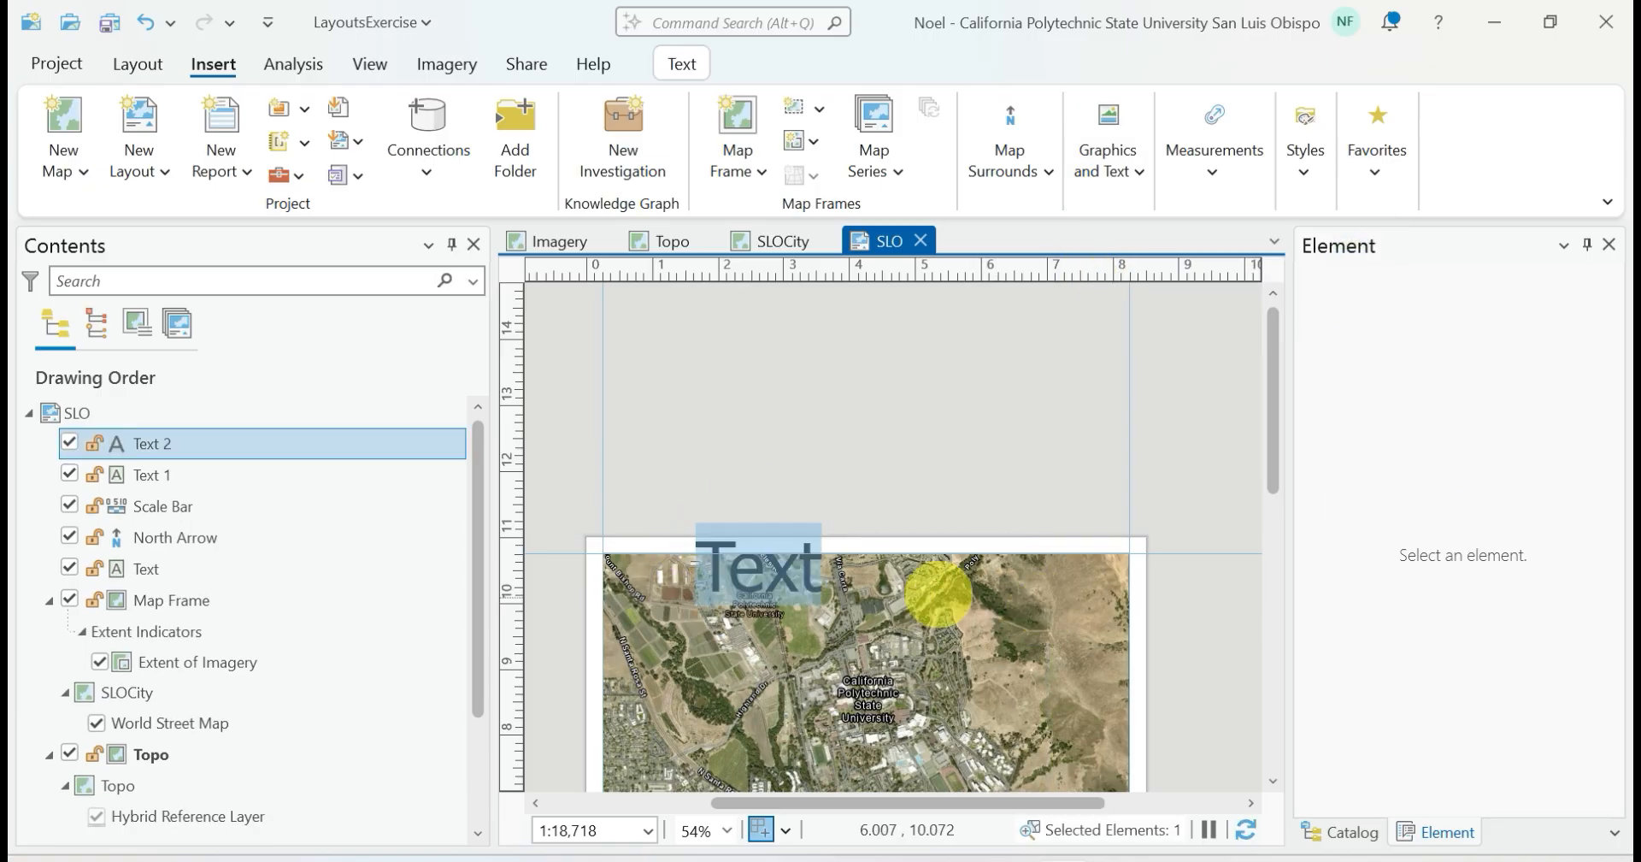
type("Ca")
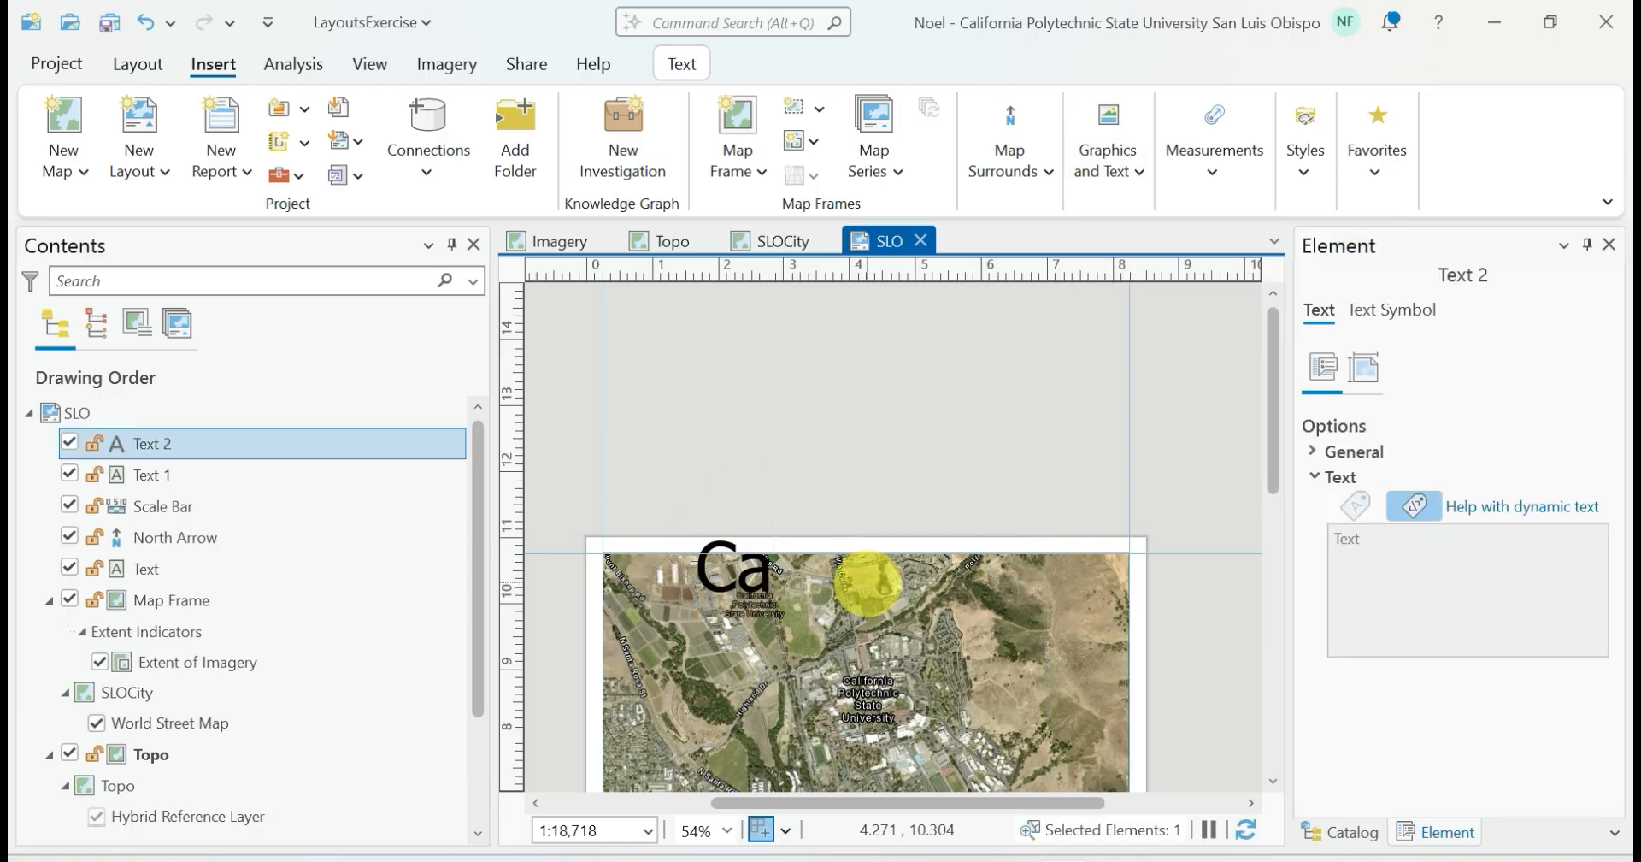
type("l Poly")
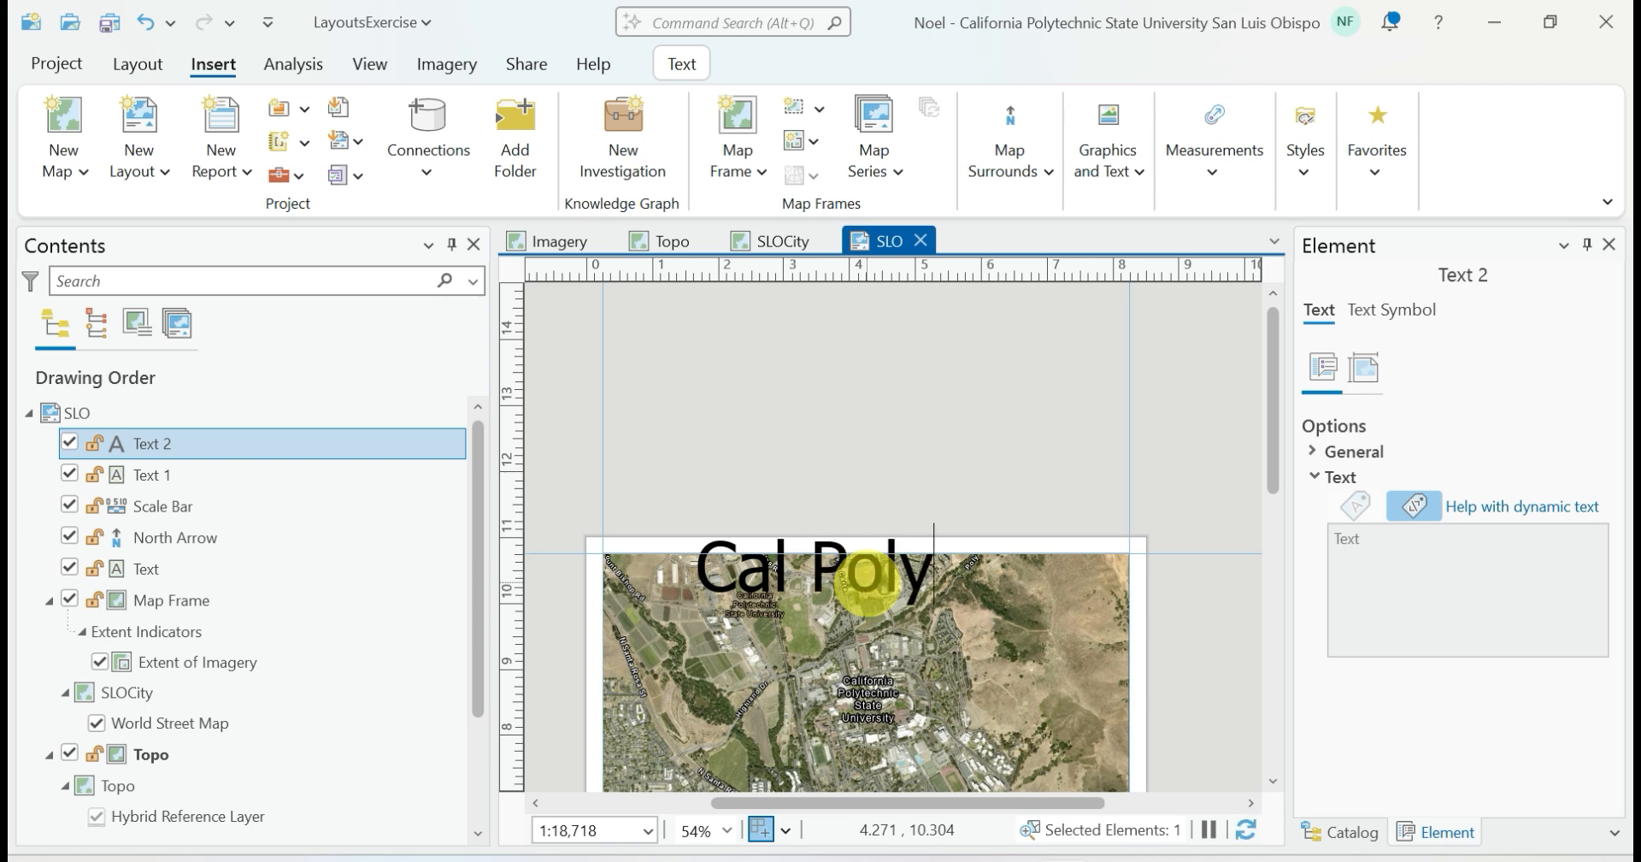
type(", S")
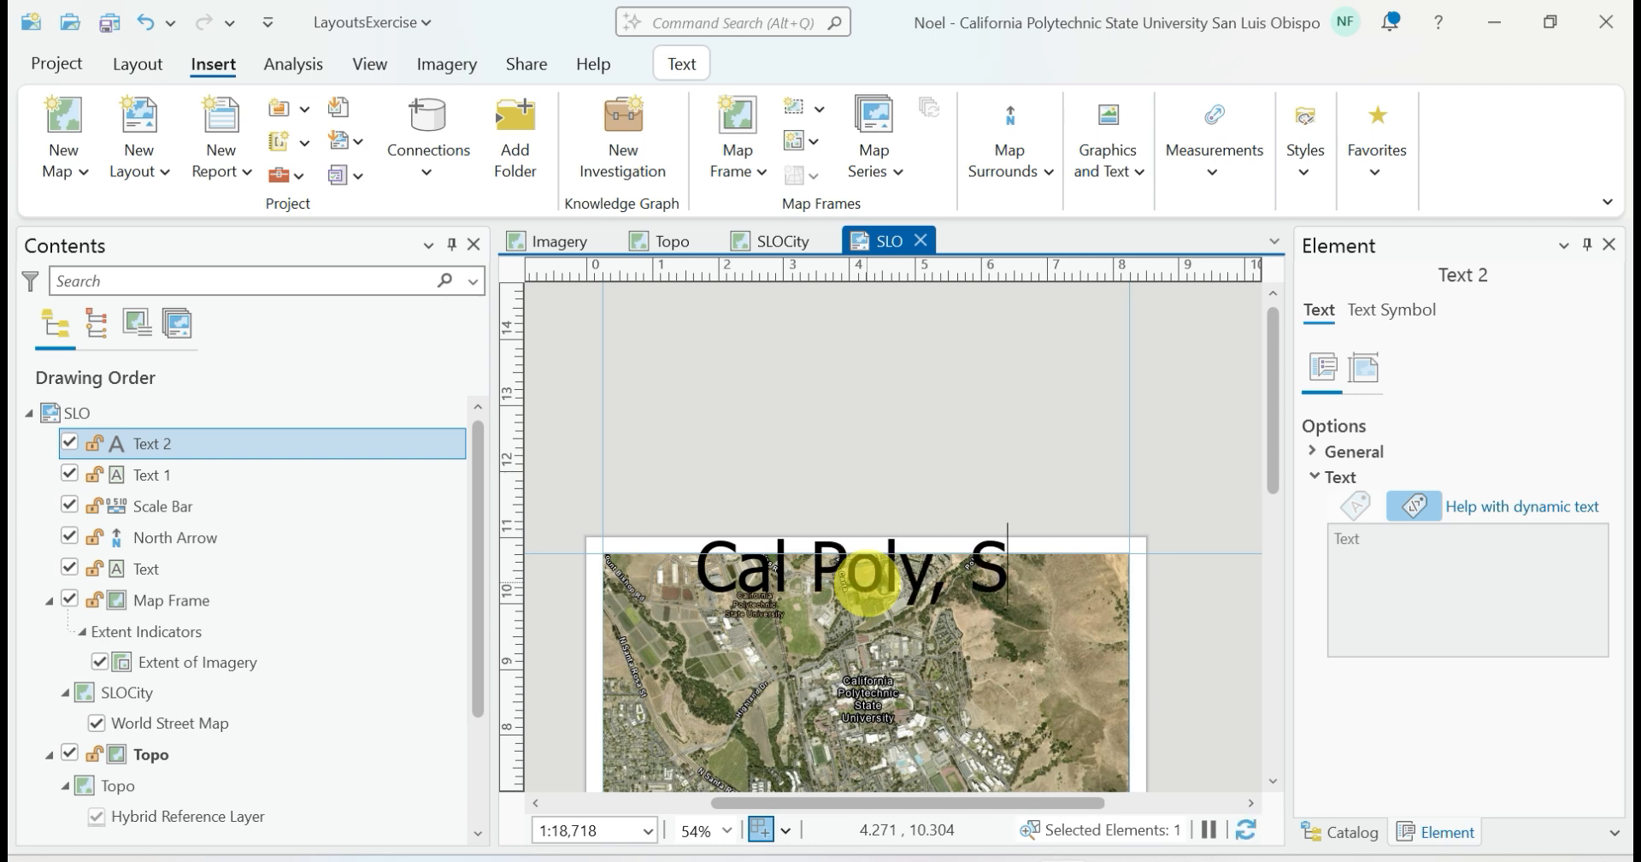
type("LO")
left_click(957, 433)
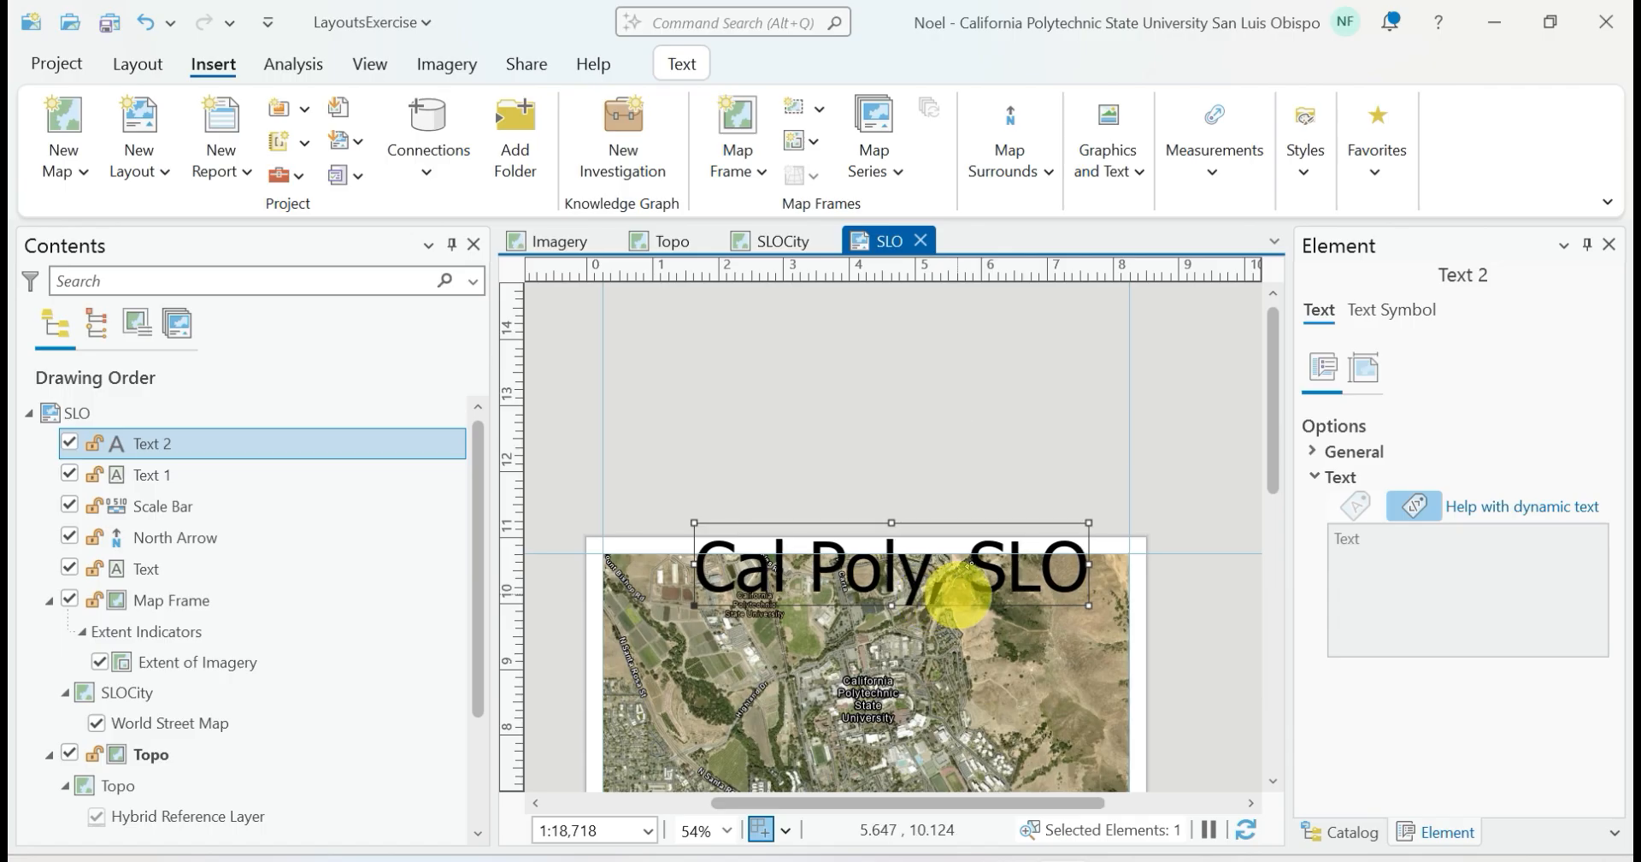
Shrink the "Cal Poly, SLO" title to about 45 pt and centre it just inside the Imagery frame's upper edge
left_click_drag(1089, 522, 903, 568)
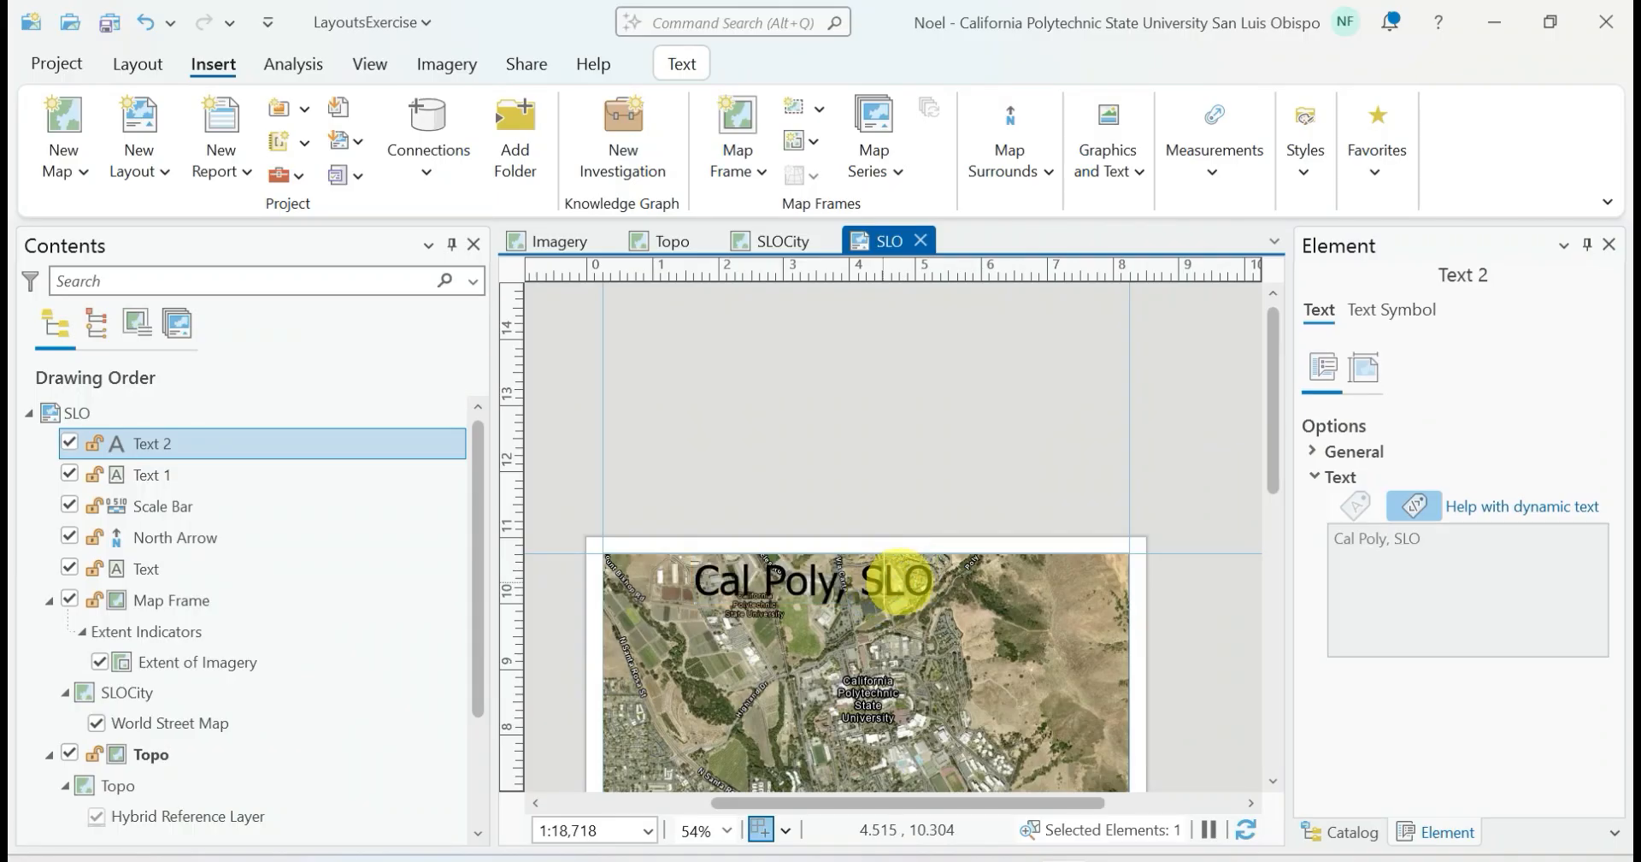
left_click(915, 563)
left_click_drag(915, 560, 961, 569)
Give the "Cal Poly, SLO" title a white halo in its text symbol, apply it and deselect the title
left_click(1392, 316)
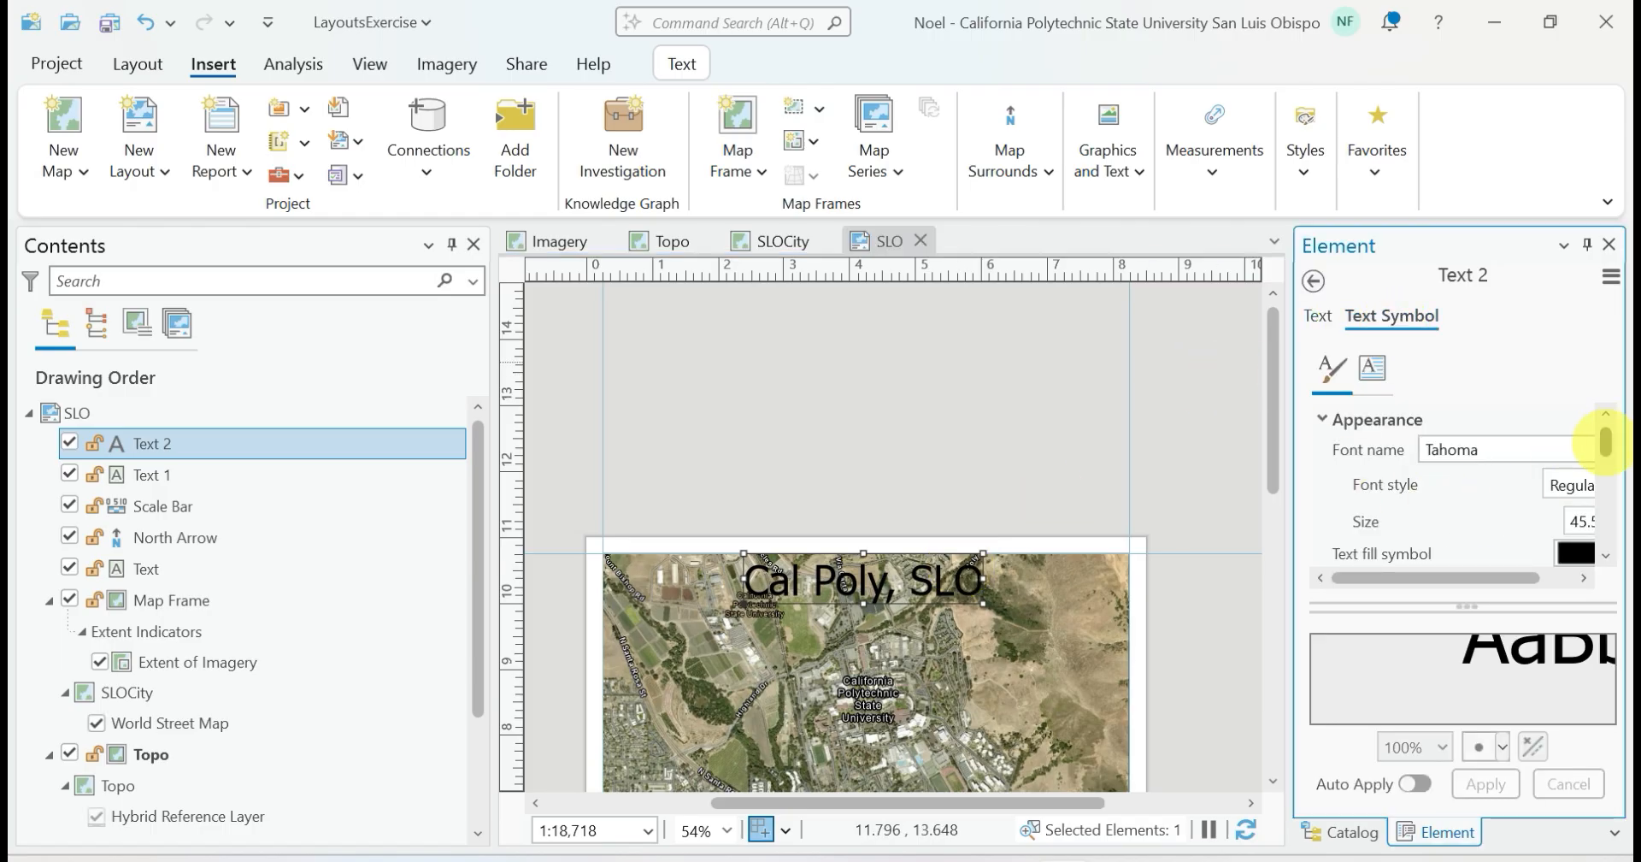
left_click_drag(1607, 441, 1604, 466)
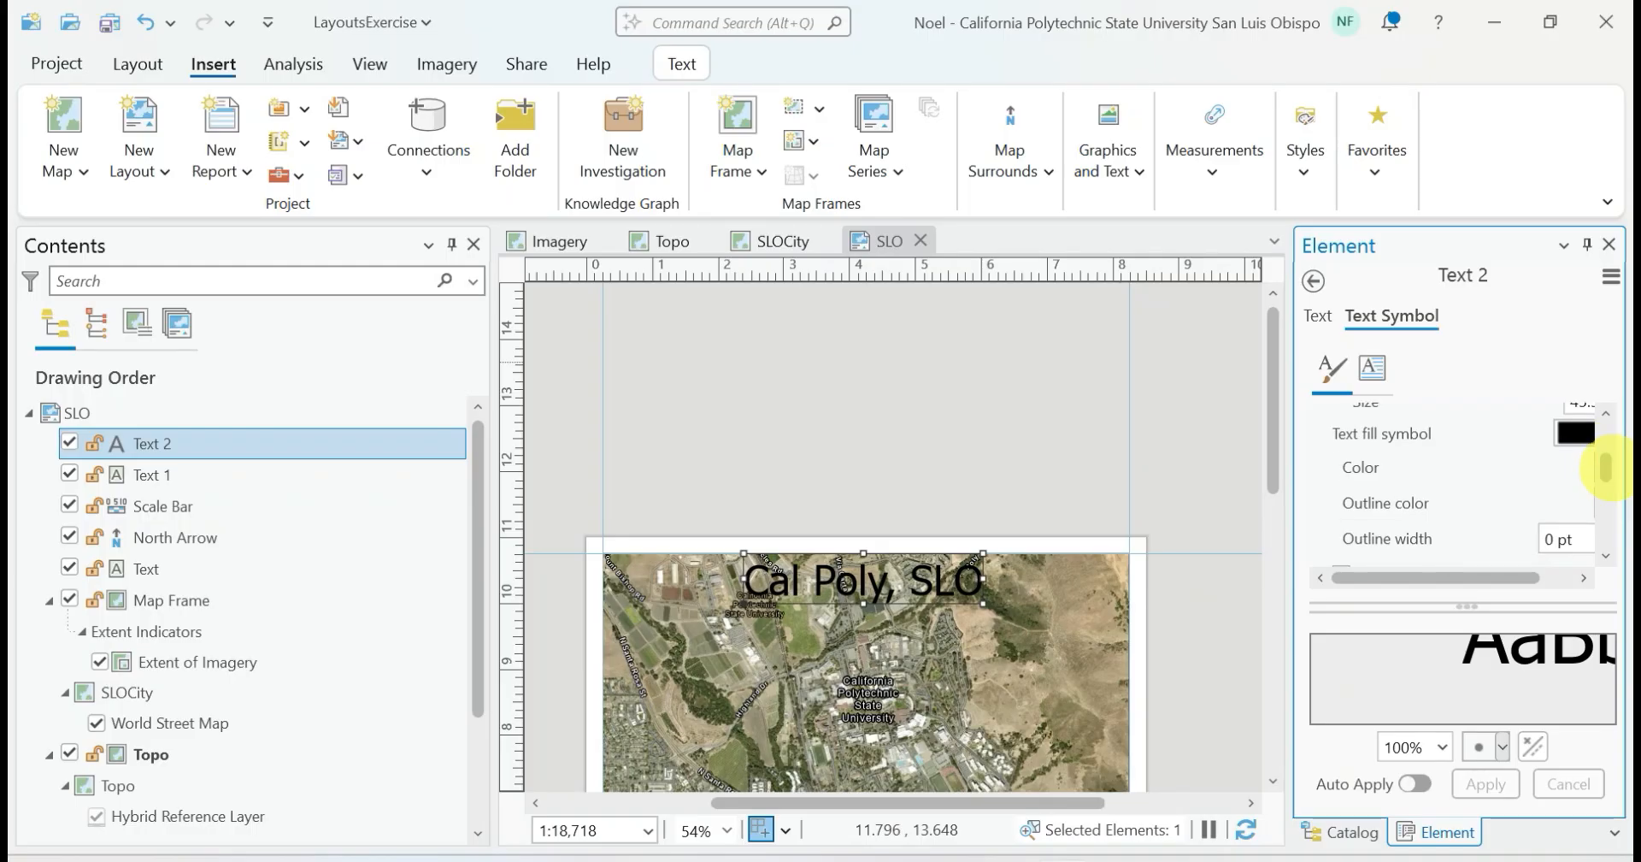
left_click_drag(1479, 605, 1466, 737)
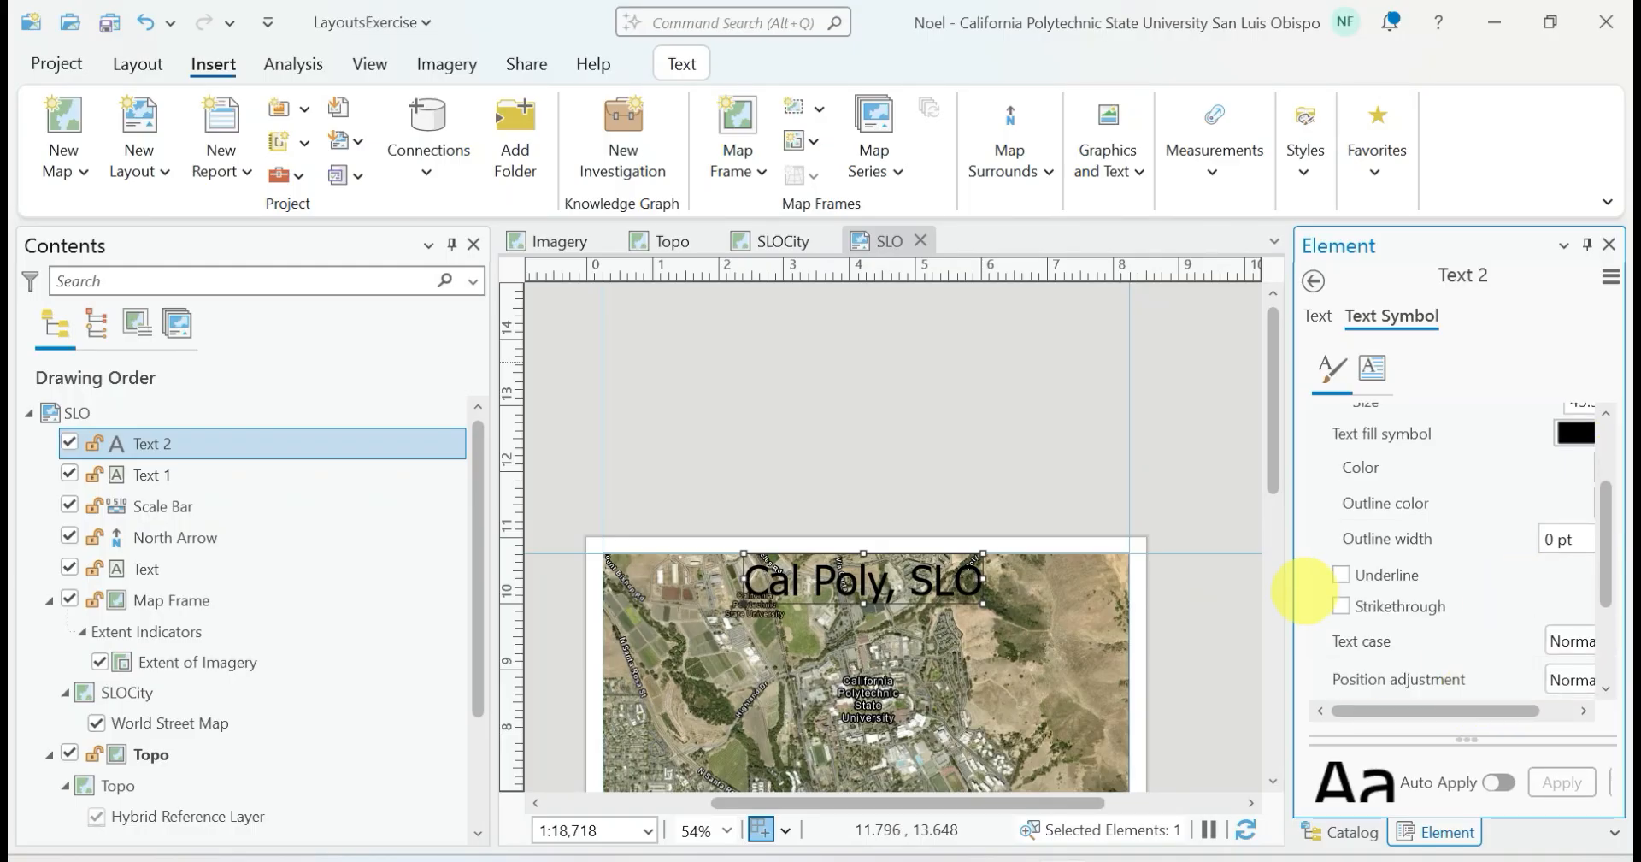
left_click_drag(1290, 589, 1199, 588)
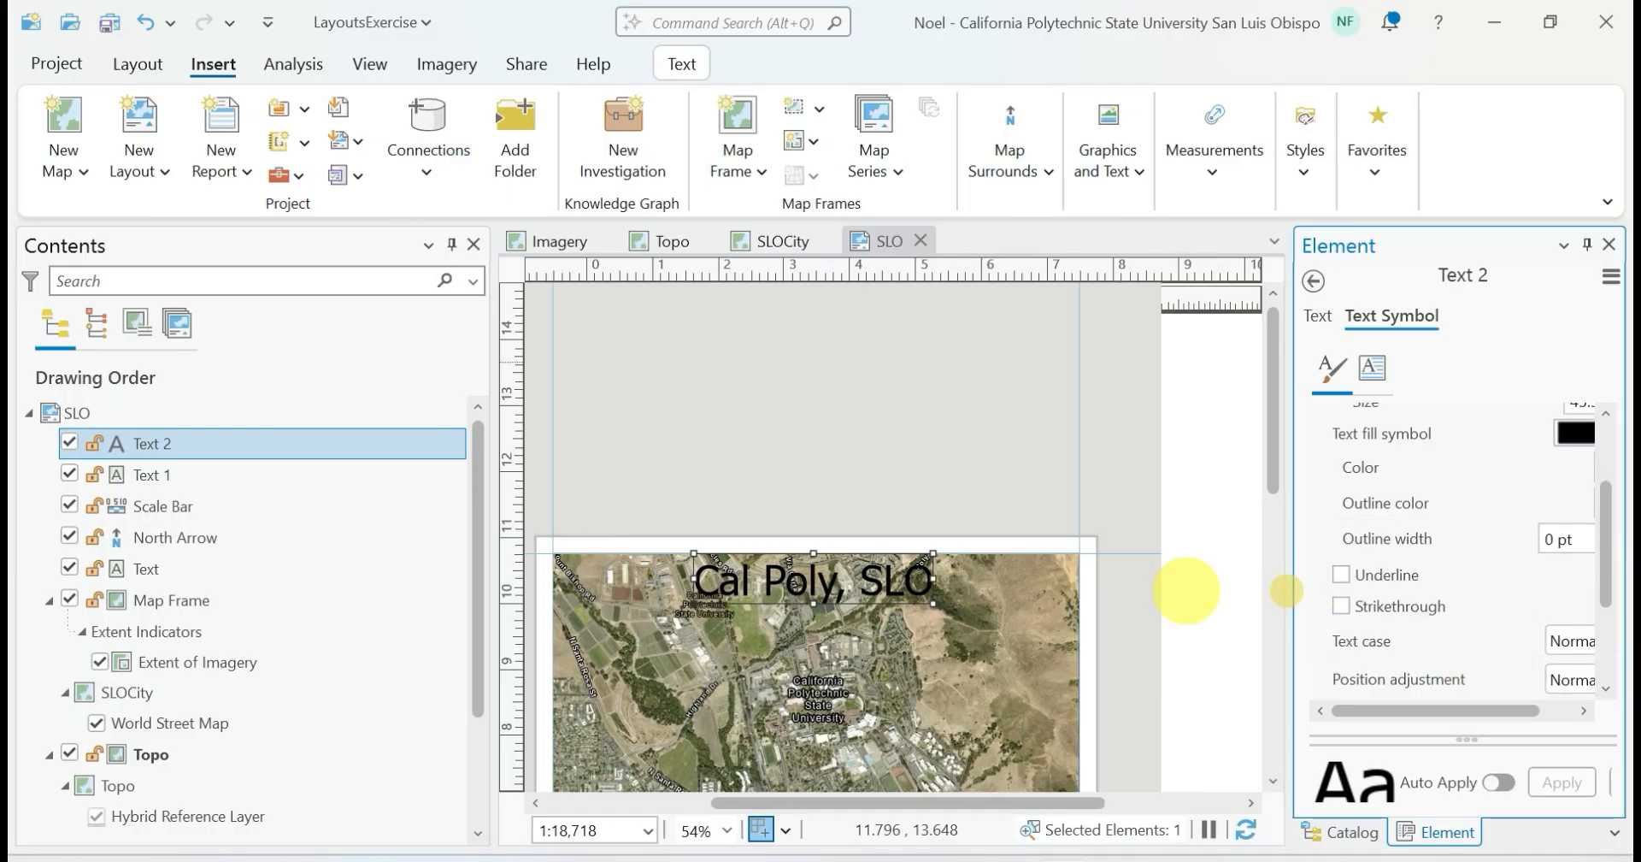
left_click_drag(1595, 557, 1593, 640)
left_click(1221, 634)
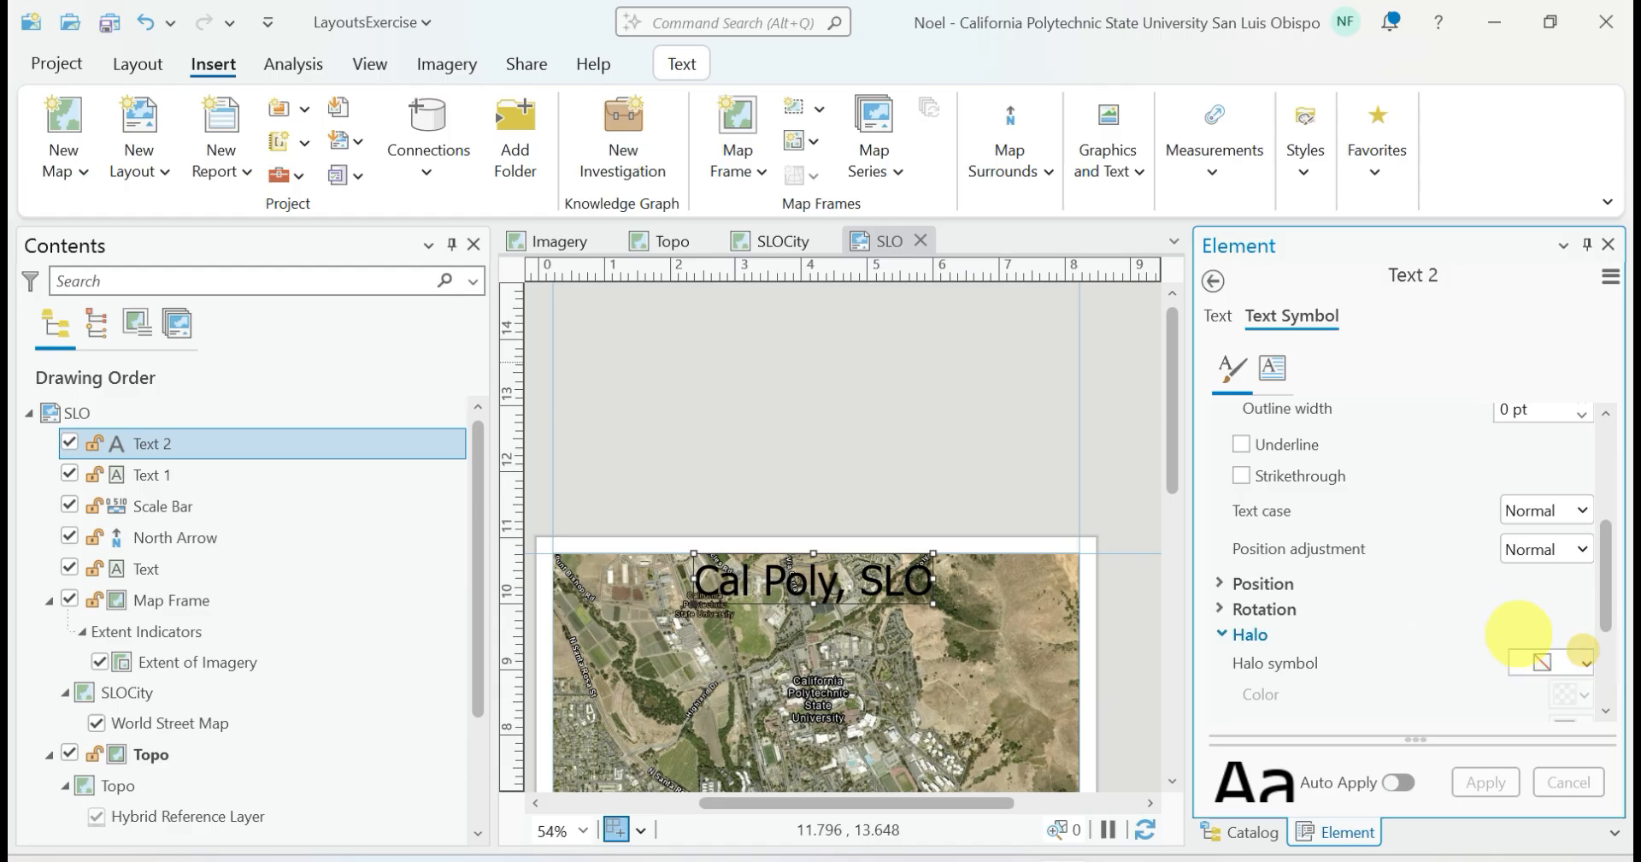
left_click(1542, 662)
left_click(1428, 546)
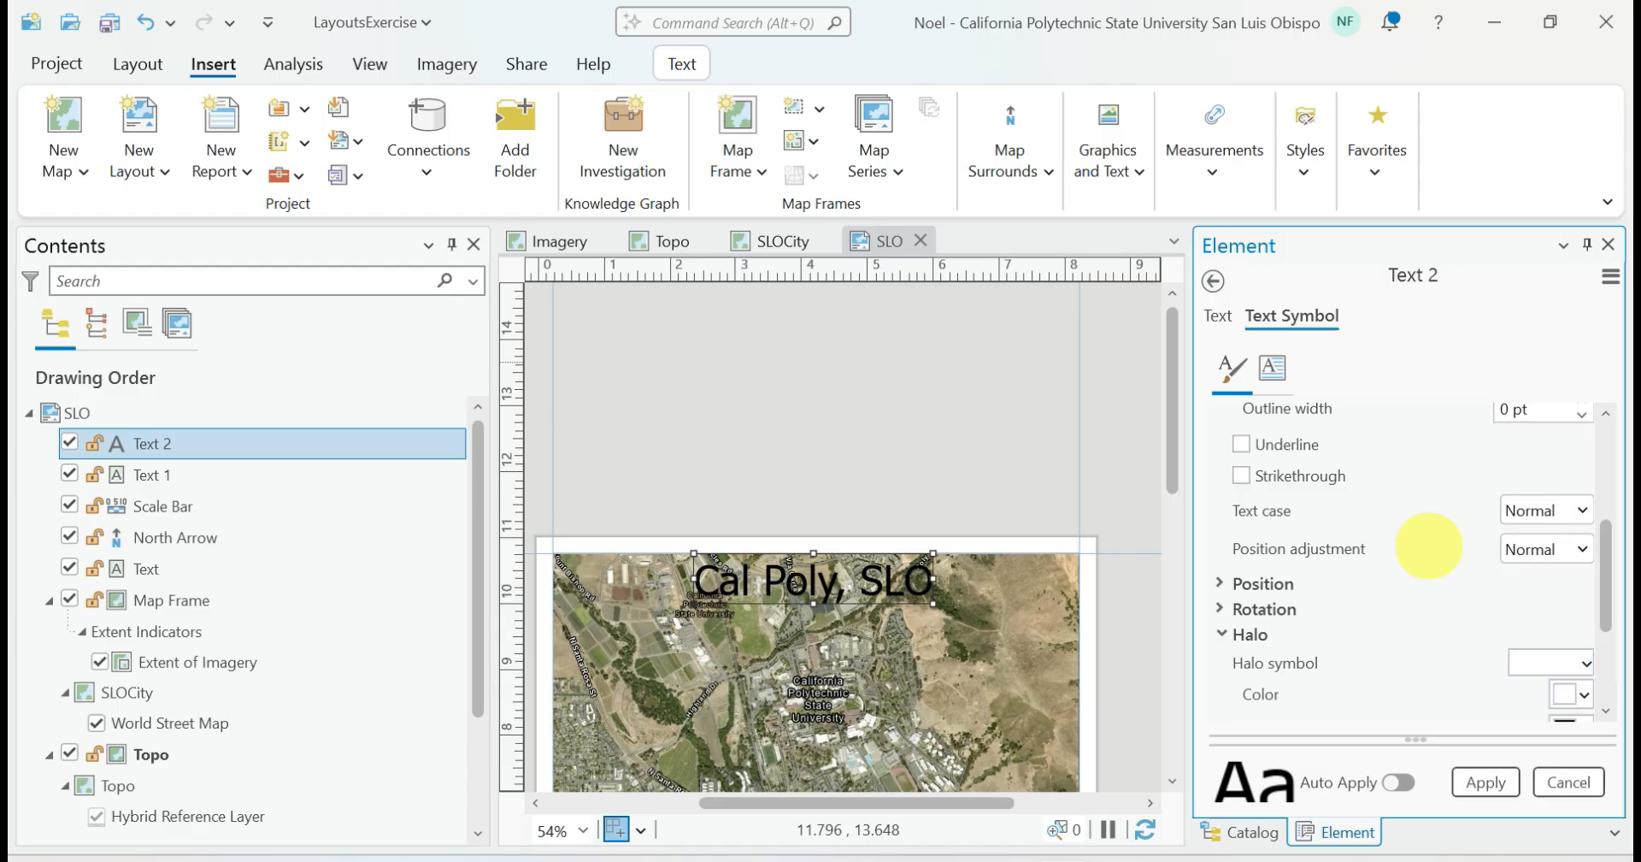
scroll(1602, 598, "down", 4)
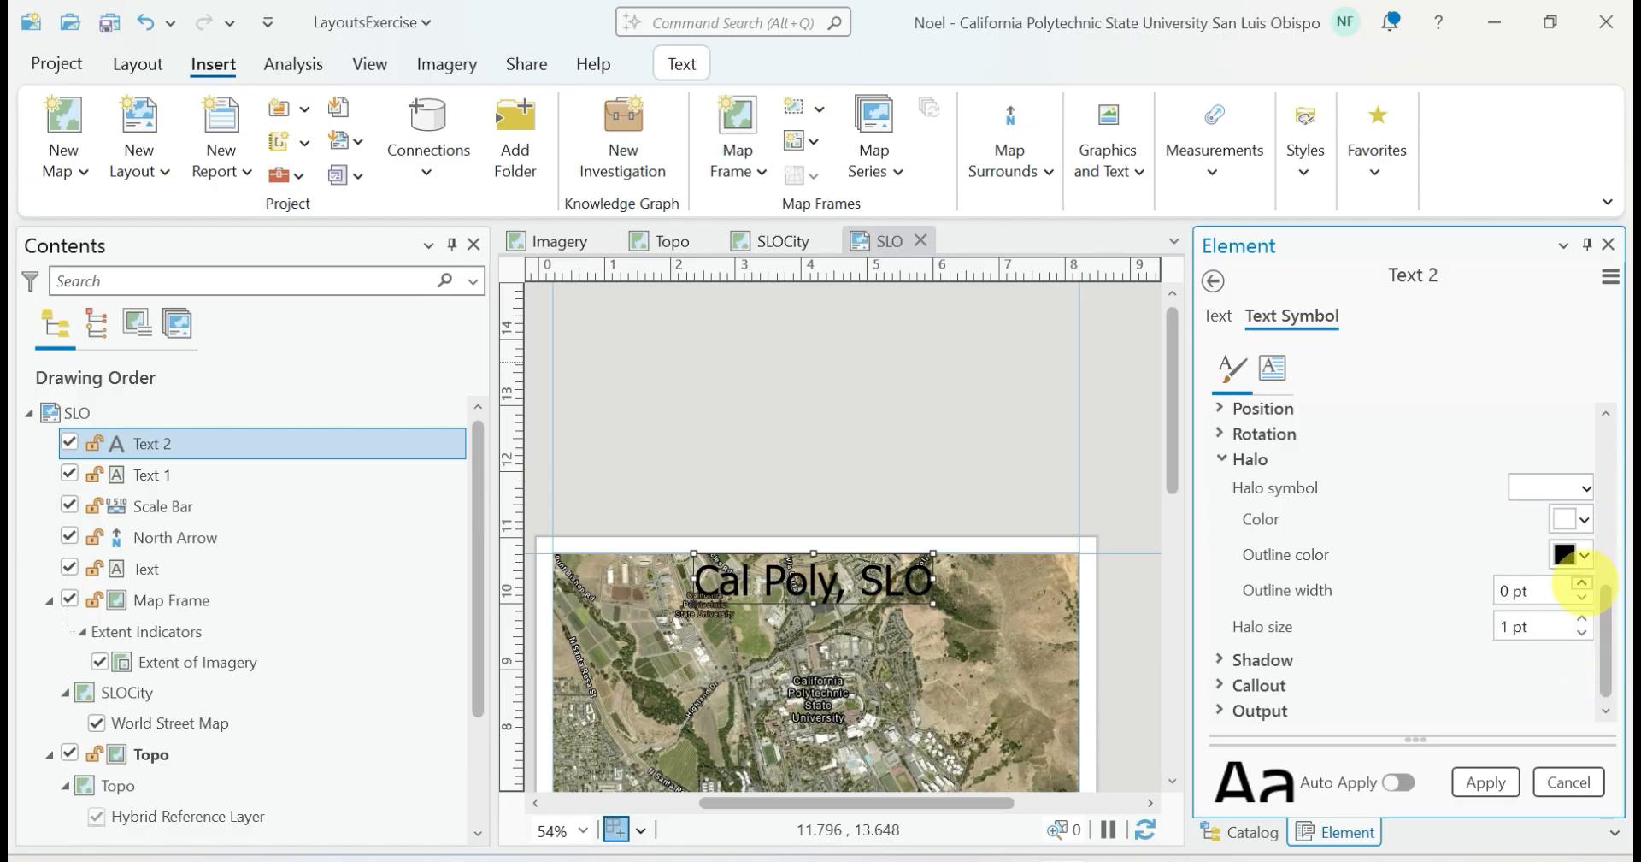
left_click(1484, 779)
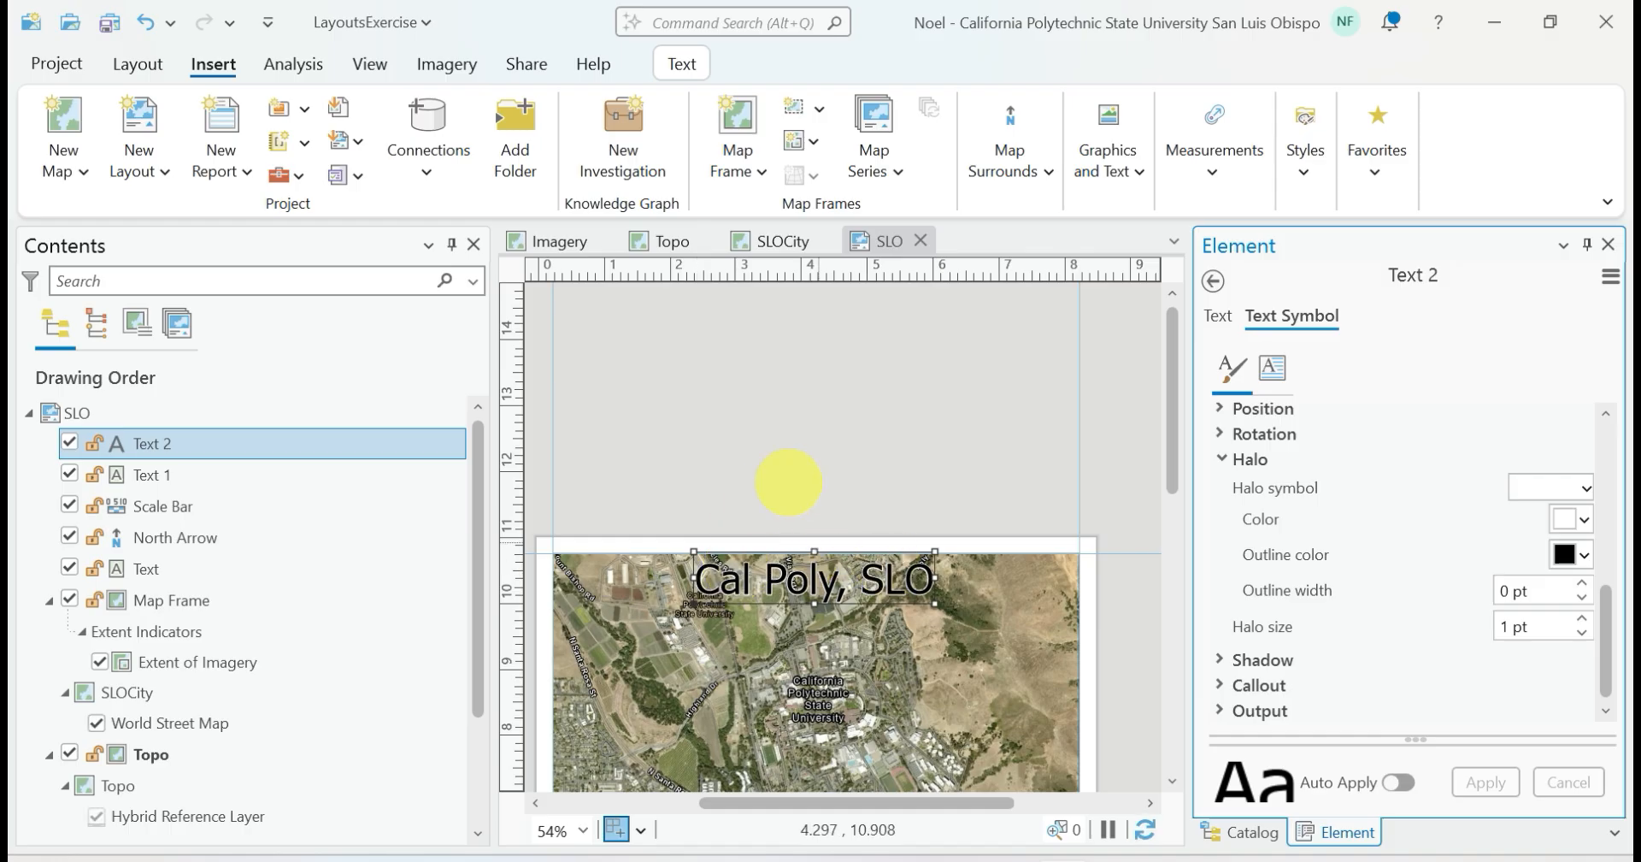
left_click(788, 482)
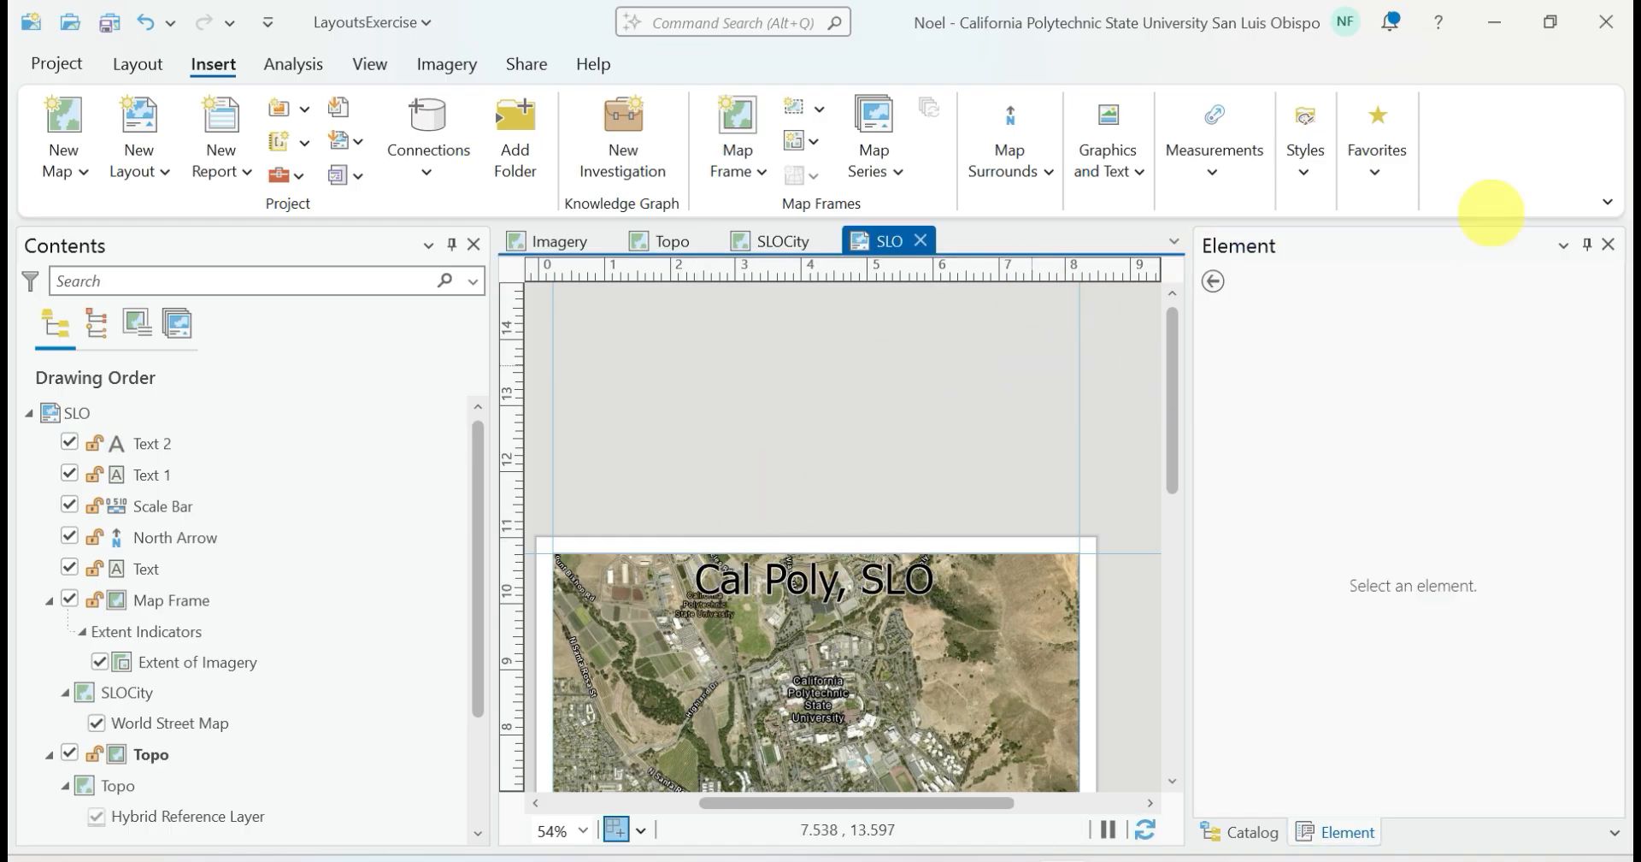
Close the Element and Catalog panes and show the full layout page
left_click(1607, 244)
left_click(1611, 244)
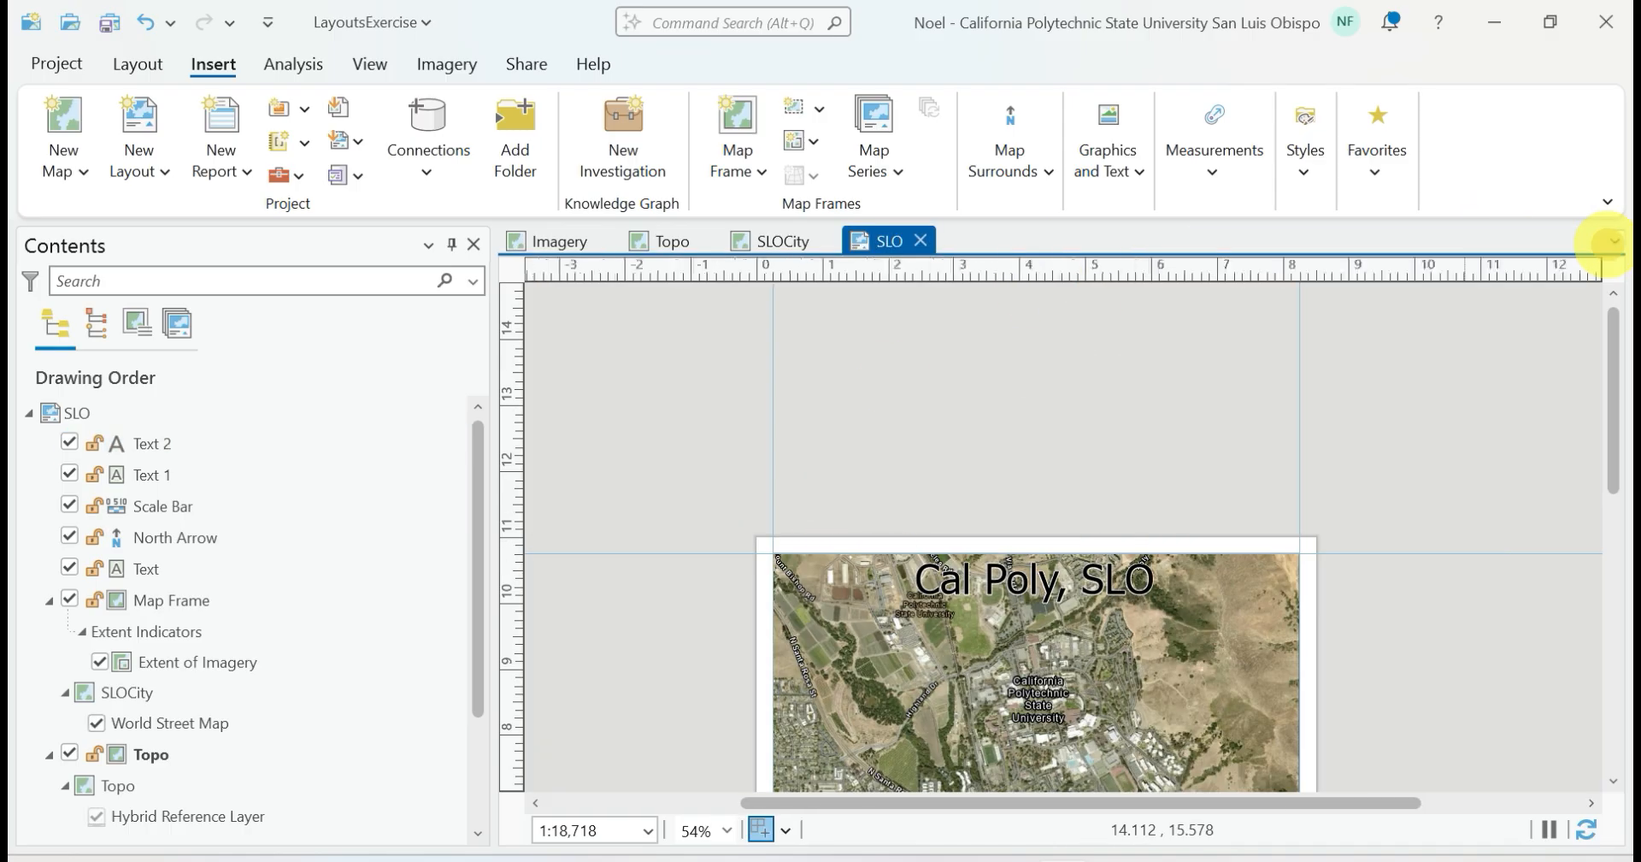
left_click(137, 65)
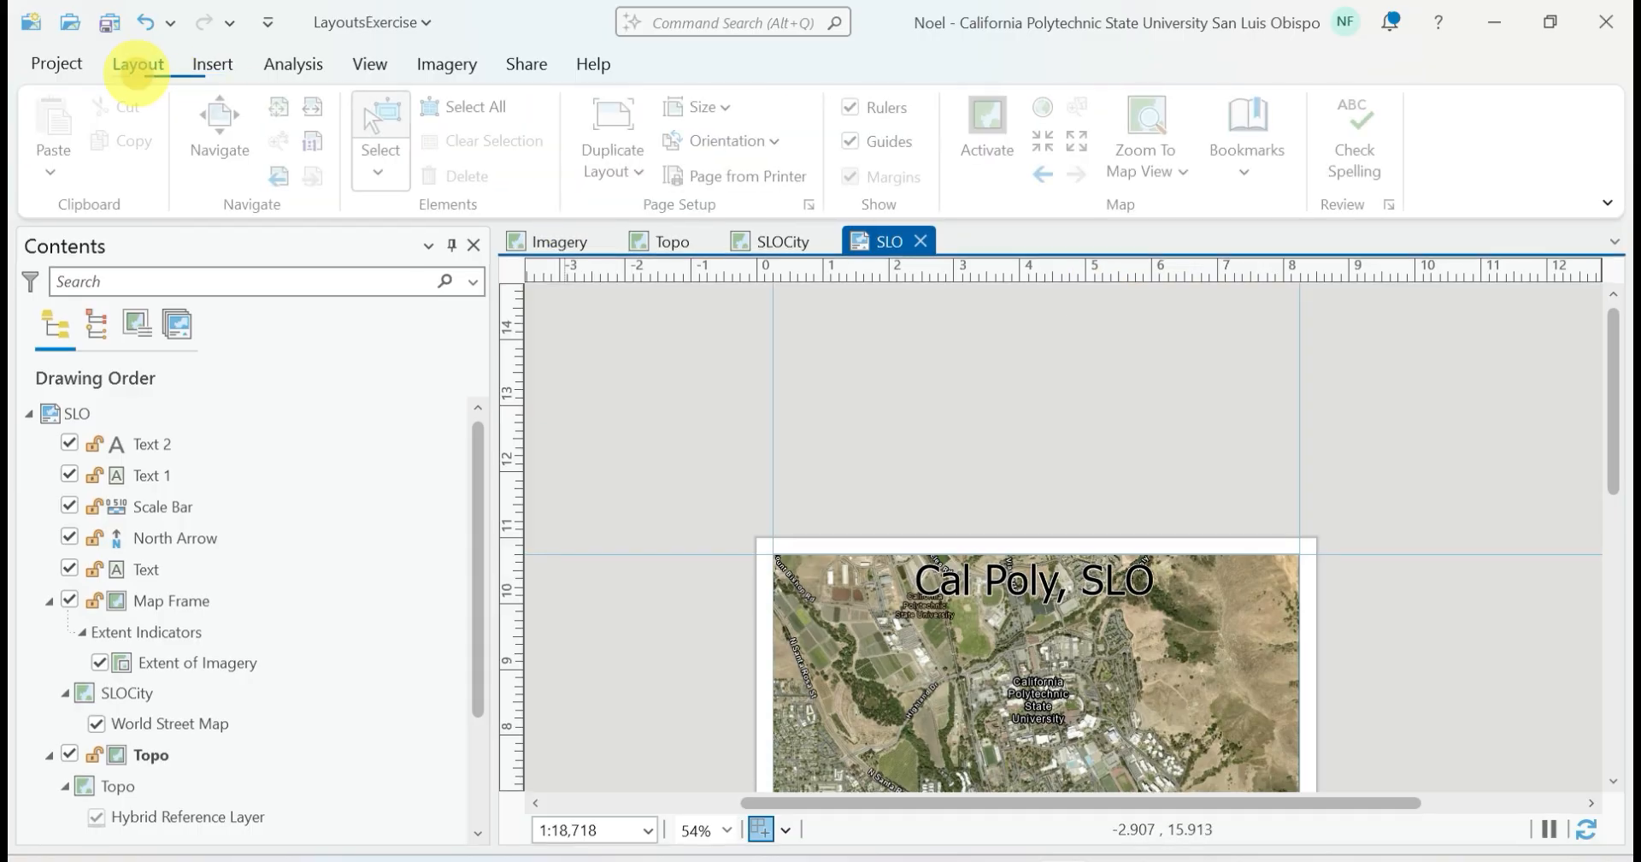
left_click(284, 109)
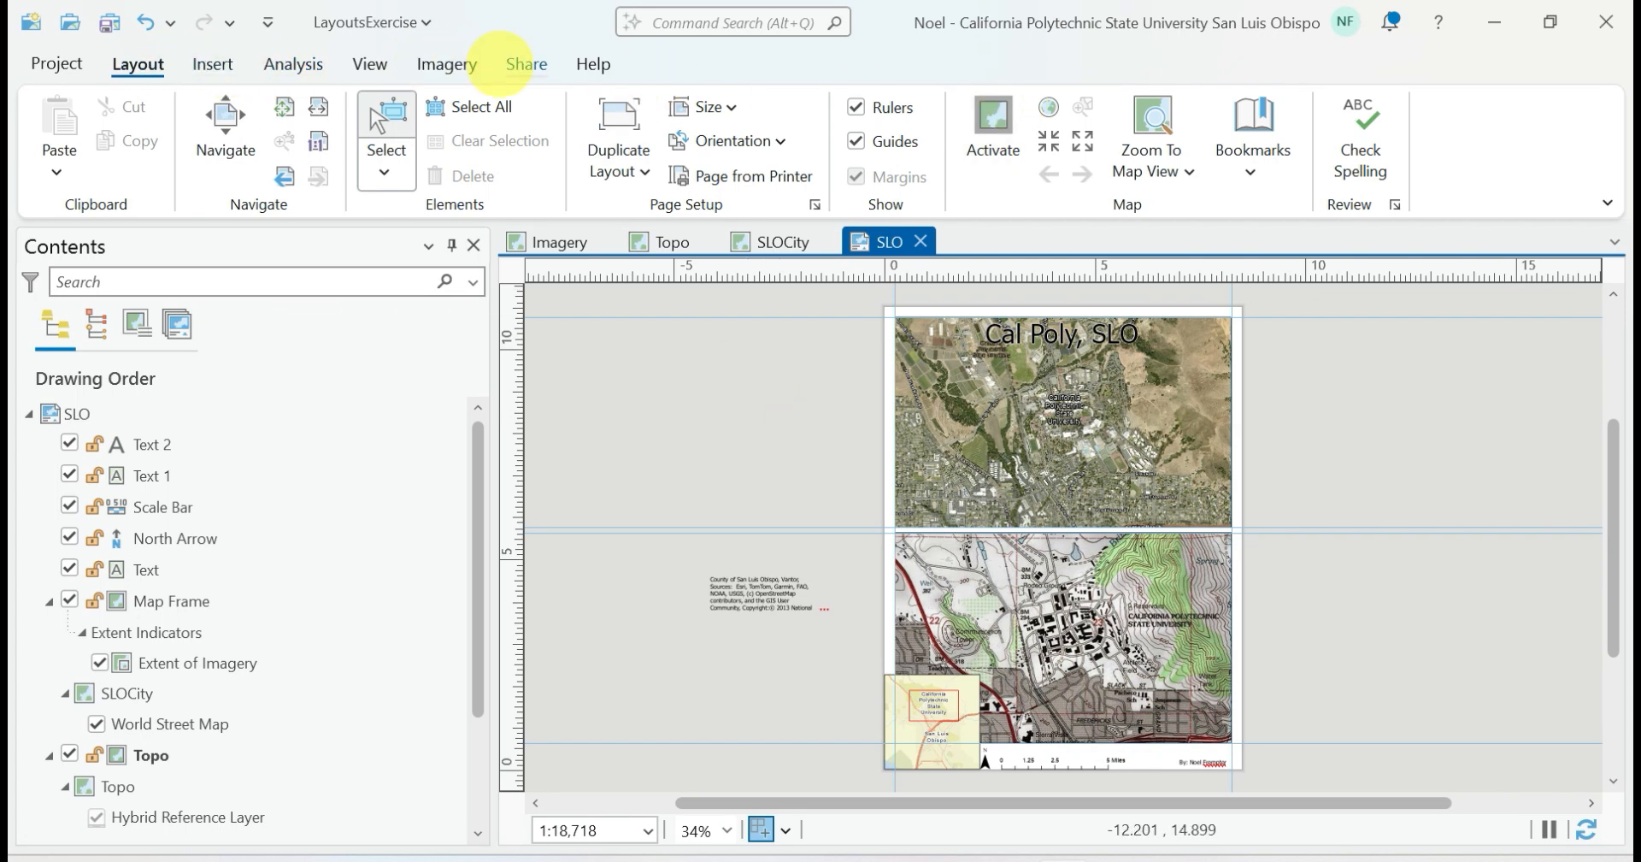
Export the SLO layout as a PDF, keeping the default file location and export options
left_click(500, 65)
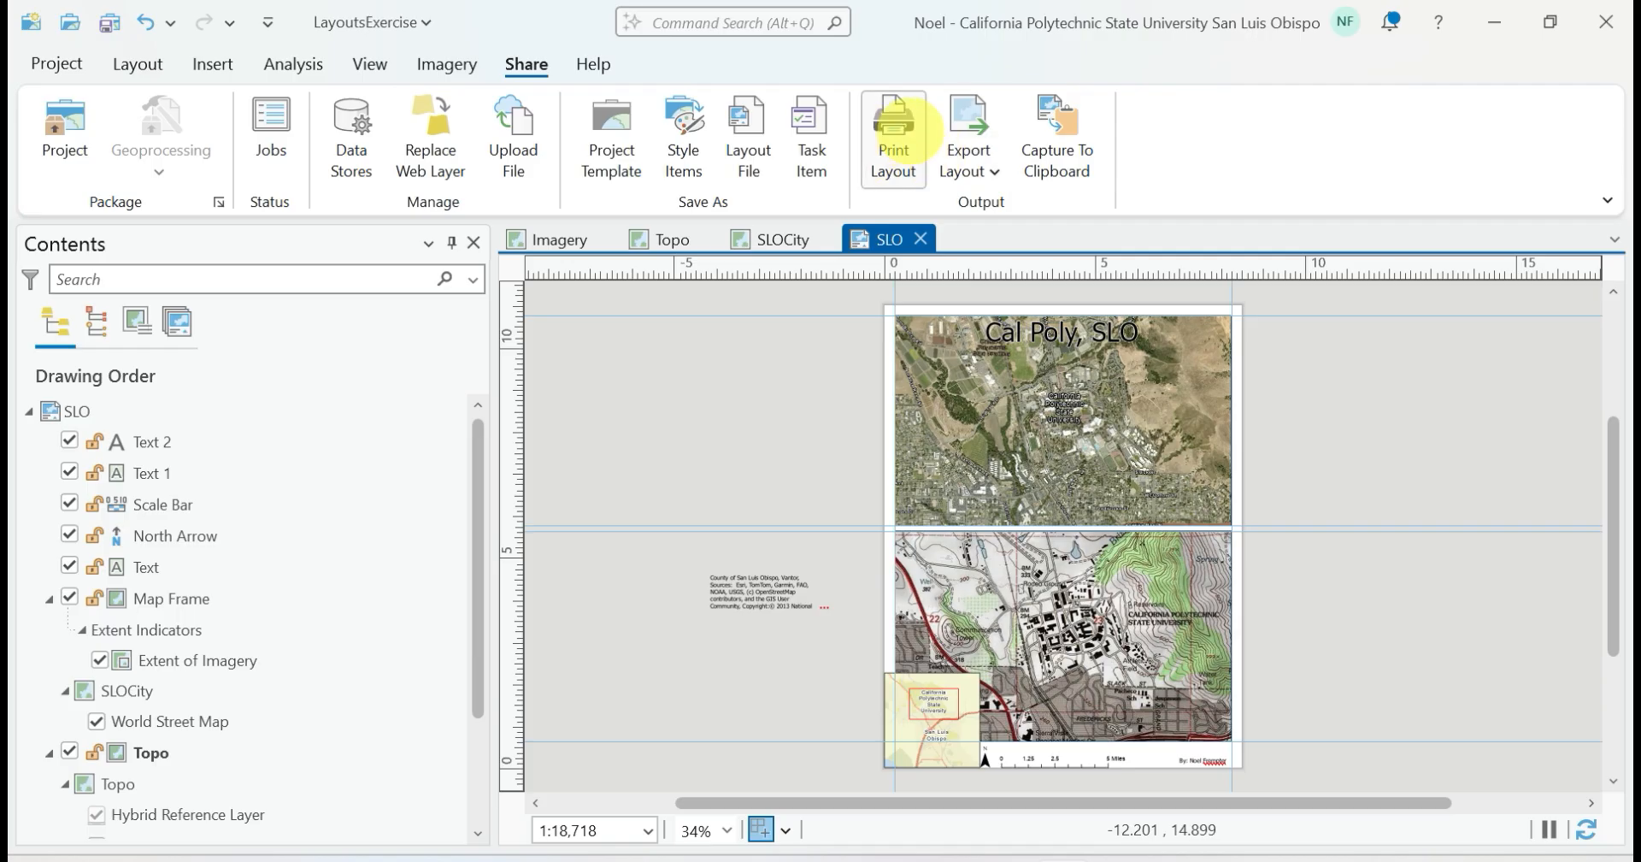
left_click(969, 124)
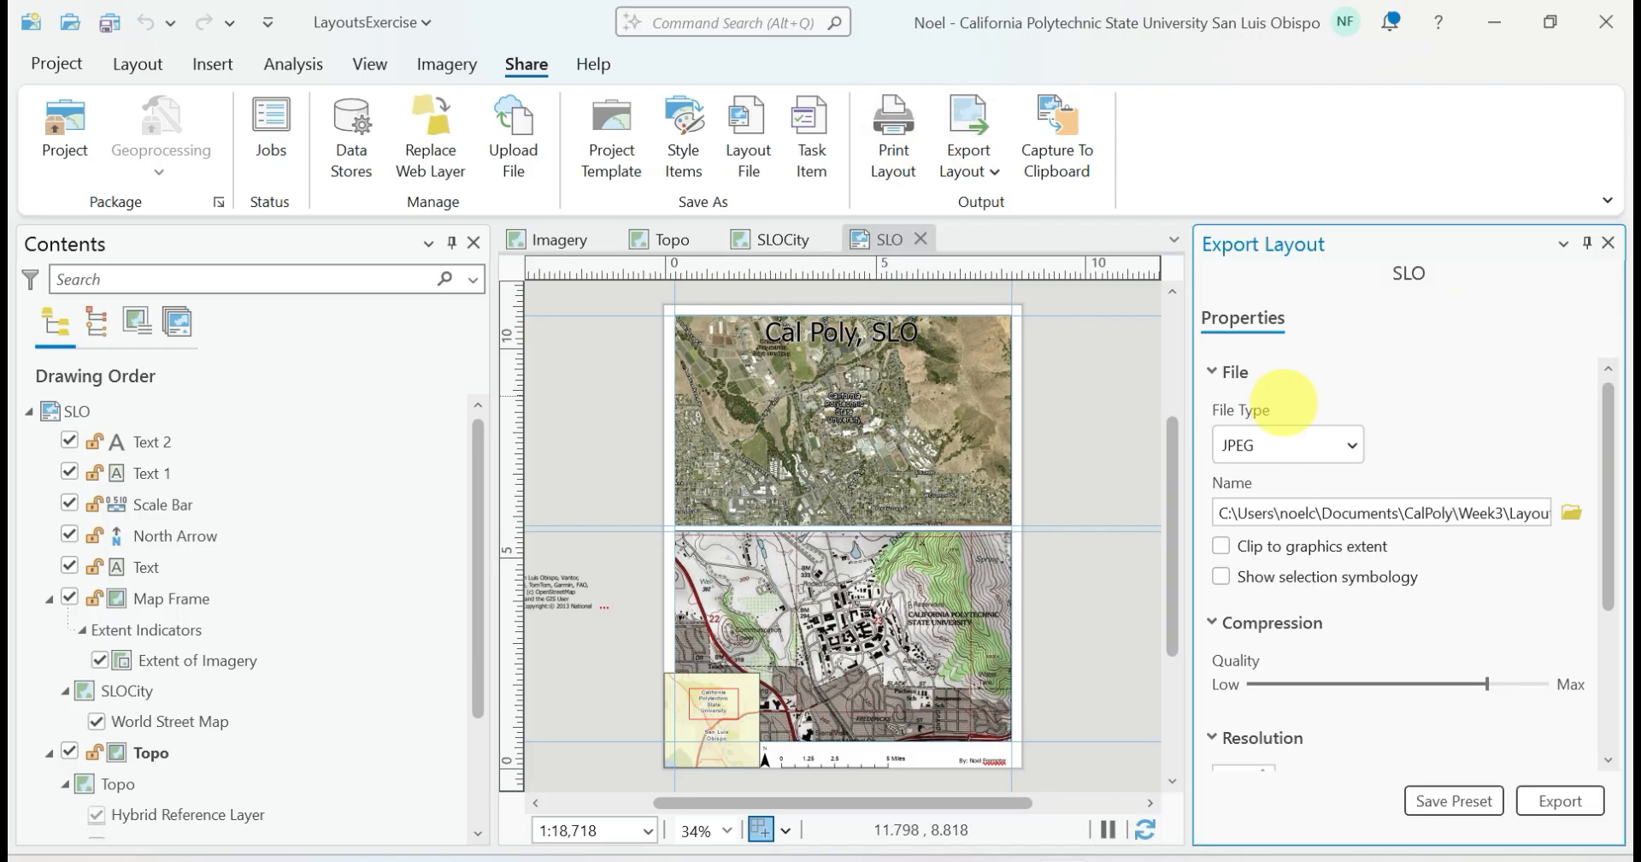
left_click(1348, 444)
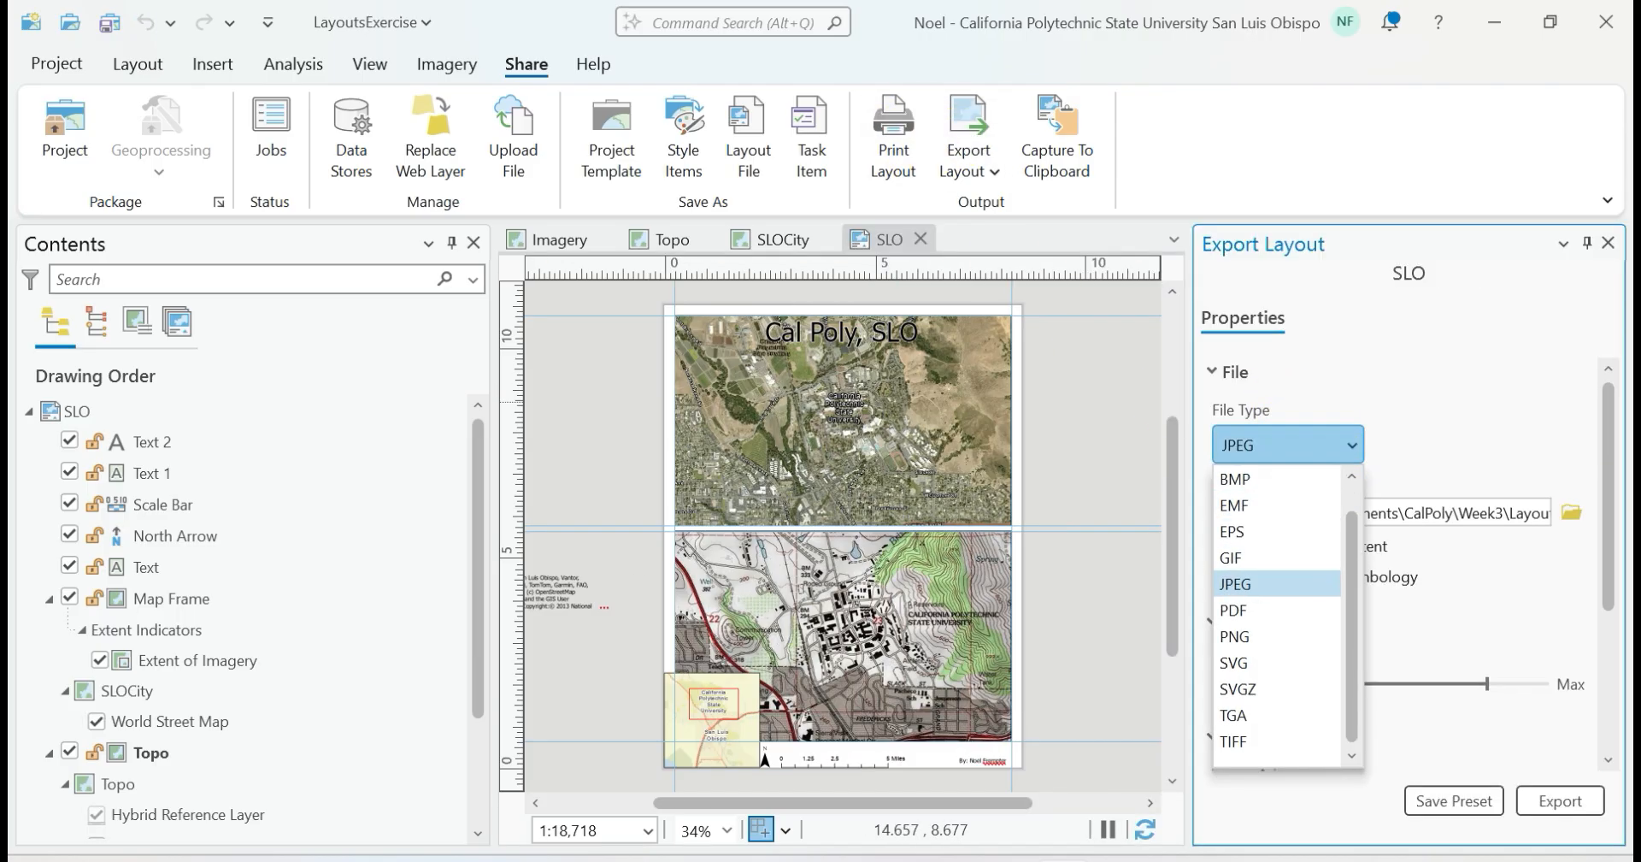
left_click(1234, 609)
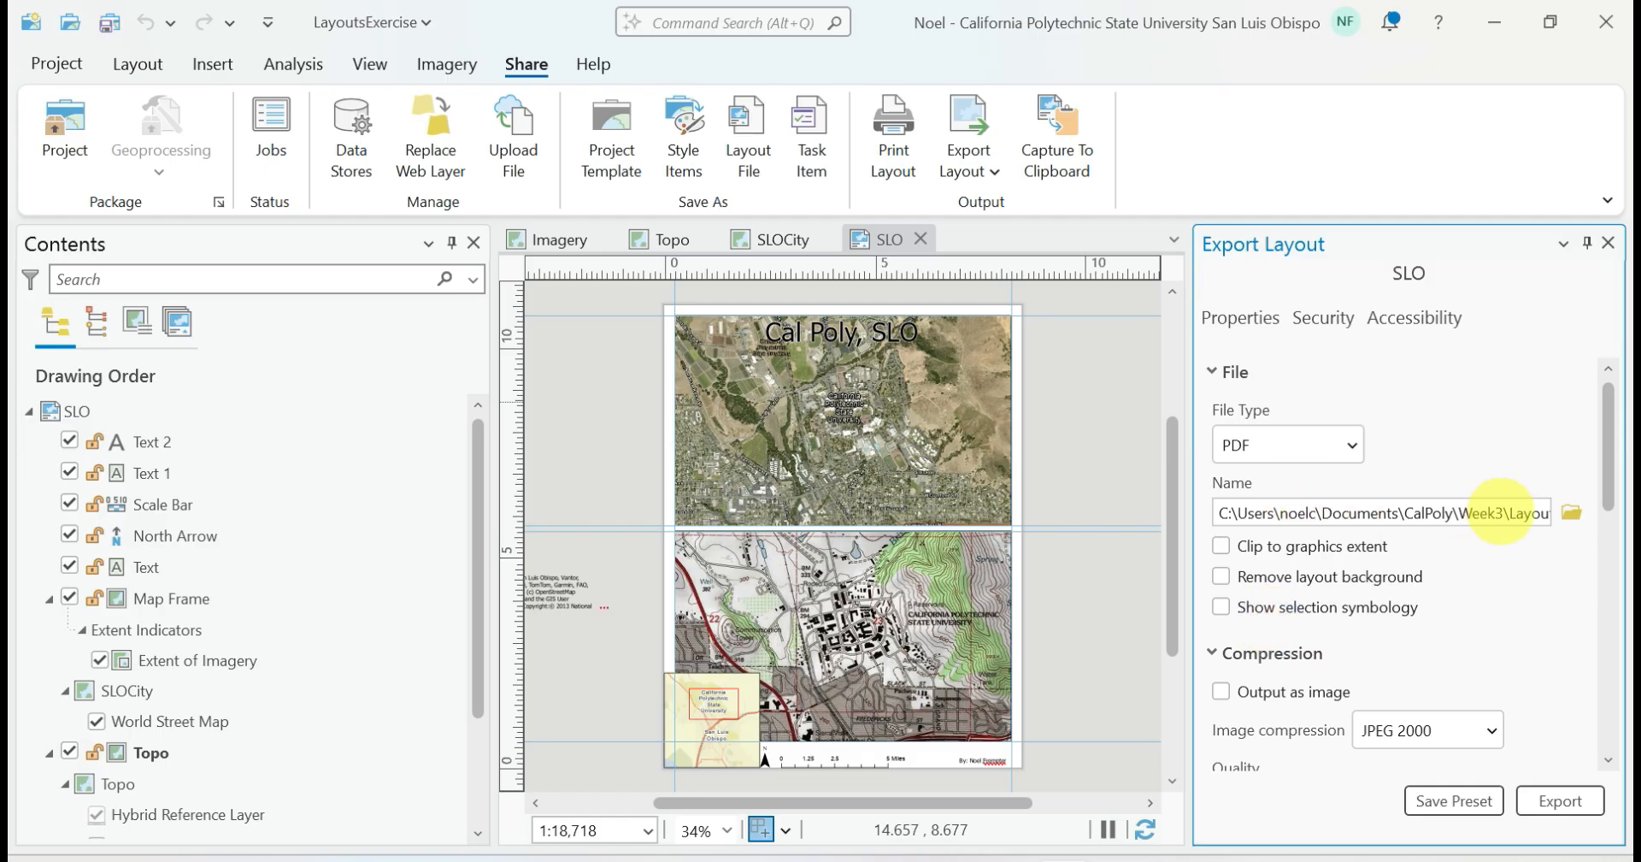
scroll(1520, 678, "down", 5)
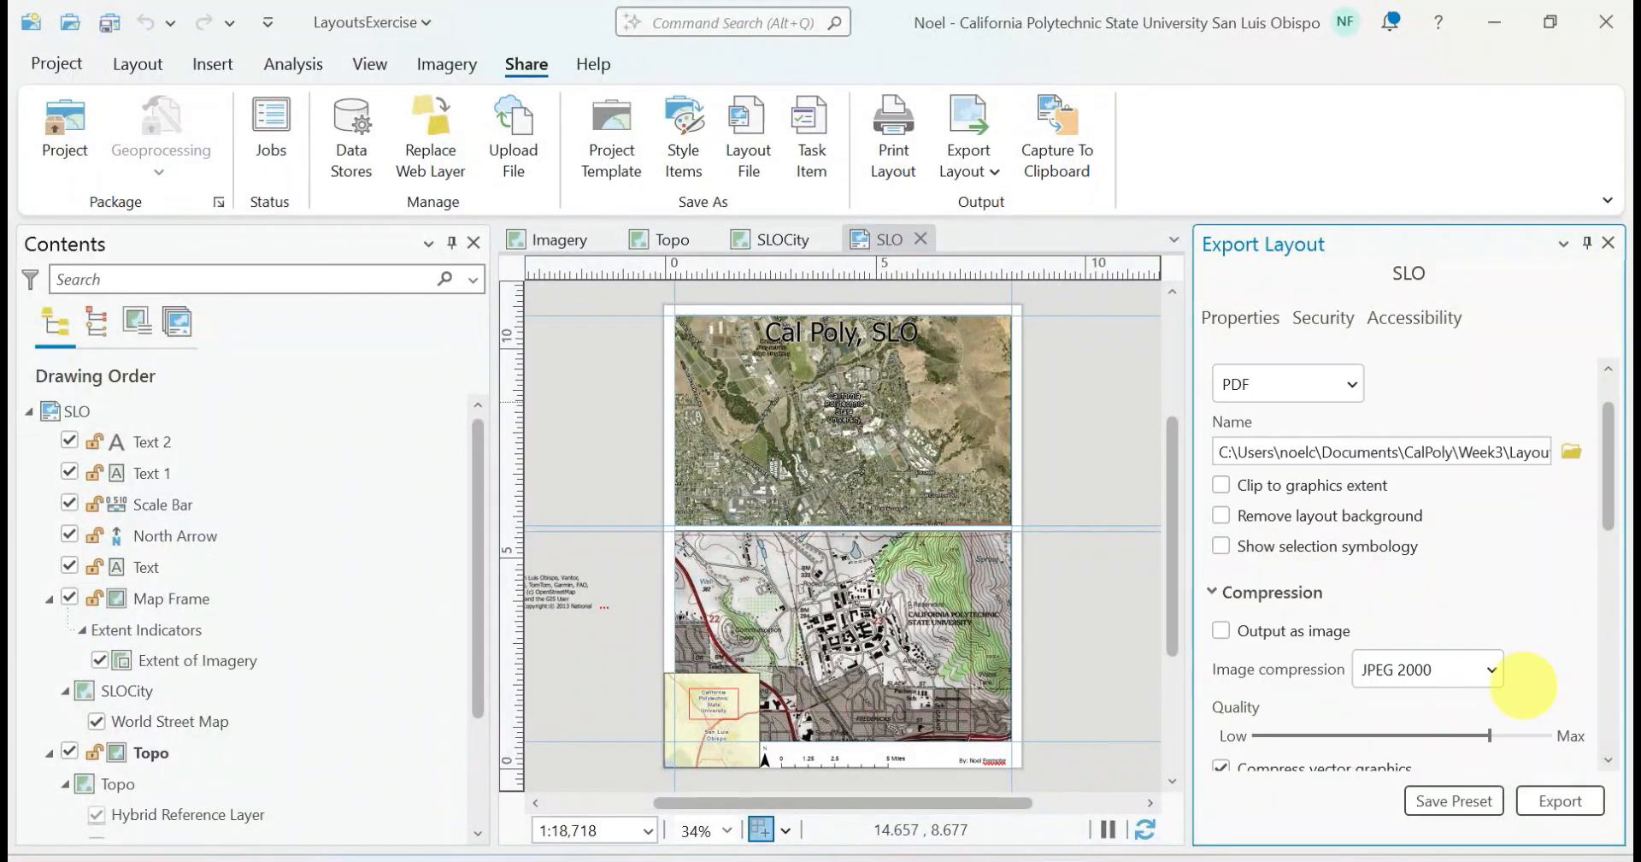
mouse_move(1607, 680)
left_mouse_down()
mouse_move(1601, 487)
mouse_move(1598, 701)
left_mouse_up()
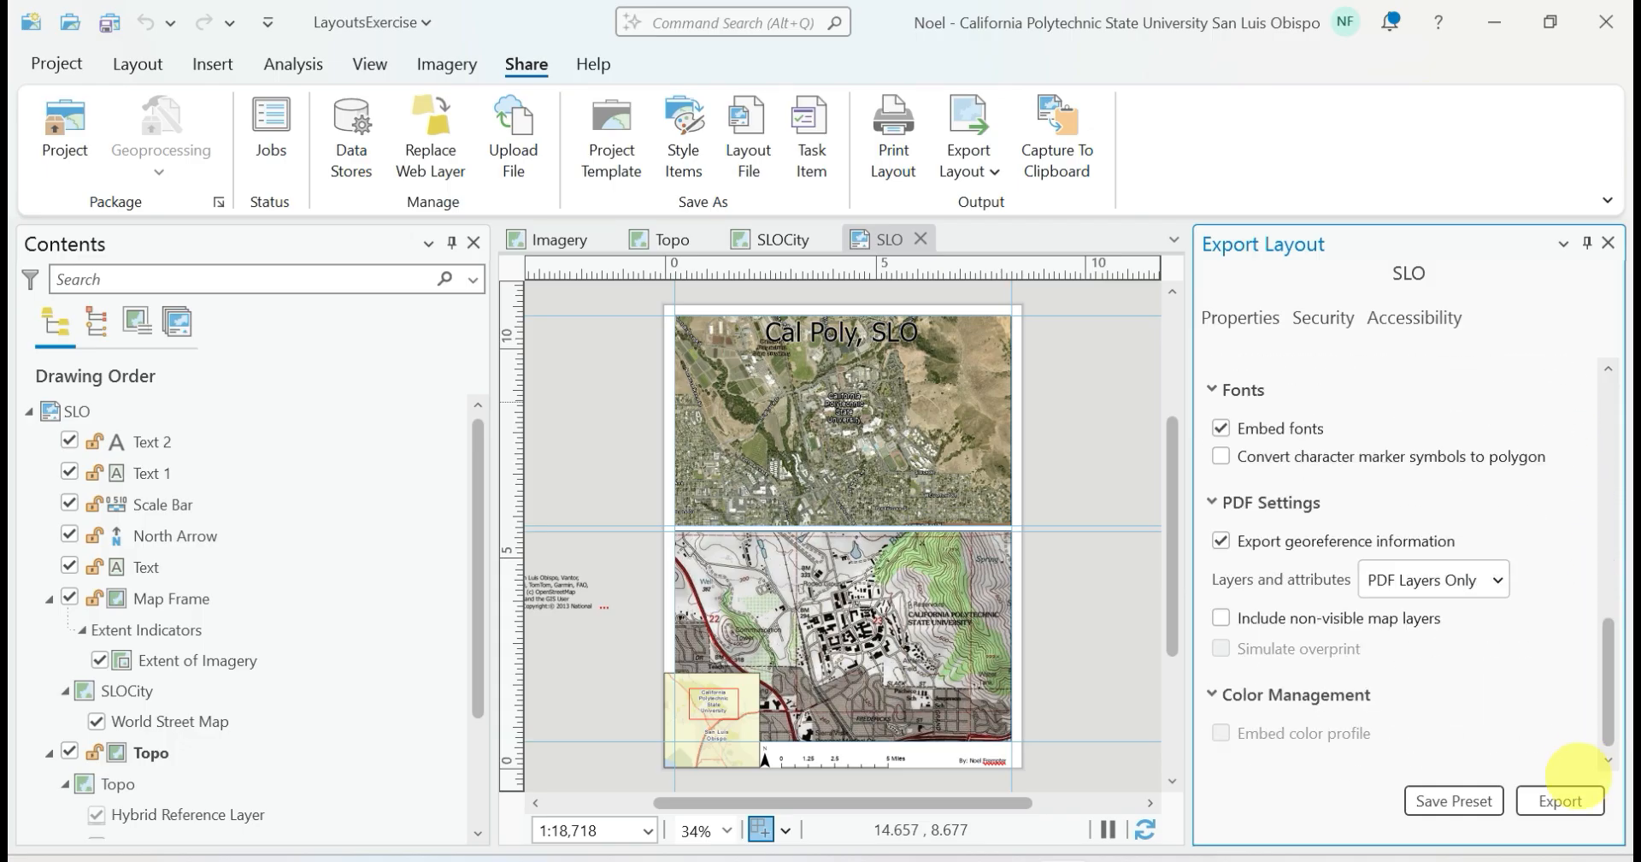
left_click(1563, 798)
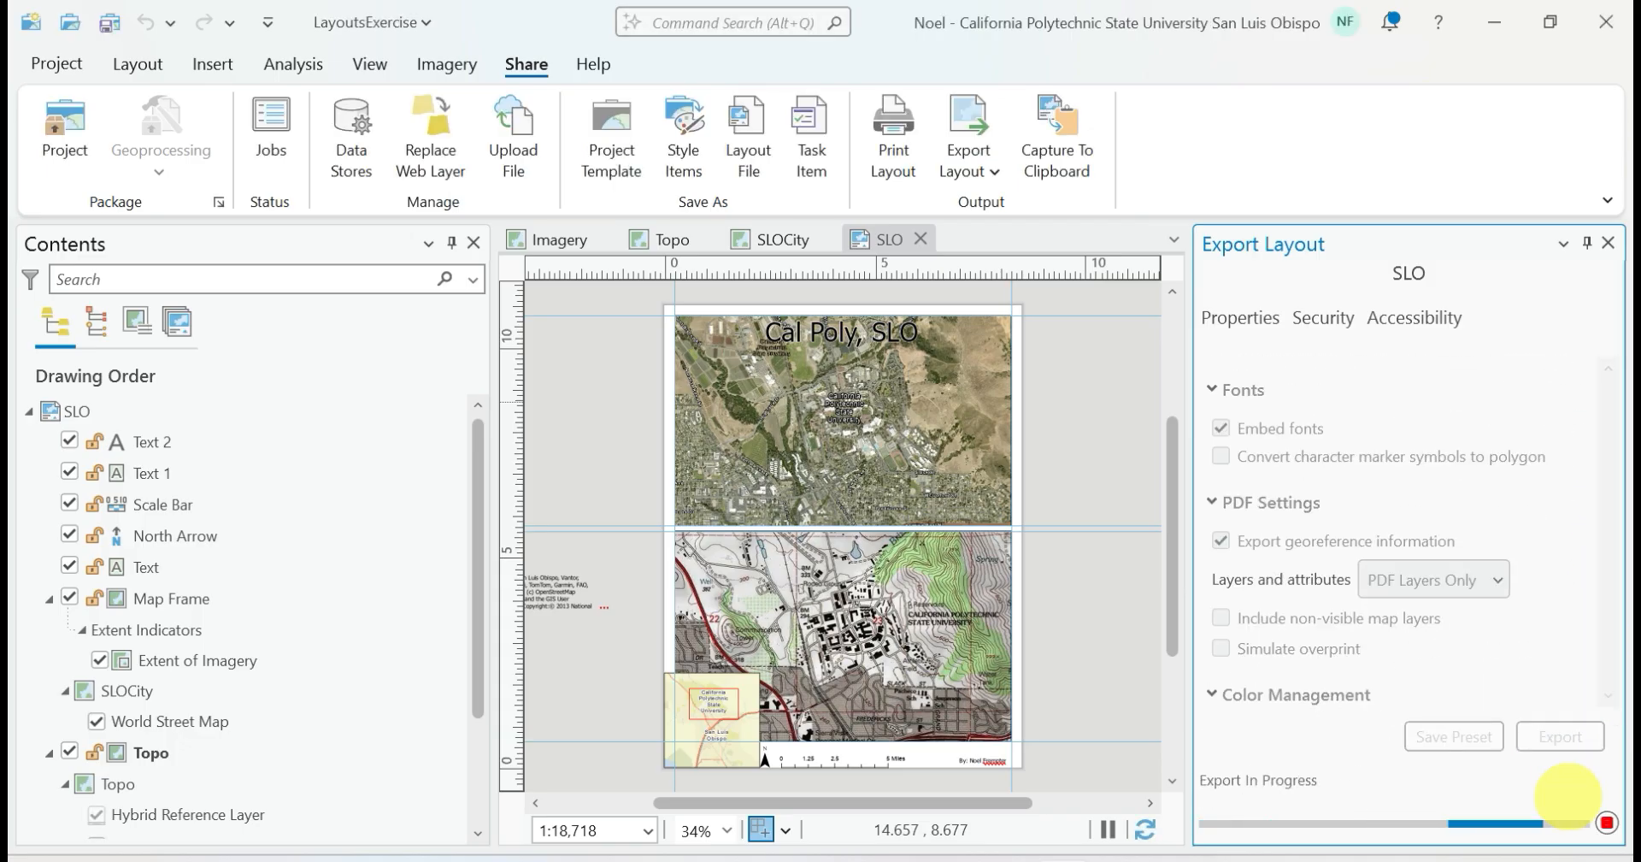